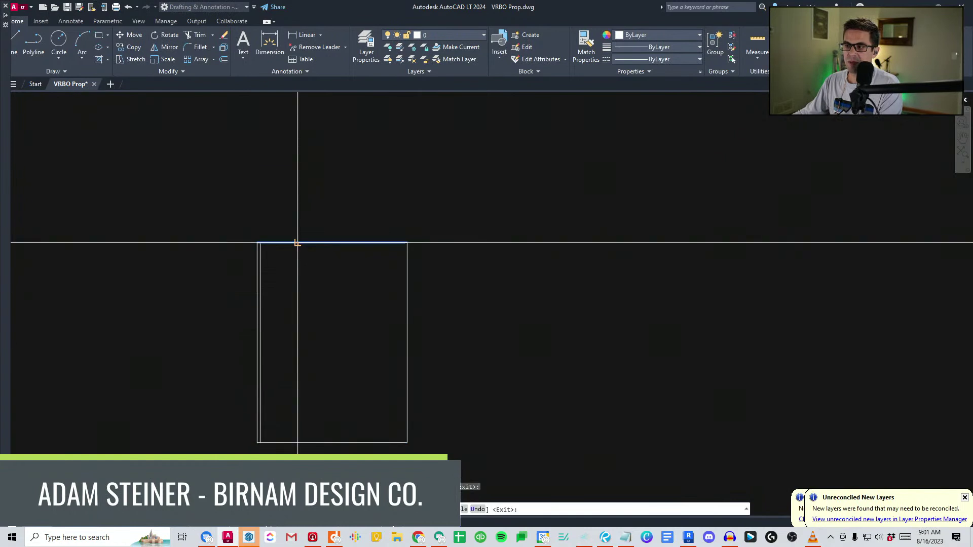
Offset the right, top and bottom outline lines inward to complete the double-line exterior walls.
click(405, 301)
click(362, 307)
click(377, 442)
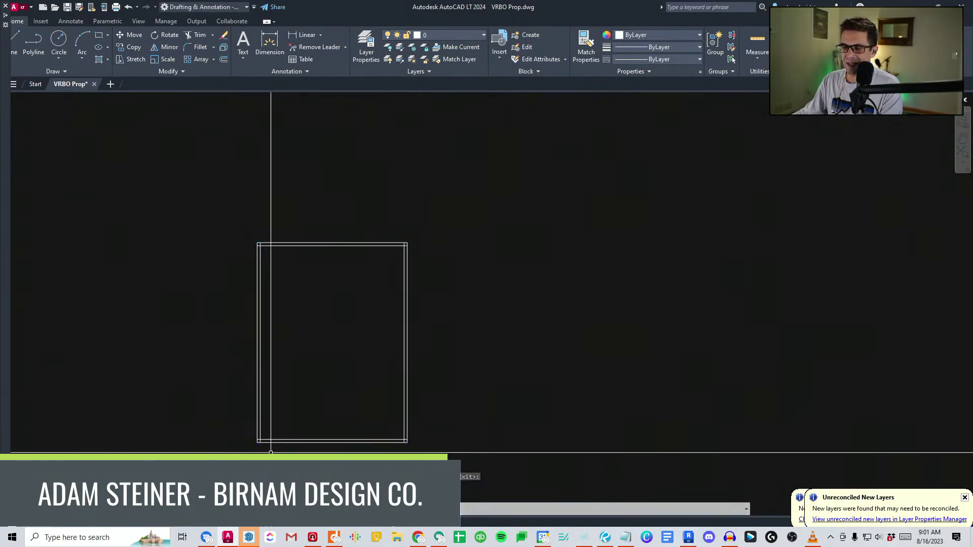
Fillet the inner wall lines with each other to clean up the inside corners of the building.
click(275, 440)
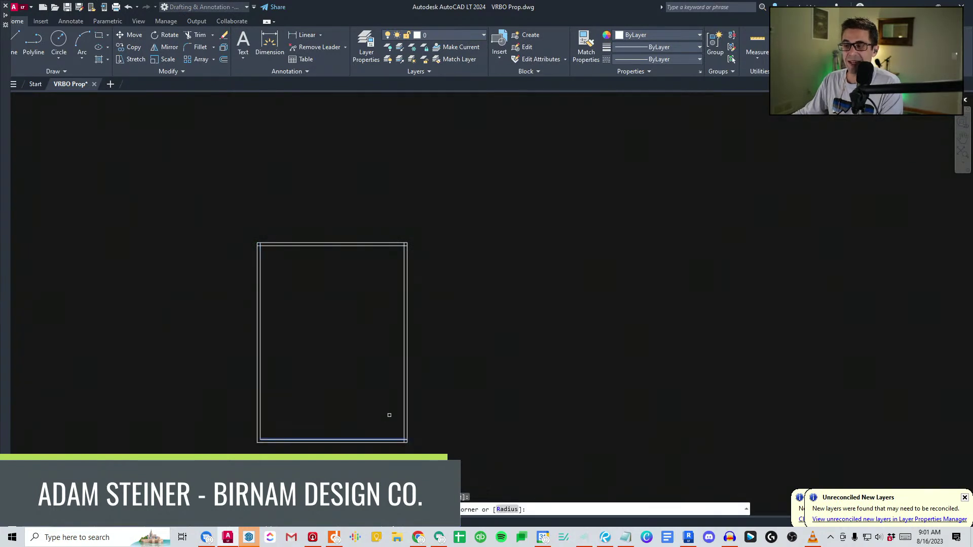
click(401, 408)
click(384, 246)
key(space)
click(325, 247)
click(261, 258)
key(Escape)
key(Escape)
Stretch the left side of the wall outline 48 inches outward to the left.
middle_drag(332, 367, 353, 361)
scroll(335, 355, down, 2)
scroll(308, 399, up, 2)
text(s)
key(space)
click(314, 407)
click(273, 127)
key(space)
click(286, 127)
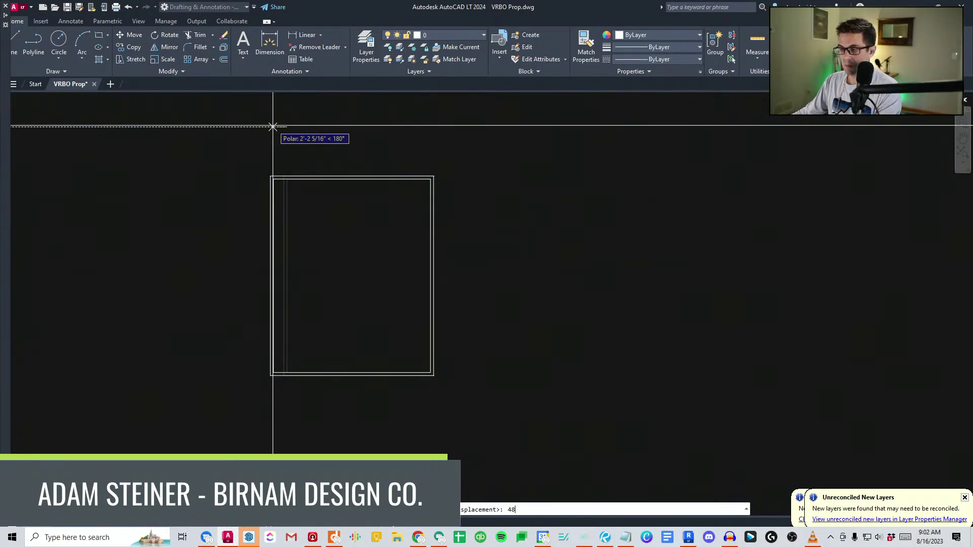
text(48)
key(space)
middle_drag(337, 363, 330, 387)
scroll(429, 327, down, 2)
middle_drag(428, 333, 427, 339)
text(s)
key(space)
click(456, 278)
click(291, 218)
key(space)
click(308, 224)
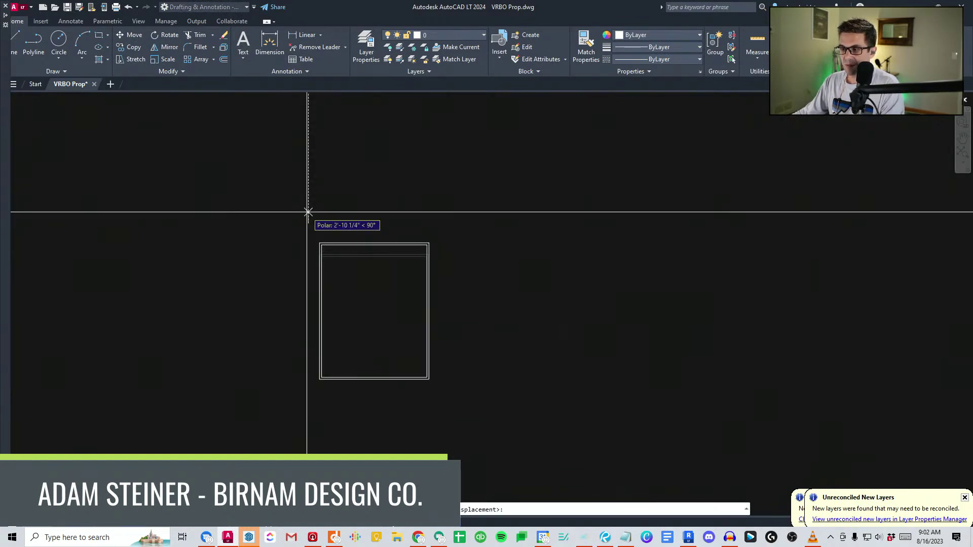
key(Escape)
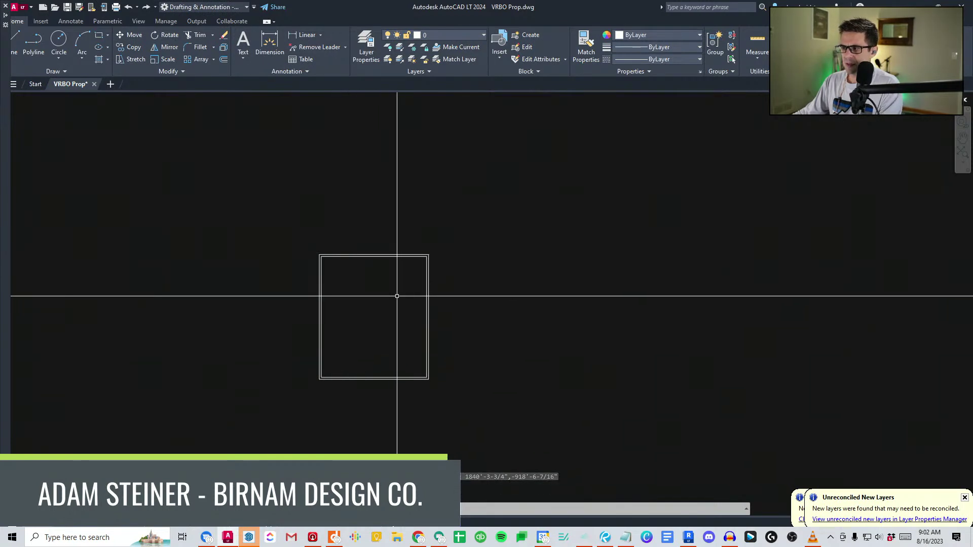
Stretch the top side of the wall outline 48 inches upward.
text(s)
key(space)
click(505, 271)
click(384, 219)
key(space)
click(297, 225)
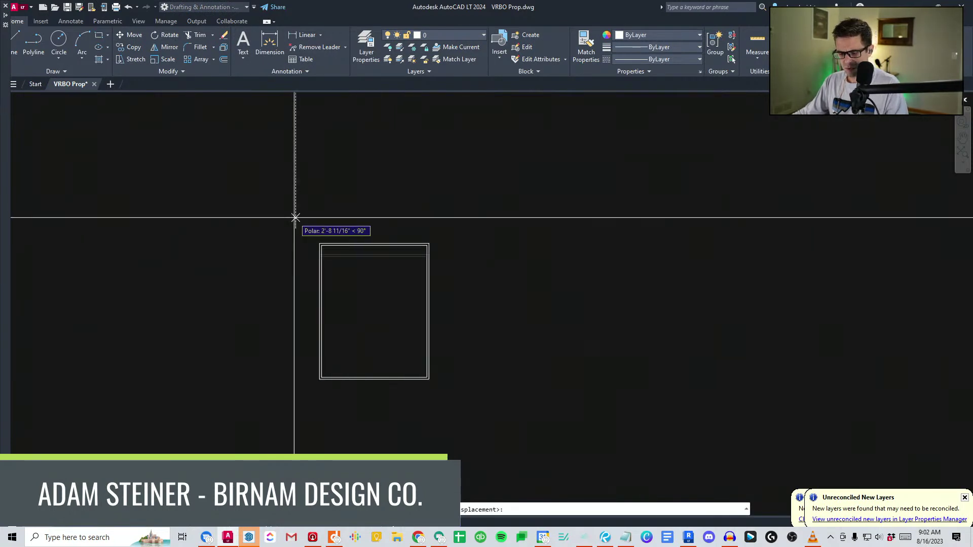
key(Num_Lock)
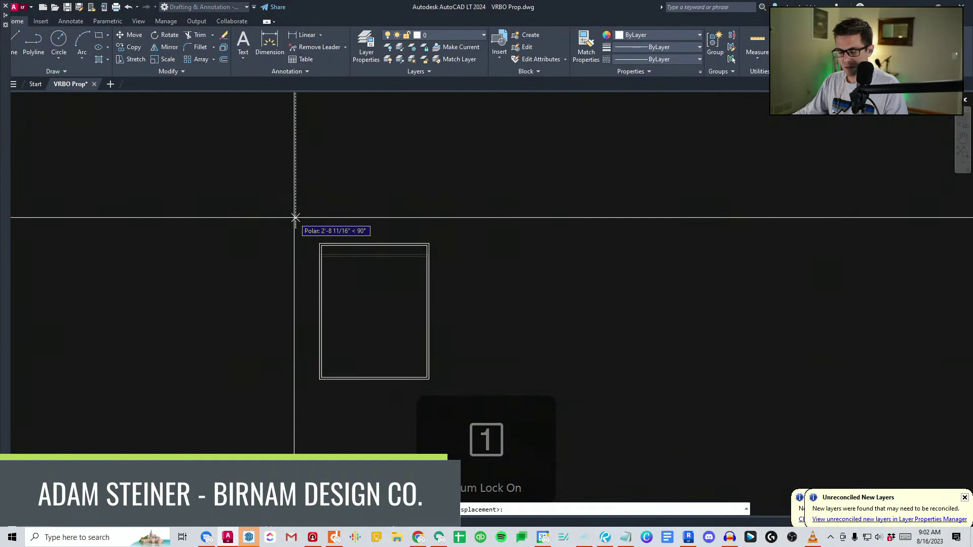
key(Return)
Add linear dimensions for the building's overall width above the plan and its overall length along the left side.
scroll(425, 231, up, 4)
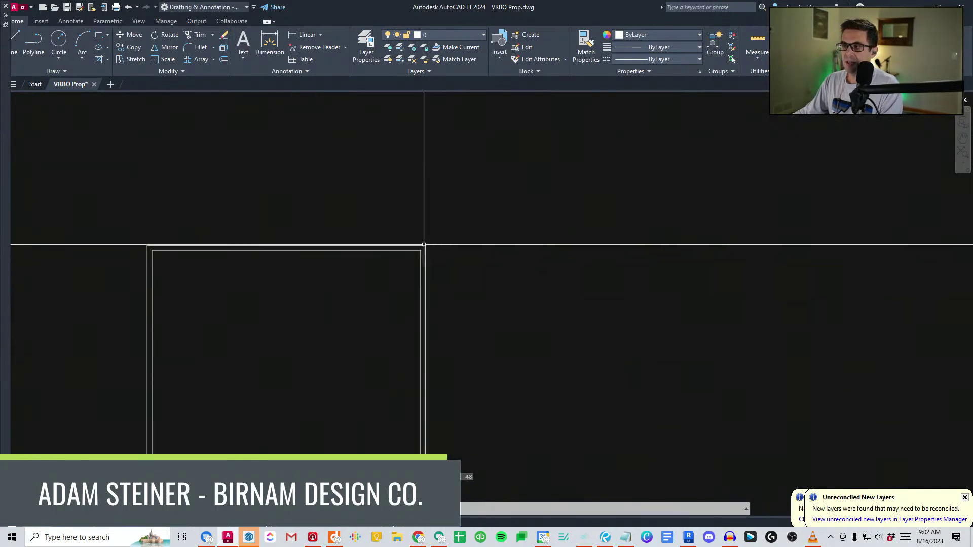
text(dli)
key(space)
click(426, 246)
click(147, 246)
click(160, 215)
middle_drag(170, 248, 221, 214)
key(space)
click(197, 211)
middle_drag(219, 430, 269, 259)
scroll(257, 406, up, 2)
click(241, 426)
click(213, 400)
mouse_move(358, 238)
middle_down()
mouse_move(337, 329)
mouse_move(446, 316)
mouse_move(475, 361)
middle_up()
scroll(337, 329, down, 2)
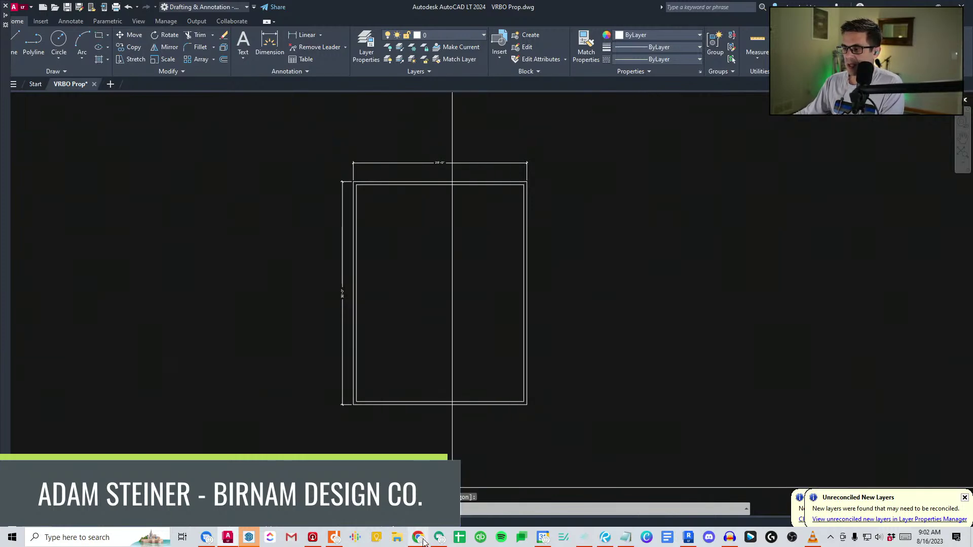
Switch to the Canva presentation and collapse its side panel to review the garage requirements slide.
click(420, 494)
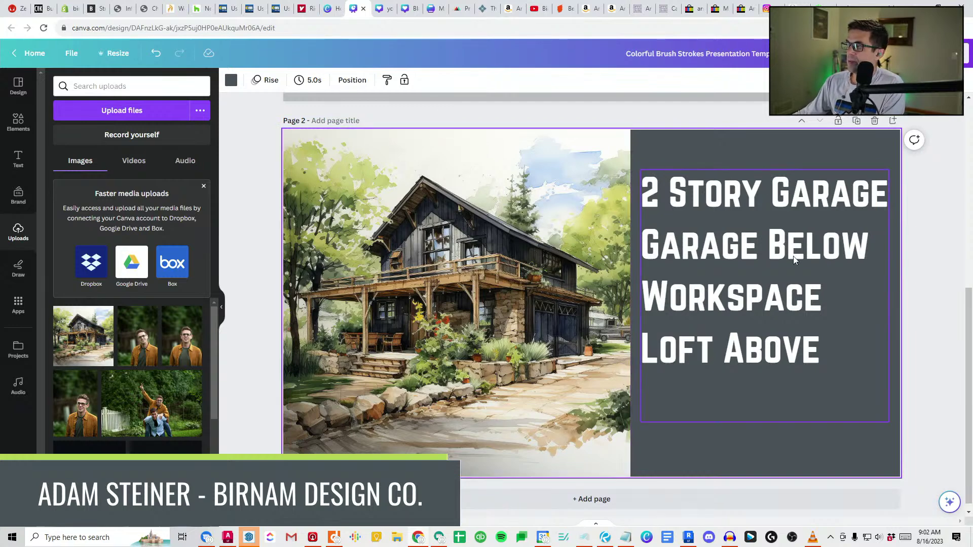
click(220, 325)
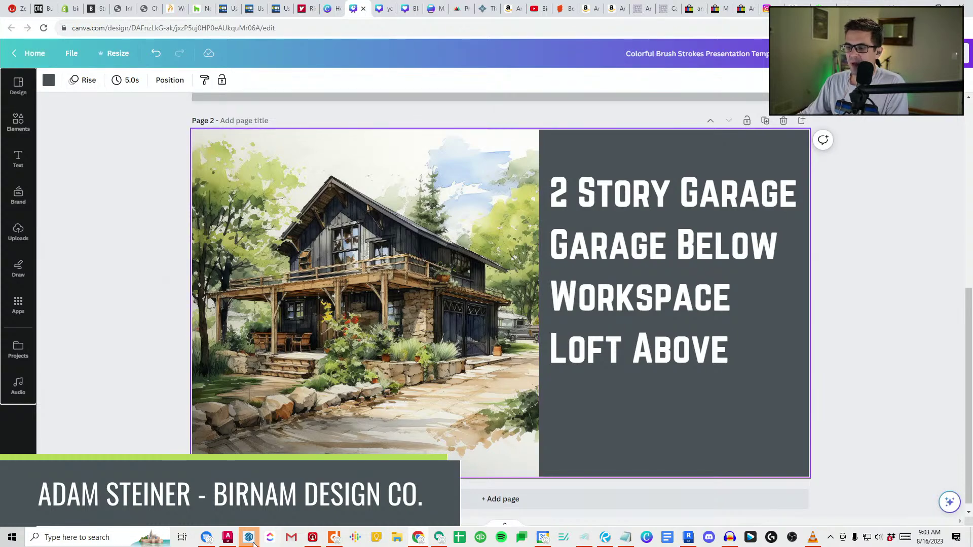
Return to AutoCAD and offset the top wall's inner line 42 inches down into the building.
click(228, 539)
text(o)
key(space)
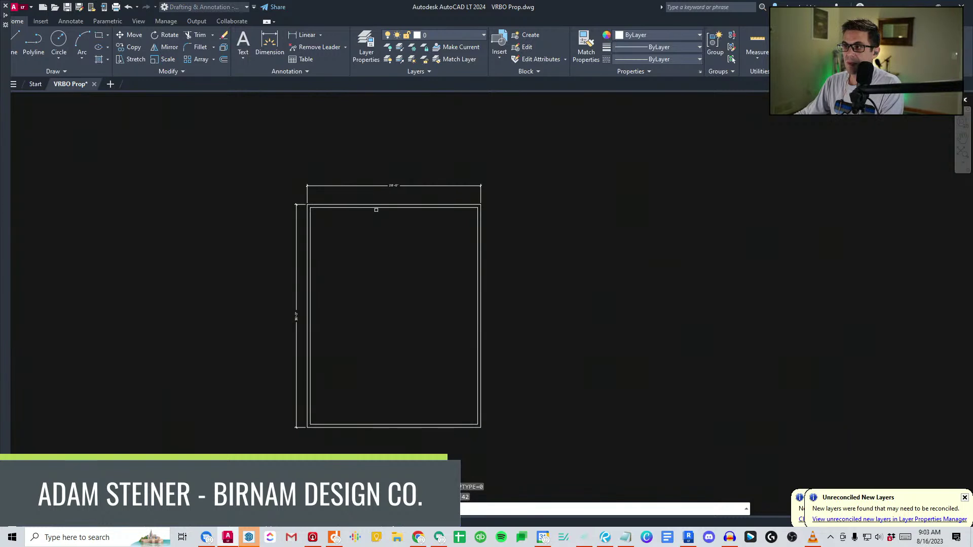
click(372, 209)
click(390, 283)
key(Escape)
middle_drag(413, 307, 354, 284)
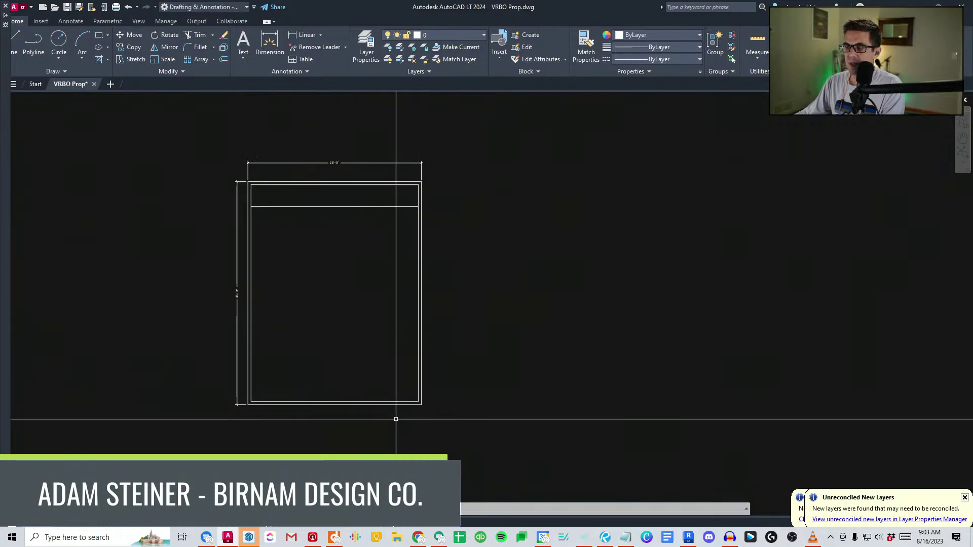
Offset the new interior line 3.5 inches downward to give the partition its wall thickness.
key(space)
key(Escape)
text(o)
key(space)
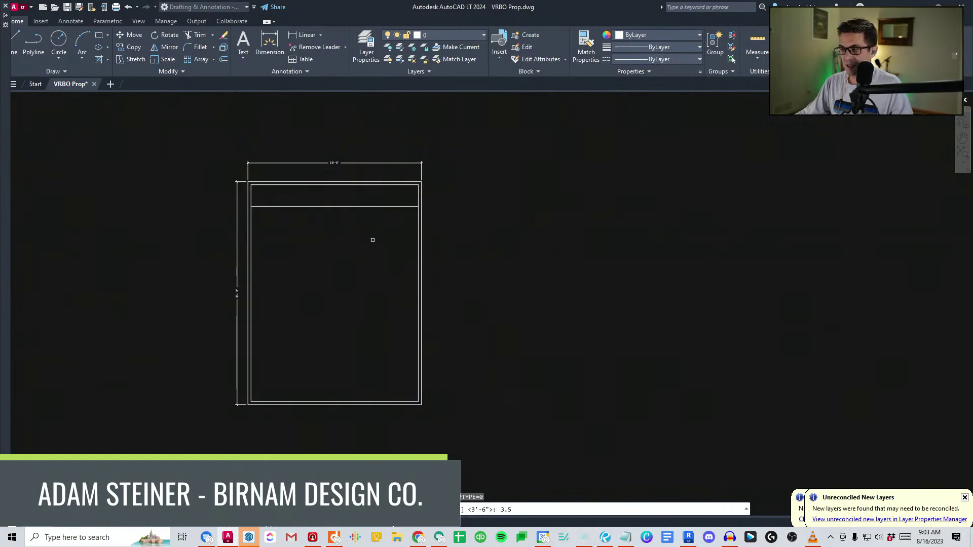
scroll(347, 195, up, 5)
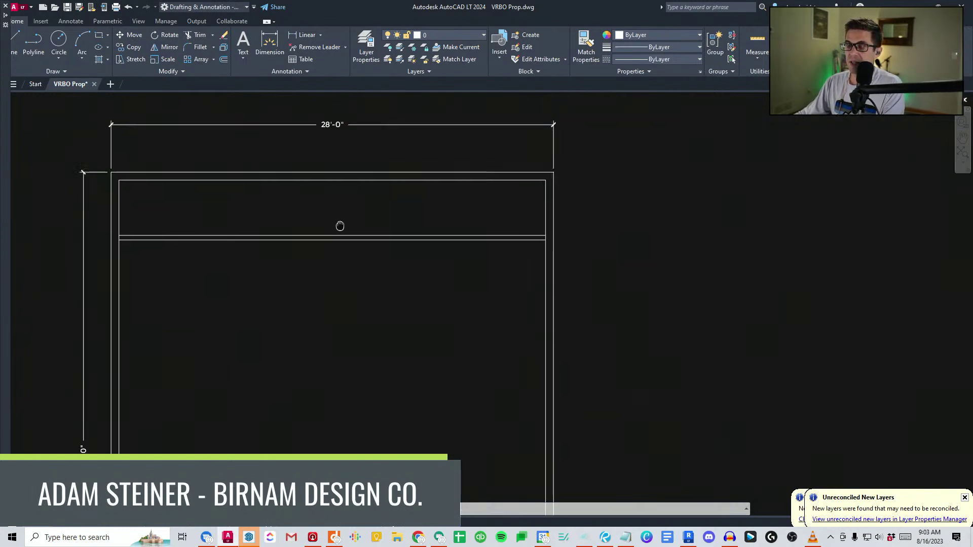
scroll(492, 283, down, 5)
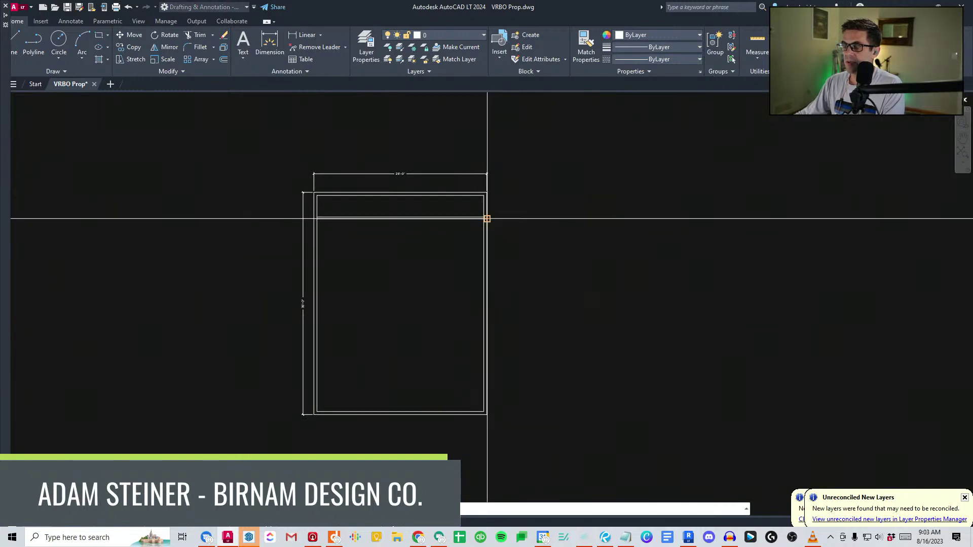
Draw a short line across the right wall at the partition and move it down to mark the first garage door edge.
key(Escape)
scroll(467, 269, up, 3)
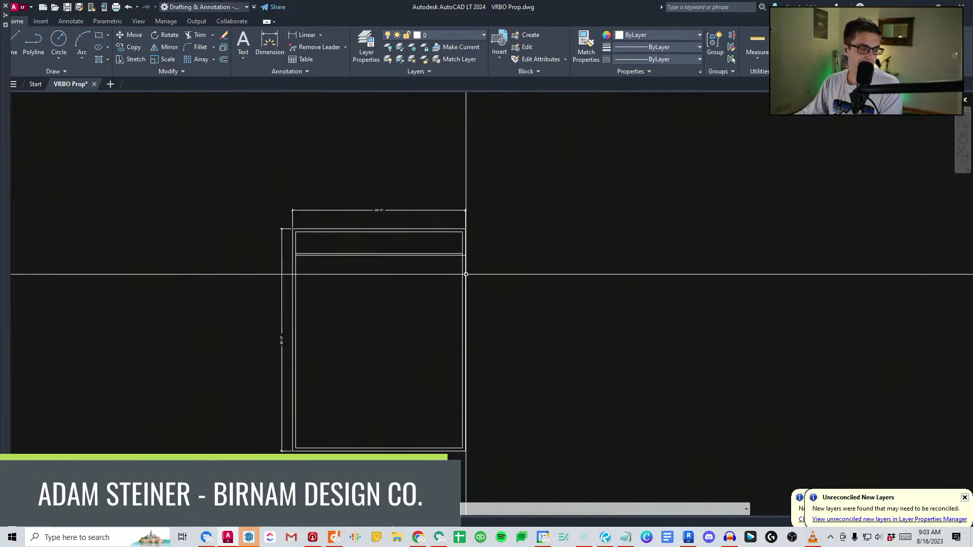
click(463, 247)
text(m)
key(space)
click(501, 222)
key(BackSpace)
key(BackSpace)
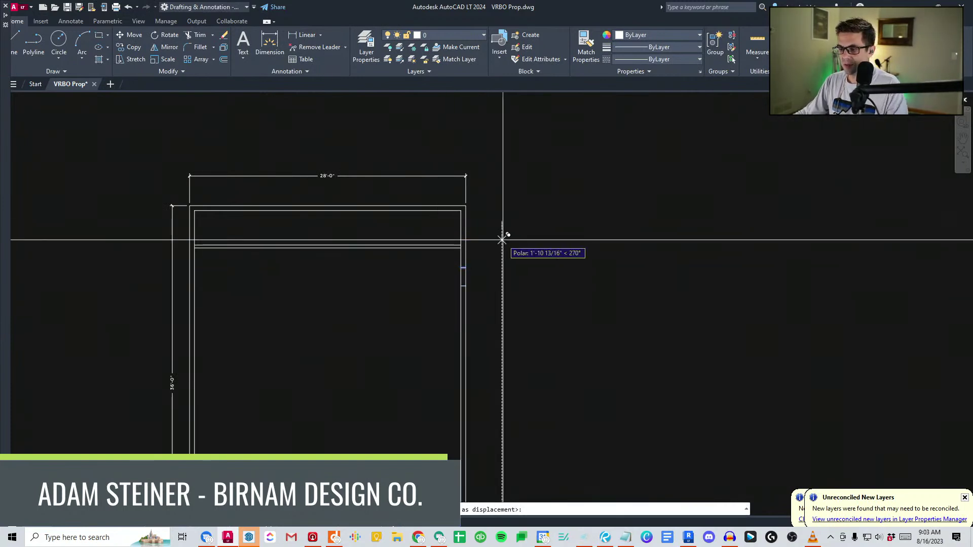
Copy the door edge line down the right wall to mark the other side of the first garage door opening.
key(Num_Lock)
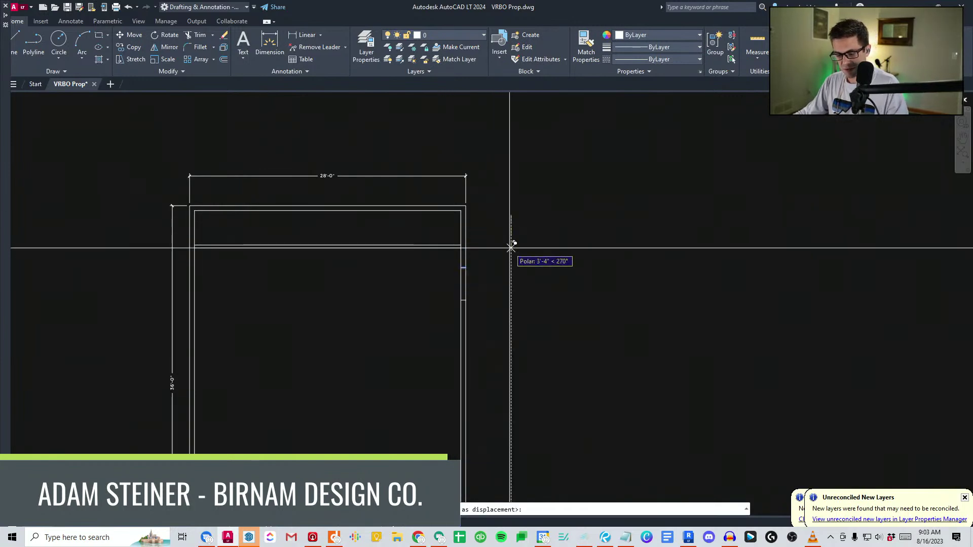
middle_drag(510, 325, 478, 238)
key(Escape)
click(385, 209)
click(448, 138)
key(space)
click(467, 152)
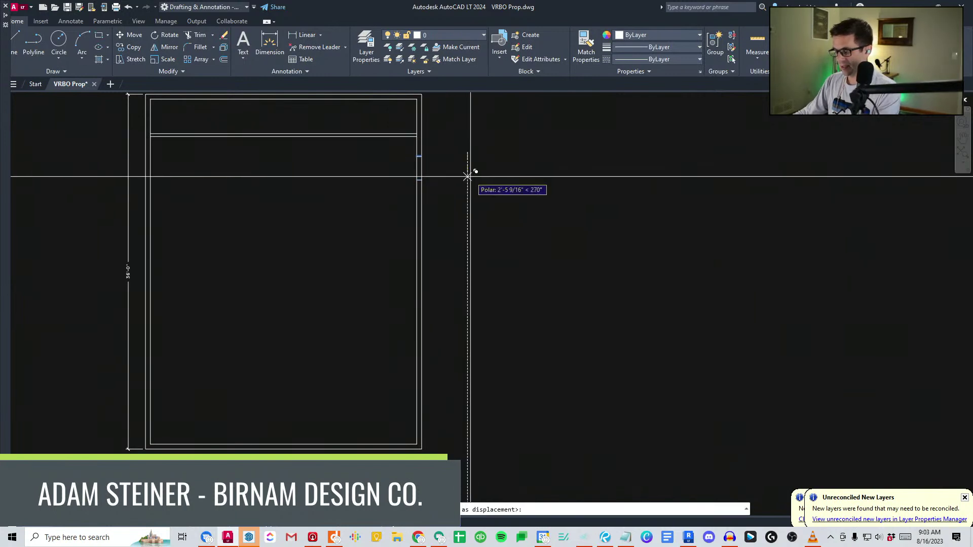
key(Return)
key(Escape)
Copy both door edge lines 12' down the right wall to mark the second garage door opening.
click(374, 265)
click(458, 140)
key(space)
click(477, 162)
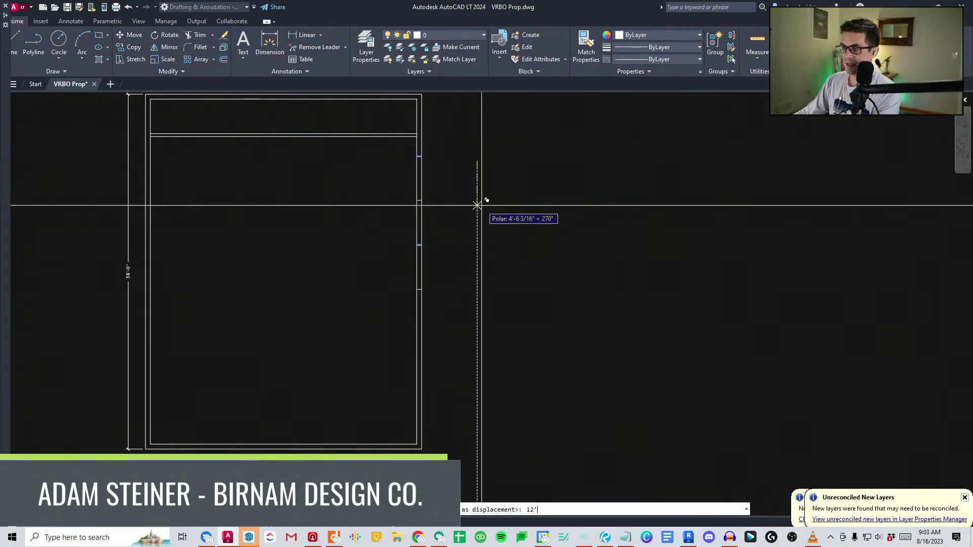
text(12')
key(Return)
Trim the right wall lines between the edge lines to cut out both garage door openings.
scroll(467, 304, down, 2)
click(452, 355)
click(385, 150)
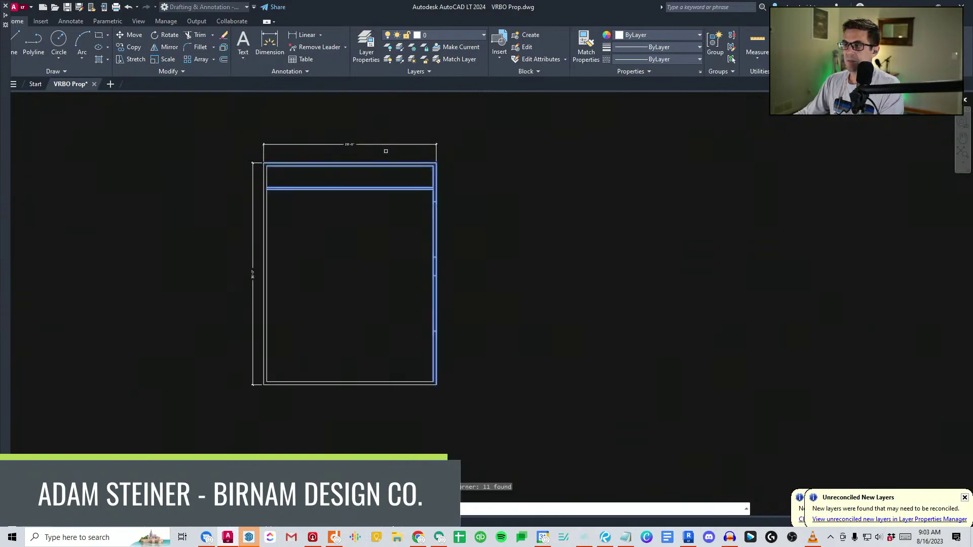
click(424, 227)
click(444, 314)
click(412, 305)
Draw the garage door line across the lower opening at the inner wall face and offset it 2 inches inward.
key(Escape)
scroll(431, 369, up, 2)
text(l)
key(Return)
text(o)
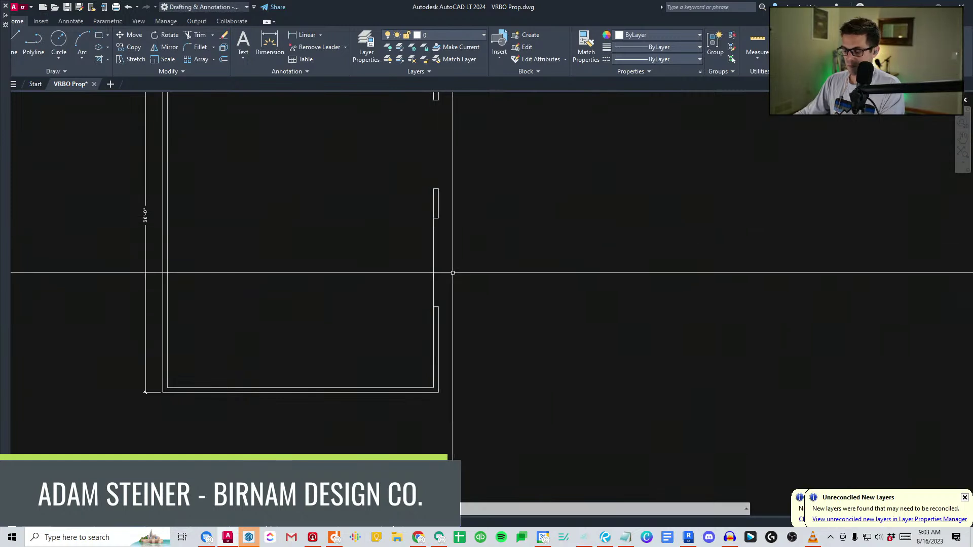
key(Return)
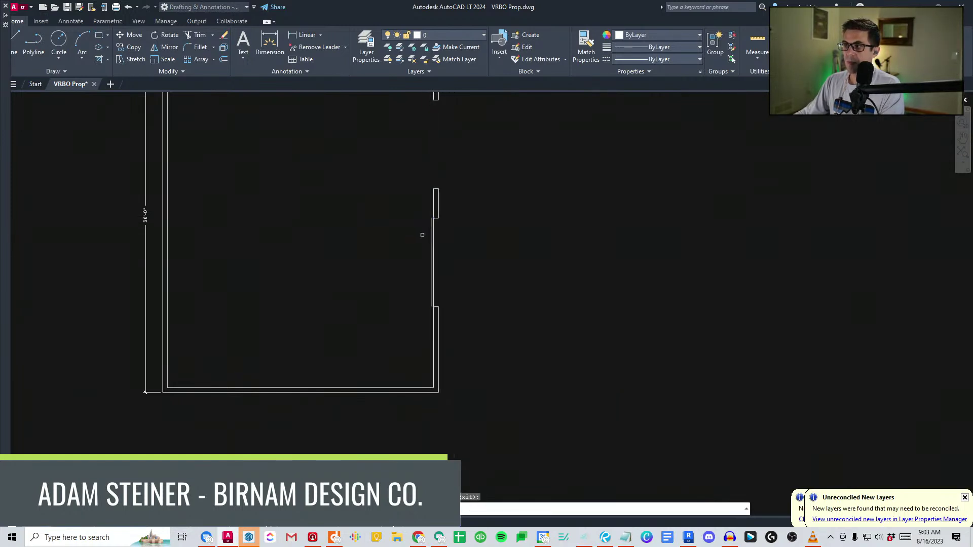
middle_drag(422, 235, 407, 306)
key(Escape)
Copy the garage door lines from the lower opening to the matching corner of the upper opening.
click(443, 308)
click(406, 335)
text(co)
key(Return)
click(423, 379)
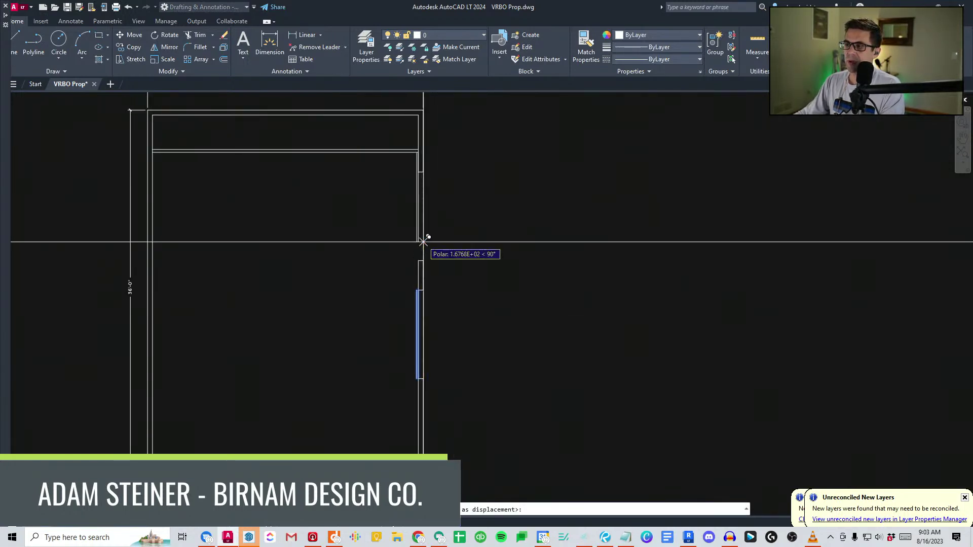
click(423, 260)
key(Escape)
Match the properties of the green opening symbol in the existing house plan onto both sets of garage door lines.
middle_drag(440, 209, 459, 348)
scroll(441, 280, down, 2)
scroll(449, 336, down, 6)
scroll(458, 375, up, 10)
scroll(137, 293, up, 5)
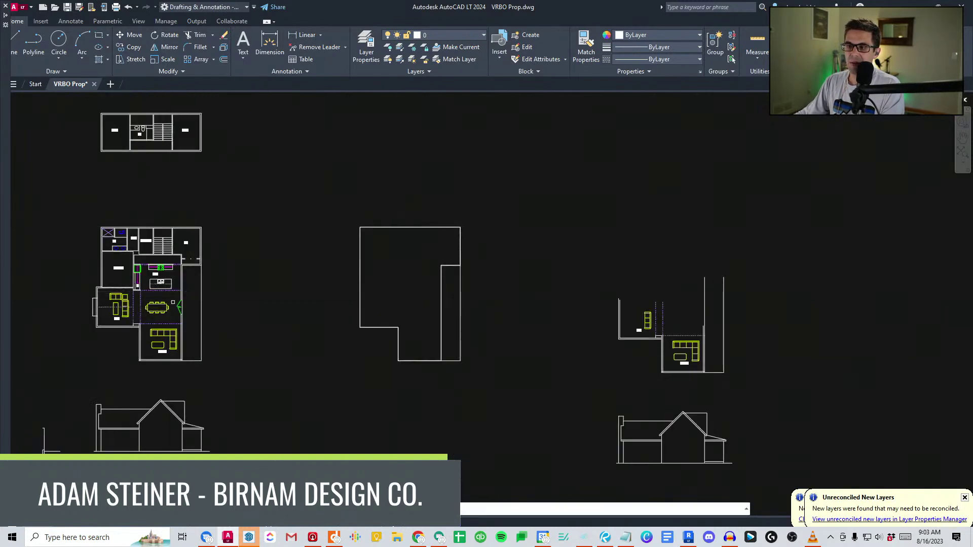
click(178, 302)
scroll(617, 237, down, 3)
middle_drag(617, 236, 130, 368)
scroll(271, 264, up, 6)
click(302, 261)
click(280, 305)
key(Escape)
middle_drag(300, 362, 374, 307)
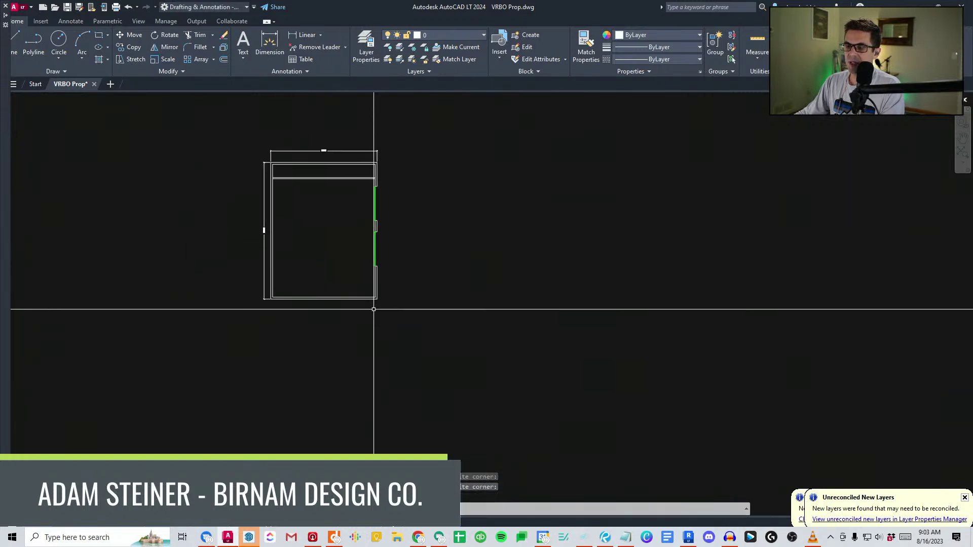
Draw a line down from the building's lower right corner and then left past the far wall for an extension.
scroll(374, 306, up, 5)
text(l)
key(space)
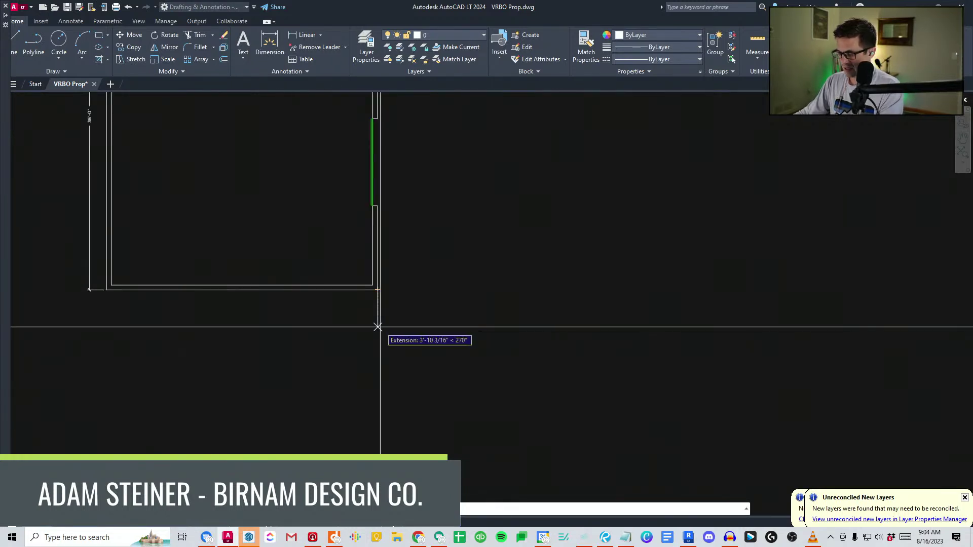
click(378, 403)
scroll(370, 315, down, 4)
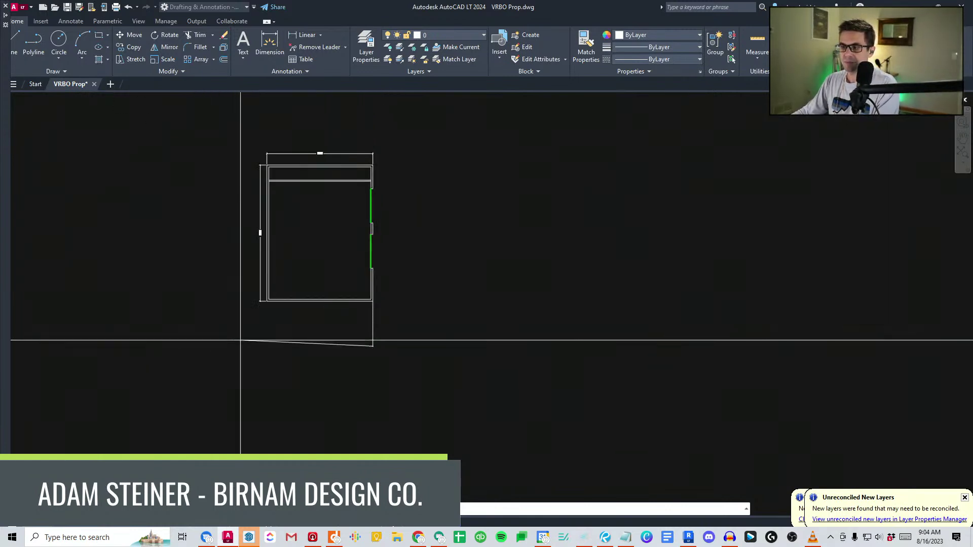
click(241, 346)
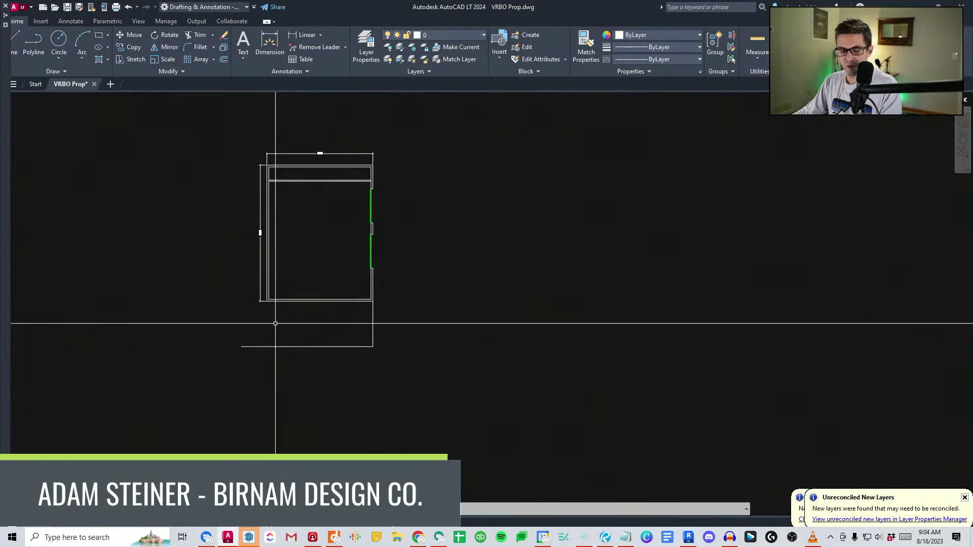
Close the extension's left side with a line below the left wall and trim the overhanging end of the lower line.
key(Num_Lock)
scroll(276, 306, up, 4)
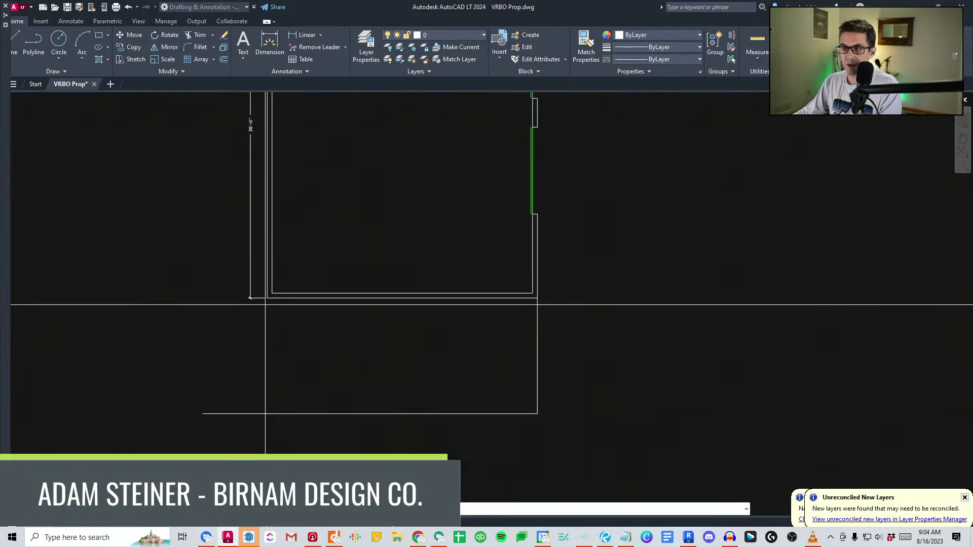
key(Escape)
text(tr)
key(space)
click(247, 415)
key(Escape)
Add a vertical linear dimension for the lower extension's depth, in line with the building length dimension.
scroll(255, 283, down, 2)
scroll(276, 291, up, 2)
text(dli)
key(space)
click(256, 294)
click(256, 410)
click(237, 293)
scroll(237, 292, down, 2)
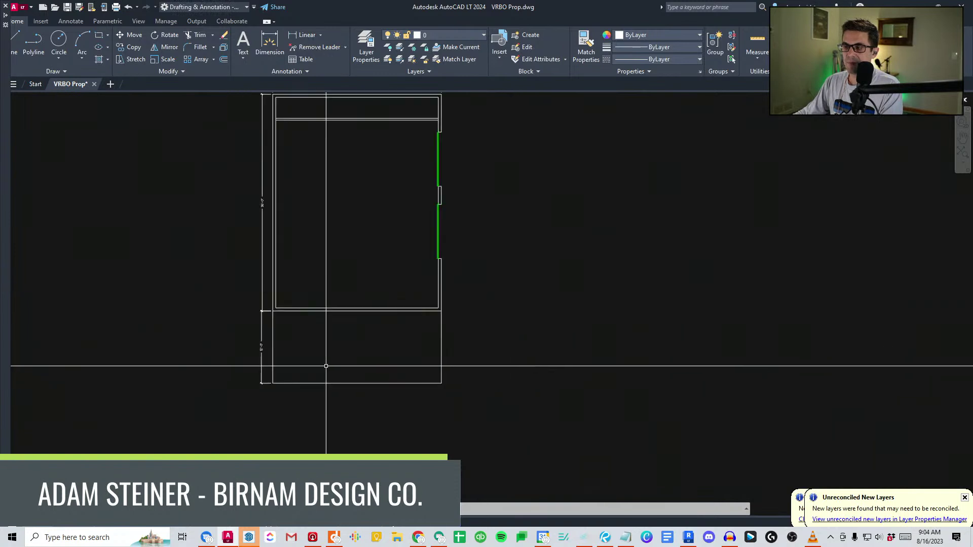
Offset the inner line of the right wall's upper segment inward across the partition.
scroll(403, 220, up, 2)
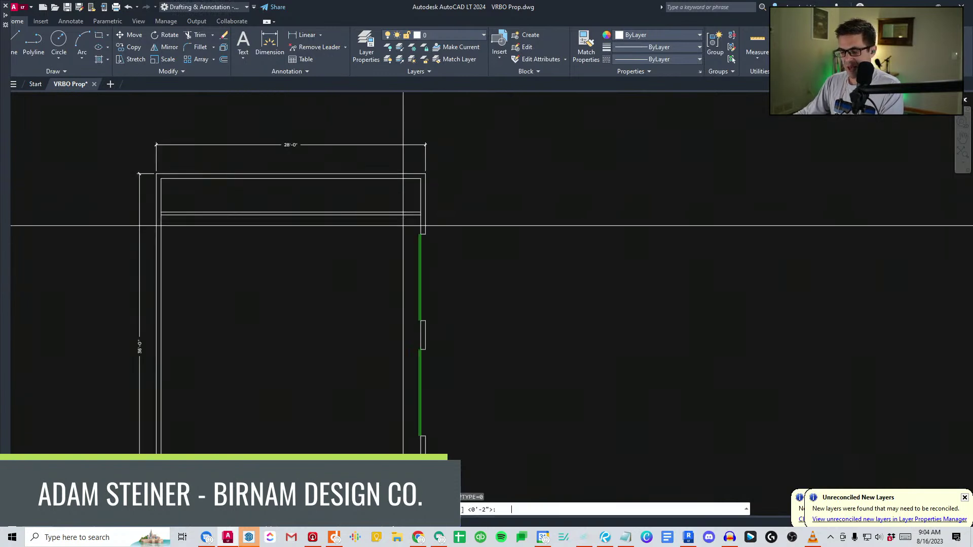
key(Return)
click(421, 200)
click(403, 209)
key(Escape)
Trim the partition's lower line beyond the offset vertical line and cut the vertical line's end overhanging below the partition.
text(tr)
drag(400, 224, 357, 181)
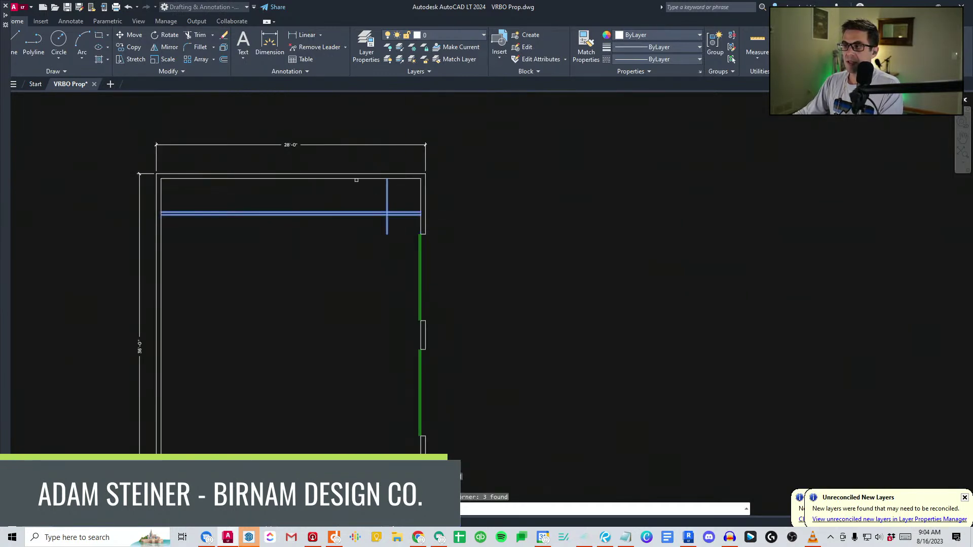
key(Return)
scroll(387, 220, up, 2)
scroll(387, 219, up, 2)
click(386, 220)
click(409, 206)
key(Escape)
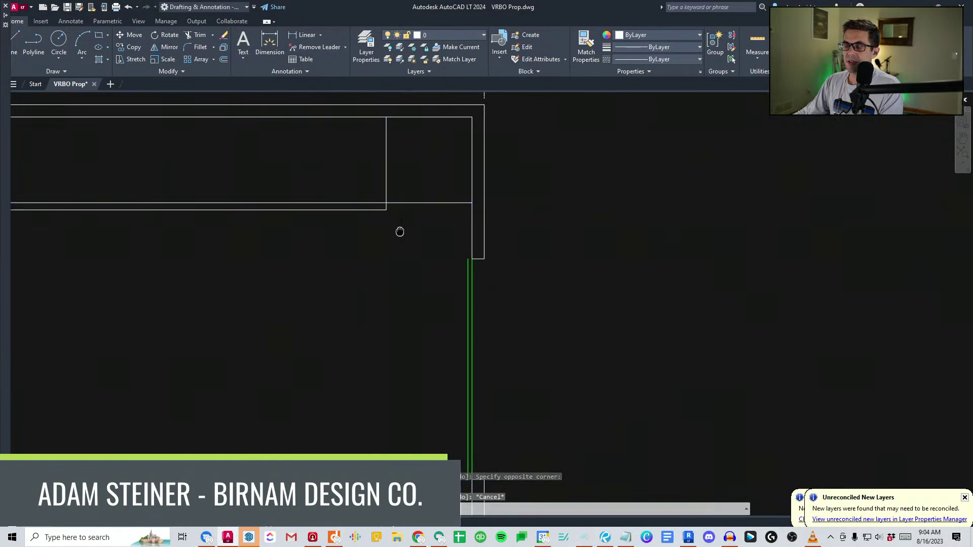
Copy the vertical stair line to the left to place the next tread line.
scroll(429, 319, down, 2)
middle_drag(424, 290, 447, 295)
click(441, 226)
click(390, 220)
text(co)
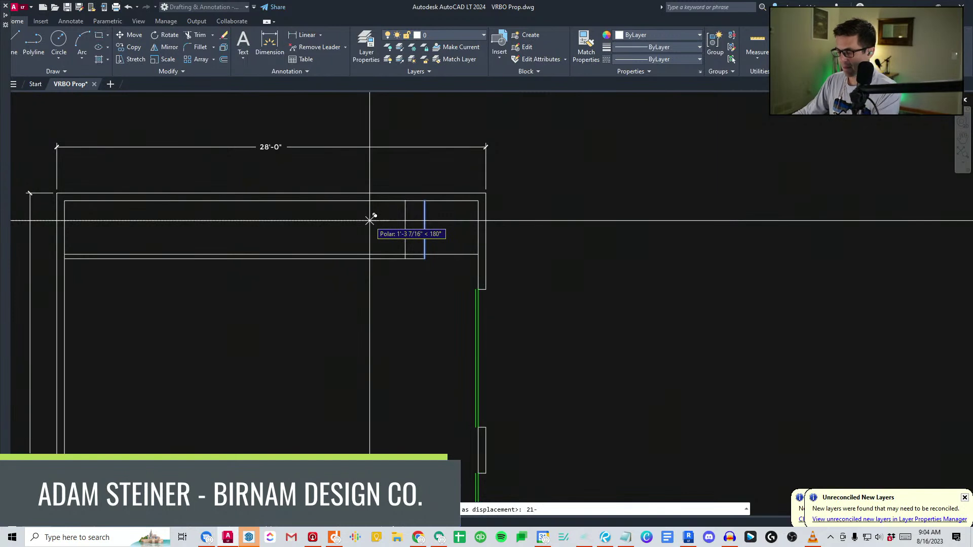
key(Return)
key(Escape)
Trim the copied tread line's lower end where it runs between the partition's two lines.
scroll(419, 253, up, 2)
text(tr)
click(454, 292)
click(381, 241)
key(Return)
click(405, 261)
click(392, 266)
key(Escape)
Copy the trimmed tread line twice further left, spacing the copies one tread apart.
click(414, 235)
click(399, 219)
text(co)
click(435, 121)
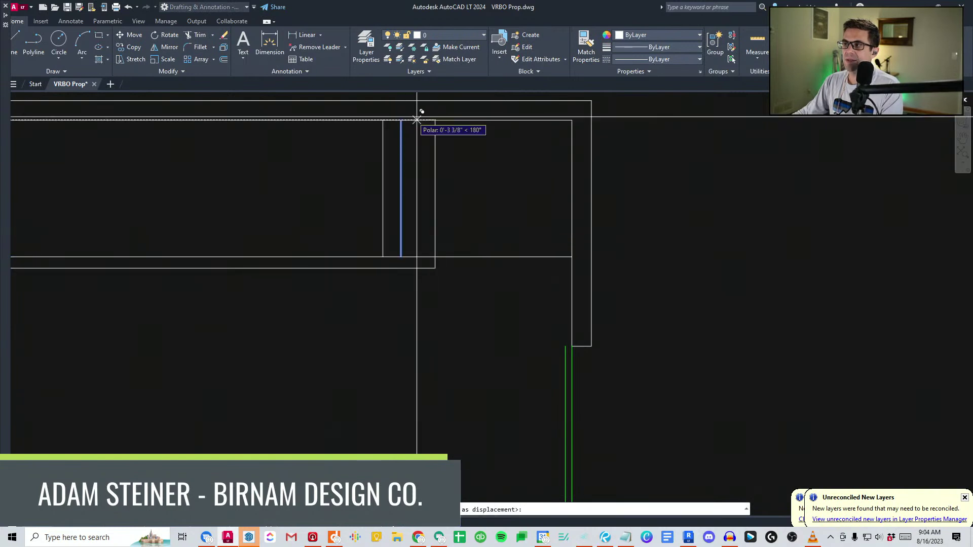
click(400, 120)
click(367, 120)
key(Escape)
Copy the group of three tread lines leftward three times to continue the stair run.
click(412, 178)
click(330, 159)
text(co)
click(435, 120)
click(333, 120)
middle_drag(333, 120, 394, 213)
scroll(393, 214, down, 3)
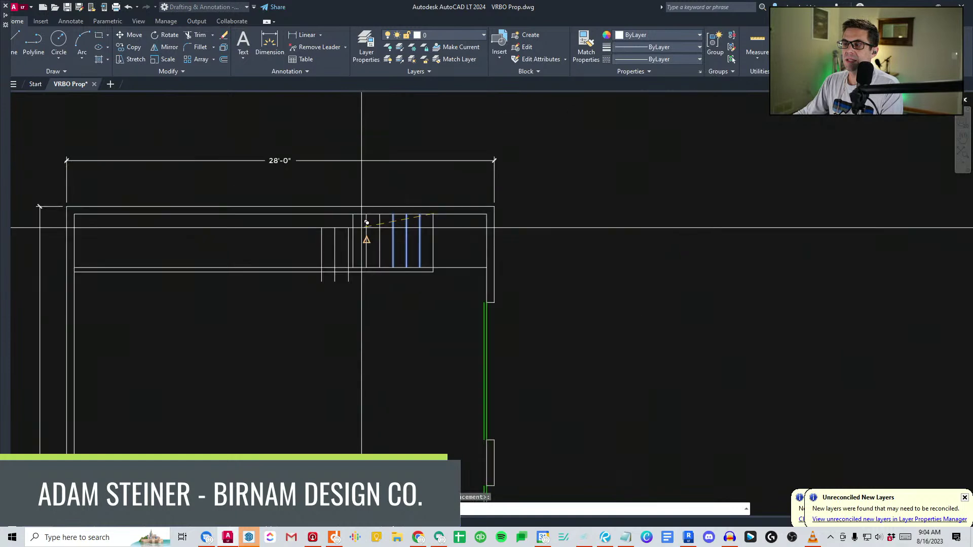
click(353, 214)
click(313, 215)
key(Escape)
scroll(336, 299, down, 2)
key(Escape)
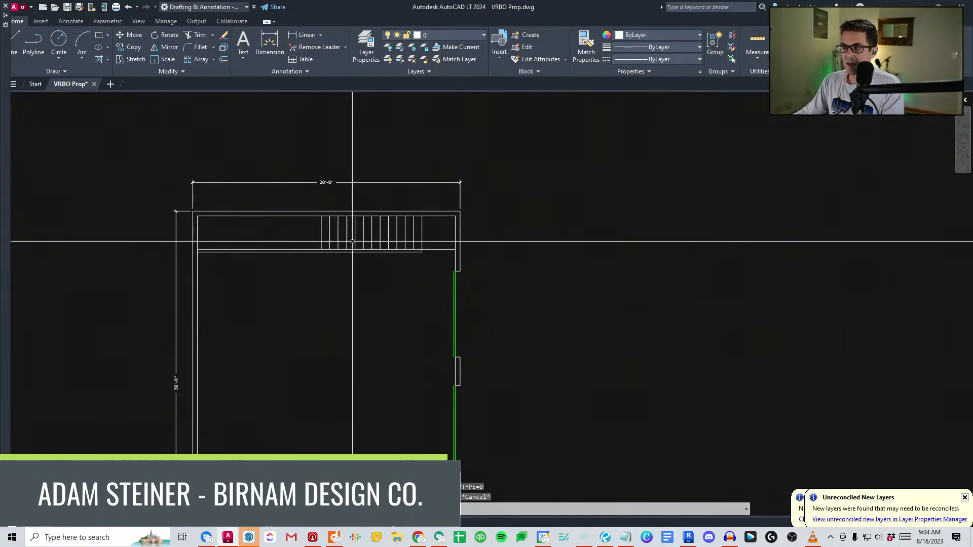
Count the stair treads by selecting the tread lines in small groups along the run.
scroll(441, 259, up, 3)
click(439, 259)
click(280, 162)
scroll(285, 168, down, 1)
middle_drag(286, 168, 433, 257)
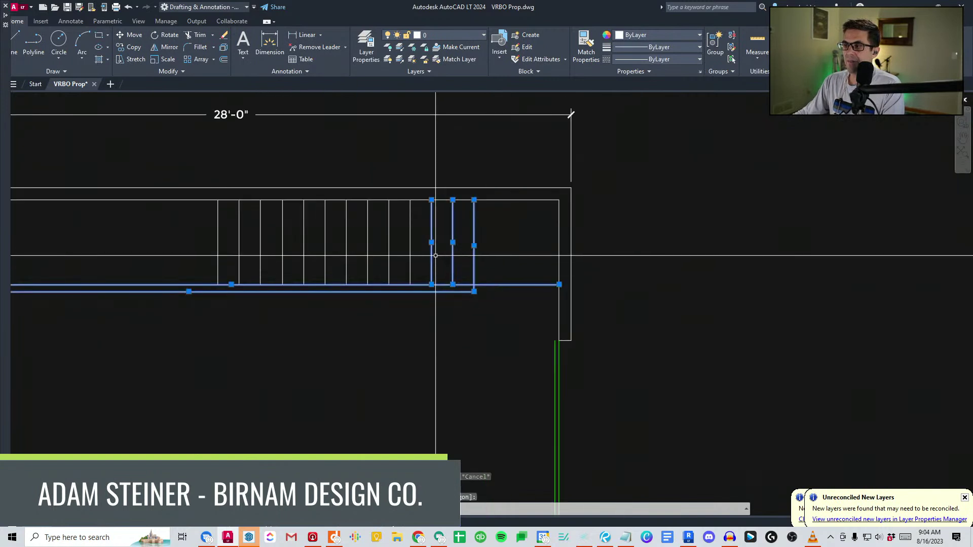
click(423, 249)
click(332, 228)
click(337, 243)
click(247, 212)
click(242, 233)
click(211, 221)
middle_drag(212, 222, 280, 225)
key(Escape)
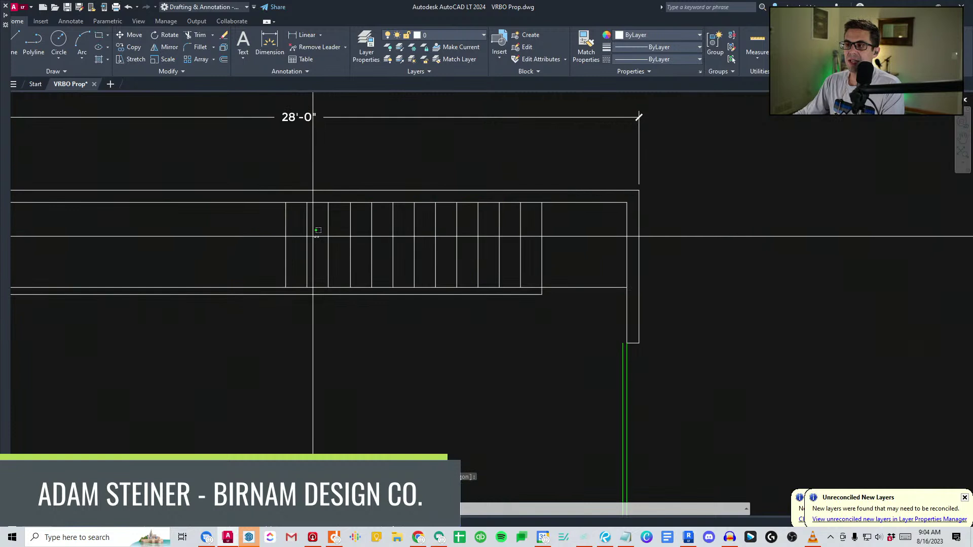
Copy the two leftmost tread lines further left to add two more treads to the stair.
click(280, 212)
text(co)
key(space)
click(329, 203)
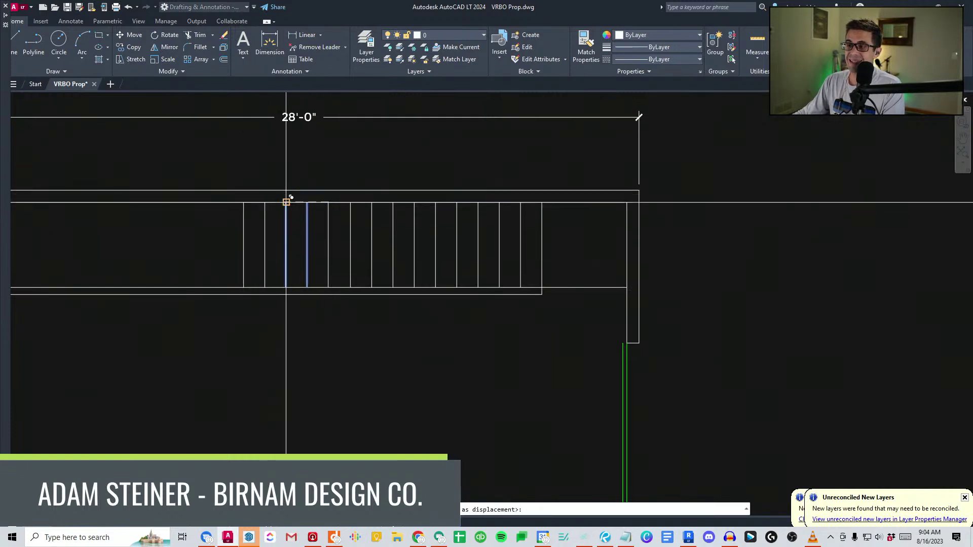
scroll(287, 202, down, 5)
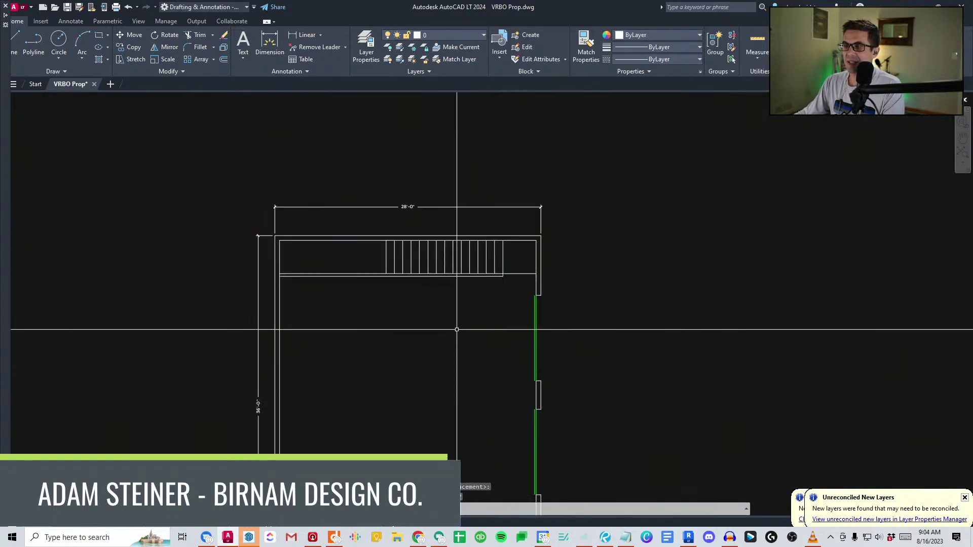
middle_drag(456, 330, 451, 300)
click(394, 267)
click(344, 175)
key(Escape)
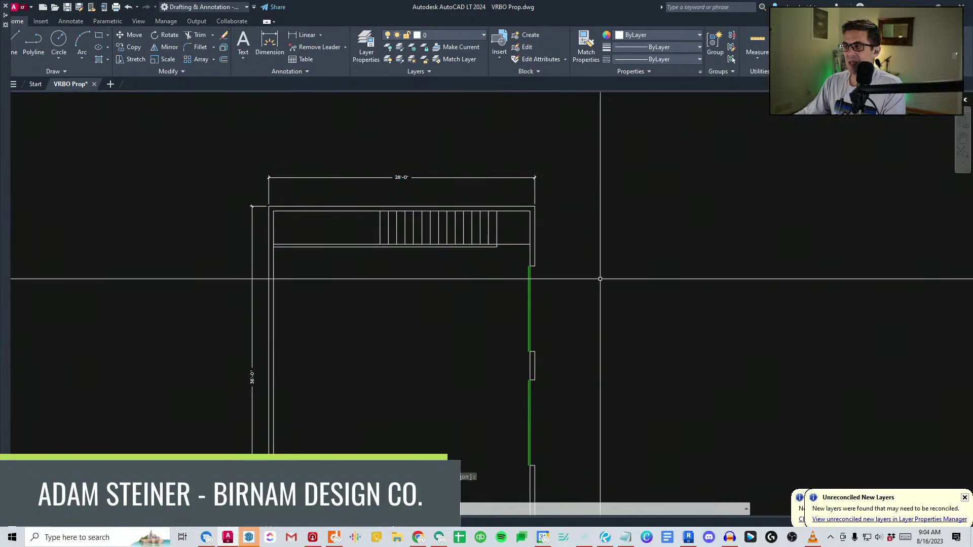
Offset the partition's upper line 10.5 inches downward and draw a short vertical line from the lower line's right end to it.
text(o)
key(Return)
text(10.5)
key(Return)
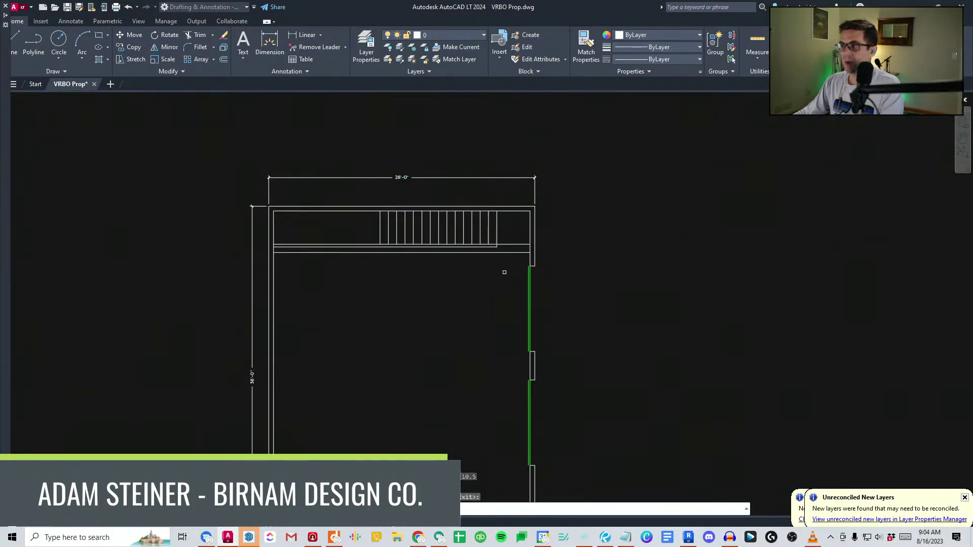
scroll(504, 253, up, 6)
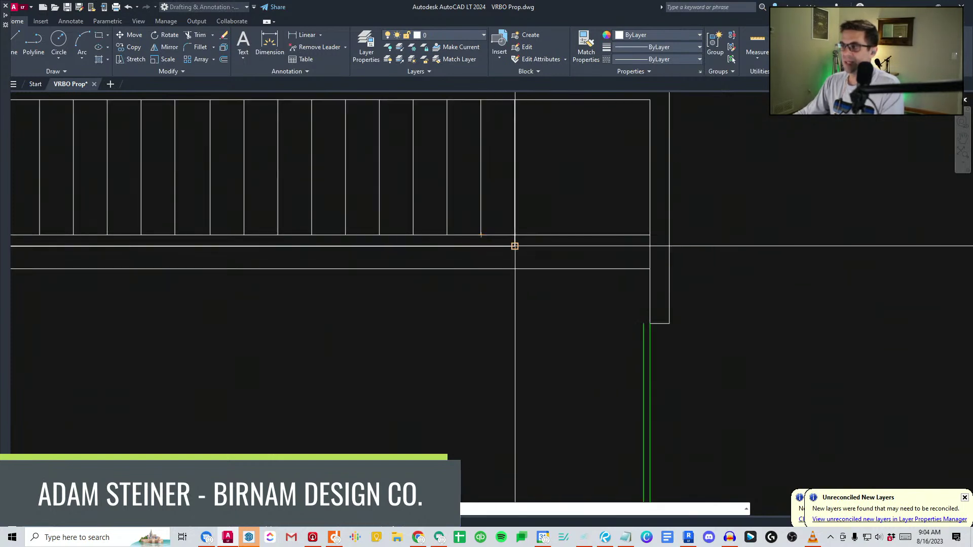
click(515, 269)
key(Return)
Trim the offset line left of the short vertical line to leave a step below the stair landing.
text(tr)
click(532, 279)
click(473, 224)
key(Return)
click(491, 262)
click(480, 291)
key(Escape)
Draw a short line across the bottom wall at its midpoint and copy it 18 inches to each side.
scroll(480, 292, down, 8)
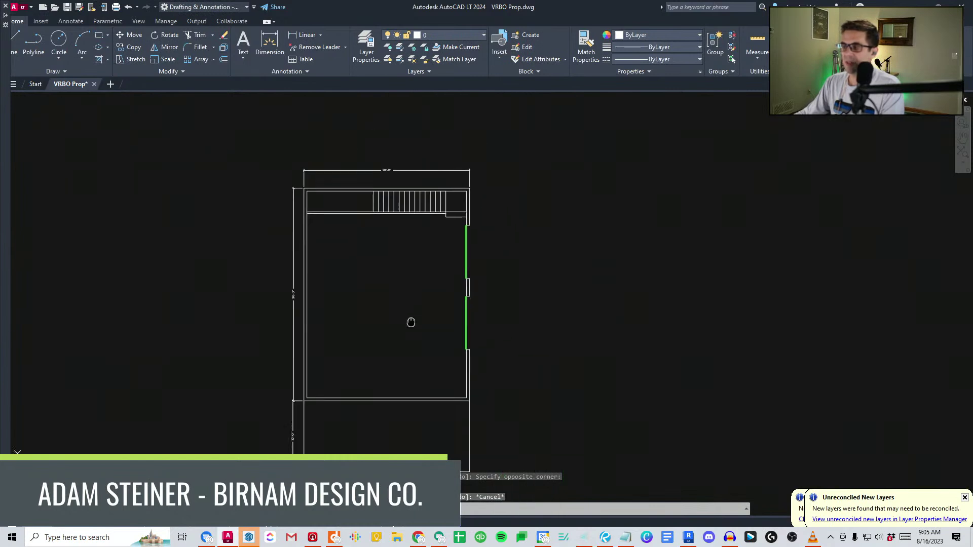
middle_drag(488, 430, 471, 381)
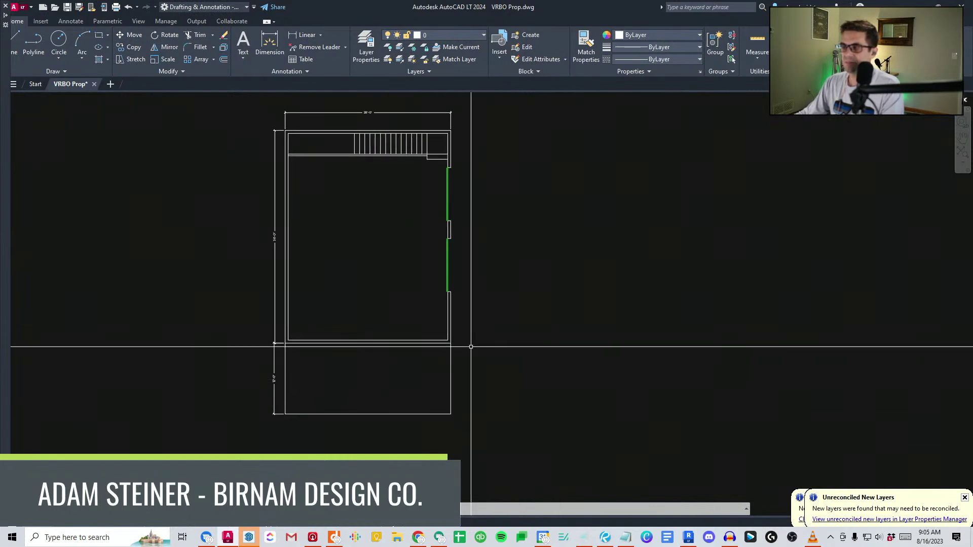
click(369, 344)
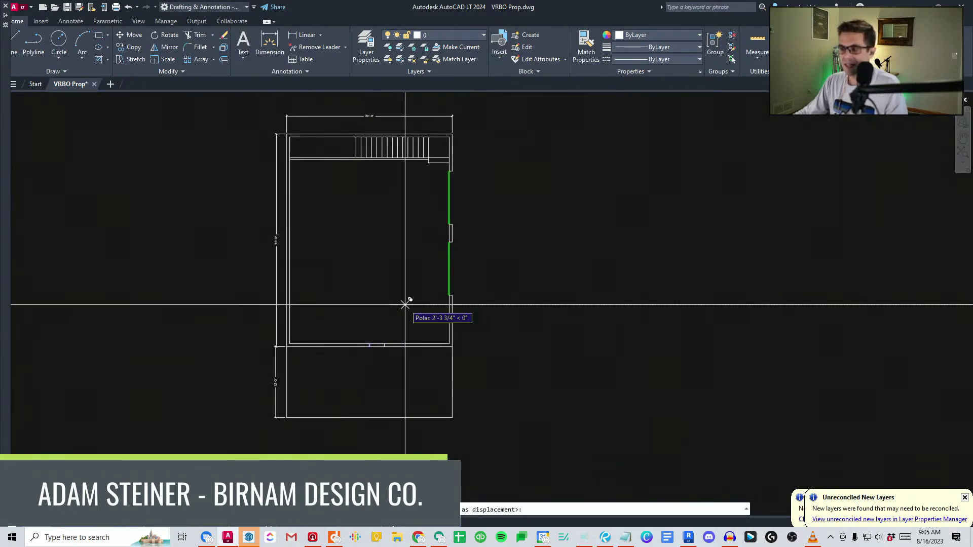
key(Return)
scroll(380, 316, up, 2)
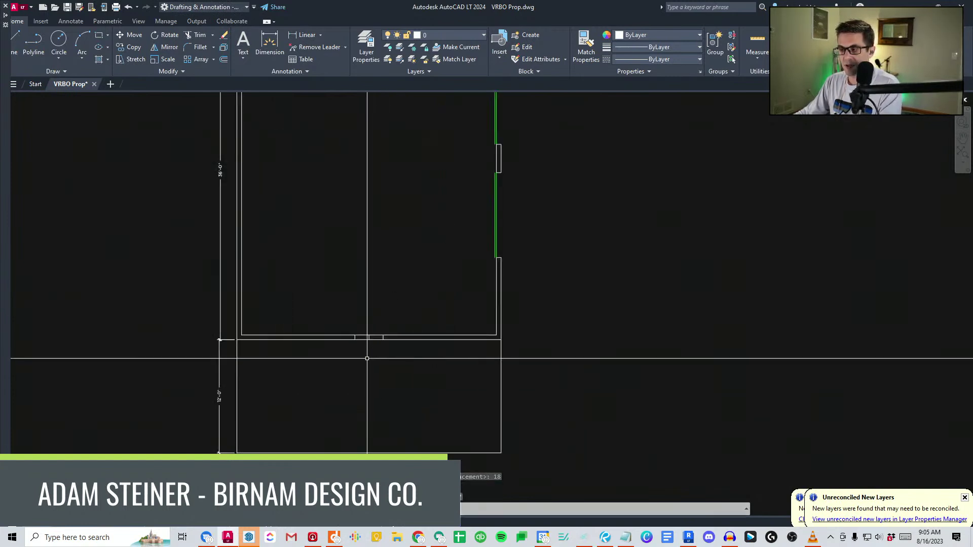
Trim the bottom wall's inner line between the two outer jamb lines to make a door opening.
text(tr)
key(Return)
click(400, 344)
click(301, 309)
key(Return)
scroll(375, 342, up, 2)
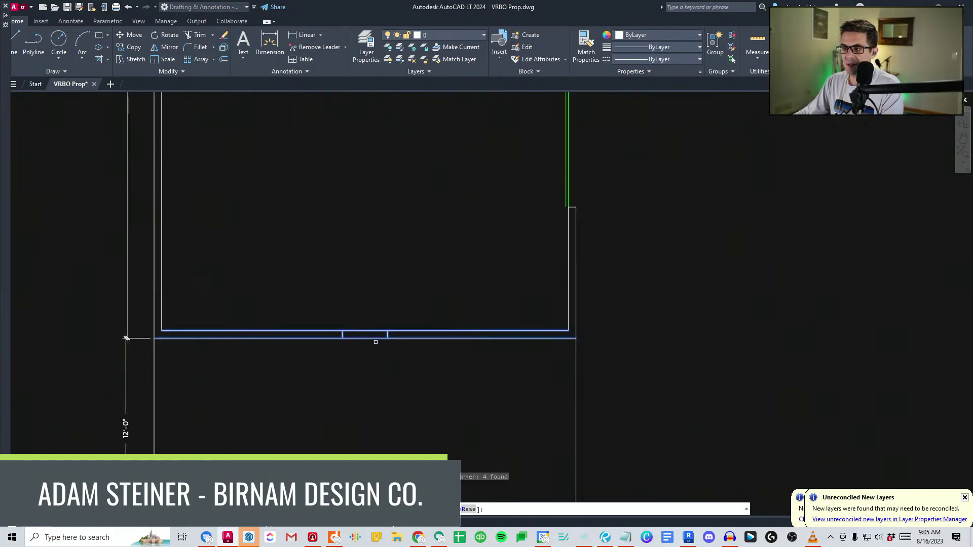
key(Return)
Try a door swing circle at the bottom wall's narrow opening and delete it together with the jamb lines.
text(c)
key(Return)
click(344, 328)
click(385, 331)
scroll(373, 328, down, 2)
click(356, 337)
key(Delete)
click(335, 352)
scroll(371, 343, up, 4)
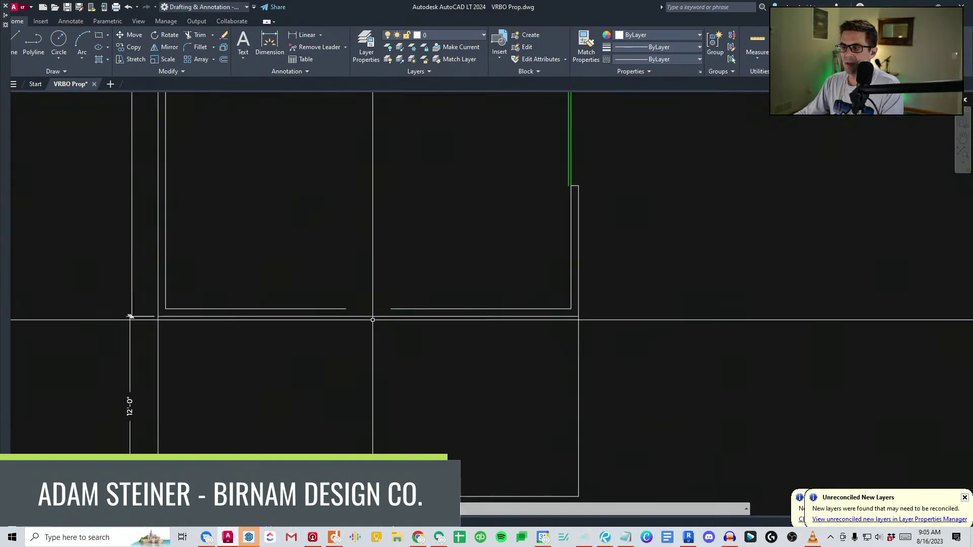
Place a short line across the bottom wall at the opening's center and copy it 36 inches to each side.
text(6)
key(Return)
key(Return)
click(351, 331)
click(399, 274)
text(m)
key(Return)
click(391, 258)
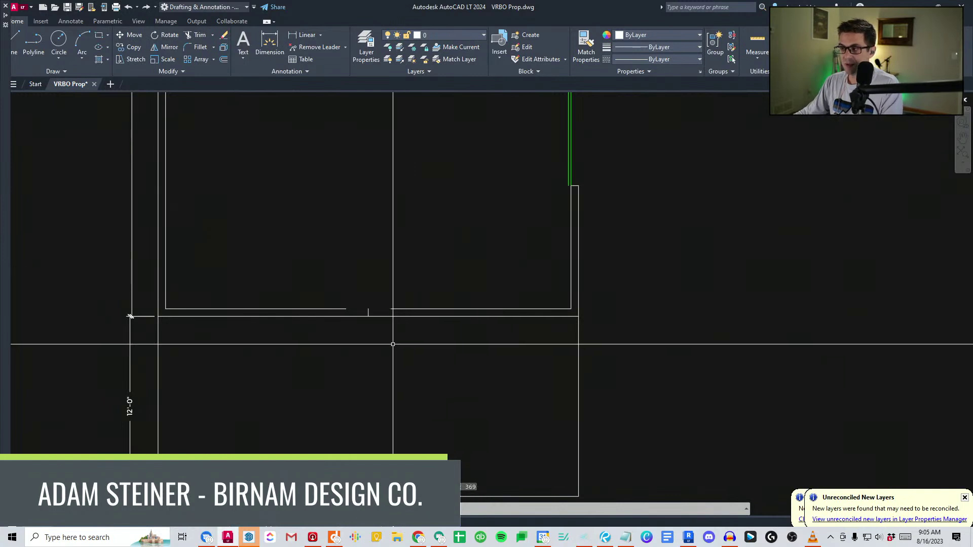
text(cv)
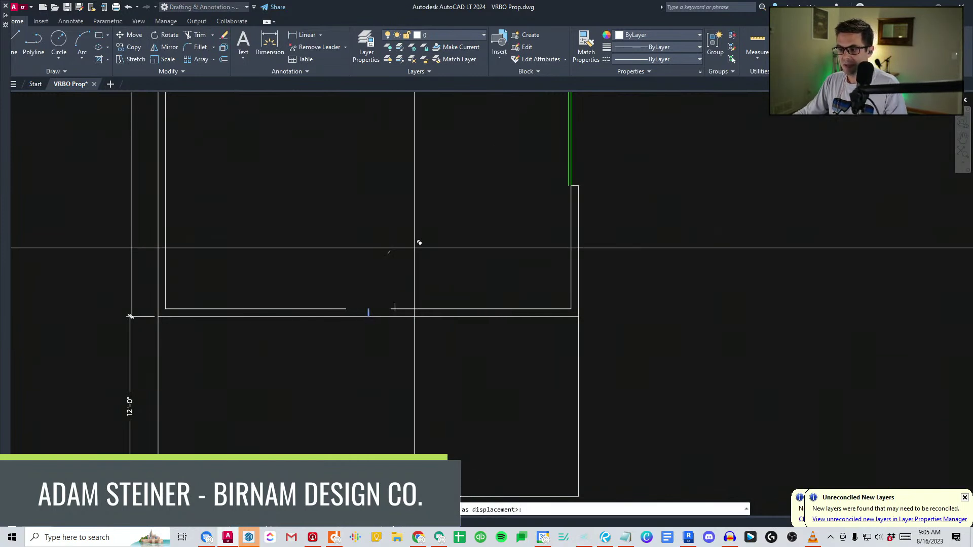
key(Return)
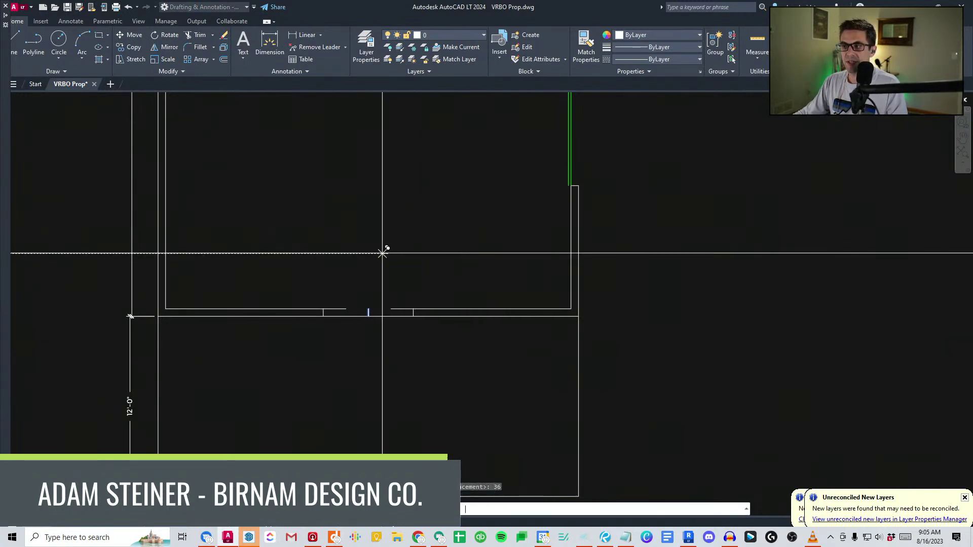
Trim the bottom wall's inner line back to the new jamb lines on both sides of the widened opening.
scroll(334, 310, up, 2)
click(339, 303)
click(326, 323)
key(Escape)
key(space)
click(463, 341)
click(445, 293)
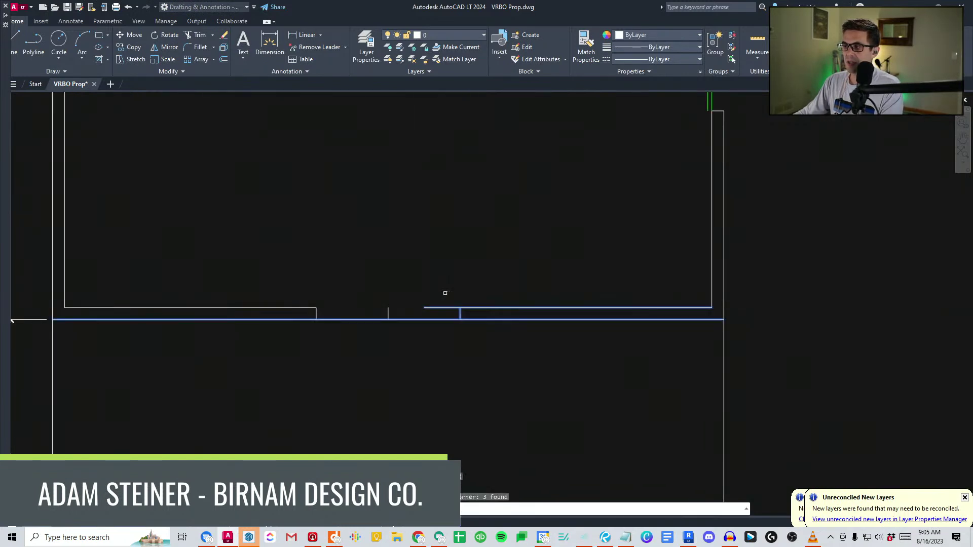
click(449, 306)
key(Escape)
Draw two door swing circles centered on the opening's inner jamb corners, each reaching the opening's center.
text(c)
key(space)
click(316, 307)
click(388, 307)
click(388, 307)
Draw an angled door leaf line from each jamb's inner corner up past its swing circle.
text(l)
key(space)
click(316, 307)
scroll(379, 261, up, 3)
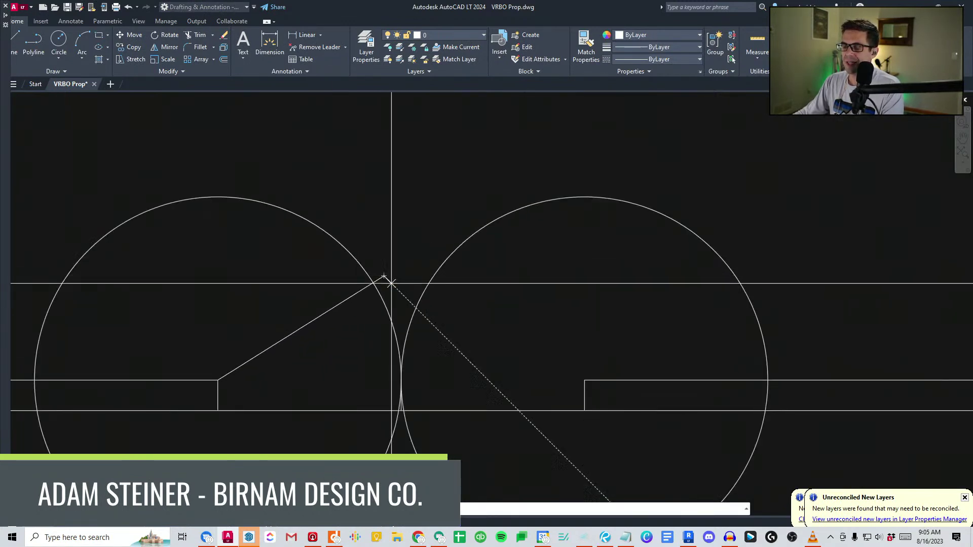
click(384, 276)
key(space)
key(space)
scroll(403, 293, down, 2)
click(517, 348)
scroll(393, 302, up, 4)
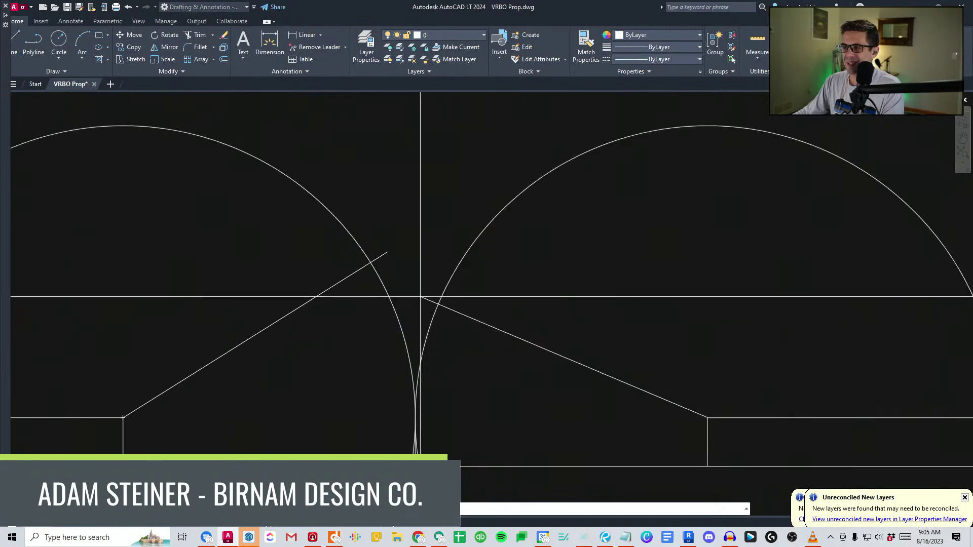
click(418, 296)
Trim the two swing circles to short arcs at the door leaves to finish the double door.
key(space)
scroll(434, 353, down, 1)
click(350, 442)
click(444, 380)
middle_drag(445, 378, 443, 378)
scroll(444, 381, down, 2)
click(464, 368)
click(406, 330)
key(space)
click(491, 328)
click(352, 302)
key(Escape)
Mirror the right wall's upper garage door with its jamb lines about the building's vertical centerline onto the left wall.
scroll(351, 302, down, 2)
middle_drag(619, 123, 502, 282)
scroll(502, 284, down, 1)
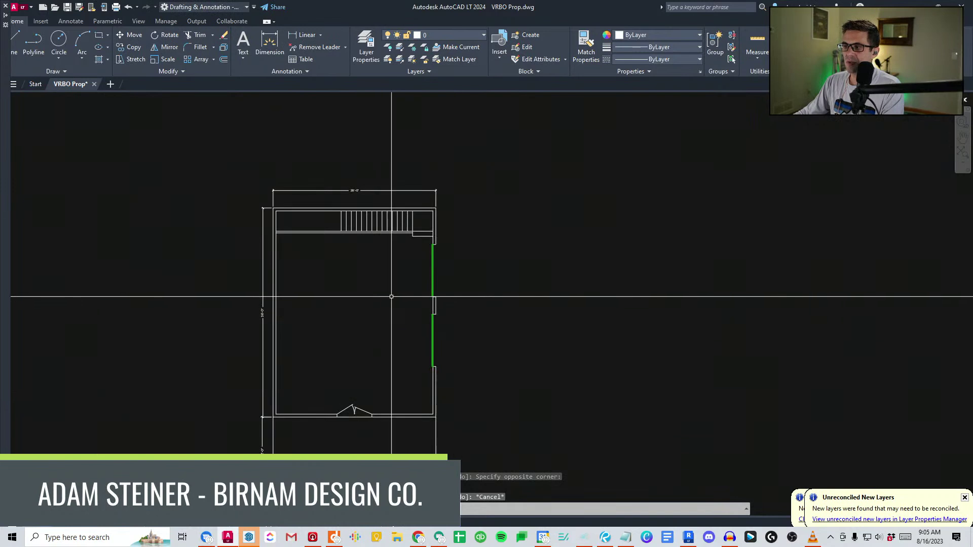
click(397, 297)
click(441, 236)
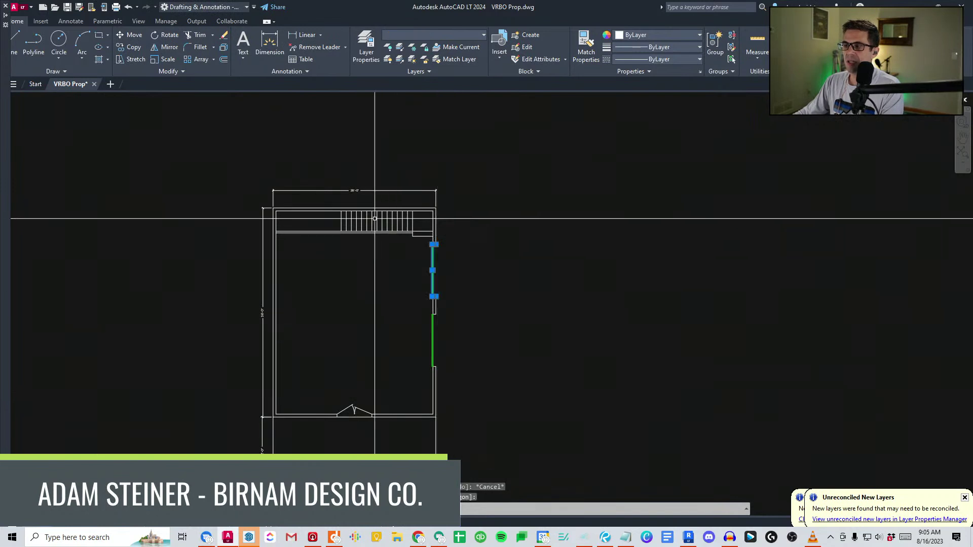
click(355, 189)
key(space)
scroll(273, 305, up, 2)
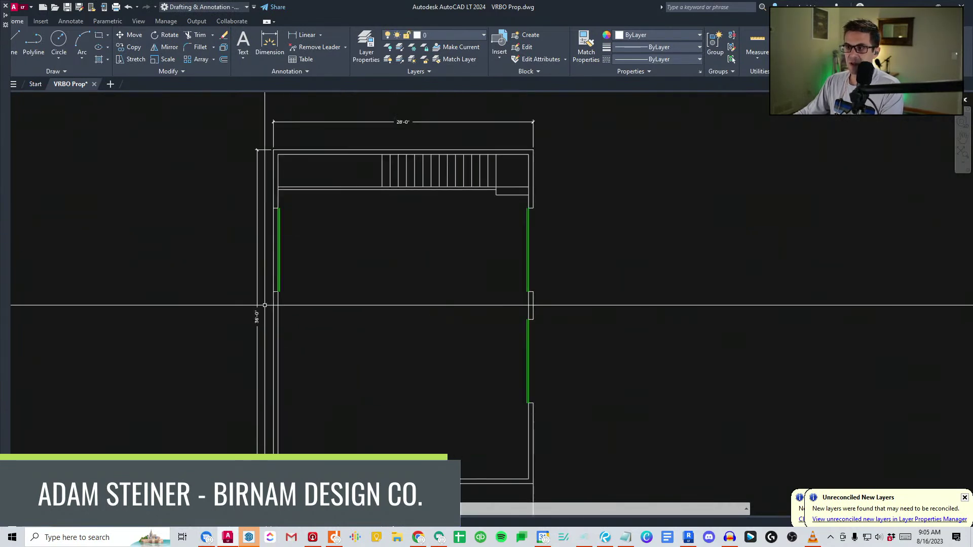
Close the stair's open end at the first tread and trim the two stair-side wall lines running beyond it.
click(242, 304)
key(Escape)
middle_drag(407, 241, 391, 293)
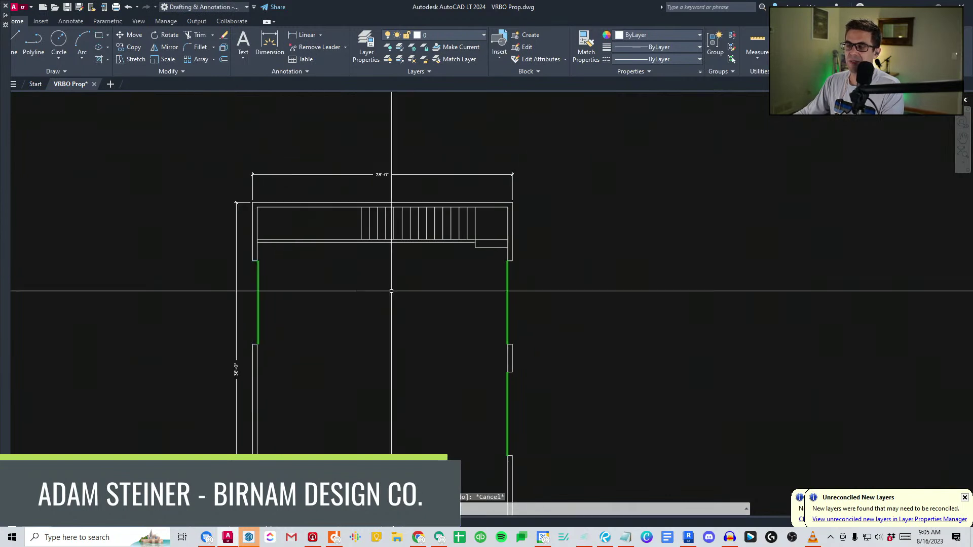
scroll(369, 256, up, 3)
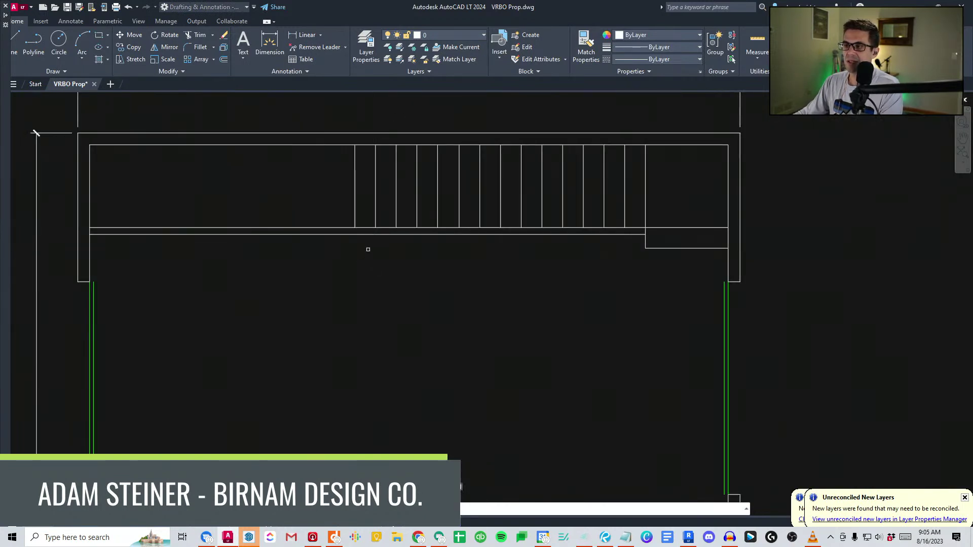
scroll(369, 252, up, 3)
click(362, 248)
click(338, 223)
scroll(342, 263, down, 5)
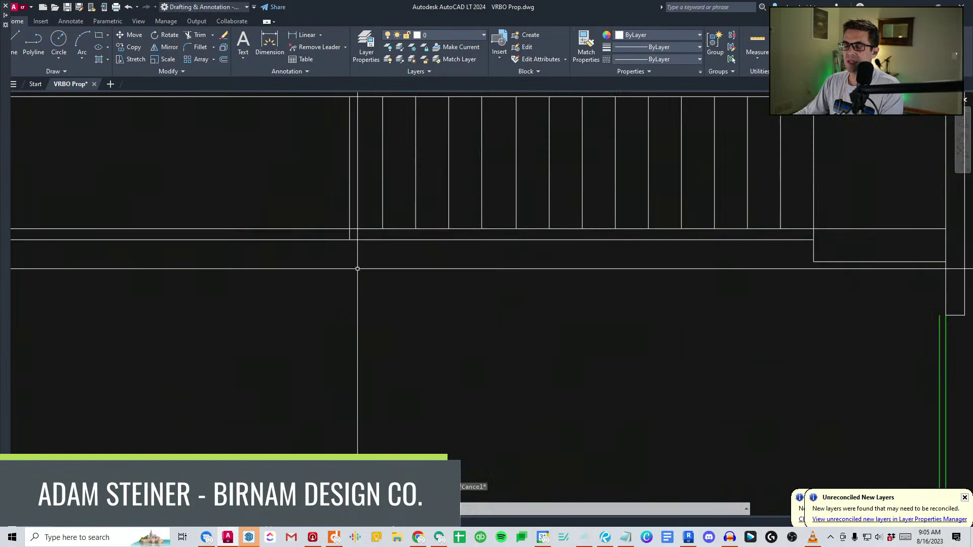
key(Escape)
scroll(342, 264, down, 5)
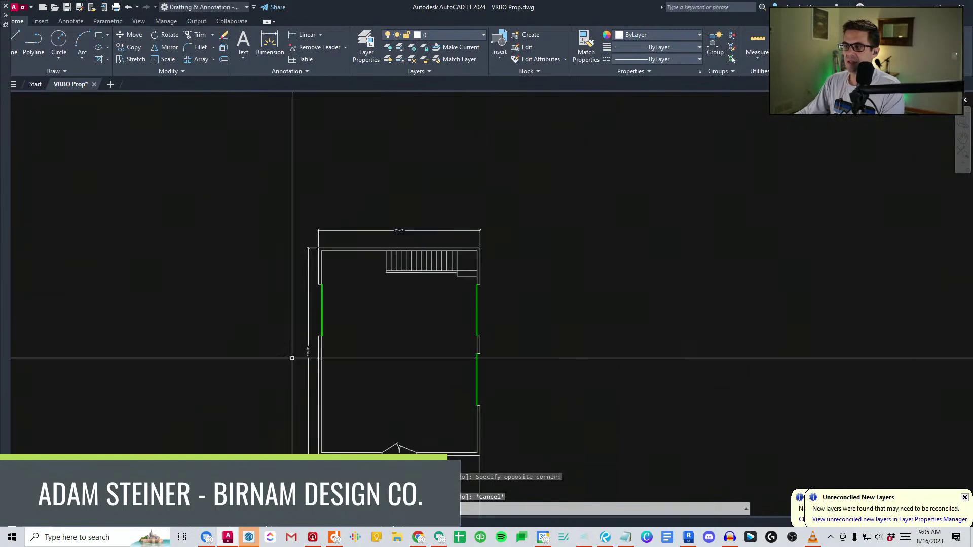
click(264, 338)
key(Escape)
Match the double door's leaves and swing arcs to the properties of the green garage door.
middle_drag(465, 313, 460, 240)
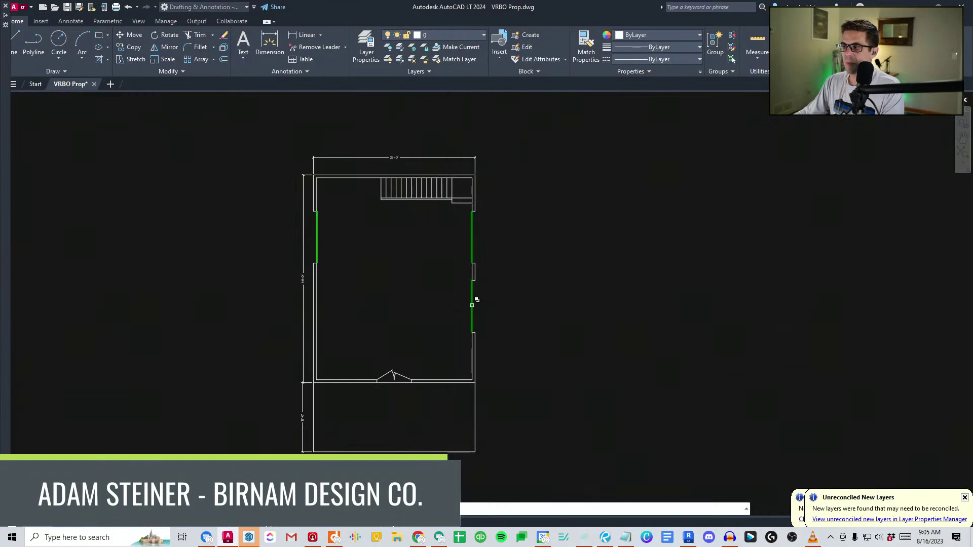
scroll(471, 305, up, 2)
click(471, 302)
click(385, 407)
click(302, 422)
key(Return)
Draw a short window center line across the lower wall, midway between the double door and the right corner.
middle_drag(429, 424, 394, 377)
text(l)
click(388, 378)
click(388, 382)
key(space)
Try placing window jamb lines 36 inches from the center line on both sides, and delete them.
click(376, 391)
click(408, 350)
text(m)
click(396, 347)
text(36)
key(Return)
key(Return)
scroll(399, 404, up, 2)
click(404, 386)
click(441, 353)
key(Delete)
click(315, 393)
click(350, 333)
key(Delete)
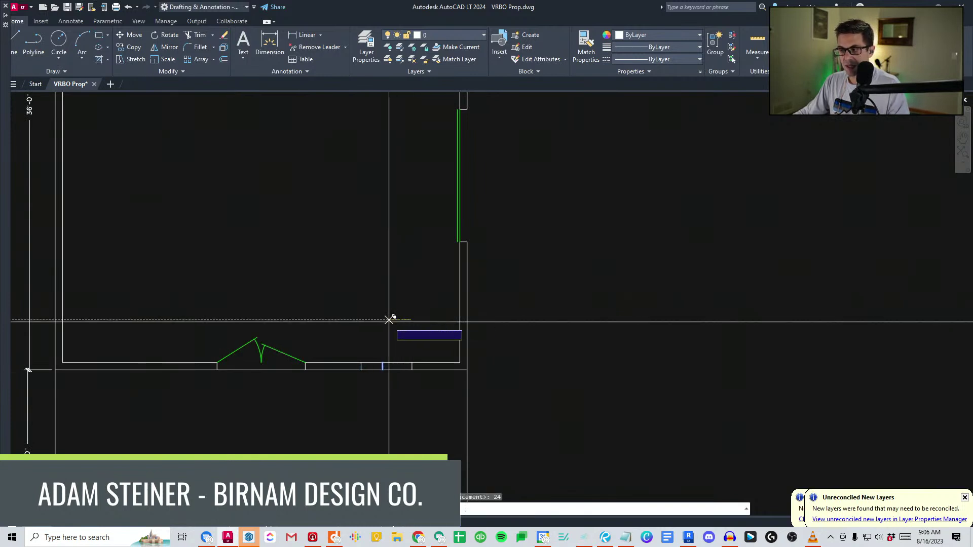
Place jamb lines 24 inches to each side of the window's center line and draw the glass line between them.
key(Return)
click(354, 366)
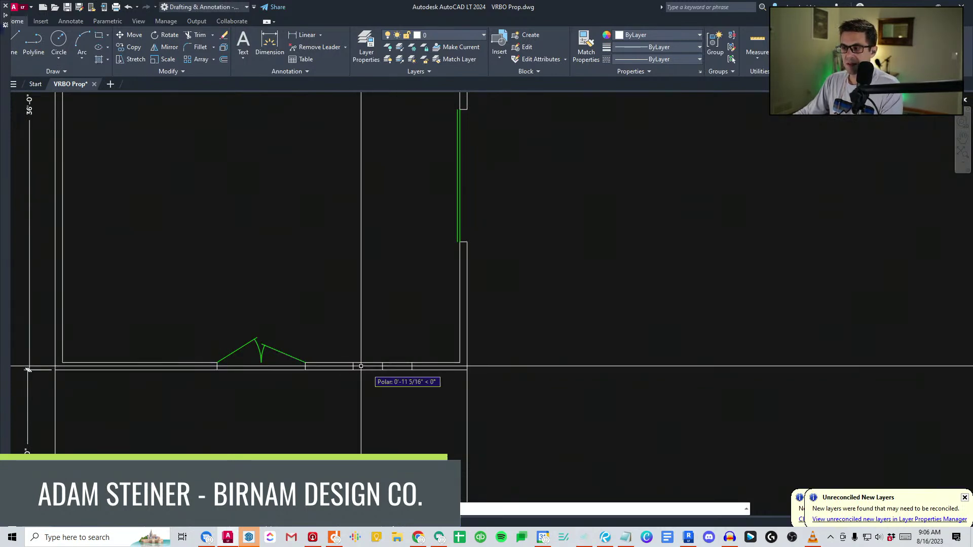
click(412, 367)
key(Return)
Mirror the finished window about the double door's vertical centerline to the other side of the lower wall.
click(351, 383)
click(452, 344)
text(mi)
key(Return)
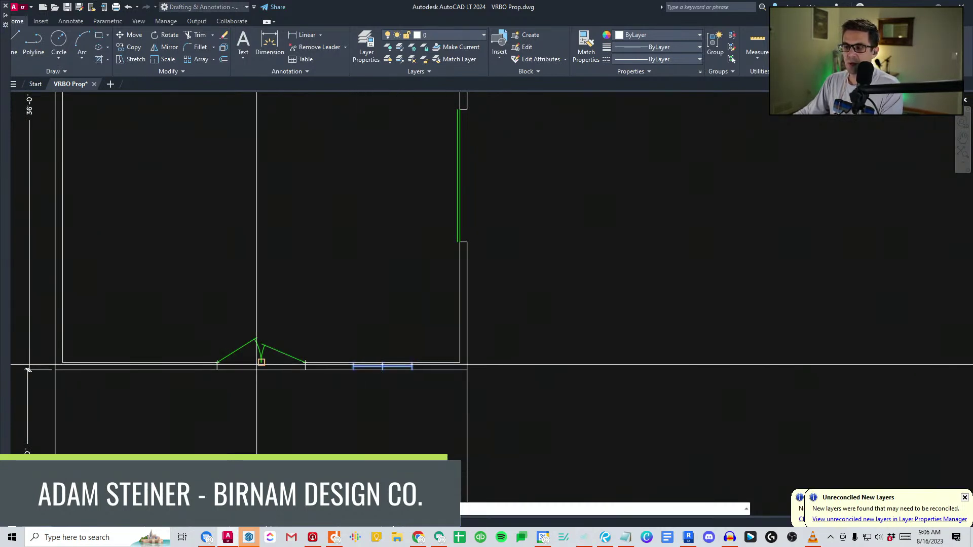
Offset the lower extension's left, right and bottom edges 12 inches inward.
scroll(350, 388, down, 3)
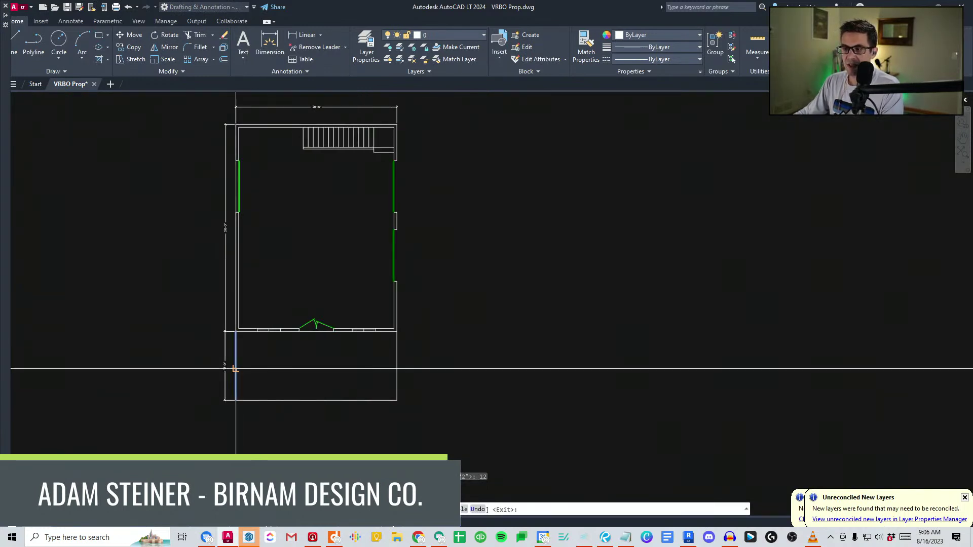
click(259, 402)
click(259, 385)
click(380, 369)
key(Return)
Trim the offset lines so that only a square post remains in each lower corner of the extension.
text(tr)
key(Return)
click(421, 408)
click(170, 371)
key(Return)
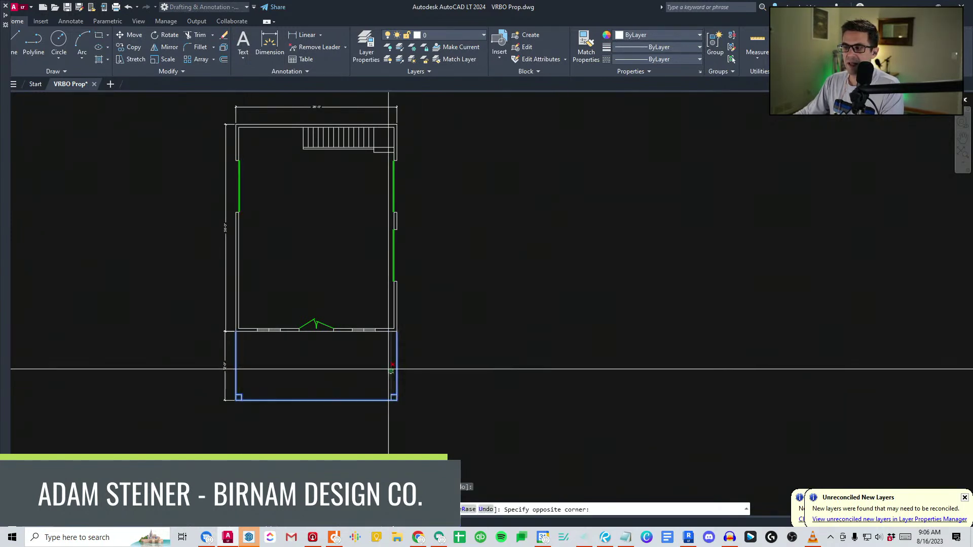
key(Escape)
Try laying out guide lines for an intermediate post along the extension's lower edge.
scroll(325, 365, up, 4)
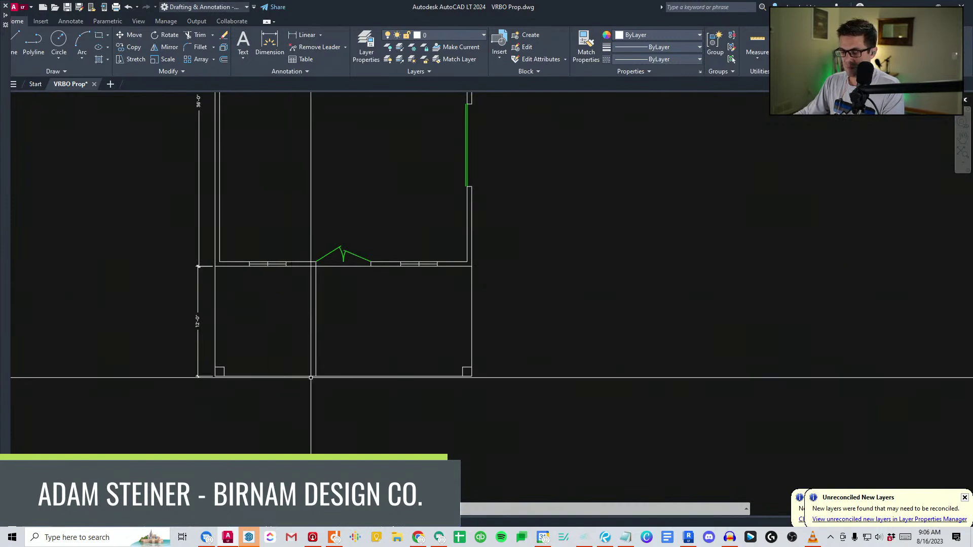
click(254, 334)
text(co)
key(space)
click(256, 330)
key(space)
text(l)
key(space)
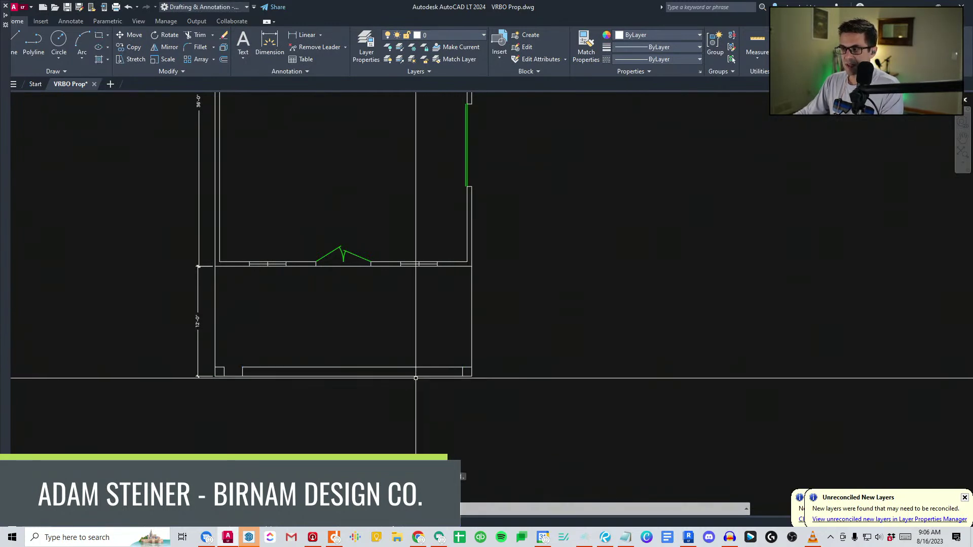
key(Escape)
click(242, 372)
click(280, 368)
key(Delete)
Add a square intermediate post on the extension's lower edge, about one third in from the right corner.
scroll(404, 378, up, 3)
click(366, 367)
text(co)
key(space)
click(411, 319)
key(Escape)
scroll(365, 349, down, 4)
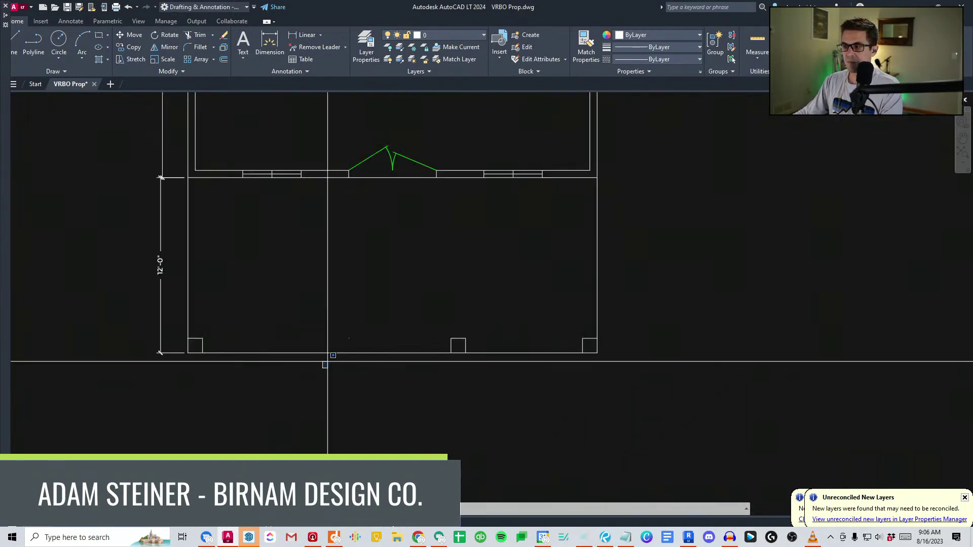
Copy the intermediate post leftward by the same spacing so the four posts are evenly spaced.
click(421, 382)
click(486, 326)
text(co)
key(space)
click(597, 338)
click(466, 337)
scroll(254, 354, down, 2)
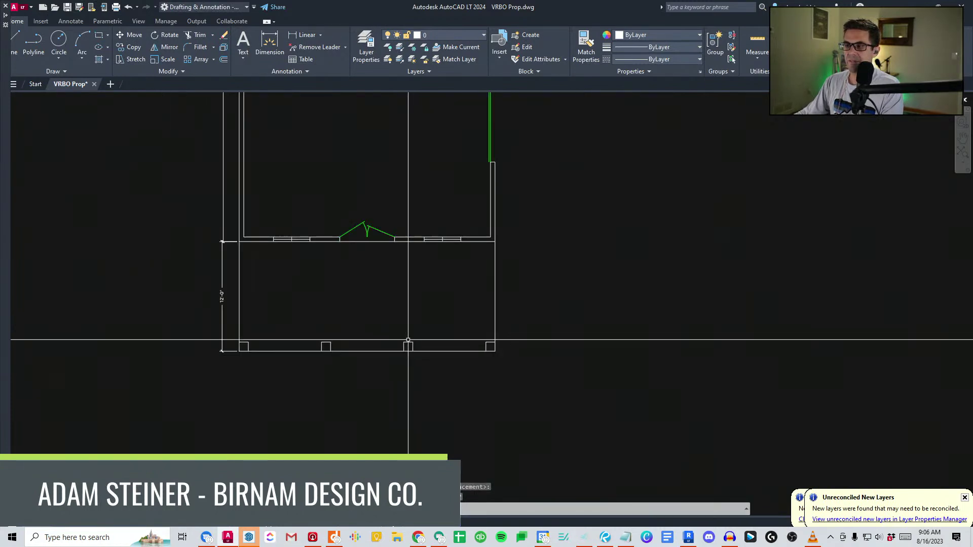
key(Escape)
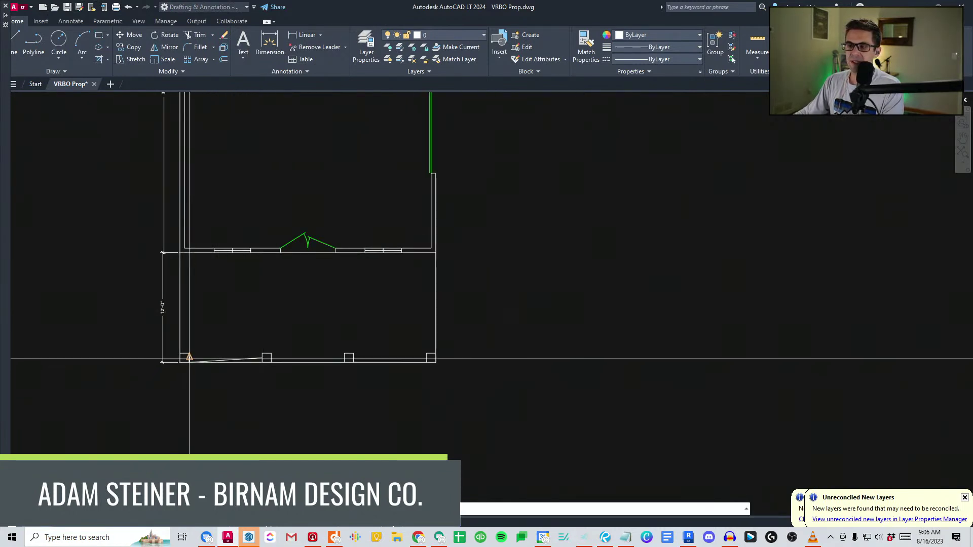
Draw a vertical guide from the midpoint between the two left posts and center the left window on it.
click(225, 250)
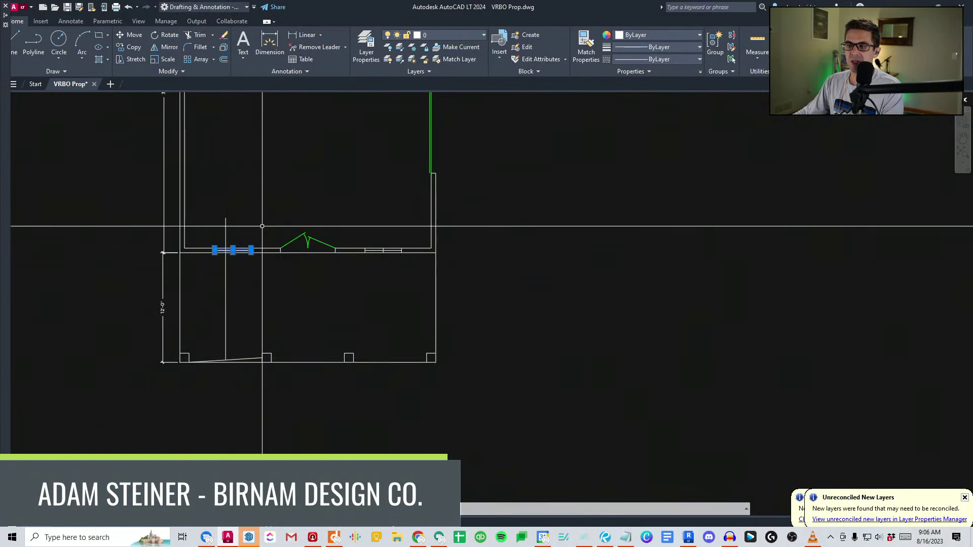
text(m)
key(space)
click(226, 253)
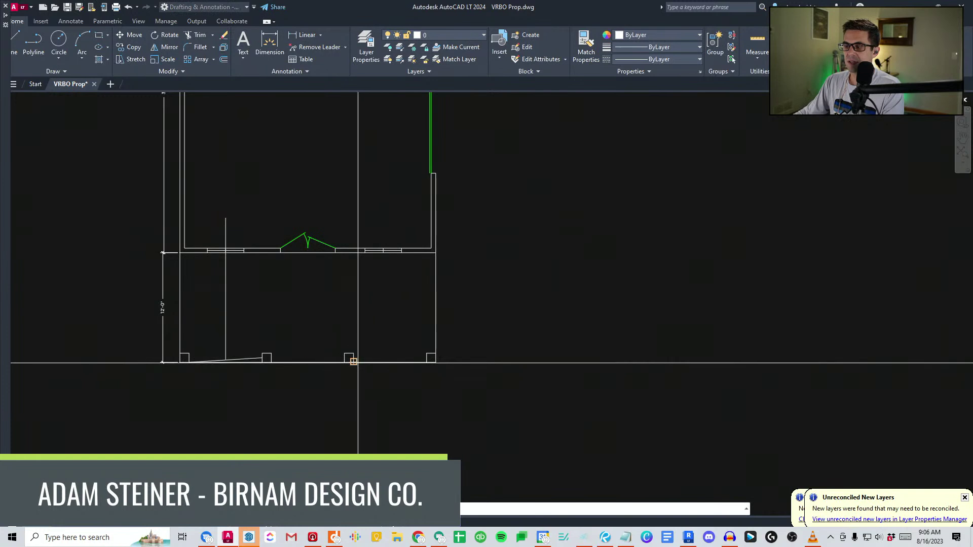
Draw a vertical guide from the midpoint between the two right posts up through the lower wall.
click(422, 363)
click(390, 363)
click(390, 218)
key(Escape)
Move the right window so its center lines up with the right vertical guide.
click(355, 271)
click(433, 217)
text(m)
key(space)
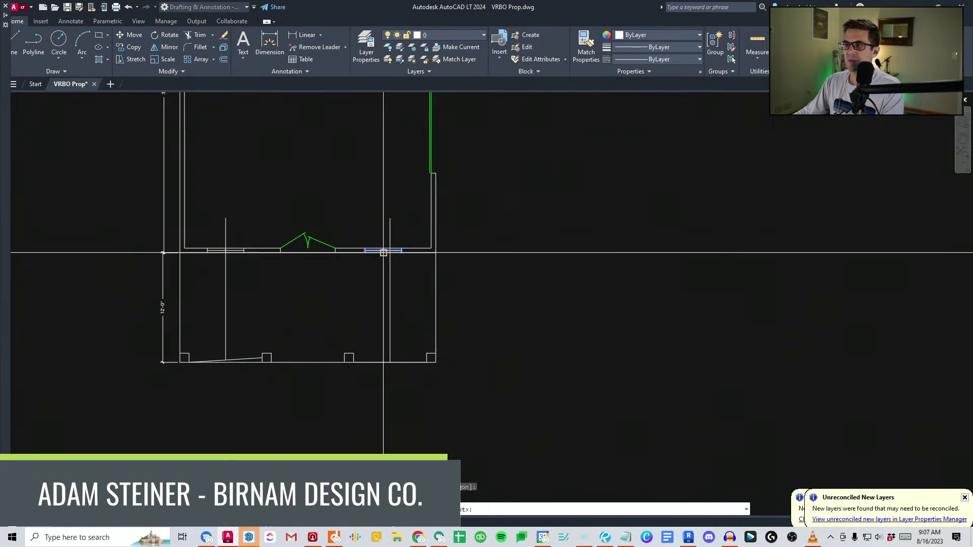
click(383, 253)
click(390, 253)
Delete the two vertical guides and the slanted helper line between the left posts.
click(414, 291)
click(215, 307)
key(Delete)
scroll(255, 353, up, 2)
click(240, 361)
key(Delete)
click(334, 400)
key(Escape)
Draw a horizontal ground line well below the plan, extending past both sides of the building.
mouse_move(482, 354)
middle_down()
mouse_move(473, 350)
mouse_move(375, 416)
middle_up()
scroll(372, 415, down, 2)
middle_drag(411, 341, 410, 373)
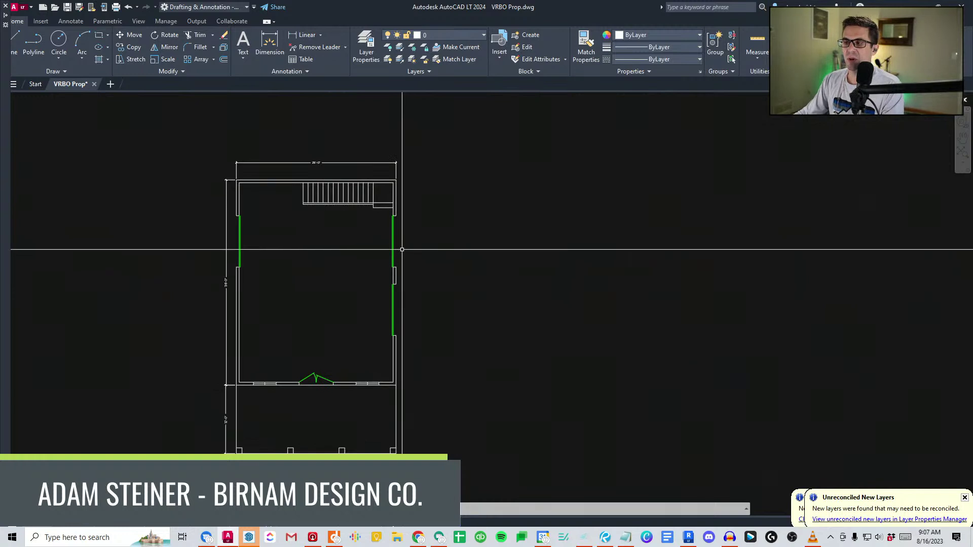
scroll(358, 380, down, 2)
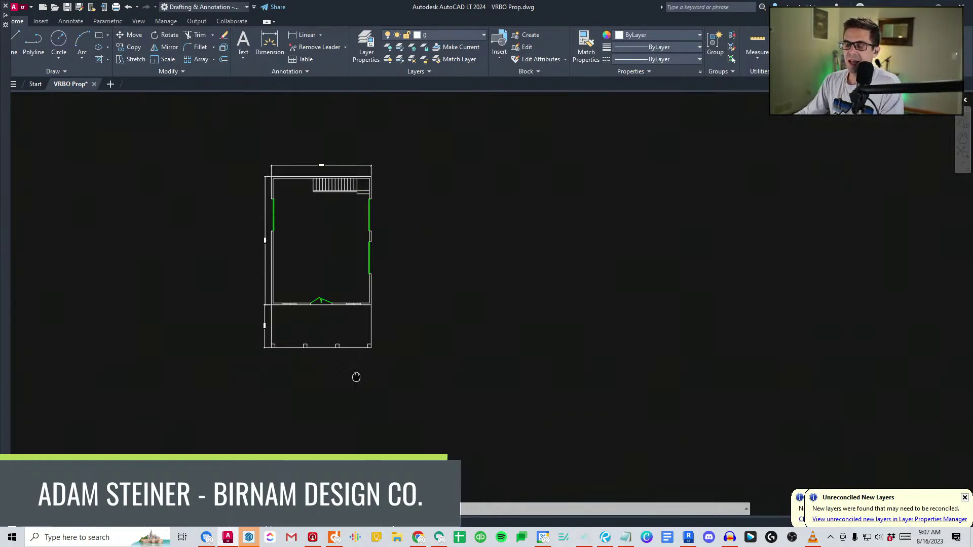
middle_drag(297, 374, 297, 364)
key(l)
key(Return)
click(271, 439)
click(413, 439)
key(Escape)
Project vertical lines from the extension's lower right and left corners down to the ground line.
key(l)
key(Return)
click(397, 278)
click(396, 438)
key(Return)
key(Return)
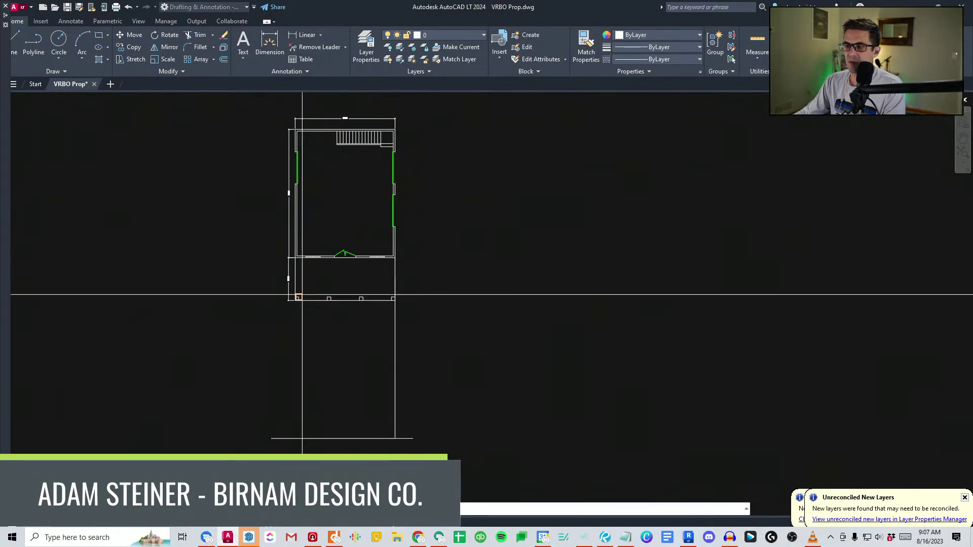
key(Escape)
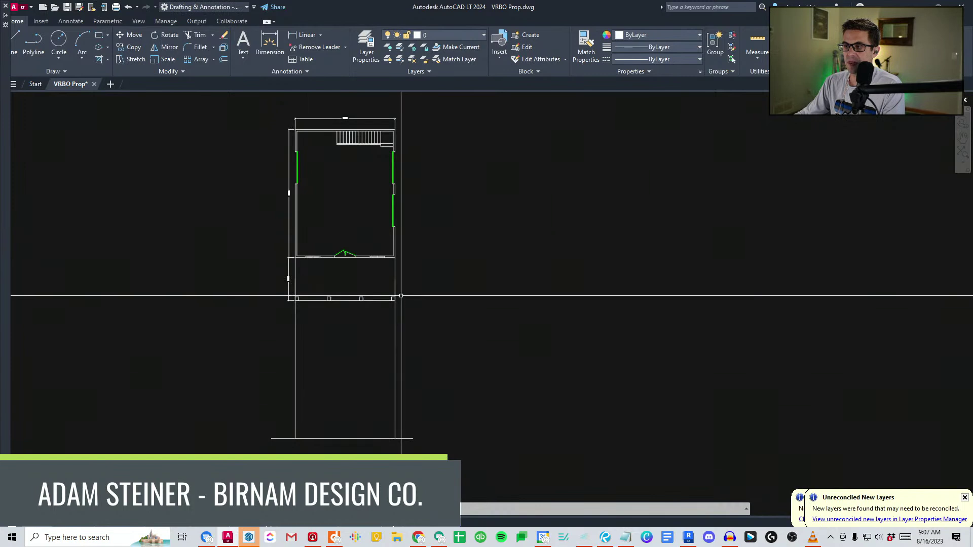
Shorten the ground line by pulling its left end closer to the left projection line.
scroll(478, 341, down, 2)
scroll(406, 383, up, 2)
scroll(406, 384, up, 1)
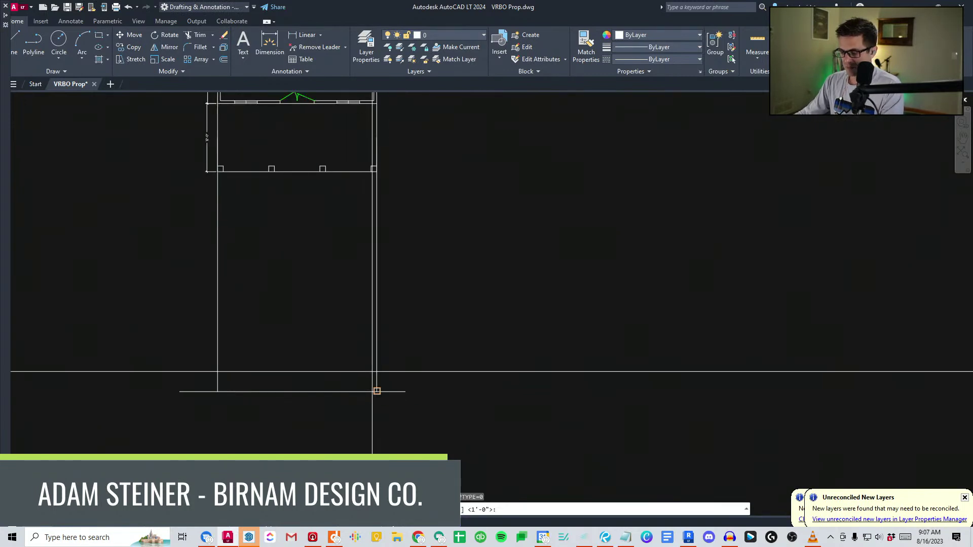
key(Escape)
click(187, 408)
click(178, 387)
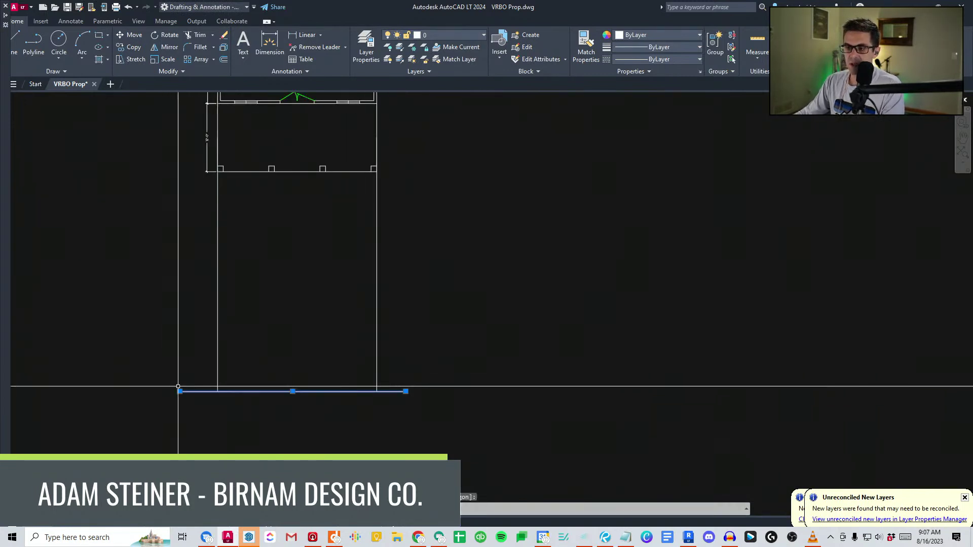
click(199, 391)
key(Escape)
click(170, 409)
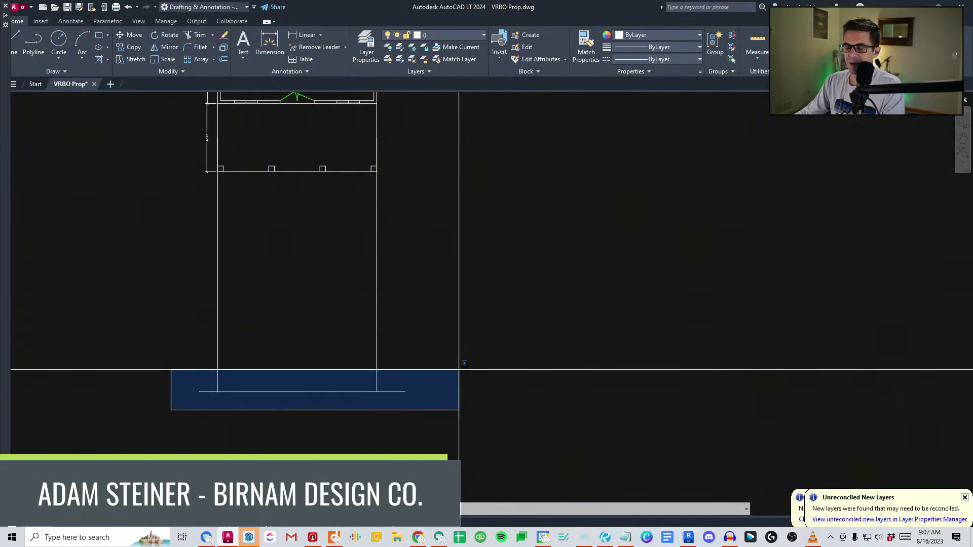
key(Escape)
Draw a short line left of the ground line, continuing up, left and down as the foundation wall's outer face.
middle_drag(258, 385, 275, 373)
middle_drag(259, 312, 299, 309)
middle_drag(289, 360, 300, 386)
middle_drag(235, 419, 325, 411)
scroll(340, 406, up, 2)
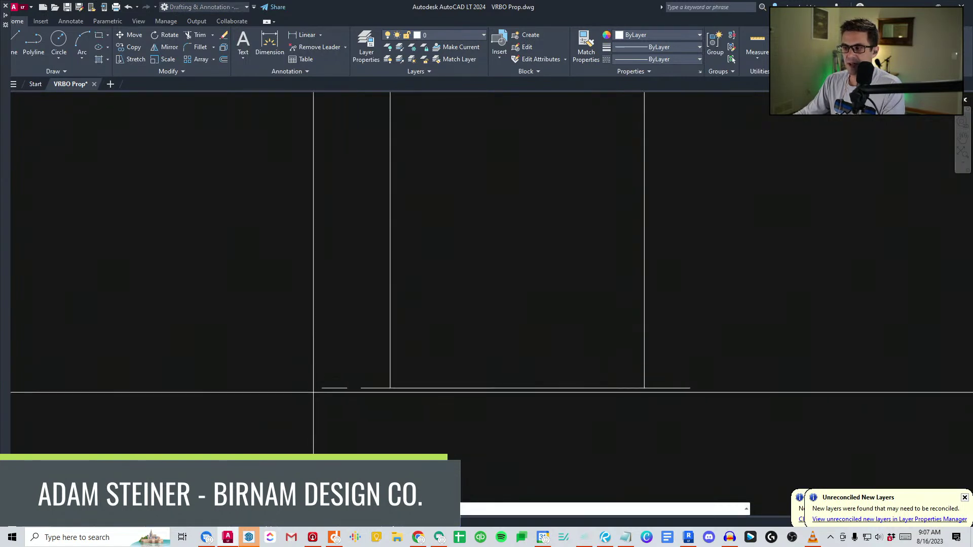
text(9)
key(Return)
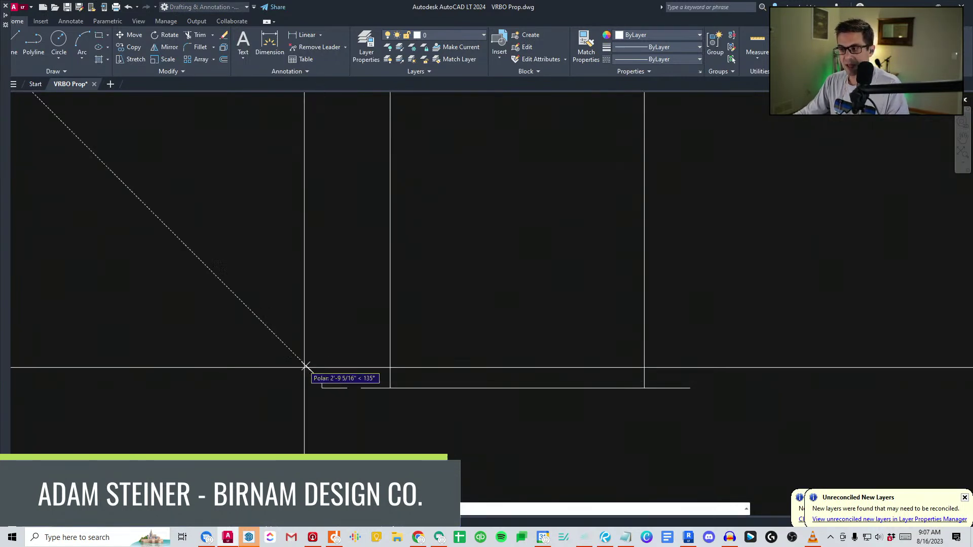
click(316, 382)
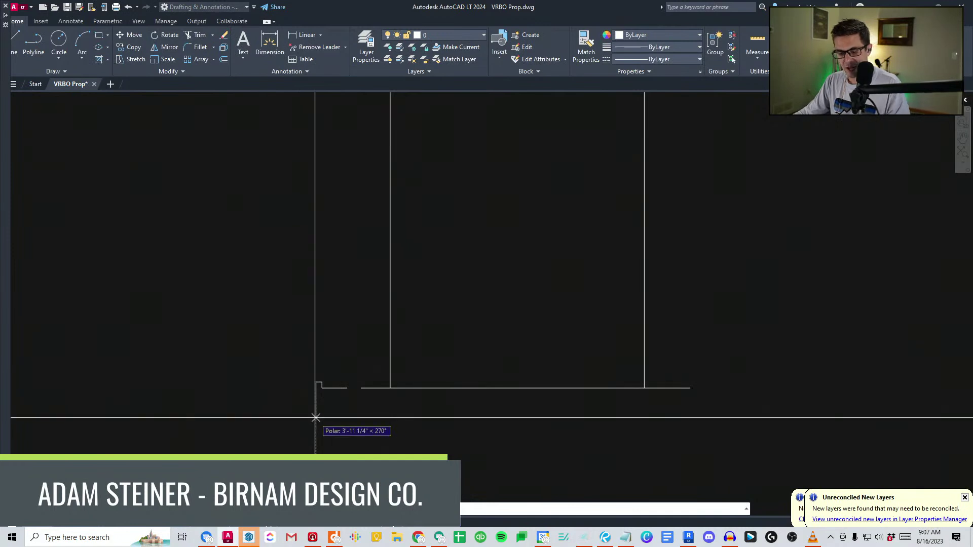
scroll(327, 411, up, 3)
click(240, 421)
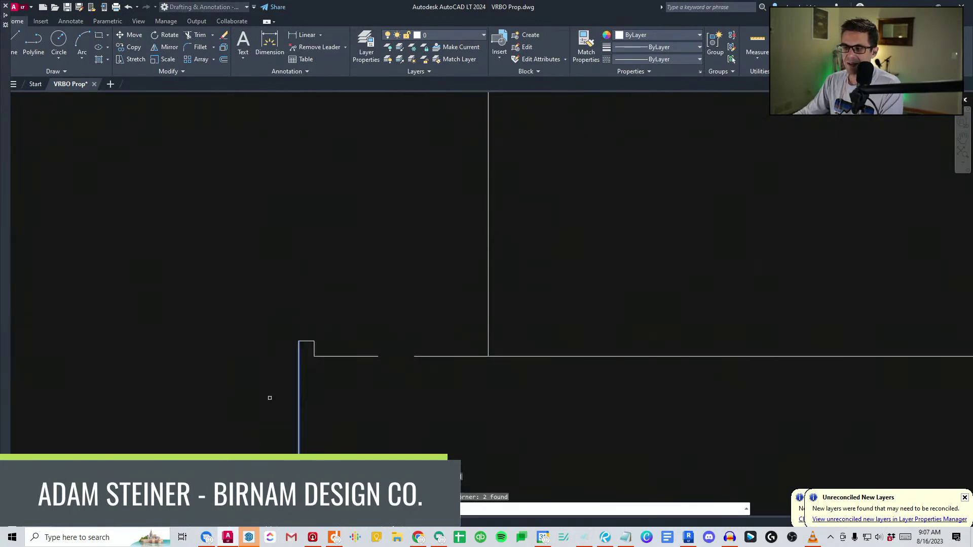
key(Escape)
Trim the bottom line's overhang so the foundation wall becomes a closed, narrow rectangle.
scroll(299, 313, down, 2)
text(tr)
key(space)
click(328, 407)
click(290, 379)
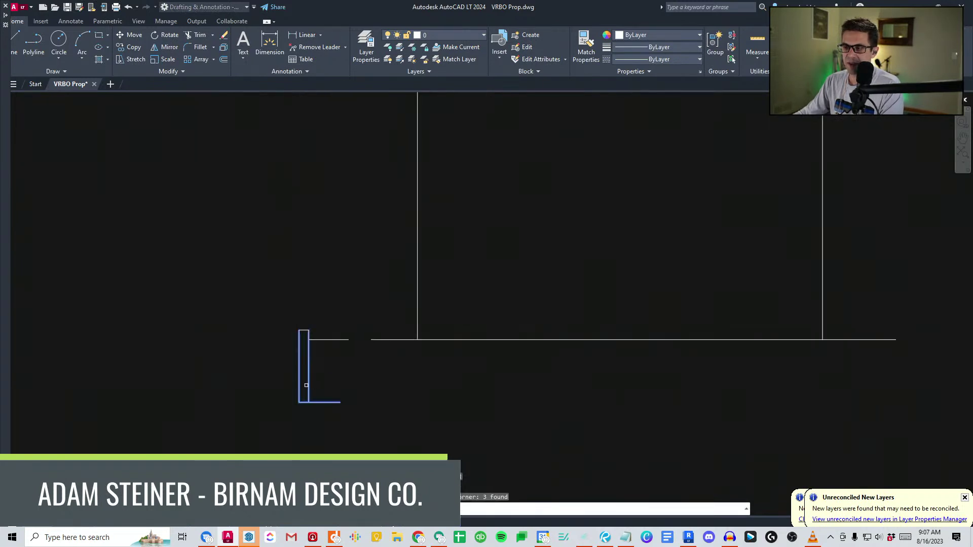
click(322, 393)
key(space)
Copy the foundation wall's bottom line 8 inches down as the base of the footing.
scroll(327, 361, down, 2)
scroll(289, 391, up, 4)
click(306, 397)
click(401, 362)
text(co)
key(space)
click(408, 344)
key(Return)
text(8)
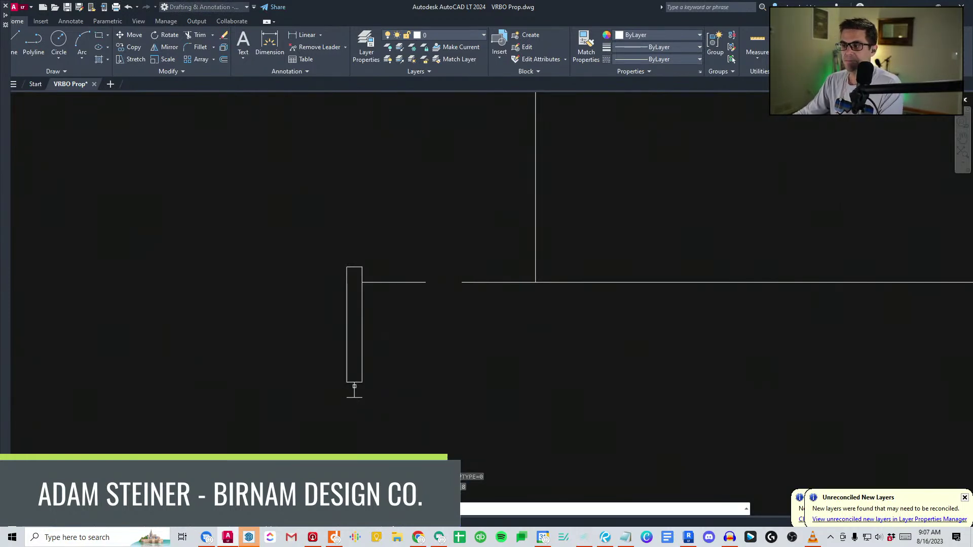
Complete the footing rectangle by extending its top and bottom lines to the side lines.
scroll(381, 391, up, 2)
click(381, 392)
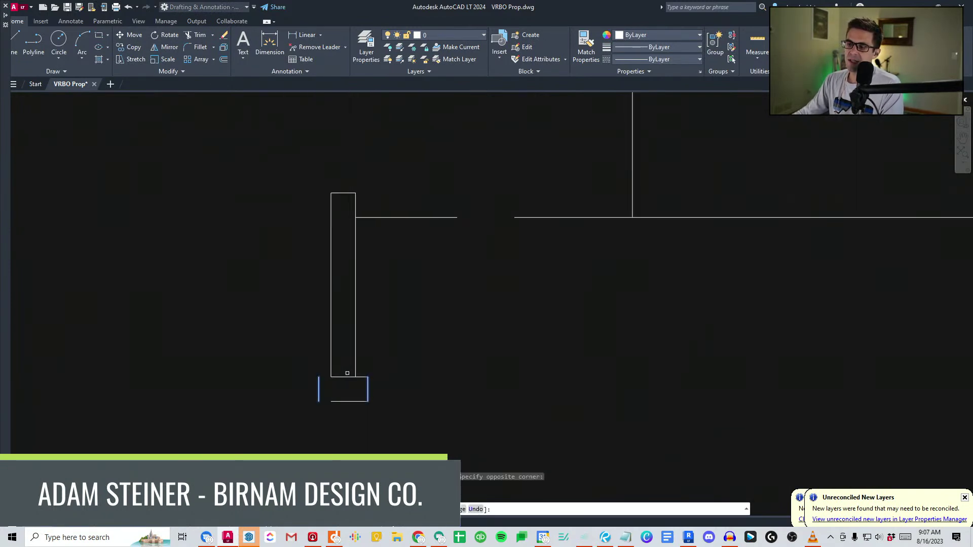
click(346, 410)
click(340, 367)
key(Return)
Draw a vertical wall line up from the foundation wall's outer top corner and offset it 6 inches inward.
scroll(380, 335, down, 2)
middle_drag(427, 320, 344, 424)
scroll(360, 360, down, 1)
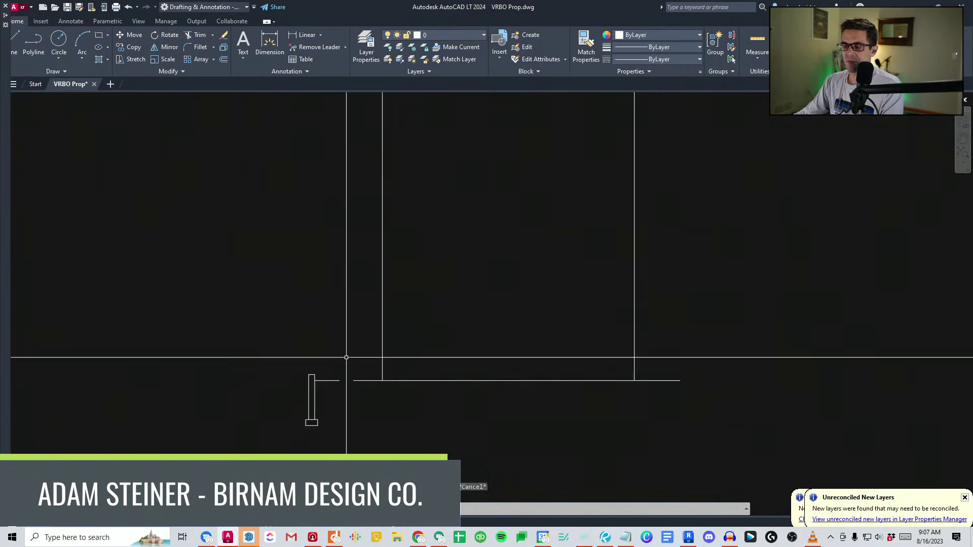
scroll(311, 367, up, 2)
click(306, 386)
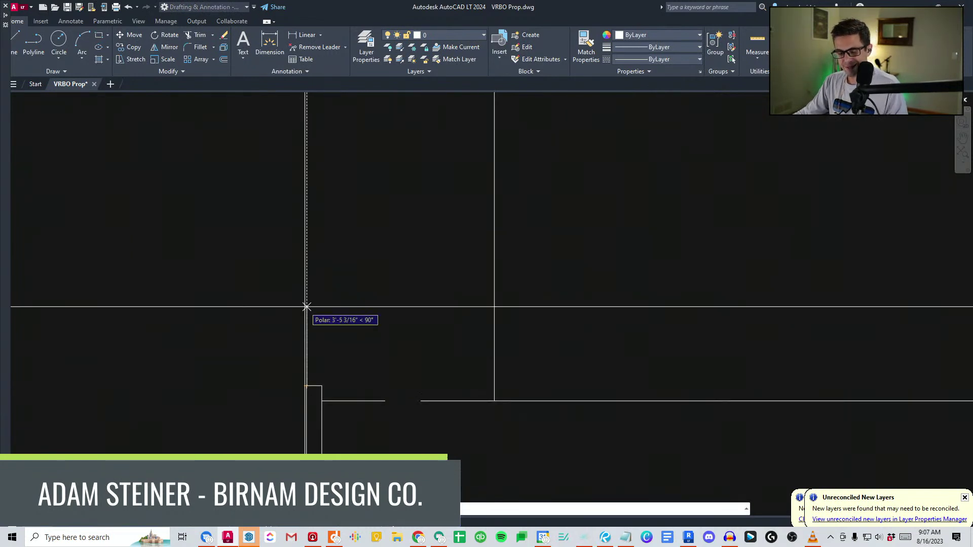
key(Num_Lock)
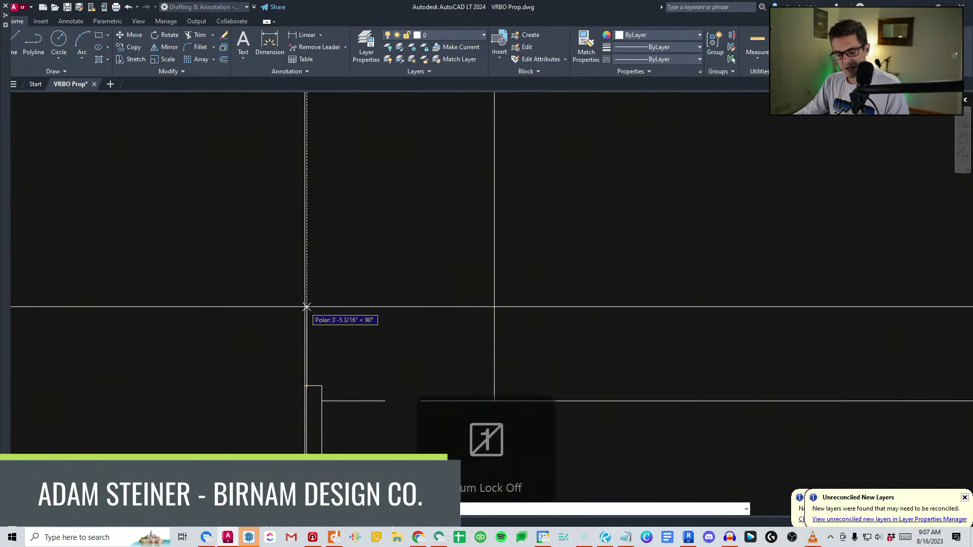
key(Num_Lock)
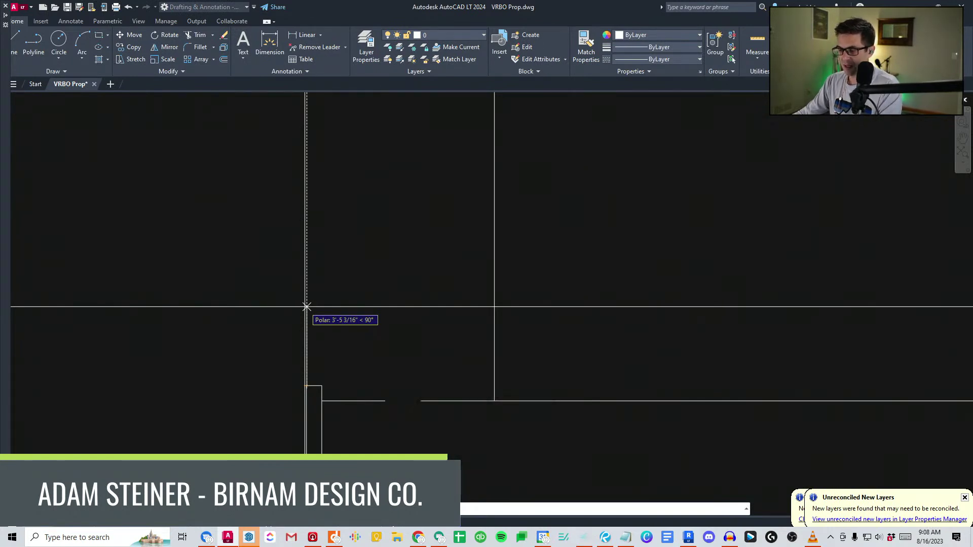
scroll(319, 355, down, 4)
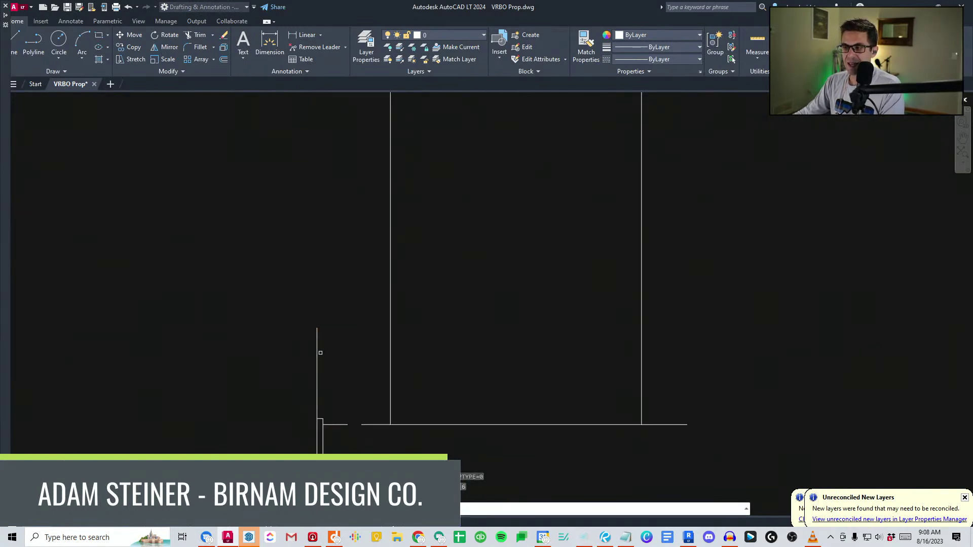
scroll(304, 434, up, 4)
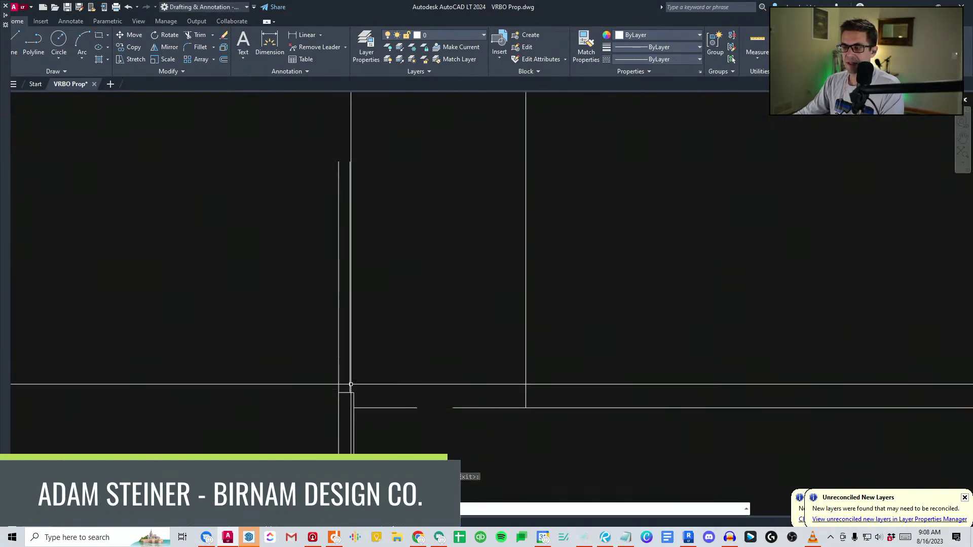
Draw a short horizontal line inward from the outer top end of the wall section.
mouse_move(339, 156)
middle_down()
mouse_move(326, 279)
mouse_move(325, 247)
middle_up()
click(324, 247)
click(404, 251)
key(Escape)
scroll(389, 267, down, 2)
click(370, 300)
click(365, 243)
text(co)
middle_drag(379, 263, 350, 345)
key(Escape)
Measure the distance between the inner faces of the floor plan's left and right walls near the stairs.
scroll(350, 344, down, 2)
middle_drag(458, 284, 427, 391)
scroll(427, 390, down, 1)
scroll(411, 276, up, 2)
middle_drag(446, 168, 419, 289)
scroll(421, 295, down, 1)
key(Escape)
scroll(346, 232, up, 2)
text(di)
key(Return)
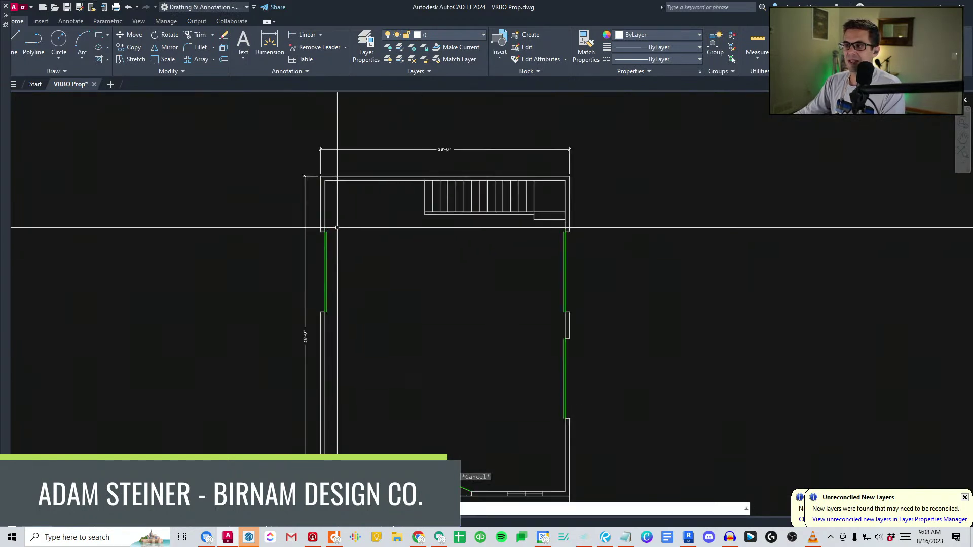
click(325, 206)
click(565, 205)
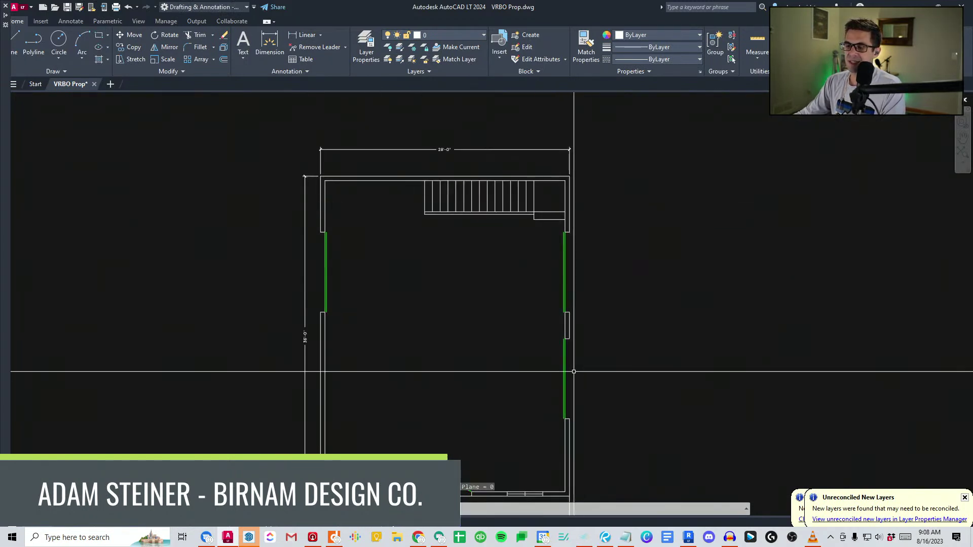
Offset the wall section's top line 24 inches up for the floor depth and connect both lines at the outer wall face.
scroll(500, 389, down, 2)
middle_drag(486, 388, 461, 266)
scroll(363, 362, up, 5)
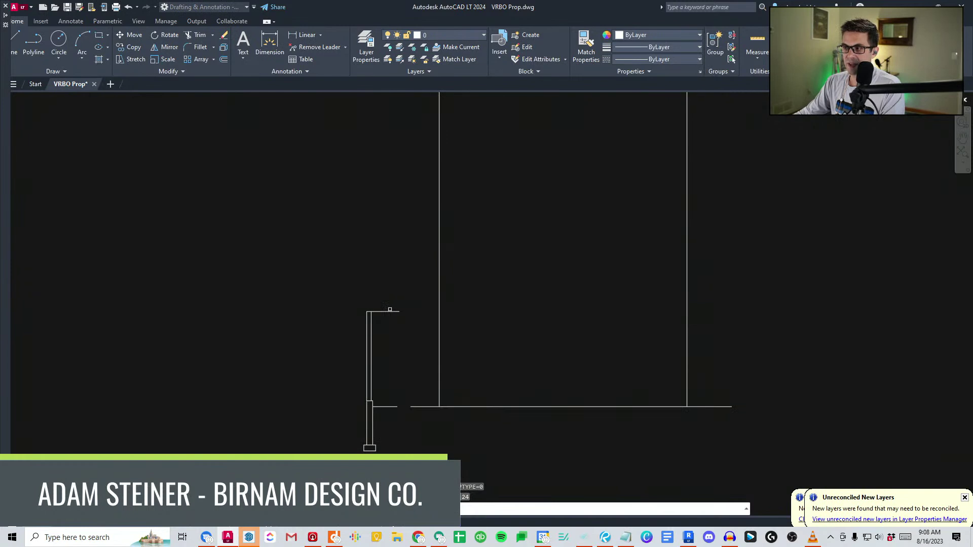
scroll(387, 281, down, 4)
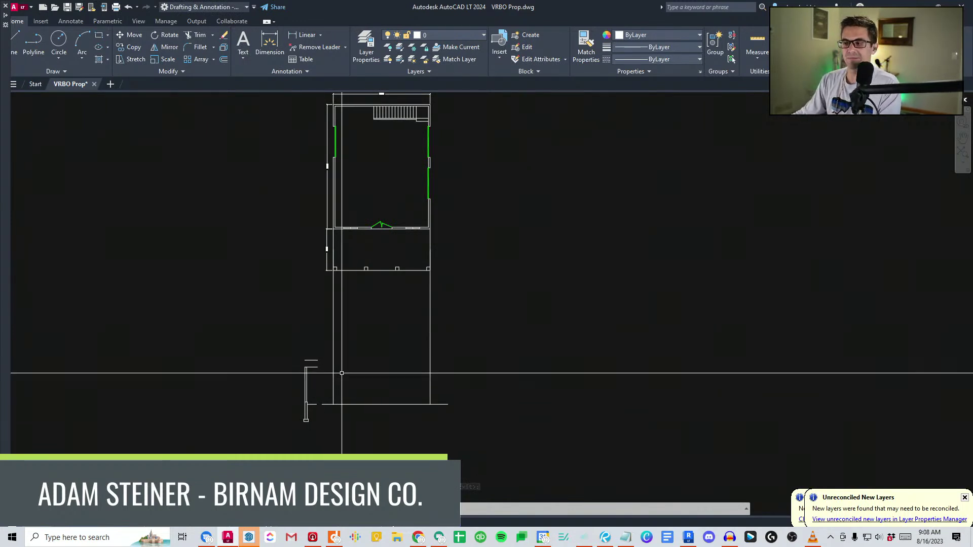
scroll(321, 378, up, 8)
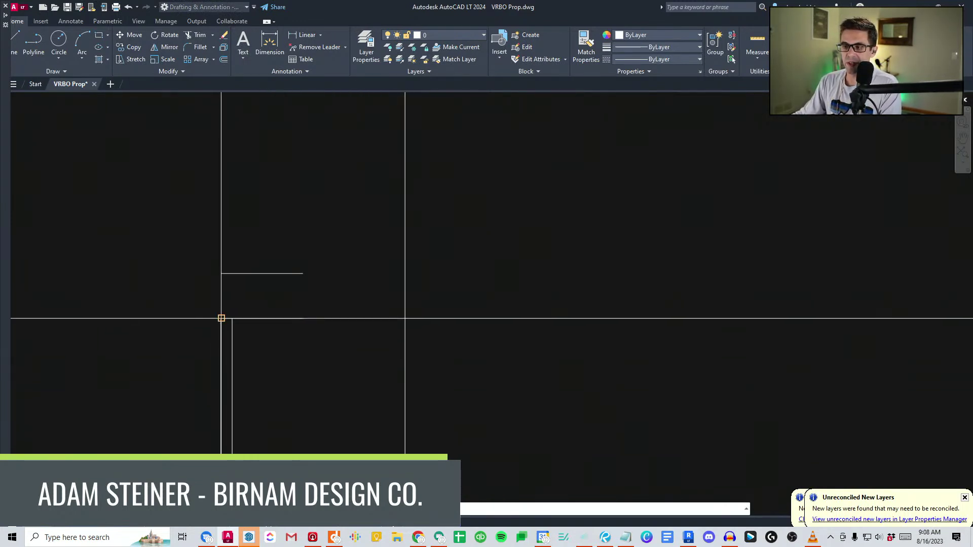
scroll(299, 430, down, 5)
scroll(299, 430, down, 2)
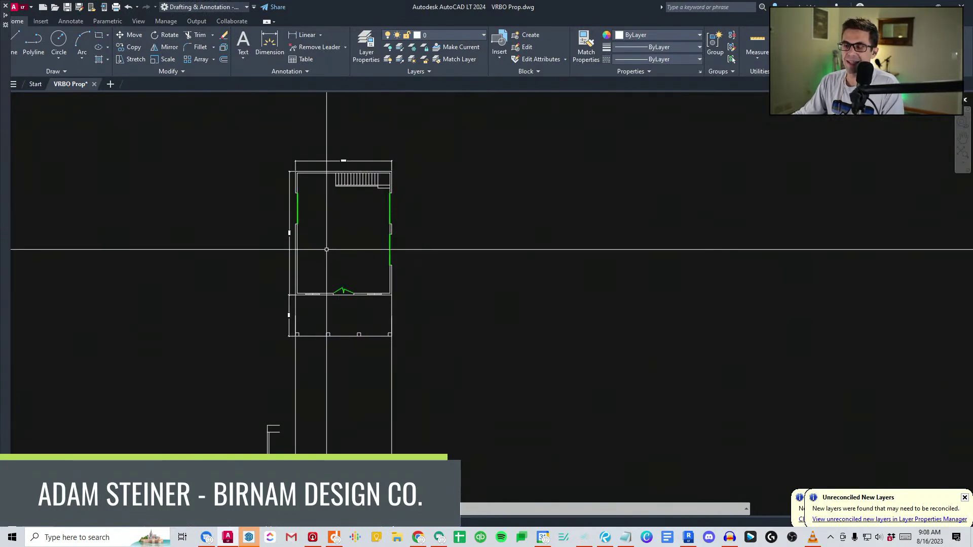
middle_drag(276, 345, 313, 242)
scroll(308, 329, up, 8)
click(268, 323)
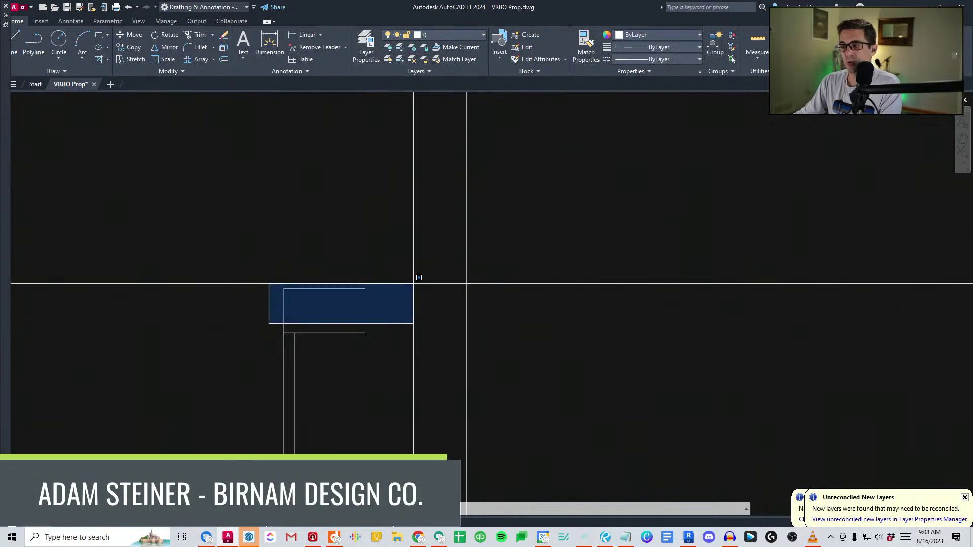
key(Escape)
middle_drag(325, 322, 280, 354)
scroll(281, 354, down, 6)
middle_drag(359, 266, 340, 330)
scroll(335, 339, down, 2)
click(281, 329)
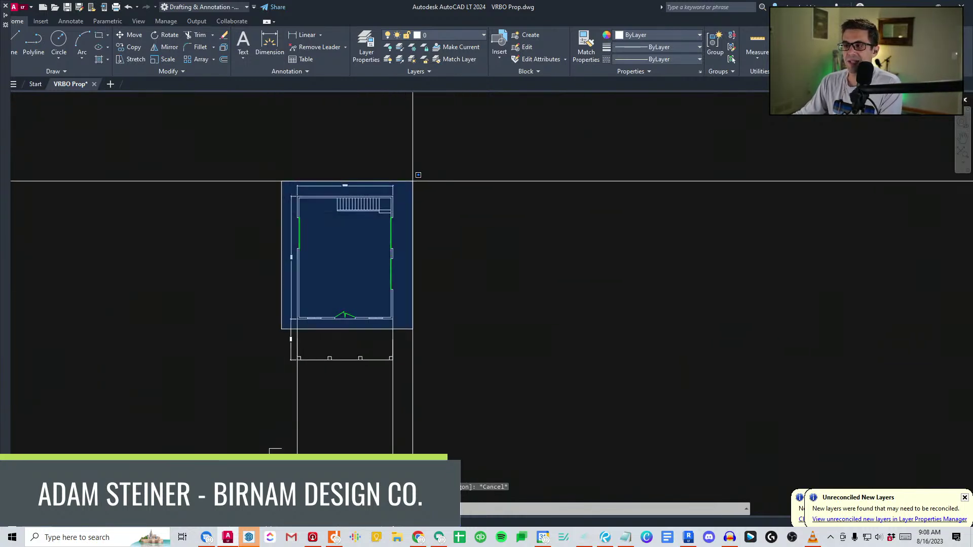
key(Escape)
Offset the floor's upper line 6 feet up to mark the top of the second-story wall.
scroll(274, 328, up, 6)
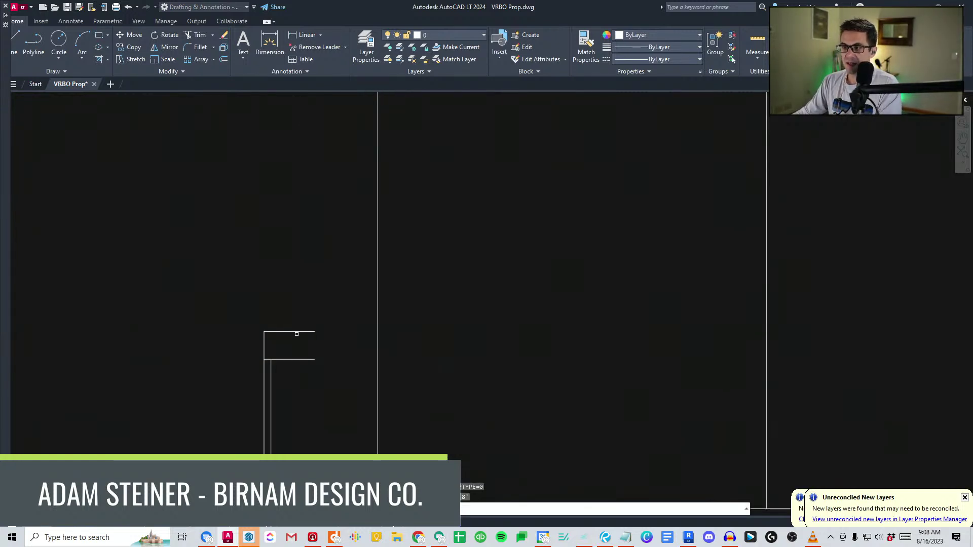
scroll(304, 316, down, 2)
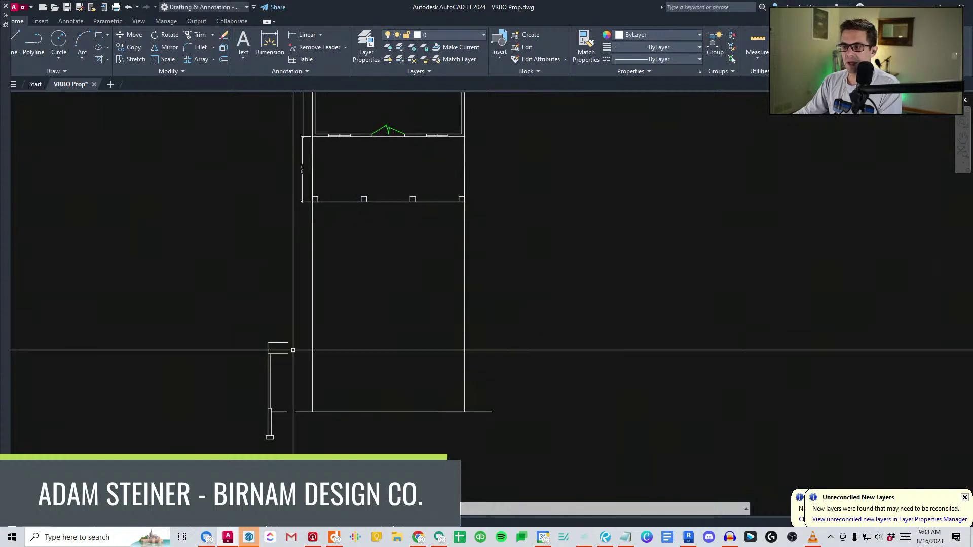
click(276, 322)
key(Escape)
Extend the outer wall line up to the new top line of the wall section.
scroll(274, 319, up, 4)
text(ex)
key(space)
click(287, 322)
click(241, 285)
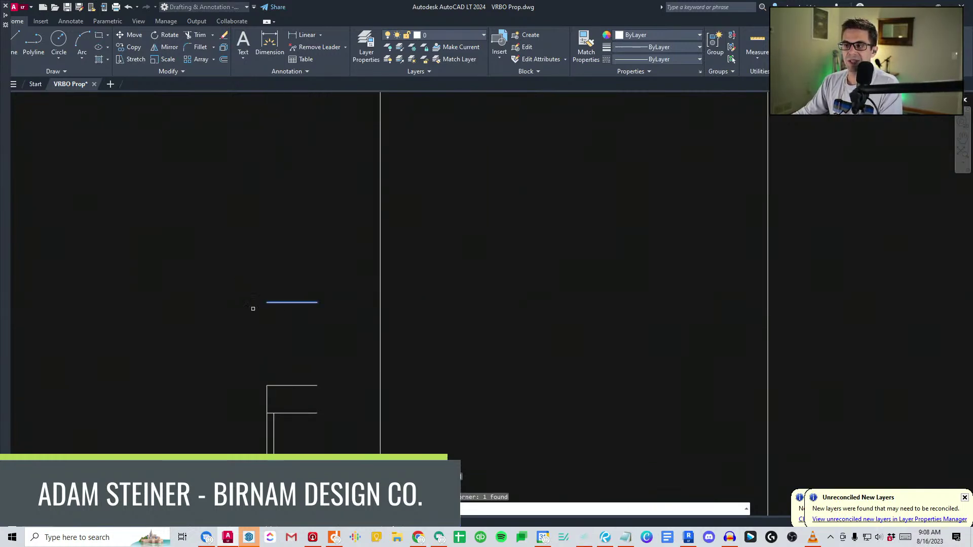
click(261, 393)
key(Return)
Offset the upper outer wall line inward to form the second-story wall's inner face.
text(o)
key(Return)
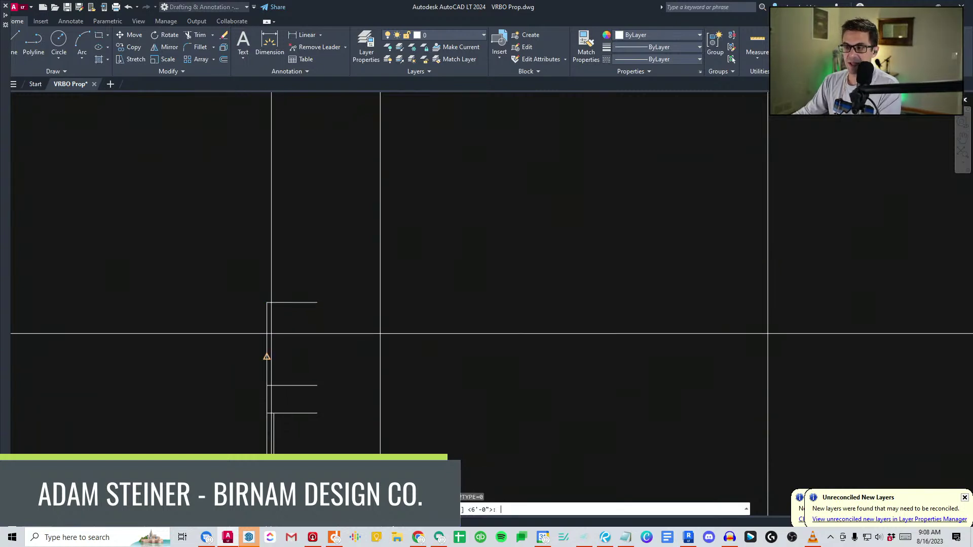
click(287, 312)
key(Return)
Trim the inner wall line out of the floor depth between the two floor lines.
text(tr)
key(Return)
scroll(276, 392, up, 4)
click(308, 395)
click(226, 353)
key(Return)
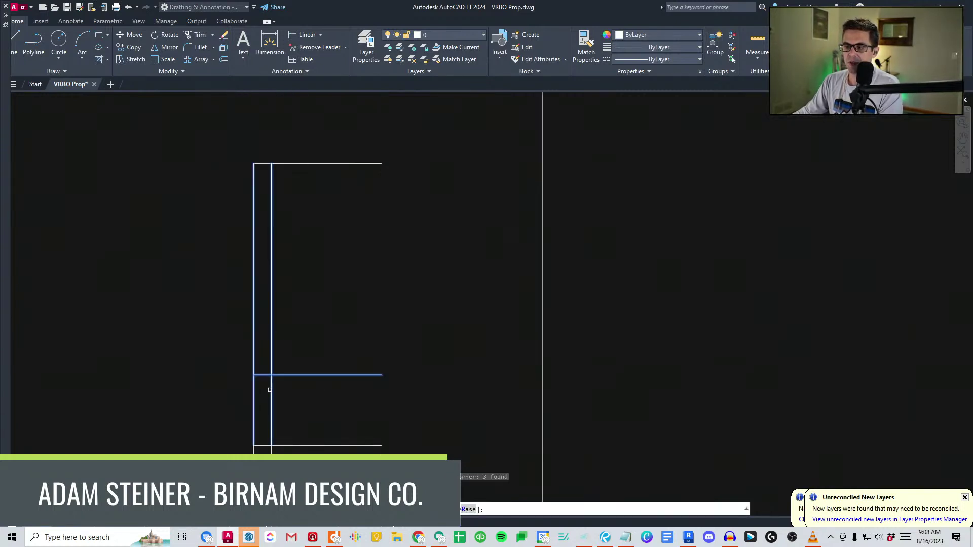
key(Return)
Draw a horizontal guide line from the wall section's outer top corner across and past the elevation's right projection line.
scroll(279, 391, down, 2)
text(l)
key(Return)
click(263, 250)
scroll(377, 271, down, 5)
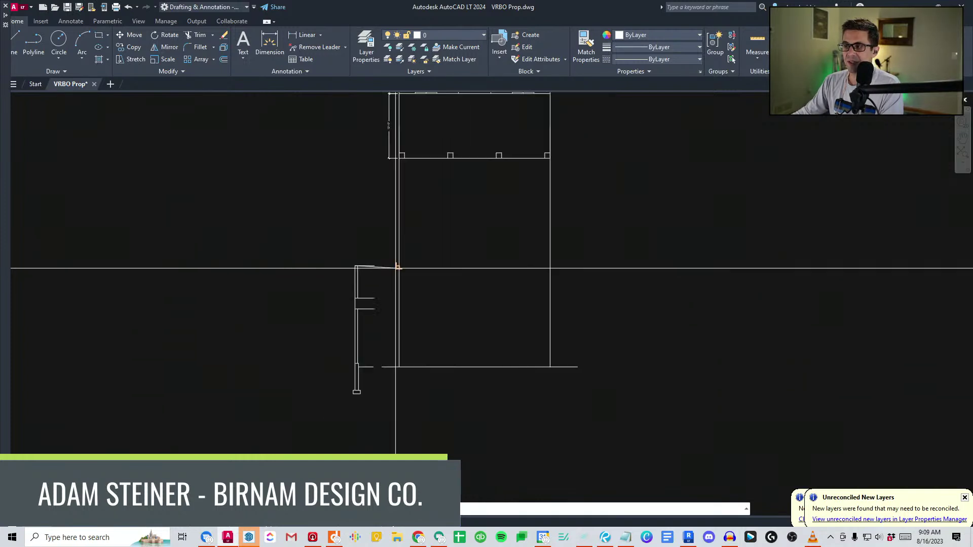
click(589, 265)
key(Return)
Draw the left roof slope at about 45 degrees up from where the guide line meets the left projection line.
key(Return)
click(399, 265)
scroll(454, 208, down, 3)
click(455, 208)
key(Return)
Draw the right roof slope at about 45 degrees up and inward from the right projection line.
key(Return)
click(514, 244)
click(485, 214)
key(Return)
Fillet the two roof slope lines so they meet in a sharp peak.
text(f)
key(Return)
click(492, 222)
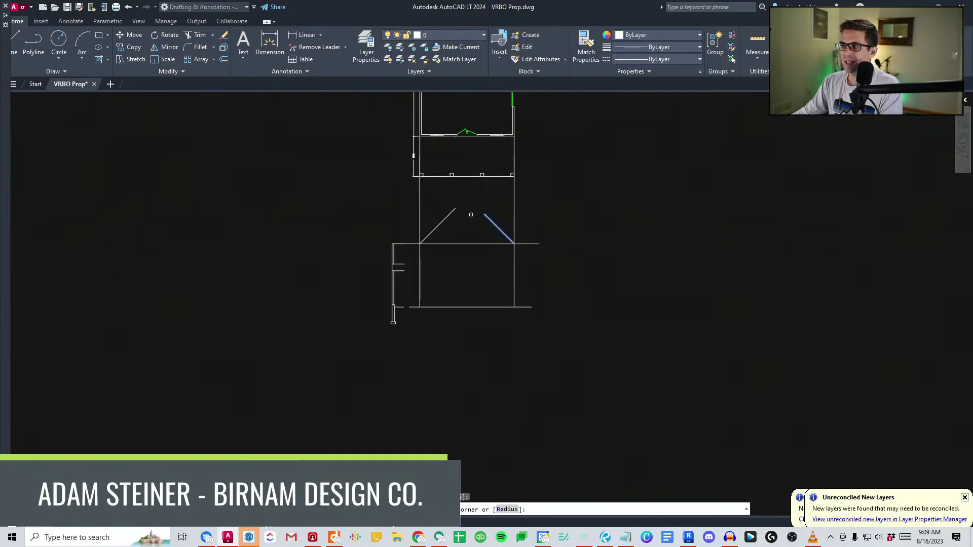
click(449, 214)
Offset both roof slope lines outward to give the roof its thickness.
middle_drag(450, 213, 443, 231)
text(o)
key(Return)
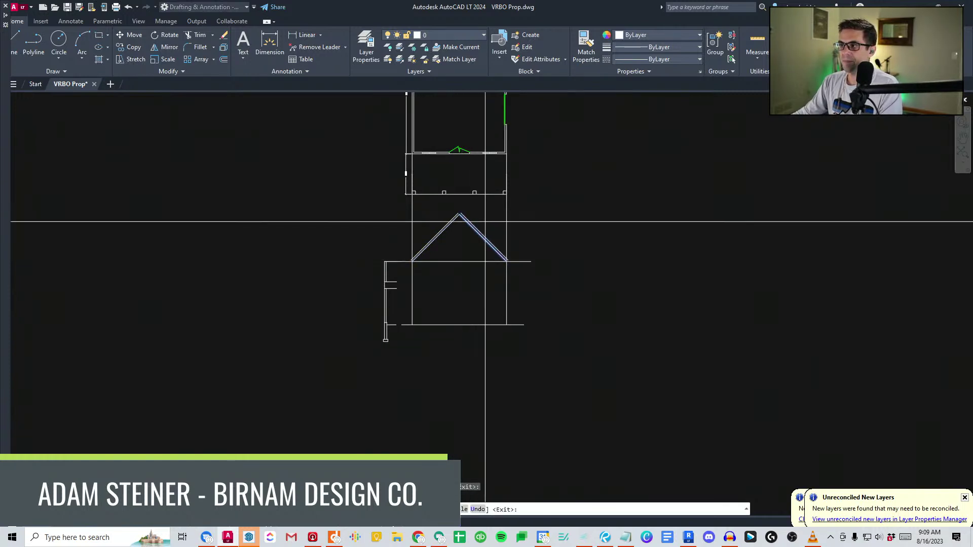
click(479, 224)
key(Return)
Delete the horizontal guide line at the base of the roof.
scroll(489, 271, up, 4)
mouse_move(402, 261)
middle_down()
mouse_move(402, 310)
mouse_move(385, 316)
middle_up()
scroll(384, 328, down, 2)
scroll(315, 307, up, 2)
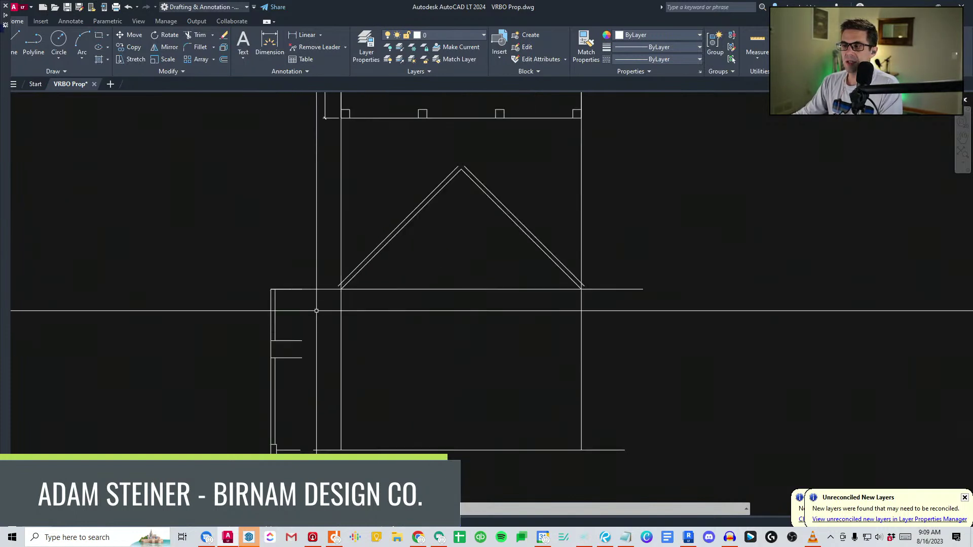
click(316, 289)
key(Delete)
Trim both vertical projection lines above the roof slopes so they end at the eaves.
scroll(334, 325, down, 2)
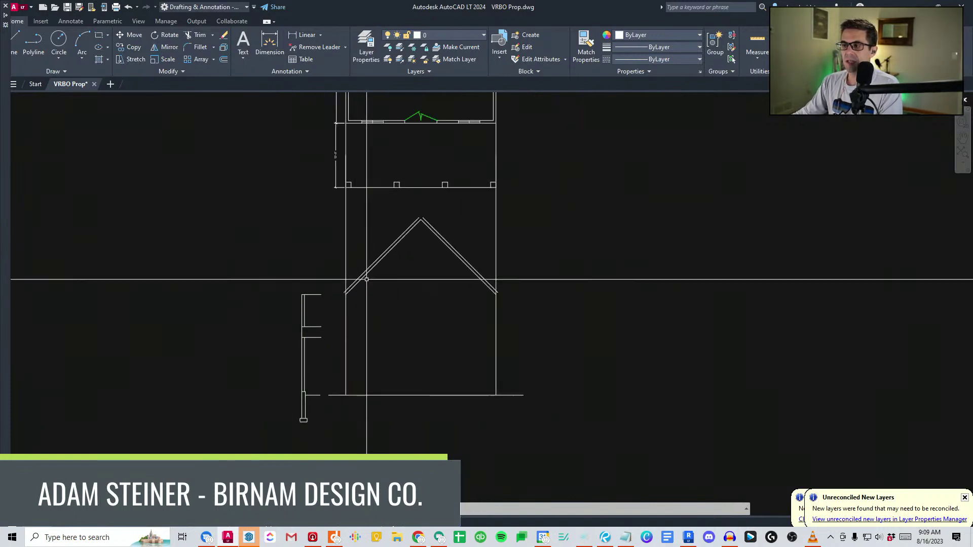
middle_drag(358, 275, 362, 305)
scroll(331, 292, up, 2)
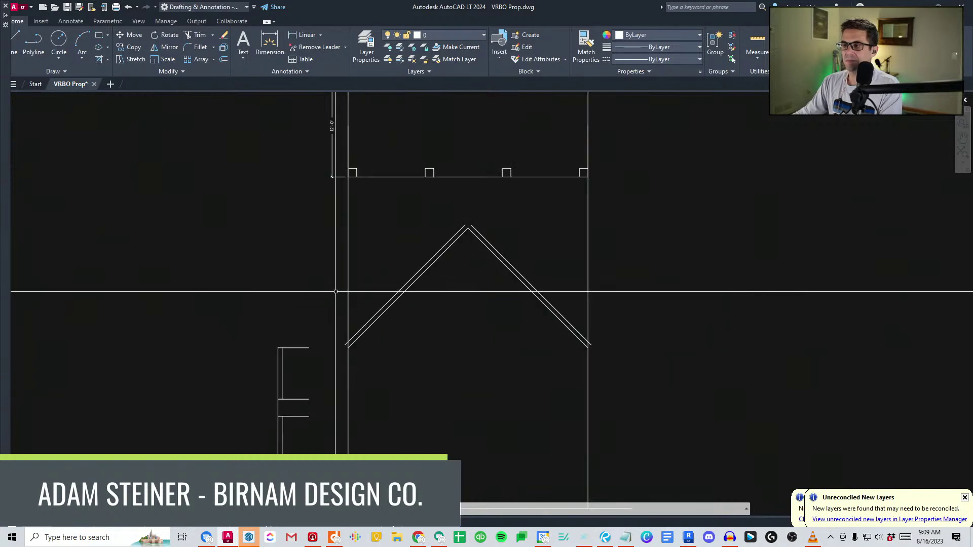
click(348, 281)
key(Return)
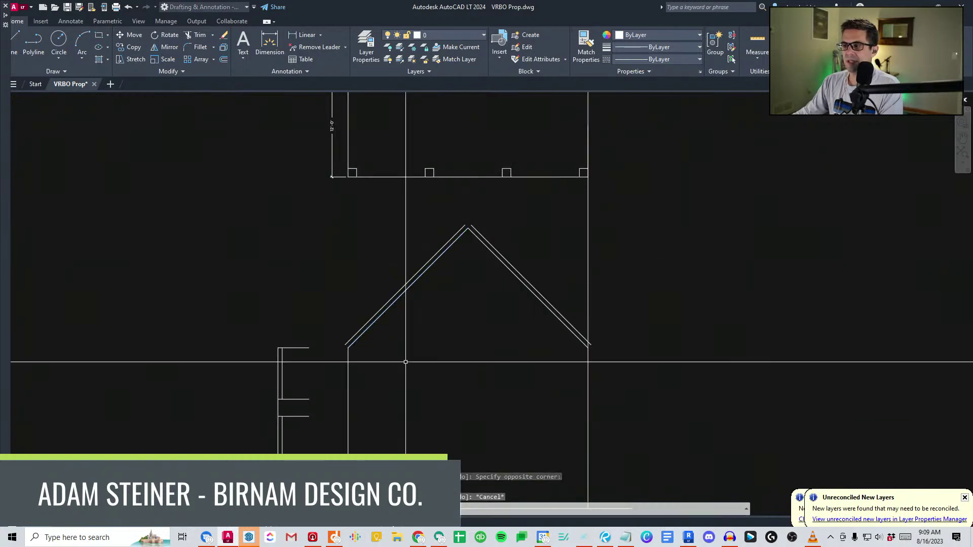
middle_drag(356, 305, 348, 276)
key(Return)
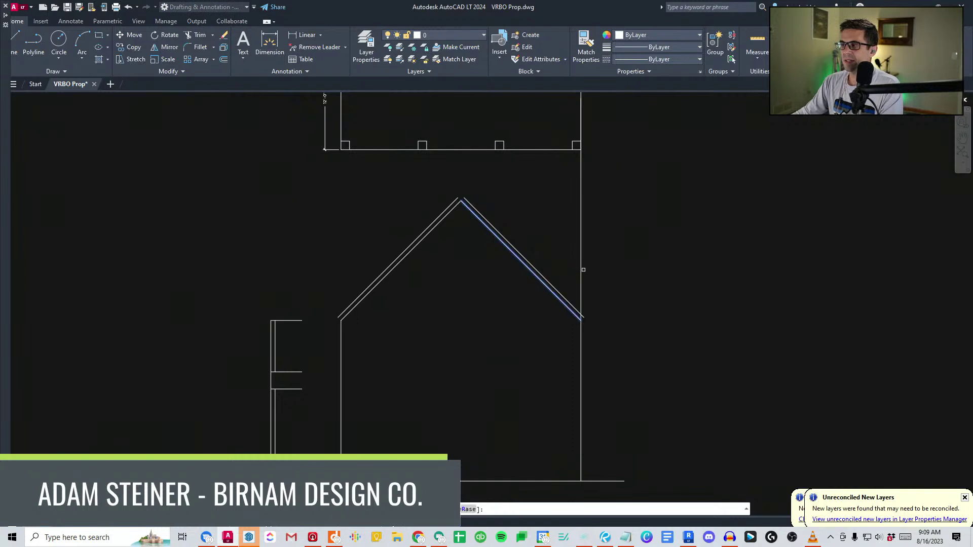
click(584, 272)
Fillet the two outer roof lines together at the peak.
middle_drag(582, 265, 443, 289)
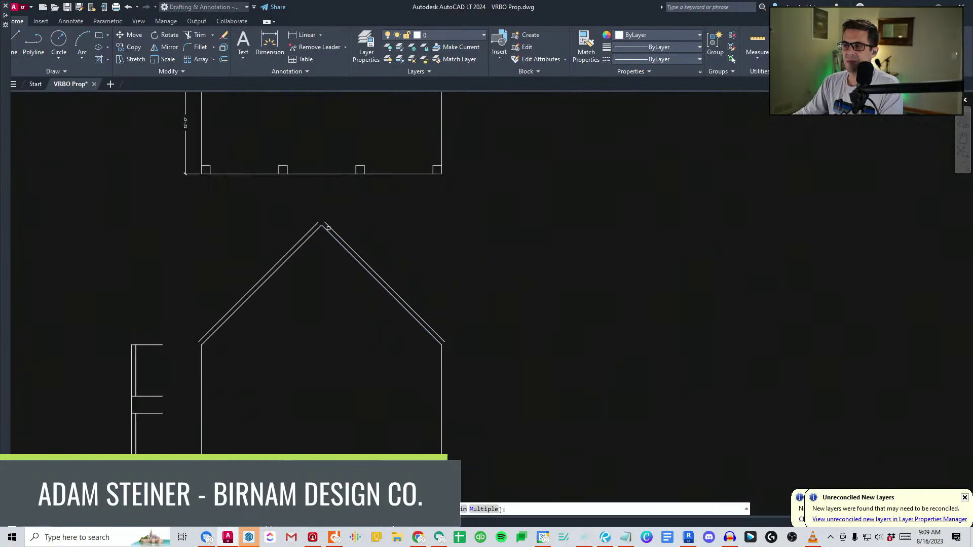
click(311, 224)
scroll(318, 266, down, 2)
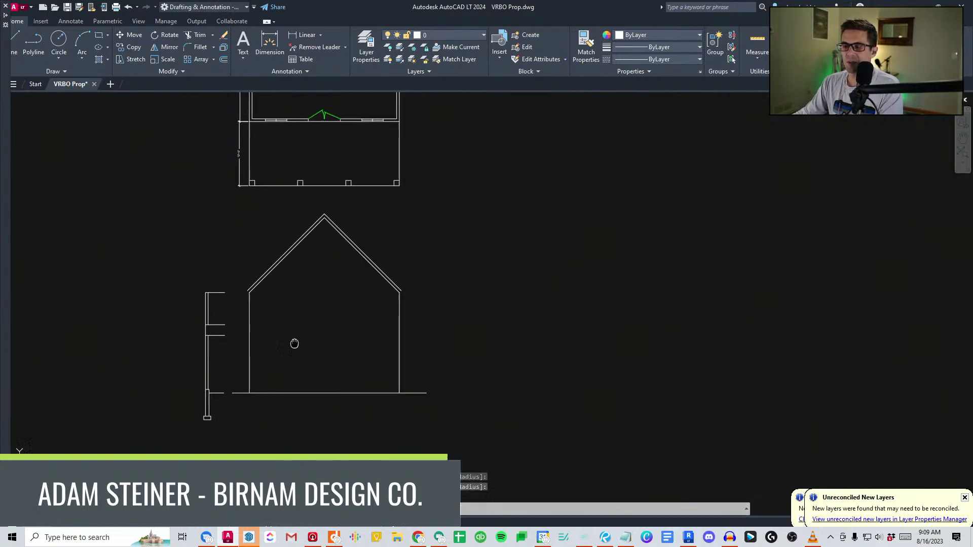
Draw a short vertical line up from the top of the elevation's left wall at the eave.
scroll(263, 274, up, 4)
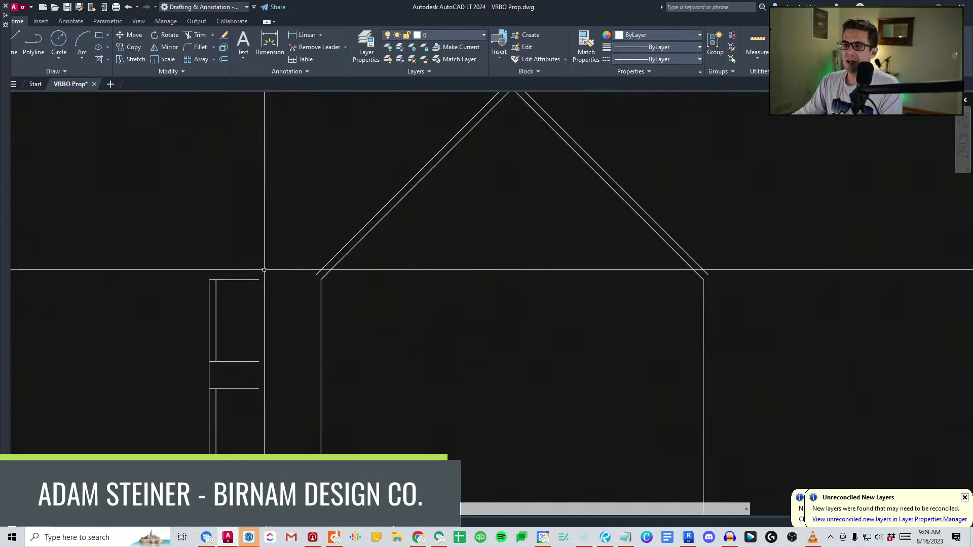
middle_drag(348, 283, 344, 291)
text(l)
key(space)
click(319, 287)
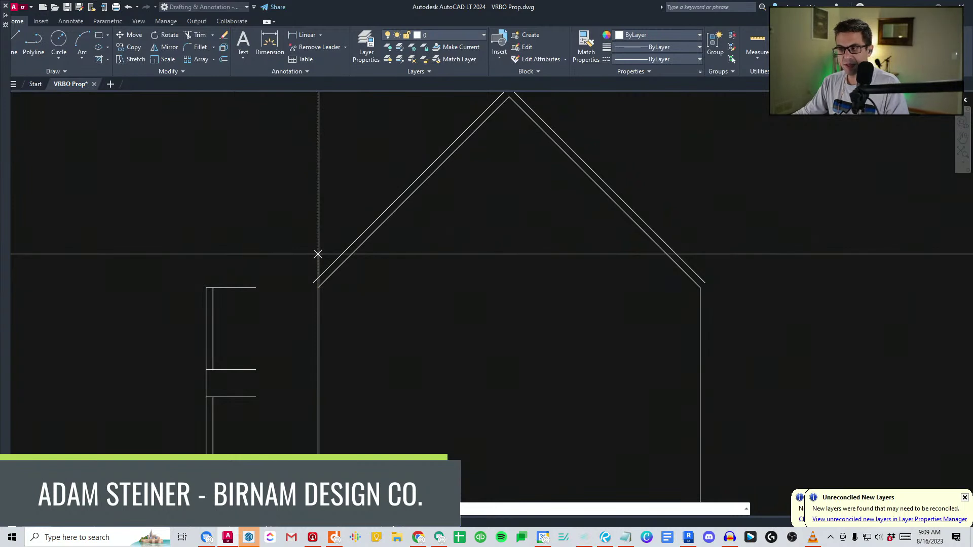
scroll(319, 284, up, 2)
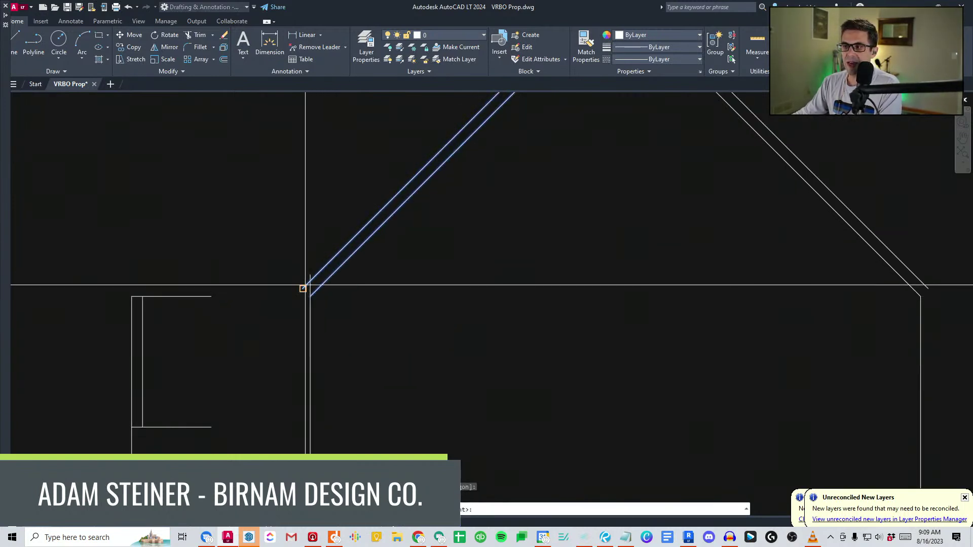
Draw a pitch triangle at the top outer corner of the wall section, running up, outward, down and diagonally back to the top.
click(131, 297)
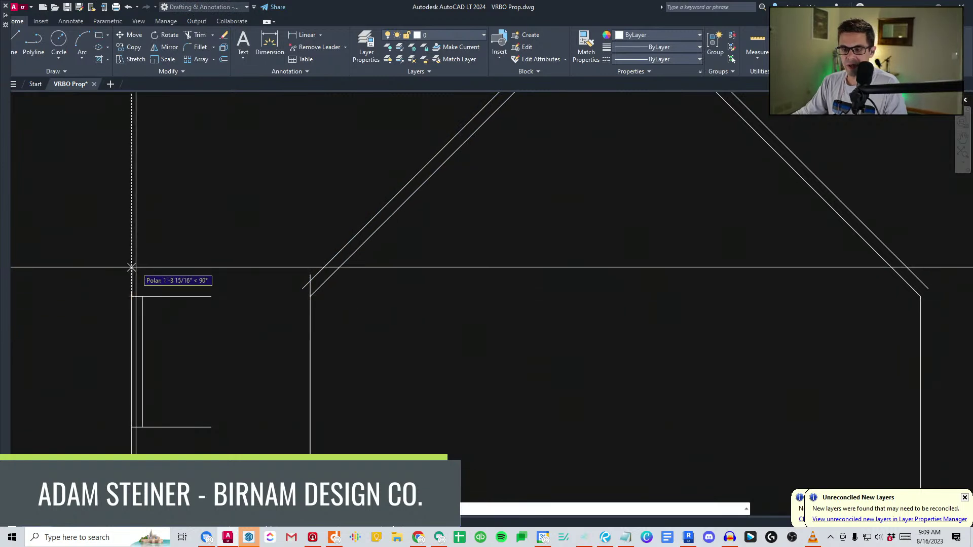
click(132, 275)
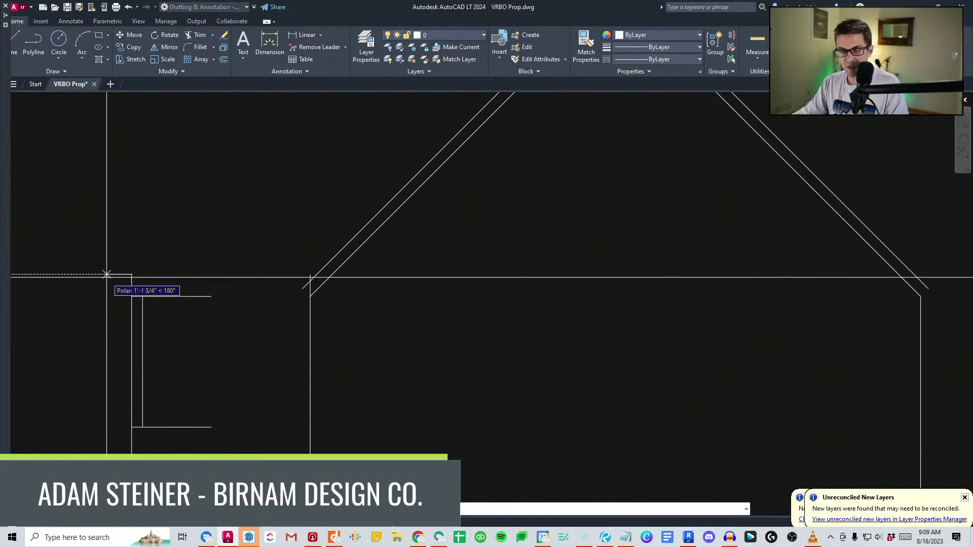
click(109, 295)
click(132, 275)
key(Return)
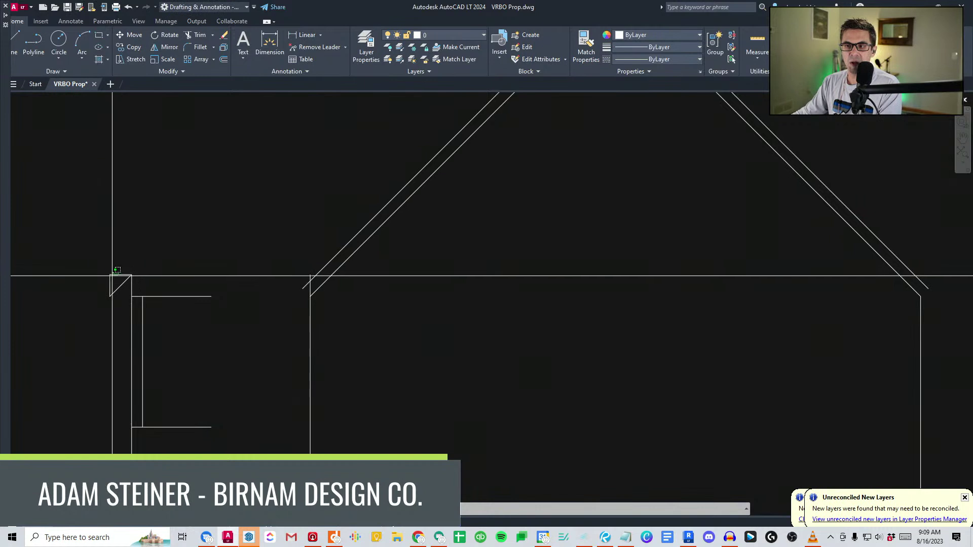
Delete the construction legs of the outer pitch triangle, keeping only its diagonal roof slope line.
key(Delete)
scroll(140, 308, up, 4)
click(104, 284)
scroll(183, 257, down, 2)
mouse_move(183, 257)
middle_down()
mouse_move(274, 344)
mouse_move(264, 339)
middle_up()
key(Escape)
key(Escape)
click(223, 343)
key(Escape)
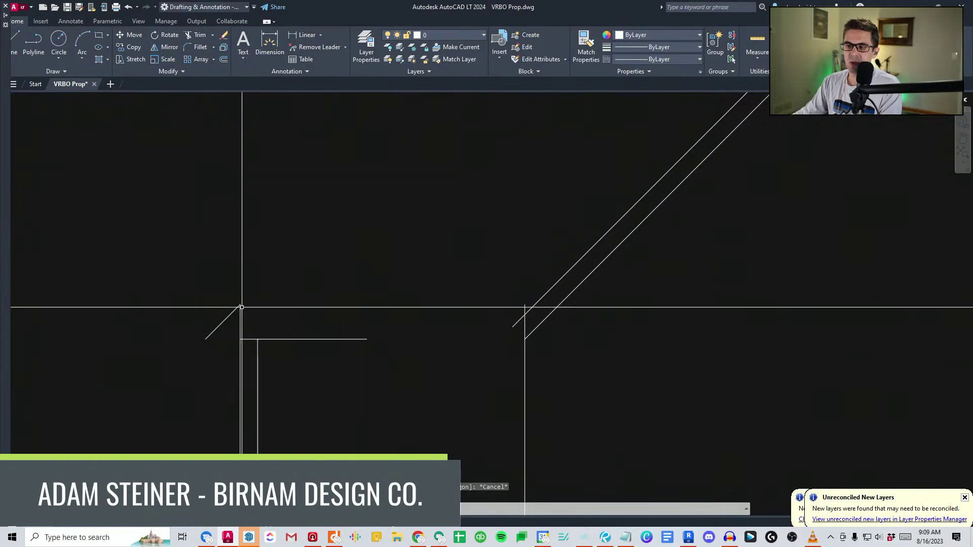
click(241, 304)
key(Escape)
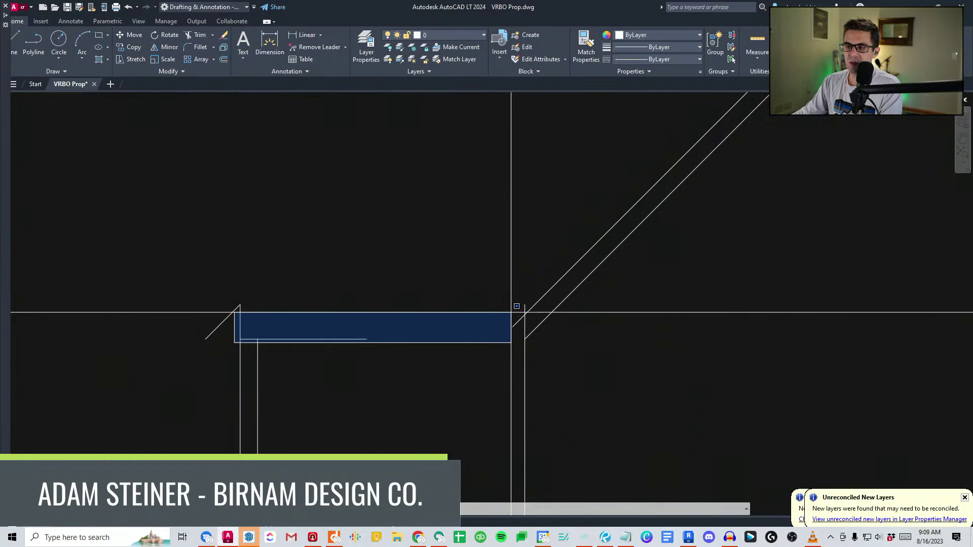
Offset the wall section's diagonal roof slope line downward to form a second parallel line.
key(Escape)
text(o)
key(Return)
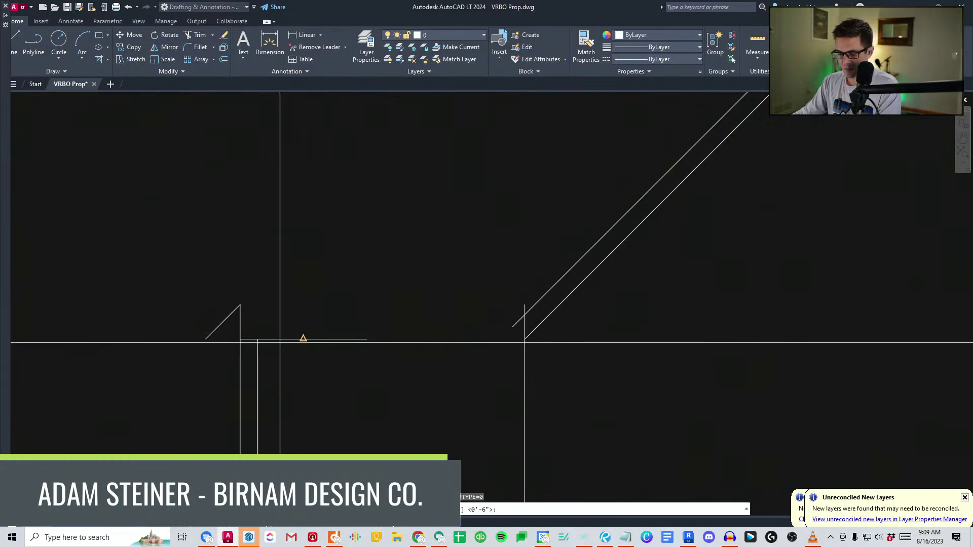
click(241, 339)
key(Escape)
middle_drag(253, 328, 193, 322)
scroll(270, 349, down, 4)
scroll(239, 330, up, 2)
scroll(259, 339, down, 2)
click(354, 298)
click(337, 250)
key(Escape)
Draw a shallower pitch triangle from the top of the wall section's inner face, running up, inward and diagonally back to the start.
scroll(286, 353, down, 2)
middle_drag(274, 360, 260, 330)
scroll(210, 316, up, 4)
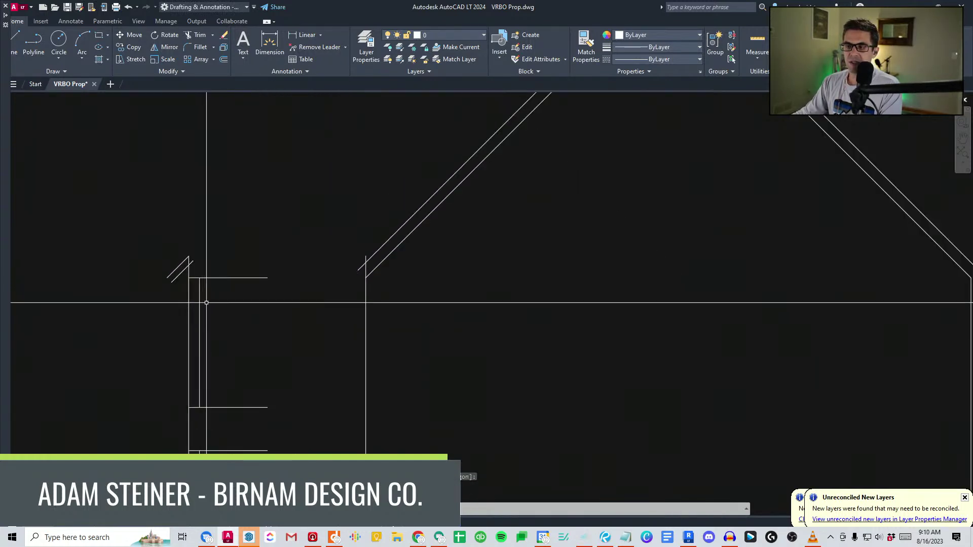
text(l)
key(Return)
click(200, 278)
scroll(281, 221, down, 2)
mouse_move(281, 221)
middle_down()
mouse_move(232, 302)
mouse_move(231, 357)
middle_up()
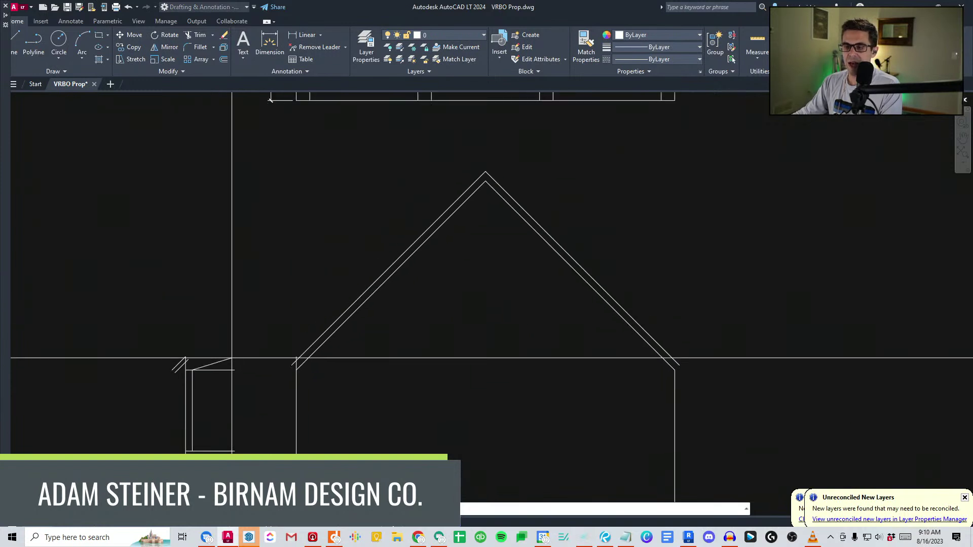
scroll(188, 365, up, 2)
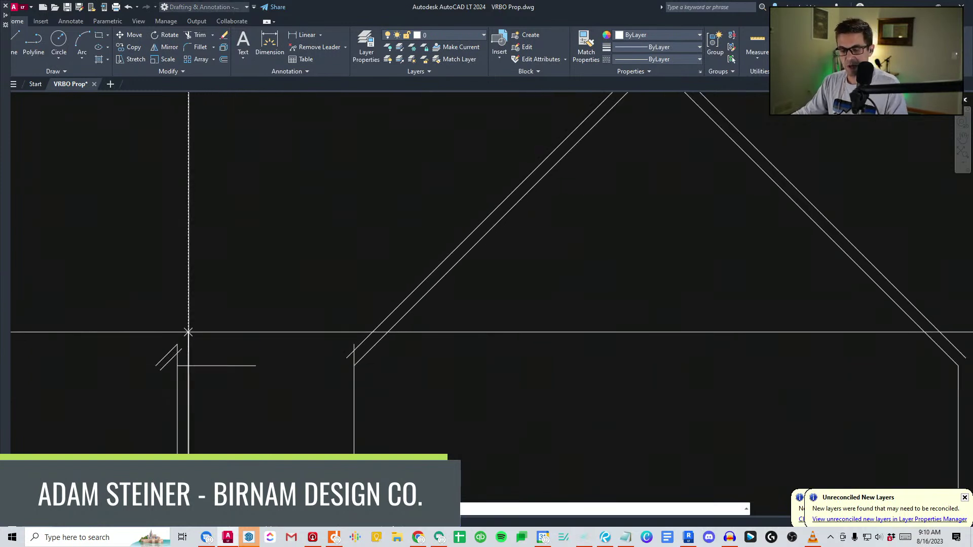
click(188, 351)
click(210, 351)
scroll(187, 367, up, 2)
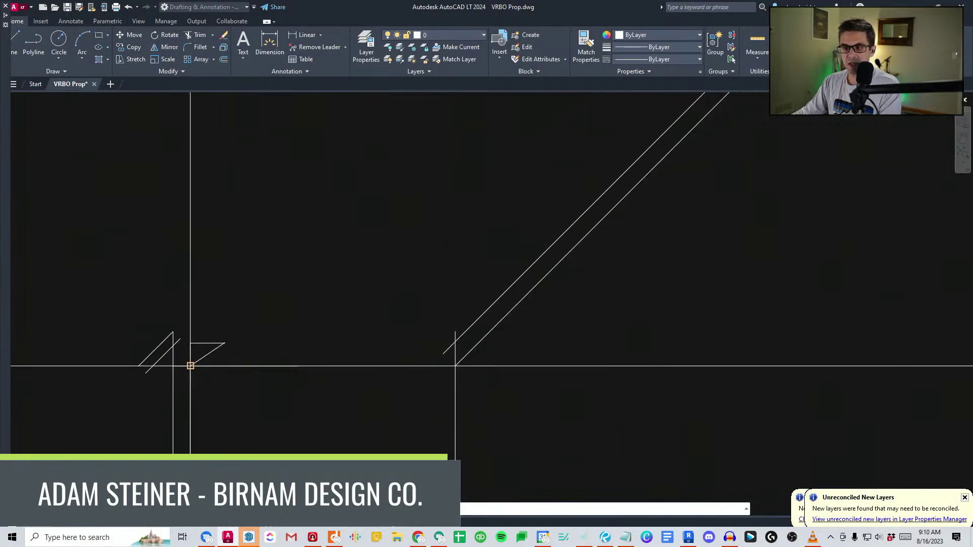
click(189, 365)
key(Escape)
Delete the vertical and horizontal legs of the inner pitch triangle, keeping only its diagonal ceiling slope line.
click(197, 344)
click(185, 335)
key(Delete)
middle_drag(220, 369, 218, 367)
scroll(218, 366, down, 2)
scroll(172, 345, up, 2)
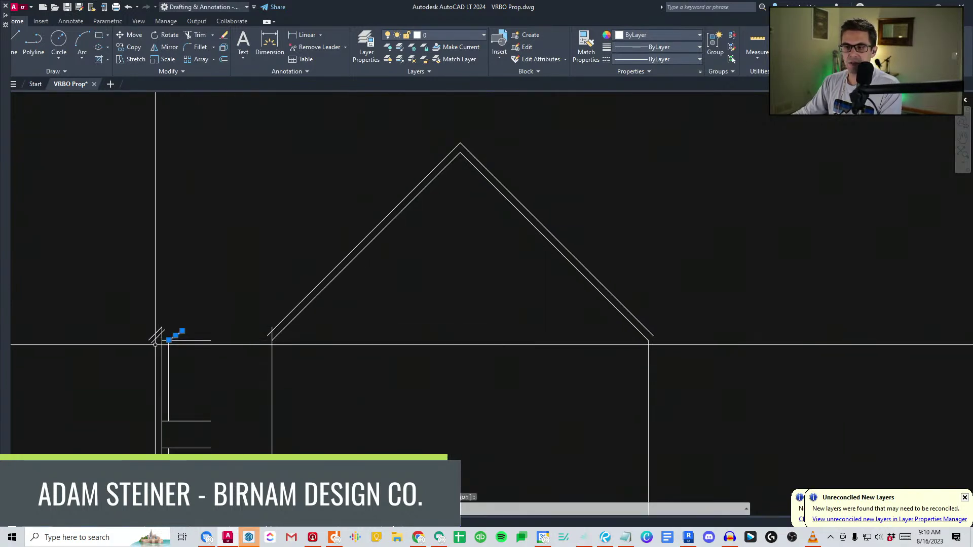
Copy the roof and ceiling slope lines from the wall section's top outer corner to the top of the elevation's left wall.
text(co)
key(Return)
click(162, 340)
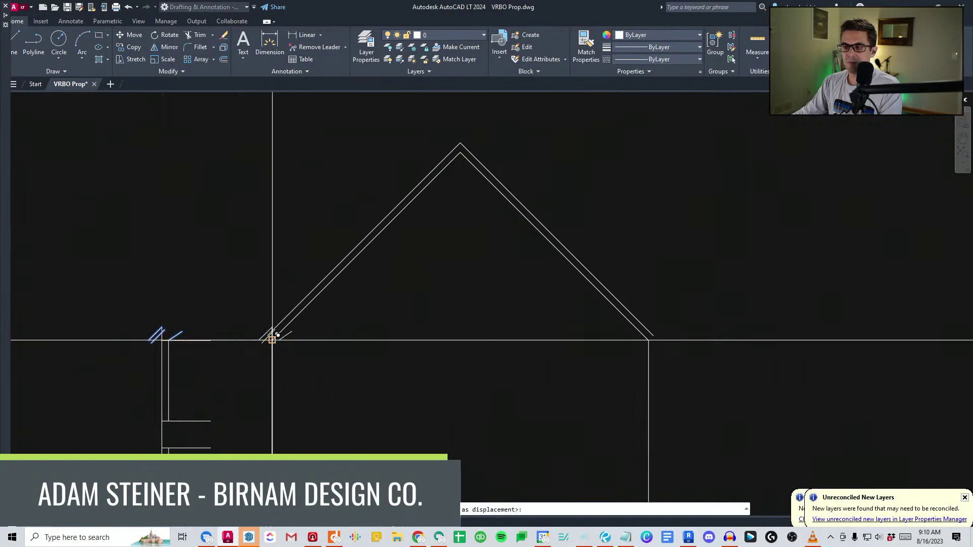
click(272, 340)
key(Escape)
Delete the elevation's previous double-line gable roof.
scroll(329, 308, down, 2)
click(360, 261)
click(363, 252)
key(Delete)
scroll(340, 307, down, 2)
key(Delete)
scroll(317, 324, up, 4)
Mirror the copied roof and ceiling slope lines about the building's vertical centerline onto the right wall.
click(286, 331)
click(405, 243)
scroll(424, 233, down, 4)
middle_drag(424, 233, 303, 314)
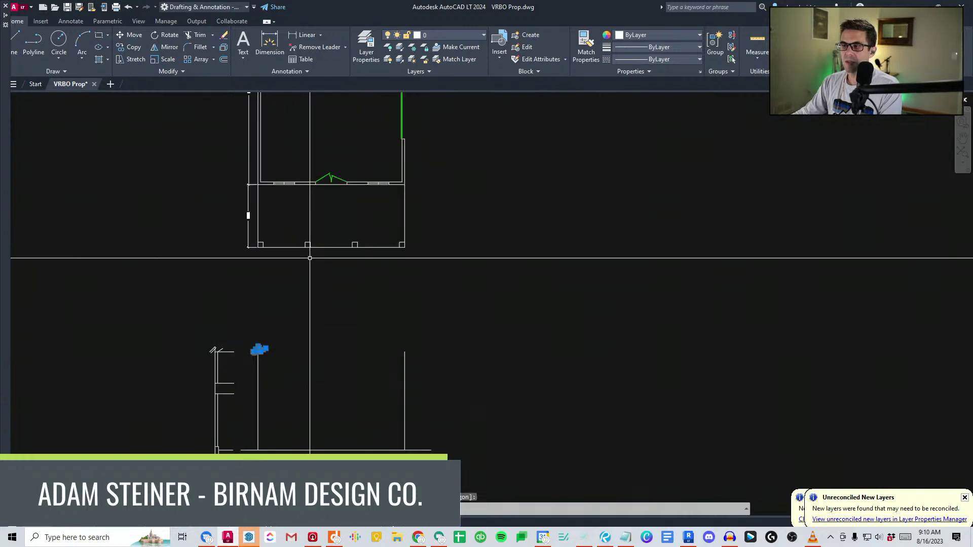
text(mi)
key(Return)
click(331, 245)
key(Return)
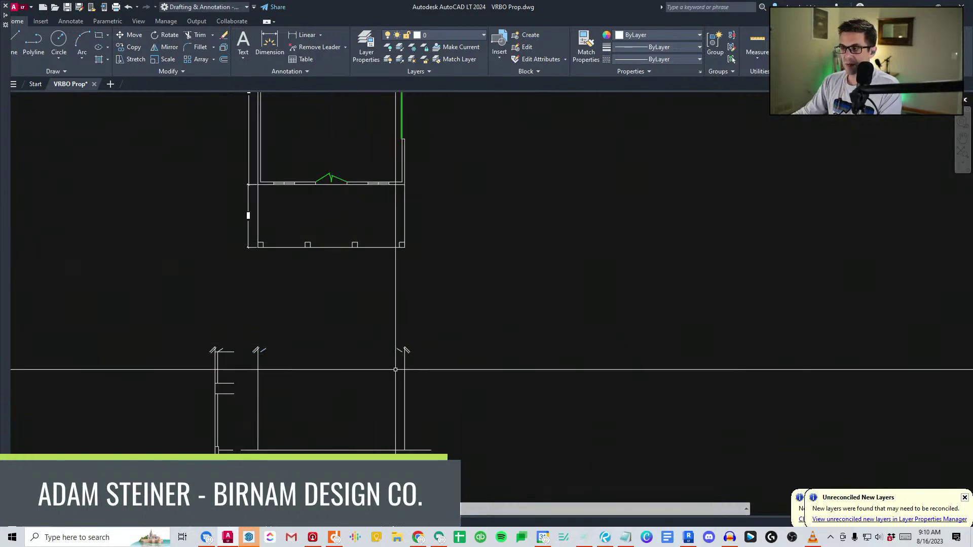
Fillet the mirrored ceiling slopes and both pairs of roof slopes together at their peaks.
scroll(405, 350, up, 2)
text(f)
key(Return)
click(181, 350)
key(Return)
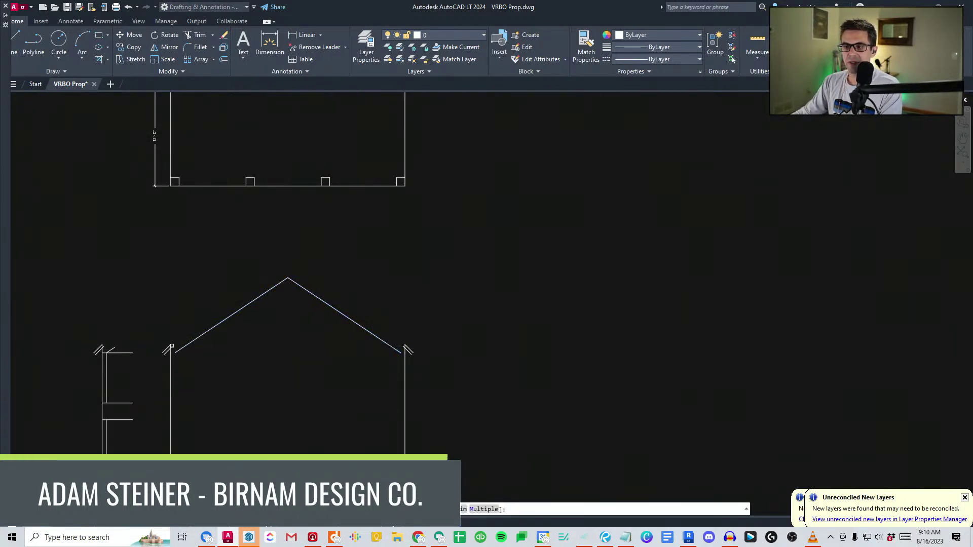
scroll(405, 348, up, 2)
click(405, 347)
key(Return)
scroll(279, 306, down, 2)
scroll(170, 332, up, 2)
click(146, 350)
mouse_move(162, 371)
middle_down()
mouse_move(239, 356)
mouse_move(247, 245)
middle_up()
Draw a horizontal line from the top of the wall section across to the start of the elevation's left ceiling slope.
text(l)
key(Return)
click(170, 344)
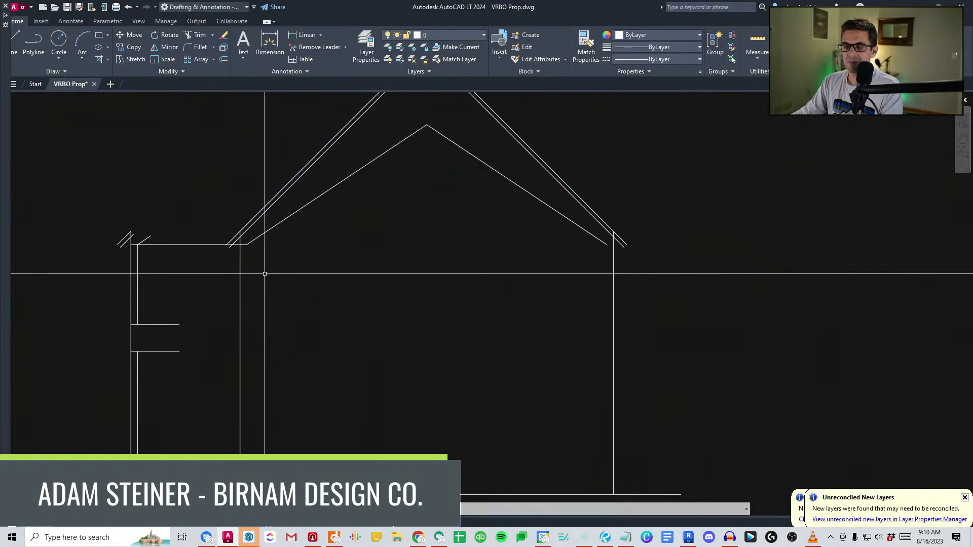
click(156, 341)
click(131, 315)
key(Escape)
Copy the wall section's upper inner wall face and both floor lines onto the elevation's left wall.
click(173, 371)
click(153, 319)
click(143, 306)
click(136, 302)
text(m)
key(space)
click(131, 351)
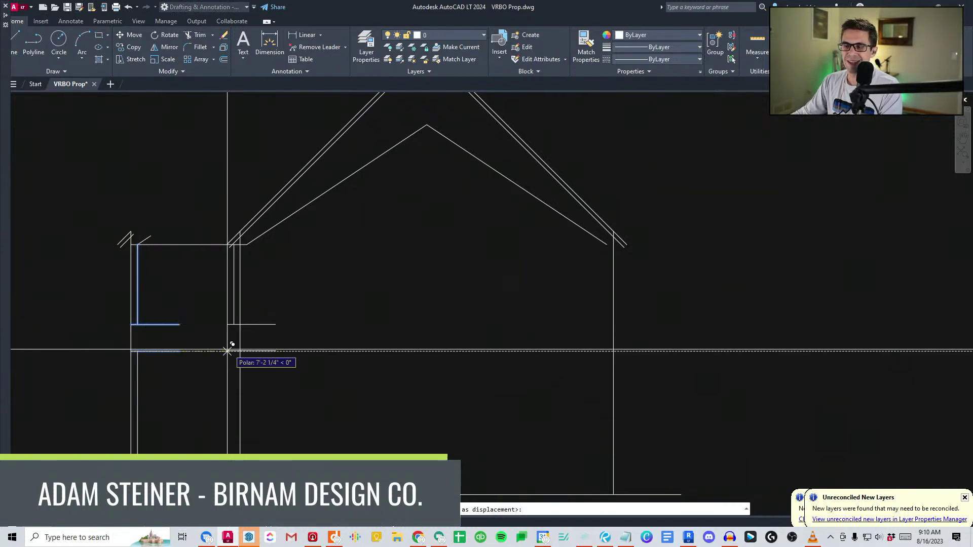
click(240, 351)
Extend both copied floor lines across the elevation to the right wall.
scroll(147, 329, down, 1)
key(space)
click(245, 361)
click(229, 298)
key(space)
Draw the right upper wall's inner face from the end of the ceiling slope down to the upper floor line.
text(l)
key(space)
click(432, 276)
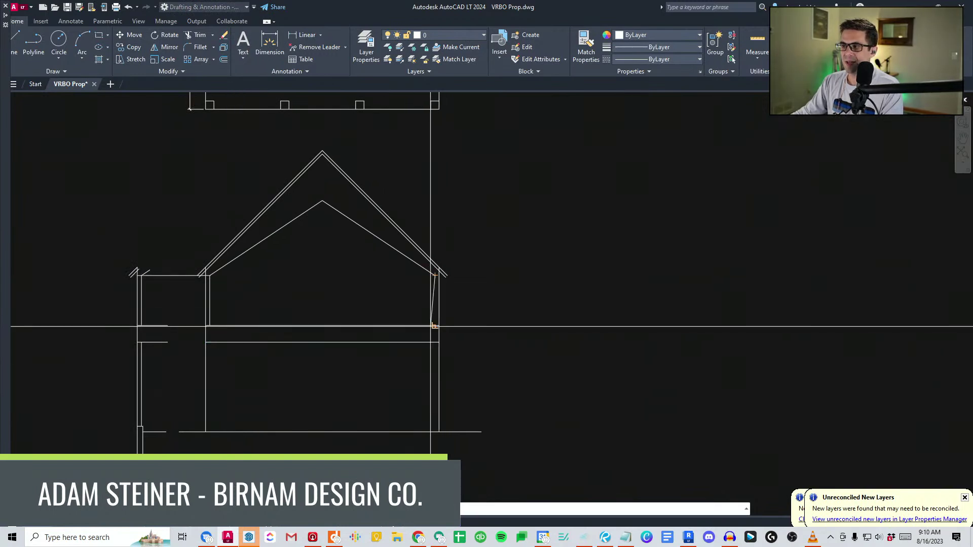
scroll(434, 284, up, 2)
click(441, 270)
key(space)
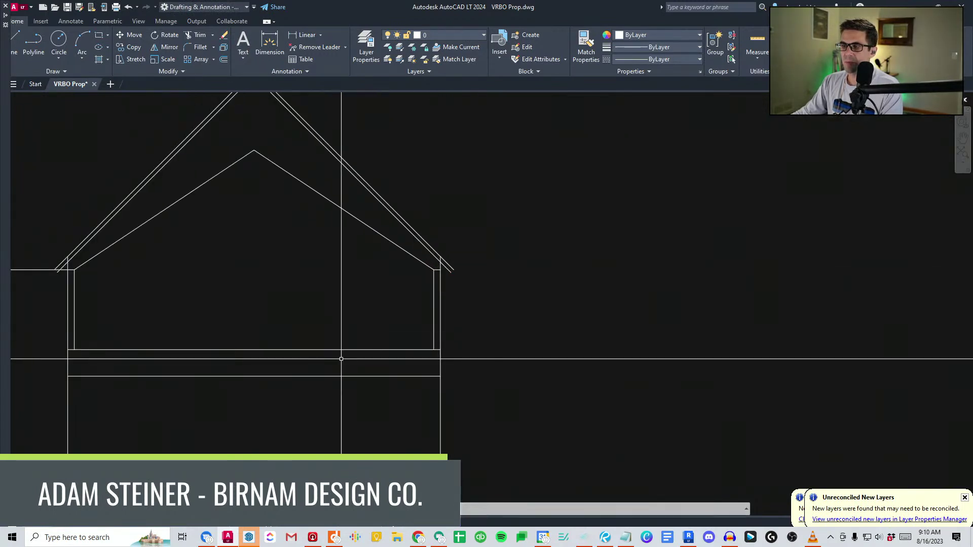
Offset both ceiling slope lines upward by 3.5 inches.
scroll(381, 359, down, 4)
scroll(314, 297, up, 2)
text(o)
key(space)
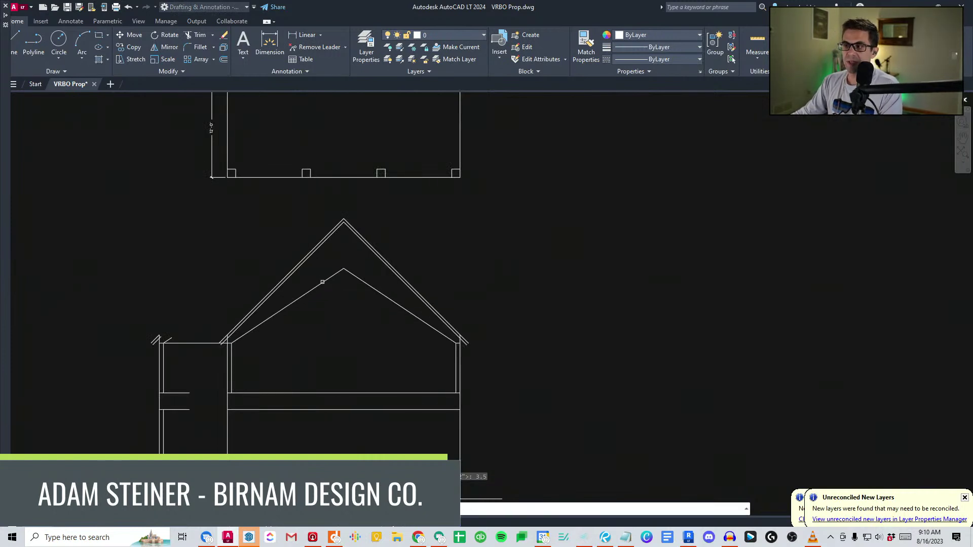
key(space)
scroll(346, 267, up, 2)
Fillet the two offset ceiling slope lines together at the peak.
text(f)
key(space)
click(350, 270)
click(335, 270)
scroll(304, 329, down, 2)
click(192, 374)
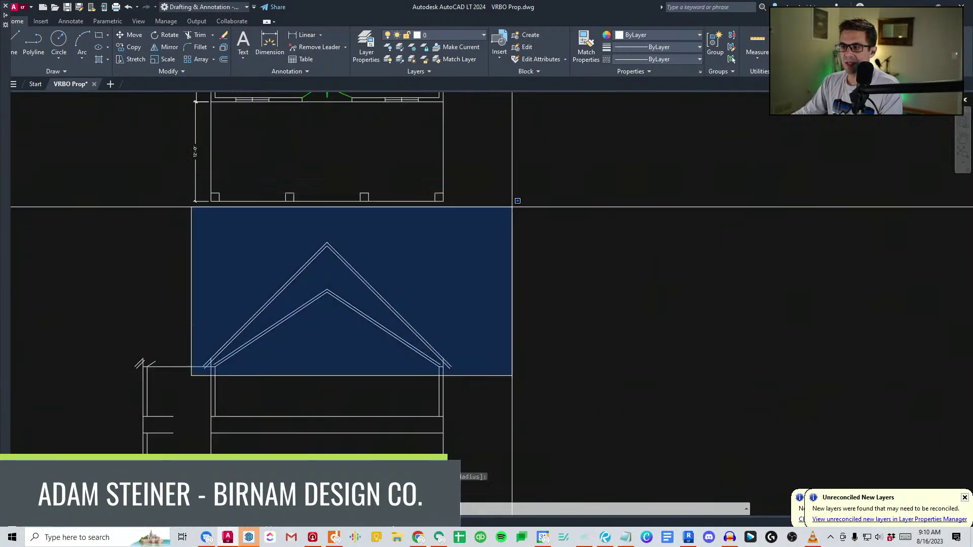
scroll(459, 247, up, 2)
scroll(460, 248, up, 2)
middle_drag(488, 254, 675, 176)
scroll(729, 190, down, 2)
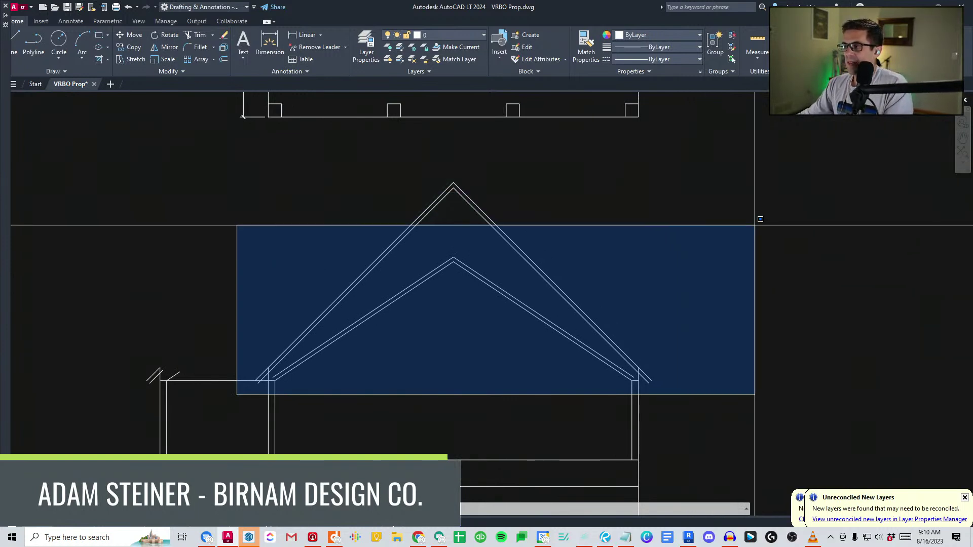
key(Escape)
scroll(502, 295, down, 2)
middle_drag(503, 296, 514, 247)
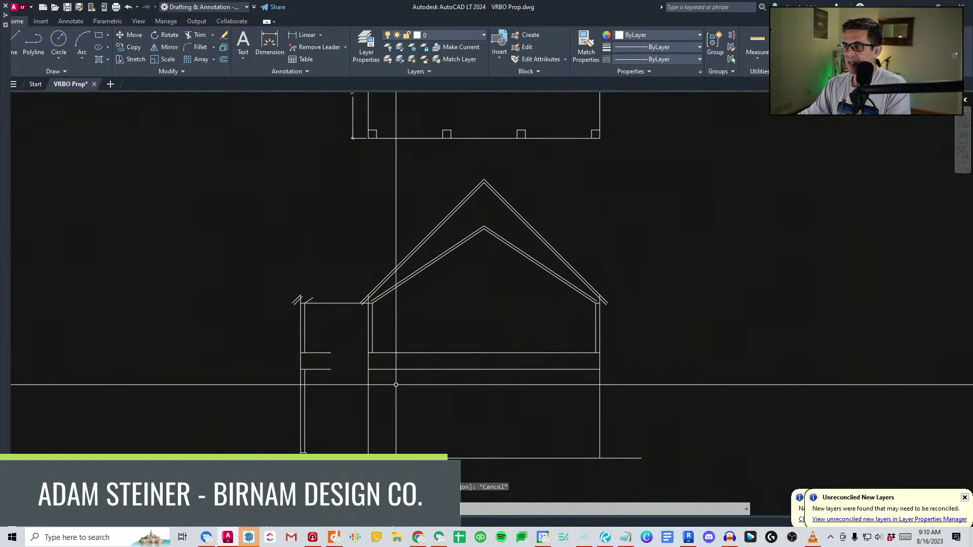
Delete the line linking the wall section to the elevation and offset the elevation's upper floor line 8' upward.
click(374, 391)
key(Escape)
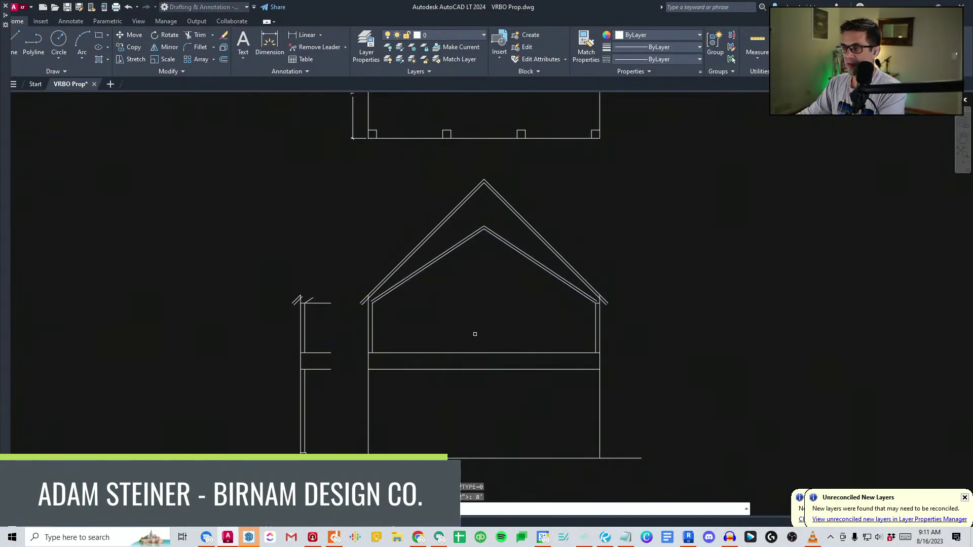
key(Escape)
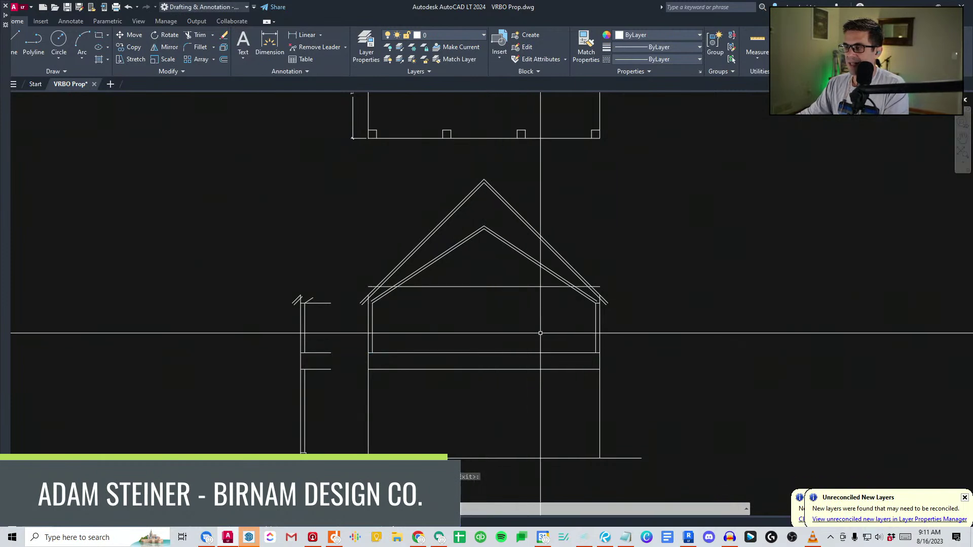
Match the elevation's 8' height line to the properties of the purple dashed line in the furnished floor plan.
scroll(505, 298, up, 2)
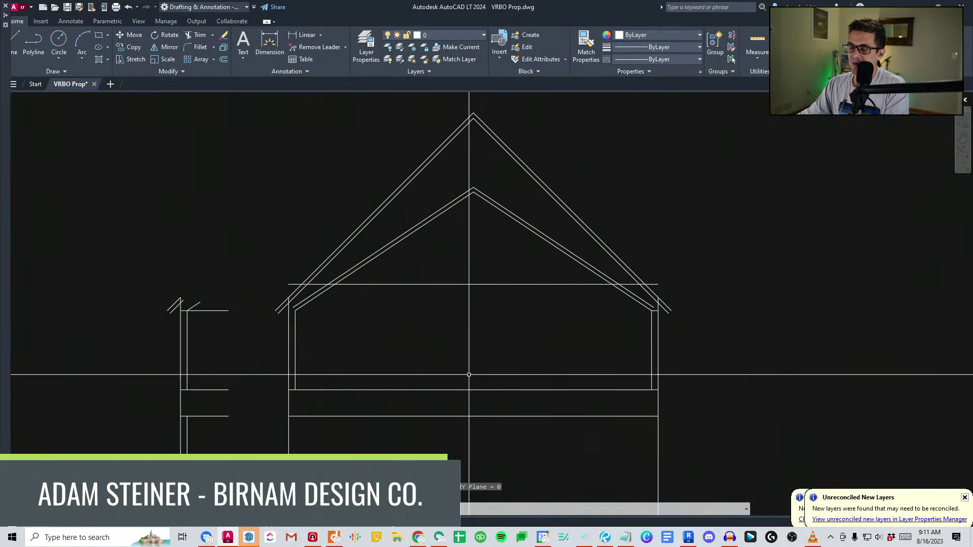
scroll(469, 384, down, 2)
scroll(475, 289, up, 4)
scroll(487, 326, down, 2)
click(477, 348)
scroll(462, 350, down, 7)
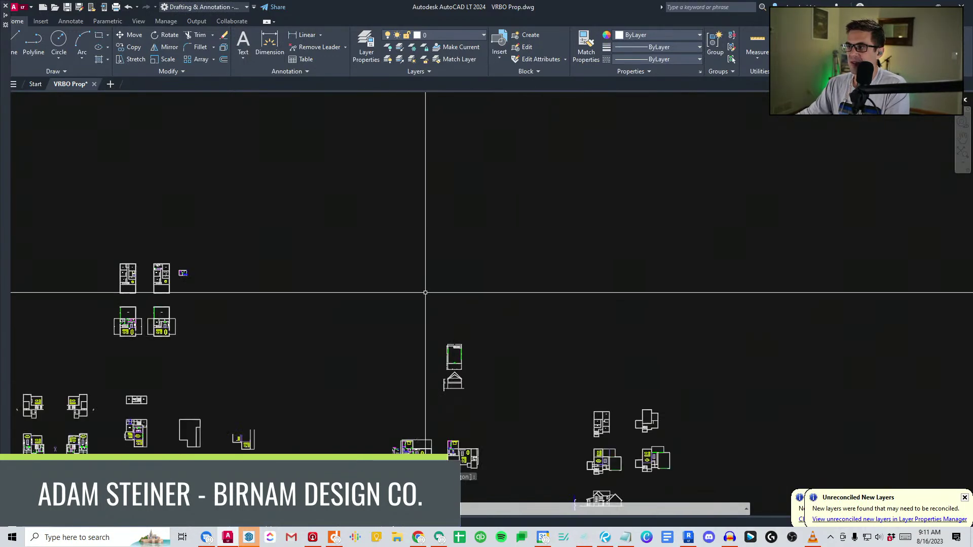
scroll(202, 299, up, 4)
scroll(102, 264, up, 4)
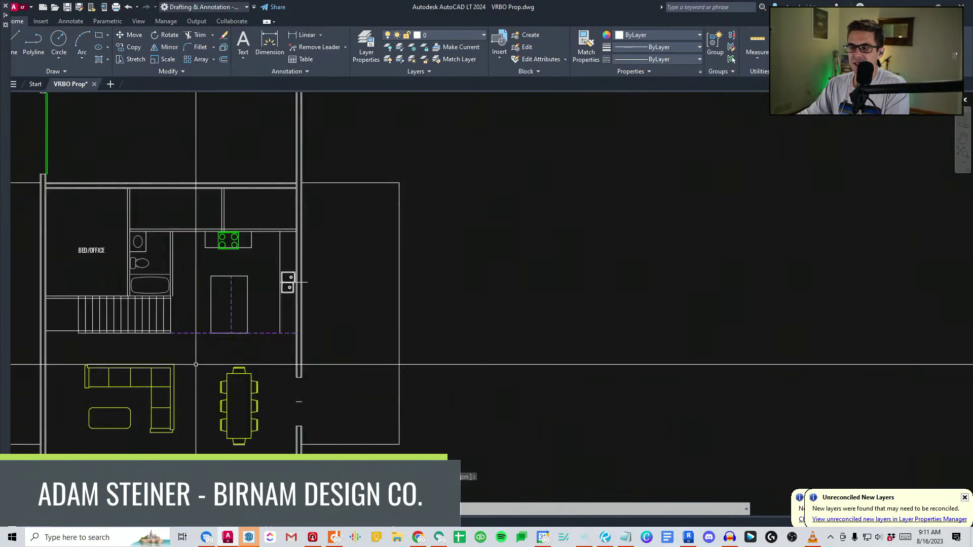
click(198, 333)
scroll(312, 286, down, 3)
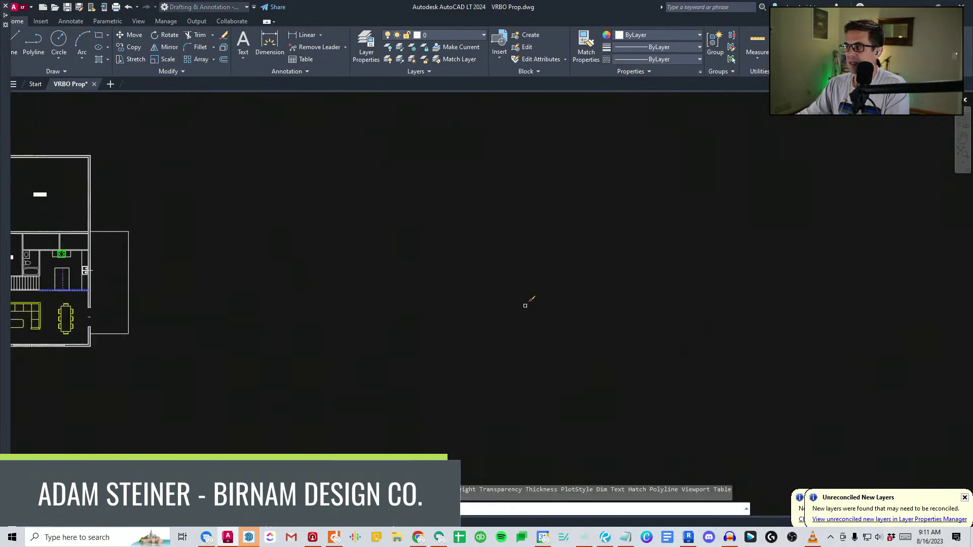
middle_drag(674, 392, 300, 352)
scroll(320, 369, up, 8)
click(484, 401)
click(451, 356)
key(Escape)
scroll(372, 391, up, 4)
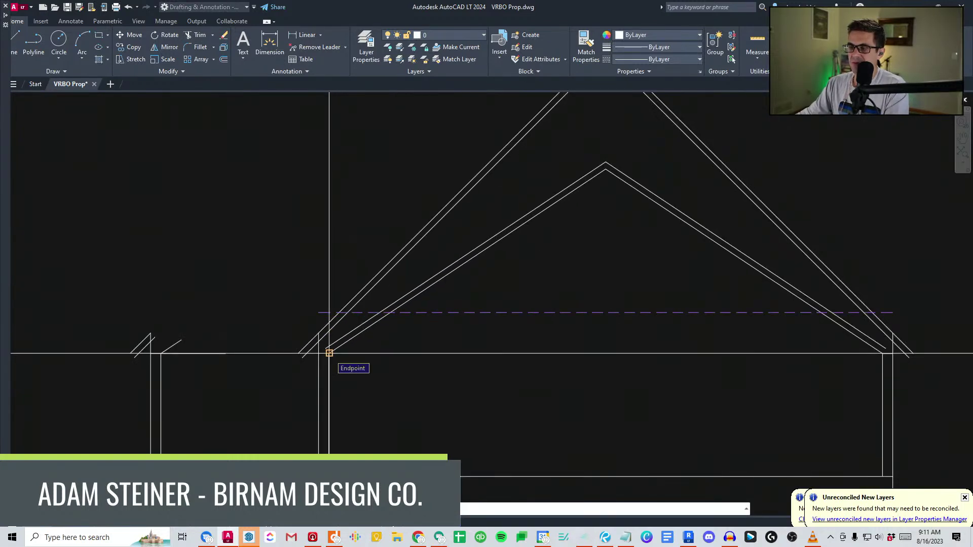
scroll(333, 354, down, 4)
scroll(335, 336, up, 4)
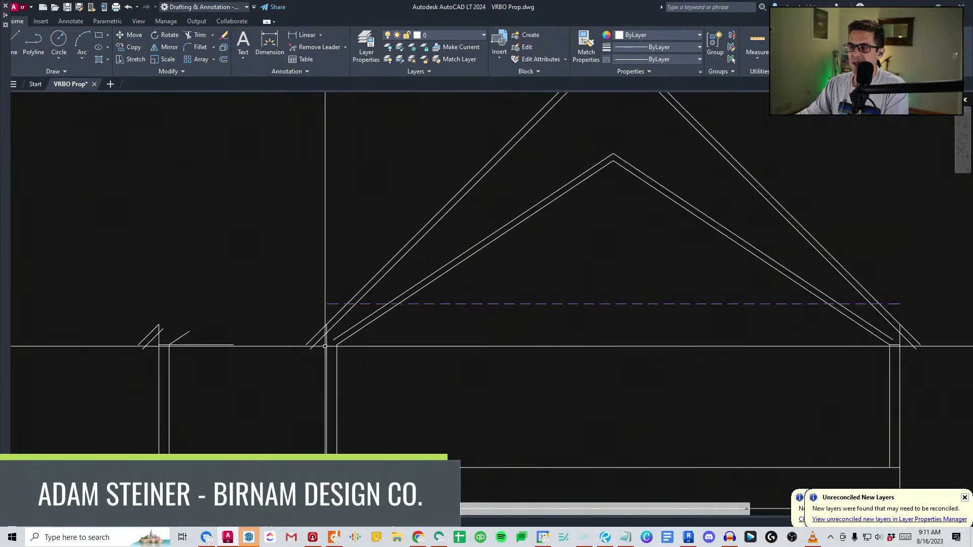
scroll(312, 358, down, 5)
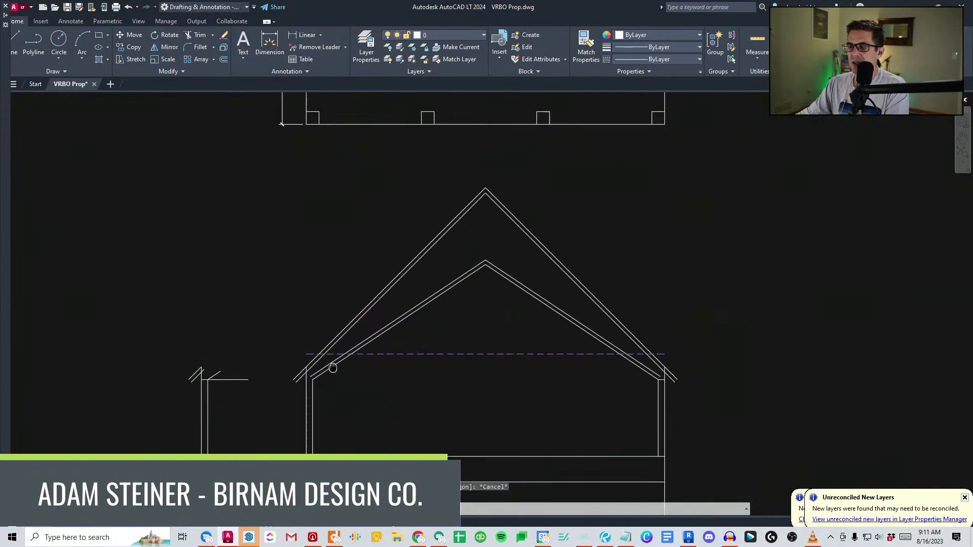
scroll(474, 358, up, 2)
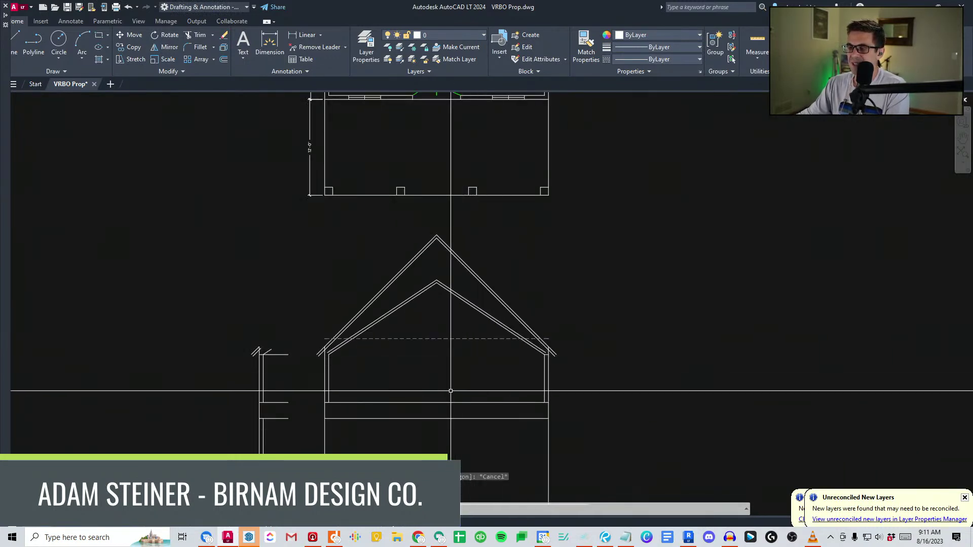
Offset the section's lower floor line 8 inches upward.
middle_drag(482, 392, 466, 340)
scroll(320, 374, up, 4)
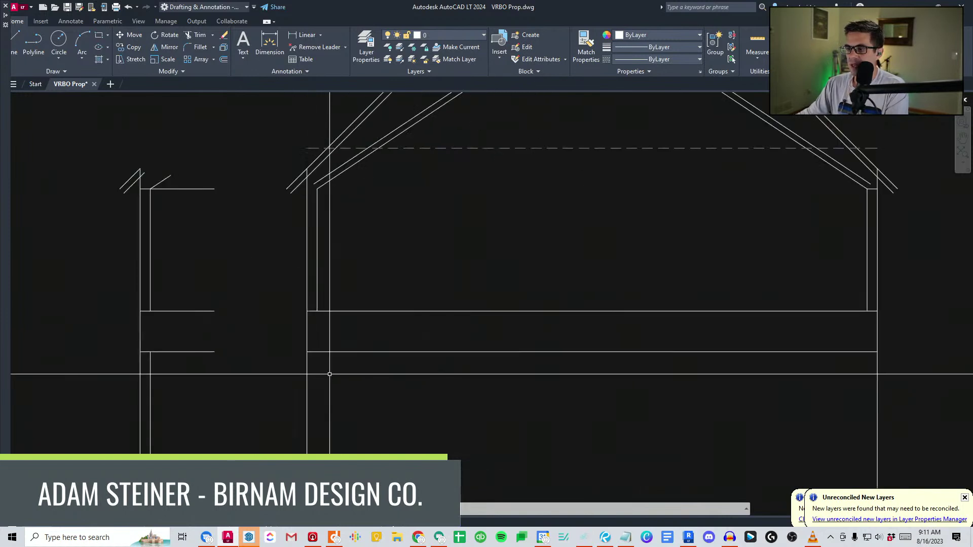
text(o)
key(Return)
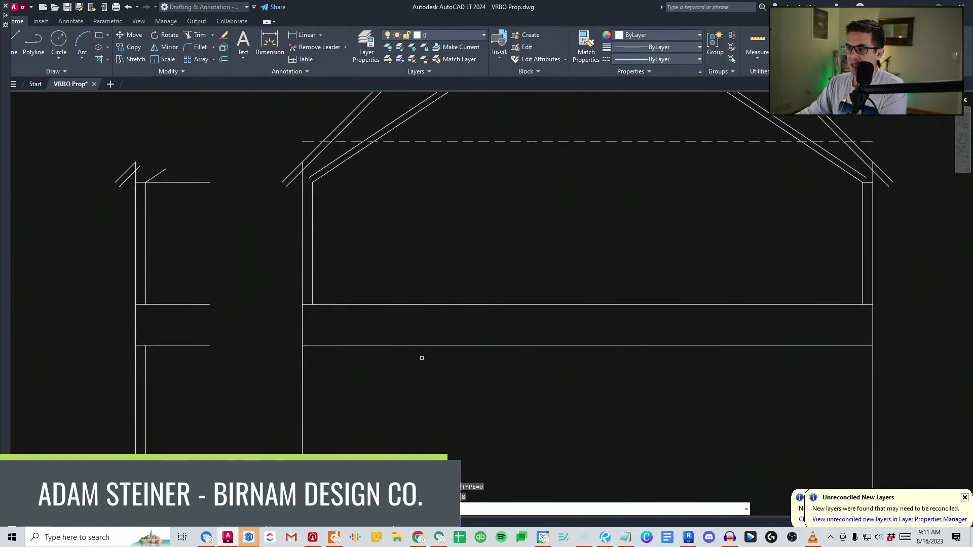
click(410, 330)
key(Return)
middle_drag(425, 355, 385, 355)
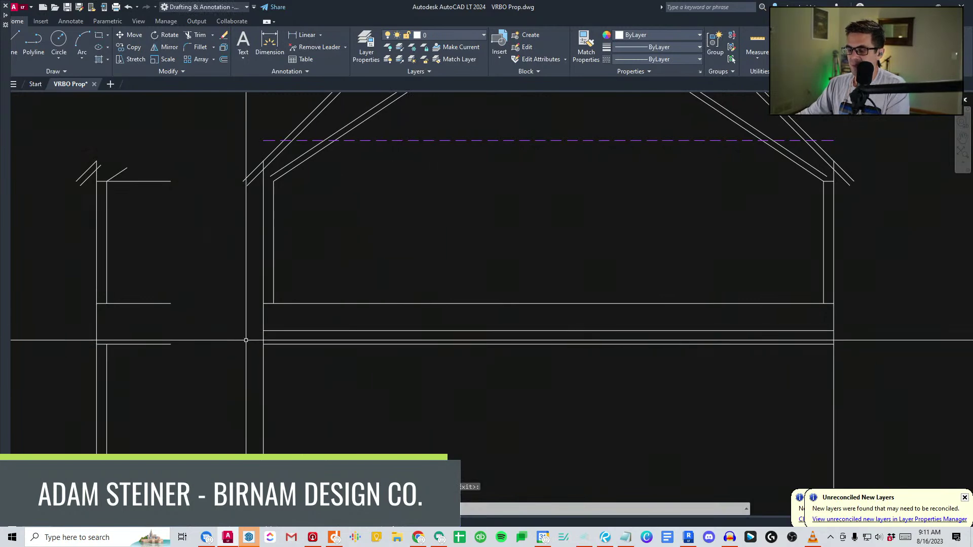
Hatch the band between the lower floor line and its offset across the section's full width.
text(h)
key(Return)
click(349, 339)
key(Return)
scroll(213, 333, down, 4)
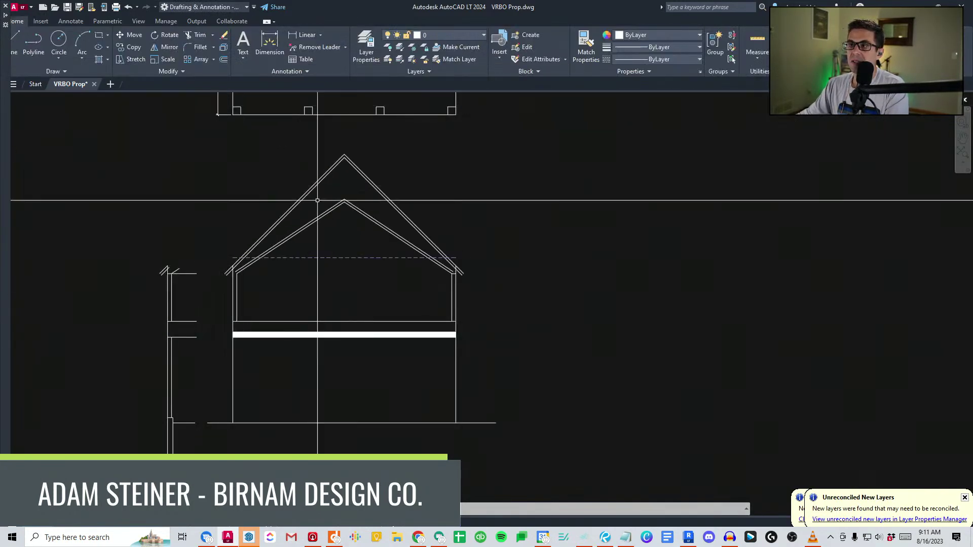
Change the floor band's hatch to the ANSI32 pattern at scale 25.
scroll(319, 337, up, 5)
click(332, 303)
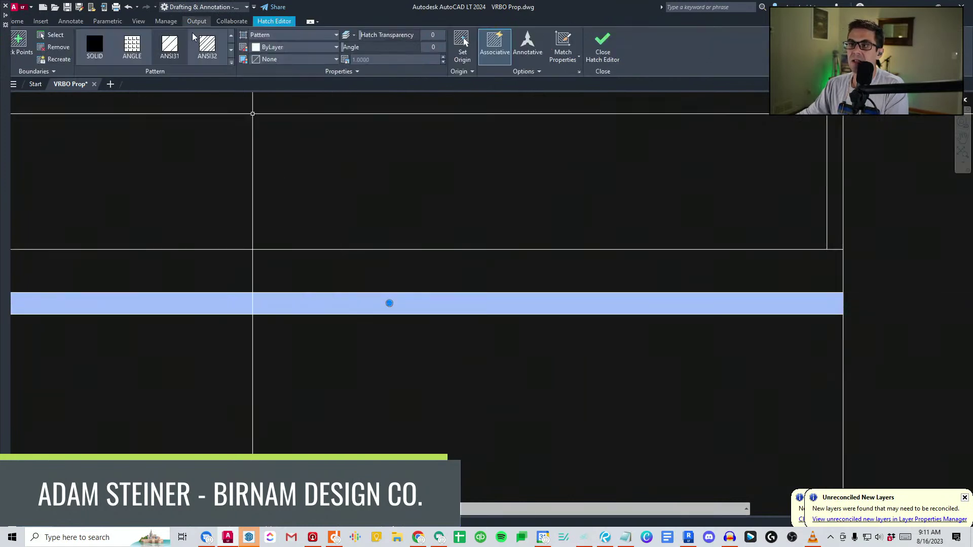
click(213, 54)
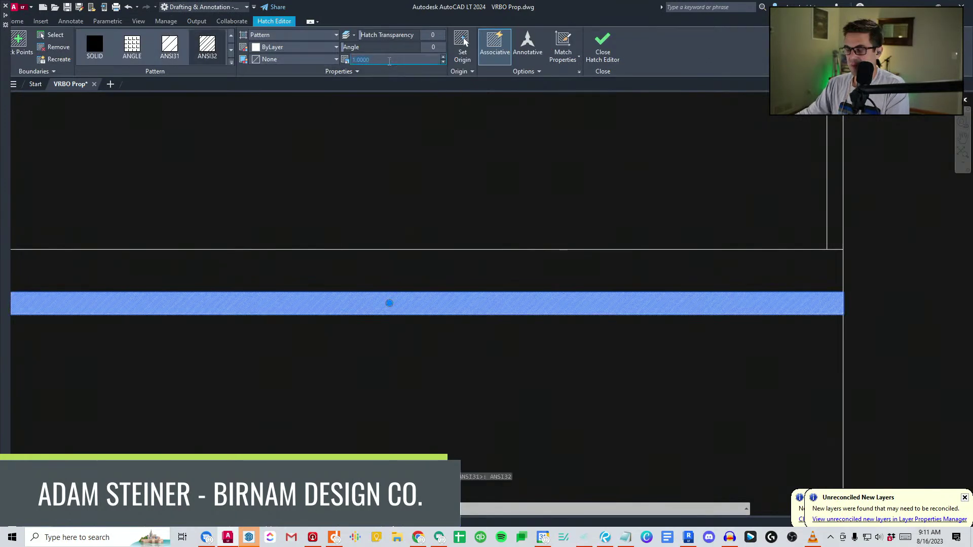
key(Escape)
scroll(432, 307, down, 3)
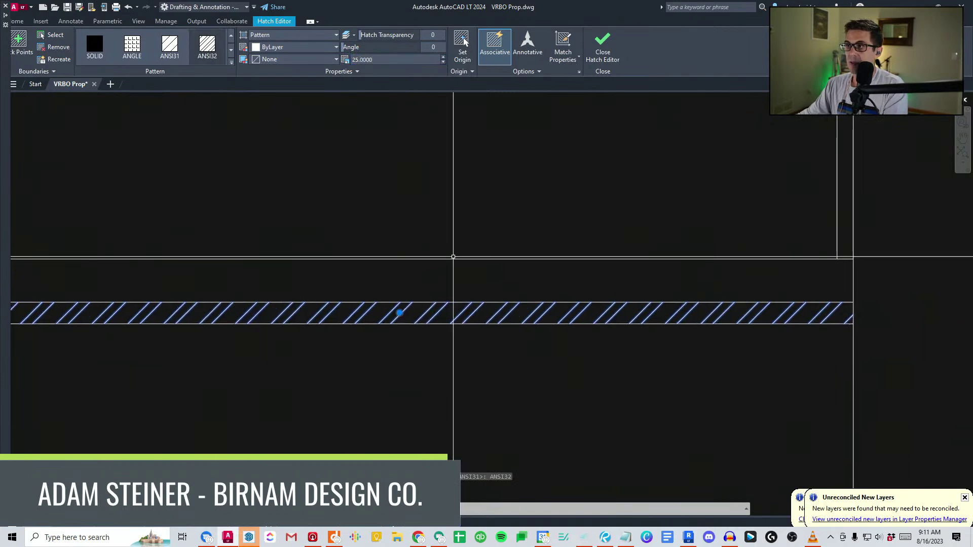
Match the floor band's hatch and upper edge line to the properties of the purple dashed 8' height line.
key(space)
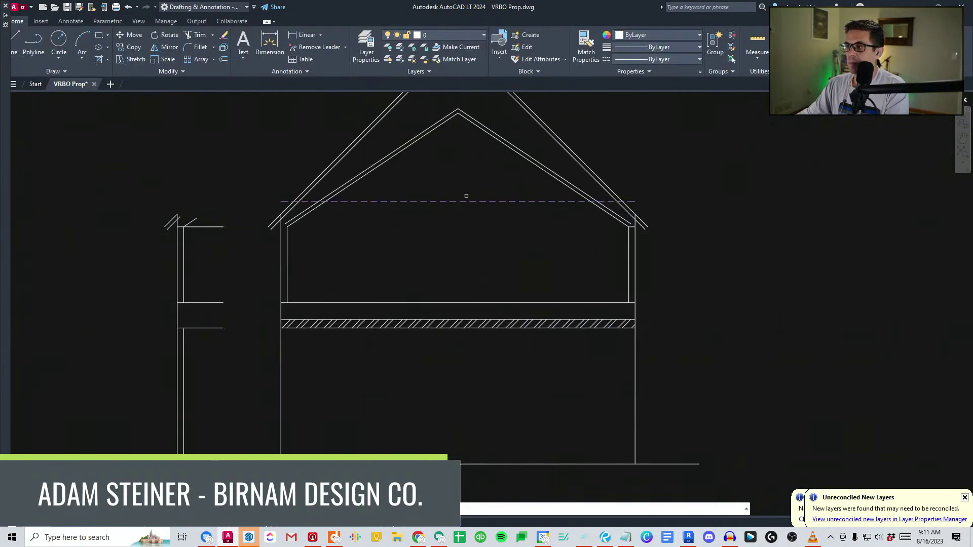
scroll(453, 326, up, 4)
scroll(515, 362, down, 6)
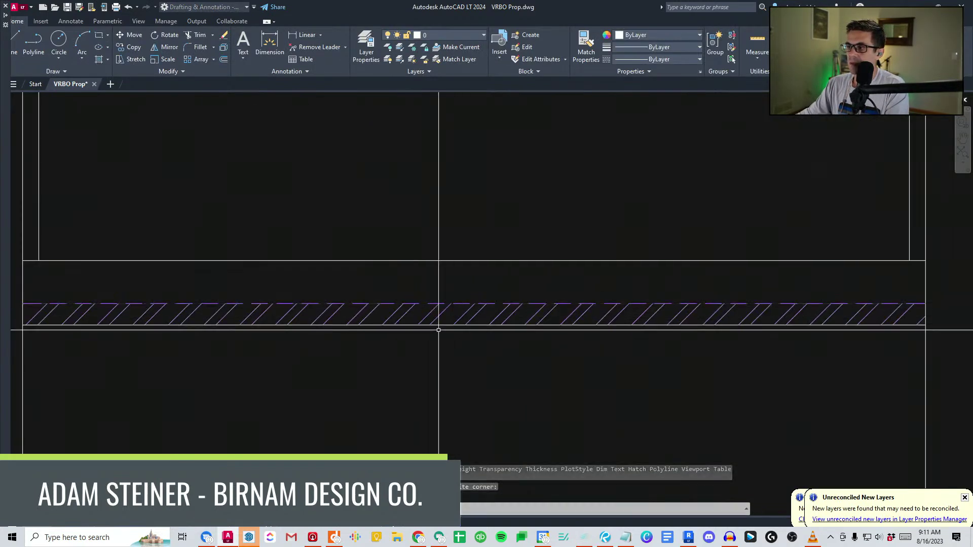
scroll(514, 363, up, 4)
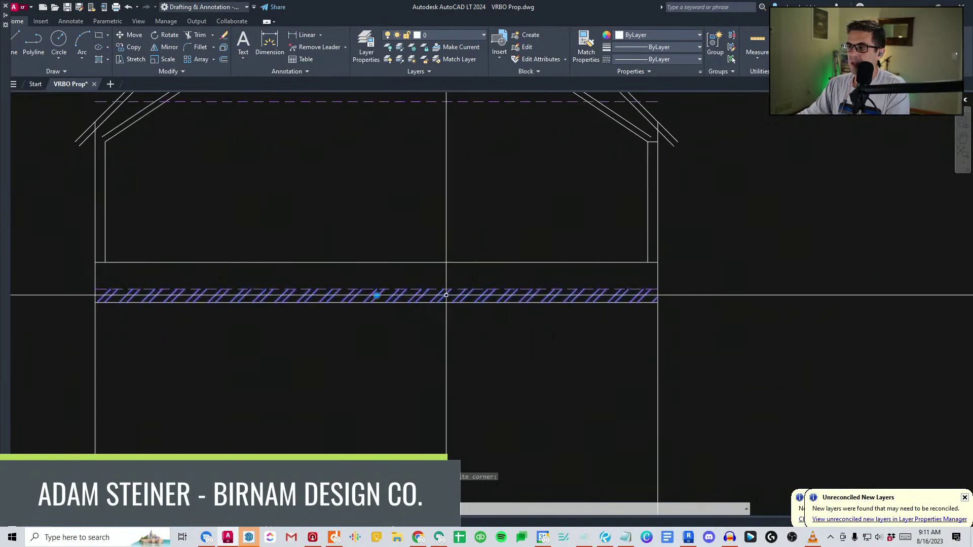
Switch the floor band's hatch pattern to ANSI38.
click(388, 295)
click(231, 64)
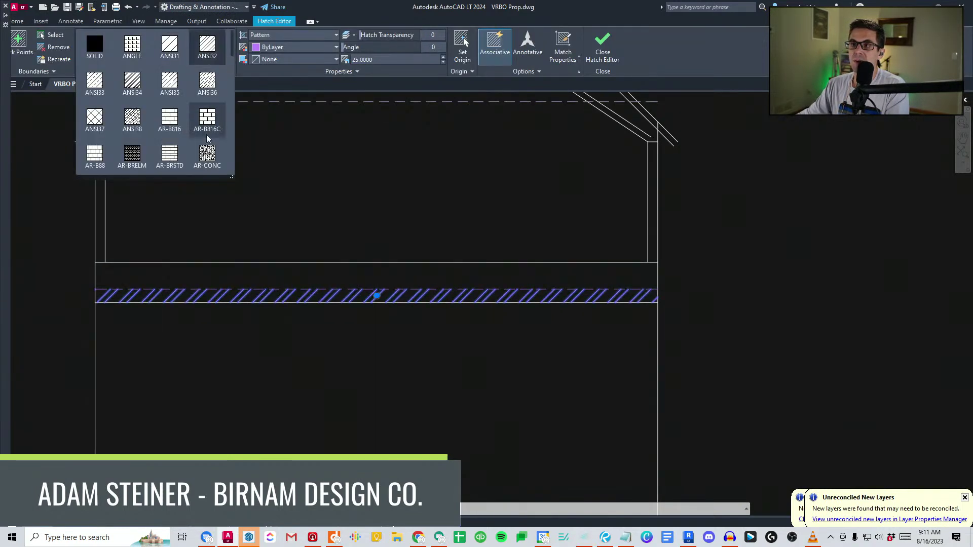
click(133, 118)
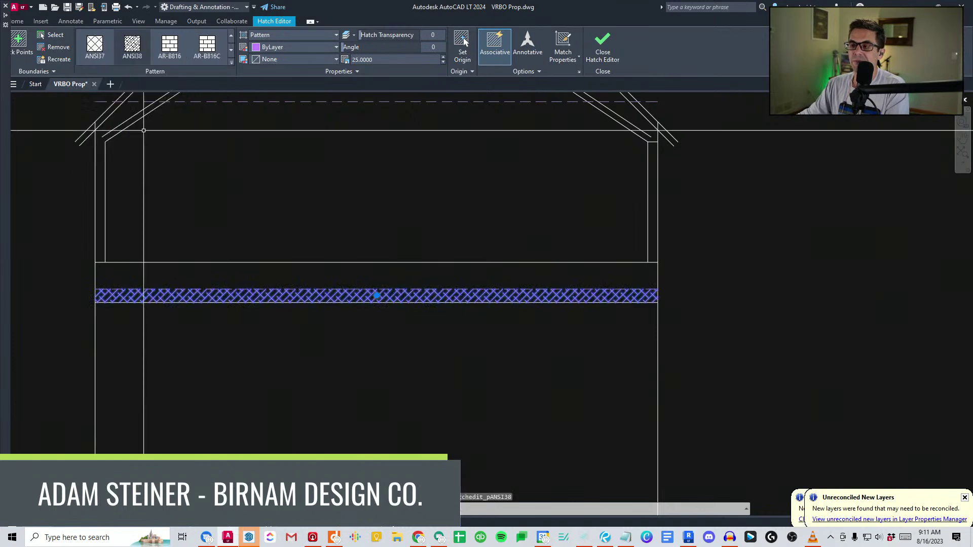
key(Escape)
scroll(528, 410, down, 2)
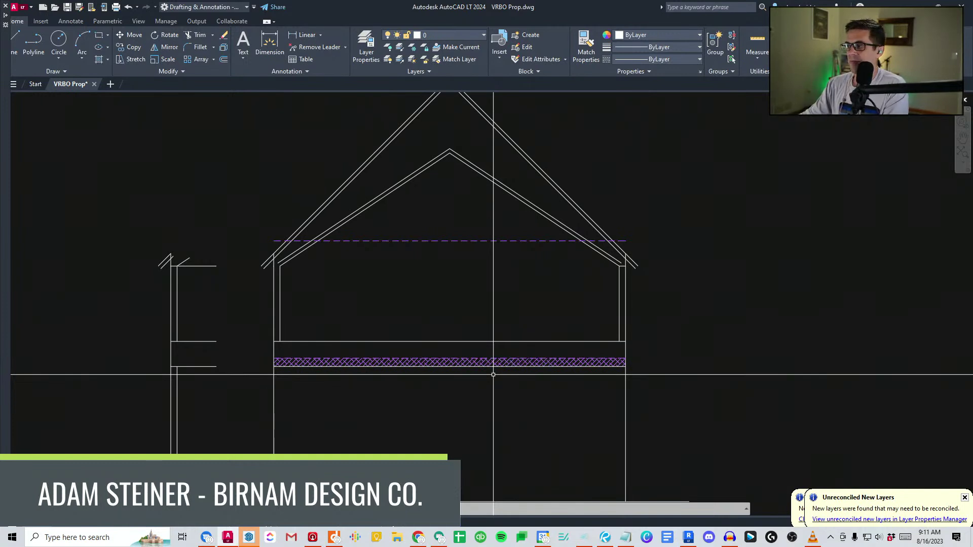
scroll(334, 281, up, 2)
click(328, 291)
scroll(432, 327, down, 3)
key(Escape)
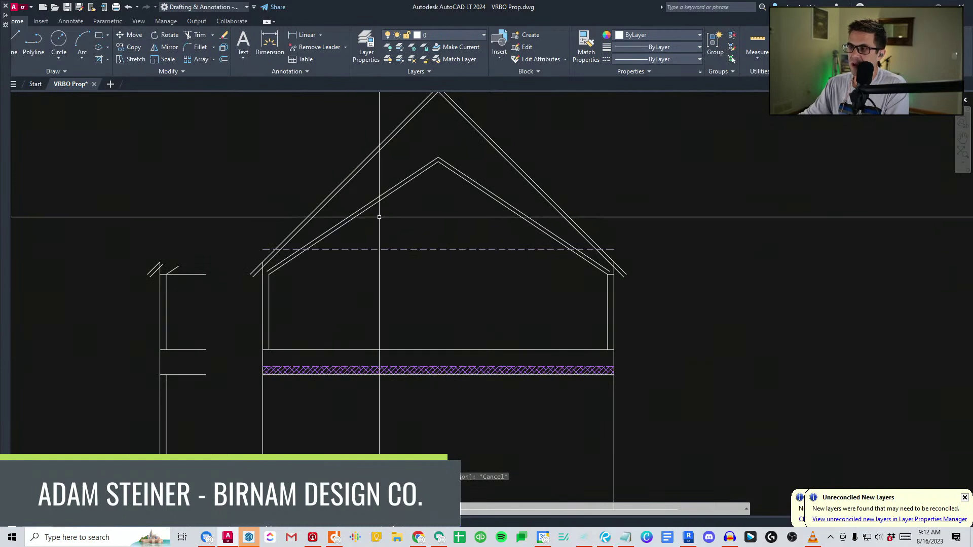
middle_drag(408, 181, 408, 202)
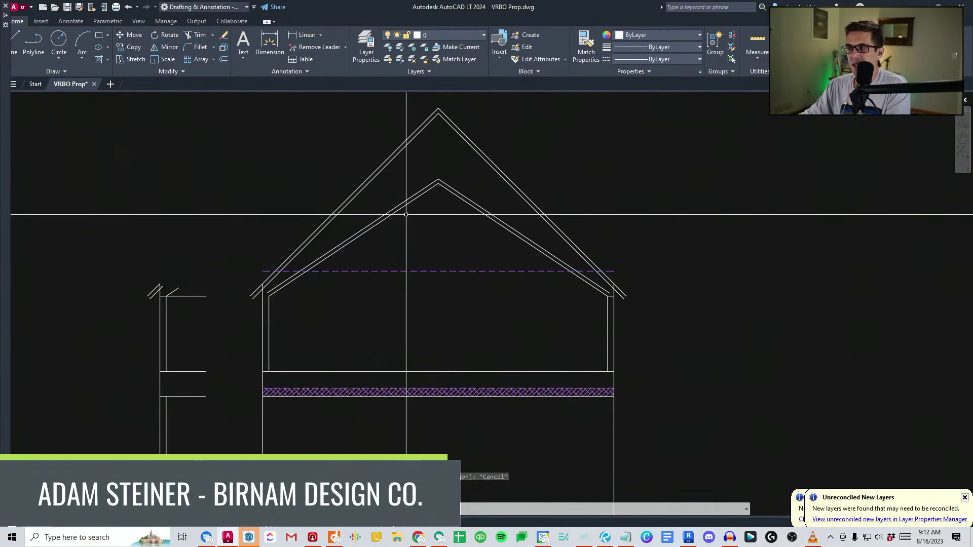
middle_drag(406, 406, 410, 345)
scroll(279, 341, up, 2)
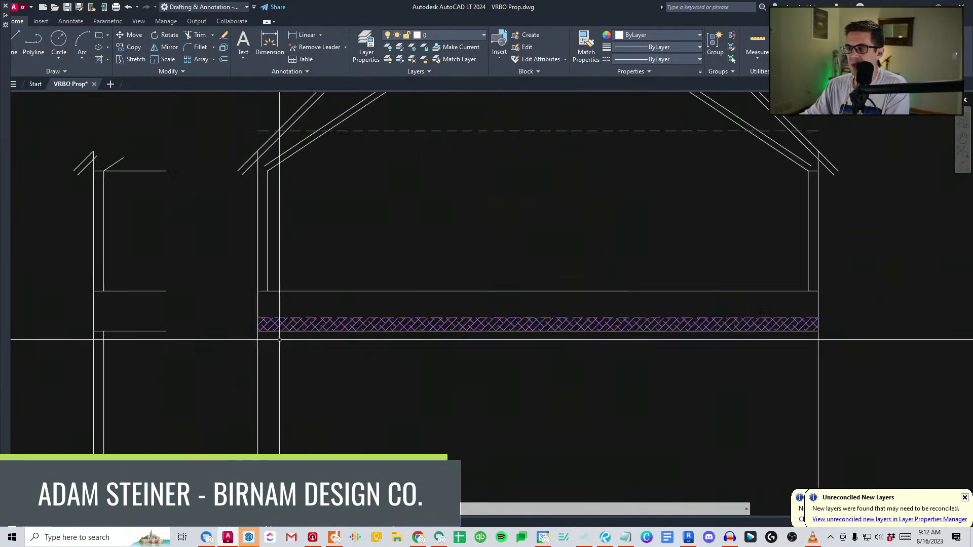
Stretch the upper edge of the hatched floor band upward by 4 inches.
middle_drag(617, 341, 497, 330)
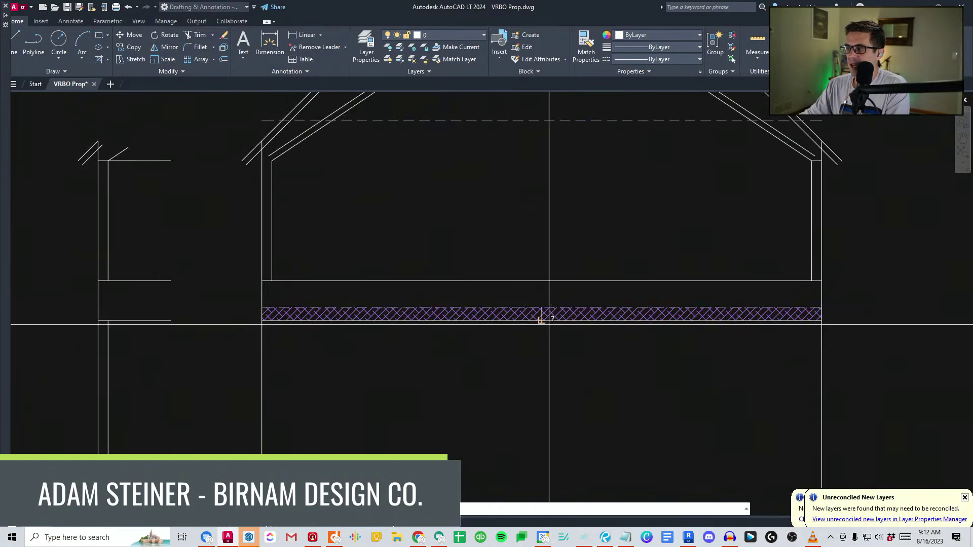
middle_drag(561, 320, 530, 327)
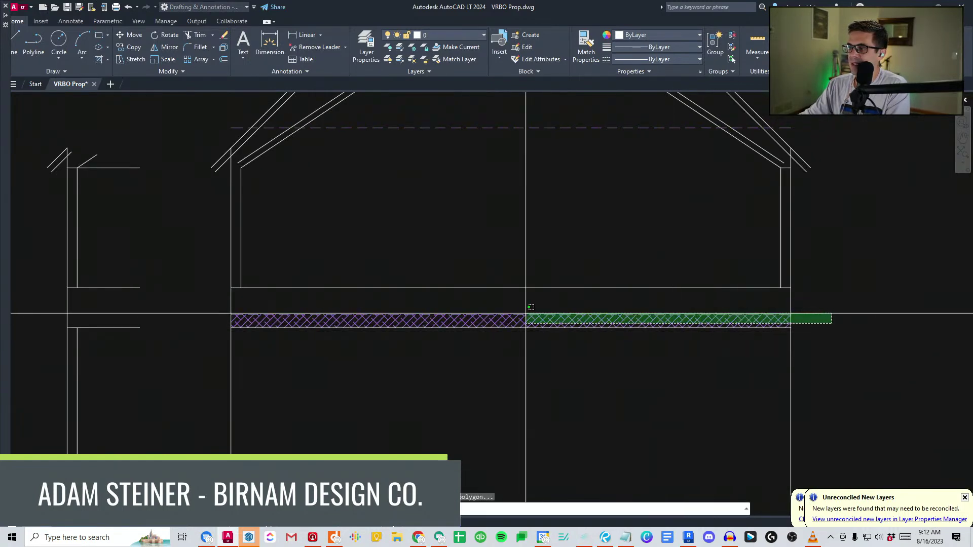
click(203, 303)
key(space)
click(218, 323)
text(4)
key(Return)
middle_drag(457, 337, 375, 334)
click(375, 335)
click(337, 219)
key(Escape)
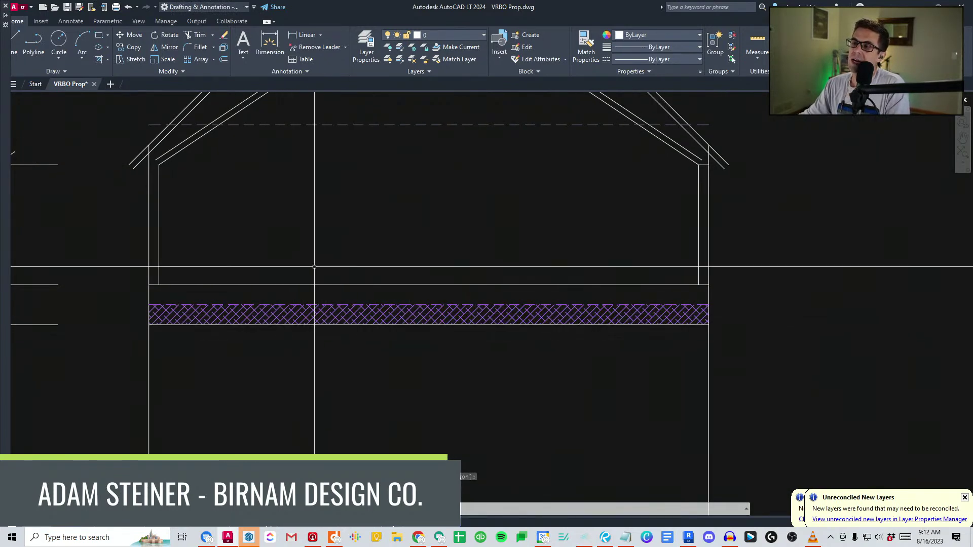
scroll(303, 313, down, 4)
middle_drag(355, 409, 355, 365)
scroll(296, 387, up, 3)
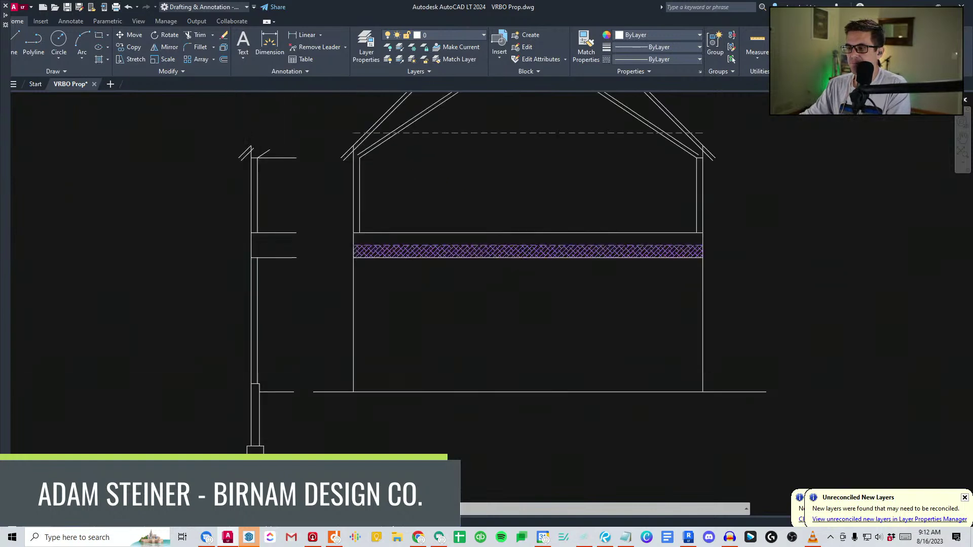
scroll(315, 424, down, 2)
mouse_move(537, 235)
middle_down()
mouse_move(532, 277)
mouse_move(484, 369)
middle_up()
scroll(485, 368, down, 2)
scroll(457, 417, down, 2)
middle_drag(474, 332, 475, 356)
scroll(366, 386, up, 5)
middle_drag(405, 373, 178, 421)
scroll(178, 421, down, 5)
click(178, 421)
key(Escape)
Copy the whole floor plan with its dimensions about 62' straight up.
middle_drag(311, 328, 465, 284)
click(335, 417)
click(453, 237)
text(co)
key(space)
click(421, 334)
scroll(377, 324, down, 2)
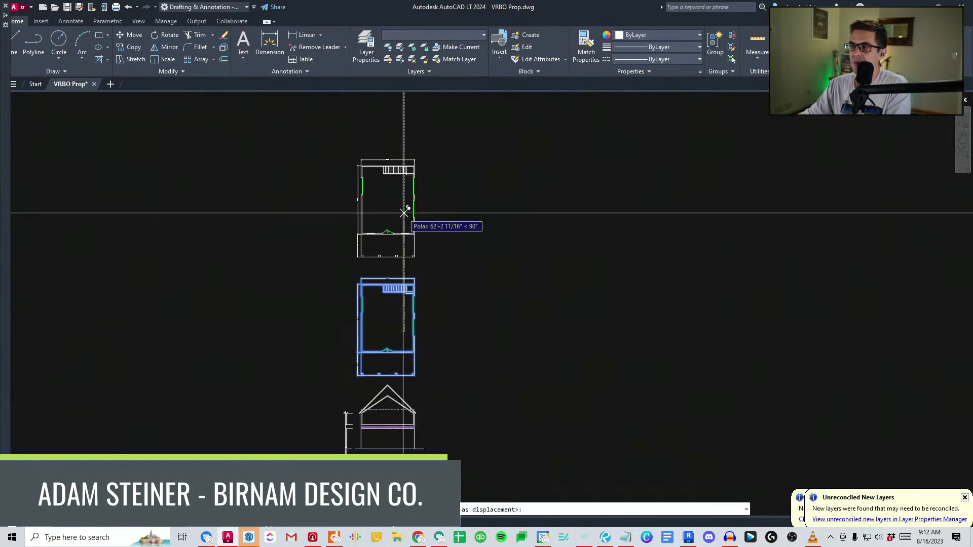
click(403, 212)
key(Escape)
Delete the green openings and the wall pieces between them from both side walls of the copied plan.
scroll(403, 217, up, 8)
scroll(502, 304, down, 6)
click(455, 351)
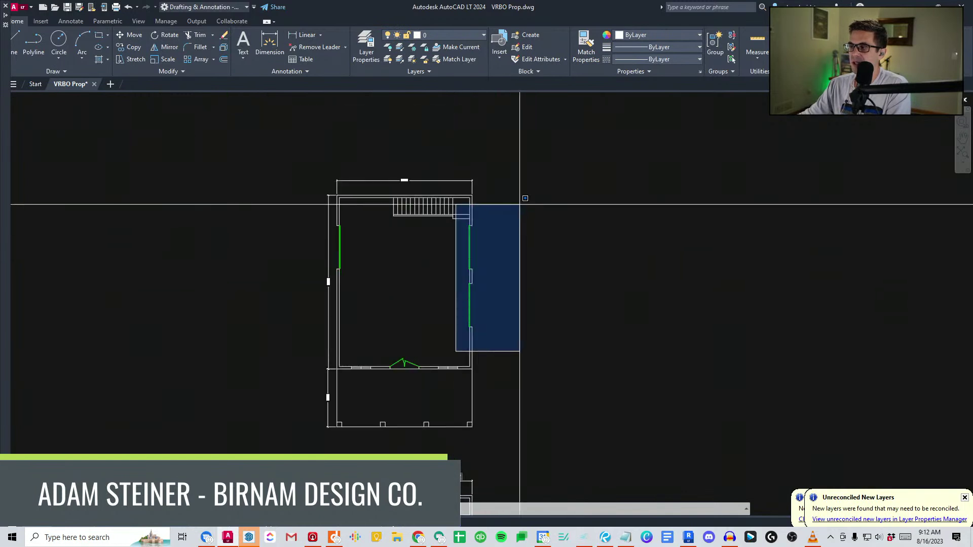
click(503, 222)
key(Delete)
middle_drag(327, 306, 345, 322)
click(343, 316)
click(365, 215)
key(Delete)
Delete the leftover wall stubs beside the rear wall on both sides of the copied plan.
click(355, 241)
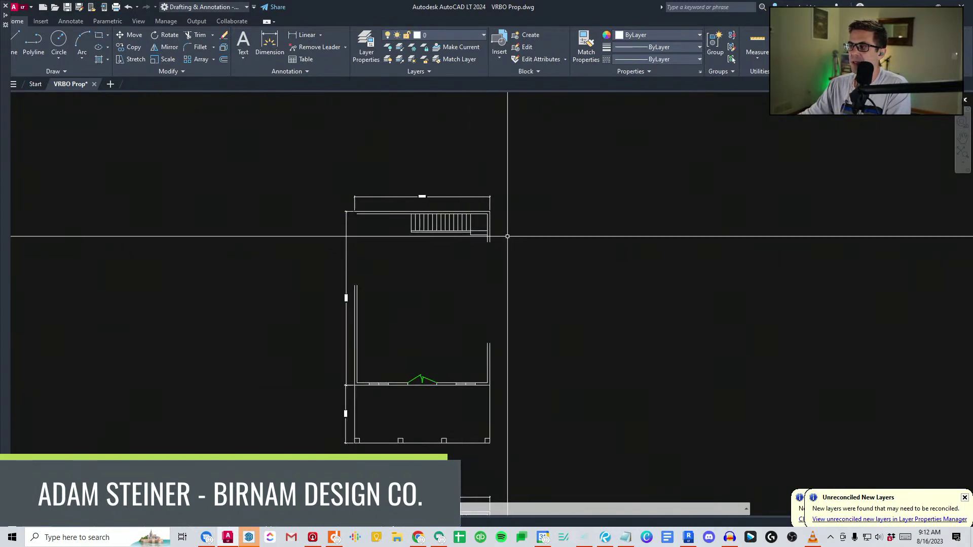
scroll(503, 241, up, 4)
click(493, 248)
click(431, 233)
key(Delete)
Extend the copied plan's remaining side wall lines to the rear wall lines.
scroll(507, 207, down, 4)
text(ex)
click(407, 201)
click(390, 178)
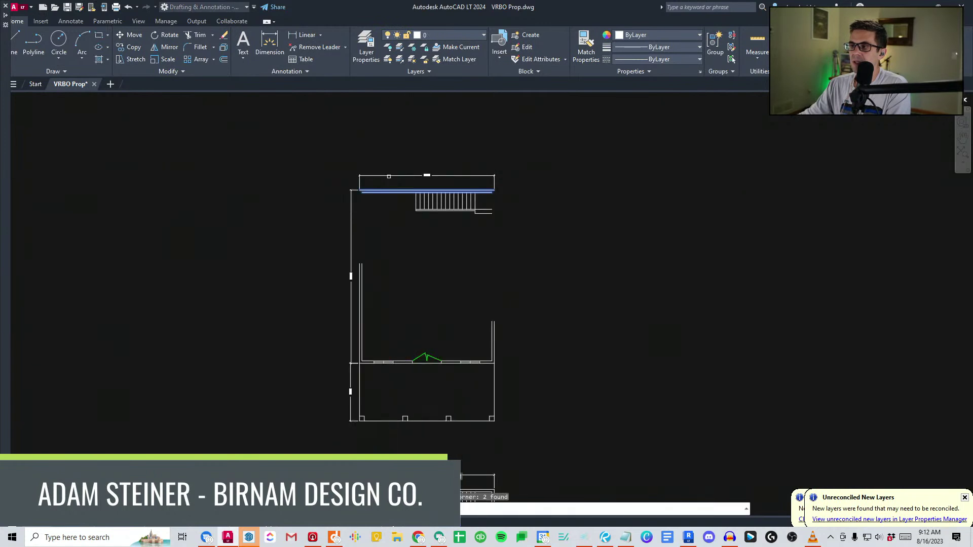
click(351, 258)
key(Escape)
Draw a line from the top of the wall section's foundation across the building section.
middle_drag(413, 342, 426, 203)
scroll(428, 228, down, 2)
scroll(438, 386, up, 4)
middle_drag(460, 431, 464, 299)
scroll(463, 378, up, 2)
middle_drag(446, 358, 445, 345)
scroll(436, 283, down, 2)
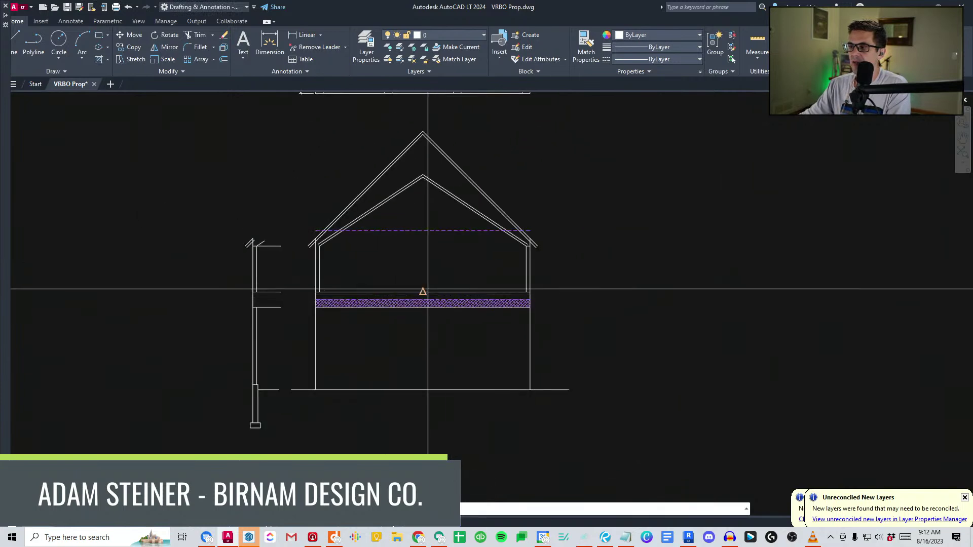
scroll(232, 382, up, 4)
scroll(302, 383, down, 4)
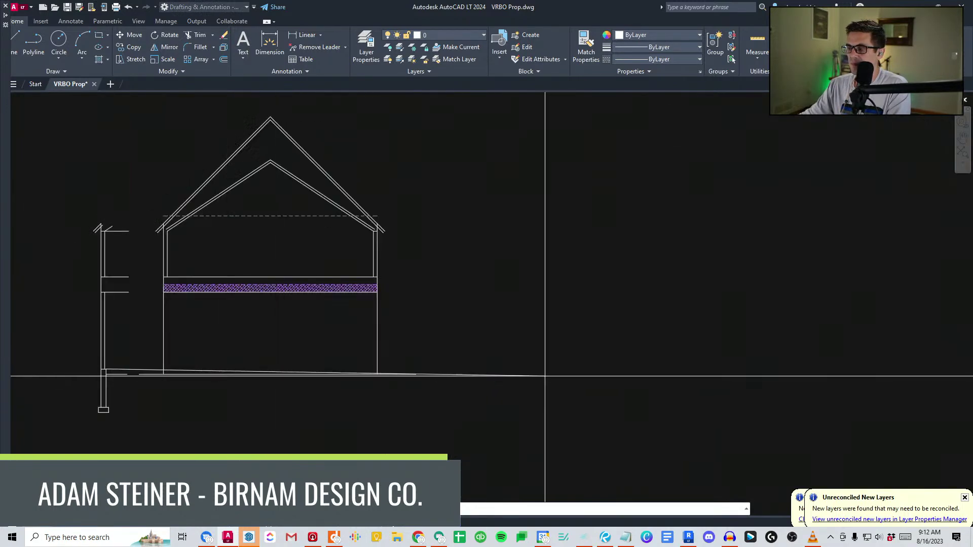
Trim the new foundation-height line to the building section's two outer walls.
middle_drag(195, 379, 372, 373)
click(372, 373)
click(312, 334)
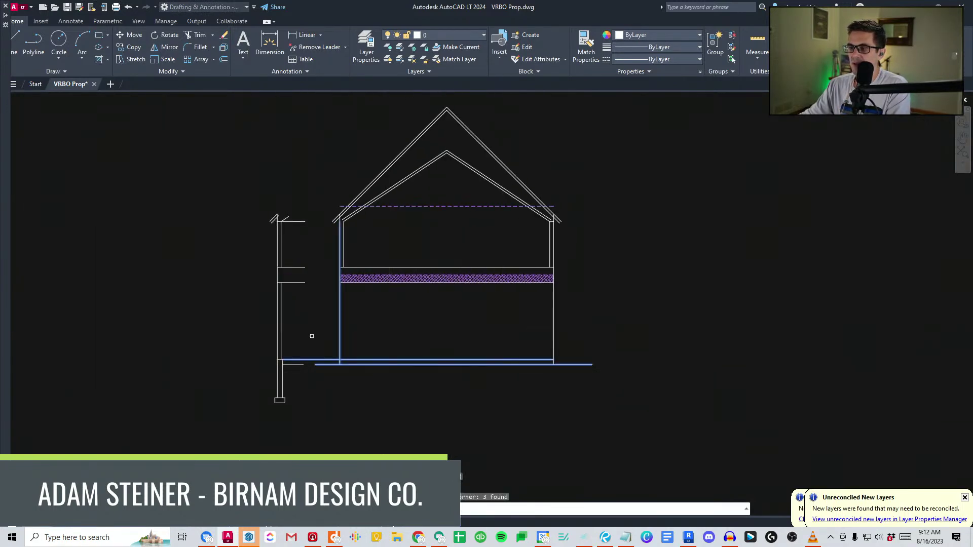
key(Return)
Move the trimmed foundation-height line down 4 inches toward the ground line.
scroll(451, 304, up, 6)
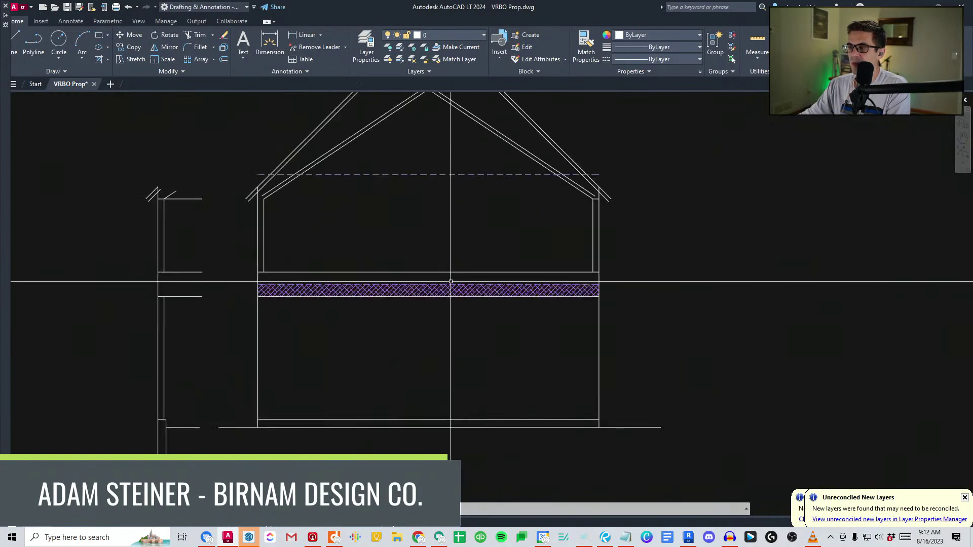
click(449, 376)
click(447, 362)
key(m)
key(space)
click(451, 301)
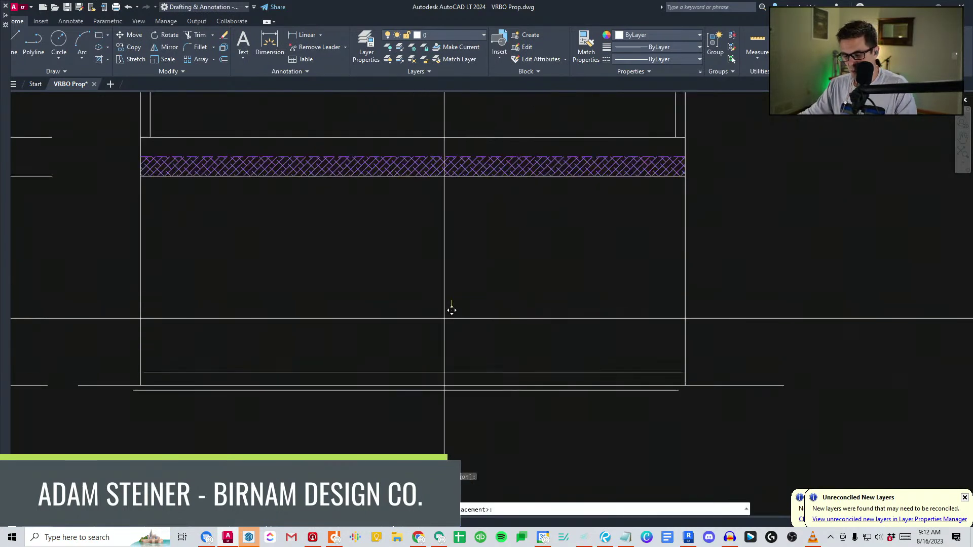
click(451, 308)
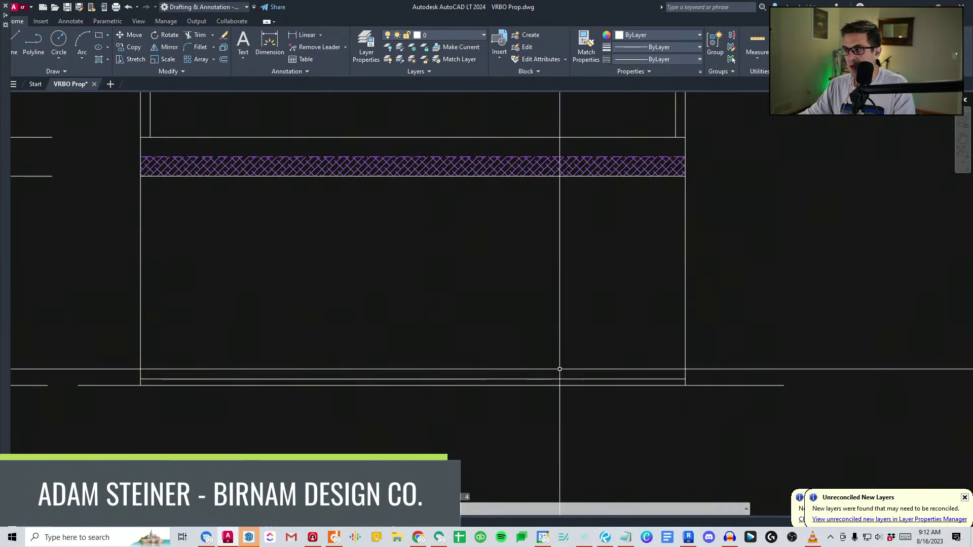
Draw a diagonal line from the slab line's right end to the midpoint of the upper floor line.
scroll(448, 385, down, 3)
key(l)
key(space)
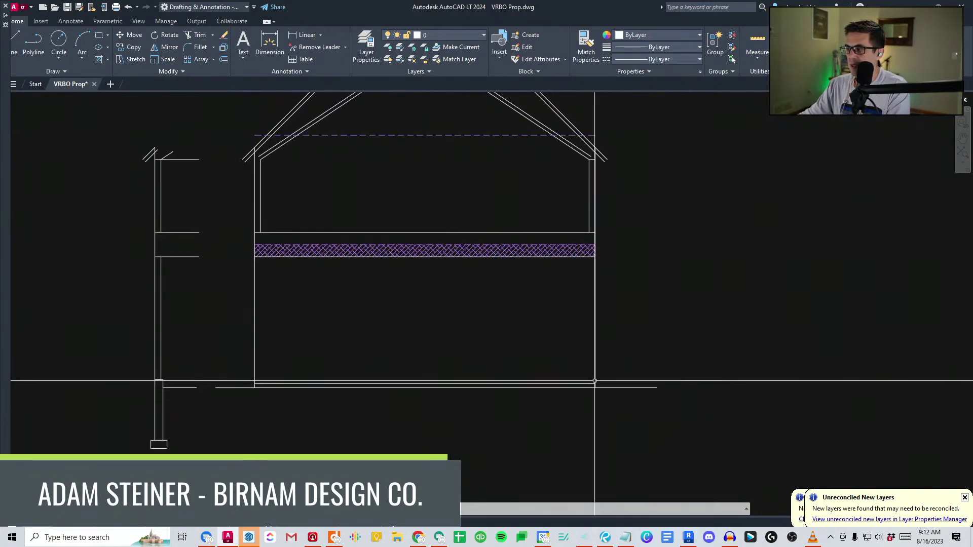
click(595, 383)
middle_drag(526, 311, 532, 317)
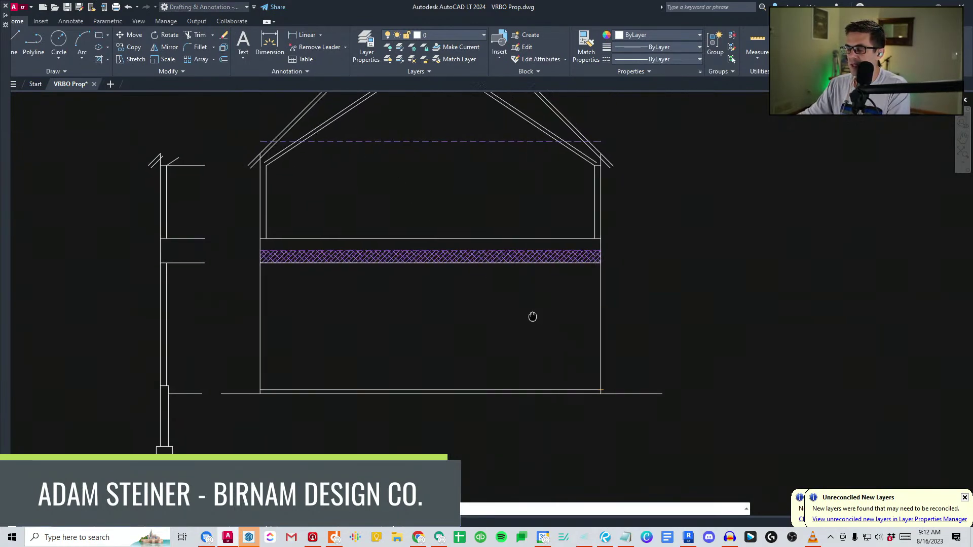
click(431, 239)
key(space)
Offset the section's upper floor line by 0.75 inch.
key(o)
key(space)
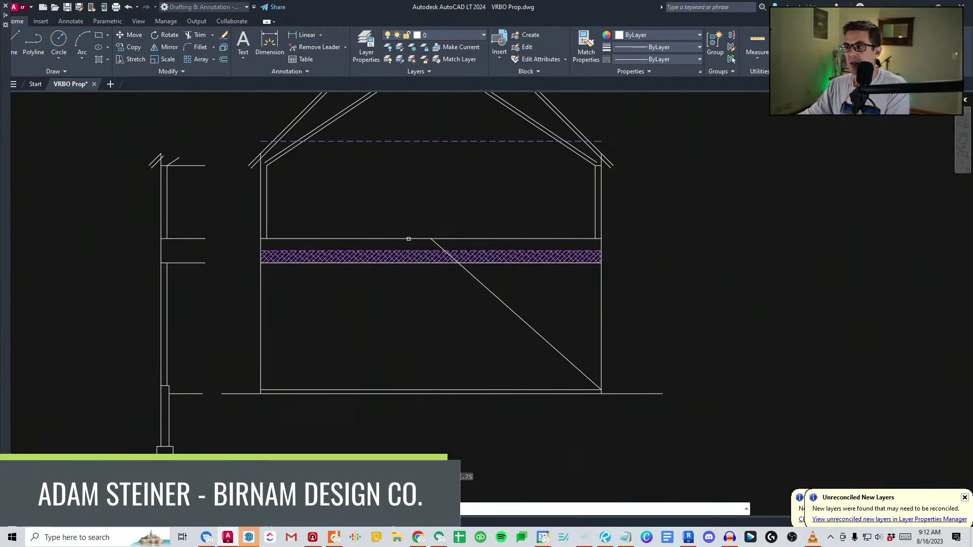
key(space)
scroll(447, 239, up, 5)
Replace the diagonal with a line from the midpoint of the offset upper floor line to the slab line's right end.
click(390, 251)
key(Delete)
key(l)
key(space)
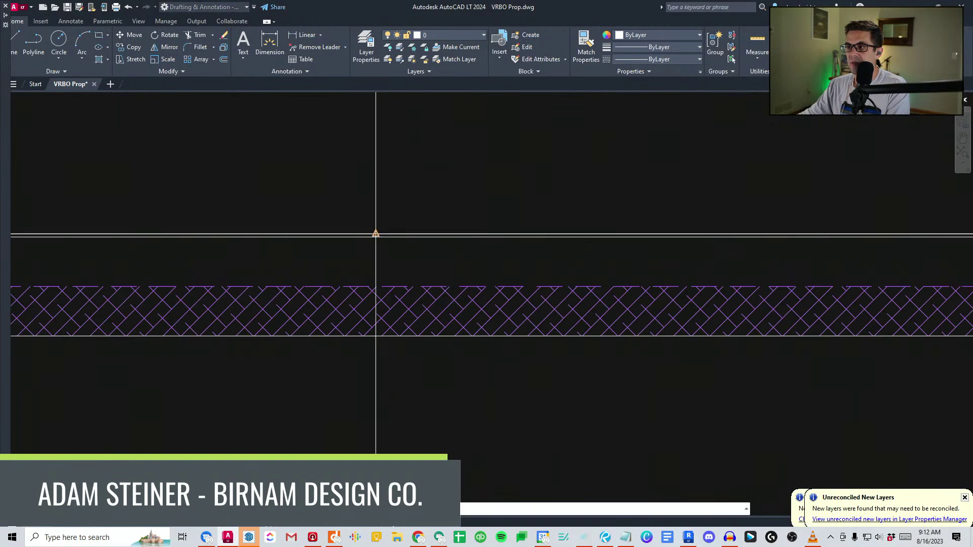
click(376, 235)
scroll(462, 187, down, 5)
middle_drag(484, 263, 463, 246)
click(588, 332)
key(space)
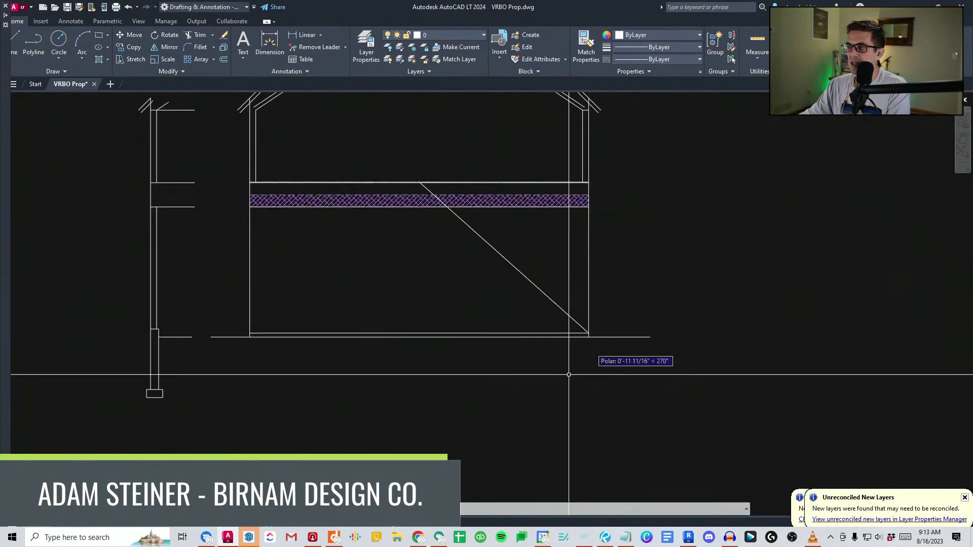
Inspect the diagonal's end at the slab line and its start at the doubled upper floor line.
scroll(561, 355, up, 4)
click(545, 348)
scroll(682, 315, down, 3)
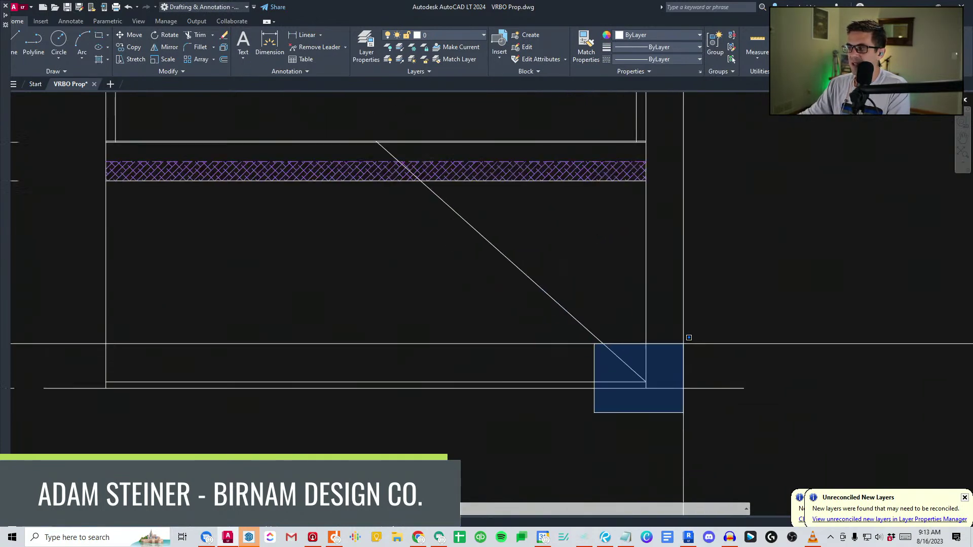
key(Escape)
middle_drag(429, 248, 441, 321)
scroll(374, 203, up, 4)
click(359, 265)
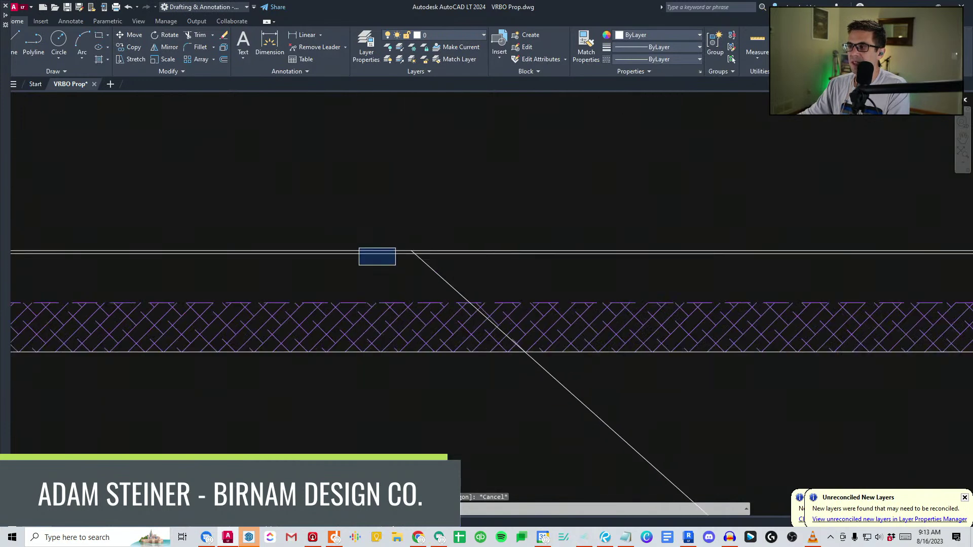
middle_drag(508, 227, 477, 310)
scroll(477, 311, down, 2)
key(Escape)
middle_drag(580, 354, 499, 262)
scroll(499, 263, down, 1)
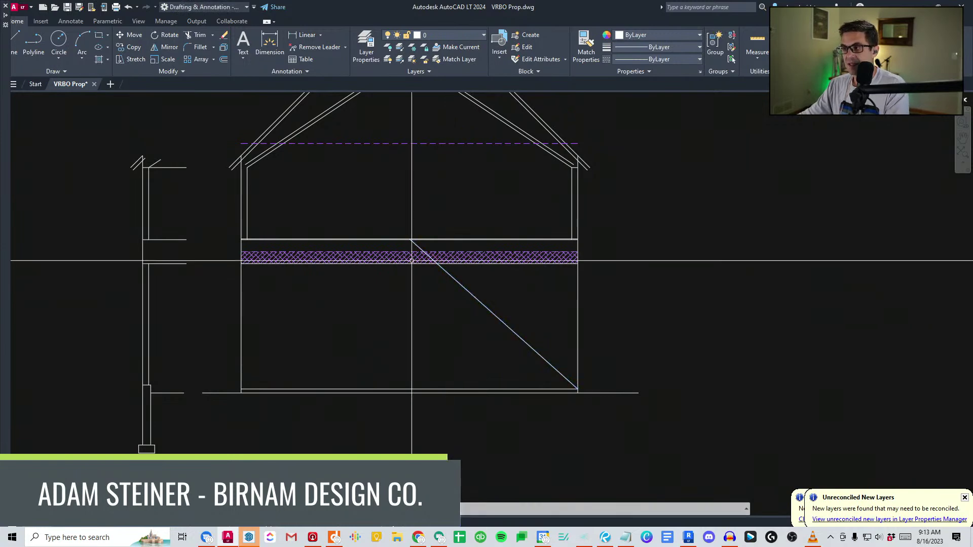
Measure the distance between the diagonal's lowest division point and its end at the slab corner.
scroll(507, 304, up, 5)
text(di)
key(space)
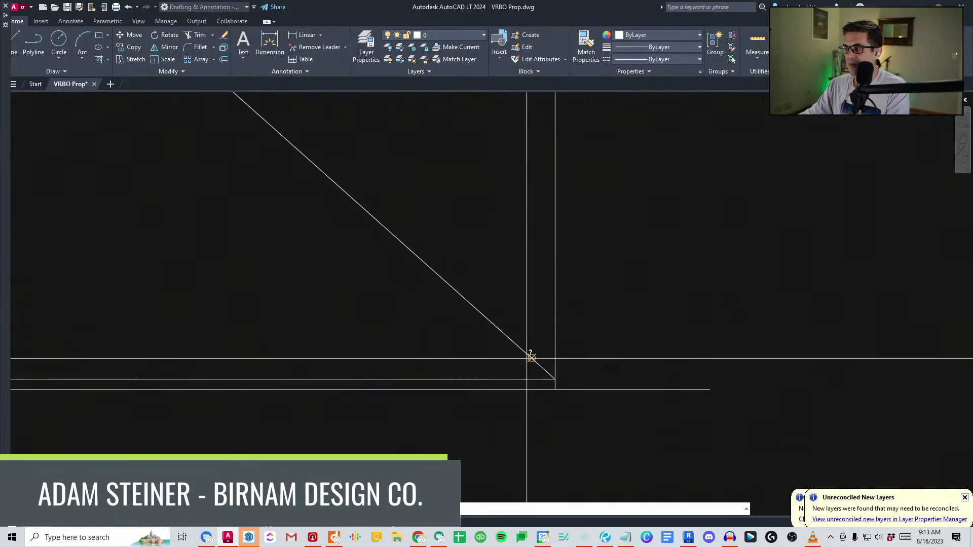
double_click(552, 378)
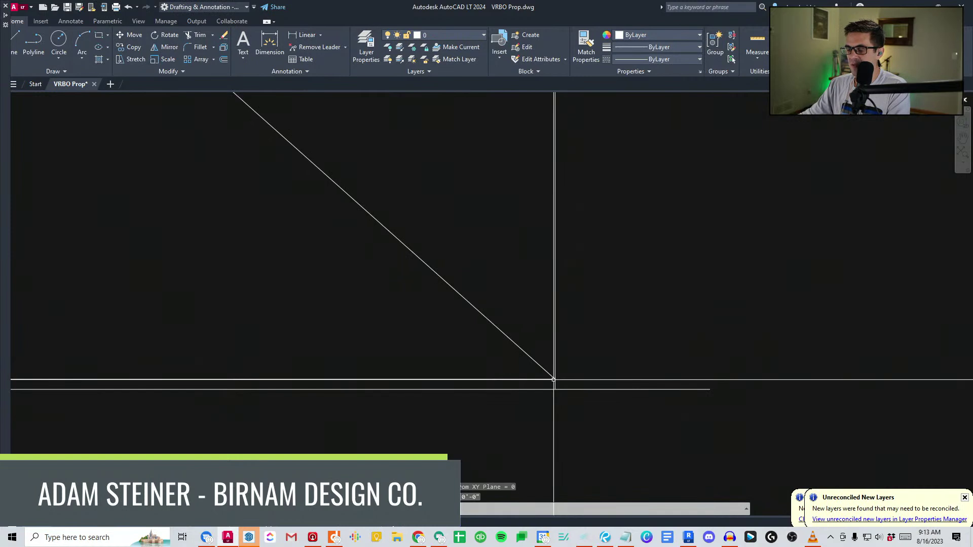
key(space)
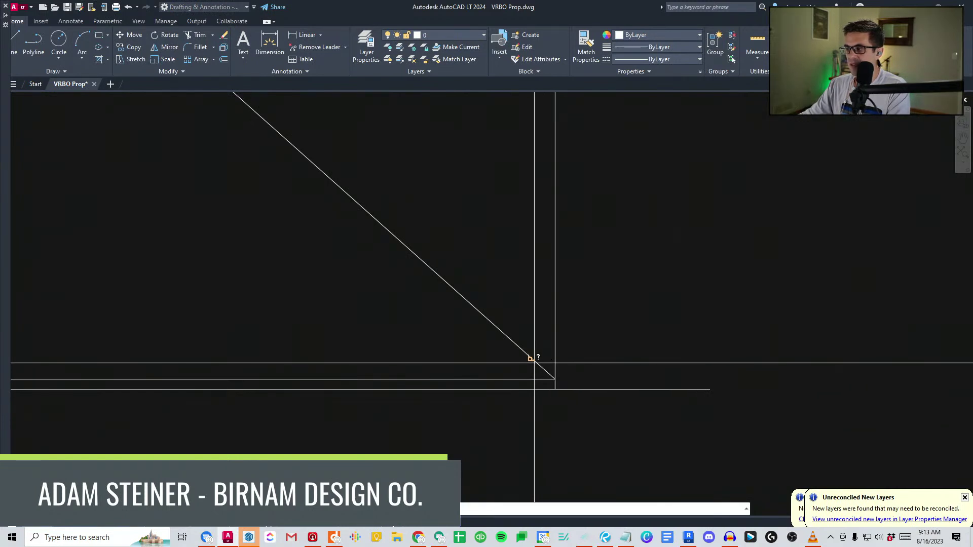
click(531, 358)
click(553, 378)
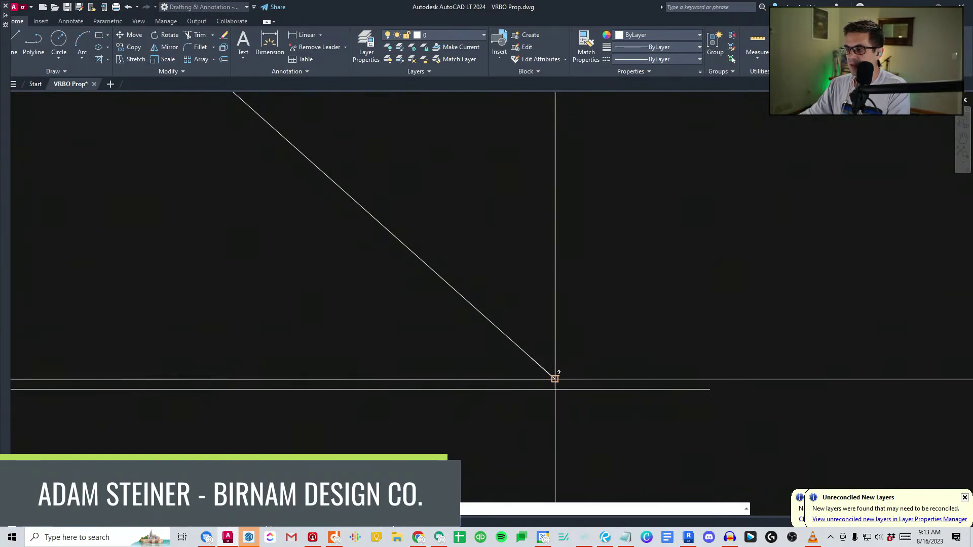
middle_drag(546, 368, 560, 373)
scroll(543, 367, down, 4)
Delete the division points along the diagonal and start dividing it again with the Divide command.
click(431, 400)
click(601, 287)
key(Delete)
click(382, 347)
click(514, 194)
key(Delete)
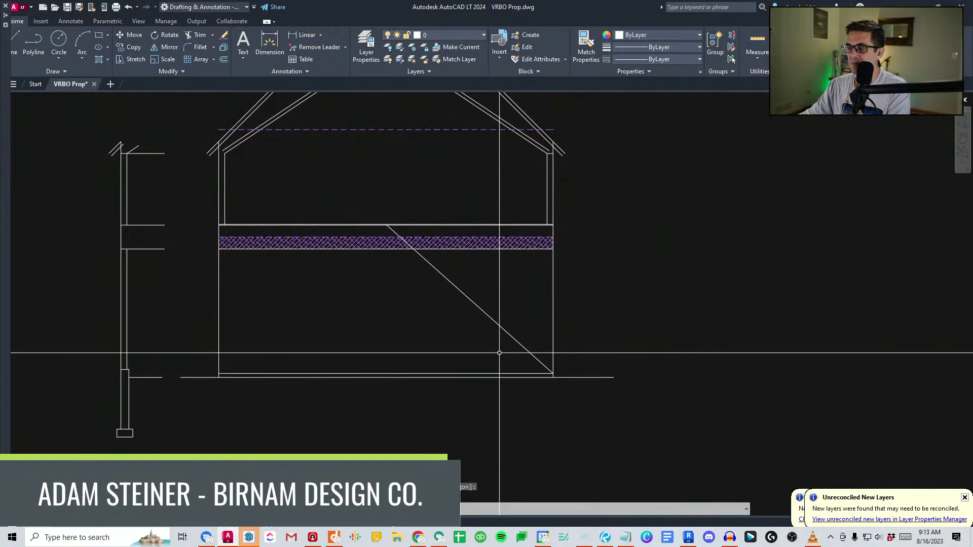
text(div)
key(space)
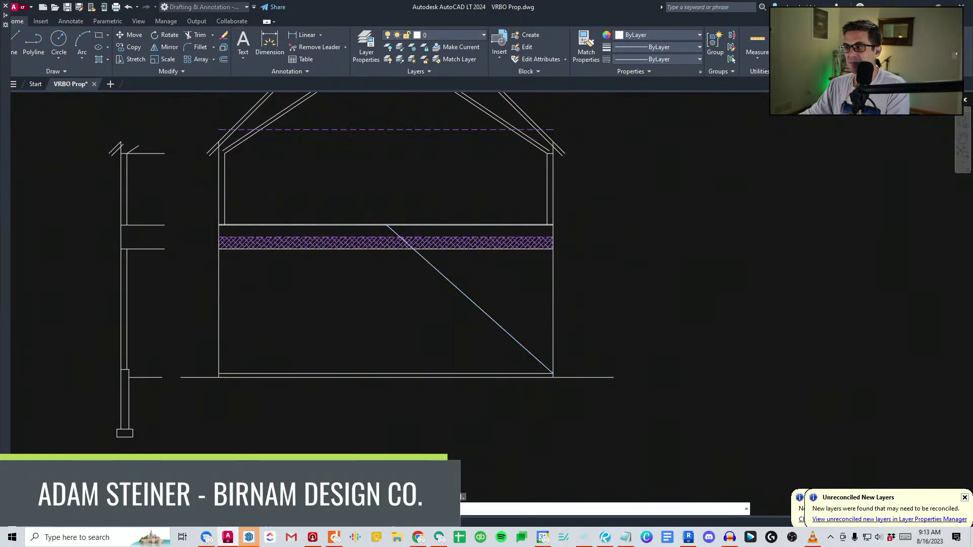
Measure from the slab corner up the diagonal to check the spacing of its new divisions.
scroll(549, 371, up, 9)
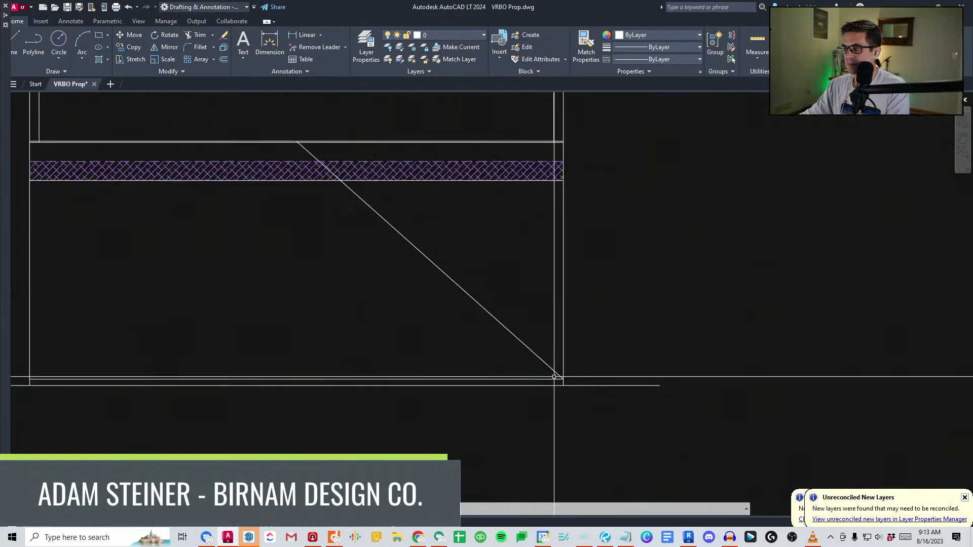
text(di)
key(space)
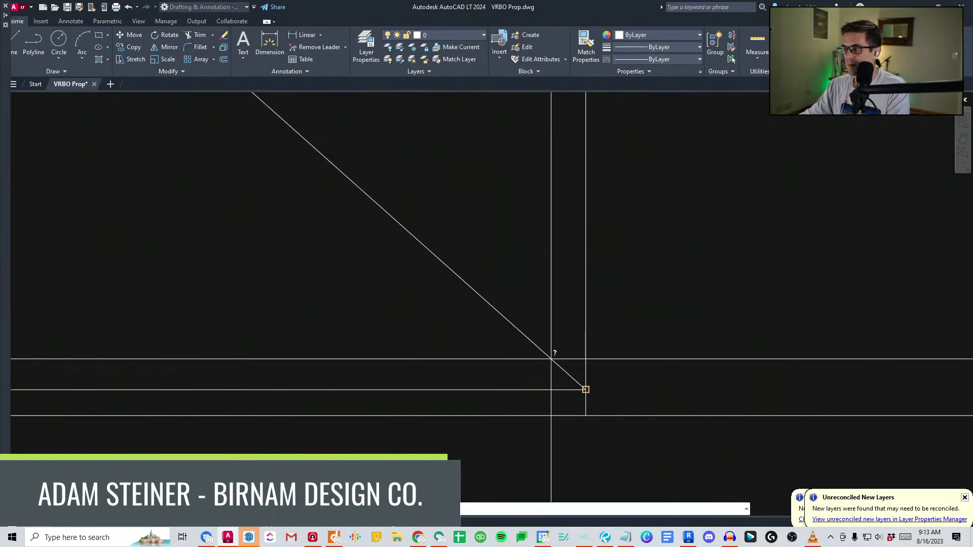
key(Return)
scroll(477, 382, up, 3)
Select the second set of division points along the diagonal and clear them.
click(485, 411)
click(846, 237)
scroll(521, 387, down, 5)
click(330, 388)
click(603, 255)
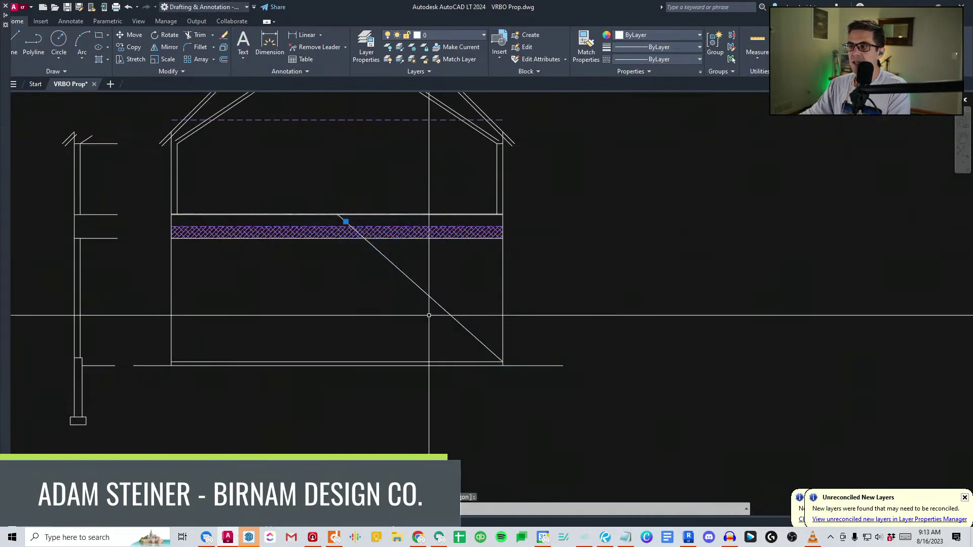
Check the diagonal's revised division spacing with a distance measurement at the slab corner.
key(space)
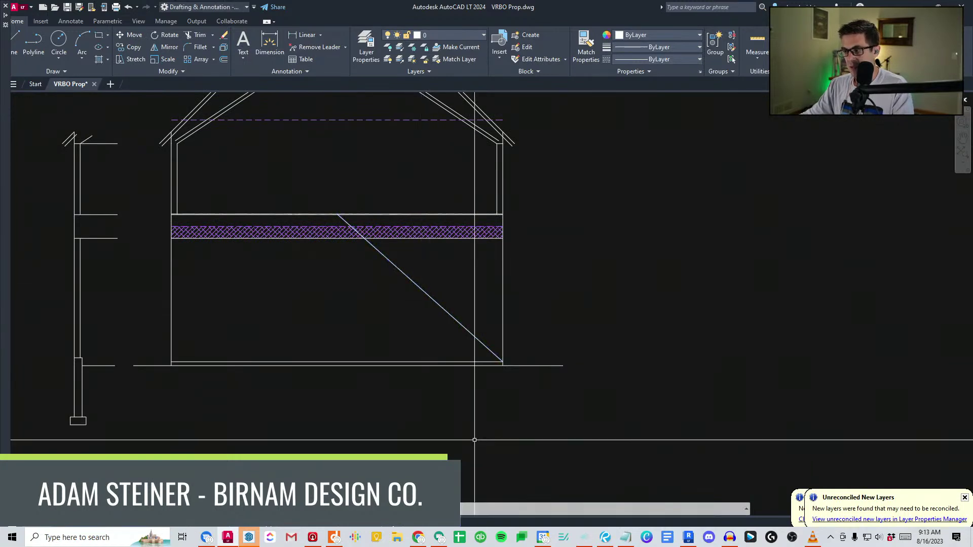
scroll(487, 359, up, 5)
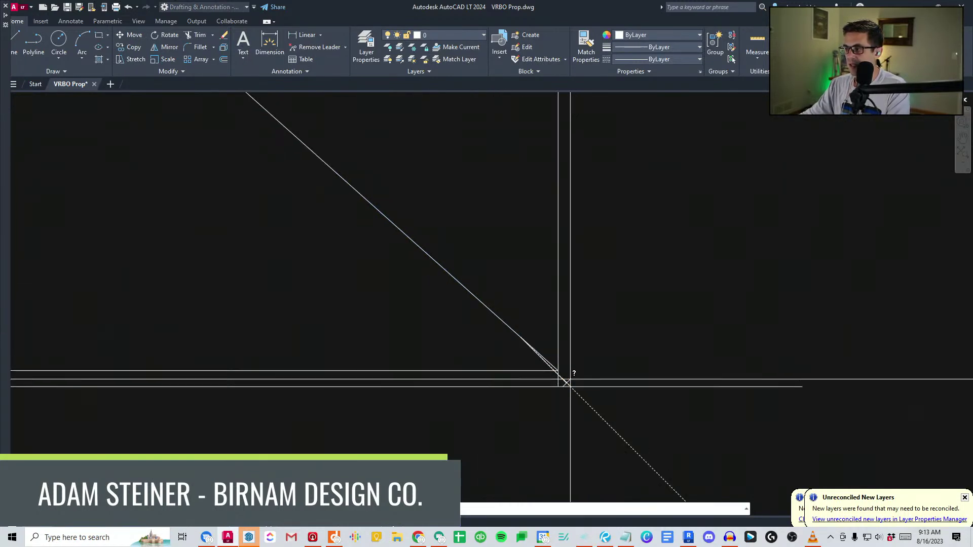
click(554, 370)
Divide the diagonal once more and measure the segment next to the slab corner.
scroll(555, 370, down, 5)
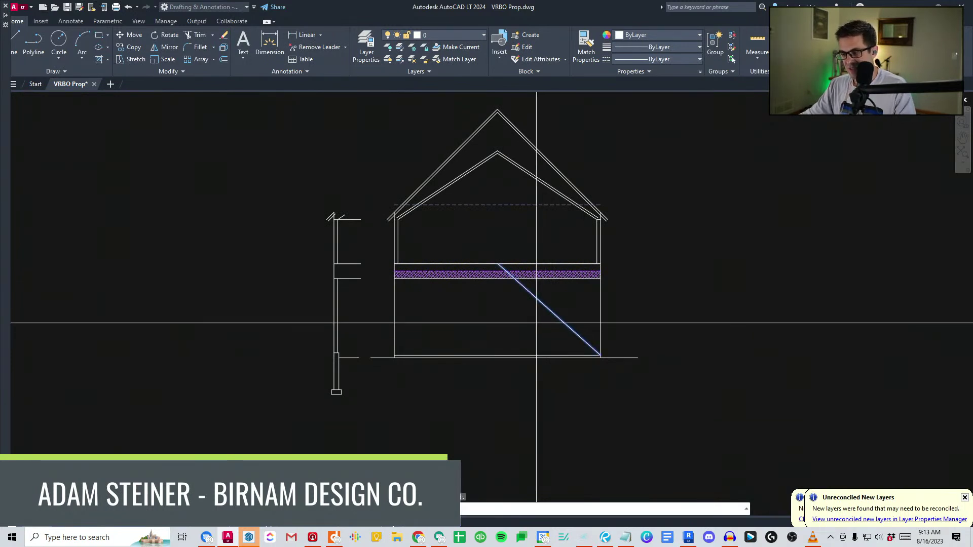
scroll(595, 352, up, 6)
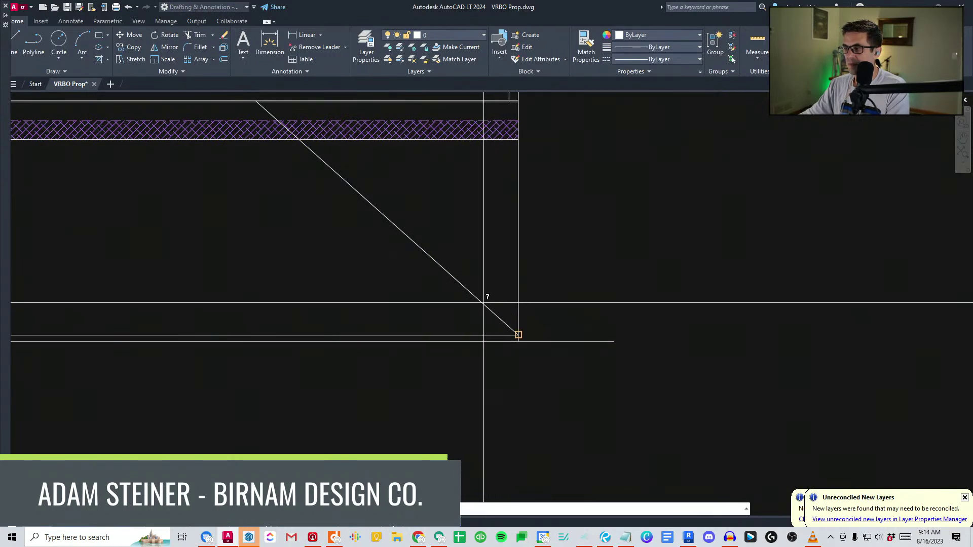
click(504, 323)
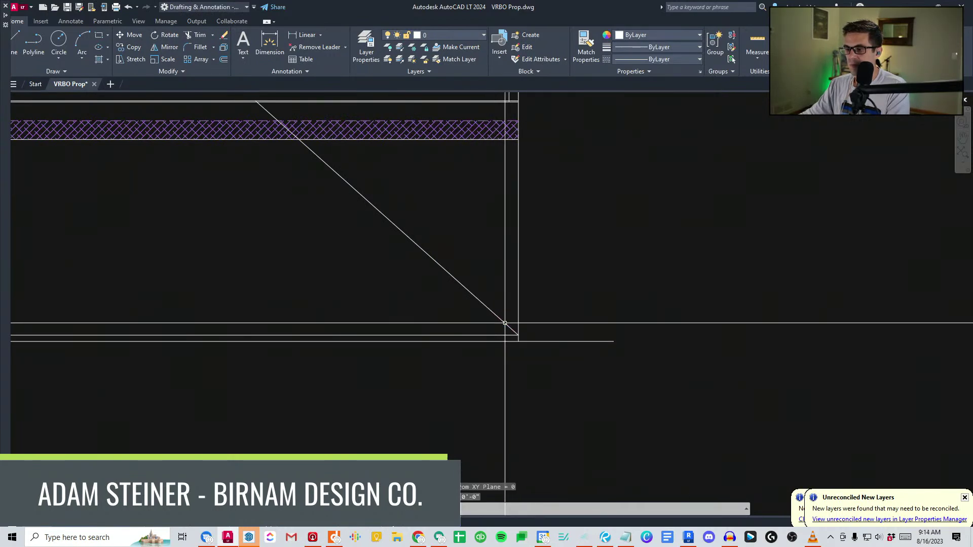
scroll(504, 323, down, 5)
middle_drag(502, 325, 534, 344)
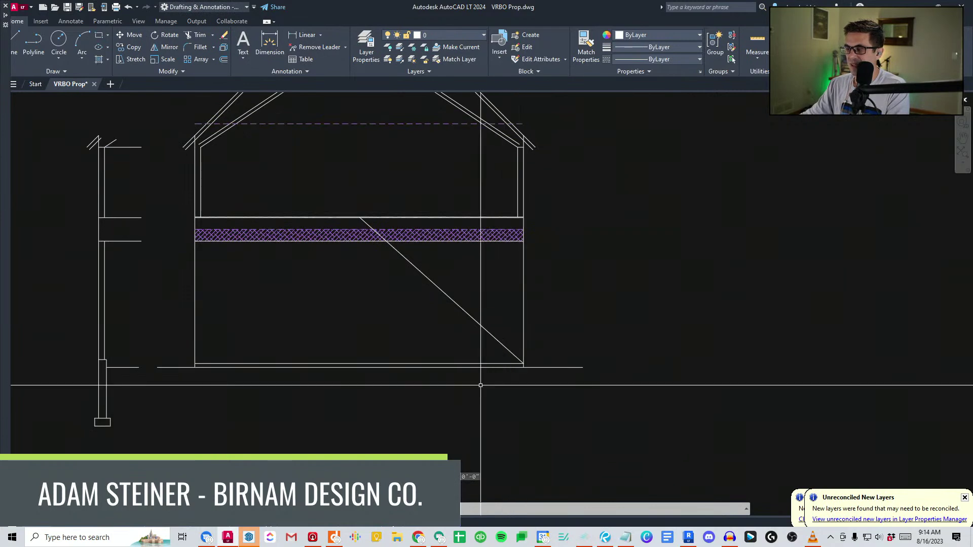
Remove the existing division points from the diagonal and retry dividing it into equal segments.
click(539, 274)
key(Escape)
middle_drag(463, 310, 487, 349)
click(328, 378)
click(449, 257)
key(Delete)
scroll(487, 439, up, 2)
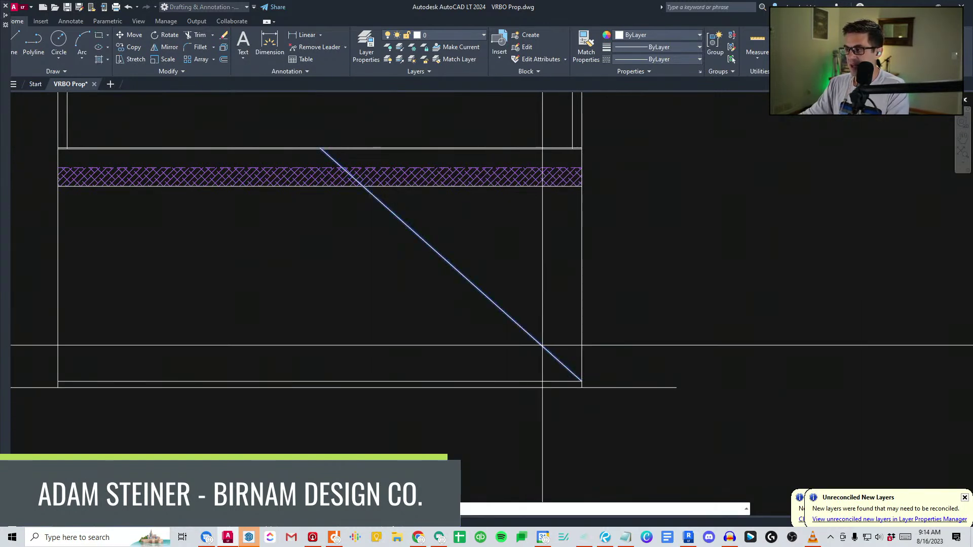
click(515, 326)
key(Delete)
Delete the diagonal line and its remaining division points from the building section.
scroll(413, 350, down, 2)
click(326, 412)
click(487, 202)
key(Delete)
click(466, 431)
click(526, 319)
key(Delete)
Count the tread lines of the stair in the garage-level plan, leaving the stair unchanged.
scroll(524, 317, down, 5)
middle_drag(495, 200, 475, 389)
scroll(475, 390, up, 5)
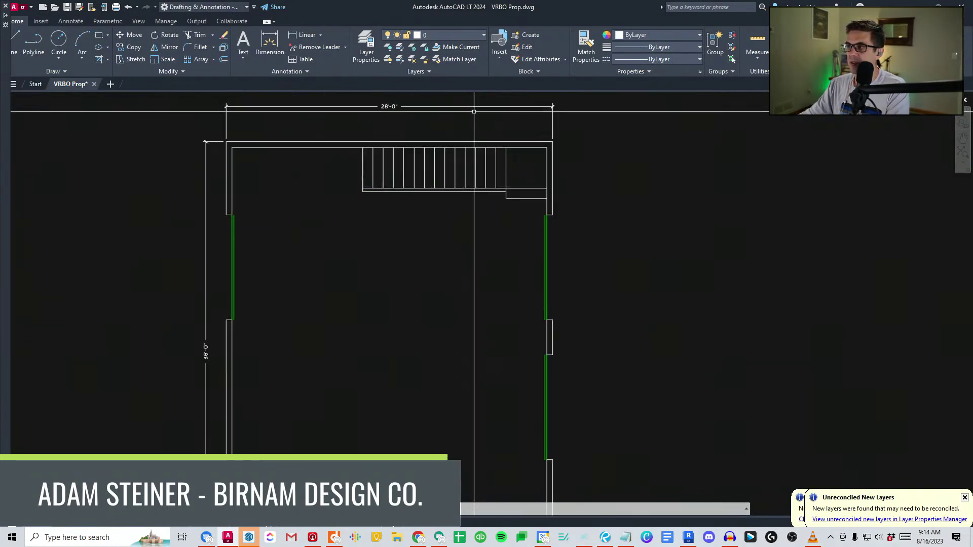
middle_drag(535, 303, 545, 314)
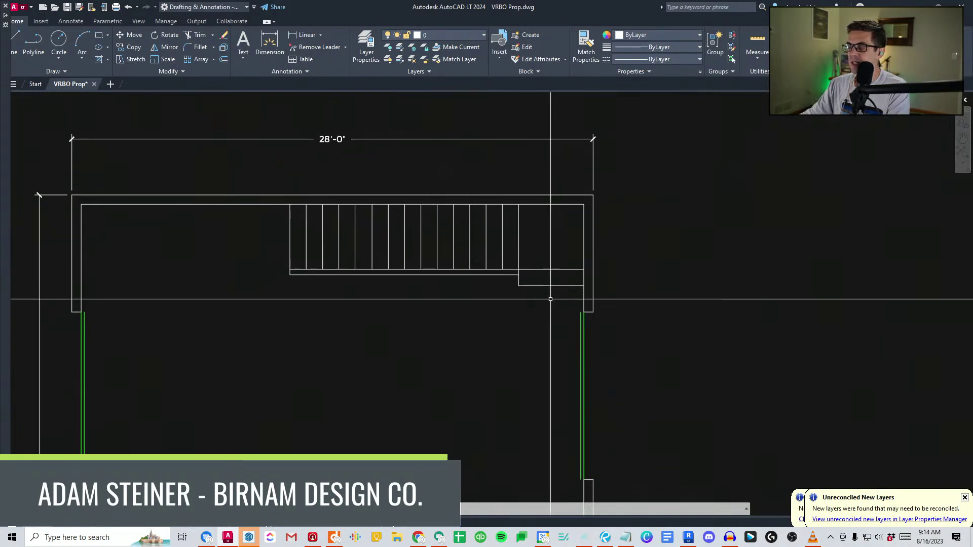
click(539, 298)
click(509, 225)
click(504, 242)
click(443, 231)
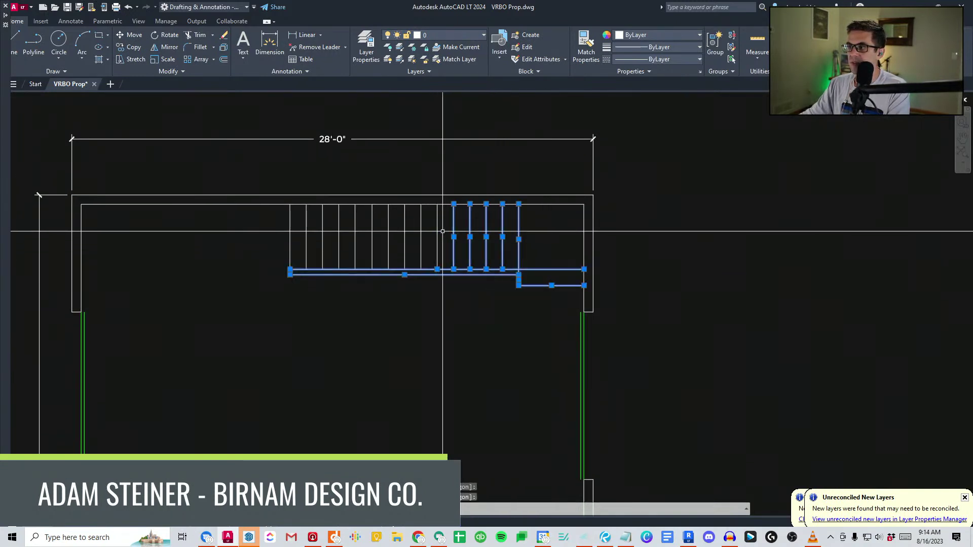
click(384, 212)
click(318, 235)
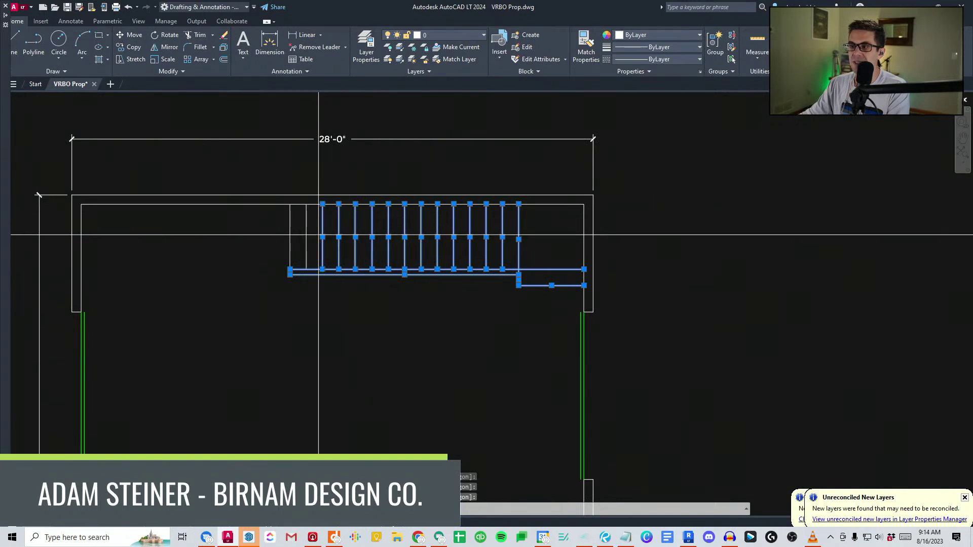
key(Escape)
scroll(438, 339, down, 6)
middle_drag(441, 217, 460, 383)
scroll(441, 180, up, 6)
click(419, 245)
click(373, 225)
text(co)
key(Return)
key(Escape)
text(o)
key(Return)
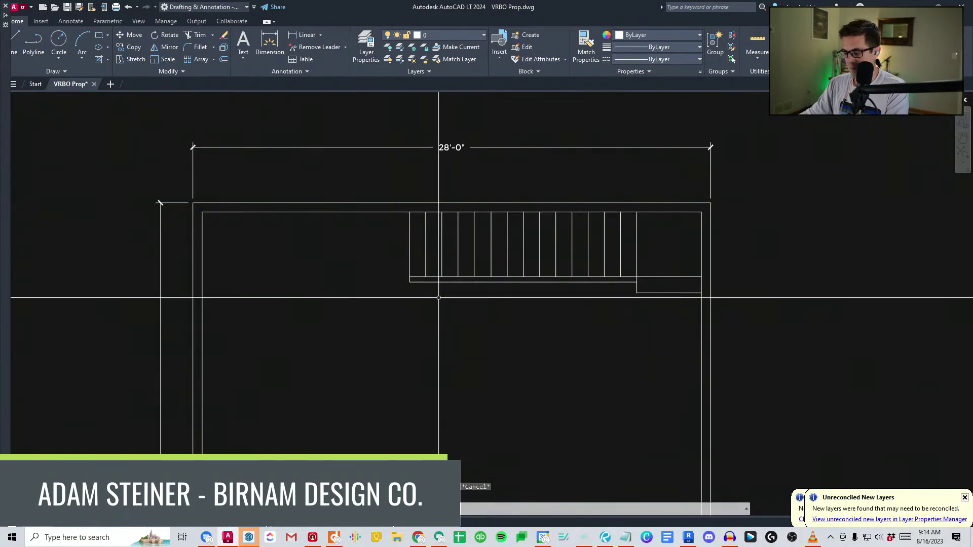
text(4)
key(Return)
text(2)
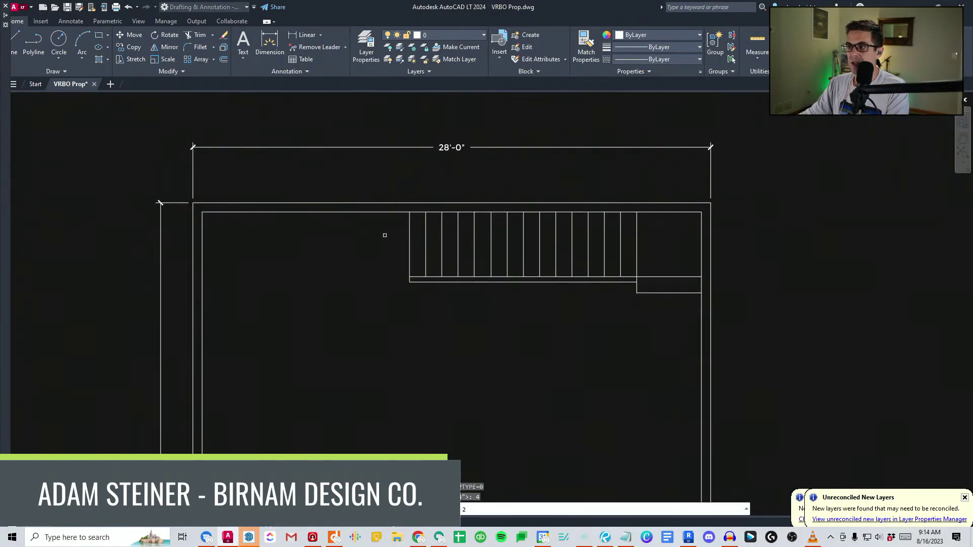
key(Escape)
Copy the end riser line of the upper-floor plan's stair one tread width outward to add a tread.
click(416, 254)
click(366, 229)
text(co)
key(Return)
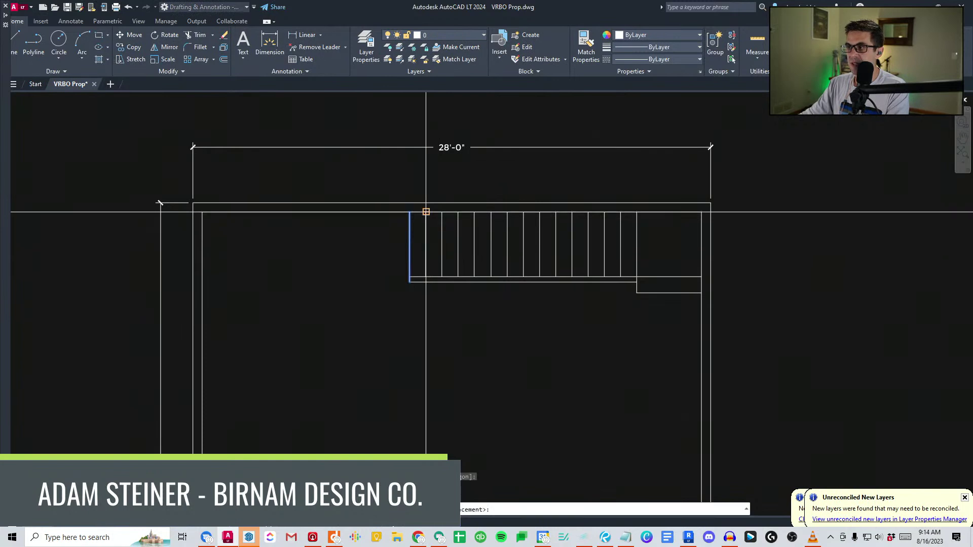
click(409, 212)
key(Escape)
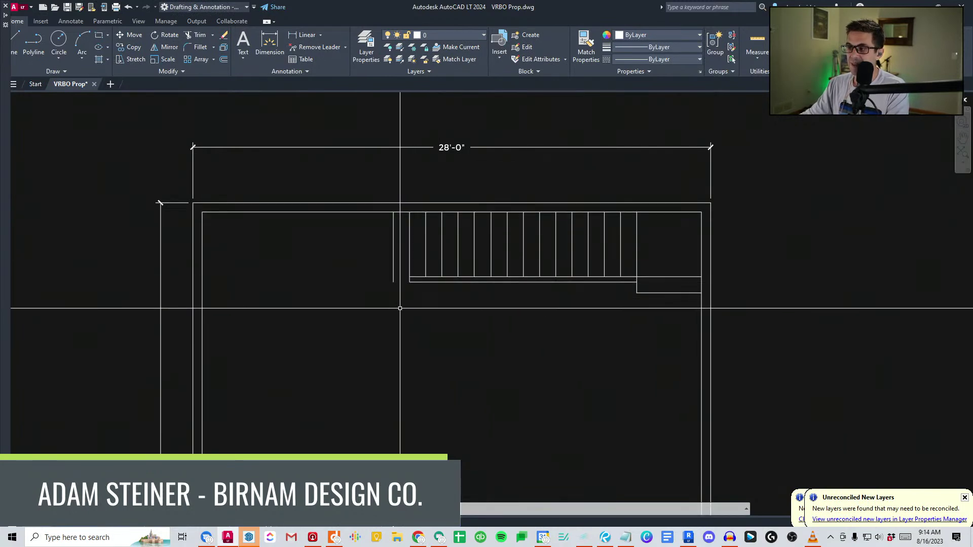
middle_drag(462, 236, 485, 255)
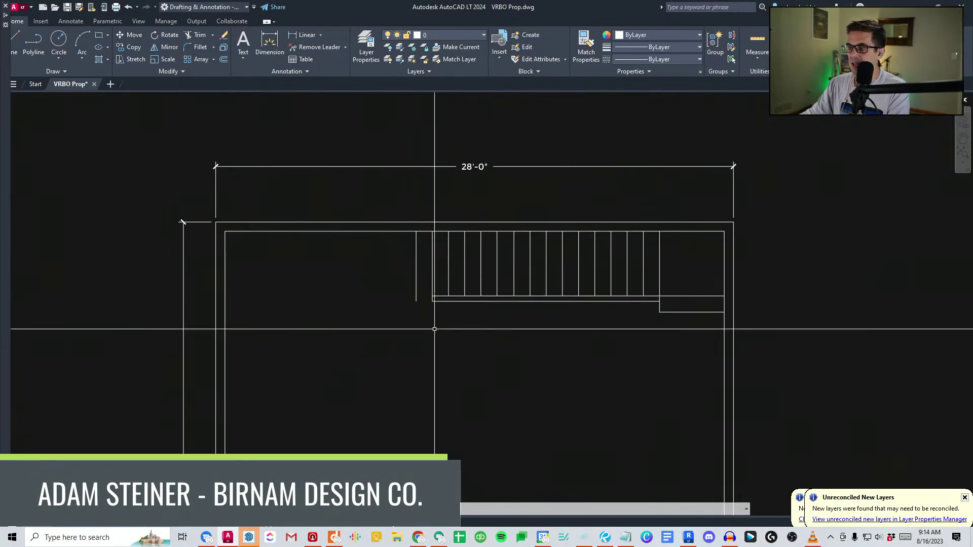
Offset the added riser line 42 inches away from the stair to mark the landing depth.
text(42)
key(Return)
click(416, 249)
click(405, 284)
Extend the stair's inner edge line to the landing line and its outer edge line to the added riser.
text(ex)
key(Return)
click(361, 273)
click(342, 259)
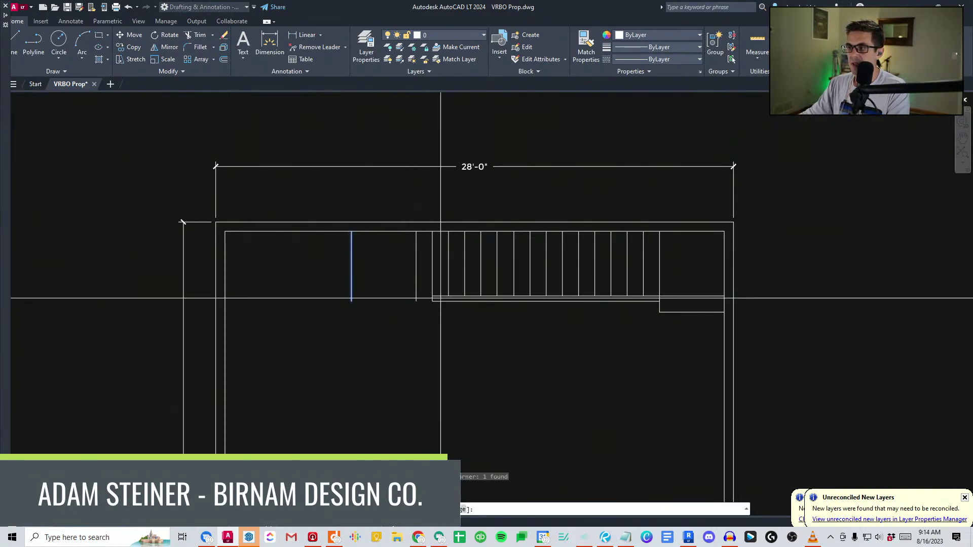
key(Escape)
scroll(418, 319, up, 3)
key(Return)
click(427, 287)
click(378, 237)
key(Return)
click(496, 280)
click(476, 270)
Trim the former end riser back to the stair's inner edge line.
key(Return)
key(Return)
click(449, 257)
key(Return)
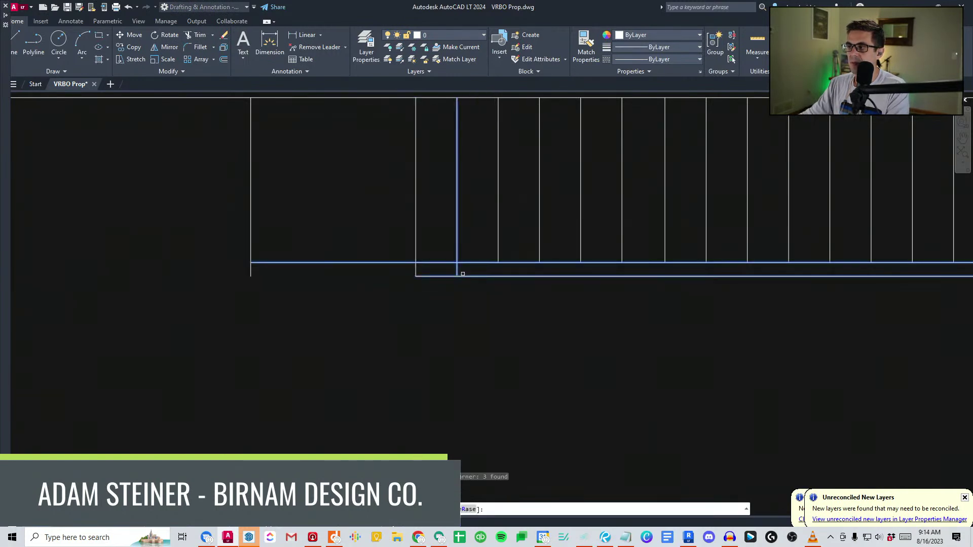
key(Escape)
scroll(397, 276, down, 4)
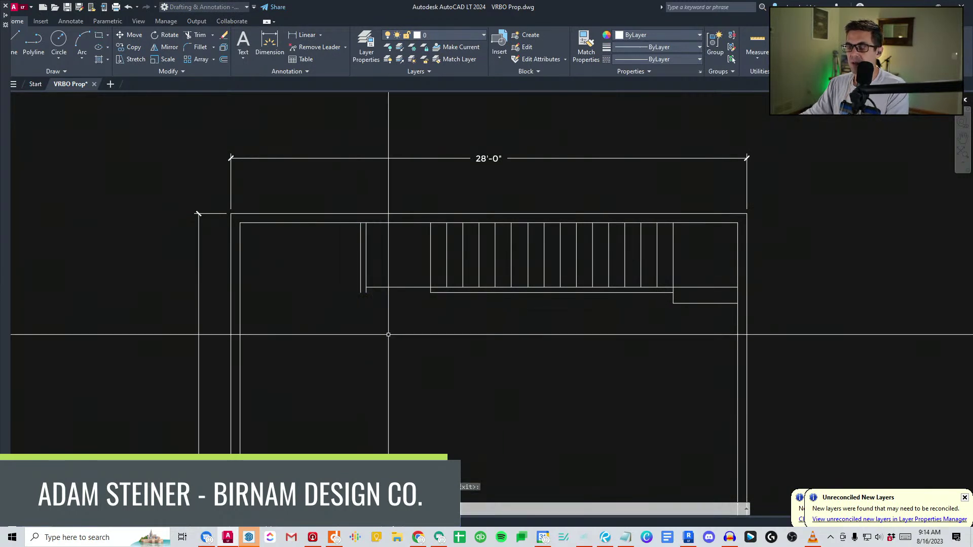
Project a vertical line from the landing wall in the upper-floor plan down through the building section.
scroll(397, 264, down, 3)
click(398, 267)
middle_drag(410, 384, 446, 156)
scroll(411, 400, down, 6)
middle_drag(432, 228, 422, 132)
scroll(438, 446, up, 2)
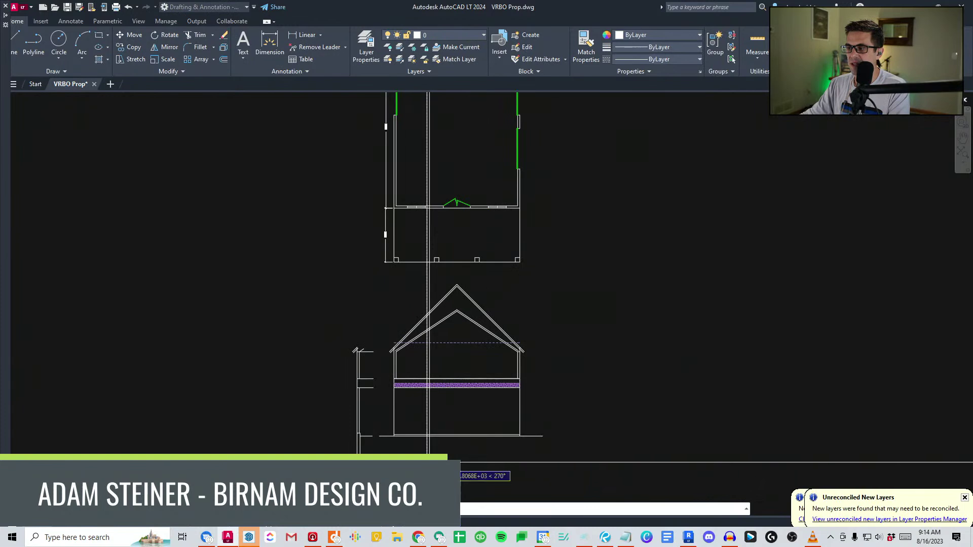
scroll(428, 354, up, 6)
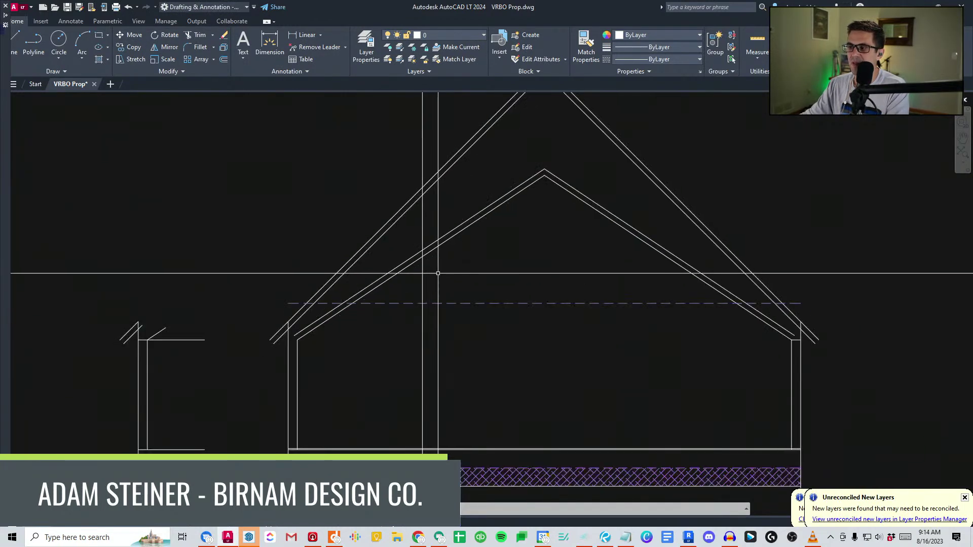
click(423, 449)
Delete the vertical projection line running between the upper-floor plan and the section.
middle_drag(448, 349, 439, 405)
scroll(438, 406, down, 5)
middle_drag(437, 286, 431, 382)
key(Delete)
Review the upper-floor plan, including the extended stair, the landing walls and the open room around them.
scroll(369, 381, down, 2)
middle_drag(429, 220, 450, 319)
scroll(459, 276, up, 4)
scroll(459, 276, down, 4)
middle_drag(480, 219, 491, 363)
middle_drag(437, 118, 426, 206)
scroll(426, 206, up, 5)
scroll(422, 255, down, 1)
mouse_move(430, 278)
middle_down()
mouse_move(411, 216)
mouse_move(420, 157)
mouse_move(416, 222)
middle_up()
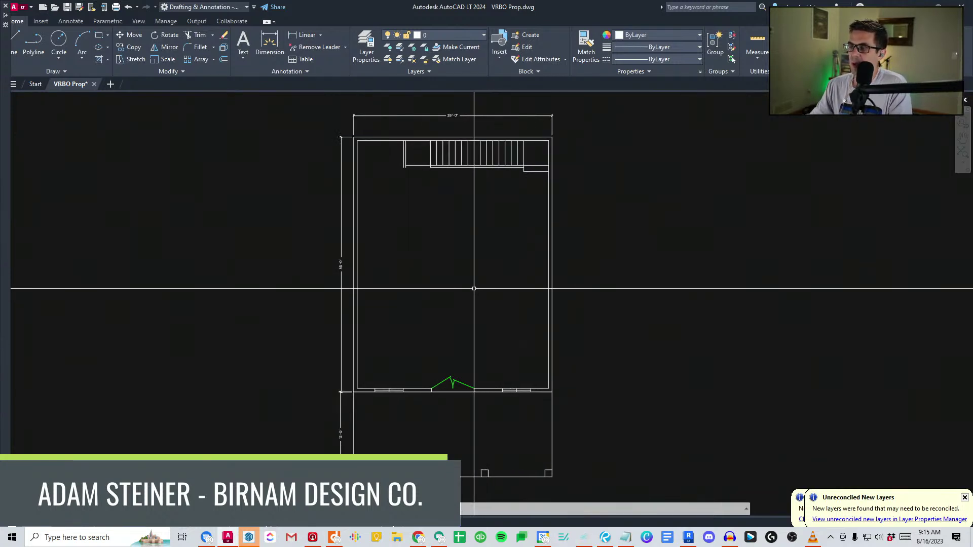
middle_drag(507, 293, 494, 289)
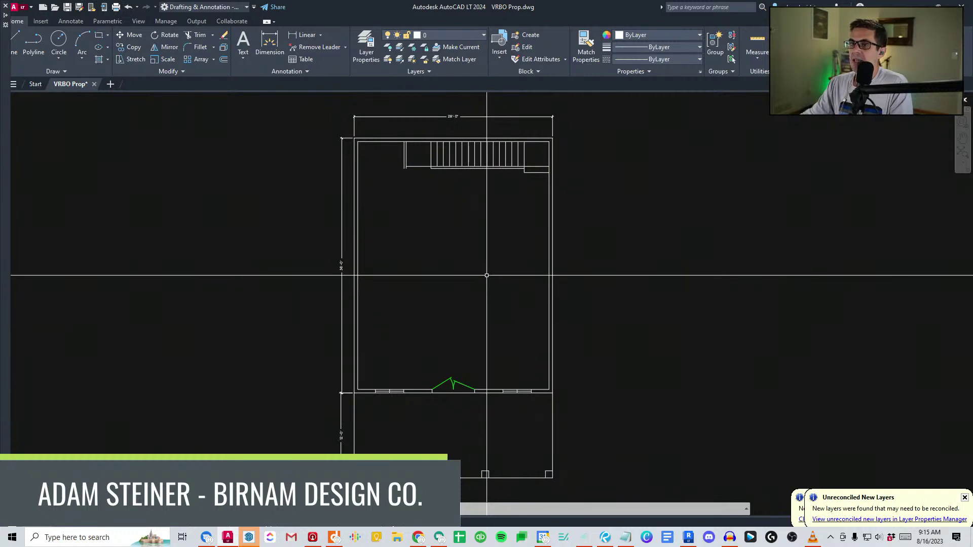
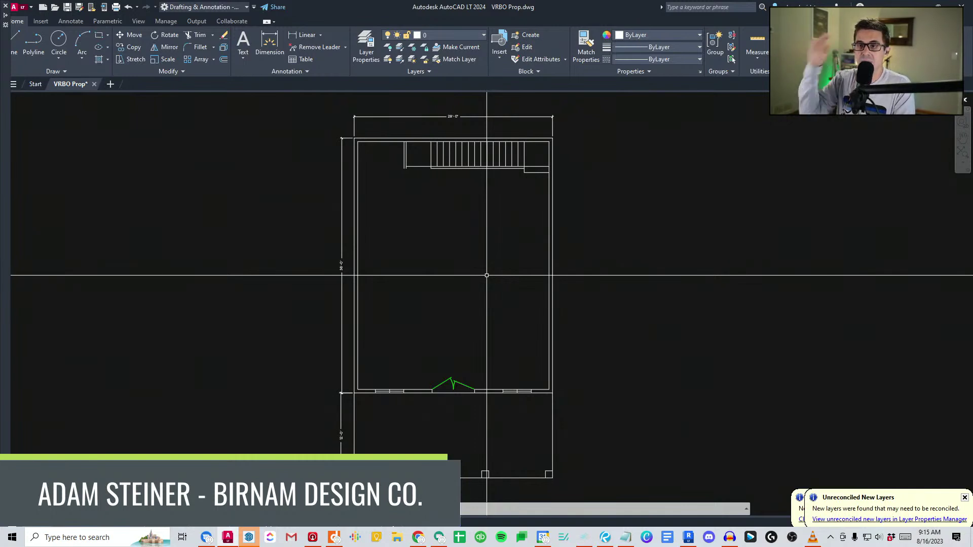
Delete the stepped wall lines around the landing at the right end of the upper-floor stair.
scroll(561, 175, up, 5)
click(443, 204)
click(479, 151)
key(Delete)
scroll(476, 177, up, 3)
click(515, 139)
key(Delete)
scroll(515, 294, down, 4)
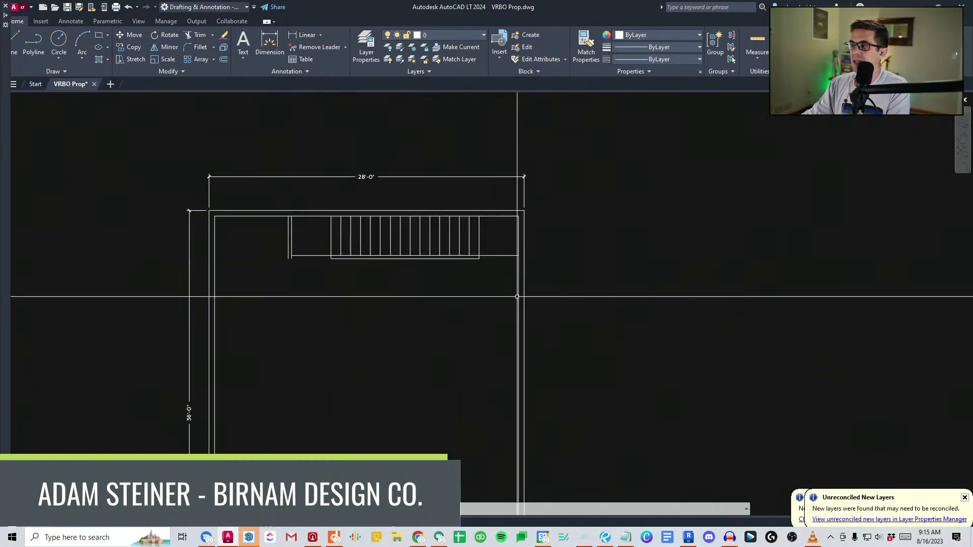
Extend the stair's outer wall line to the right exterior wall and trim the end riser's stub between the wall lines.
key(Return)
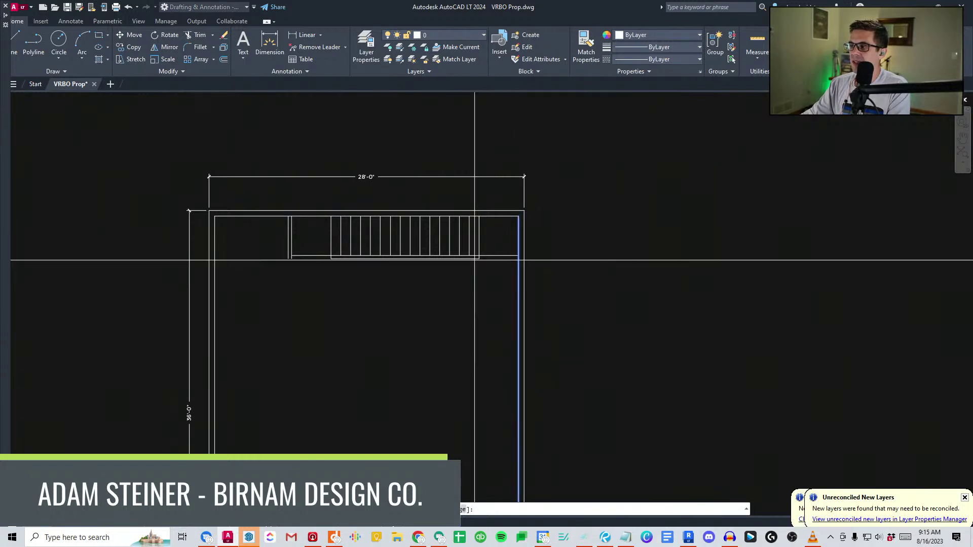
scroll(475, 259, up, 5)
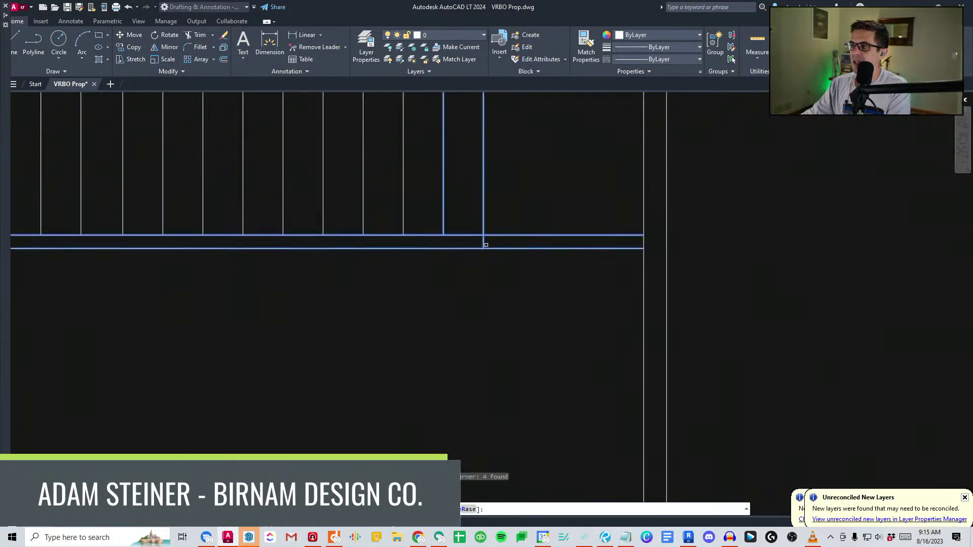
key(Escape)
scroll(485, 244, down, 5)
Measure the lower story's height in the building section, from the slab up to the underside of the floor framing.
scroll(504, 309, up, 3)
scroll(476, 357, down, 5)
middle_drag(477, 354, 468, 274)
middle_drag(476, 326, 469, 289)
middle_drag(456, 478, 447, 391)
scroll(447, 391, up, 5)
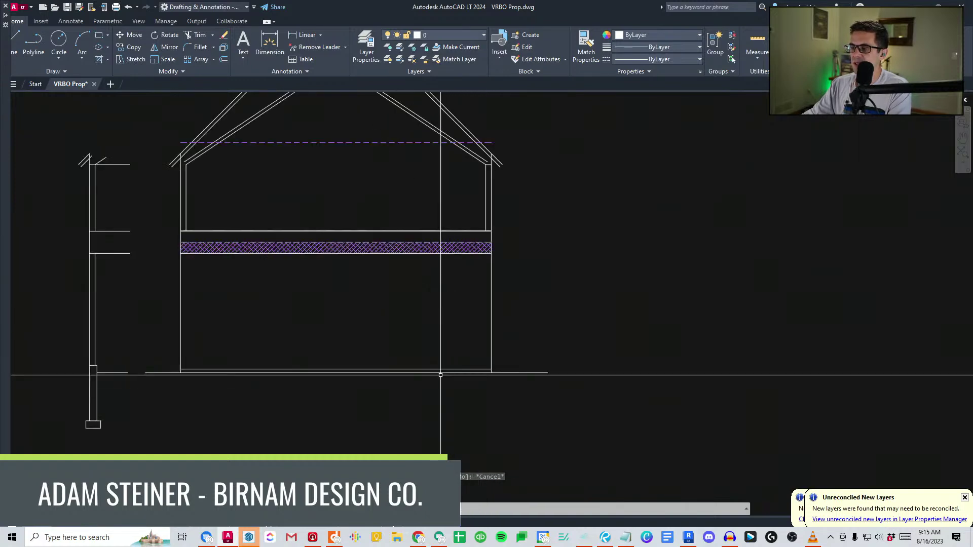
click(423, 365)
key(Escape)
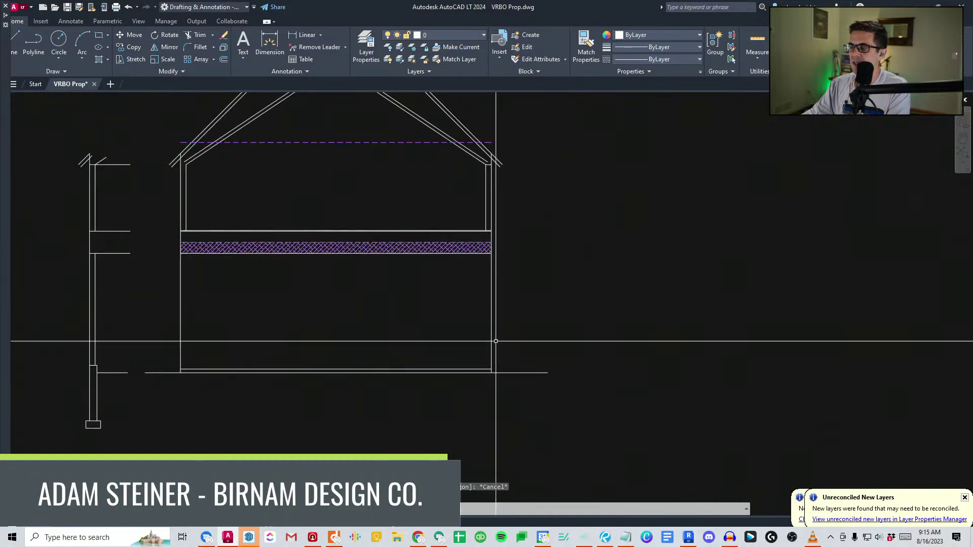
text(di)
key(space)
click(492, 254)
click(492, 369)
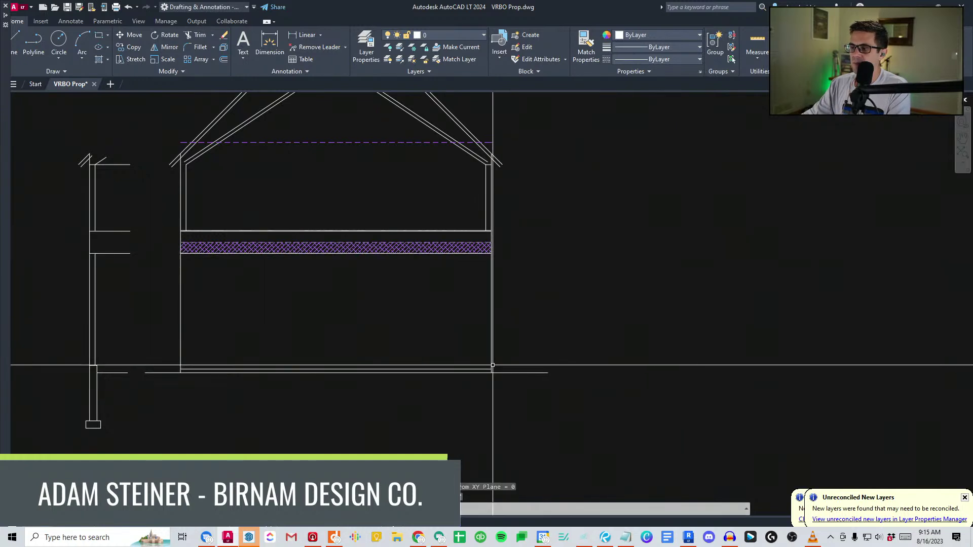
Offset the stair wall line and the right exterior wall's inner face 13' into the upper-floor room.
scroll(490, 315, down, 5)
middle_drag(470, 212, 485, 327)
middle_drag(488, 130, 486, 207)
scroll(486, 206, up, 5)
scroll(487, 207, down, 3)
scroll(495, 246, up, 4)
scroll(504, 293, down, 3)
scroll(499, 367, up, 2)
middle_drag(483, 112, 460, 235)
scroll(468, 232, up, 2)
text(o)
key(space)
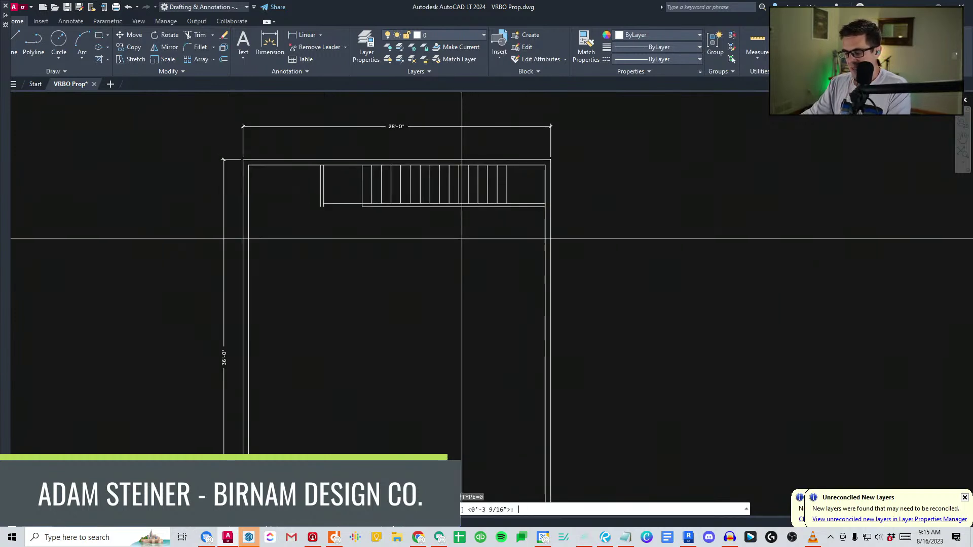
click(483, 206)
click(560, 281)
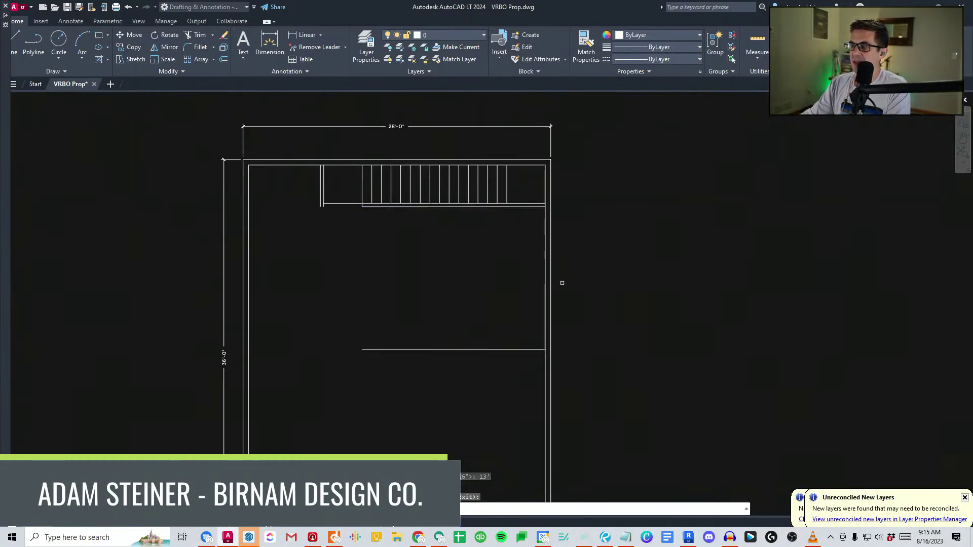
Trim the two offset lines to each other and to the stair wall, forming the corner of a square room.
scroll(557, 279, down, 2)
key(Escape)
text(tr)
key(space)
click(450, 282)
click(413, 254)
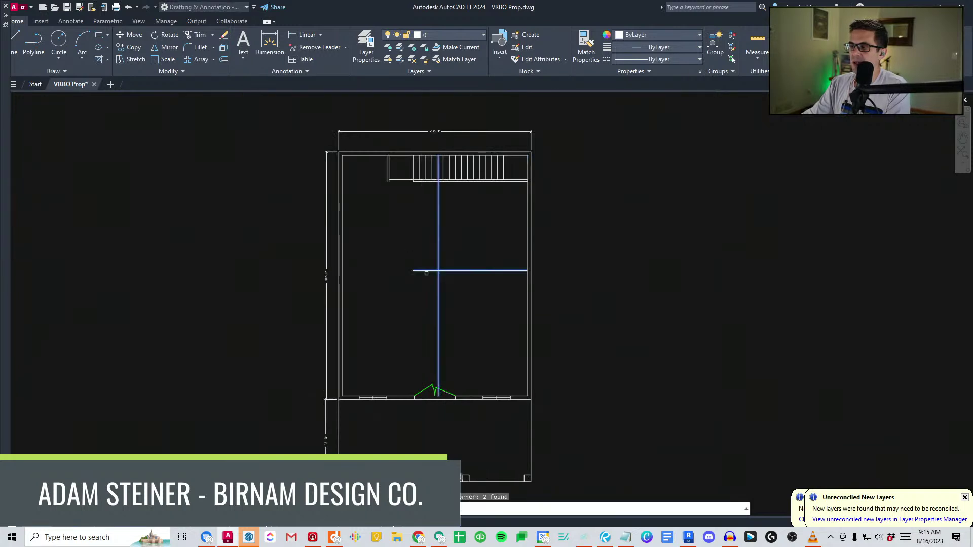
key(Escape)
scroll(439, 182, up, 4)
click(427, 178)
scroll(431, 162, down, 6)
key(Escape)
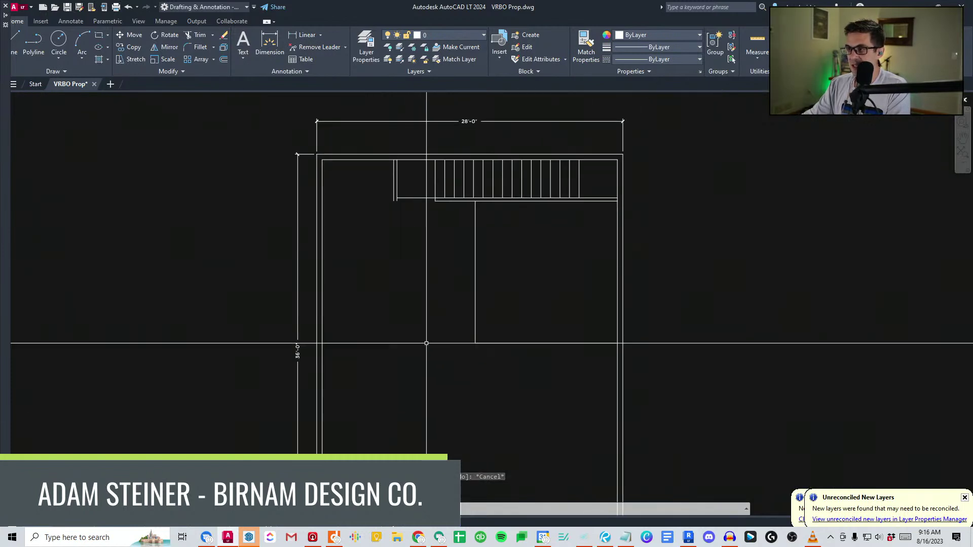
Offset the square room's lower edge line outward by 3.5 inches to give the cross wall its thickness.
text(o)
key(Return)
text(3.5)
key(Return)
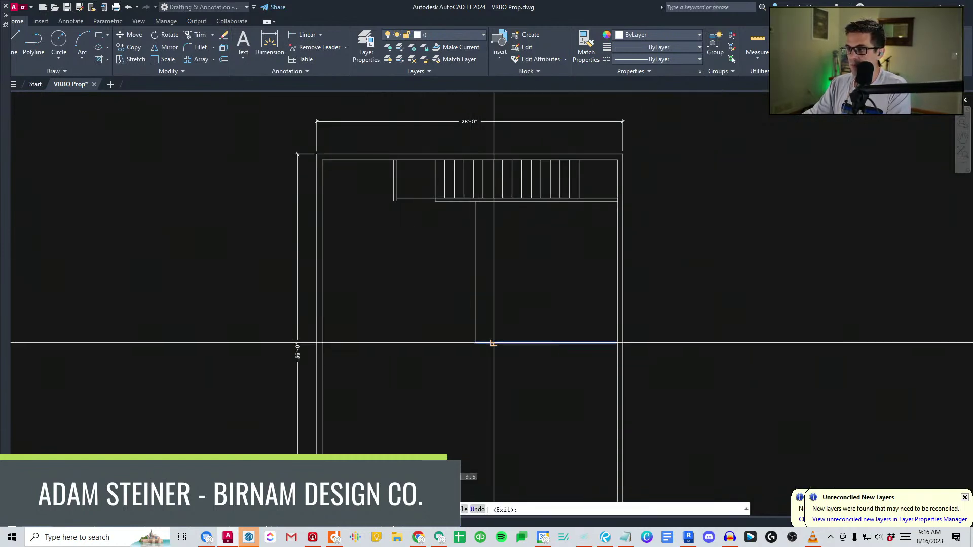
Extend both cross wall lines to the left exterior wall and the landing wall down to the cross wall.
click(325, 291)
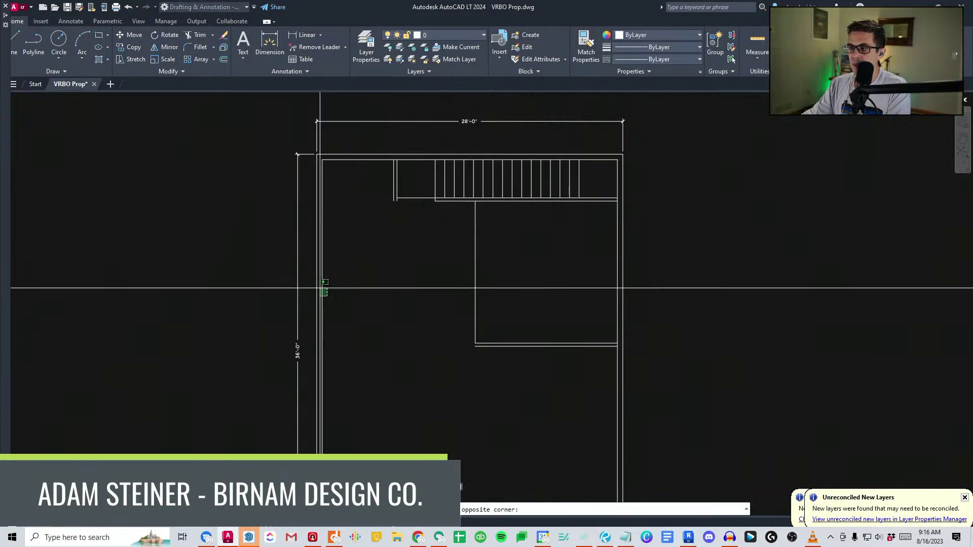
click(528, 366)
click(504, 335)
key(Return)
key(Return)
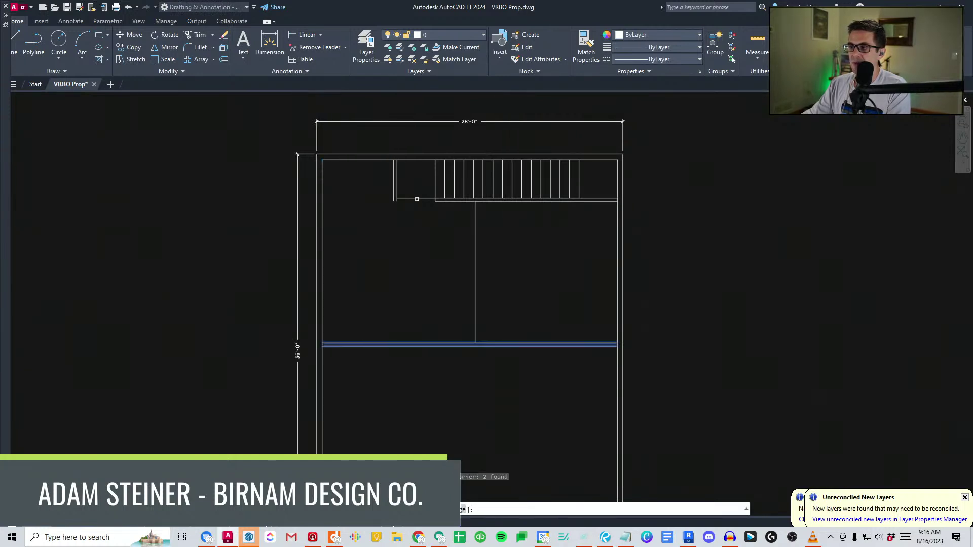
key(Escape)
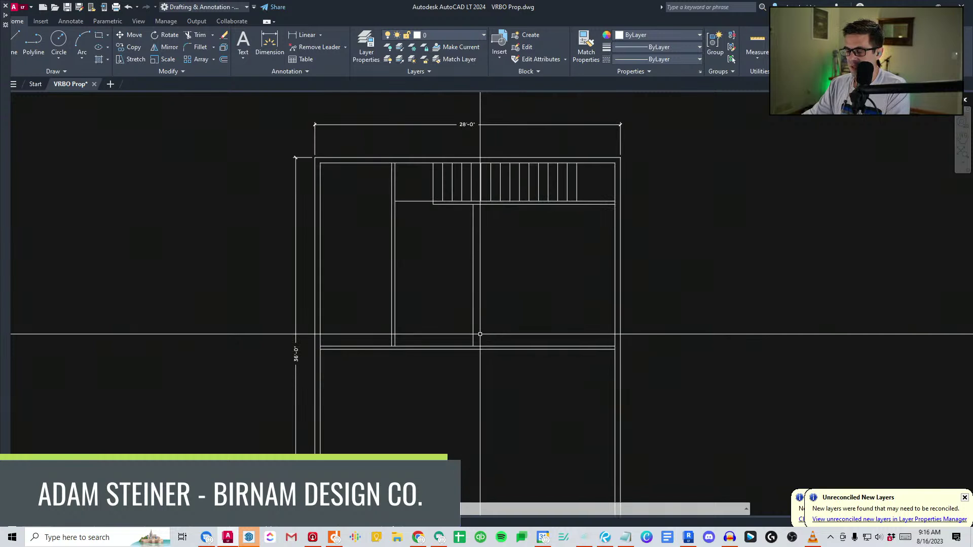
Offset the square room's vertical edge line by 3.5 inches to form its hallway-side wall.
text(o)
key(Return)
text(3.5)
key(Return)
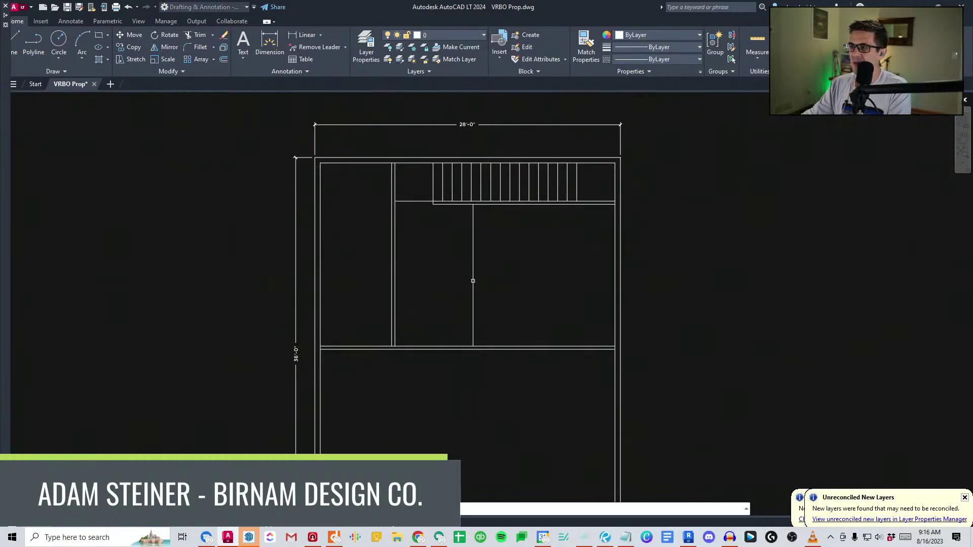
click(473, 281)
click(464, 284)
key(Escape)
Extend the walls on both sides of the hallway down to the cross wall's lower line.
scroll(488, 354, down, 2)
middle_drag(475, 368, 480, 355)
scroll(482, 354, up, 4)
text(tr)
key(Return)
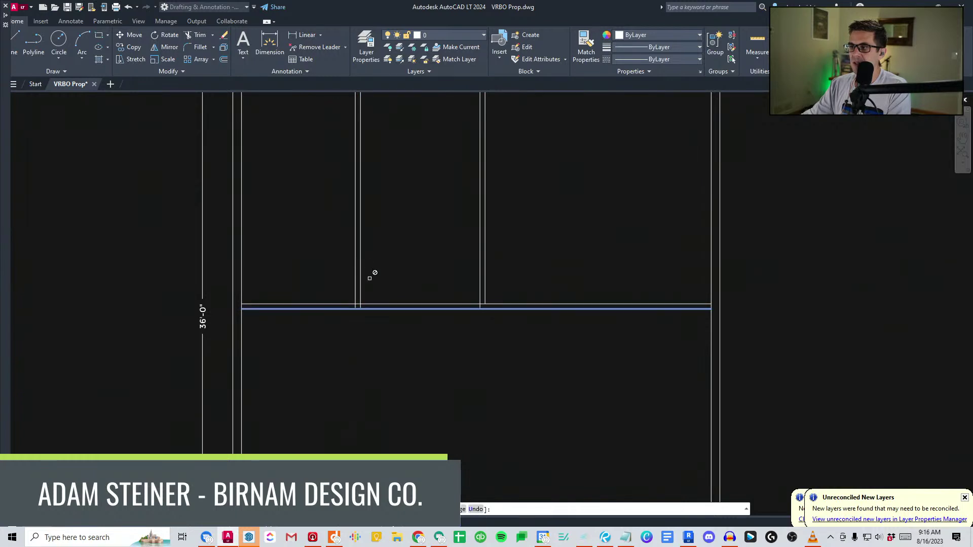
key(Escape)
Trim the cross wall between the two hallway walls to open the hallway into the front living space.
scroll(371, 355, down, 2)
middle_drag(372, 355, 425, 284)
scroll(427, 290, down, 1)
scroll(459, 270, up, 2)
key(Return)
click(493, 330)
click(289, 263)
key(Return)
click(432, 319)
click(408, 250)
key(Escape)
middle_drag(488, 310, 475, 293)
middle_drag(510, 326, 506, 278)
scroll(469, 248, down, 2)
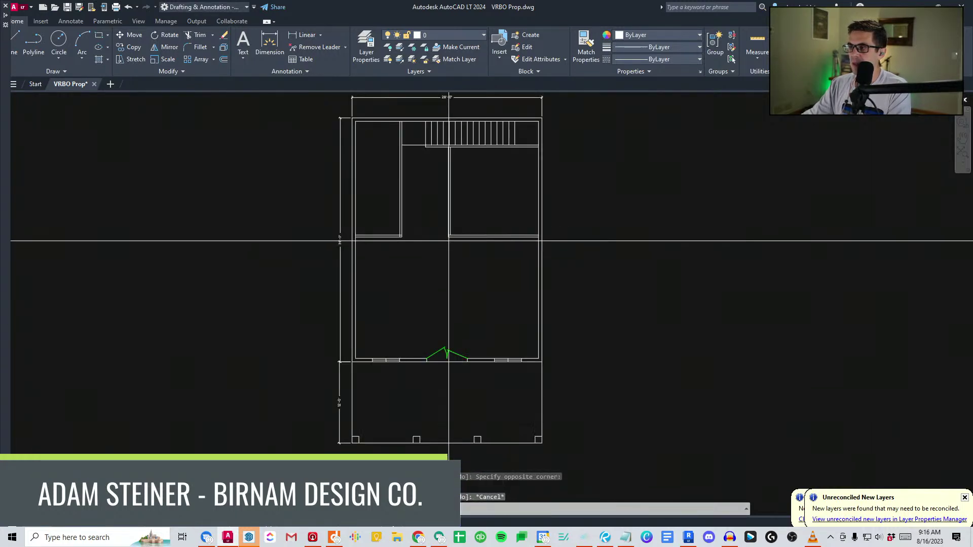
click(448, 241)
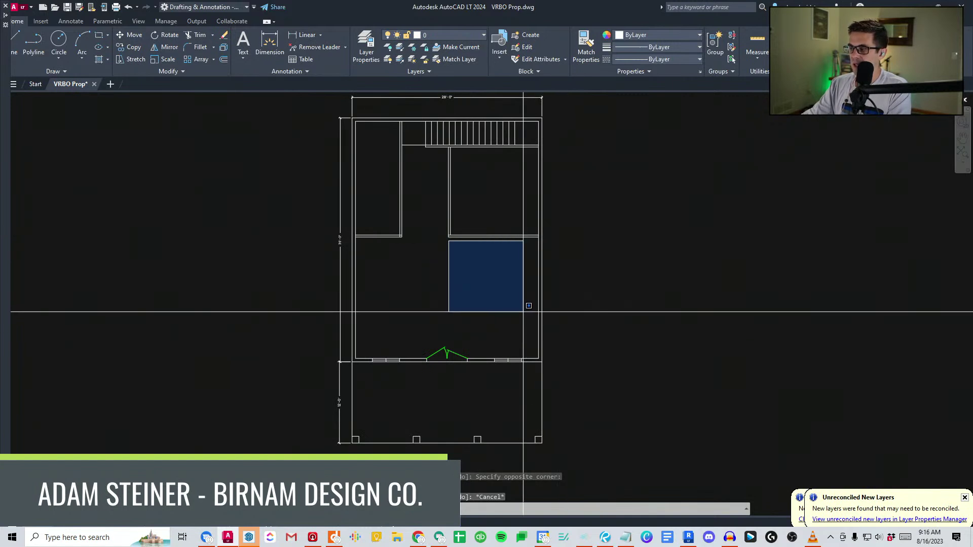
key(Escape)
Offset the right exterior wall's inner face 24 inches inward and trim this counter line at the cross wall.
text(o)
key(Return)
text(24)
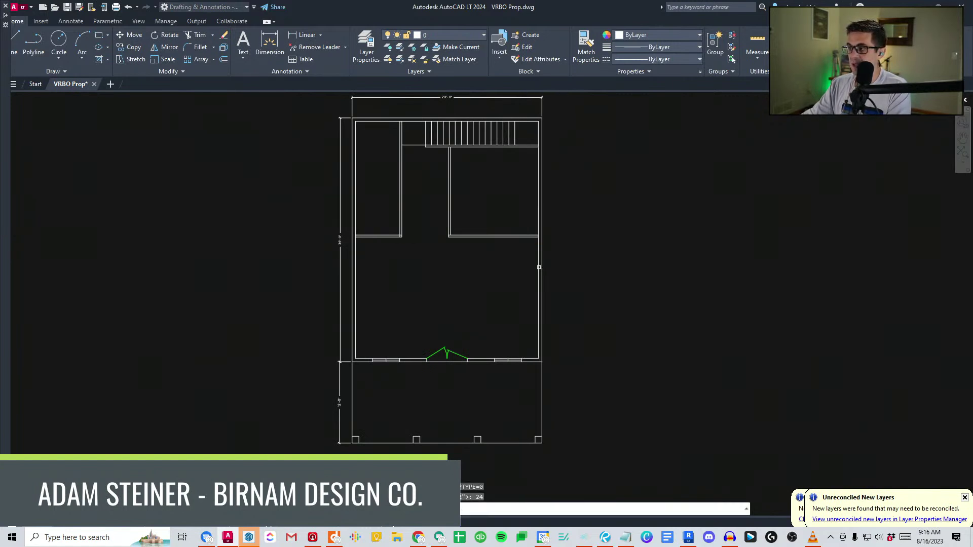
scroll(517, 268, up, 5)
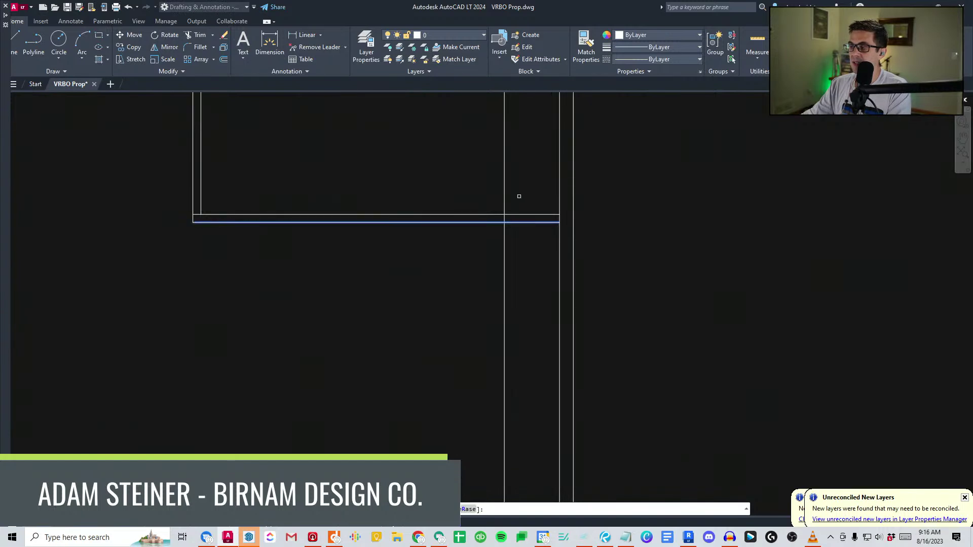
scroll(518, 196, down, 5)
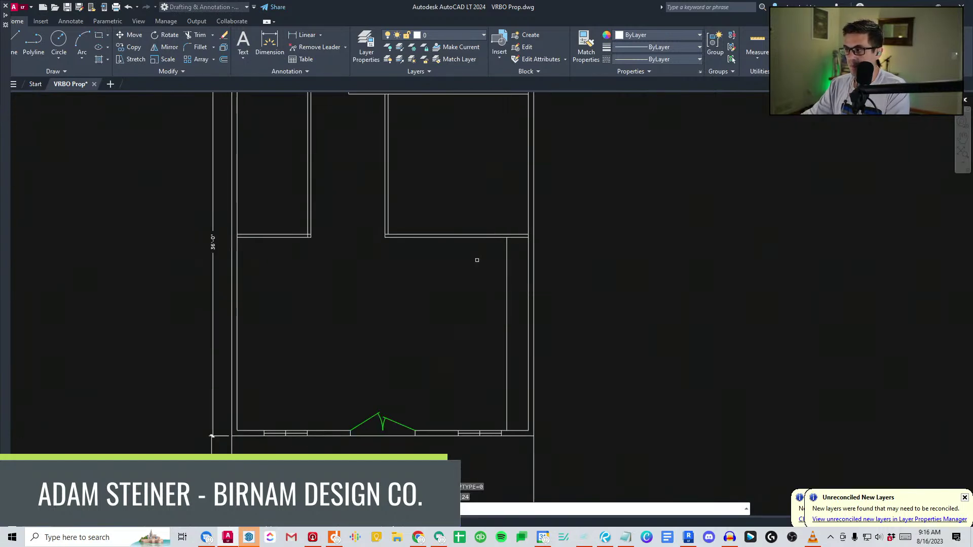
key(Escape)
Offset the counter line 42 inches into the front living space to mark the island's near edge.
text(o)
key(Return)
text(42)
key(Return)
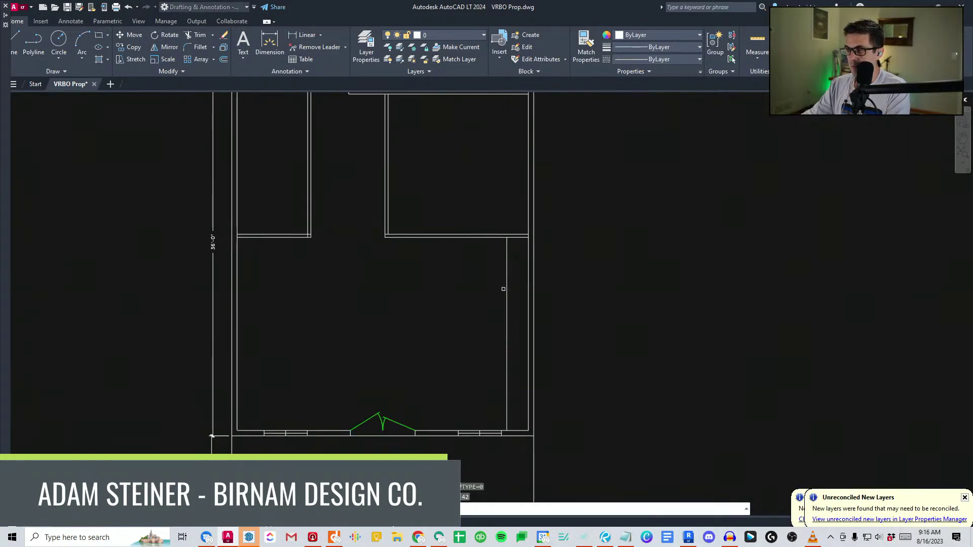
click(498, 295)
key(Escape)
Offset the cross wall and the front wall's inner face 42 inches inward to mark the island's two ends.
text(o)
key(Return)
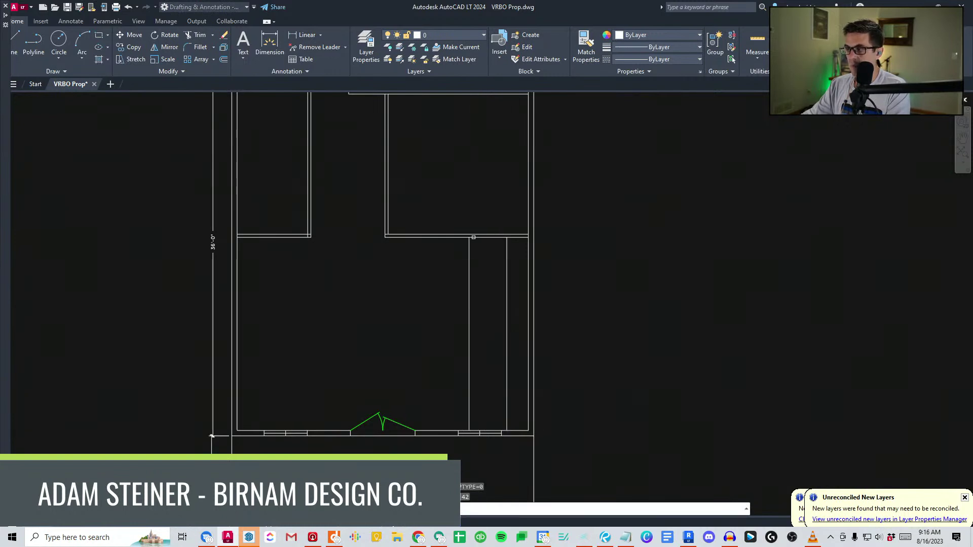
key(Escape)
text(o)
key(Return)
key(Return)
click(442, 393)
key(Escape)
Trim the overhanging line segments beyond the corners on the island's counter-facing side.
click(483, 408)
click(456, 267)
text(tr)
key(Return)
click(484, 258)
click(455, 254)
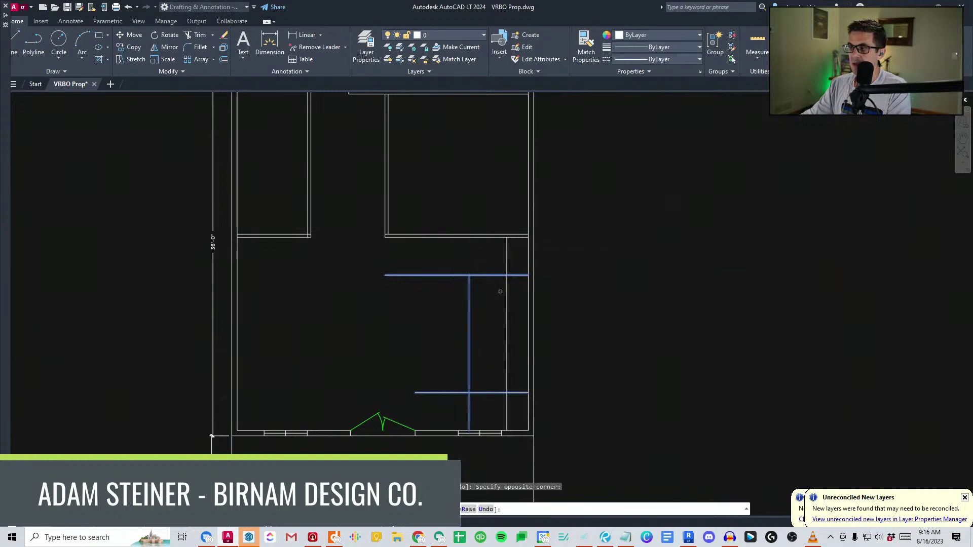
click(485, 413)
click(450, 409)
key(Escape)
Measure the clearance between the island's lower end and the front wall.
text(di)
key(Return)
click(469, 394)
click(468, 431)
Stretch the island's lower end away from the front wall to widen the clearance.
text(s)
key(Return)
click(482, 400)
click(386, 365)
key(Return)
click(410, 352)
key(Return)
middle_drag(435, 359, 442, 372)
Stretch the island's upper end and counter-facing edge 6 inches inward, away from the cross wall and the counter.
key(Return)
click(500, 306)
click(332, 280)
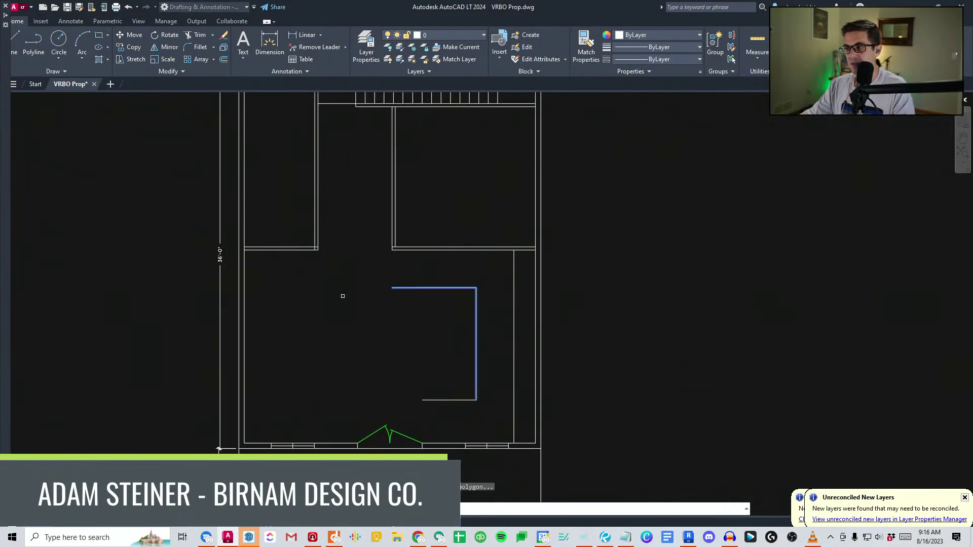
scroll(344, 309, down, 1)
scroll(493, 398, up, 1)
click(492, 404)
text(6)
key(Return)
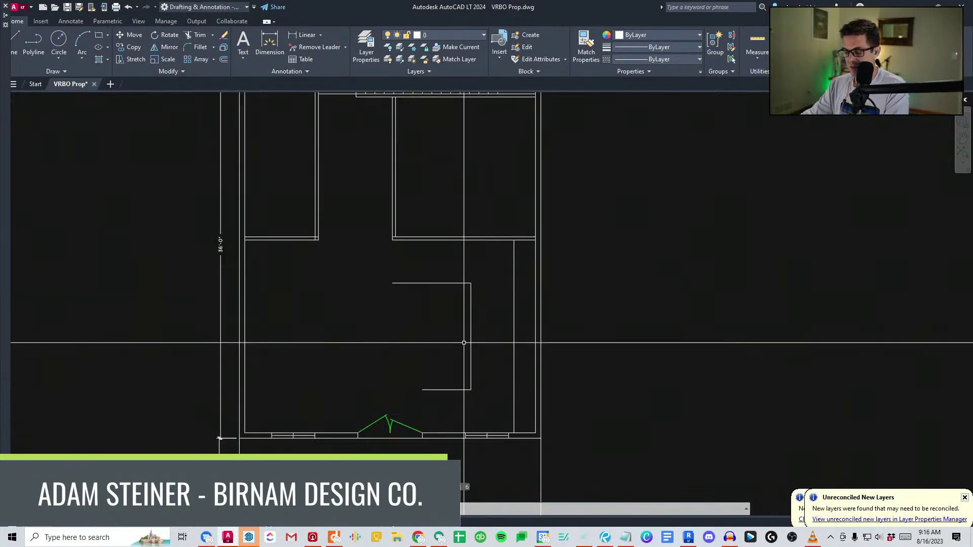
Offset the island's counter-facing edge 48 inches inward and trim the leftover line ends to close the rectangle.
text(o)
key(Return)
text(4)
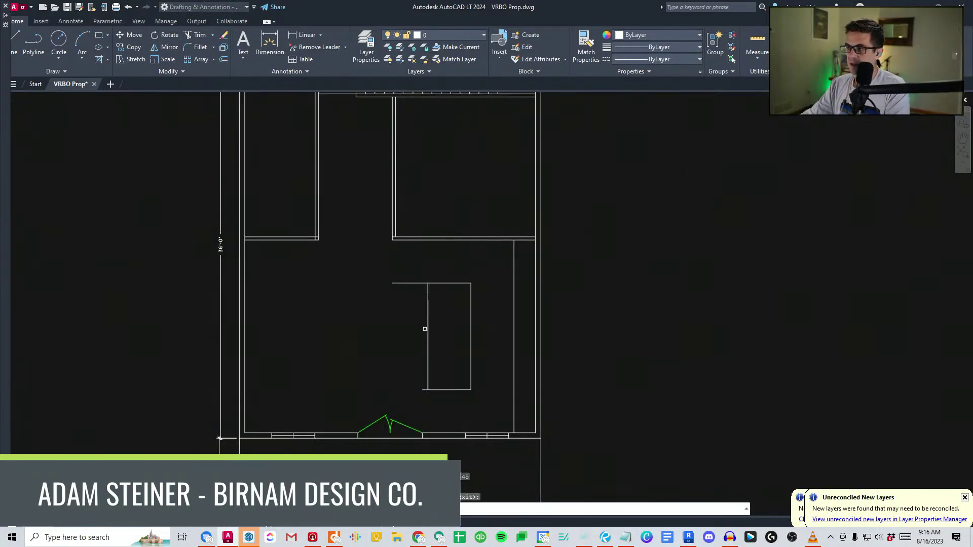
click(448, 406)
key(Return)
scroll(425, 395, up, 2)
click(424, 395)
click(412, 178)
key(Escape)
middle_drag(379, 356, 480, 368)
scroll(433, 330, down, 4)
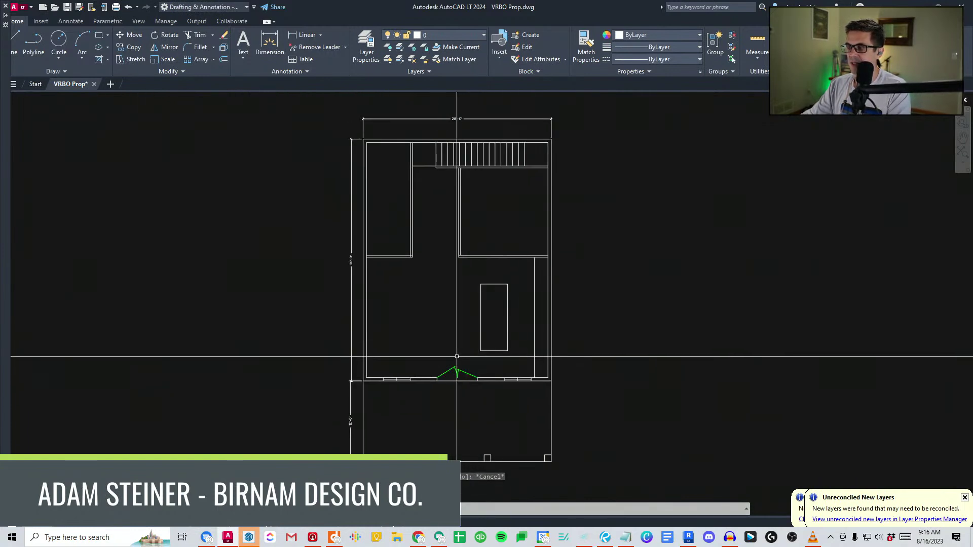
Copy the desk, sectional and queen bed blocks from the furniture library to the open space beside the upper floor plan.
click(401, 364)
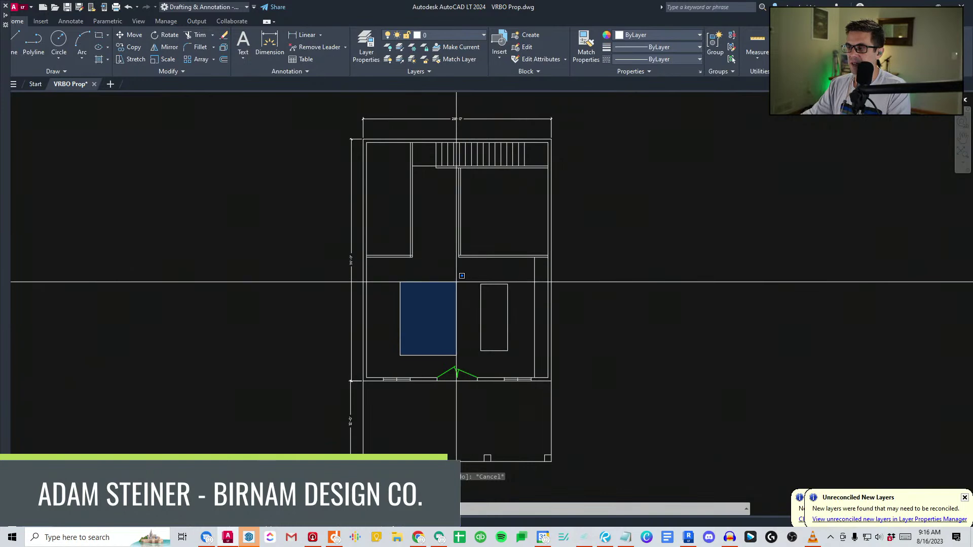
key(Escape)
scroll(472, 291, down, 4)
scroll(471, 290, down, 4)
mouse_move(420, 178)
middle_down()
mouse_move(455, 274)
mouse_move(534, 419)
middle_up()
scroll(459, 269, down, 5)
middle_drag(74, 265, 319, 239)
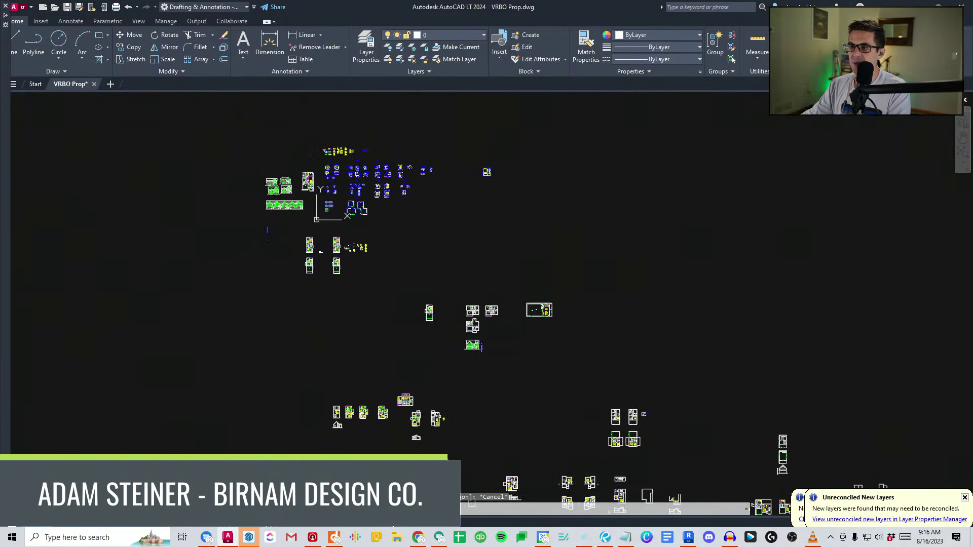
scroll(319, 239, up, 6)
scroll(500, 281, up, 6)
scroll(413, 278, down, 3)
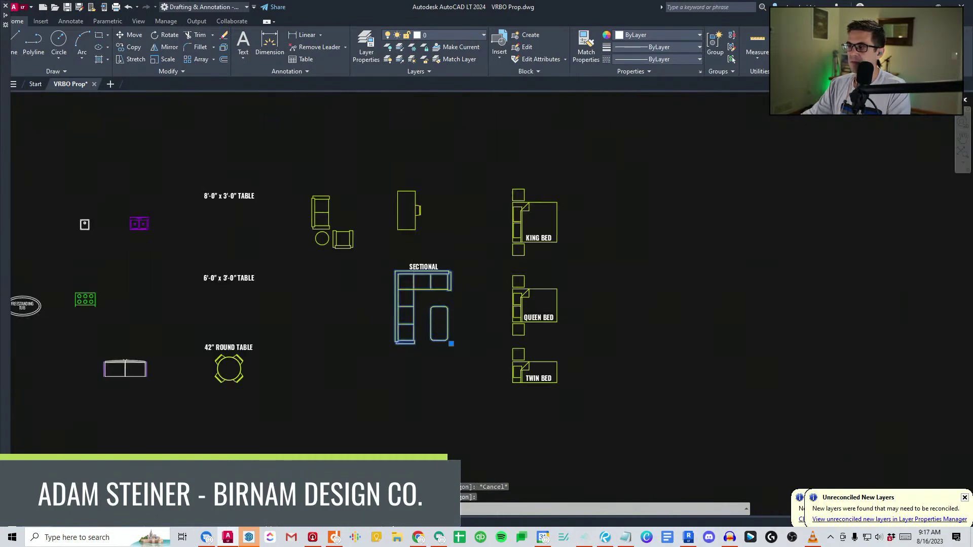
scroll(495, 243, up, 3)
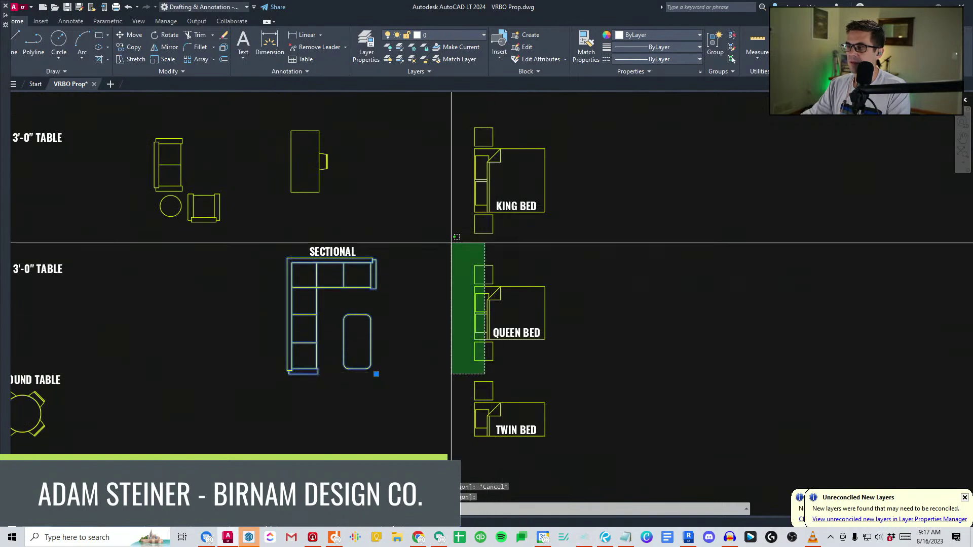
click(467, 277)
middle_drag(426, 291, 502, 285)
click(400, 201)
click(362, 136)
middle_drag(343, 208, 341, 265)
click(416, 196)
click(391, 258)
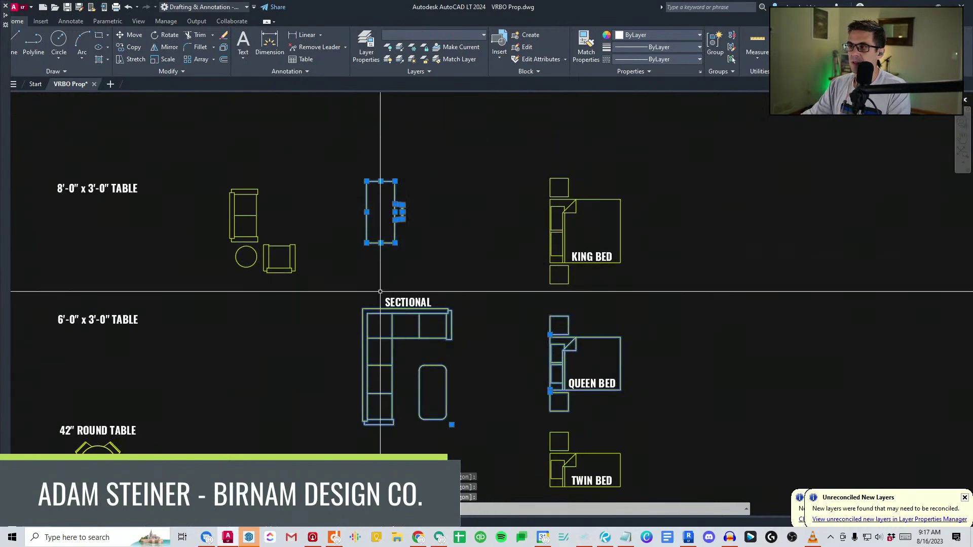
scroll(476, 255, down, 4)
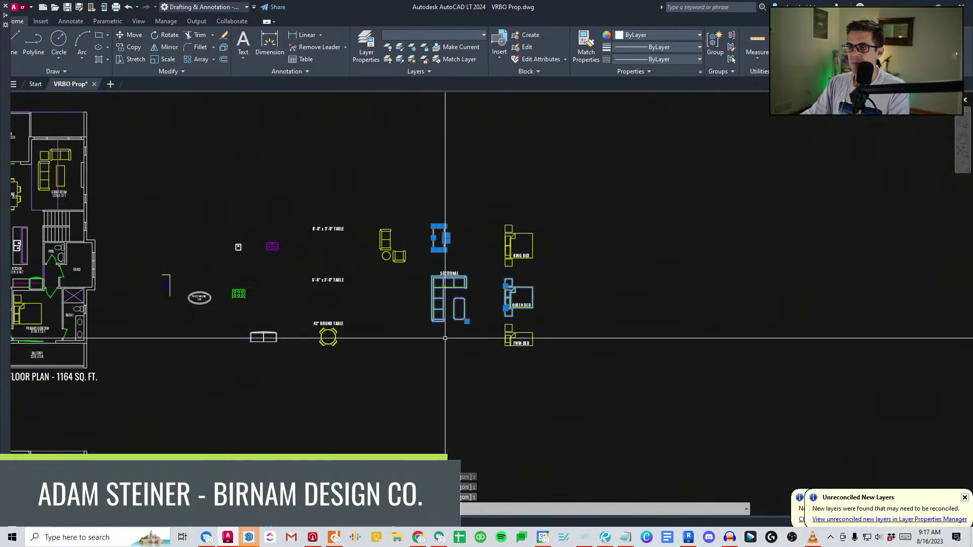
text(co)
key(space)
click(444, 298)
scroll(444, 298, down, 8)
middle_drag(444, 298, 268, 232)
middle_drag(482, 335, 218, 131)
middle_drag(546, 351, 290, 248)
scroll(290, 248, up, 8)
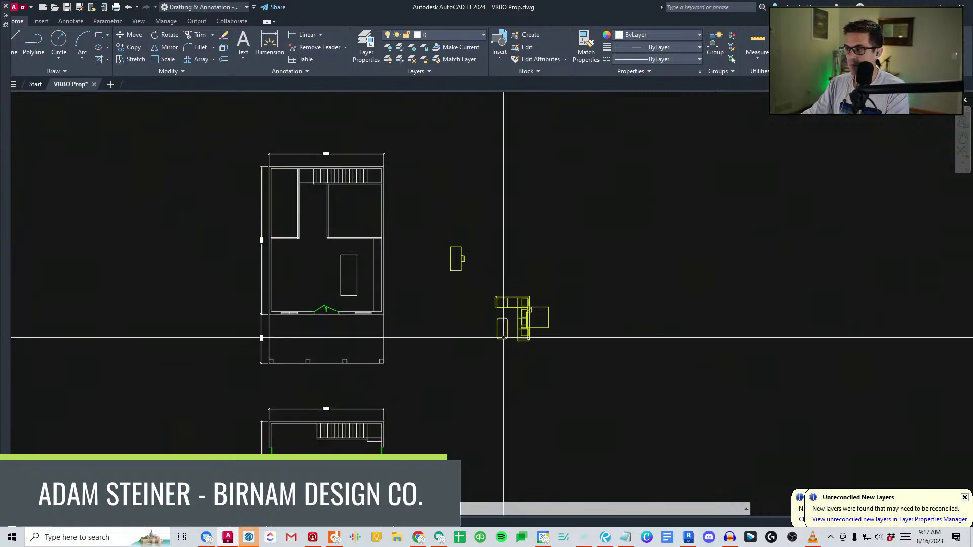
Move the sectional with its coffee table into the living area, with its long back facing the kitchen island.
scroll(304, 268, up, 5)
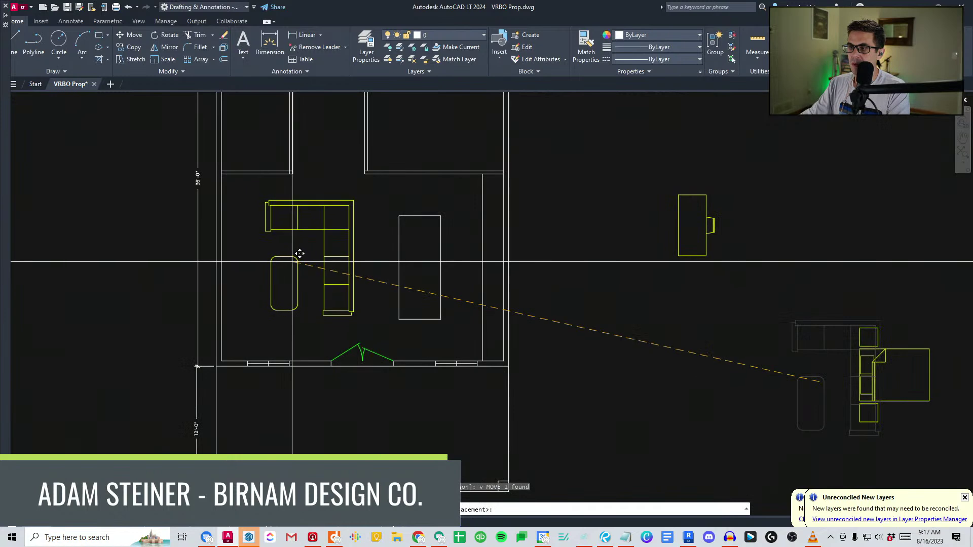
click(293, 261)
middle_drag(303, 183, 331, 203)
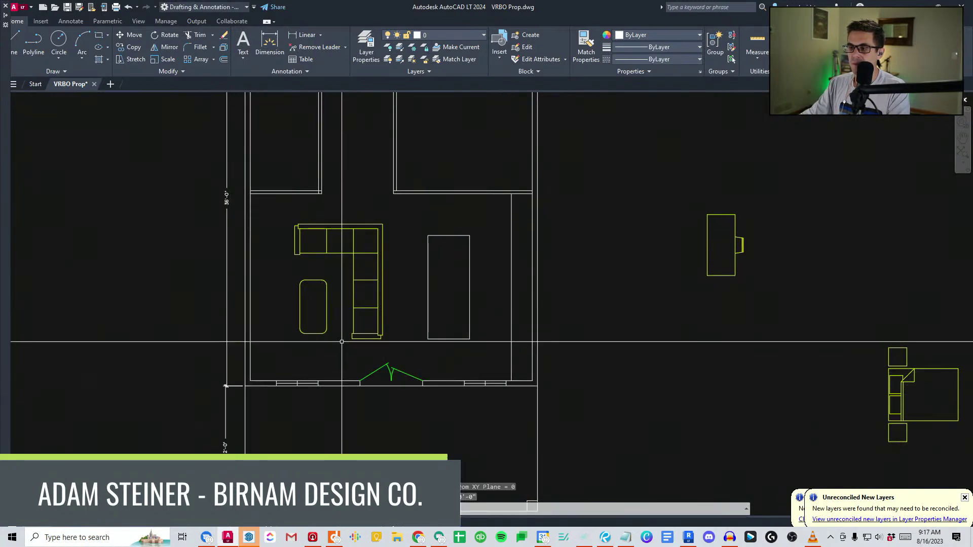
middle_drag(341, 342, 343, 351)
scroll(432, 354, down, 2)
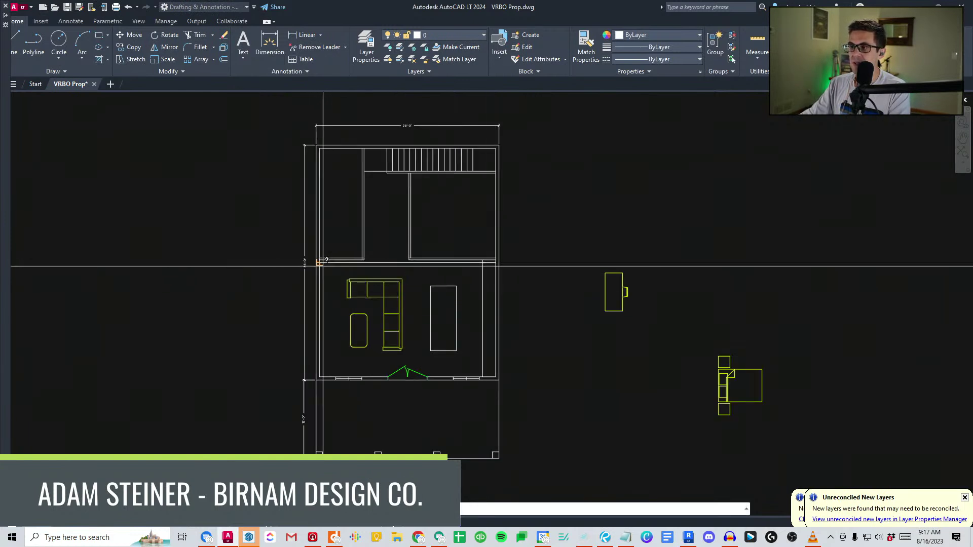
Offset the island's long edge to its centreline to split the island lengthwise.
text(o)
key(Return)
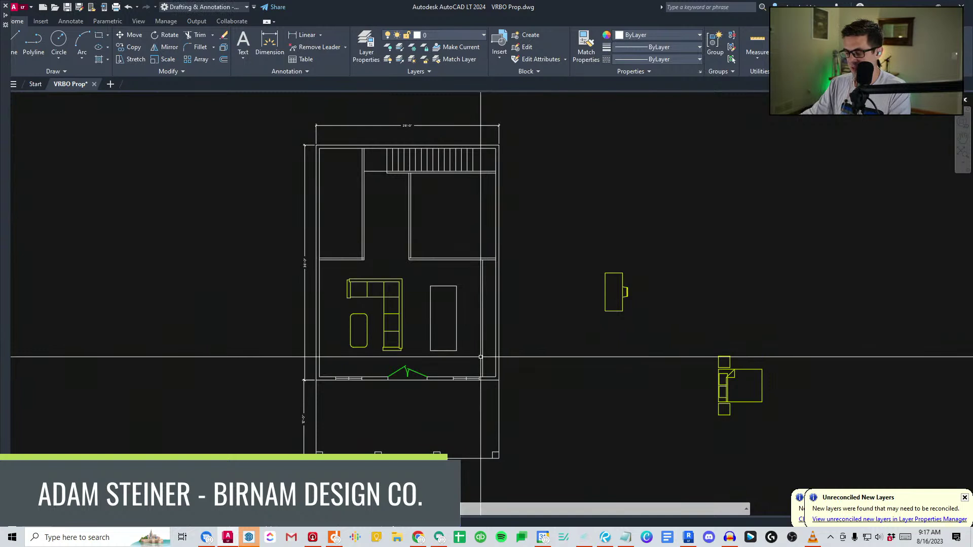
text(2)
scroll(502, 327, down, 2)
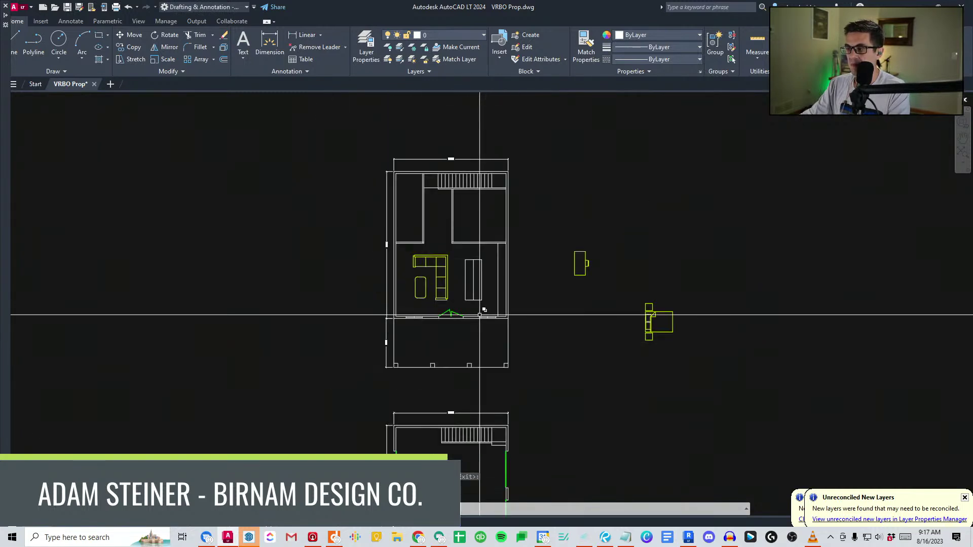
Rotate the queen bed block with its nightstands a quarter turn so the headboard faces the stair side.
scroll(465, 335, up, 5)
middle_drag(567, 386, 477, 235)
scroll(477, 235, down, 2)
click(784, 390)
click(671, 272)
text(ro)
key(Return)
click(737, 358)
click(737, 380)
Move the queen bed and nightstands into the bedroom, with the headboard against the stair wall.
click(809, 376)
click(708, 281)
text(m)
click(771, 341)
scroll(439, 178, up, 2)
middle_drag(439, 178, 456, 265)
click(450, 235)
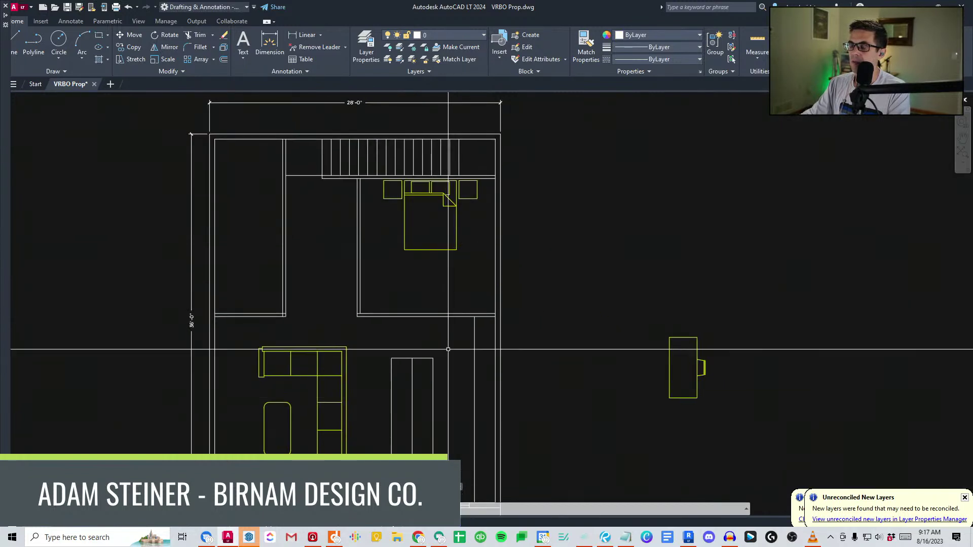
Measure the narrow room opposite the bedroom from its upper outside corner.
middle_drag(427, 464, 451, 482)
scroll(413, 287, down, 6)
middle_drag(413, 287, 401, 152)
scroll(378, 338, up, 8)
scroll(378, 337, down, 6)
middle_drag(341, 293, 348, 420)
scroll(346, 201, up, 7)
middle_drag(372, 295, 373, 237)
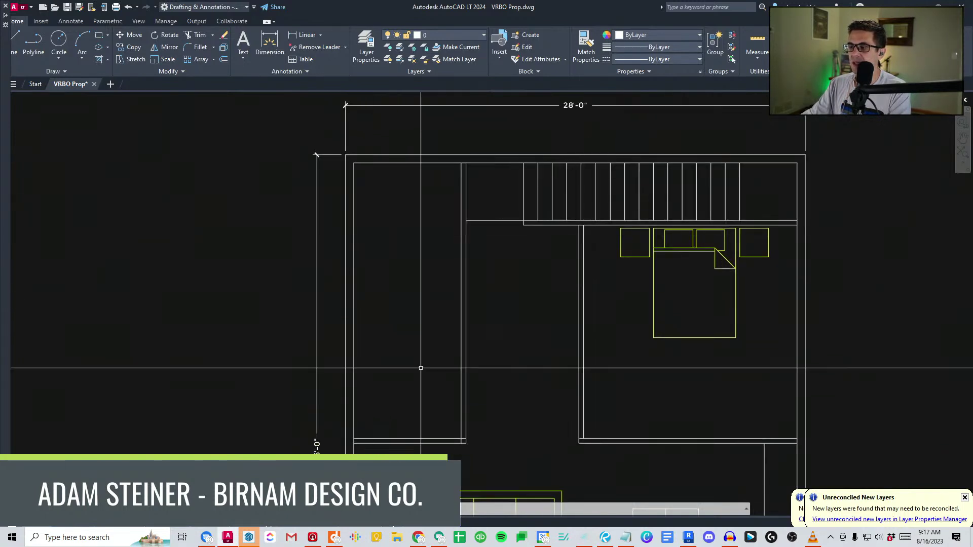
click(354, 163)
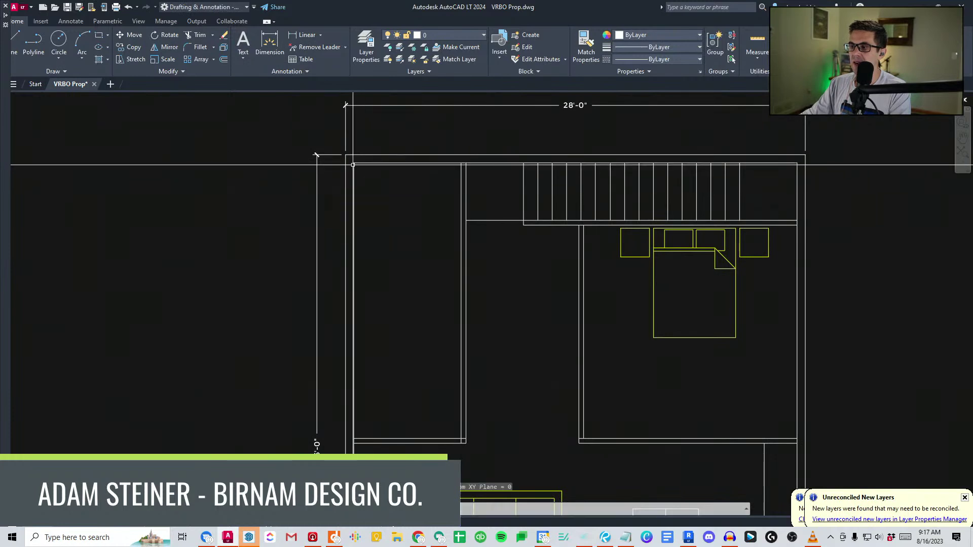
scroll(409, 278, down, 2)
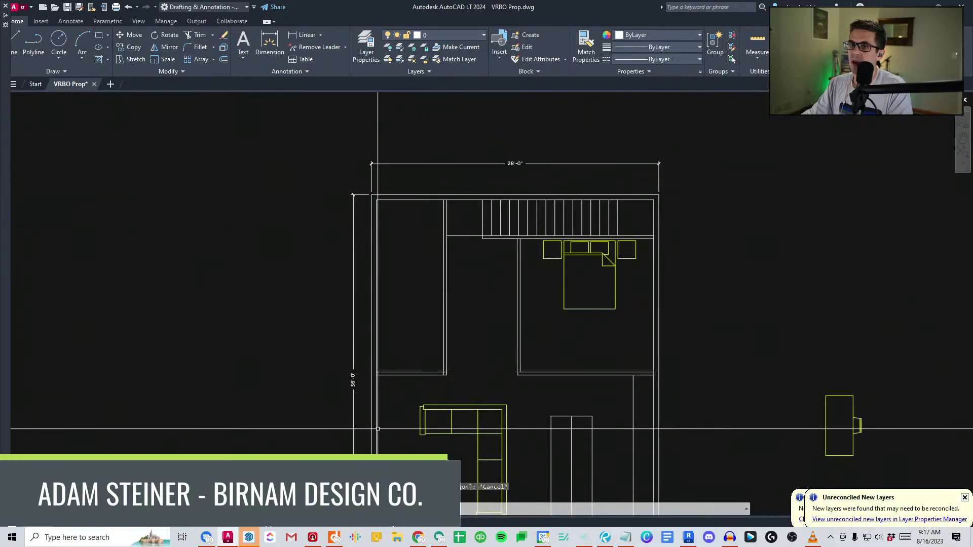
middle_drag(384, 339, 400, 362)
scroll(400, 361, down, 3)
scroll(387, 323, up, 4)
middle_drag(505, 395, 408, 300)
middle_drag(436, 354, 415, 222)
scroll(415, 223, down, 2)
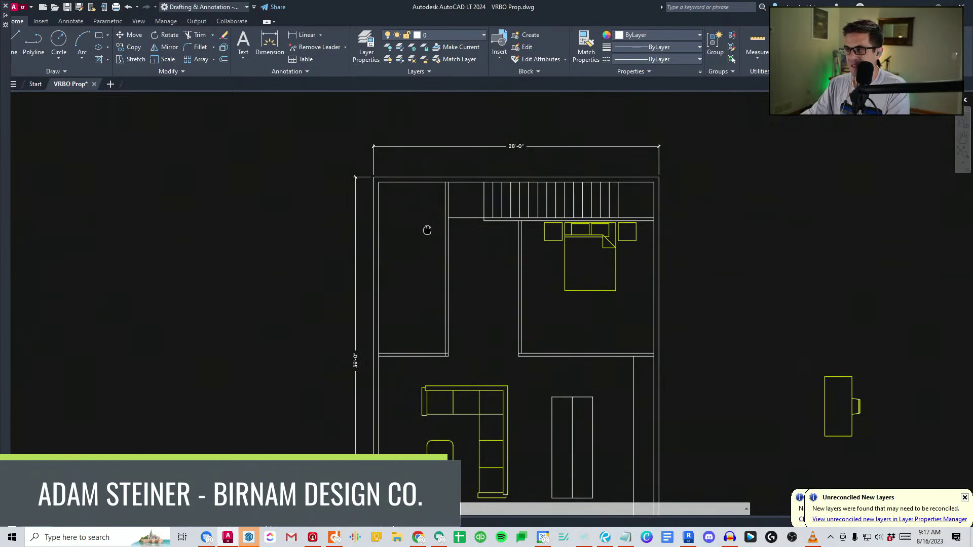
Look through the other house plans in the drawing for a furnished bathroom to reuse.
scroll(606, 385, down, 5)
scroll(380, 322, up, 6)
scroll(547, 220, down, 2)
scroll(380, 330, down, 3)
middle_drag(380, 330, 429, 177)
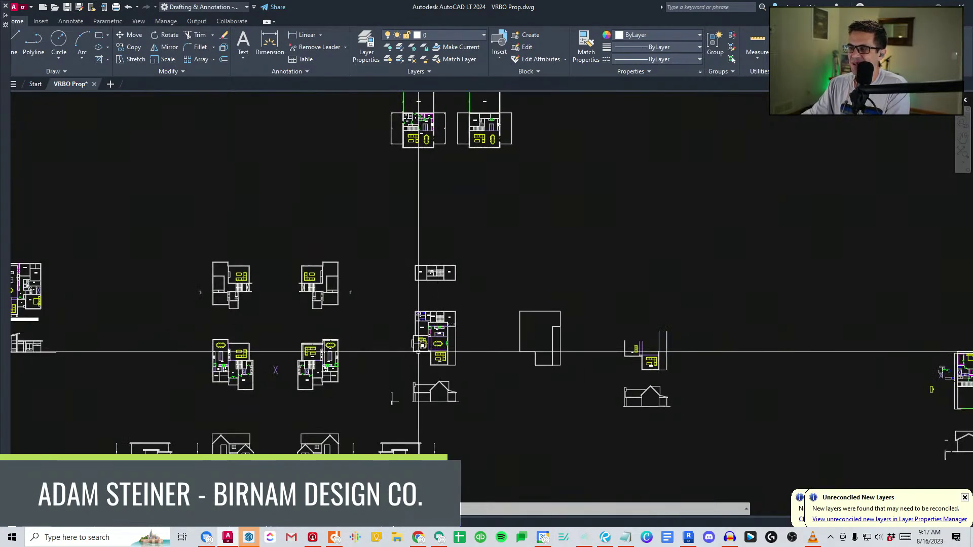
middle_drag(419, 348, 441, 329)
scroll(377, 335, up, 2)
middle_drag(378, 335, 490, 345)
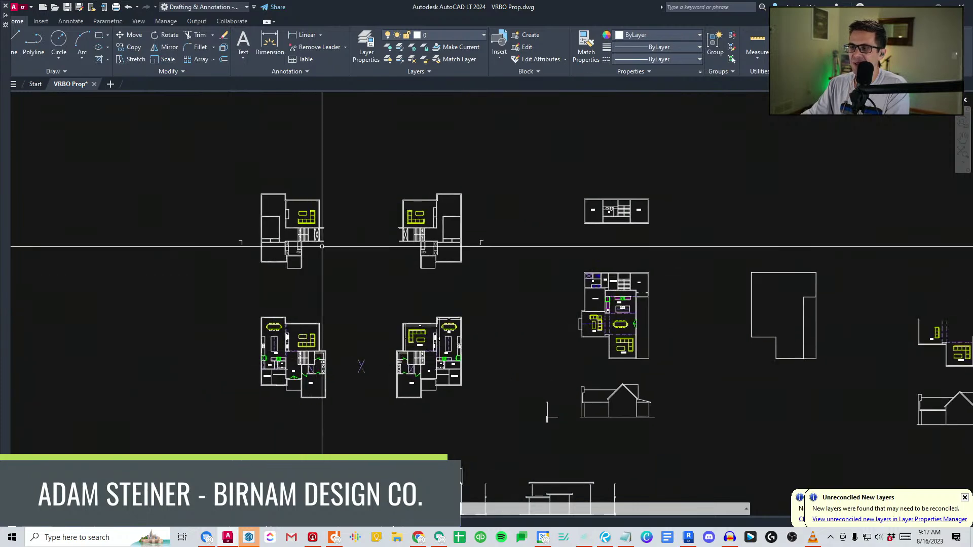
middle_drag(330, 378, 550, 381)
scroll(550, 380, down, 4)
scroll(147, 312, up, 6)
middle_drag(148, 312, 277, 333)
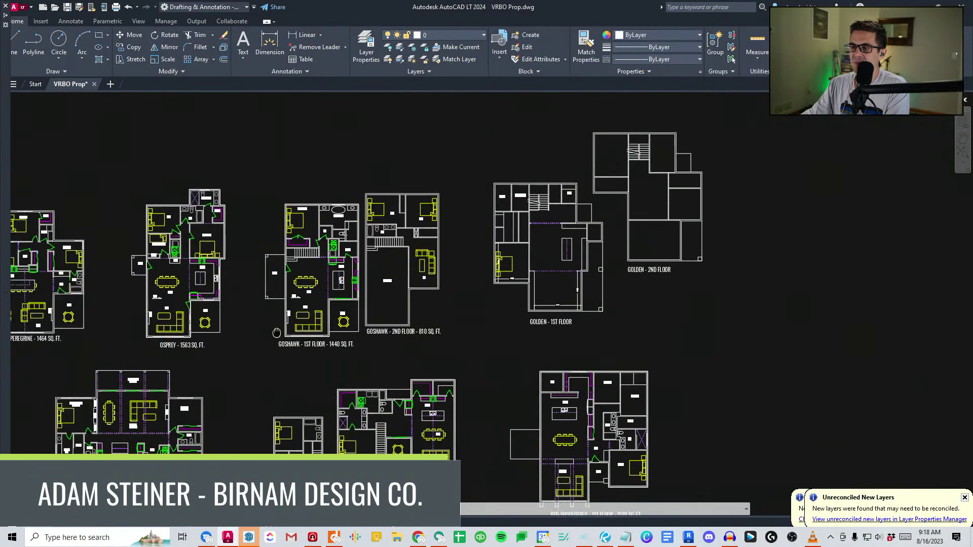
Bring the tub, toilet and double vanity from the Goshawk second-floor bath to the space beside the upper floor plan.
scroll(391, 233, up, 8)
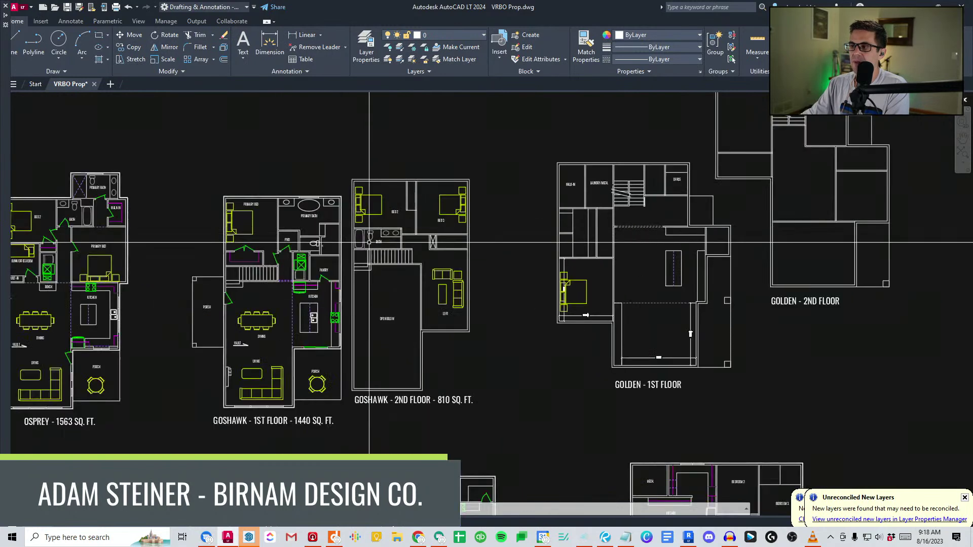
click(473, 286)
click(11, 210)
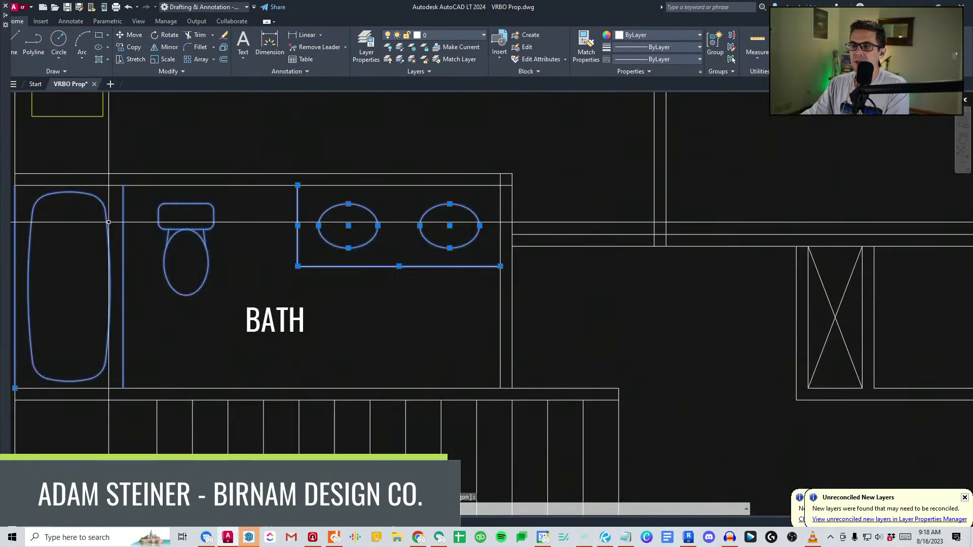
key(m)
key(Return)
scroll(158, 261, down, 10)
scroll(387, 263, down, 3)
scroll(200, 235, up, 8)
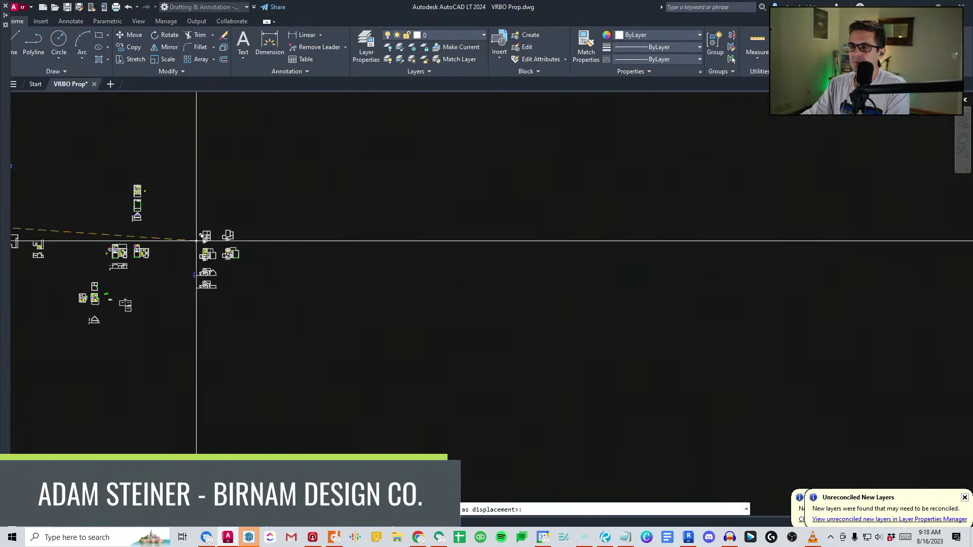
middle_drag(203, 223, 391, 268)
scroll(441, 332, down, 4)
scroll(395, 239, up, 6)
scroll(439, 203, up, 5)
middle_drag(441, 200, 459, 435)
middle_drag(324, 99, 429, 456)
middle_drag(310, 246, 343, 440)
scroll(375, 267, down, 2)
Rotate the tub a quarter turn so it lies parallel to the house's rear wall.
click(219, 329)
click(191, 353)
text(ro)
key(space)
click(203, 374)
click(204, 393)
Move the tub into the narrow room's upper inner corner and draw a line closing off the gap to the outside wall.
click(227, 356)
text(m)
key(space)
click(268, 349)
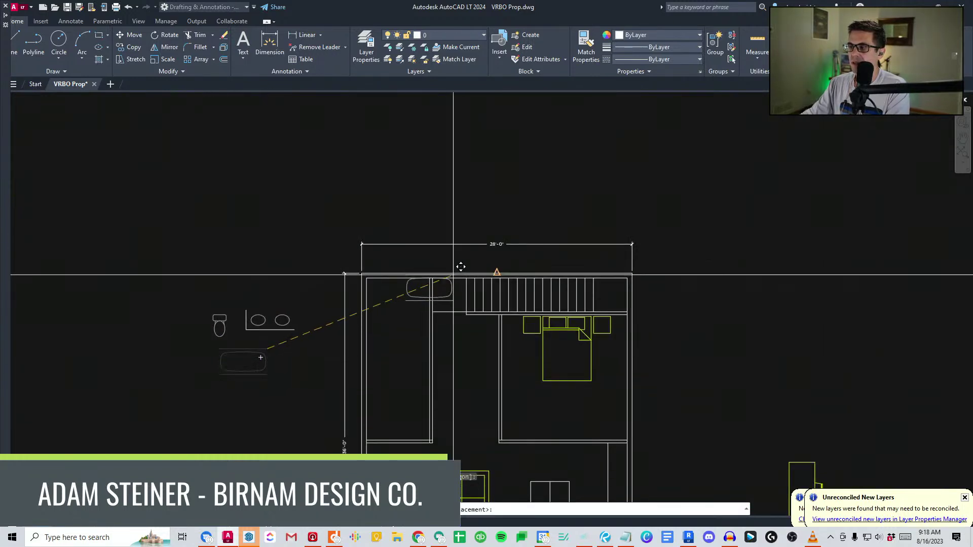
scroll(423, 277, up, 4)
click(440, 281)
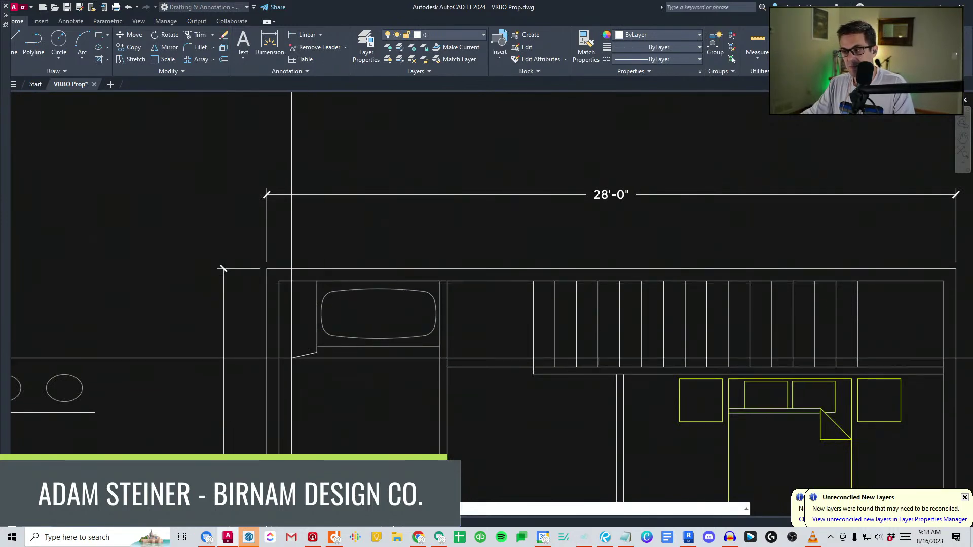
click(279, 353)
key(Escape)
scroll(289, 374, down, 2)
middle_drag(289, 374, 325, 300)
Rotate the toilet and double vanity a quarter turn and place the toilet near the outside wall below the tub.
click(152, 364)
click(34, 261)
text(ro)
key(space)
click(239, 357)
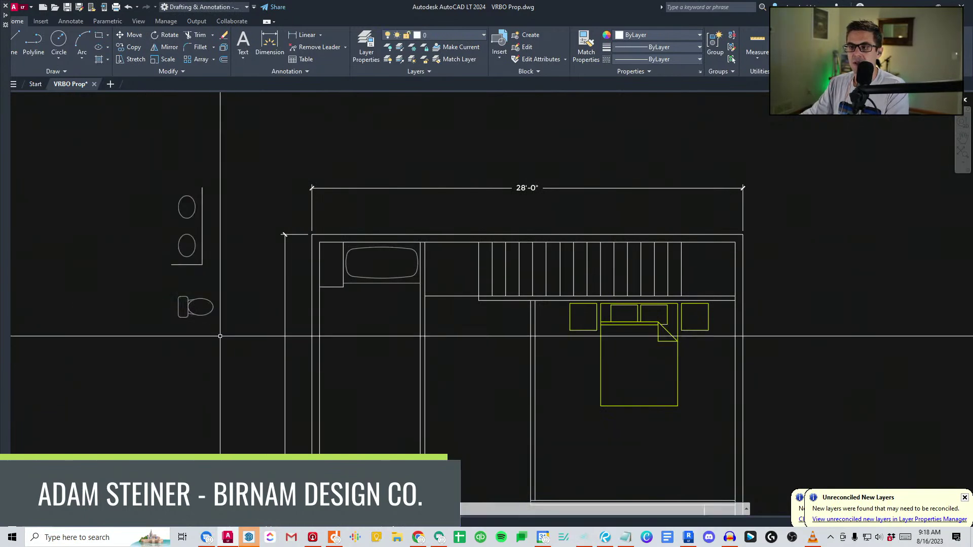
scroll(354, 314, up, 4)
click(294, 318)
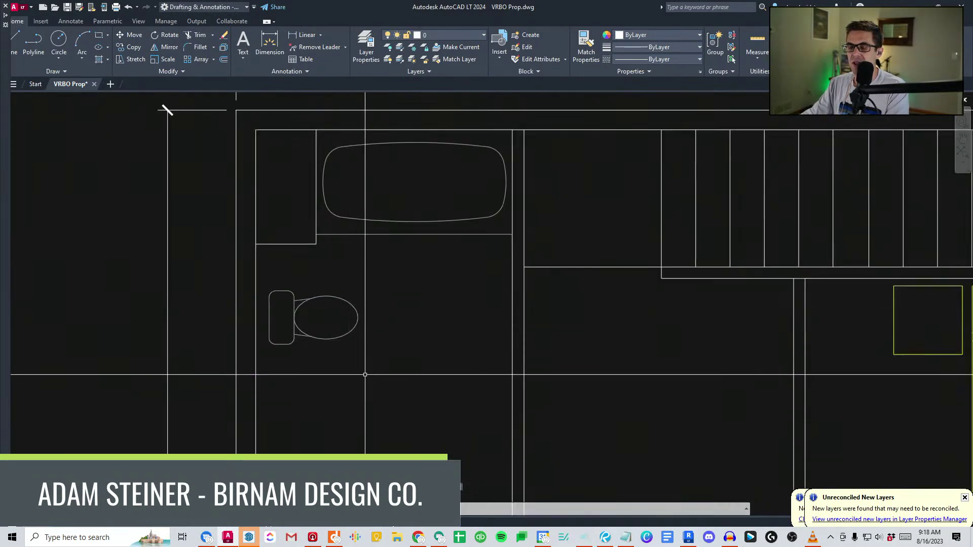
scroll(378, 362, down, 4)
click(257, 308)
click(176, 176)
text(m)
key(space)
middle_drag(223, 333, 228, 290)
key(Escape)
scroll(377, 351, down, 2)
middle_drag(376, 350, 356, 323)
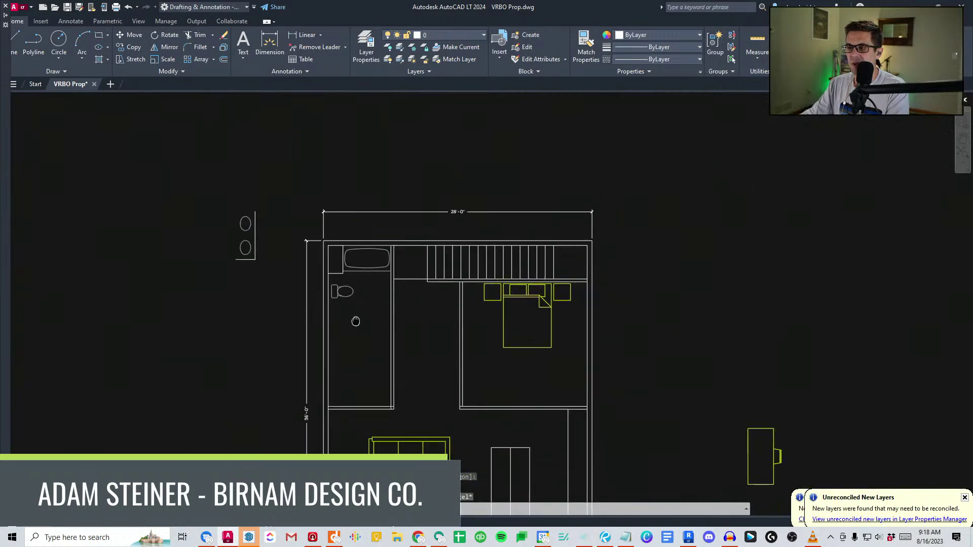
Offset the lower line of the closed-off space beside the tub 36 inches down to bound the toilet space.
scroll(357, 302, up, 2)
text(o)
key(space)
text(36)
key(space)
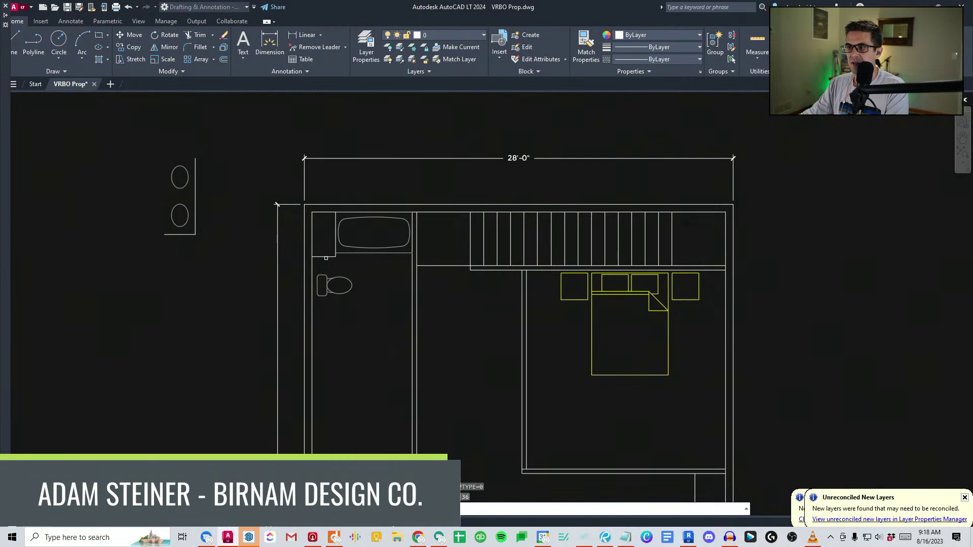
key(Escape)
Move the toilet against the outside wall, centred between the two lines bounding its space.
click(353, 295)
click(341, 273)
text(m)
key(space)
scroll(357, 321, up, 2)
click(356, 315)
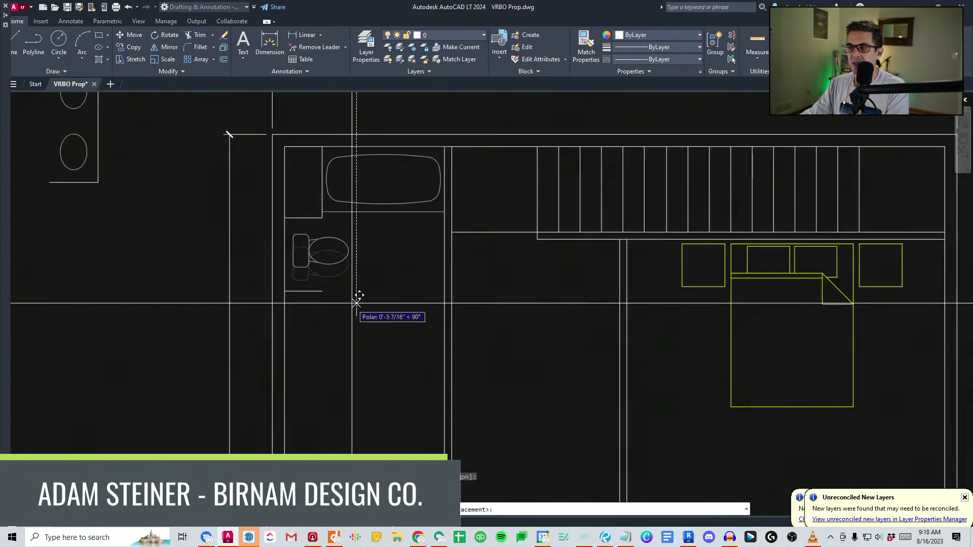
click(349, 307)
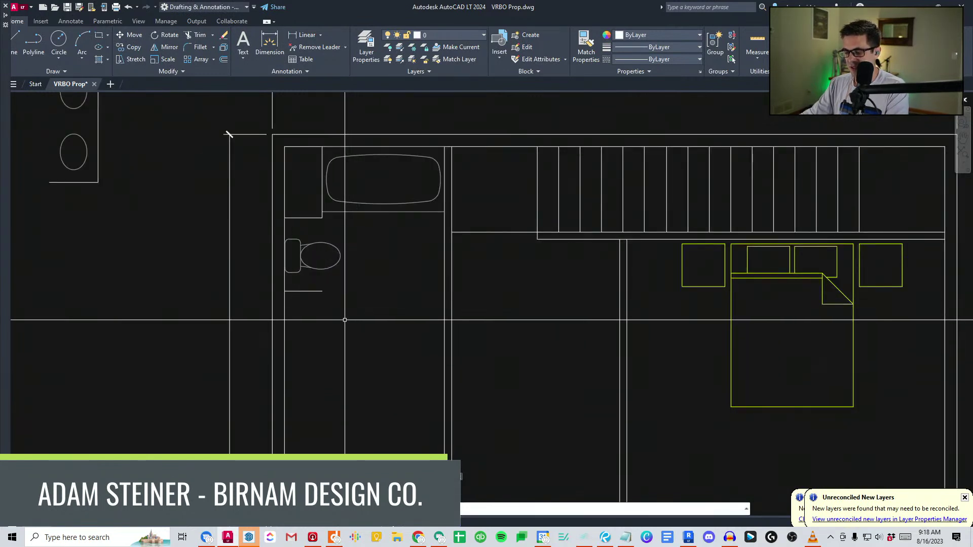
Offset the outside wall's inner face 2'-0" into the bathroom and join it with the toilet-space line as a vanity counter corner.
click(285, 304)
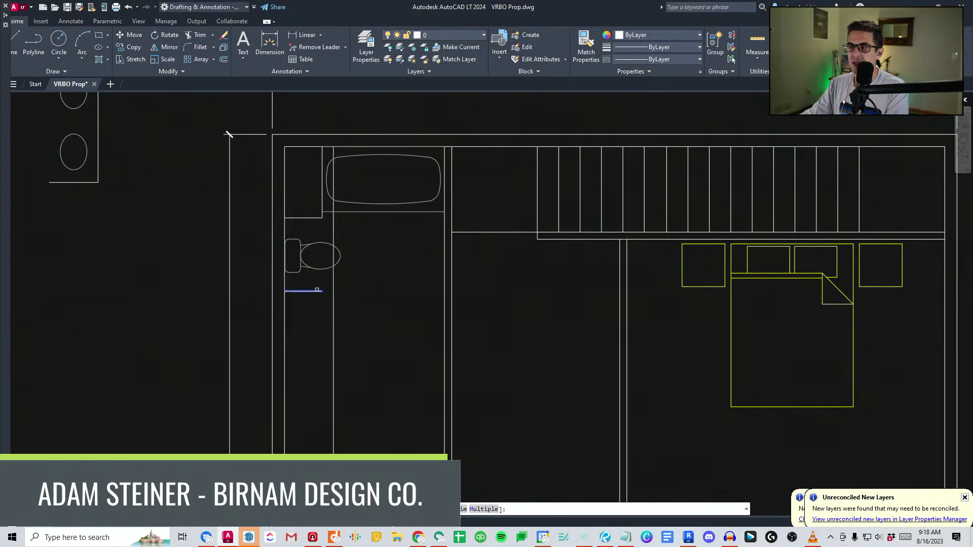
click(333, 313)
click(264, 316)
click(306, 113)
Offset the vanity counter's end line down as a pair of partition lines and extend them across to the bathroom's inner wall.
middle_drag(345, 331, 350, 260)
scroll(348, 213, up, 2)
scroll(349, 259, down, 4)
text(o)
key(Return)
text(6)
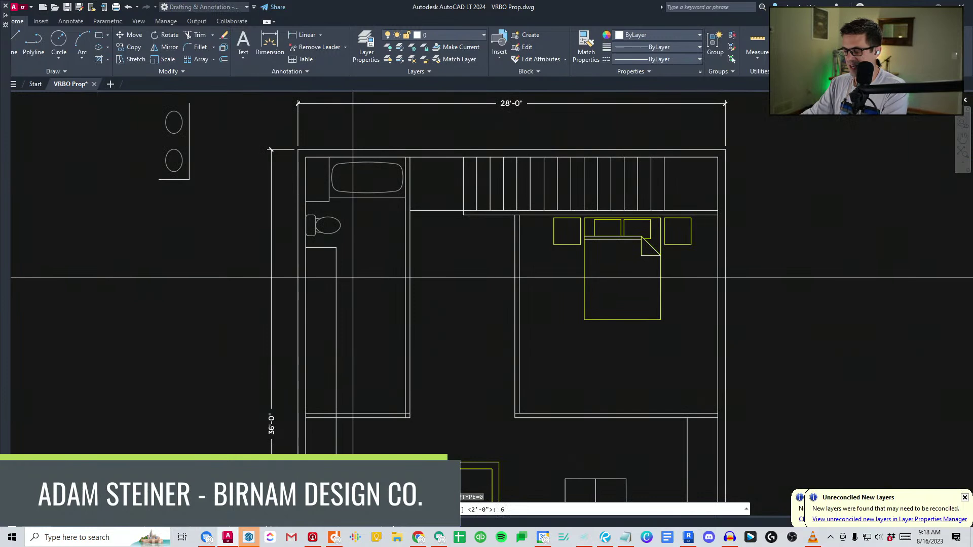
key(Return)
click(322, 247)
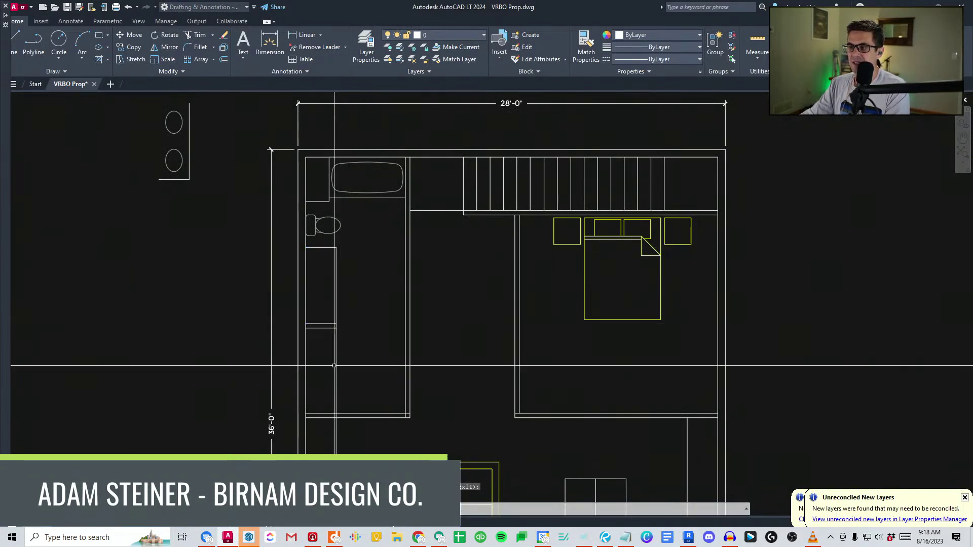
click(332, 332)
click(330, 336)
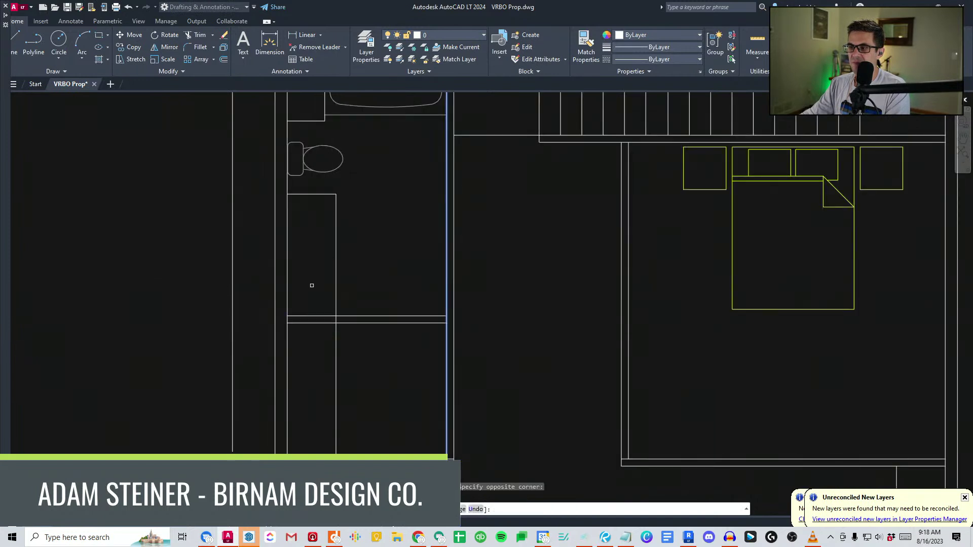
Trim the vanity counter's edge at the upper partition line and erase its leftover length below the partition.
click(315, 291)
key(Return)
scroll(332, 314, up, 4)
text(tr)
click(358, 330)
click(332, 310)
key(Return)
click(340, 390)
key(Return)
Trim the bathroom's inner wall face between the two partition lines and fillet the lower corner of the room below the partition.
middle_drag(616, 369, 537, 299)
scroll(538, 299, down, 5)
scroll(542, 290, up, 4)
click(541, 289)
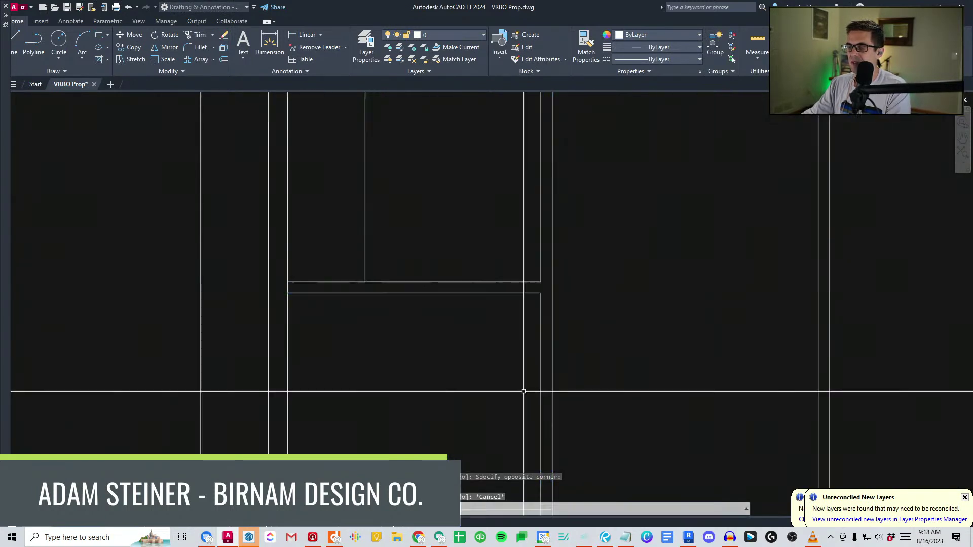
key(Escape)
scroll(549, 406, down, 2)
scroll(522, 414, down, 4)
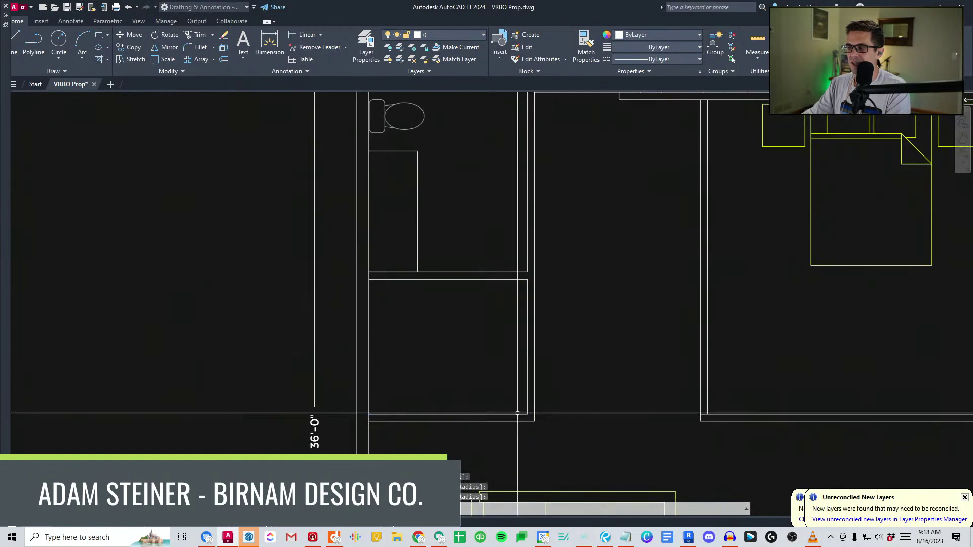
Move the pair of oval sinks from outside the plan onto the bathroom's vanity counter.
scroll(302, 279, up, 2)
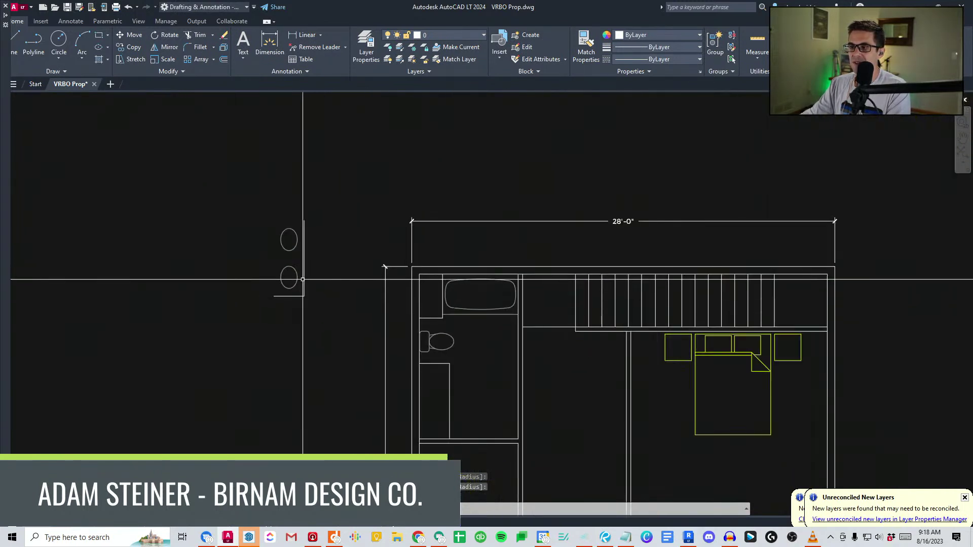
key(Escape)
click(301, 291)
click(267, 220)
text(m)
key(space)
click(304, 259)
click(456, 395)
Compare the upper floor plan with the garage plan beneath it, checking the outer wall beside the bedroom against the garage door.
scroll(472, 337, down, 2)
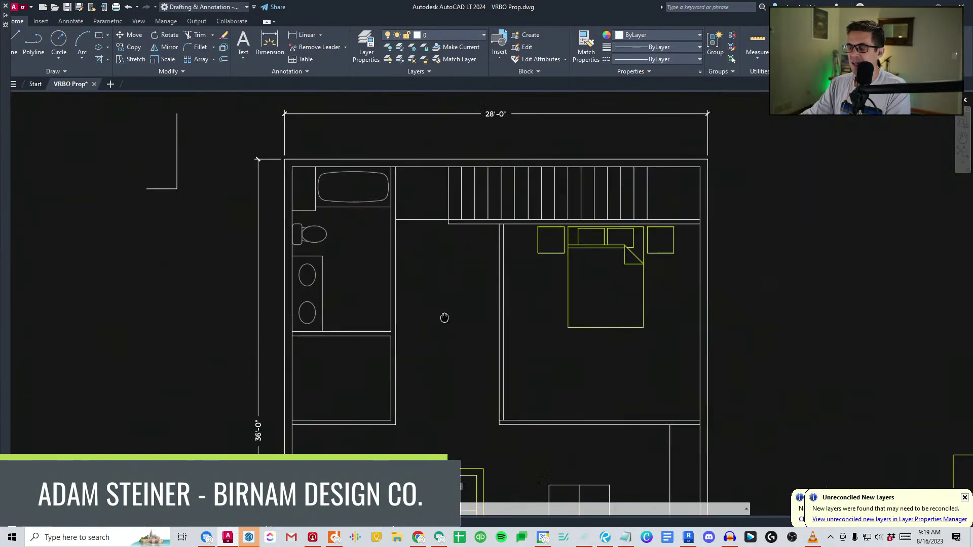
middle_drag(503, 369, 447, 318)
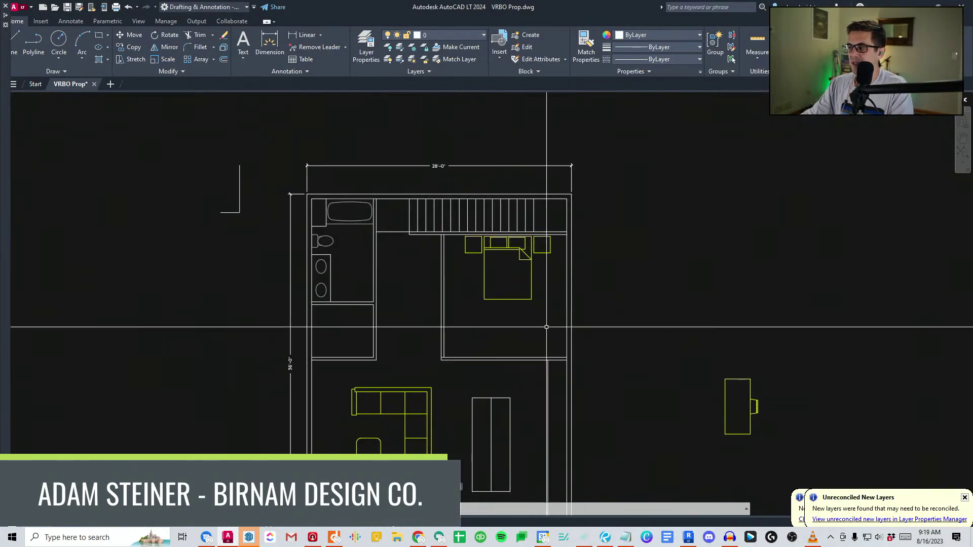
scroll(605, 297, down, 2)
middle_drag(605, 297, 497, 291)
scroll(462, 291, up, 2)
scroll(431, 295, up, 2)
scroll(499, 349, down, 2)
scroll(504, 338, down, 2)
scroll(506, 334, up, 2)
scroll(511, 331, down, 4)
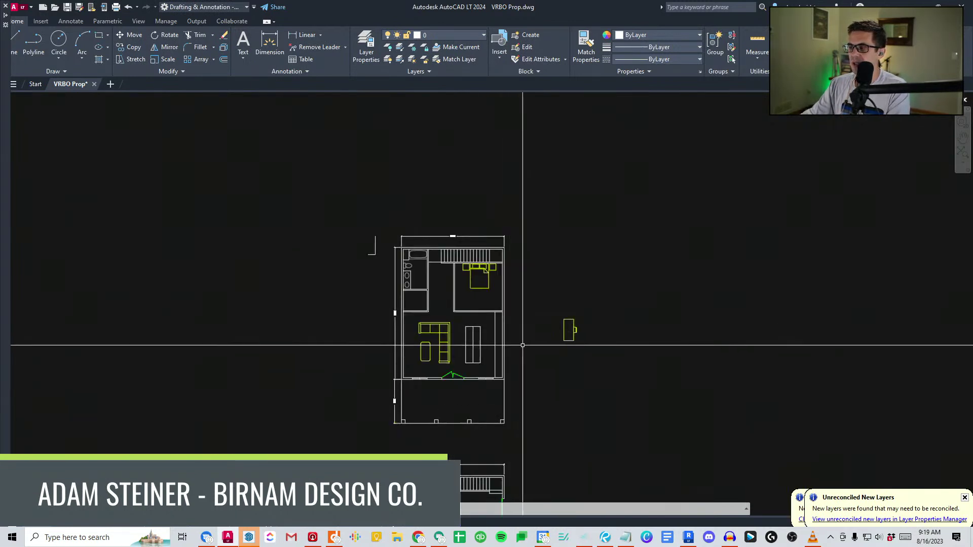
middle_drag(510, 330, 478, 242)
scroll(502, 402, up, 2)
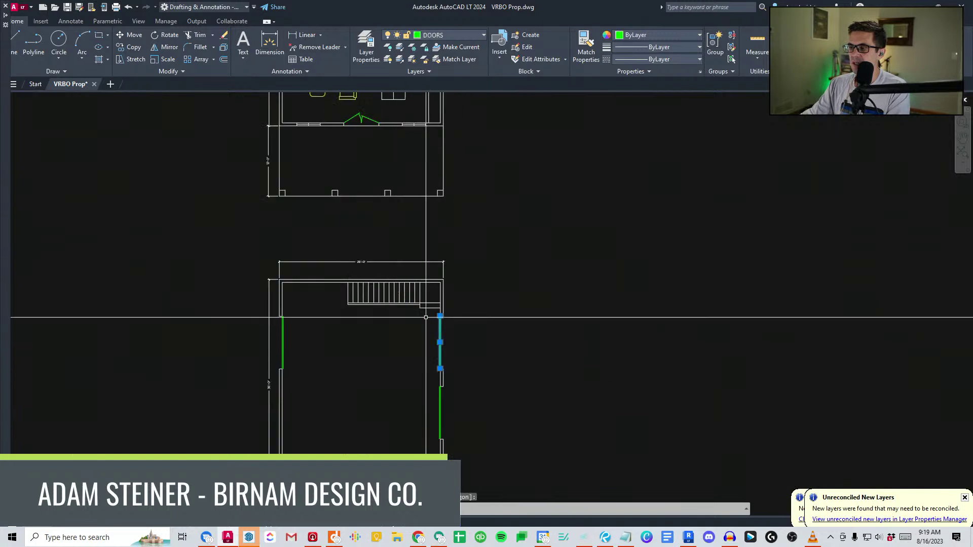
scroll(507, 387, down, 2)
middle_drag(507, 386, 507, 366)
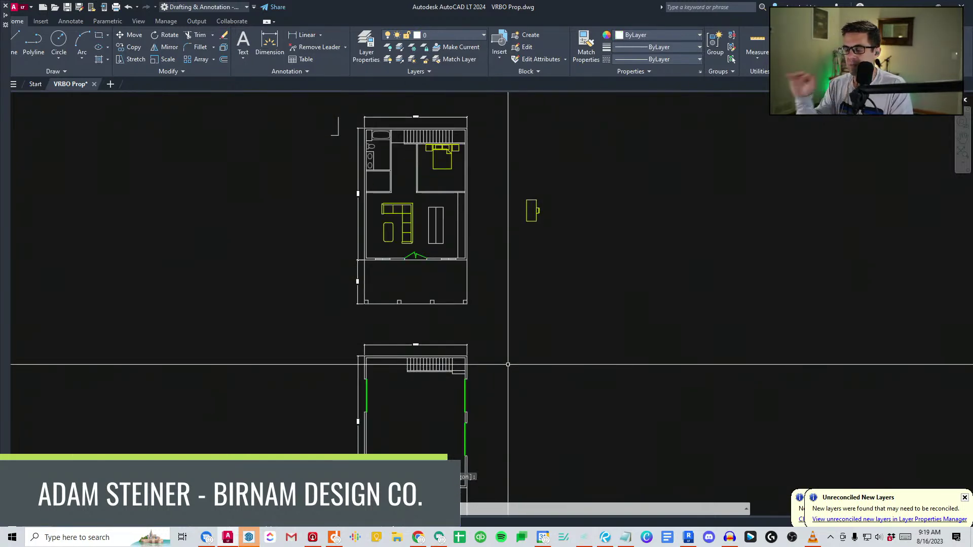
Copy the garage door opening nearest the stairs to the matching position on the upper plan's bedroom outside wall, aligned by the building corner.
scroll(451, 140, up, 6)
middle_drag(452, 228, 406, 358)
click(395, 360)
click(461, 255)
scroll(461, 254, down, 2)
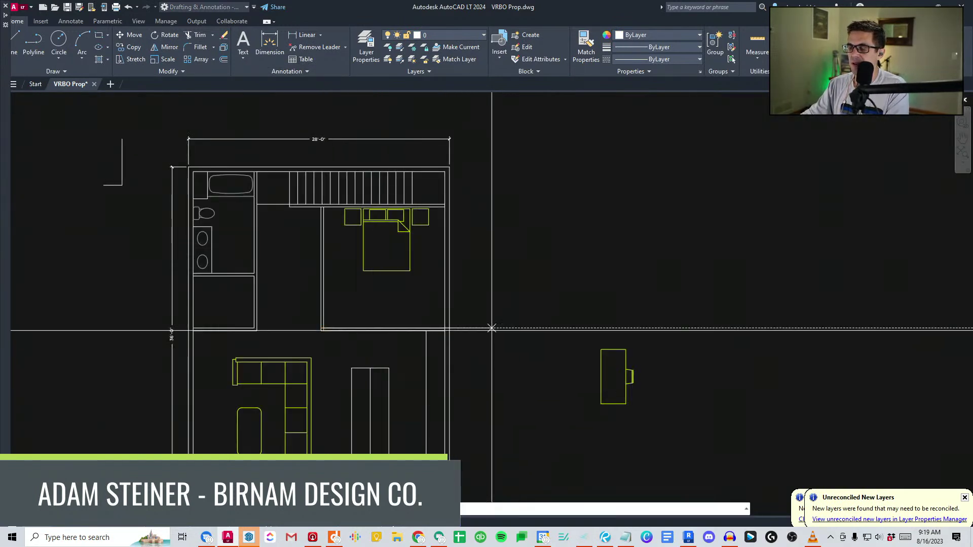
scroll(474, 319, down, 2)
scroll(434, 428, up, 2)
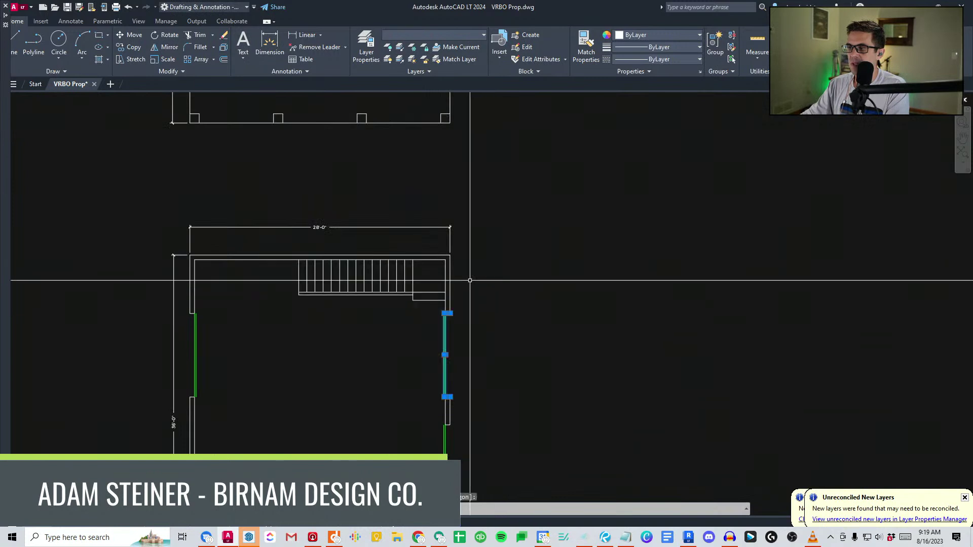
text(co)
key(space)
click(450, 255)
middle_drag(486, 103, 482, 402)
middle_drag(457, 122, 458, 349)
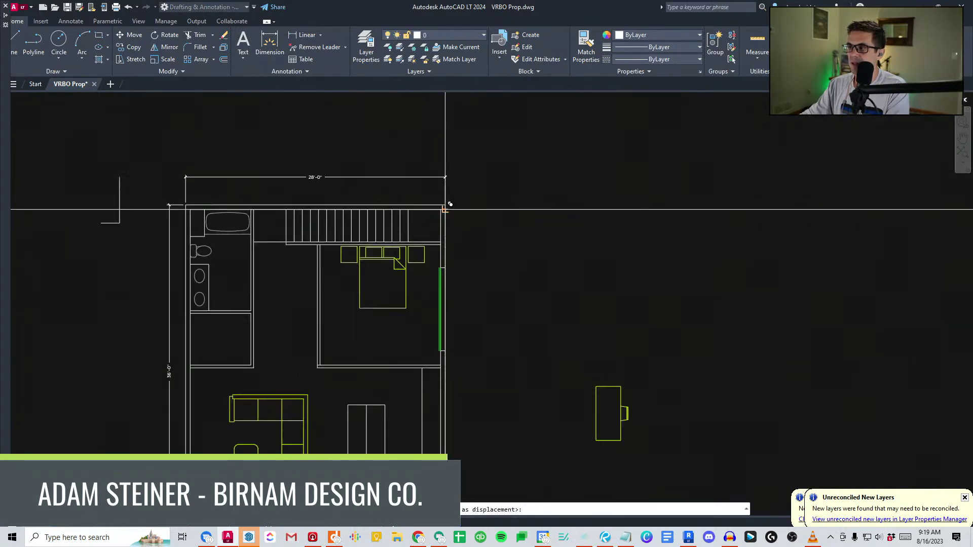
click(444, 205)
key(Escape)
Draw a line across the bedroom's outside wall at the copied door's midpoint and delete the door copy.
text(l)
key(space)
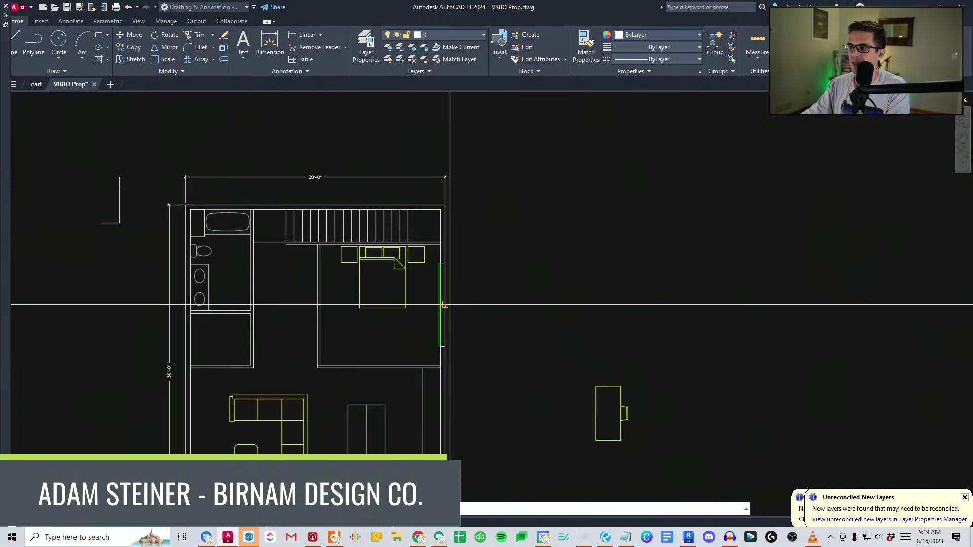
scroll(436, 344, up, 4)
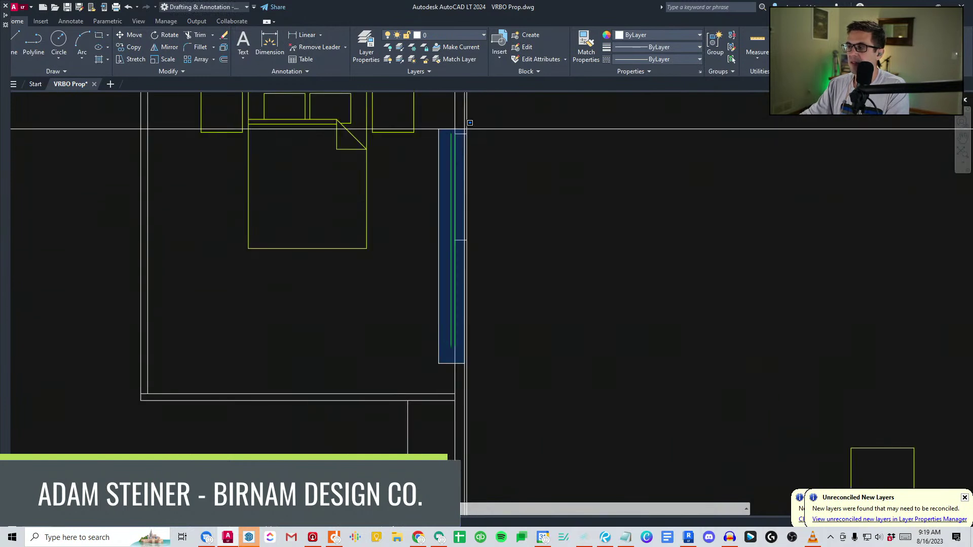
scroll(485, 127, down, 2)
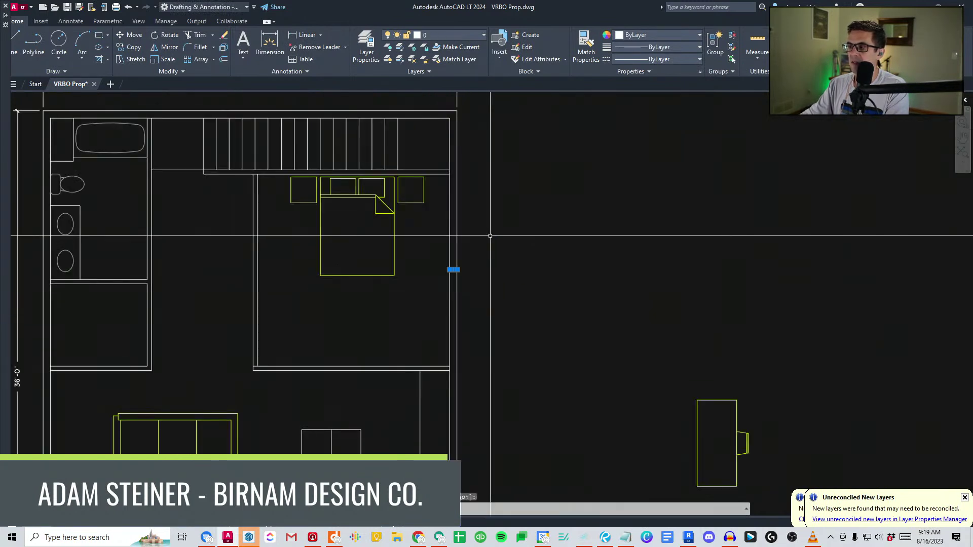
Place matching jamb lines on both sides of the wall's centre mark and draw the window's glazing line between their midpoints.
text(6)
key(Return)
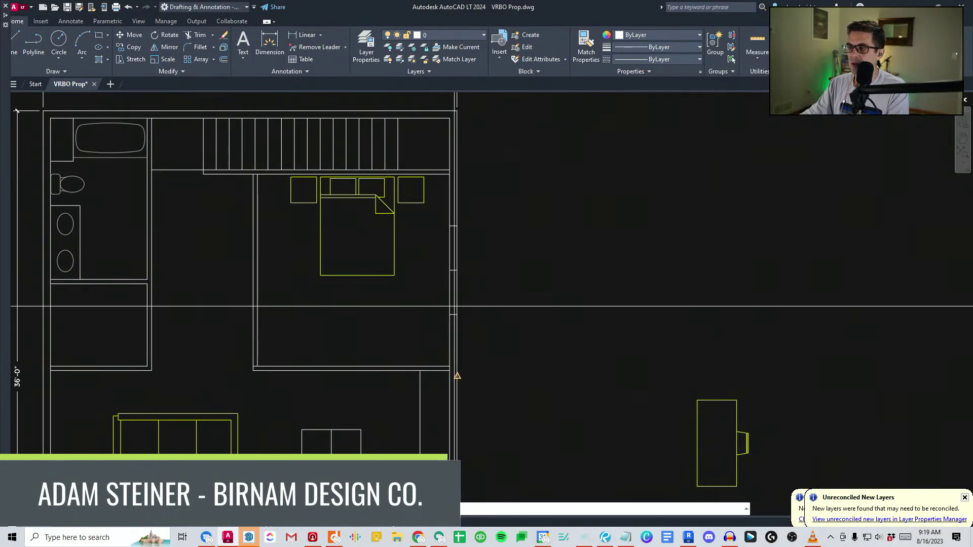
click(454, 226)
key(Return)
key(Return)
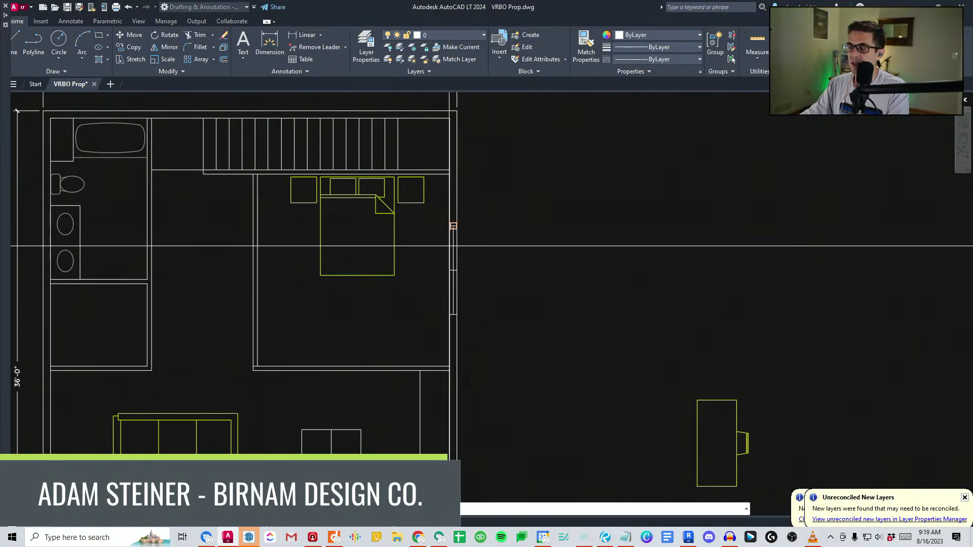
Copy the right-hand upper roof slope's pair of lines straight up in the section.
scroll(453, 238, down, 8)
middle_drag(453, 315, 460, 200)
scroll(453, 406, up, 6)
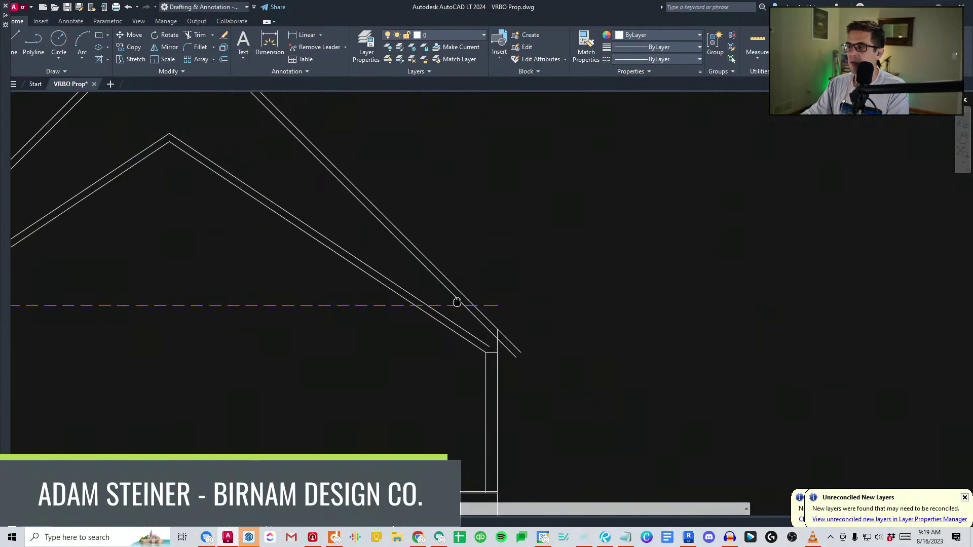
scroll(456, 299, down, 2)
click(490, 330)
text(co)
key(space)
click(521, 315)
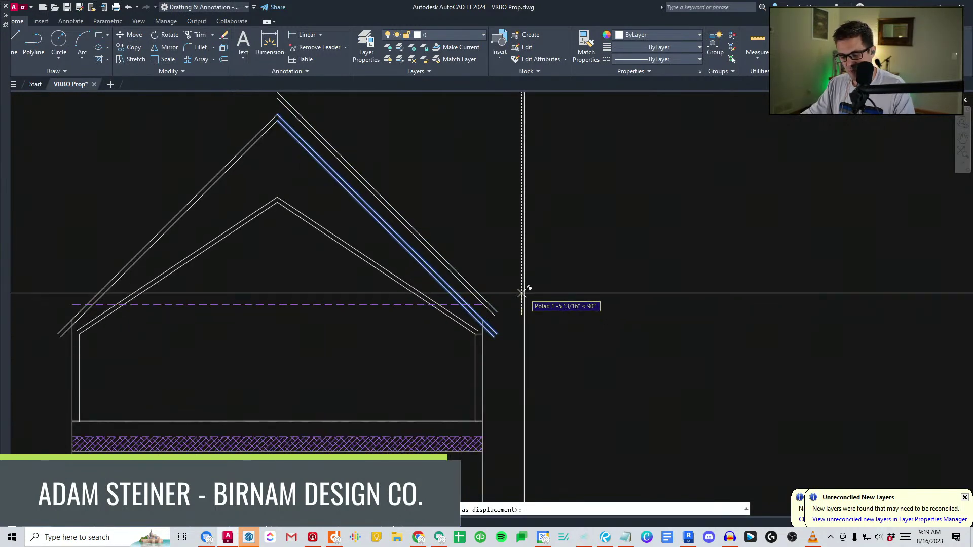
key(Return)
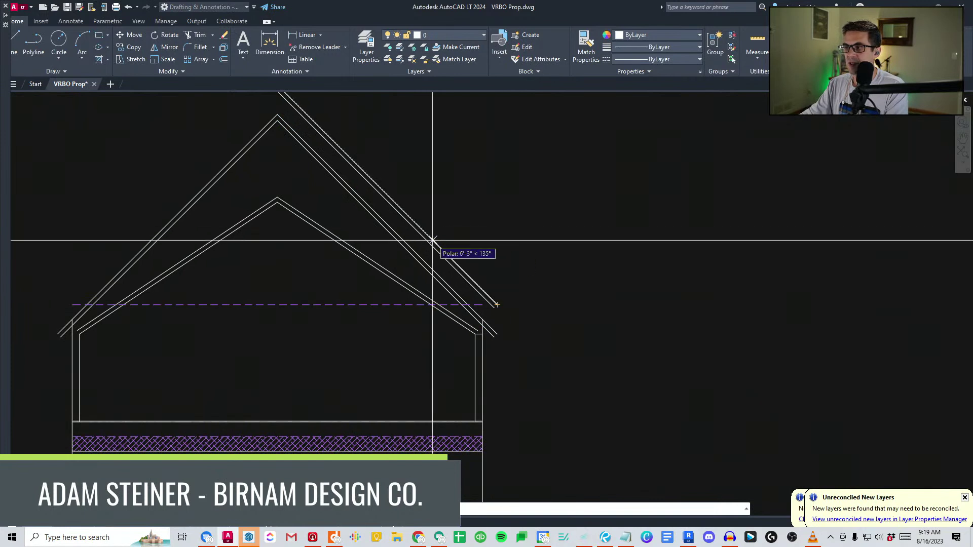
Draw a shallower dormer roof line from the raised eave end to the main roof slope and delete the copied slope lines.
click(388, 224)
key(Escape)
click(445, 238)
click(414, 225)
key(Delete)
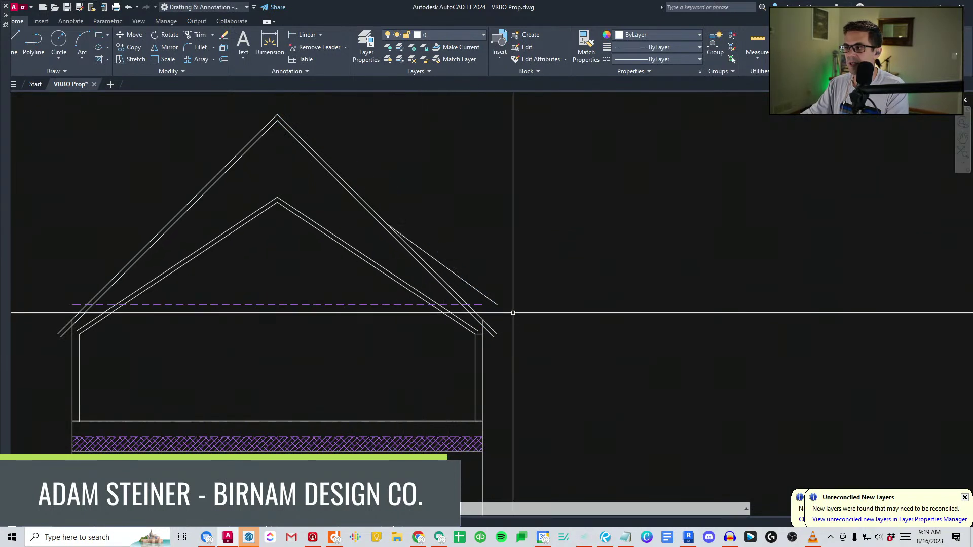
Offset the shallower dormer roof line 6 inches downward to give the dormer roof its thickness.
text(o)
key(space)
text(6)
key(Return)
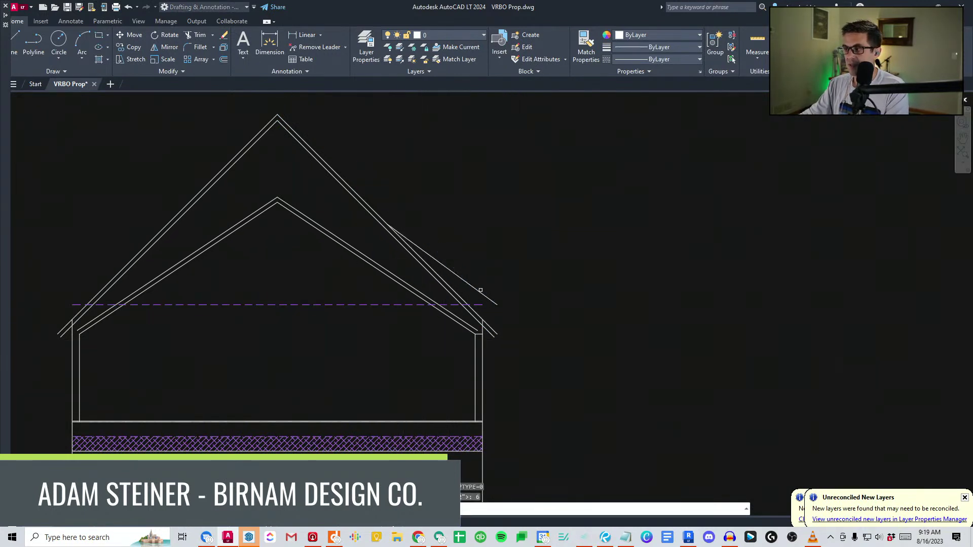
key(Escape)
middle_drag(495, 343, 507, 320)
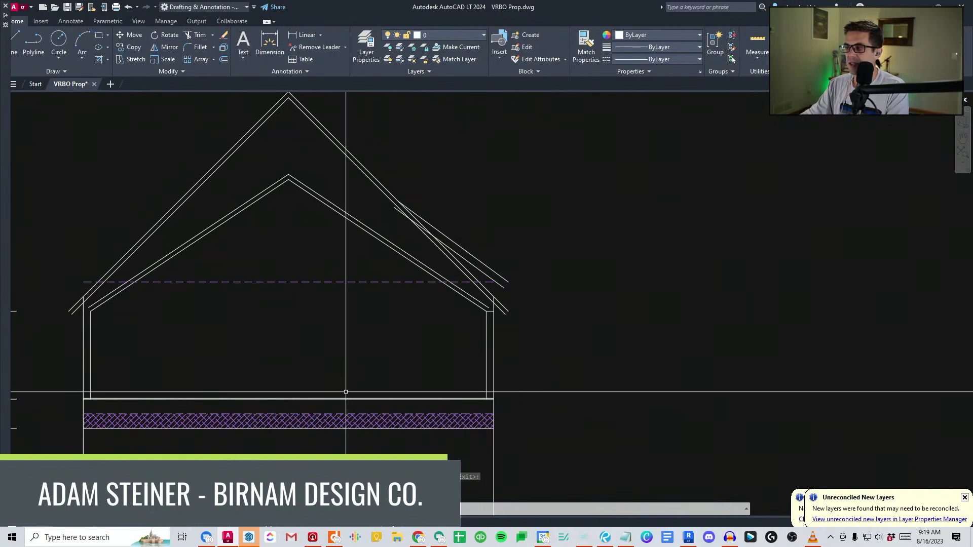
click(346, 391)
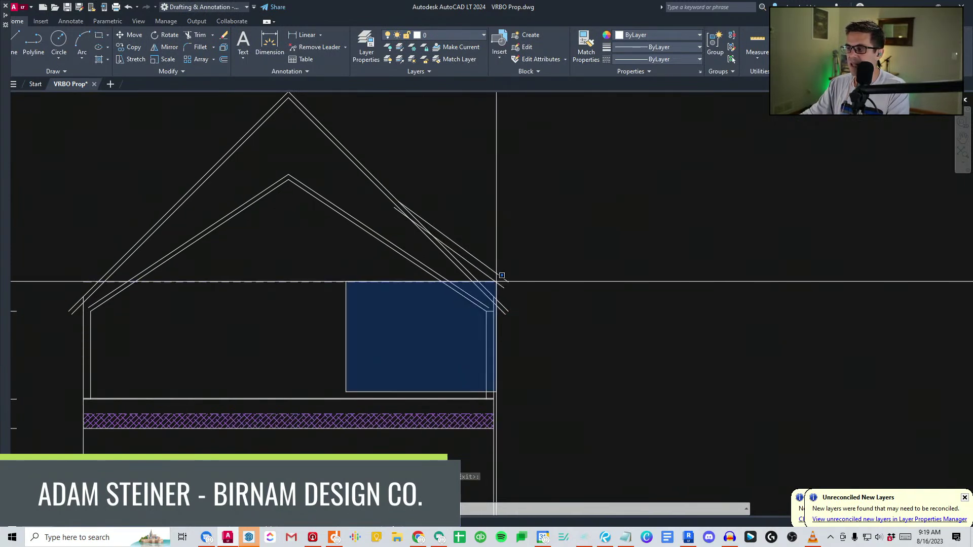
key(Escape)
click(478, 406)
key(Escape)
scroll(502, 279, down, 6)
middle_drag(512, 190, 479, 506)
scroll(446, 250, up, 6)
middle_drag(448, 250, 462, 341)
scroll(472, 329, down, 3)
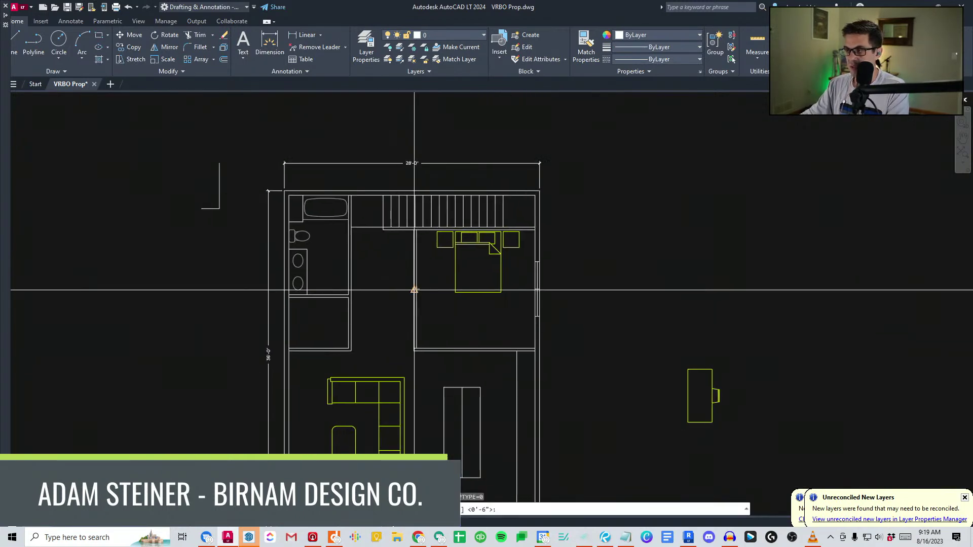
key(Escape)
middle_drag(408, 308, 386, 286)
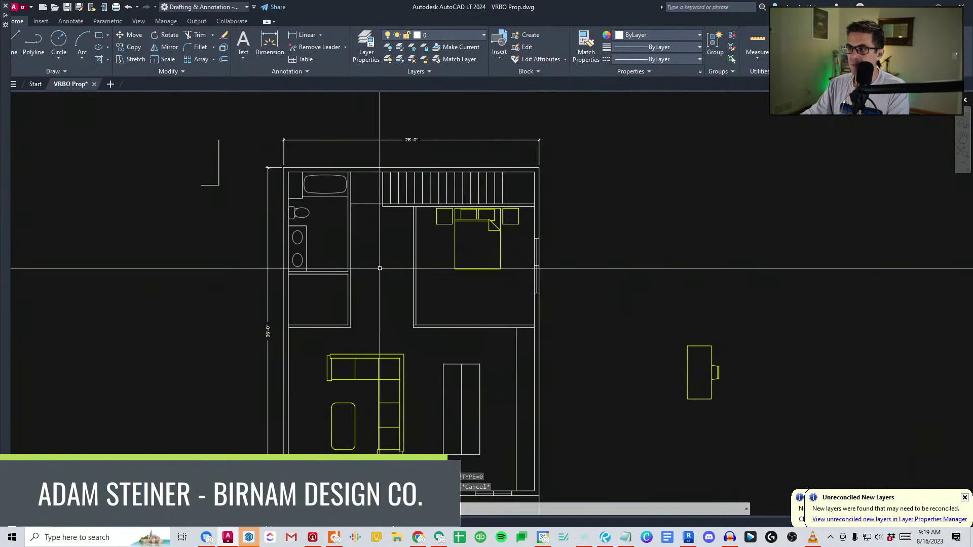
Rotate the desk with its chair 180 degrees so that the chair faces the bathroom side.
click(788, 432)
click(661, 300)
text(ro)
key(space)
click(674, 365)
click(664, 364)
Move the desk with its chair into the space beside the bathroom, close to the bedroom's partition wall and below the stairs.
click(607, 404)
click(684, 287)
text(m)
key(space)
click(646, 363)
scroll(390, 236, up, 4)
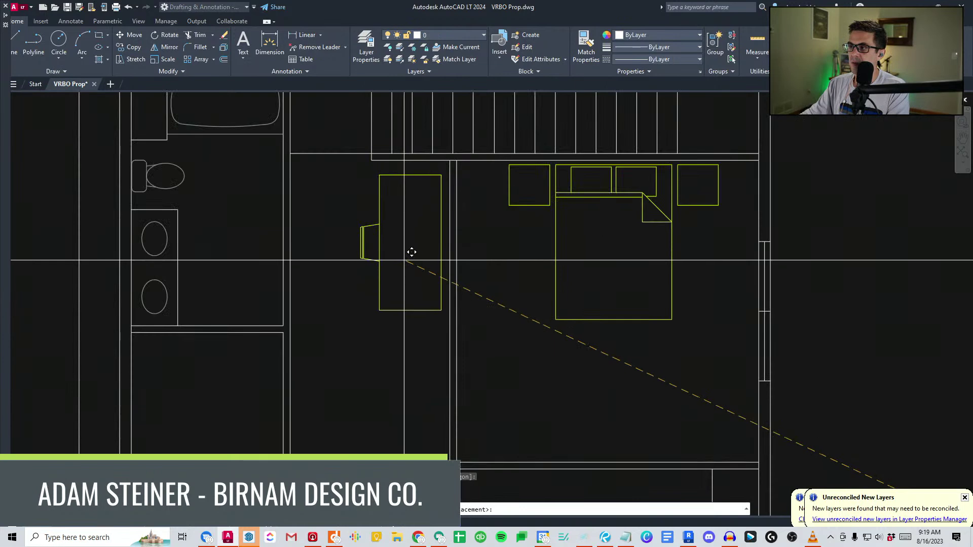
click(414, 242)
scroll(473, 374, down, 5)
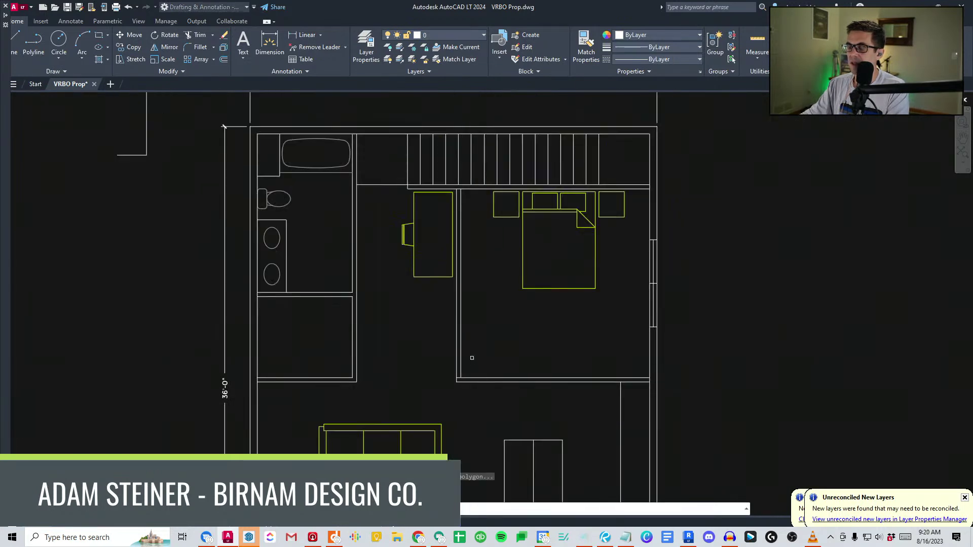
Measure the room below the bathroom from corner to corner and search the other house plans for a washer and dryer.
scroll(339, 405, up, 2)
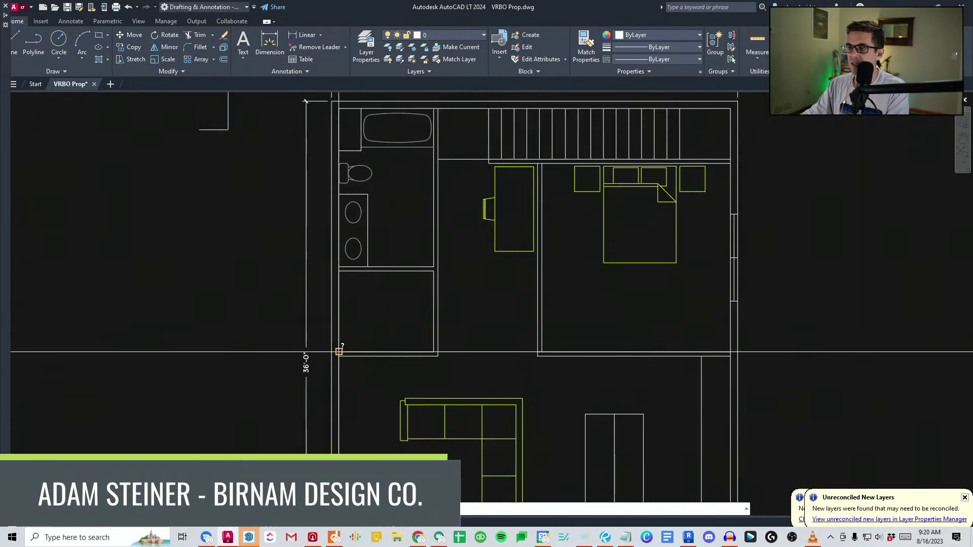
click(432, 273)
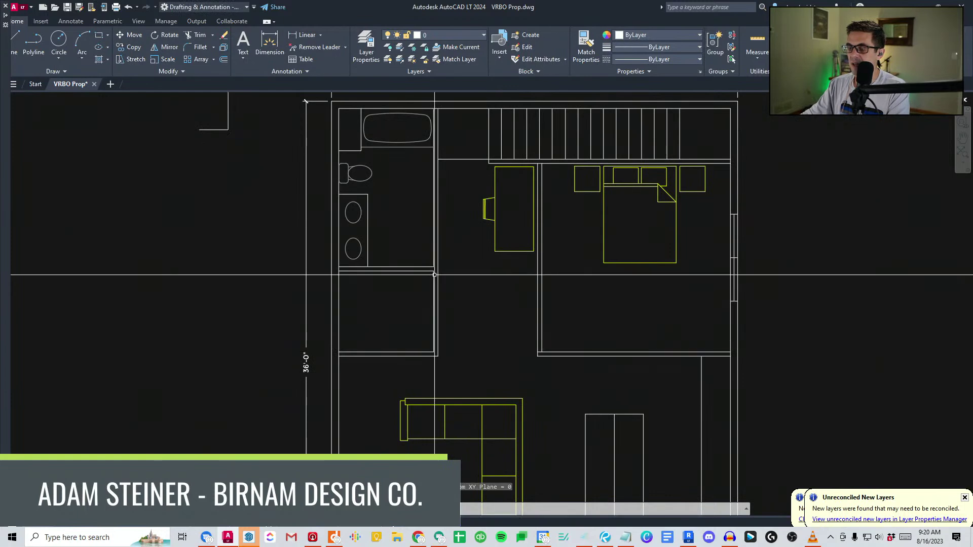
scroll(412, 304, down, 12)
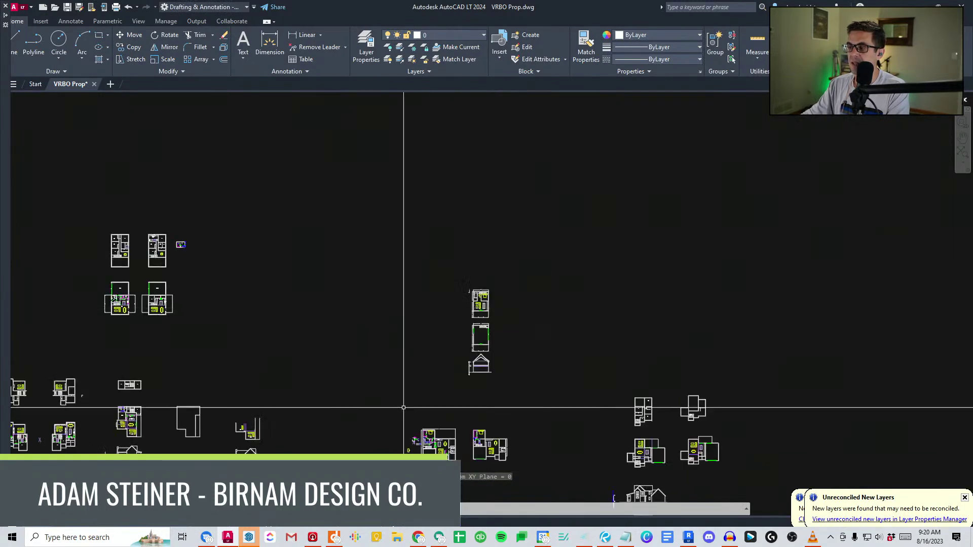
scroll(259, 345, up, 6)
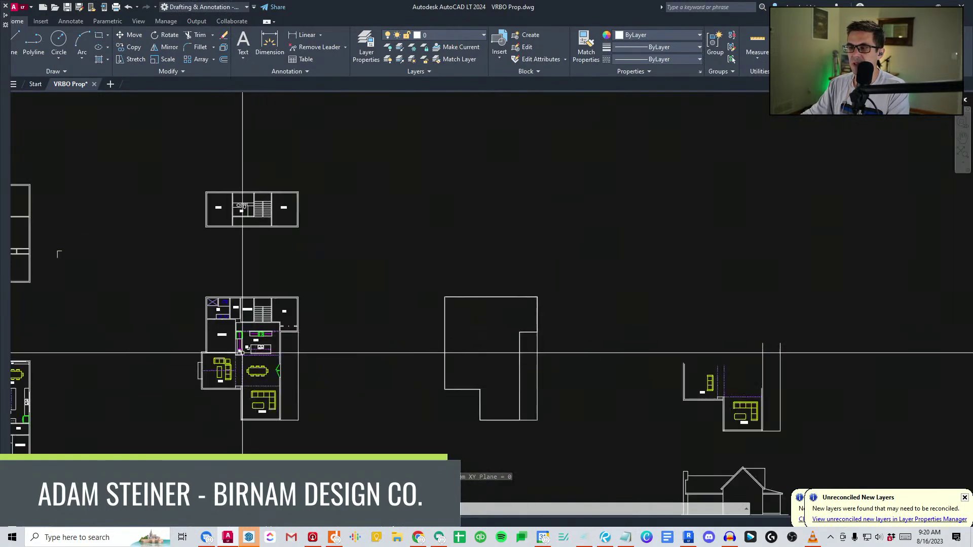
scroll(293, 348, up, 2)
middle_drag(325, 246, 471, 317)
scroll(343, 413, down, 4)
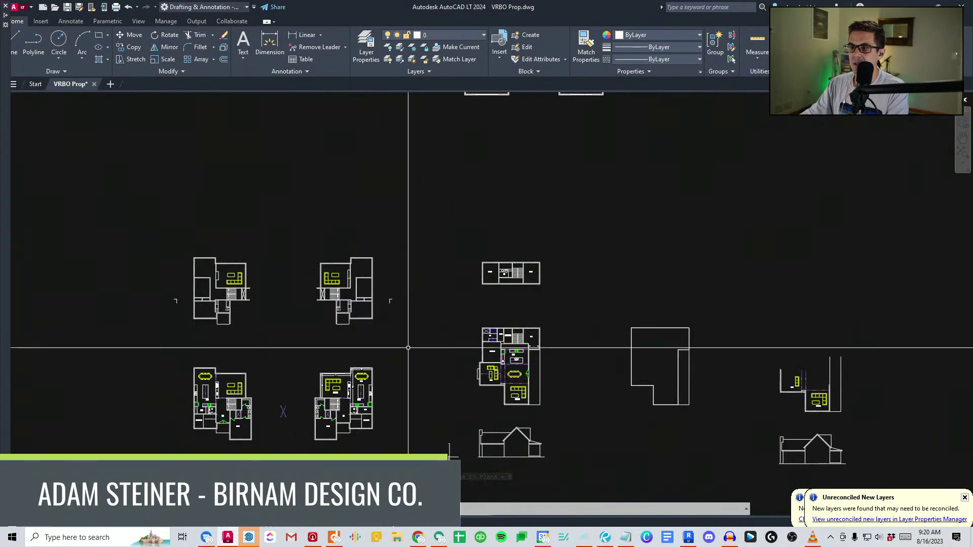
scroll(310, 421, up, 2)
middle_drag(373, 402, 610, 368)
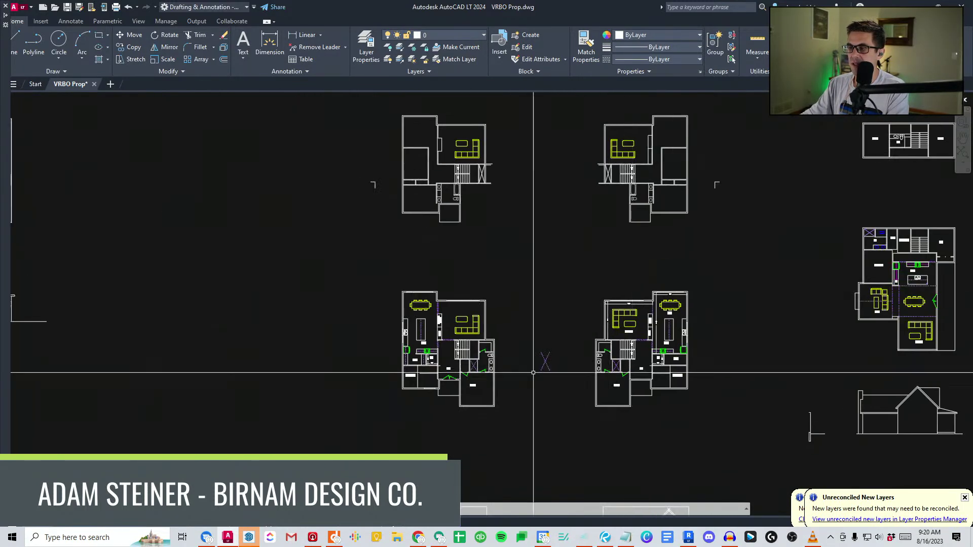
middle_drag(430, 347, 742, 364)
scroll(743, 364, down, 2)
scroll(387, 254, up, 4)
middle_drag(584, 284, 588, 286)
scroll(408, 328, down, 2)
middle_drag(142, 333, 511, 340)
scroll(380, 327, up, 3)
middle_drag(372, 328, 655, 344)
Copy the washer and dryer from another house plan to a spot beside the garage's upper floor plan.
scroll(330, 297, up, 2)
click(355, 278)
text(co)
click(367, 296)
scroll(656, 302, down, 4)
middle_drag(656, 301, 43, 299)
scroll(51, 299, down, 2)
middle_drag(587, 280, 370, 283)
middle_drag(658, 278, 115, 257)
middle_drag(771, 306, 588, 289)
scroll(589, 288, down, 5)
middle_drag(701, 290, 537, 306)
middle_drag(553, 206, 490, 241)
scroll(490, 240, up, 4)
scroll(519, 343, up, 2)
scroll(443, 318, up, 2)
scroll(306, 349, up, 2)
click(306, 349)
key(Escape)
Rotate the copied washer and dryer so that their backs face the outside wall beside the bathroom.
click(337, 375)
click(299, 330)
text(ro)
key(space)
click(304, 356)
click(307, 334)
click(332, 378)
click(307, 332)
text(ro)
key(space)
click(333, 395)
click(332, 384)
Move the rotated washer and dryer into the laundry room below the bathroom, with their backs at the outside wall.
click(316, 454)
click(256, 421)
text(m)
key(space)
click(256, 421)
scroll(405, 327, up, 4)
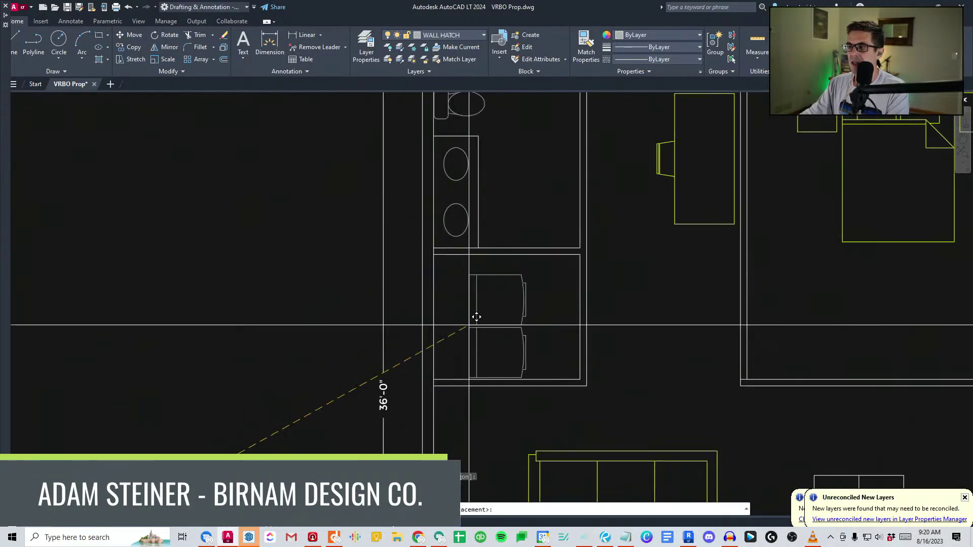
scroll(441, 318, up, 4)
click(433, 321)
middle_drag(548, 328, 382, 337)
scroll(380, 334, down, 8)
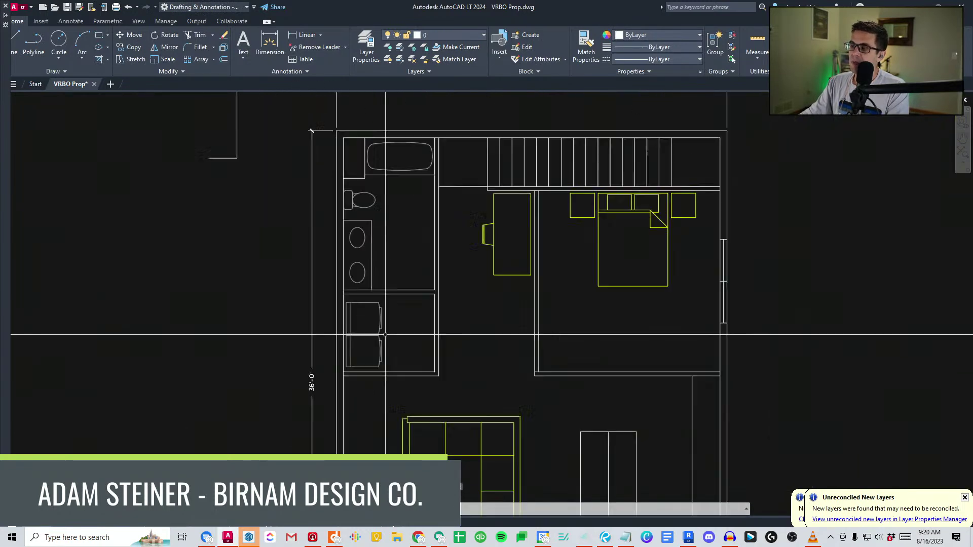
Draw a door jamb line across the laundry room's inner wall and move it 6 inches below the bathroom partition.
scroll(412, 343, up, 2)
middle_drag(407, 370, 412, 358)
scroll(387, 310, up, 2)
middle_drag(387, 311, 414, 354)
scroll(414, 355, down, 2)
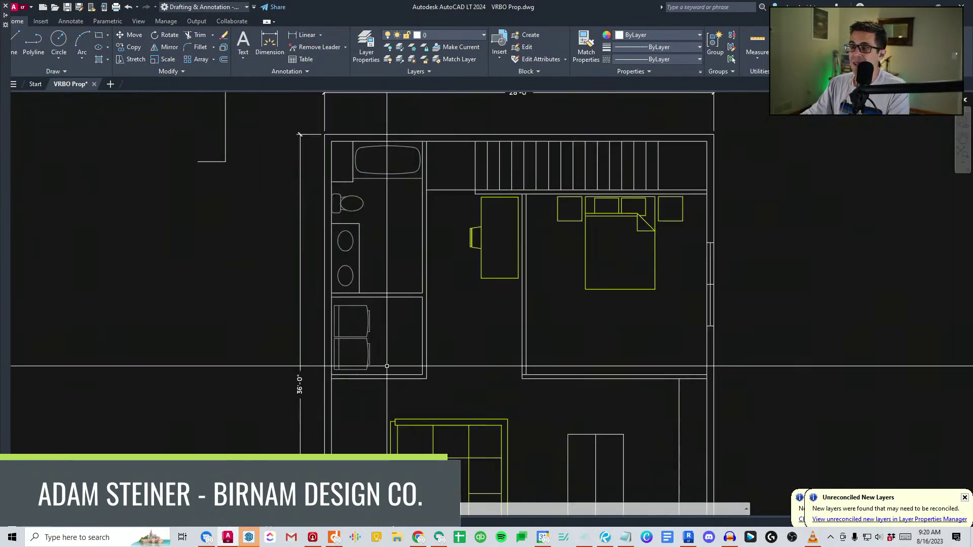
key(Escape)
scroll(412, 364, up, 2)
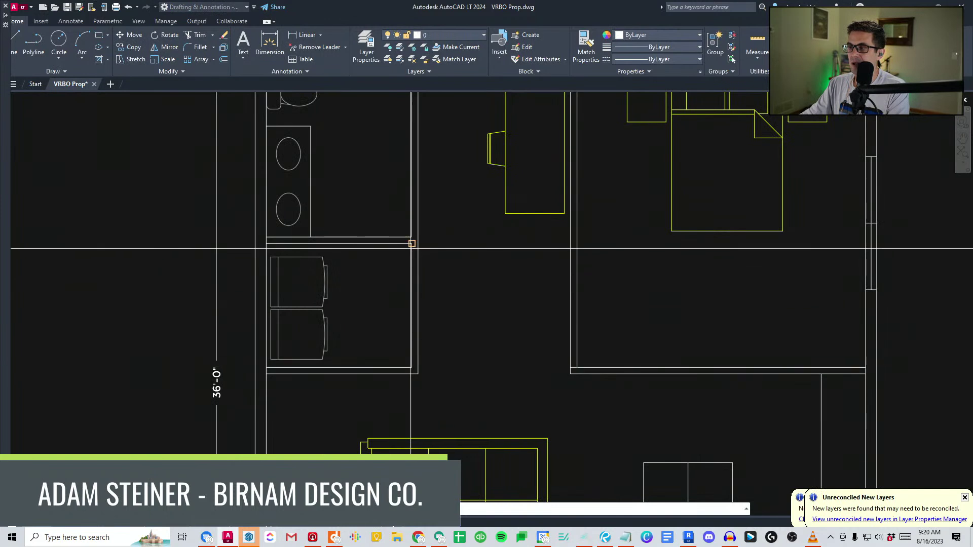
click(419, 244)
key(space)
click(380, 265)
click(425, 231)
text(m)
key(space)
click(450, 218)
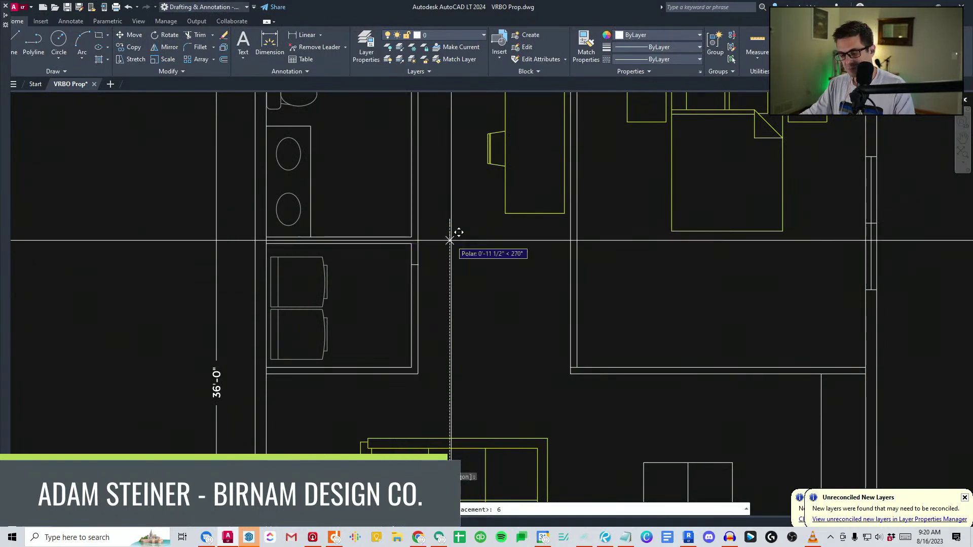
Place the second jamb line lower in the laundry room's wall to lay out the door opening.
click(432, 271)
text(m)
key(space)
click(450, 210)
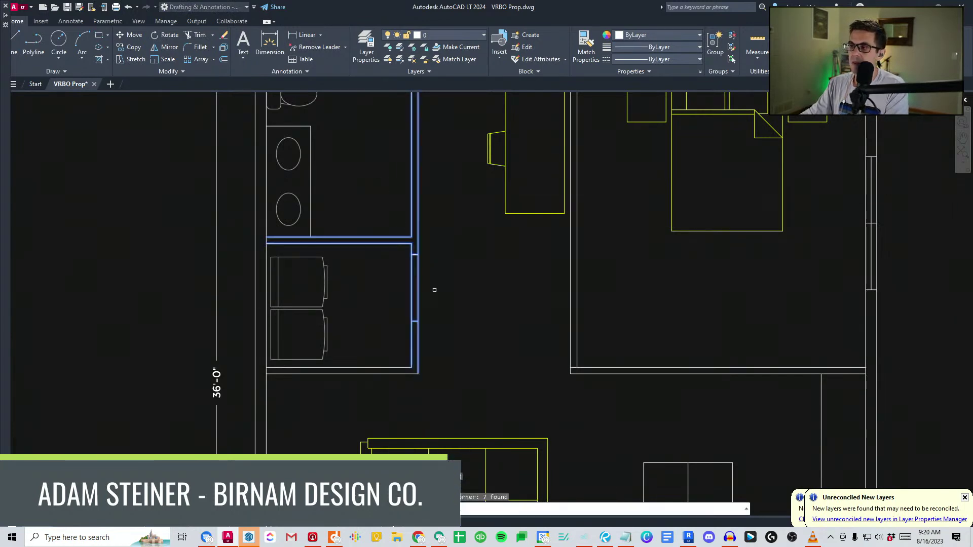
Draw the laundry door from the upper jamb, using a circle as wide as the opening for the swing and an angled leaf line.
text(c)
key(space)
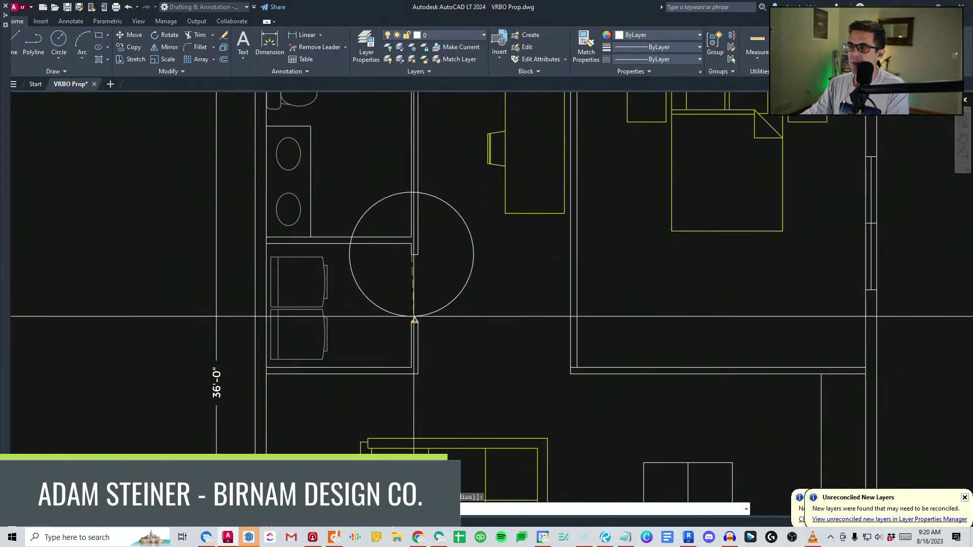
click(412, 321)
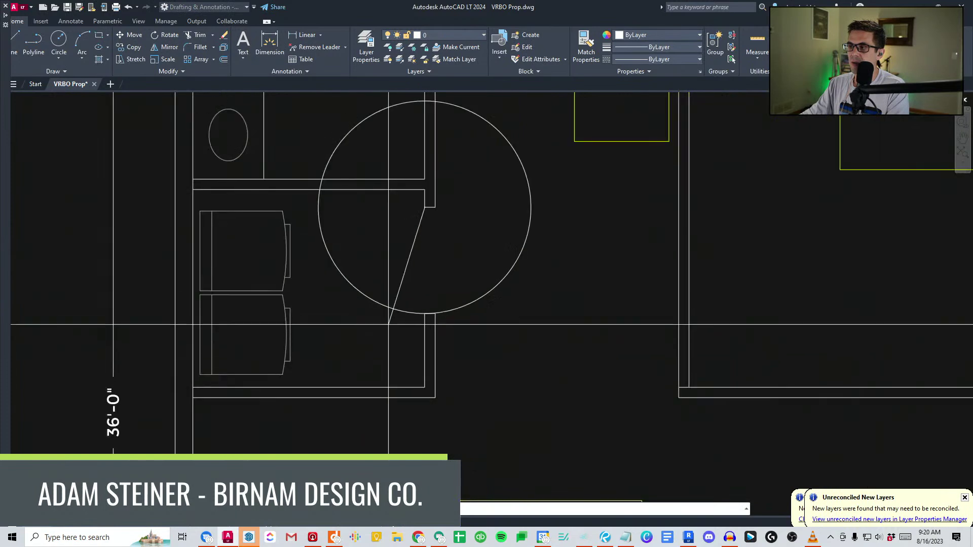
scroll(396, 305, down, 3)
key(Escape)
middle_drag(404, 305, 384, 332)
Delete the desk and its chair from the space between the bathroom and the bedroom.
click(457, 308)
middle_drag(523, 202, 496, 260)
scroll(503, 248, down, 2)
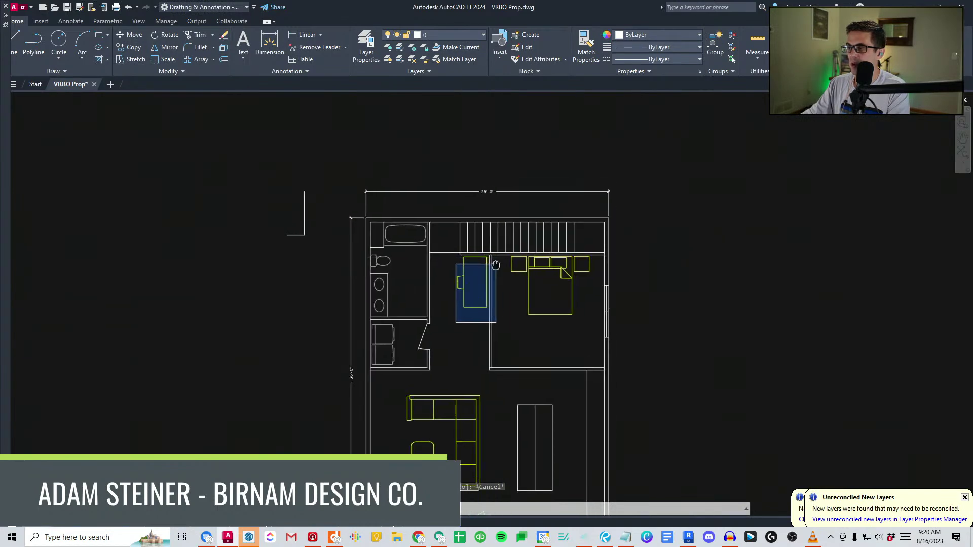
key(Escape)
click(466, 323)
click(452, 249)
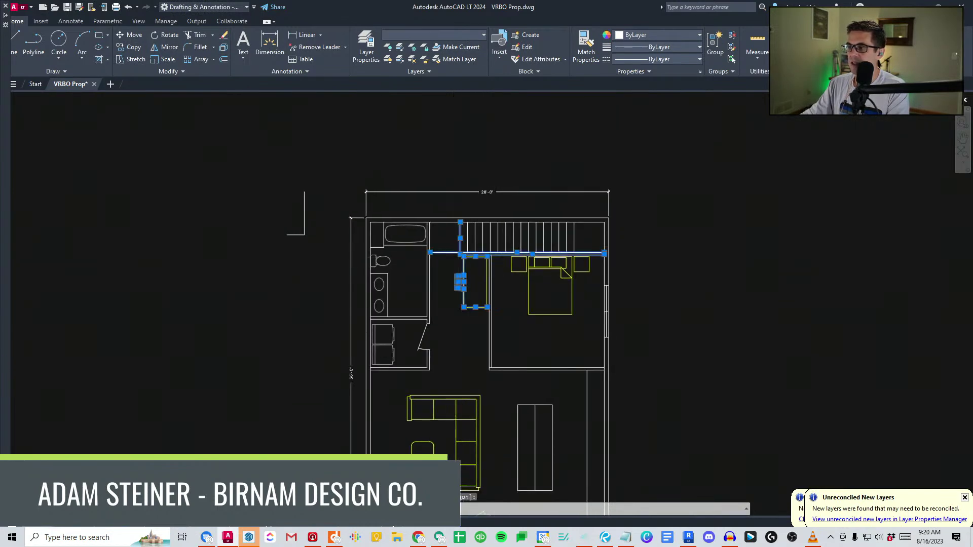
key(Escape)
scroll(448, 308, up, 4)
click(449, 306)
click(566, 173)
key(Delete)
Match the laundry door's leaf and swing to the properties of the green double door in the exterior wall.
middle_drag(575, 255, 494, 280)
scroll(493, 280, down, 2)
middle_drag(539, 343, 472, 348)
scroll(457, 340, up, 1)
scroll(479, 380, down, 1)
middle_drag(460, 404, 462, 352)
scroll(463, 355, down, 2)
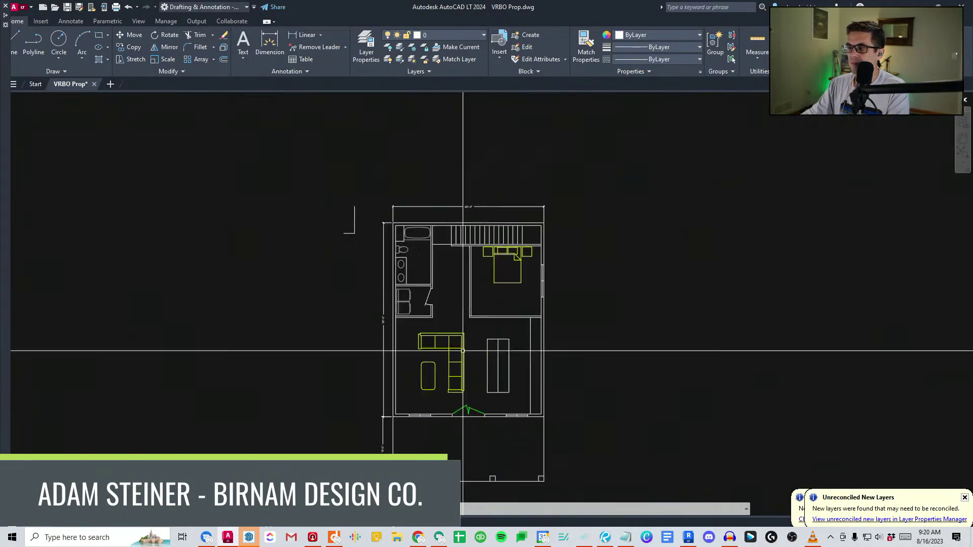
text(ma)
key(space)
click(459, 410)
scroll(412, 309, up, 2)
scroll(417, 295, up, 3)
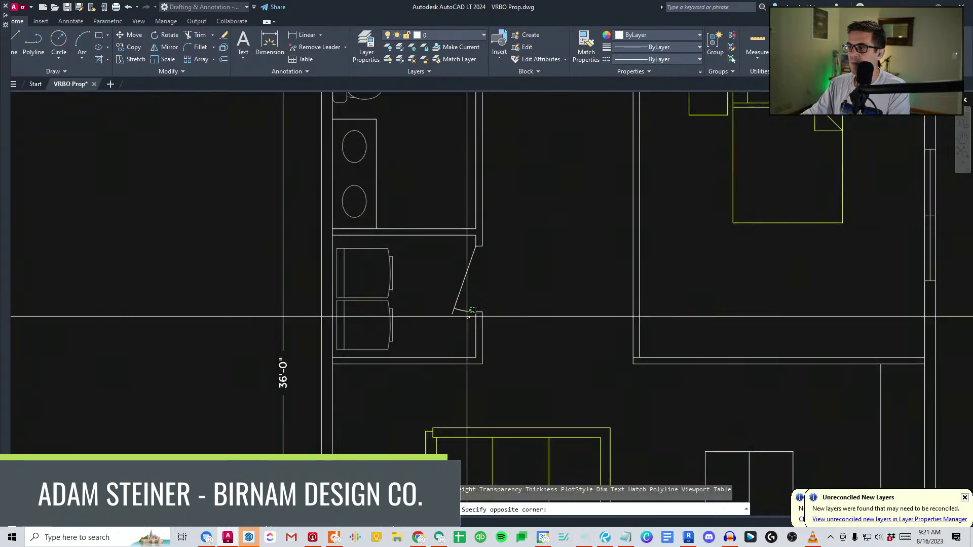
click(469, 289)
scroll(434, 431, down, 3)
middle_drag(579, 362, 542, 274)
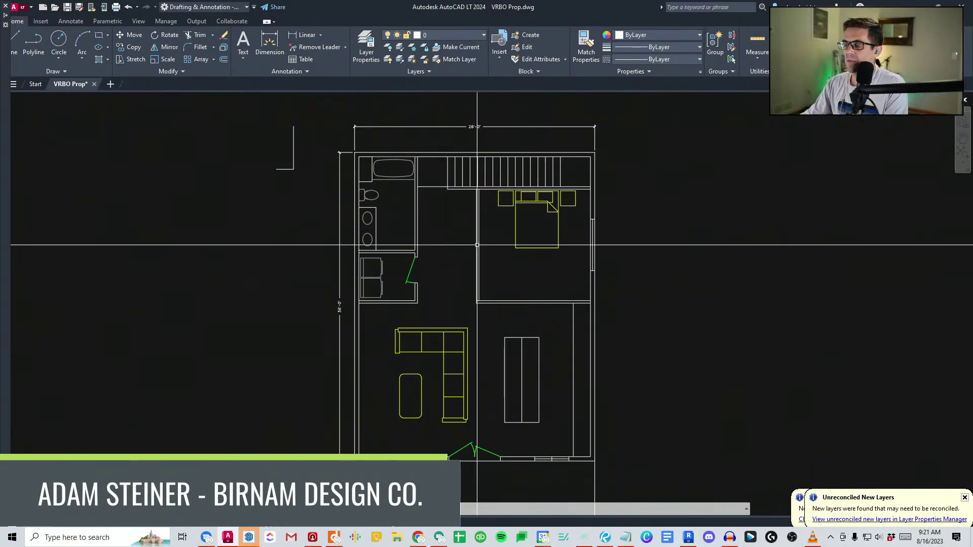
Fillet the bedroom partition's lines into a clean lower corner.
scroll(469, 304, up, 4)
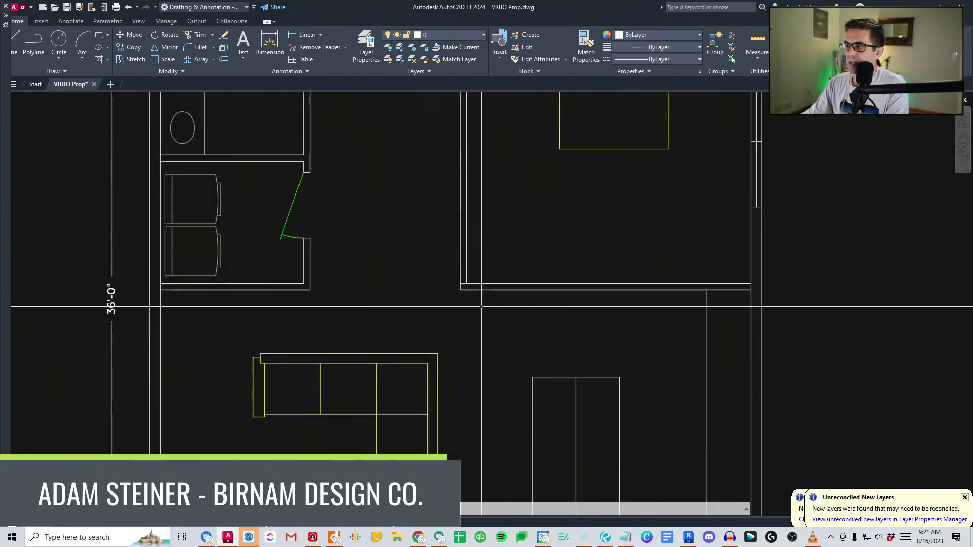
click(477, 283)
middle_drag(490, 236, 480, 290)
scroll(481, 290, down, 2)
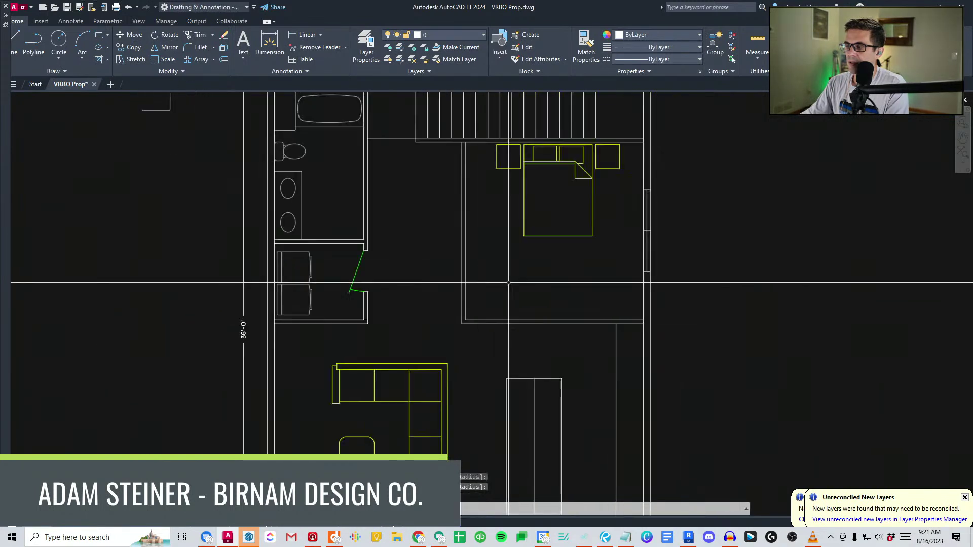
Offset the bedroom partition 25 inches toward the bathroom, with a second offset of 3.5 inches for the new wall's thickness.
text(o)
key(Return)
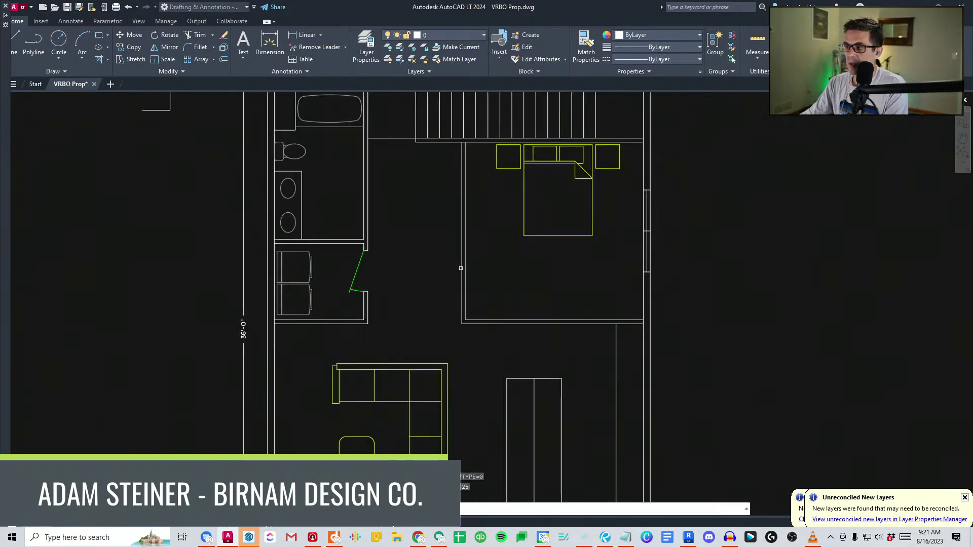
click(441, 277)
key(Escape)
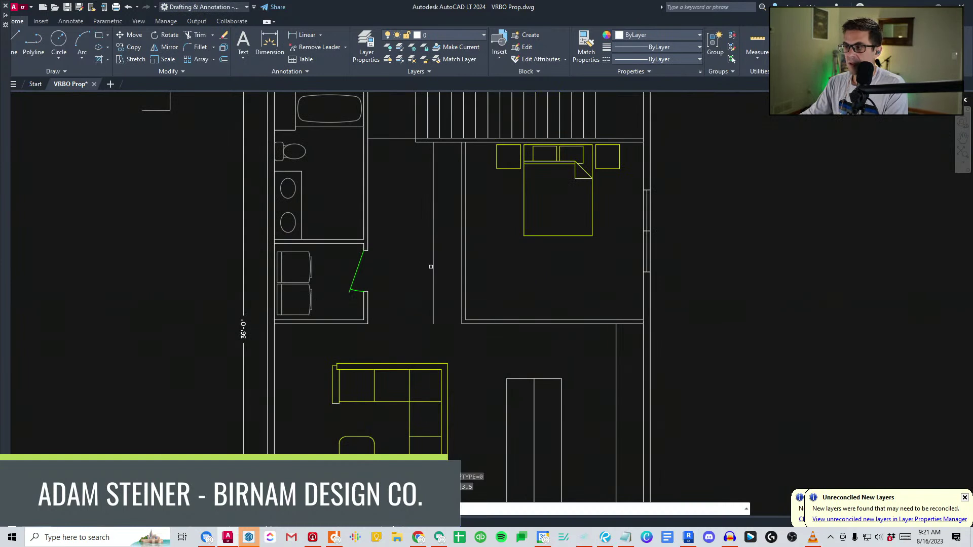
key(Escape)
middle_drag(459, 310, 472, 329)
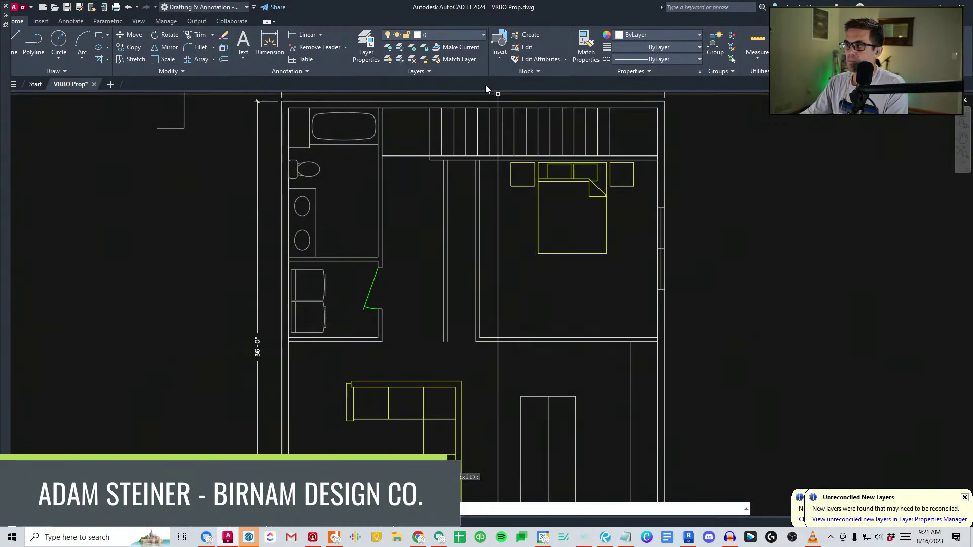
Trim the stair wall line where the bedroom partition and the new closet wall meet it.
middle_drag(390, 157, 401, 202)
scroll(405, 188, up, 5)
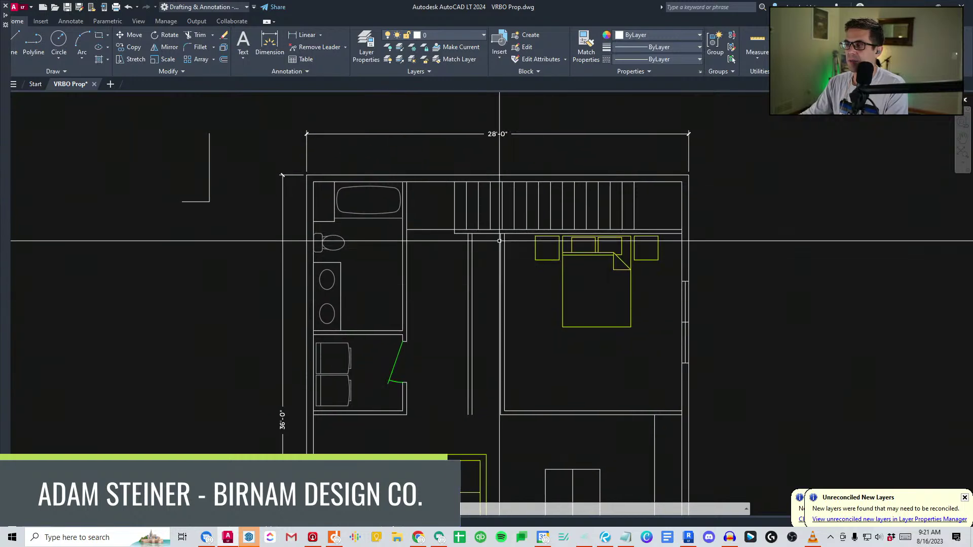
click(508, 218)
scroll(507, 215, up, 2)
click(509, 210)
scroll(507, 215, down, 3)
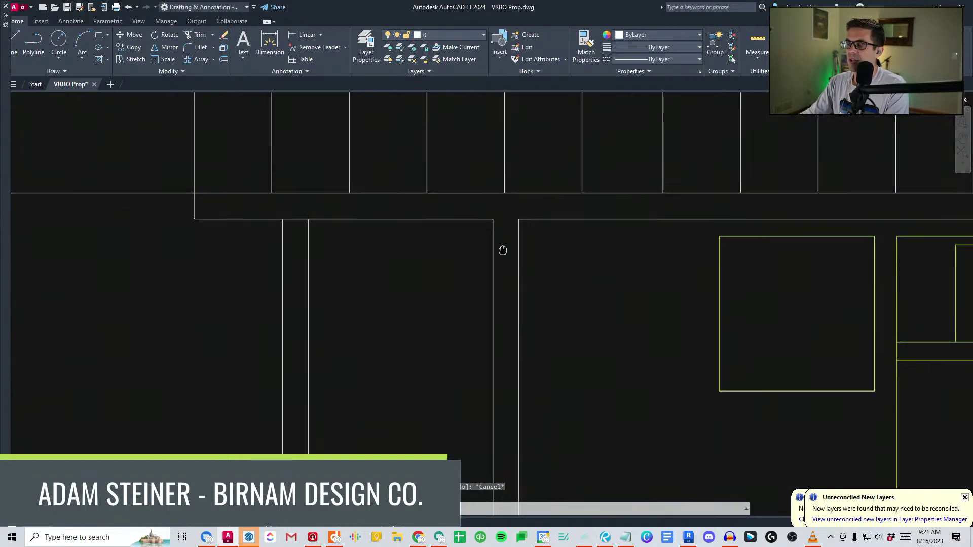
text(tr)
key(space)
click(421, 263)
click(343, 183)
key(space)
click(376, 222)
key(Escape)
Extend the bedroom's lower wall lines to the new closet wall and fillet them into its lower corner.
scroll(376, 234, down, 3)
scroll(420, 233, down, 2)
scroll(435, 246, up, 4)
scroll(436, 249, down, 2)
scroll(441, 315, down, 2)
middle_drag(483, 436, 479, 306)
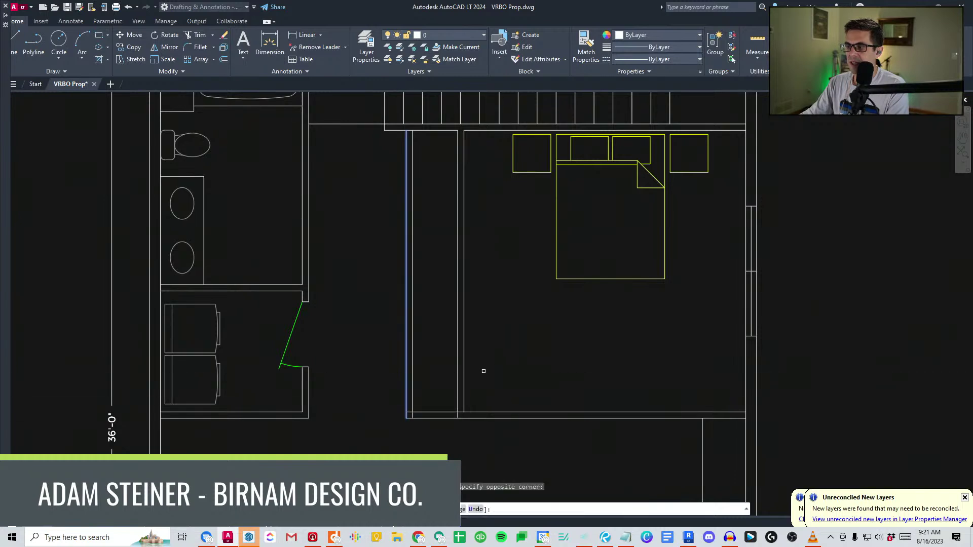
middle_drag(483, 371, 494, 323)
key(Escape)
scroll(407, 366, up, 2)
text(f)
key(space)
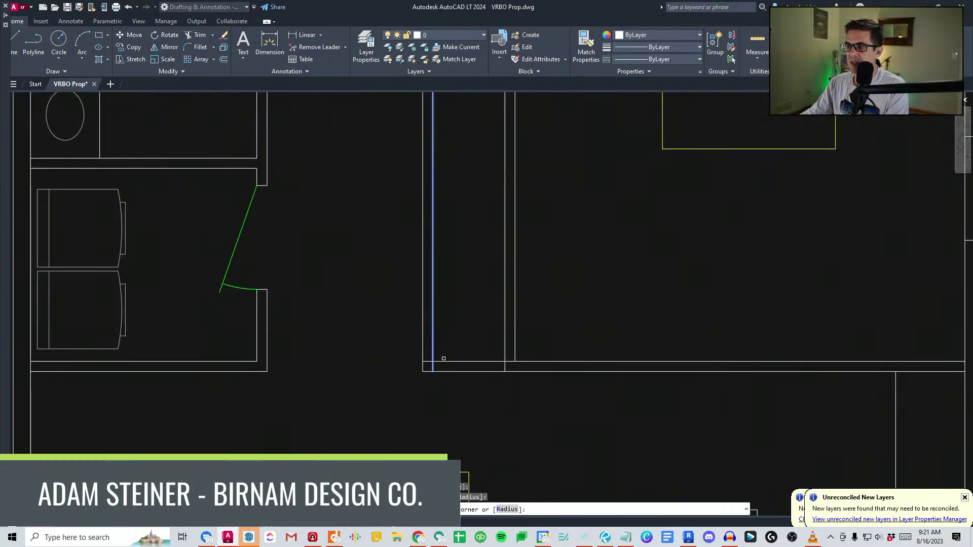
click(449, 361)
scroll(526, 400, down, 2)
Offset the bedroom's lower wall line 42 inches into the room and move the copy farther up.
middle_drag(526, 400, 490, 311)
scroll(527, 330, down, 2)
scroll(489, 311, down, 4)
middle_drag(496, 373, 467, 374)
scroll(468, 217, up, 6)
scroll(468, 377, down, 2)
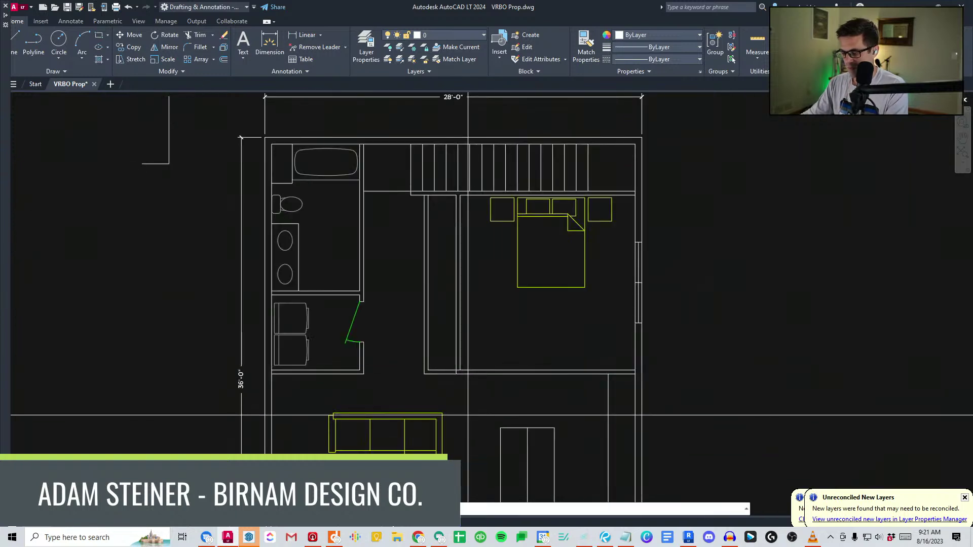
text(42)
key(Return)
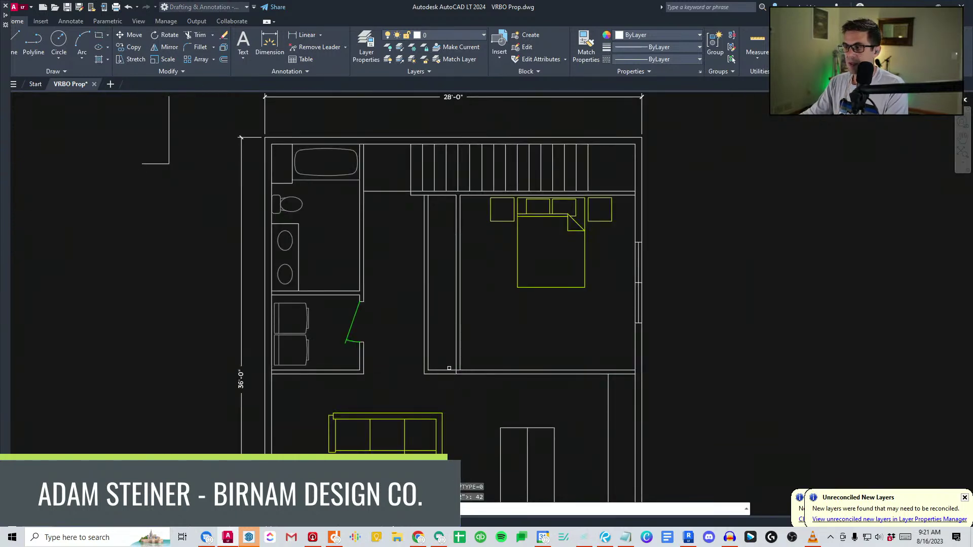
key(Escape)
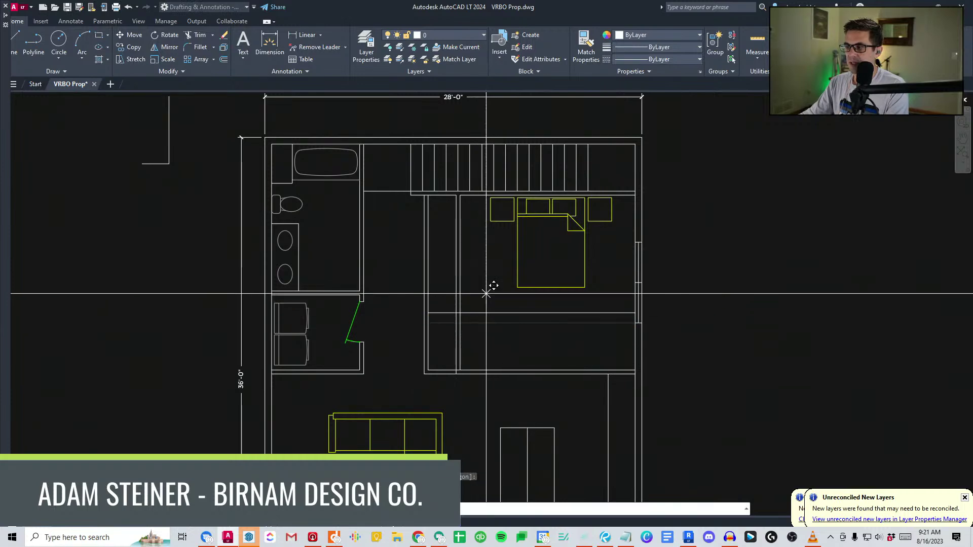
Offset the horizontal line across the lower bedroom 3.5 inches to form the closet's upper wall thickness.
text(o)
key(Return)
text(3.5)
key(Return)
click(448, 310)
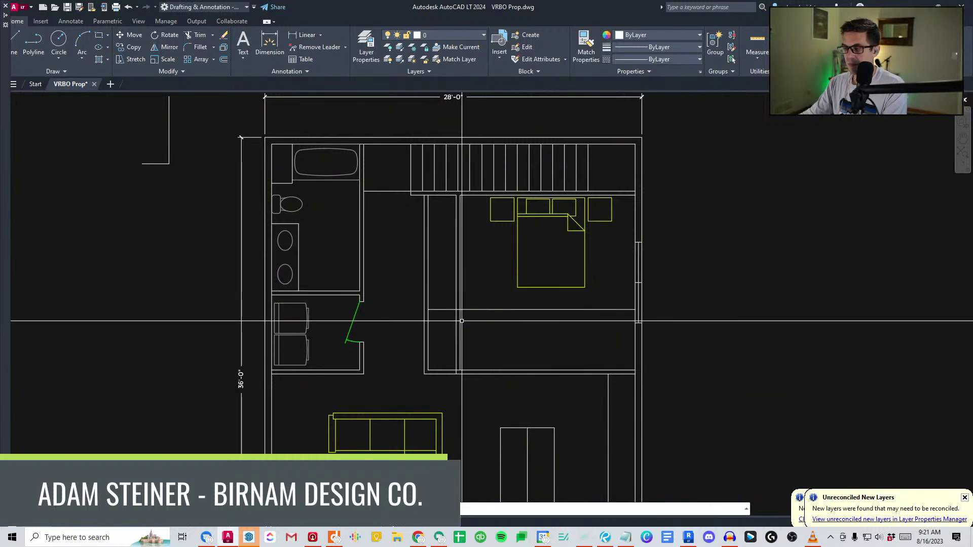
Trim the new cross wall's lines out of the bedroom so they span only the closet between its side wall and the partition.
text(tr)
click(454, 334)
click(304, 296)
key(space)
click(537, 339)
click(532, 269)
key(Escape)
scroll(434, 372, down, 4)
key(space)
click(485, 371)
click(333, 298)
key(space)
Fillet the closet's side and upper wall lines into a corner and delete the leftover side wall line running toward the stairs.
scroll(398, 352, up, 4)
click(393, 347)
click(380, 346)
key(Escape)
text(f)
click(431, 354)
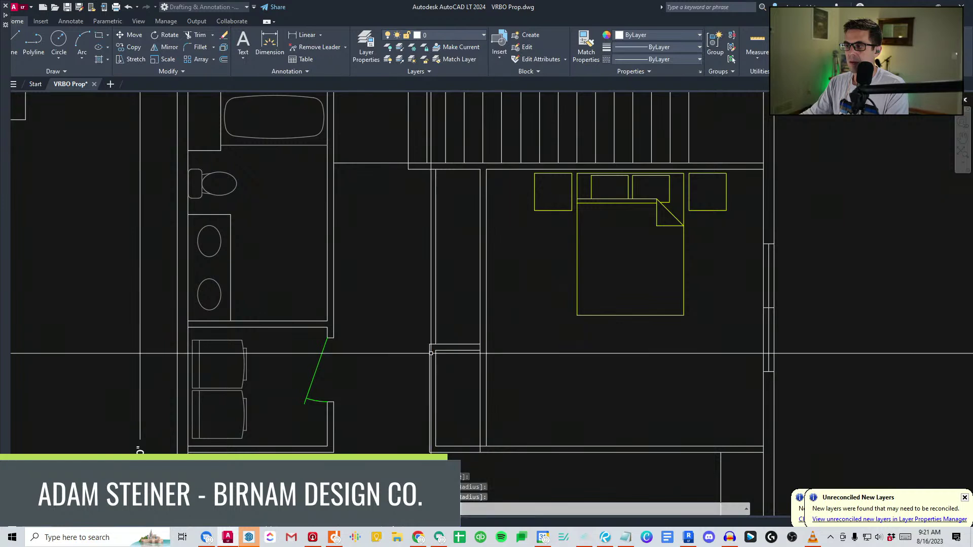
click(453, 283)
click(424, 266)
key(Delete)
Measure the closet's length along the bedroom partition, from the lower wall to its upper wall.
click(501, 478)
key(Escape)
middle_drag(534, 399, 496, 341)
text(di)
click(441, 390)
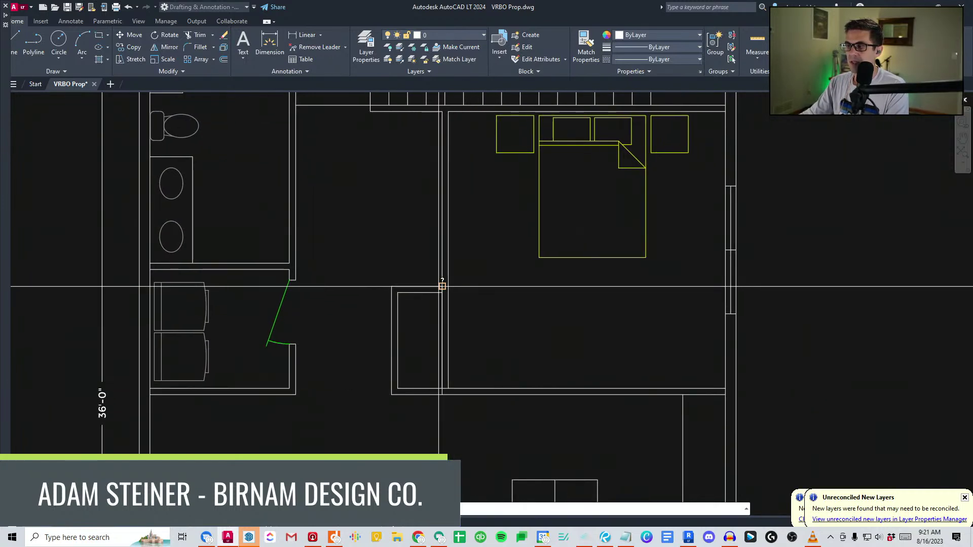
Stretch the upper wall of the small closet beside the bedroom partition.
middle_drag(440, 304, 441, 339)
text(s)
click(472, 347)
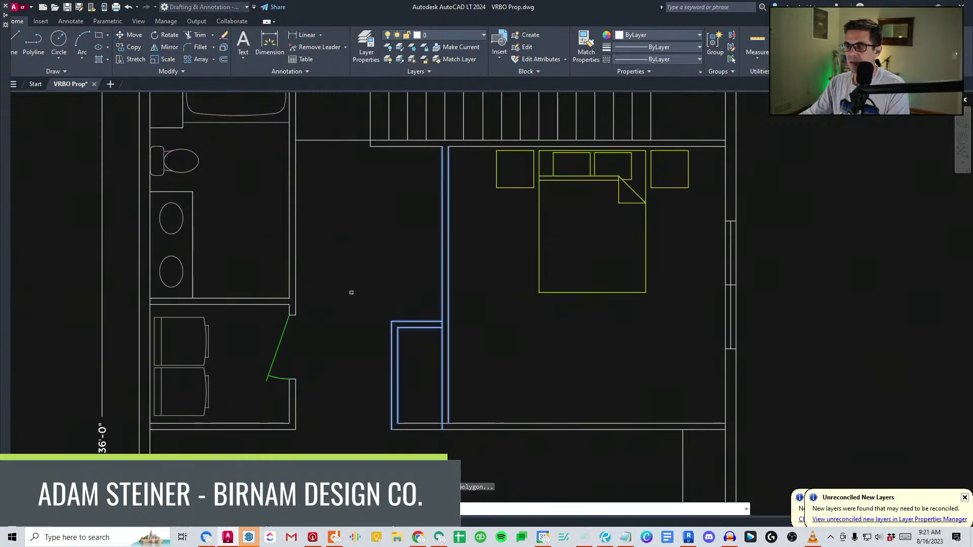
Stretch the closet's upper wall 6 inches upward.
click(351, 296)
key(space)
click(376, 278)
click(375, 274)
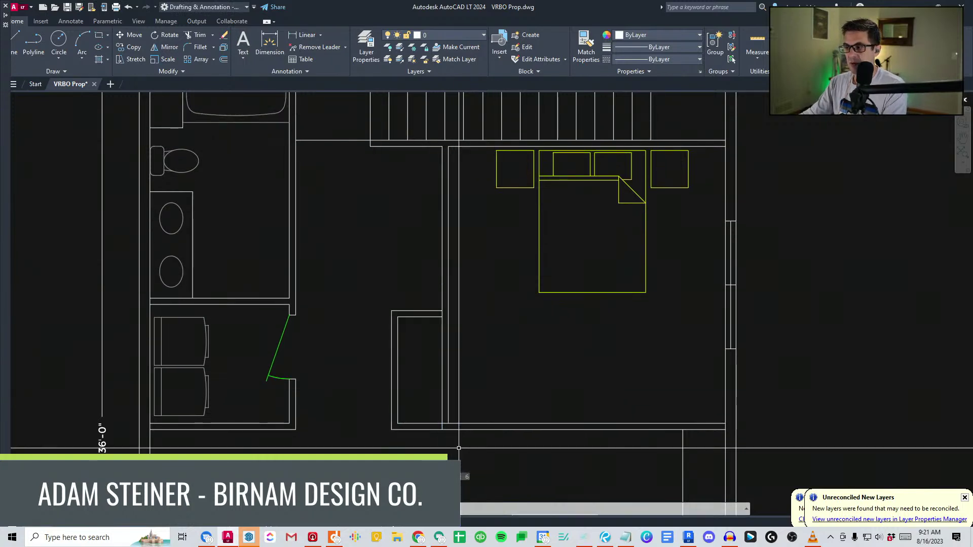
Trim the overlapping wall lines where the closet meets the bedroom wall and close the closet's lower inner edge.
text(tr)
click(484, 445)
click(397, 249)
key(space)
scroll(454, 309, up, 2)
click(428, 319)
click(419, 322)
scroll(438, 403, down, 1)
middle_drag(437, 403, 432, 278)
key(Return)
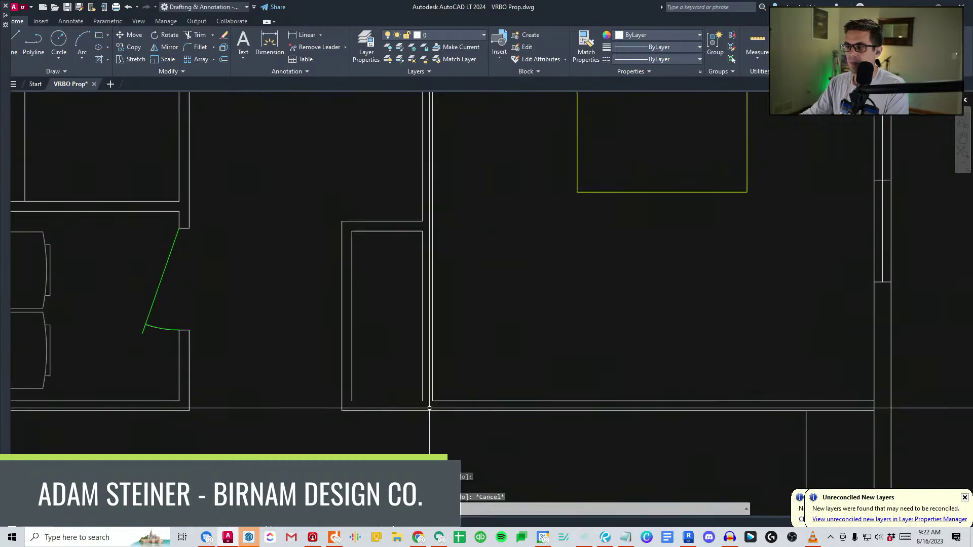
click(422, 402)
Draw a short line across the middle of the closet's front wall and copy it 24 inches to each side.
scroll(421, 333, down, 5)
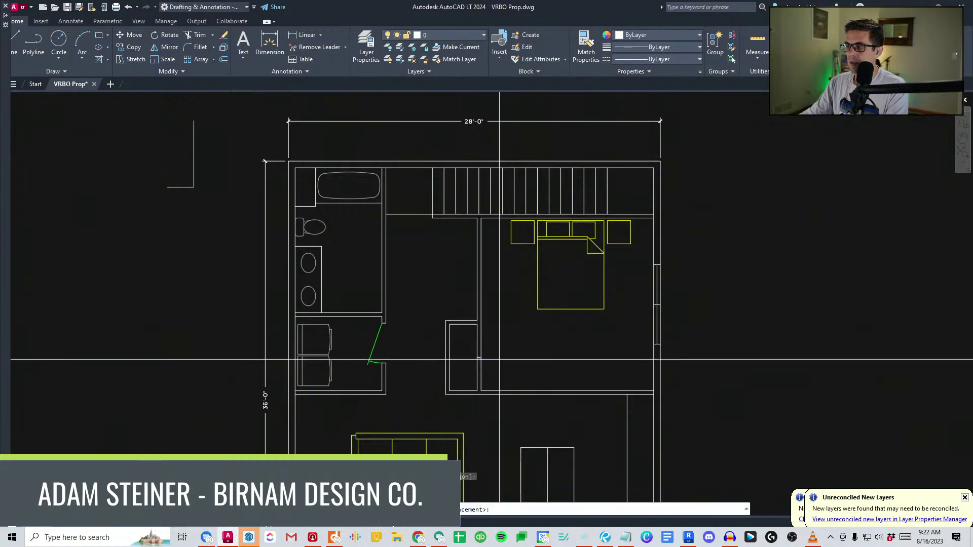
text(2)
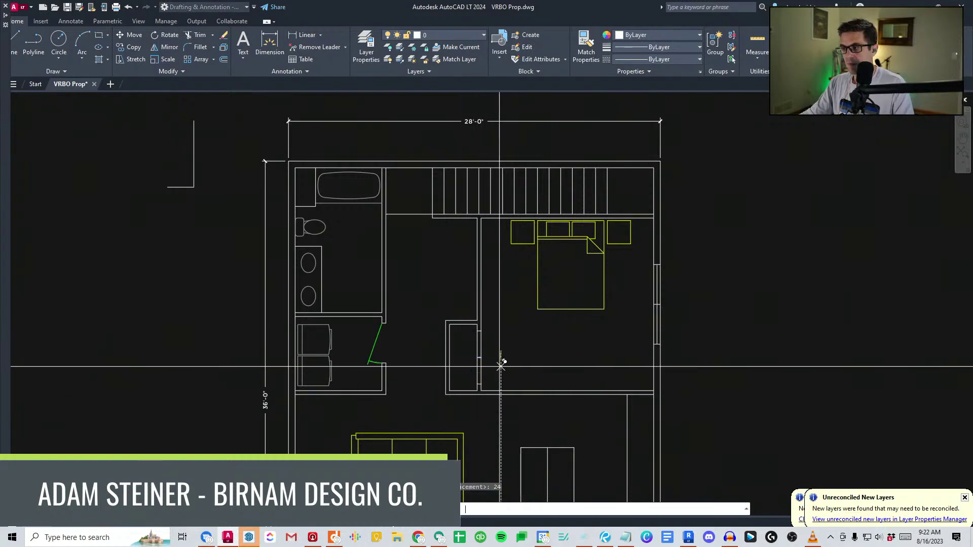
key(Return)
Trim the closet's front wall lines between the two outer jamb lines to create the door opening.
scroll(484, 396, up, 4)
text(tr)
key(Return)
click(510, 412)
click(449, 347)
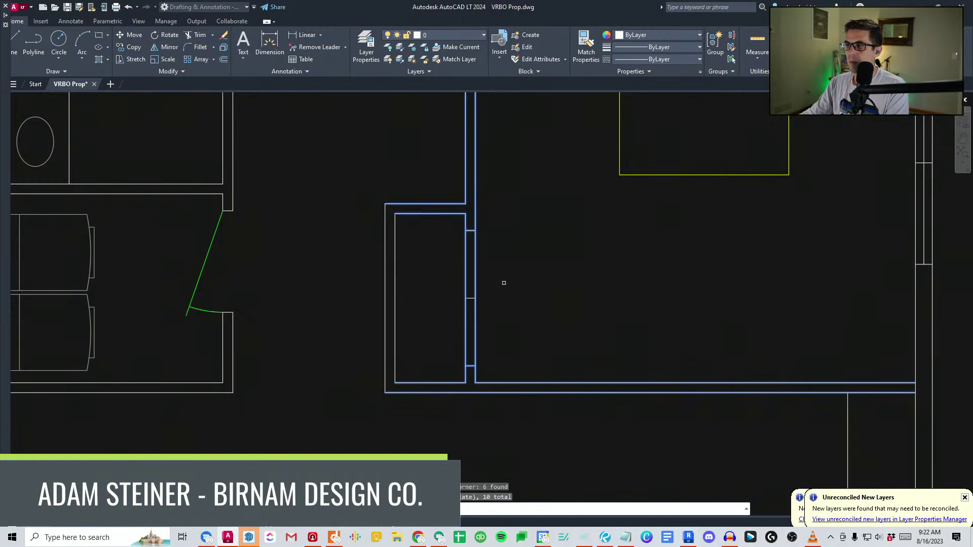
key(Return)
click(462, 400)
Draw two staggered sliding door panels in the closet opening and match their properties to the green laundry door.
click(470, 231)
click(445, 252)
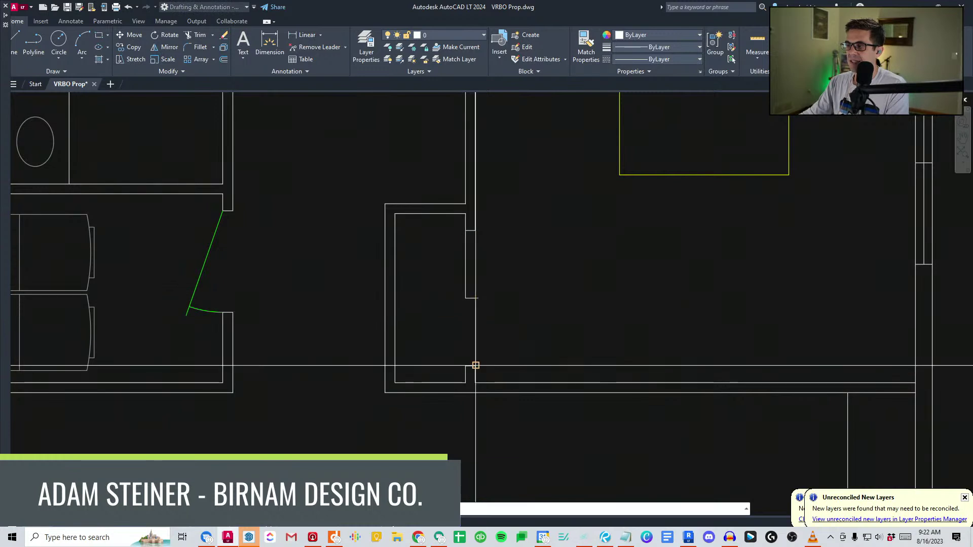
scroll(475, 366, down, 4)
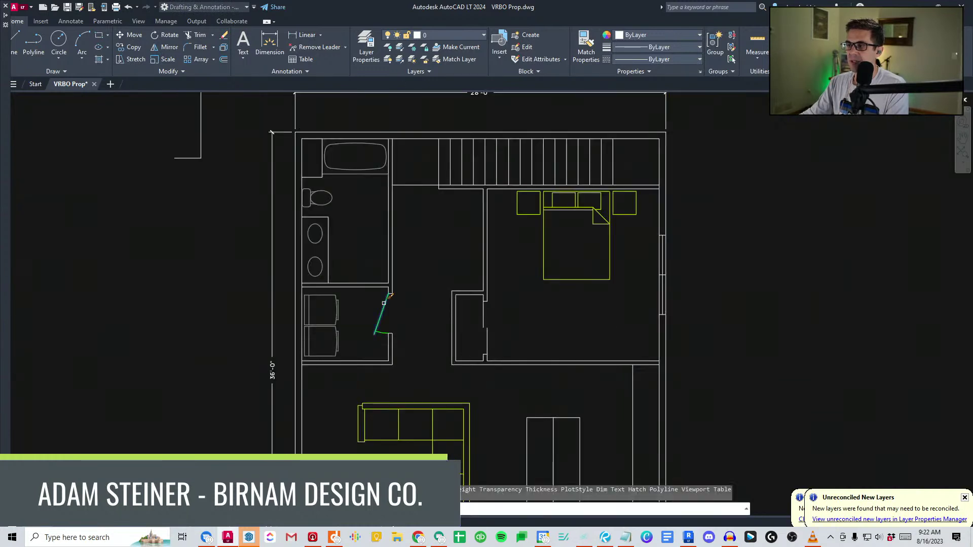
click(514, 332)
click(470, 315)
Offset the closet's inner back wall line 12 inches into the closet.
key(Escape)
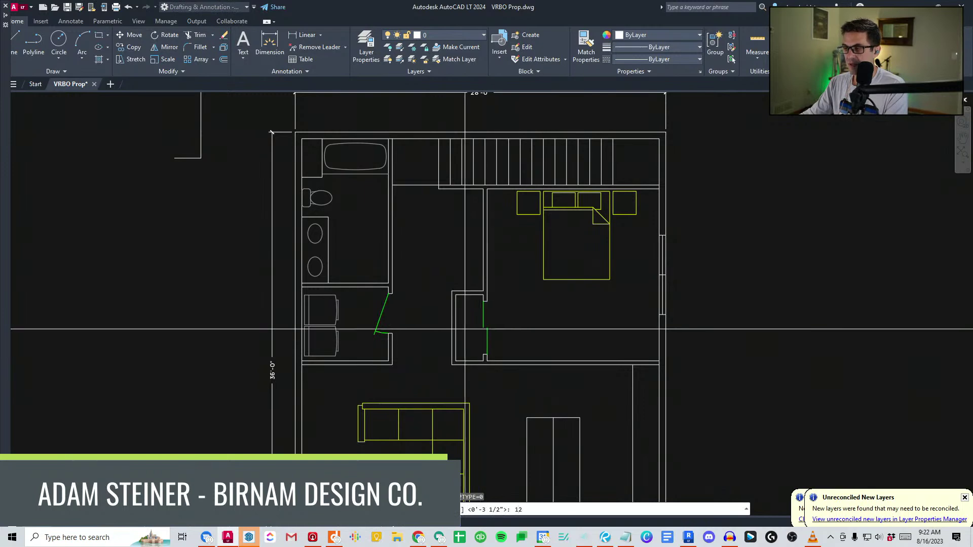
scroll(455, 307, down, 5)
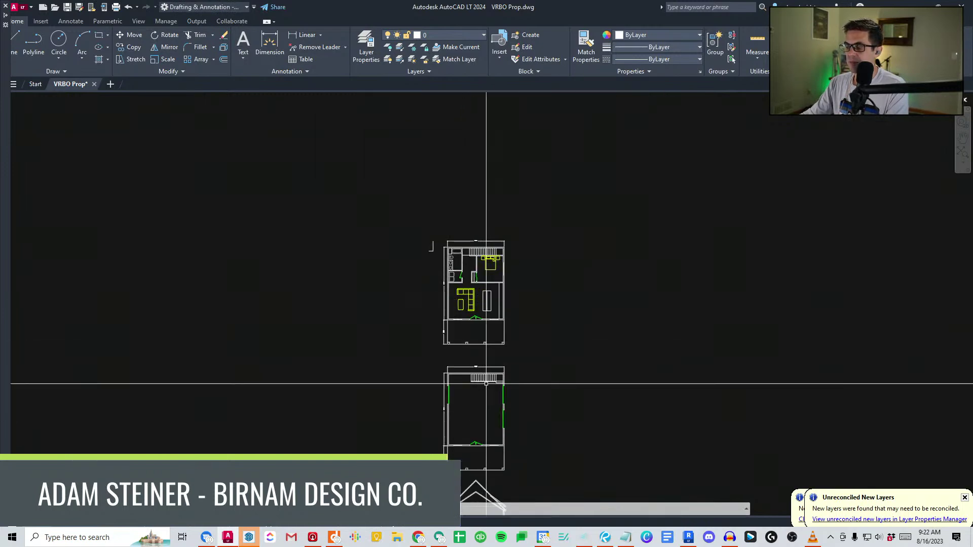
Match the kitchen island's center line to the dashed purple line in the building section.
scroll(469, 438, up, 3)
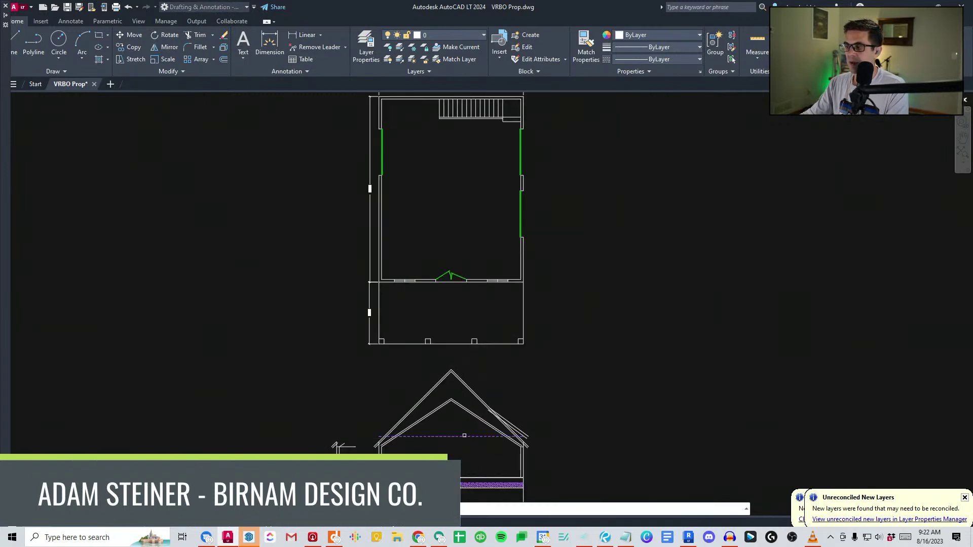
scroll(470, 269, down, 2)
scroll(461, 240, up, 4)
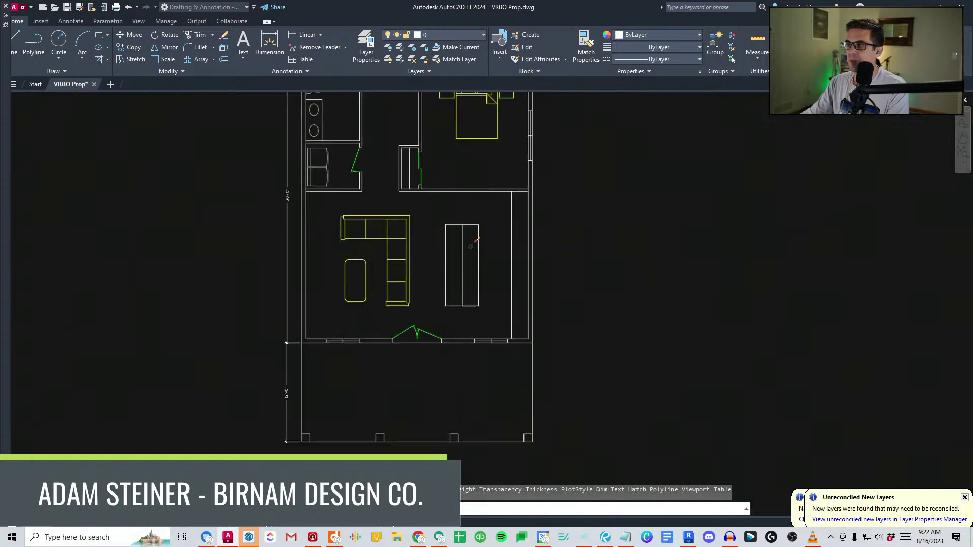
scroll(523, 242, down, 2)
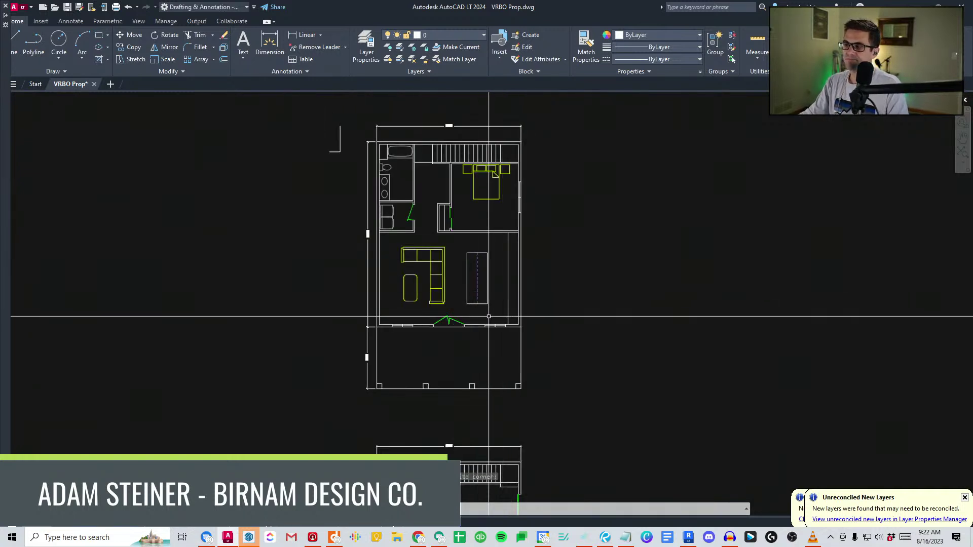
Match the line inside the bedroom closet to the magenta linework in one of the other floor plans.
scroll(510, 289, up, 2)
scroll(512, 305, down, 2)
middle_drag(512, 305, 453, 236)
middle_drag(474, 305, 475, 181)
scroll(465, 366, down, 3)
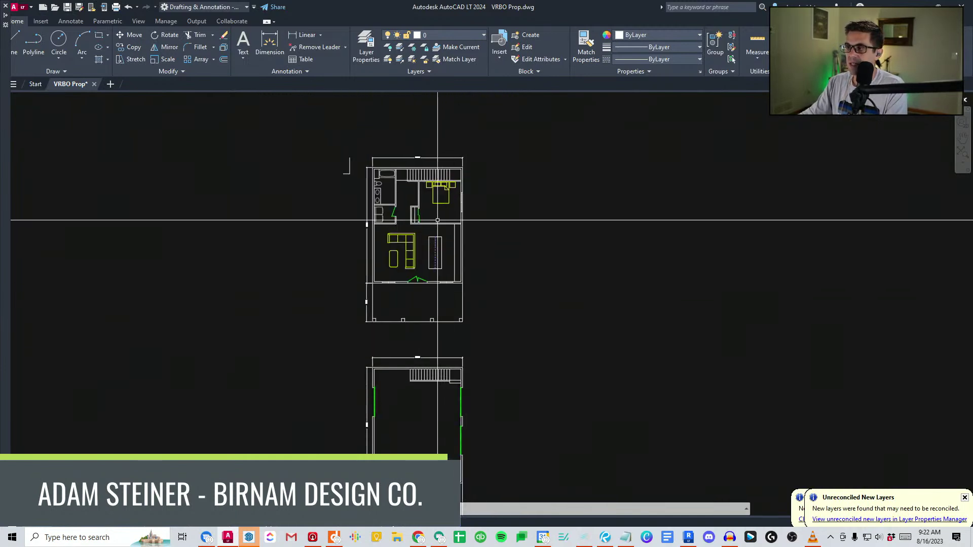
scroll(438, 228, up, 8)
scroll(427, 357, down, 2)
scroll(427, 356, down, 10)
scroll(439, 425, up, 2)
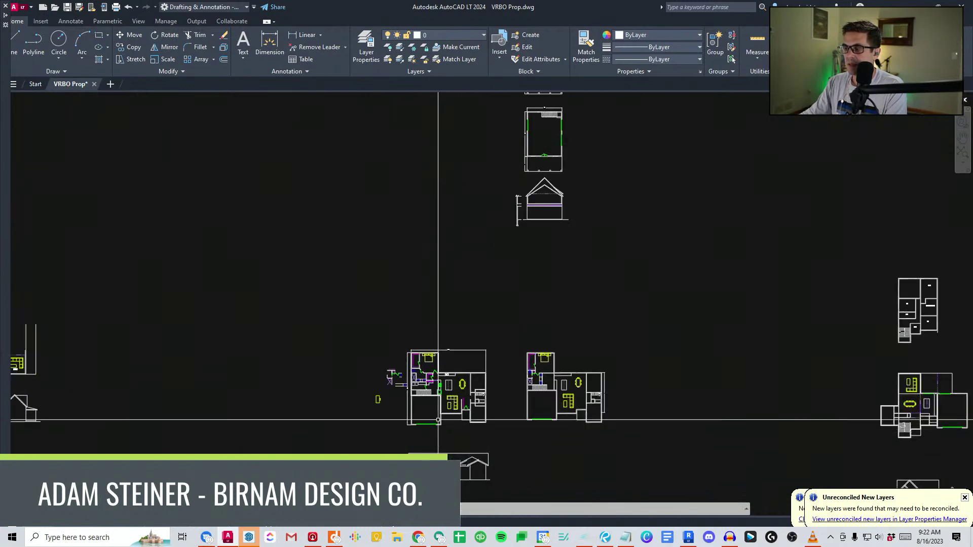
scroll(438, 424, up, 6)
scroll(601, 207, down, 6)
scroll(633, 243, up, 5)
middle_drag(652, 207, 596, 361)
middle_drag(623, 183, 543, 395)
middle_drag(589, 196, 515, 396)
scroll(430, 215, up, 3)
scroll(430, 216, up, 4)
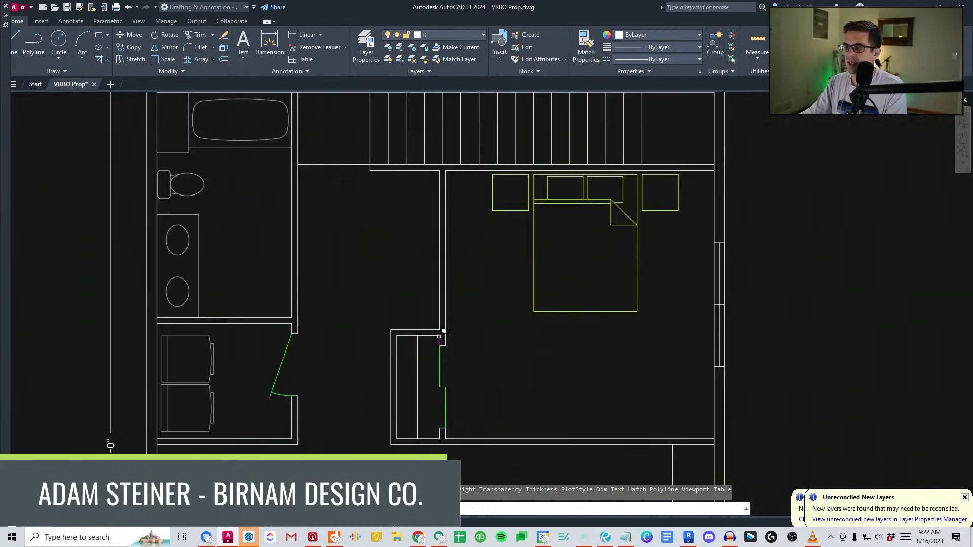
click(411, 341)
key(Escape)
Draw a jamb line across the bathroom's hall wall, move it up from the lower corner and copy it 28 inches upward.
middle_drag(329, 382, 440, 410)
text(l )
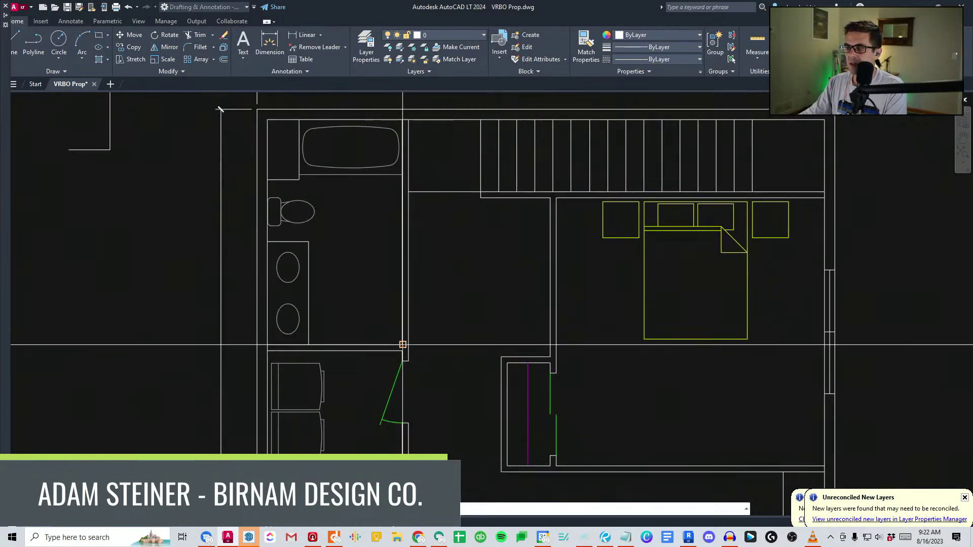
text(m)
click(429, 331)
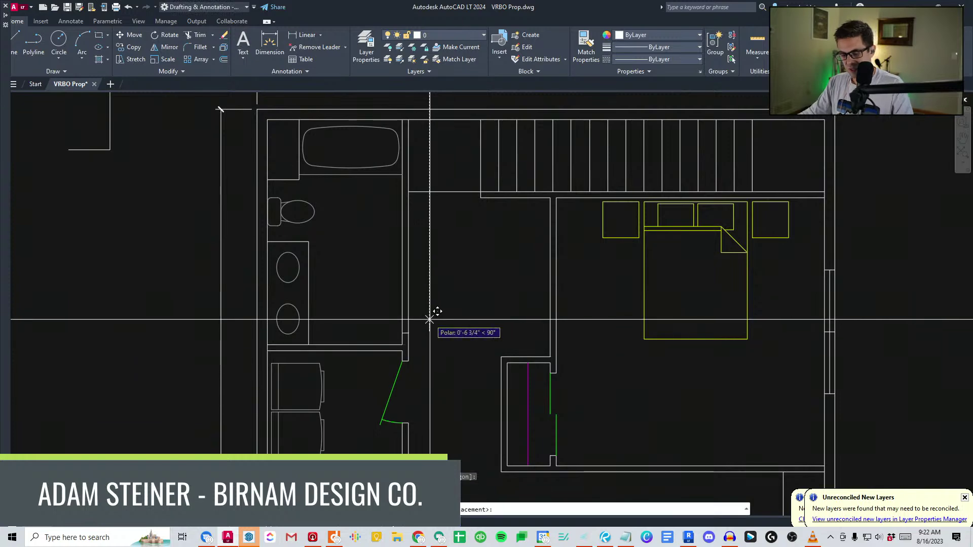
scroll(400, 345, up, 2)
click(446, 299)
text(28)
Trim the bathroom wall lines between the two jambs to create the door opening.
scroll(443, 362, down, 6)
text(tr)
click(443, 372)
click(404, 309)
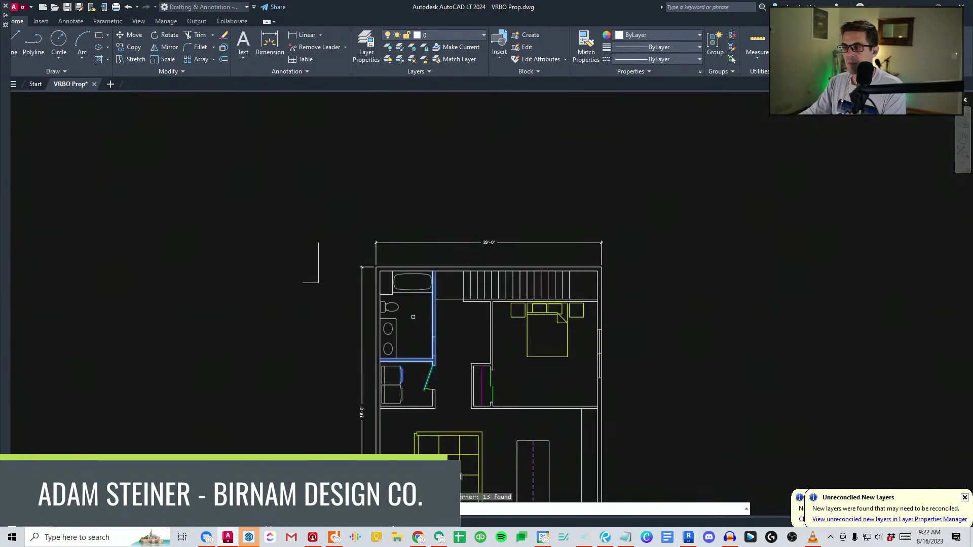
key(space)
scroll(440, 346, up, 8)
click(440, 347)
click(368, 342)
key(space)
Draw a swing circle centered on the bathroom opening's lower jamb with the opening as radius, plus an angled door leaf line.
scroll(440, 250, down, 3)
text(c)
click(408, 356)
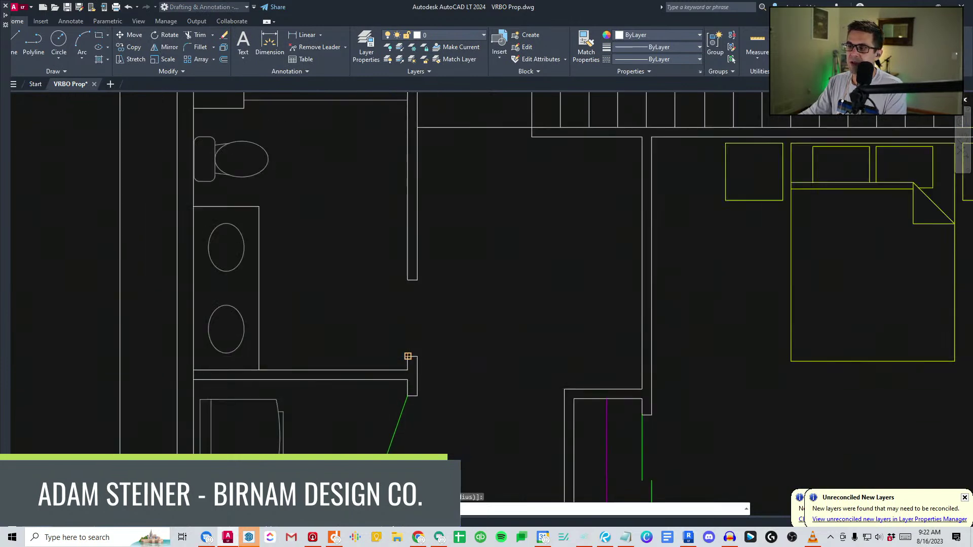
click(412, 280)
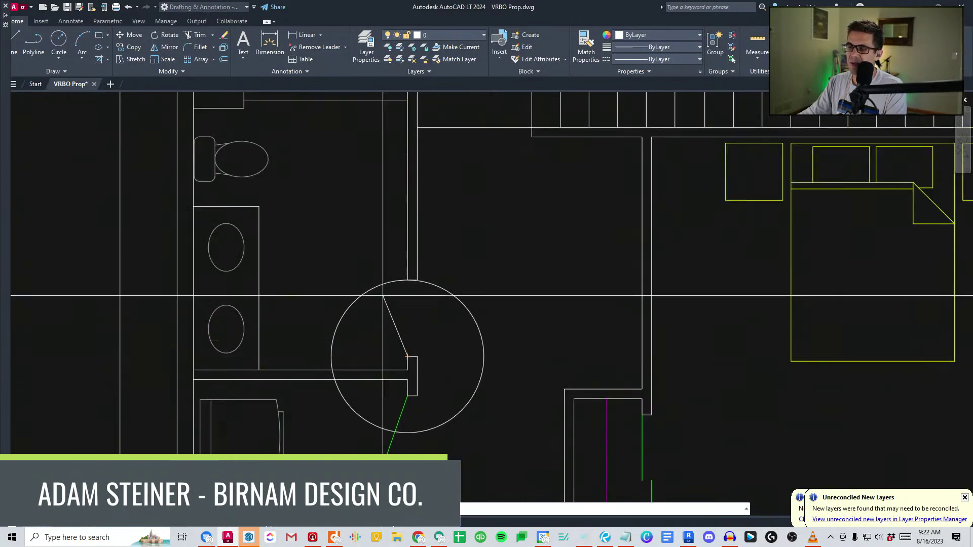
scroll(375, 278, up, 2)
click(379, 282)
Trim the bathroom door's circle down to the swing arc between the leaf and the upper jamb.
key(space)
click(472, 342)
click(332, 324)
key(Escape)
scroll(366, 251, down, 4)
scroll(380, 279, up, 2)
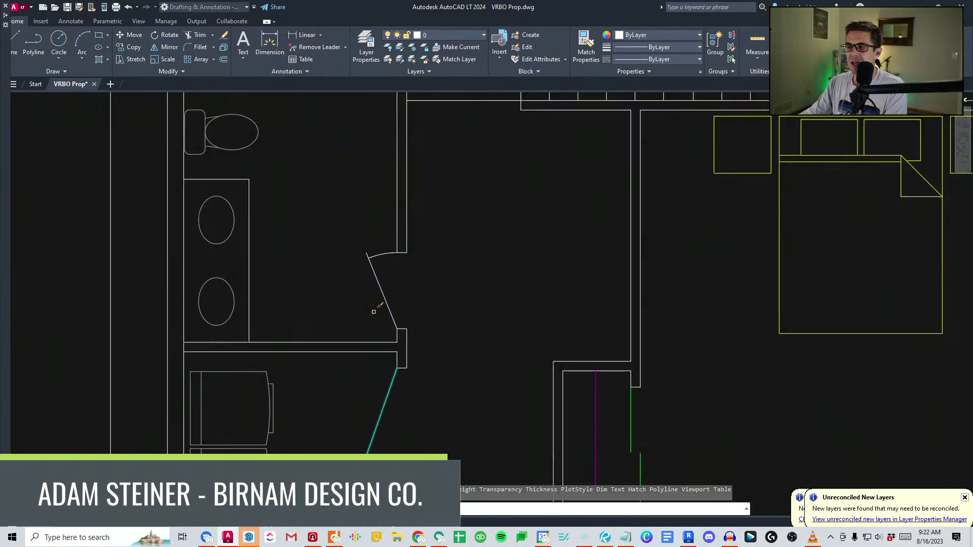
Match the bathroom door's leaf and swing arc to the green laundry door.
click(375, 305)
click(349, 218)
key(Escape)
scroll(394, 231, down, 2)
scroll(438, 370, down, 1)
key(Escape)
Draw a jamb line across the bedroom wall at the closet's upper corner and move it 6 inches upward.
scroll(437, 370, down, 3)
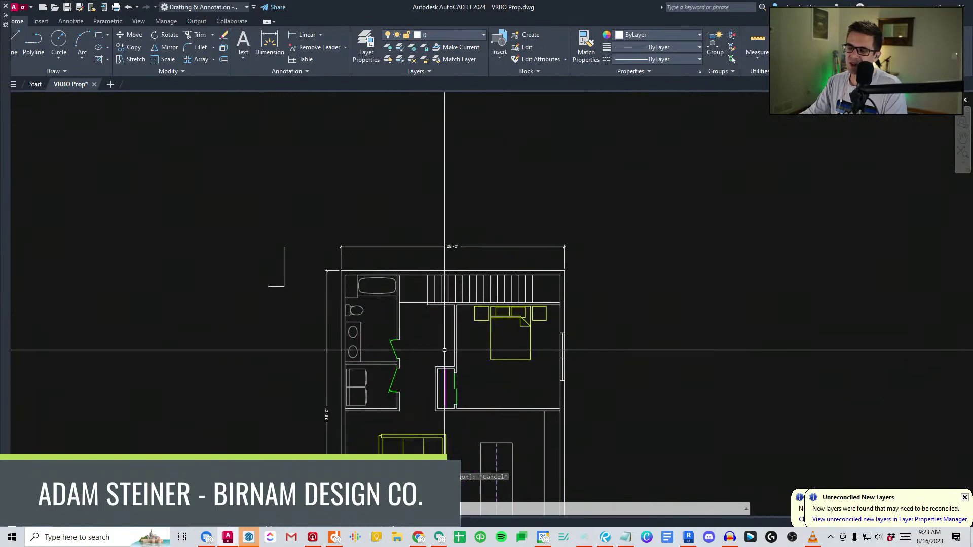
scroll(449, 363, up, 2)
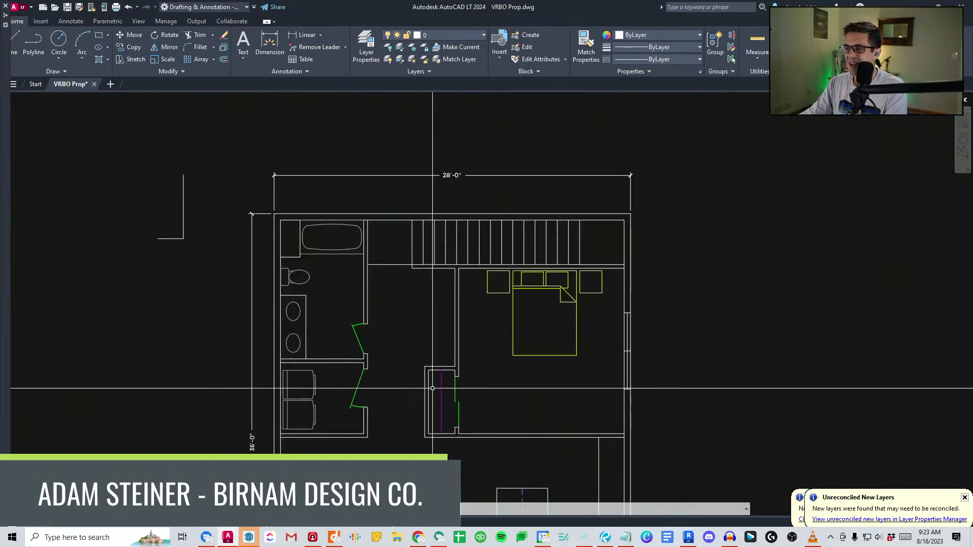
scroll(476, 329, up, 2)
scroll(542, 368, down, 2)
scroll(471, 376, up, 2)
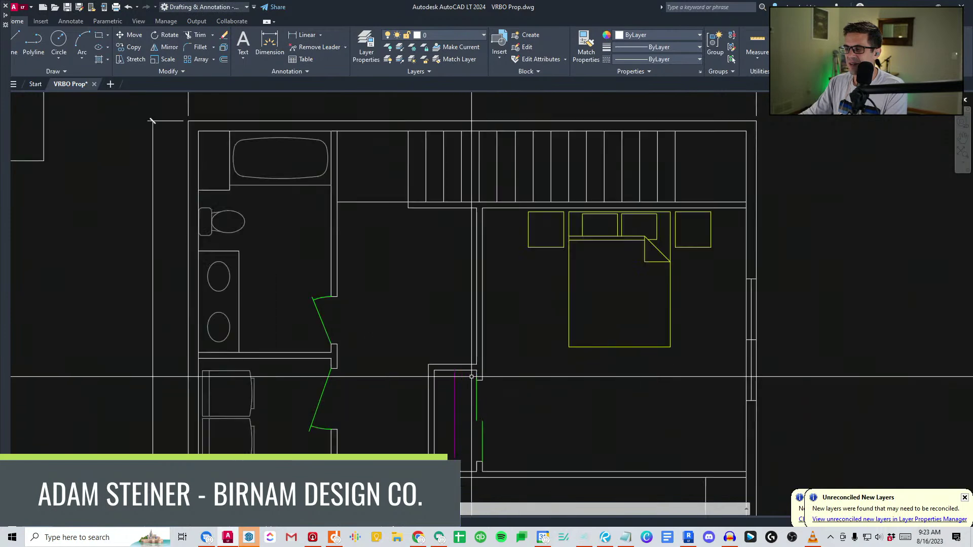
click(483, 364)
key(space)
scroll(472, 372, up, 2)
click(472, 372)
click(522, 321)
text(m)
key(space)
click(527, 336)
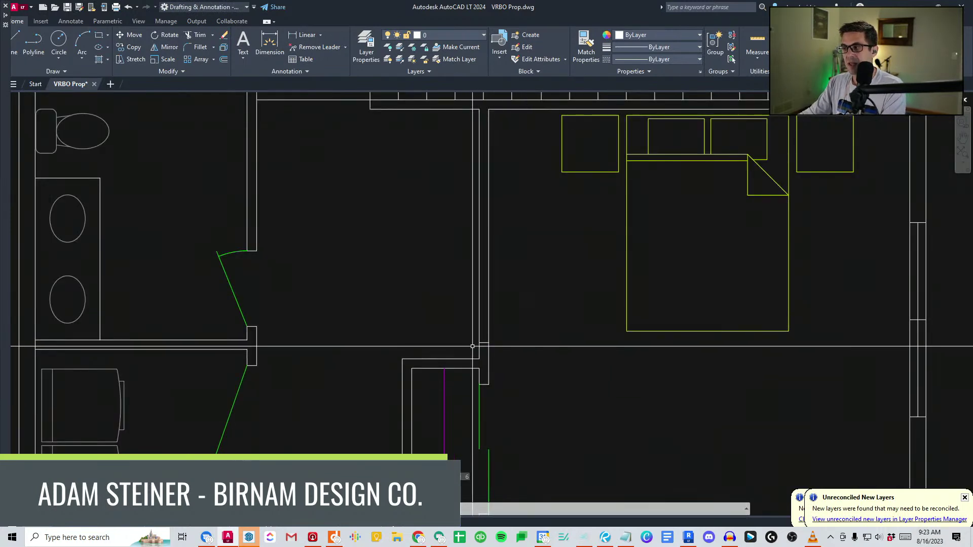
Copy the bedroom jamb line 32 inches upward and trim the wall lines between the two jambs.
text(co)
key(space)
click(512, 332)
text(32)
key(Return)
scroll(512, 312, down, 3)
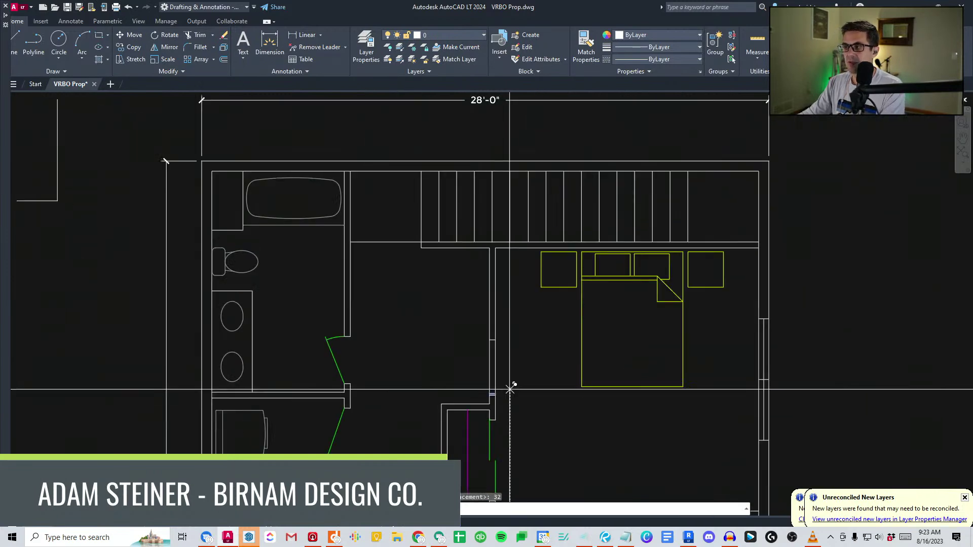
click(467, 361)
key(space)
middle_drag(520, 362, 504, 336)
Draw a swing circle centered on the bedroom opening's lower jamb reaching the upper jamb, plus an angled door leaf into the bedroom.
text(c)
key(space)
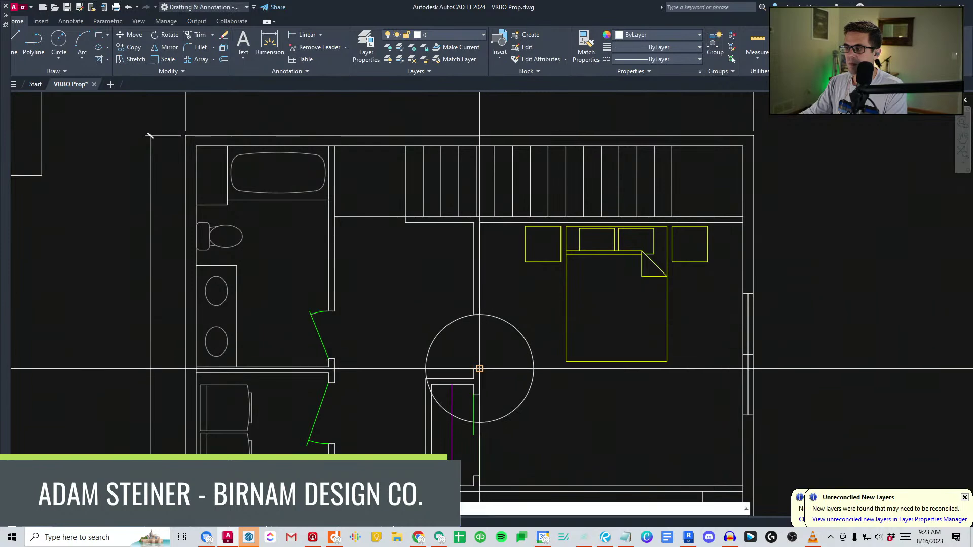
scroll(521, 324, up, 2)
click(522, 329)
key(space)
Trim the bedroom door's circle down to the swing arc between the leaf and the upper jamb.
text(tr)
key(space)
click(550, 339)
click(384, 285)
click(437, 334)
key(space)
scroll(455, 304, down, 3)
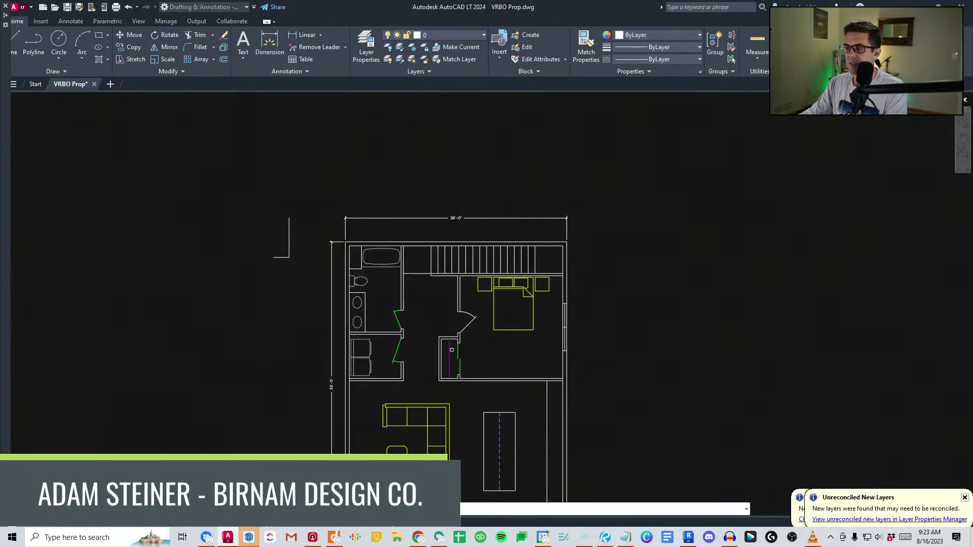
Match the bedroom door's leaf and swing arc to the existing green doors.
click(490, 331)
click(468, 311)
key(space)
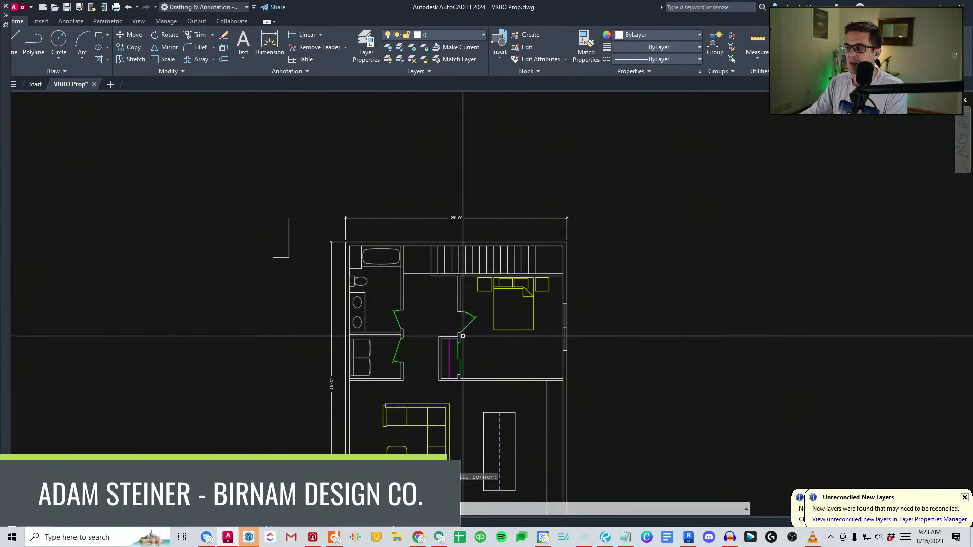
Draw a diagonal line between the bathroom wall's upper hall-side corner and the bedroom door's upper jamb.
scroll(457, 297, up, 2)
scroll(458, 254, up, 5)
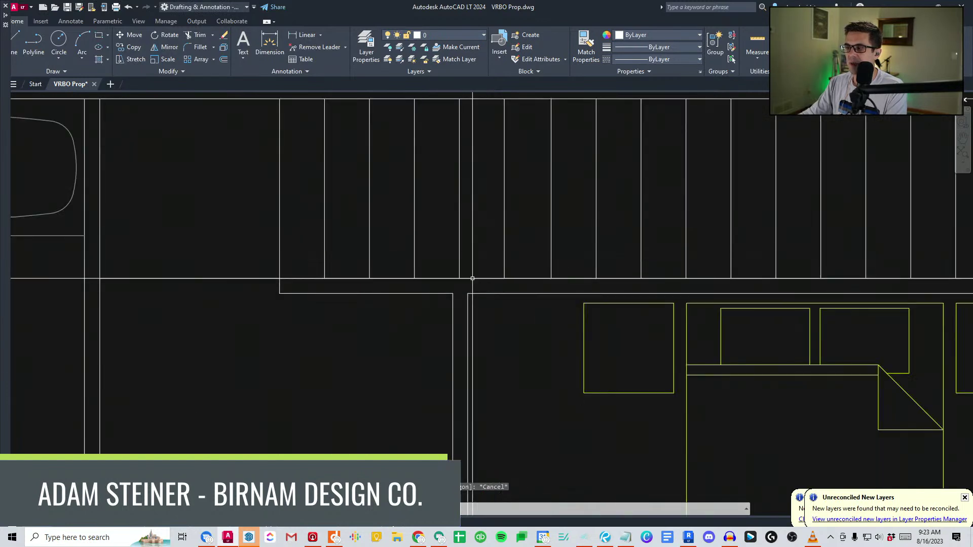
key(Escape)
scroll(453, 304, down, 5)
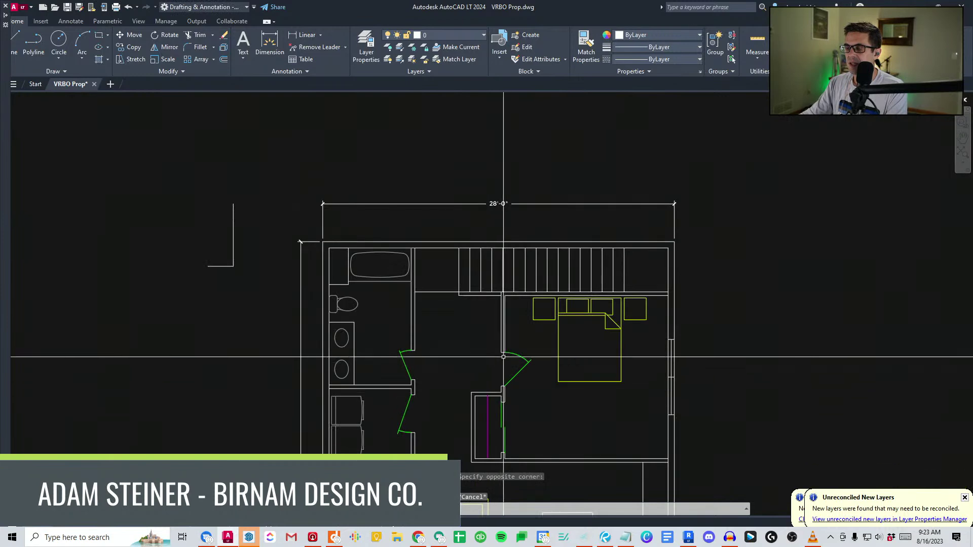
scroll(456, 249, up, 4)
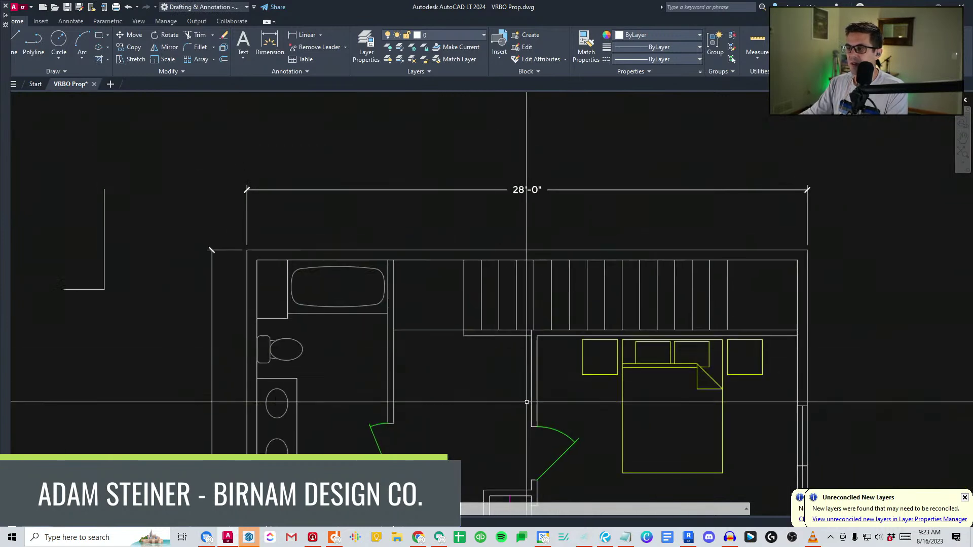
click(394, 261)
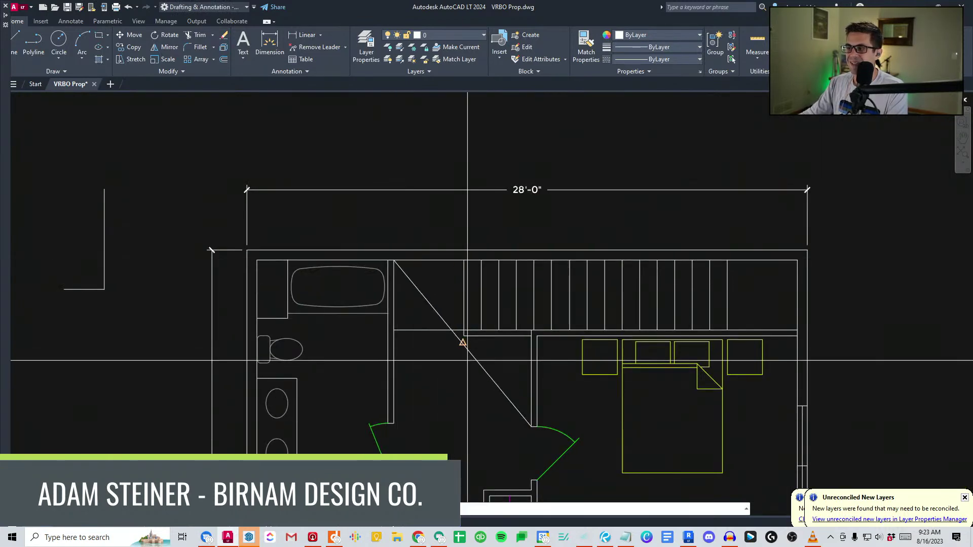
click(466, 242)
key(Escape)
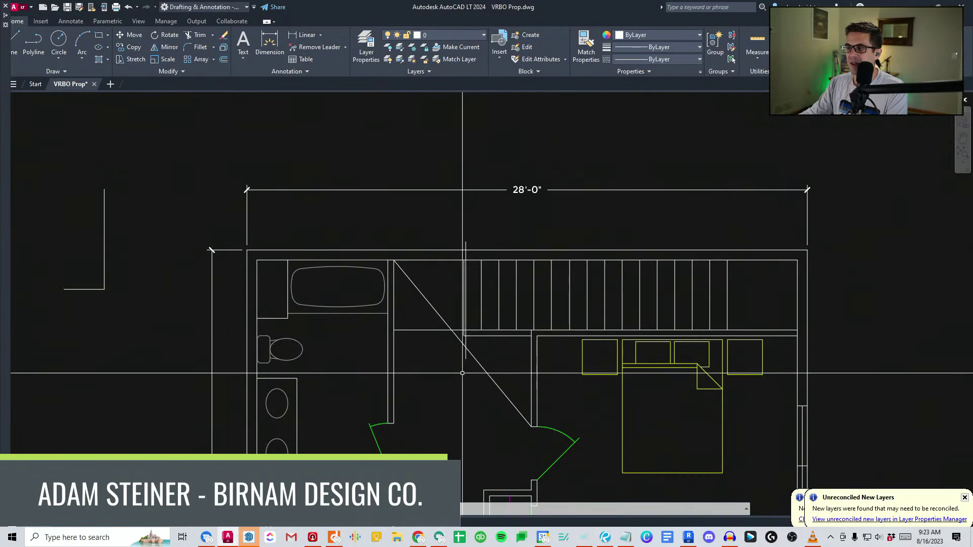
key(Delete)
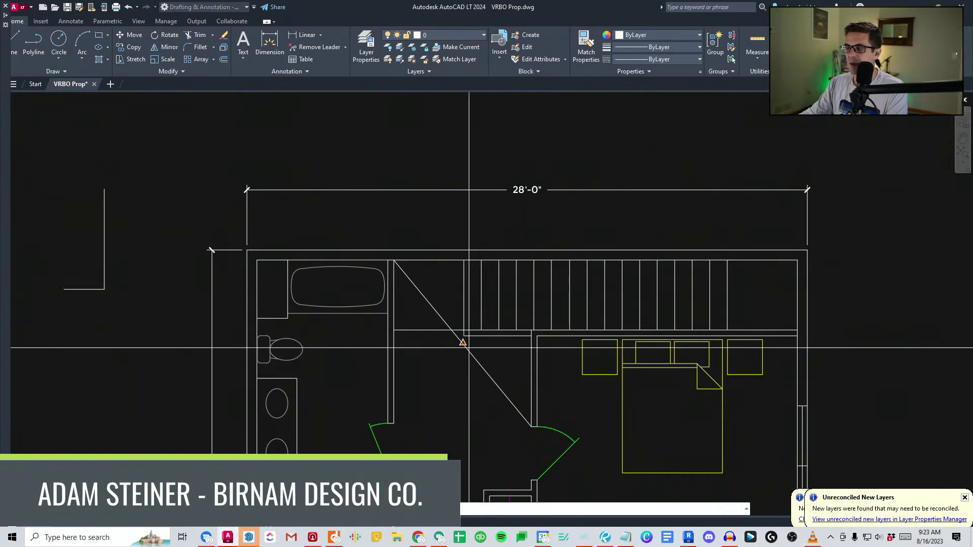
Draw a vertical line from the diagonal's midpoint through the upper exterior wall, trim it to the wall thickness and delete the diagonal.
click(463, 235)
key(Escape)
scroll(463, 259, up, 4)
text(tr)
key(space)
click(487, 270)
click(464, 219)
key(space)
click(452, 211)
key(Escape)
click(375, 375)
key(Delete)
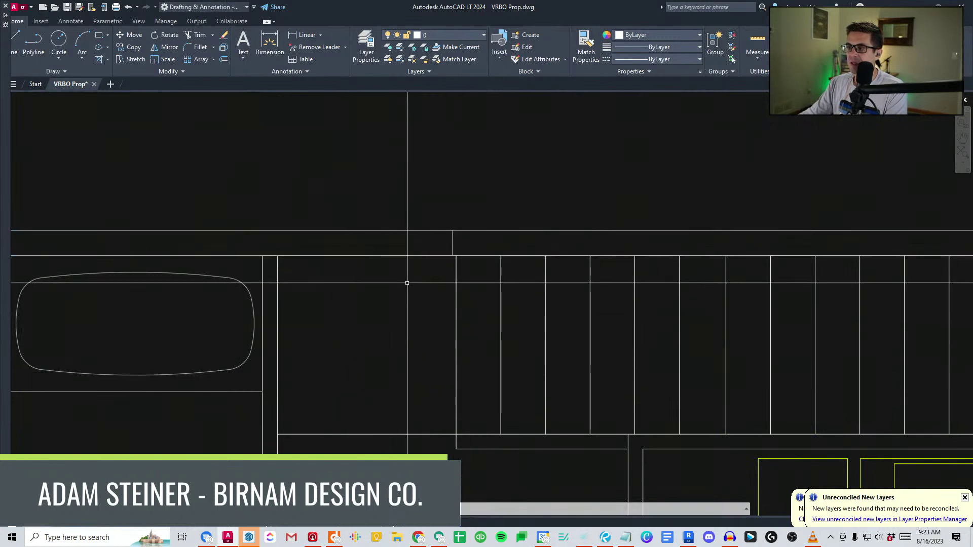
Copy the short wall line 12 inches to each side as window jambs, remove the original and draw the window's middle line.
click(452, 247)
text(co)
key(space)
click(520, 193)
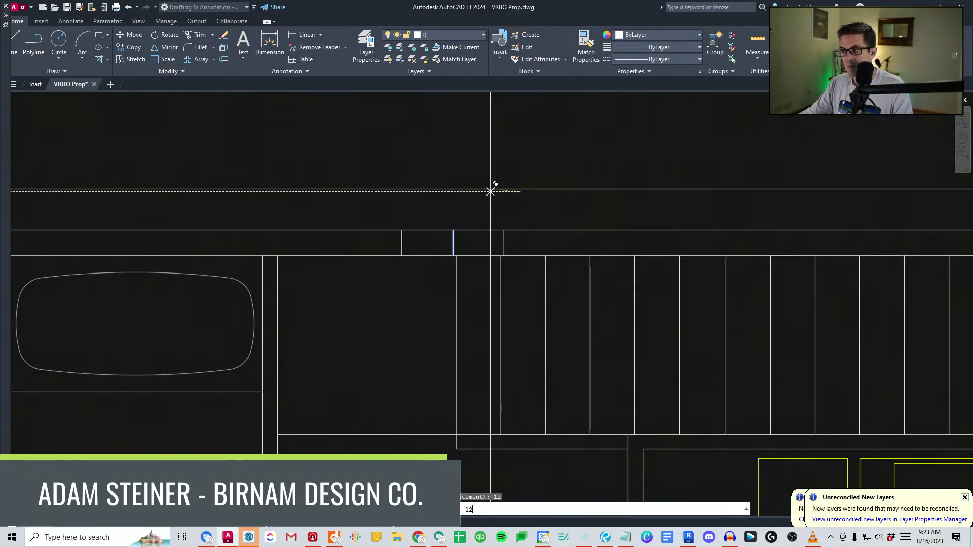
text(12)
key(Return)
scroll(485, 221, down, 4)
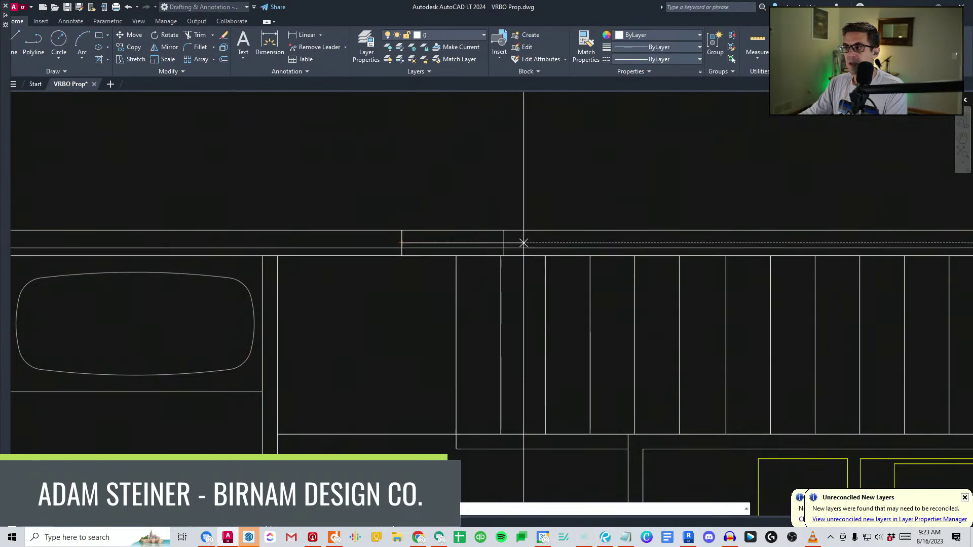
scroll(523, 322, down, 5)
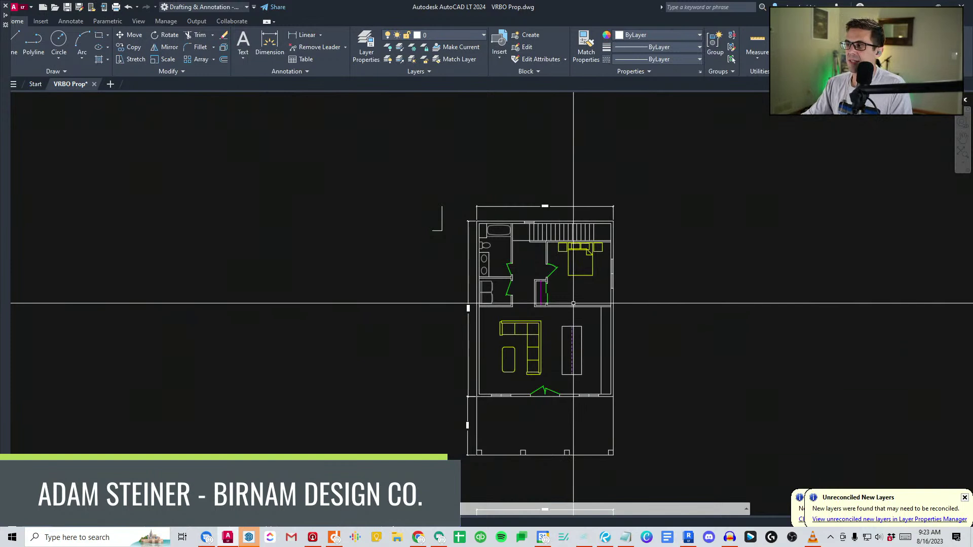
Examine the stair layout on the lower floor plan and compare it with the upper floor's stair hall.
scroll(549, 431, down, 2)
middle_drag(546, 438, 527, 254)
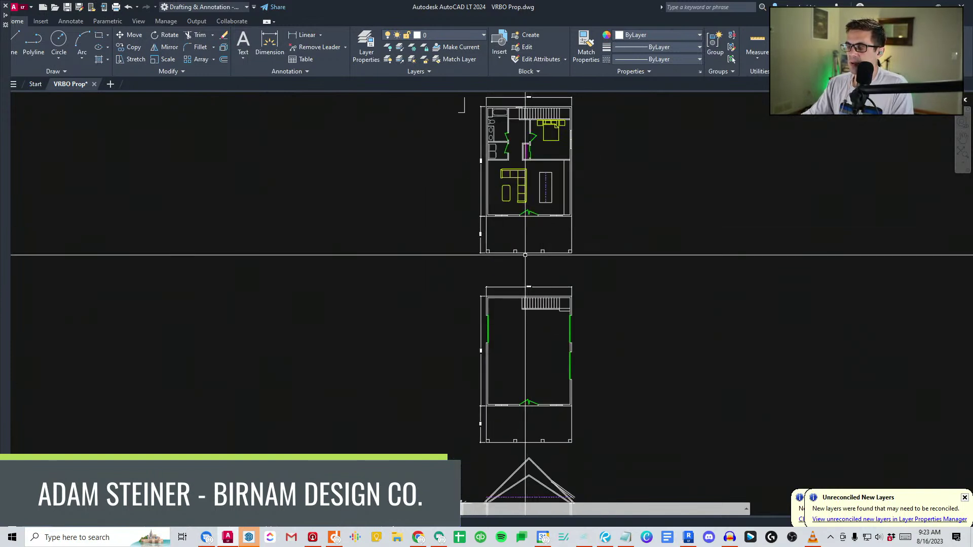
scroll(558, 412, up, 3)
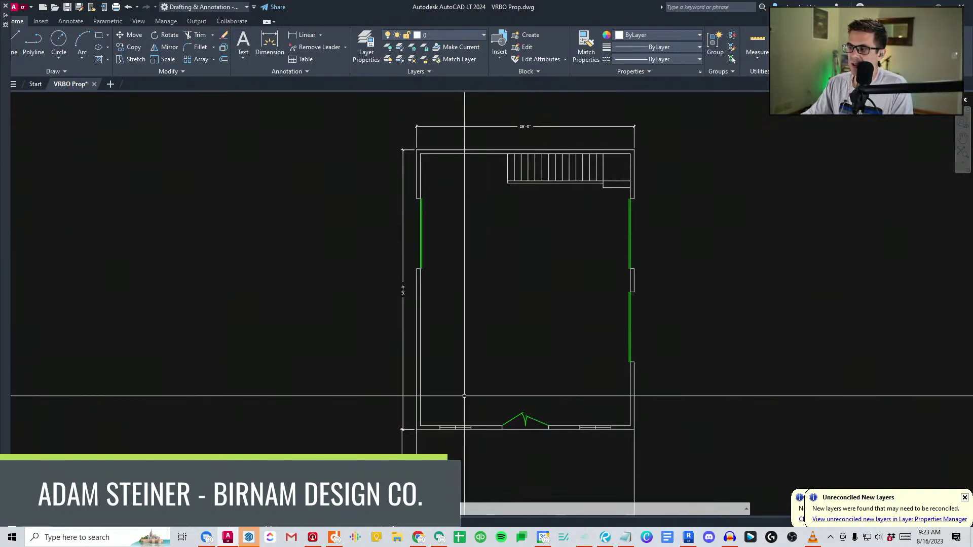
click(372, 461)
key(Escape)
middle_drag(655, 204, 667, 255)
scroll(668, 254, down, 2)
click(506, 409)
key(Escape)
mouse_move(735, 191)
middle_down()
mouse_move(701, 263)
mouse_move(464, 238)
middle_up()
scroll(464, 237, up, 6)
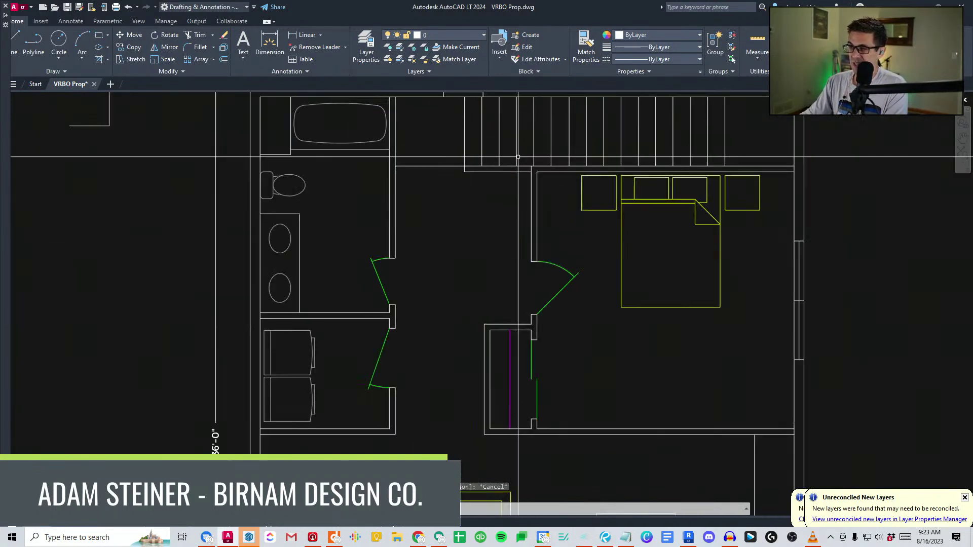
Extend the lower line of the stair wall across the hall to the bathroom wall.
scroll(464, 238, down, 8)
scroll(505, 321, up, 6)
middle_drag(504, 321, 487, 282)
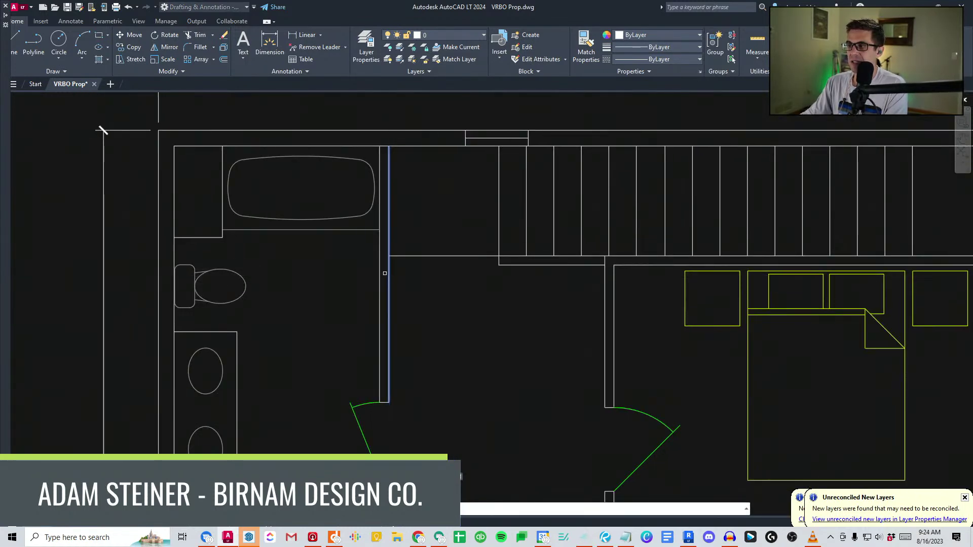
key(Escape)
scroll(514, 274, down, 5)
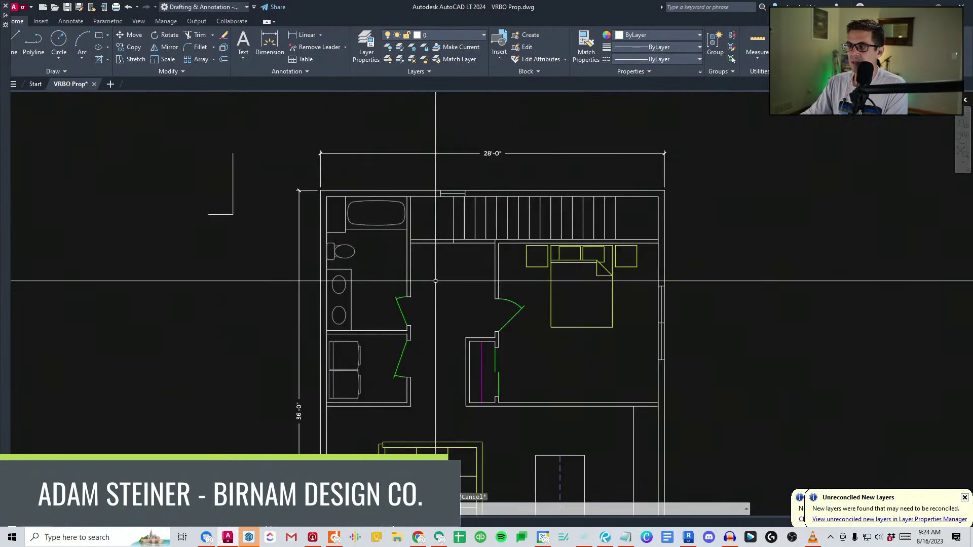
scroll(459, 242, up, 5)
text(tr)
key(space)
click(464, 265)
click(425, 213)
key(space)
key(Escape)
text(l)
key(space)
click(447, 181)
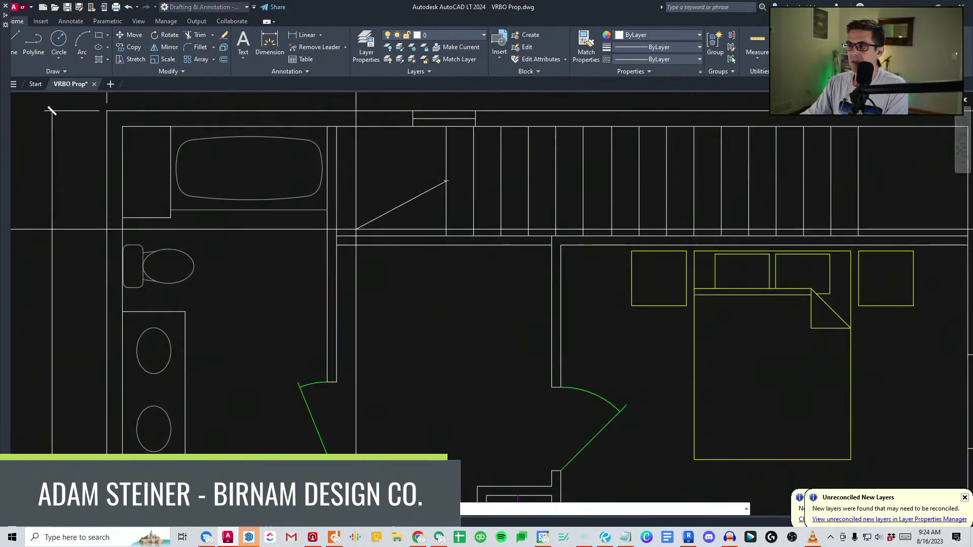
key(Escape)
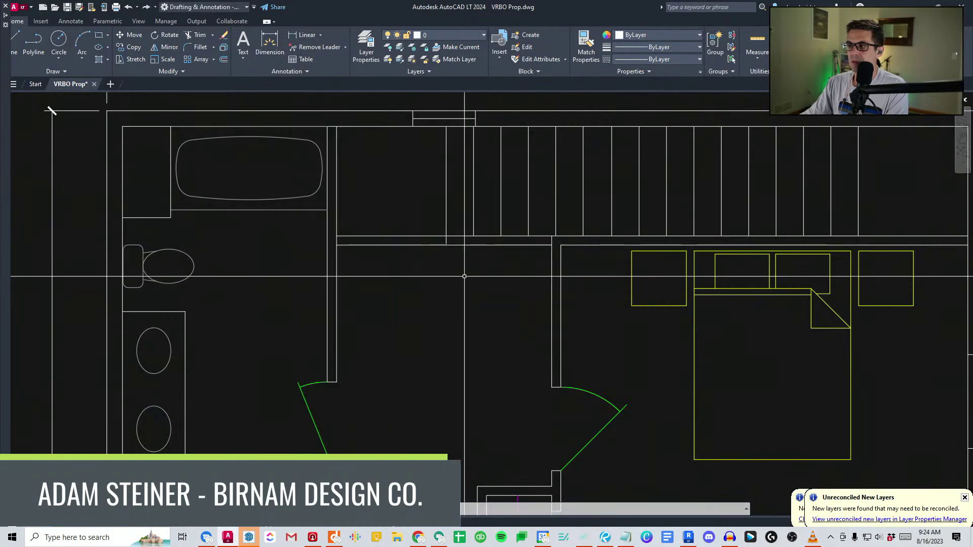
Draw a helper line along the stair wall from the bathroom wall to the first riser, plus a vertical line through its midpoint.
scroll(406, 238, down, 4)
scroll(492, 227, up, 2)
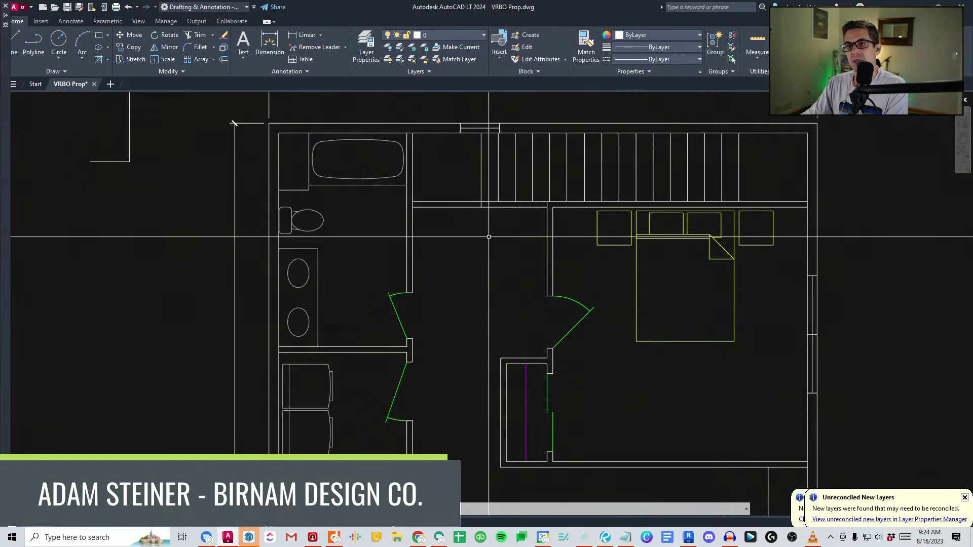
scroll(453, 206, up, 4)
key(space)
click(353, 213)
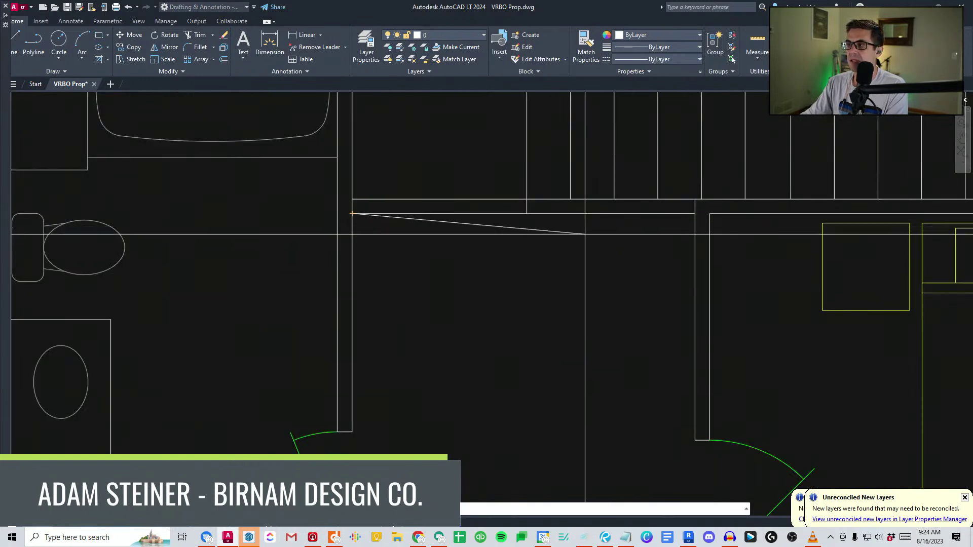
click(527, 214)
click(352, 432)
key(space)
key(space)
click(434, 182)
key(space)
Trim the vertical line to the thickness of the stair wall and delete its leftover piece.
text(tr)
key(space)
click(453, 218)
click(425, 170)
click(409, 245)
key(space)
click(426, 339)
key(Delete)
Copy the short center line in the stair wall 16 inches to each side as door jambs.
click(413, 251)
click(461, 185)
text(co)
click(469, 171)
text(16)
key(space)
key(space)
Trim the stair wall lines between the two jambs and remove the center line to open the doorway.
text(tr)
key(space)
click(591, 246)
click(359, 159)
key(space)
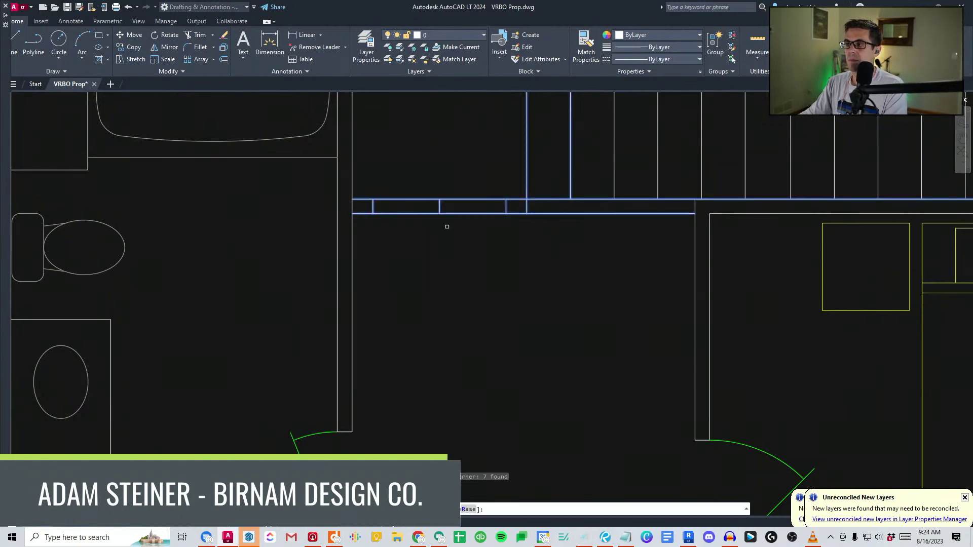
click(439, 207)
key(space)
Draw a swing circle centered on the stair opening's jamb nearest the bathroom reaching the other jamb, plus an angled door leaf.
click(373, 214)
click(506, 213)
scroll(511, 304, up, 2)
click(491, 295)
key(space)
scroll(459, 343, down, 4)
Trim the stair door's circle down to its swing arc between the leaf and the far jamb.
text(tr)
key(space)
click(486, 348)
click(439, 266)
key(space)
click(471, 230)
click(436, 220)
key(space)
key(space)
Match the stair door's leaf and swing arc to the existing green doors.
scroll(490, 275, up, 4)
click(510, 289)
click(476, 216)
key(space)
click(486, 251)
scroll(491, 258, down, 4)
key(space)
click(473, 319)
click(440, 269)
click(487, 299)
click(465, 278)
key(space)
scroll(493, 254, down, 4)
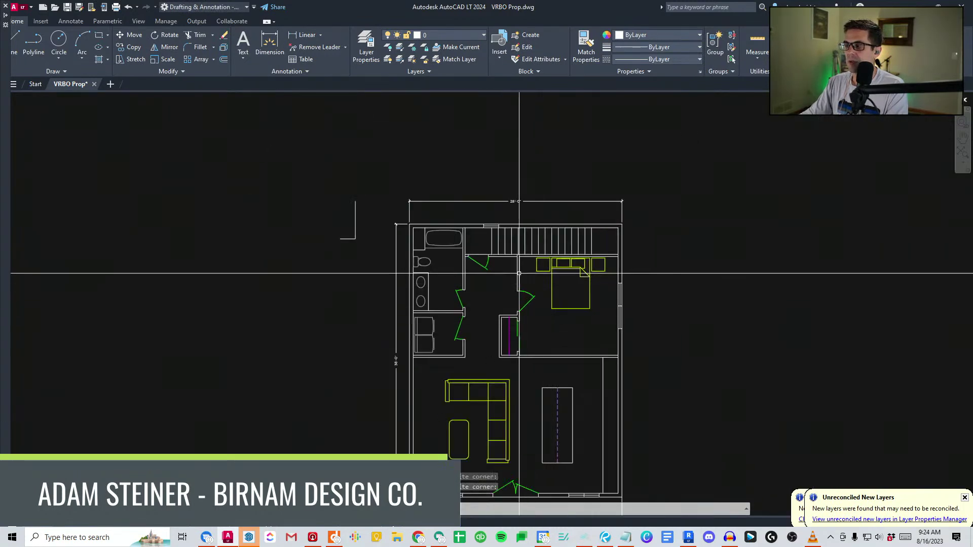
Draw a line across the hall opening and a vertical line from the bedroom wall down to the center of the double doors.
middle_drag(507, 264, 497, 233)
middle_drag(613, 385, 530, 289)
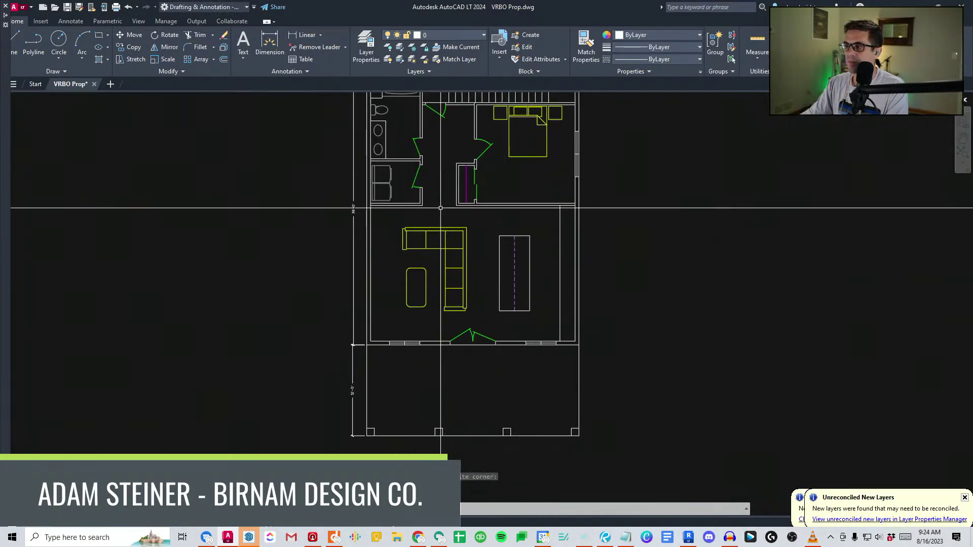
scroll(440, 210, up, 2)
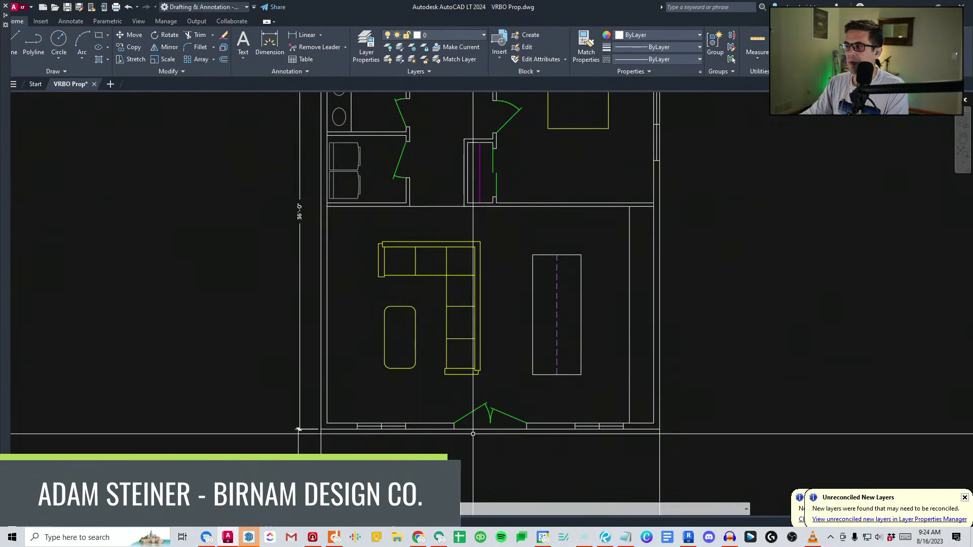
click(490, 205)
key(space)
Match the hall opening line and the living area's vertical line to the dashed line in the island.
text(ma)
key(space)
click(556, 270)
click(500, 232)
click(467, 220)
click(469, 219)
click(454, 196)
key(space)
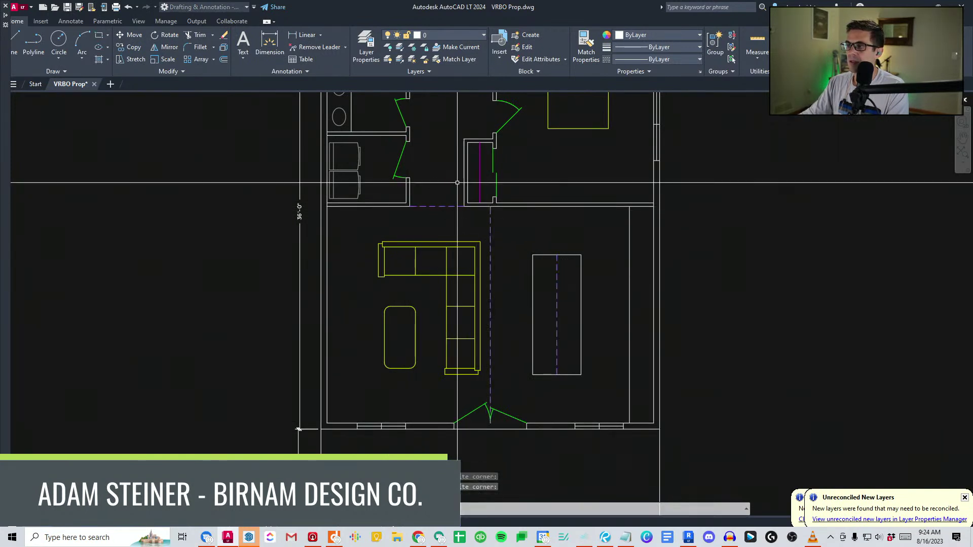
Draw a vertical line from the intersection of the roof section's dashed line and sloped roof up through the bedroom plan.
scroll(454, 190, down, 2)
middle_drag(457, 195, 442, 290)
click(346, 303)
key(Escape)
scroll(562, 329, down, 2)
middle_drag(561, 329, 542, 150)
scroll(541, 150, down, 4)
scroll(538, 354, up, 6)
middle_drag(538, 353, 483, 243)
scroll(484, 218, up, 4)
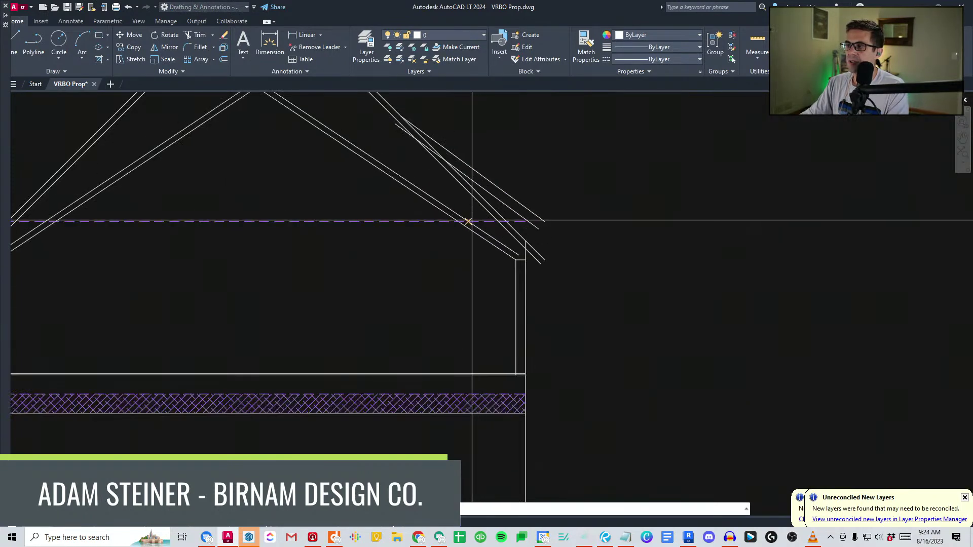
scroll(471, 209, down, 6)
middle_drag(481, 109, 463, 380)
middle_drag(444, 165, 445, 421)
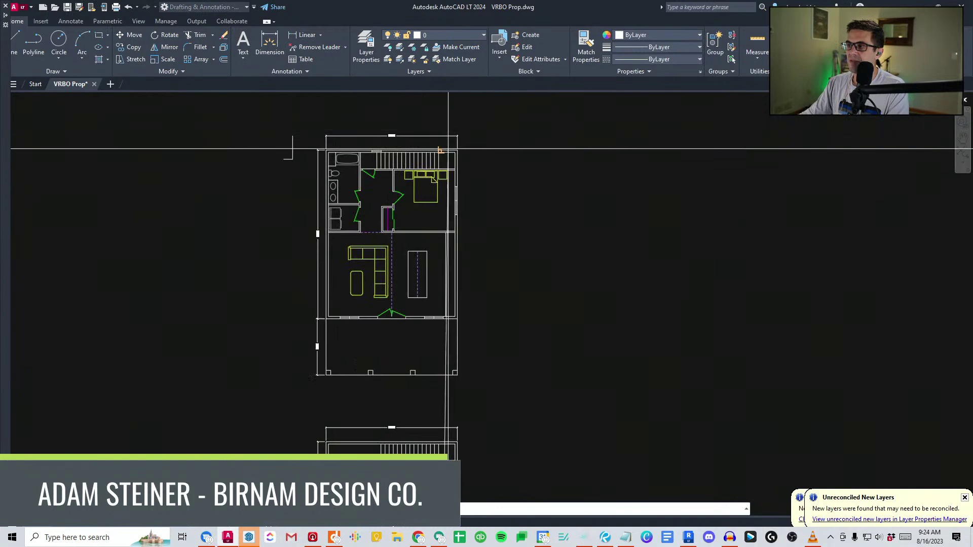
scroll(446, 147, up, 4)
scroll(446, 197, up, 2)
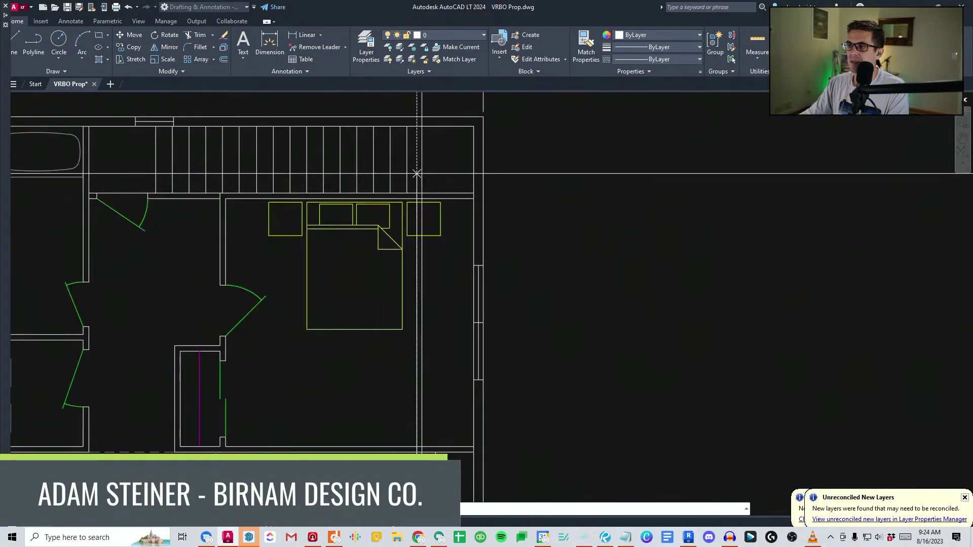
click(413, 171)
key(Escape)
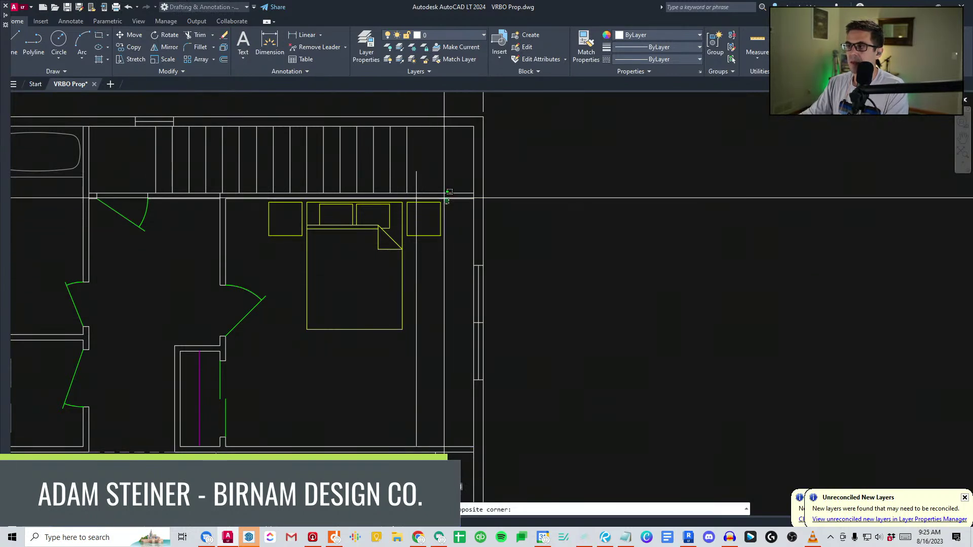
Trim the vertical line to the bedroom's walls and draw a horizontal line from it to the window's upper edge.
click(416, 184)
key(Return)
click(417, 265)
key(Return)
Move the horizontal line 6 inches up from the bedroom window's upper edge.
click(446, 273)
click(440, 252)
text(m)
key(Return)
click(451, 250)
click(451, 238)
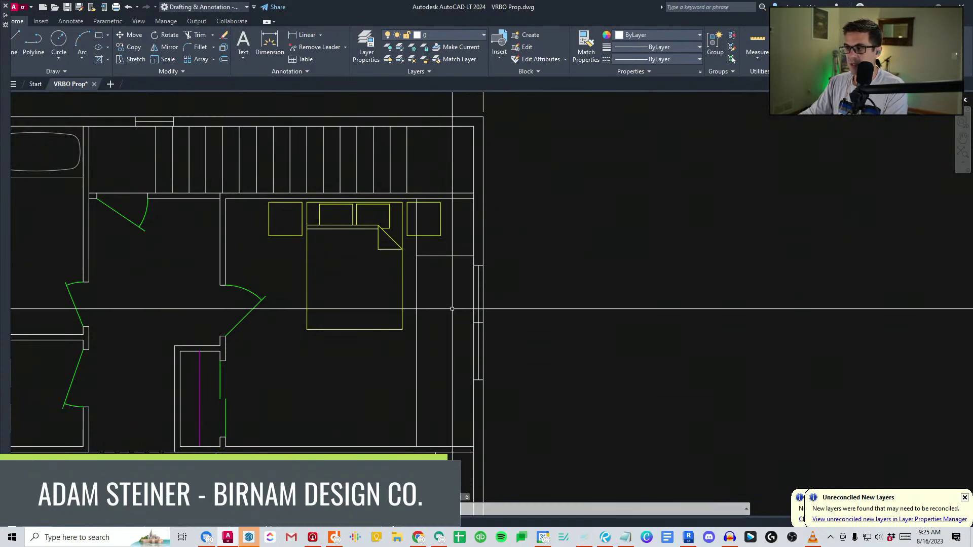
Add a matching horizontal line below the bedroom window's lower edge and trim away the vertical line between the two.
click(449, 248)
key(Return)
click(437, 428)
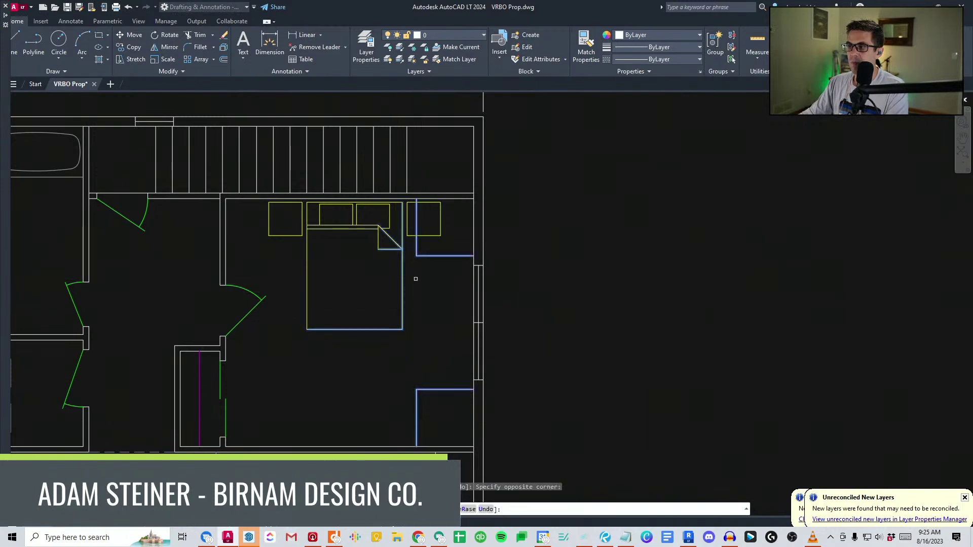
Match the outlines in the bedroom's two window-side corners to the living area's dashed line.
scroll(416, 279, down, 4)
scroll(449, 348, up, 2)
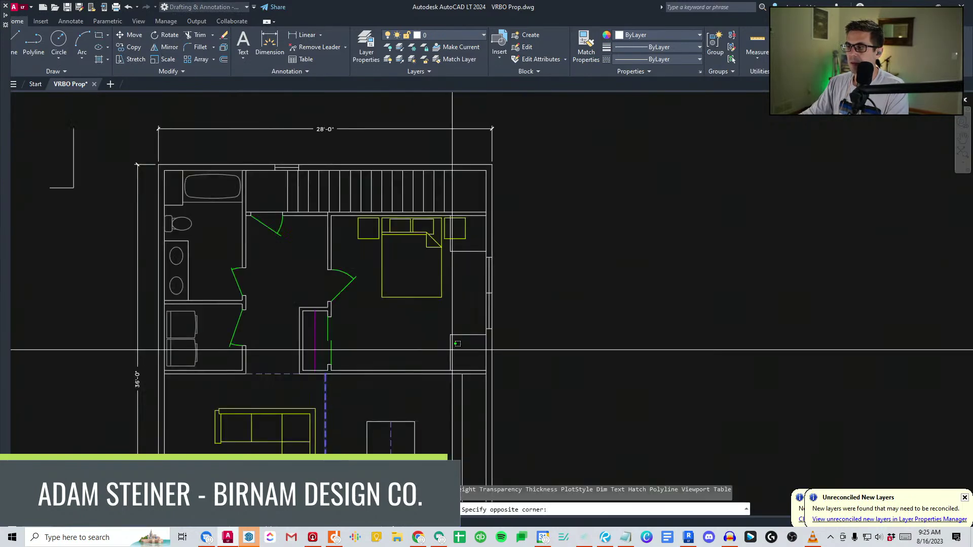
click(446, 245)
key(Return)
middle_drag(419, 313, 601, 304)
scroll(532, 294, up, 4)
scroll(541, 328, down, 4)
scroll(532, 320, up, 2)
scroll(519, 320, down, 2)
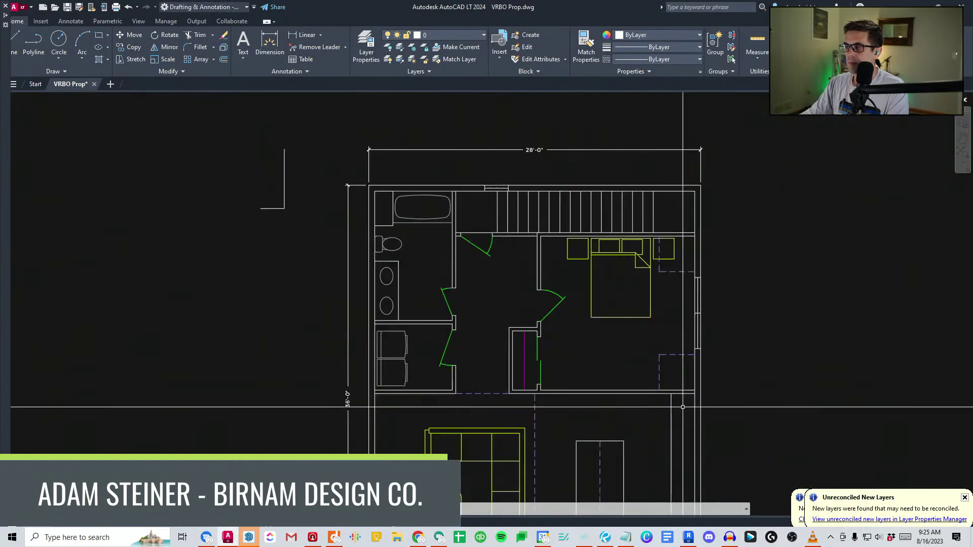
Mirror the vertical dashed line of the bedroom's corner across the plan's centre and extend it through the laundry and bath to the outer wall.
click(682, 374)
click(636, 360)
scroll(539, 267, down, 2)
text(mi)
key(Return)
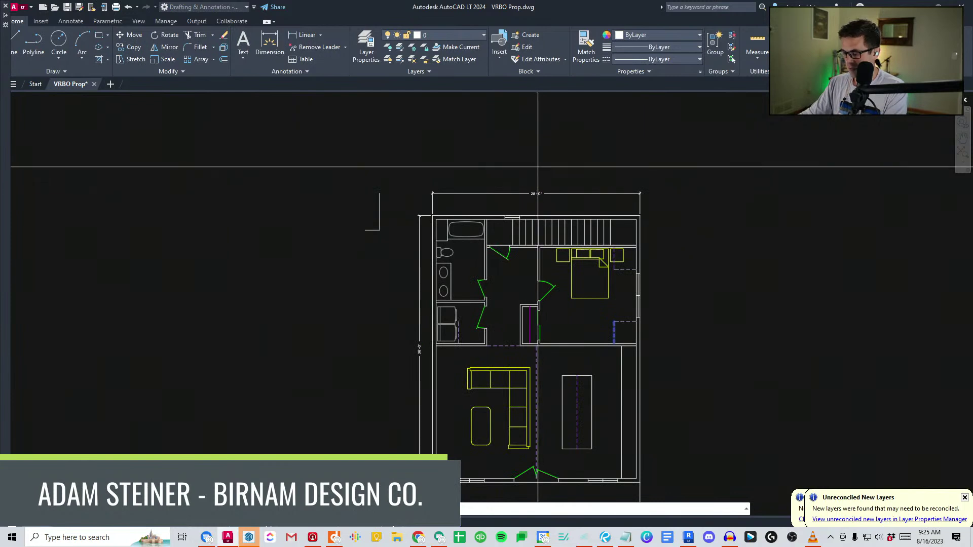
scroll(458, 216, up, 2)
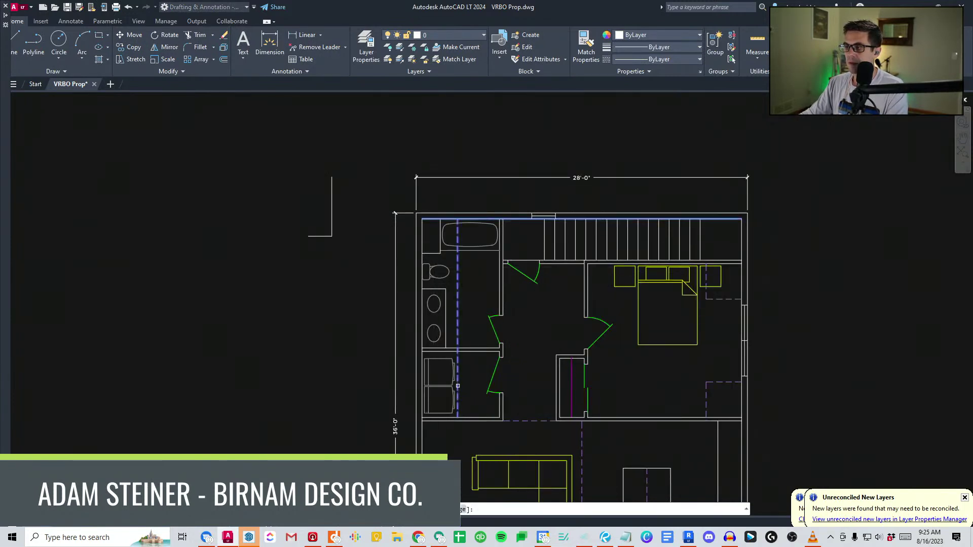
key(Escape)
scroll(457, 351, down, 2)
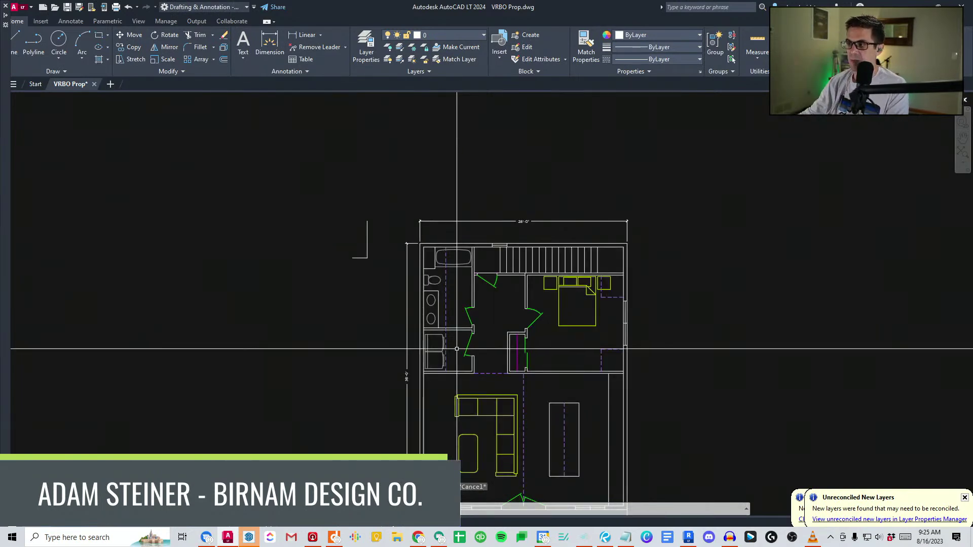
Examine the lower floor plan around the stairs and the open area in front of them.
scroll(478, 344, down, 4)
middle_drag(481, 338, 458, 209)
scroll(476, 425, up, 4)
scroll(383, 277, up, 4)
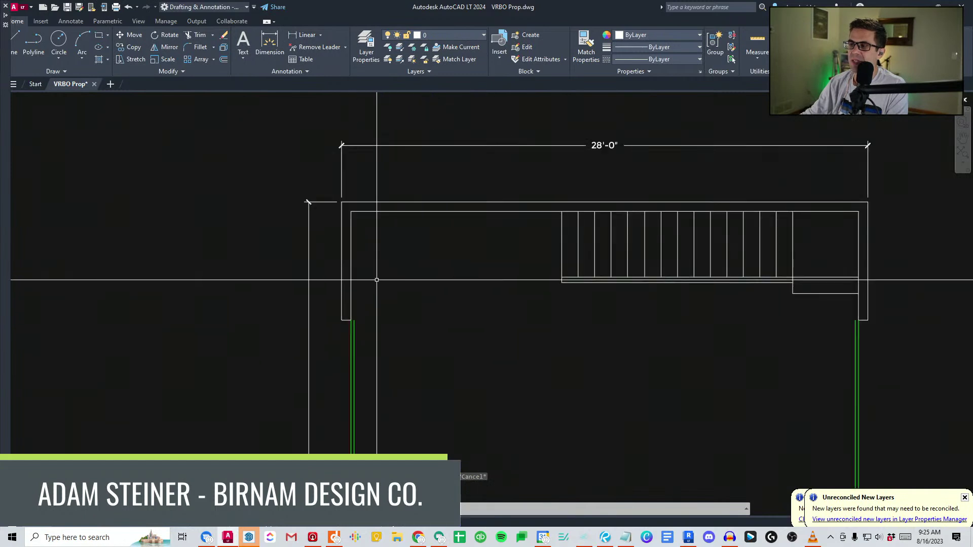
click(338, 290)
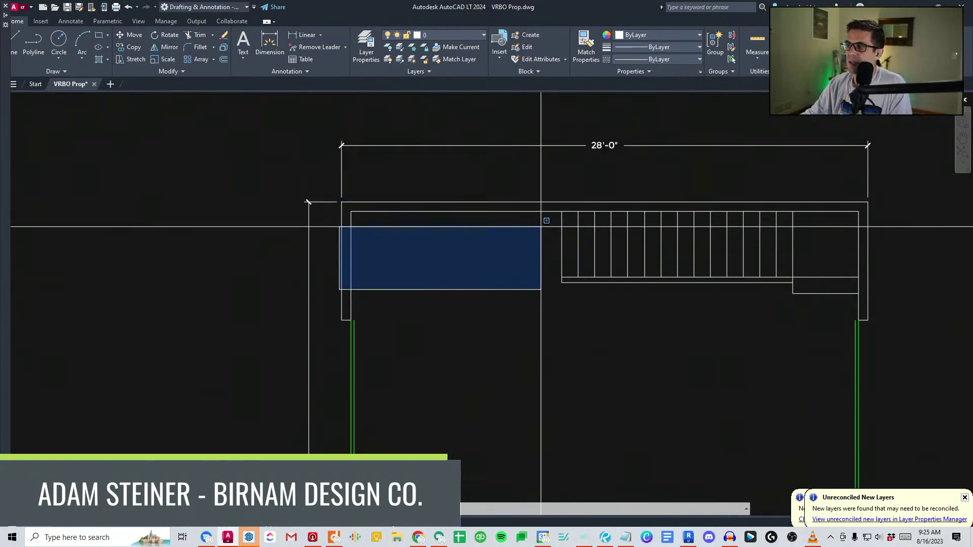
scroll(540, 274, down, 2)
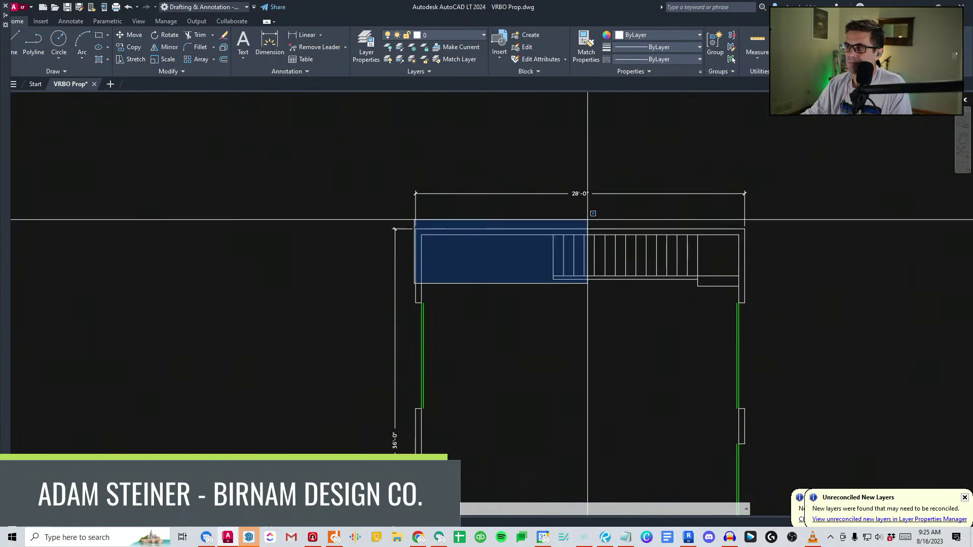
scroll(573, 231, down, 2)
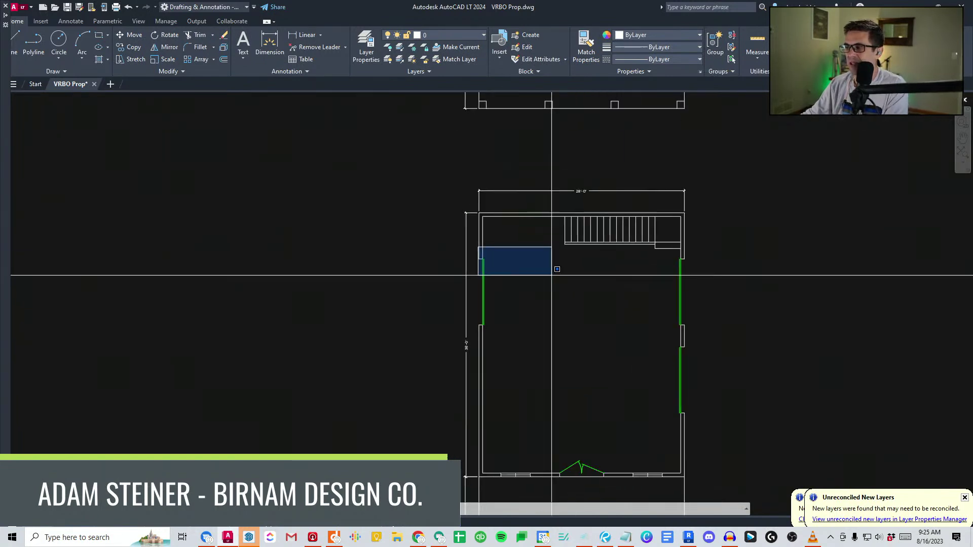
scroll(552, 275, down, 10)
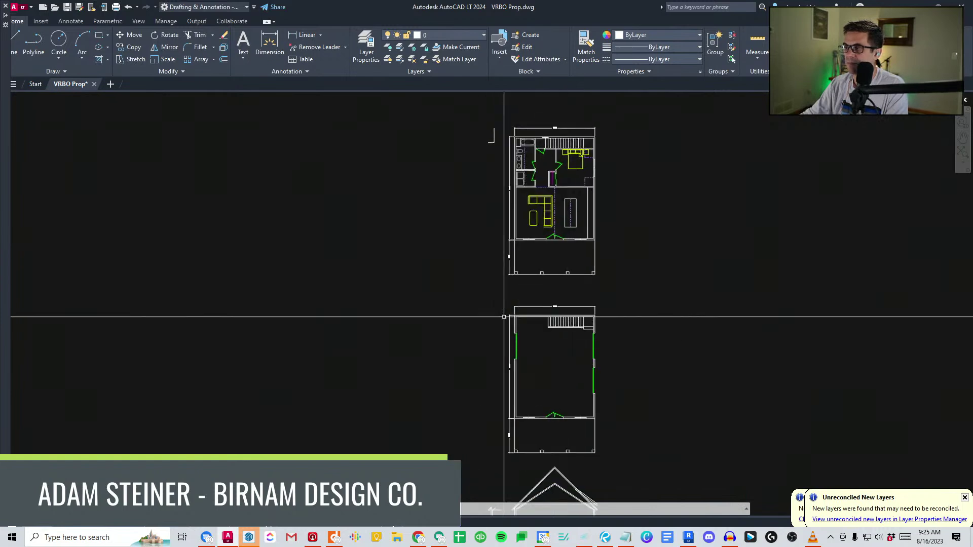
Copy the BED/OFFICE label from the other plan into the middle of the lower floor plan.
scroll(278, 249, up, 10)
text(cv)
key(space)
key(Escape)
click(290, 290)
click(292, 292)
middle_drag(871, 218, 12, 213)
scroll(11, 213, down, 8)
scroll(577, 280, up, 8)
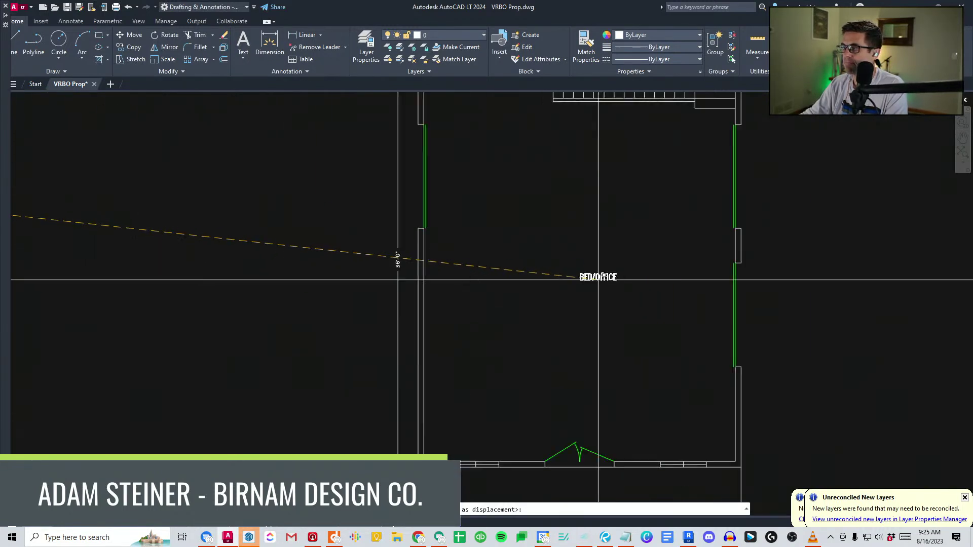
scroll(598, 278, up, 4)
middle_drag(594, 277, 432, 268)
Change the text of the copied label in the lower floor plan to GARAGE.
click(414, 256)
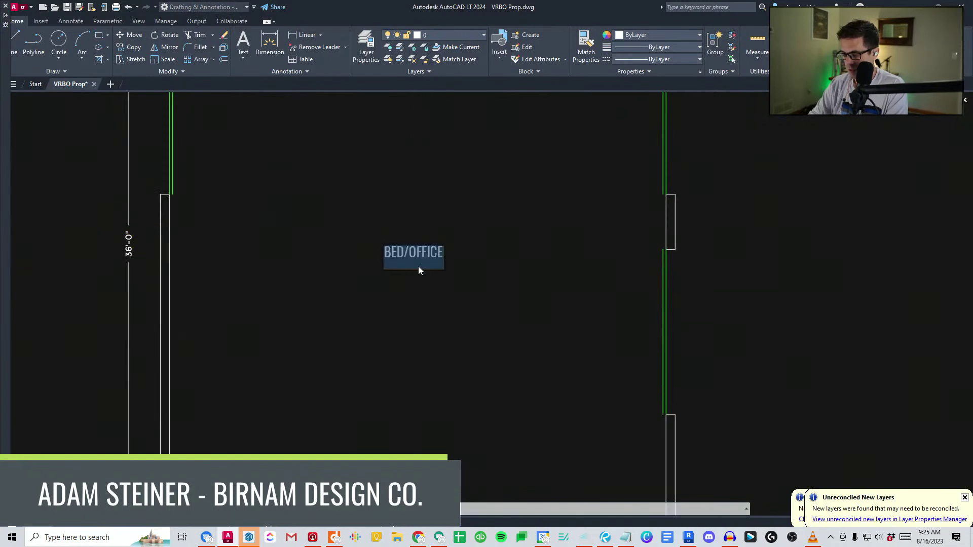
text(gar)
key(Caps_Lock)
key(BackSpace)
key(BackSpace)
key(BackSpace)
text(GARAGE)
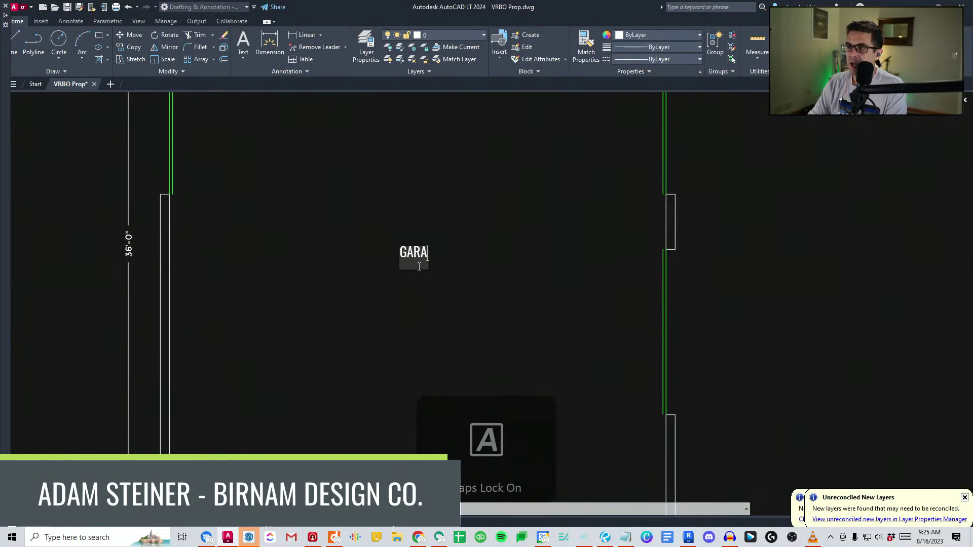
key(Return)
Copy the GARAGE label toward the lower floor's double door and change the copy's text to SHOP.
scroll(409, 226, down, 3)
click(442, 262)
click(413, 245)
text(co)
key(space)
click(411, 245)
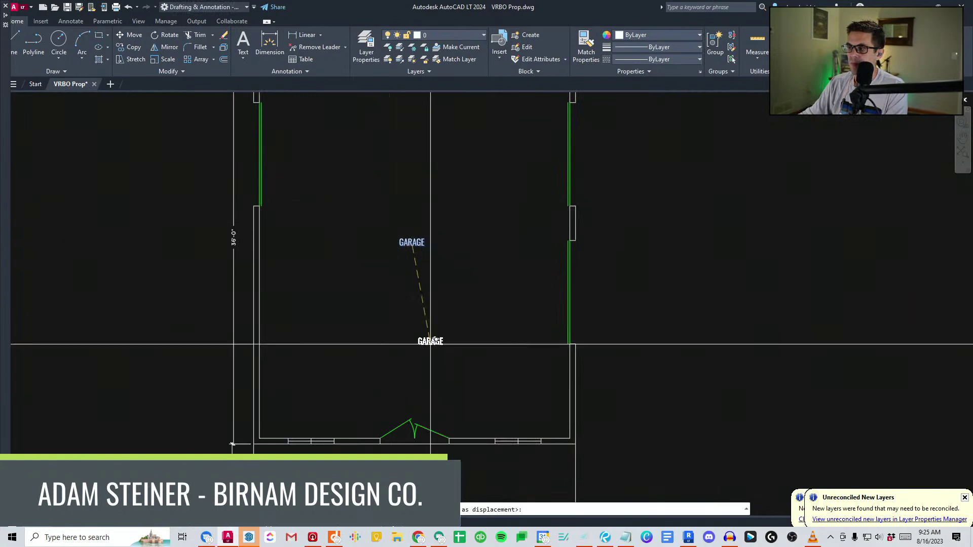
click(466, 390)
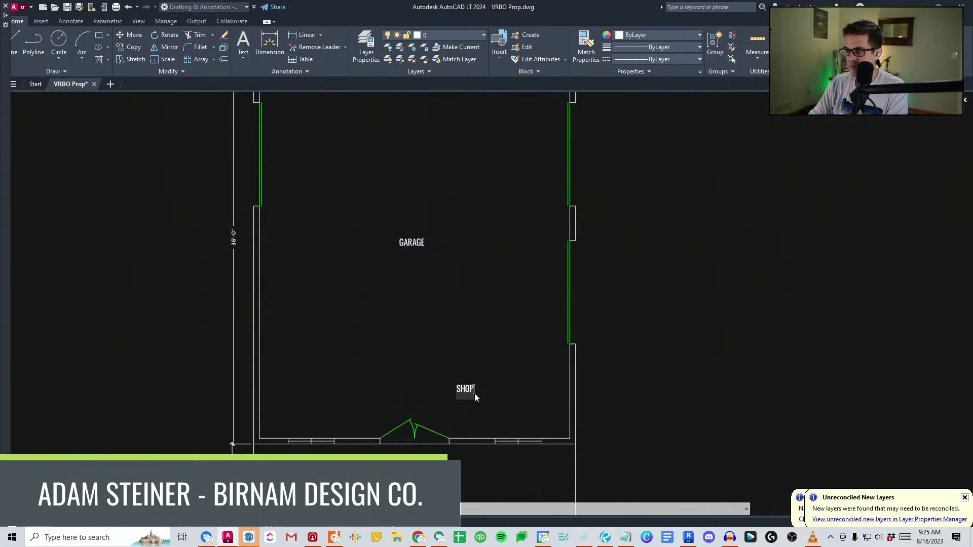
key(Return)
key(Escape)
Move the SHOP label sideways so it sits centred under GARAGE, just inside the double door.
click(497, 421)
click(395, 332)
key(Escape)
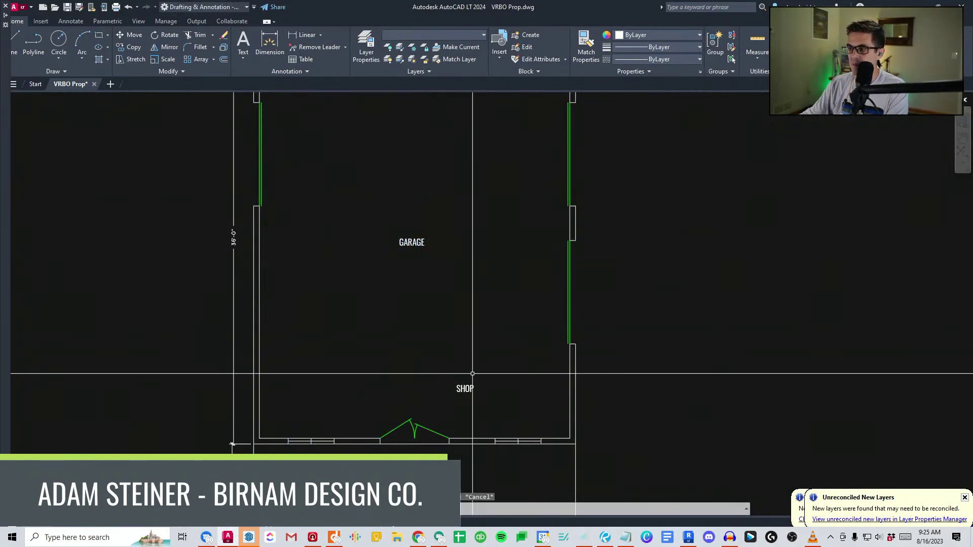
scroll(456, 378, down, 2)
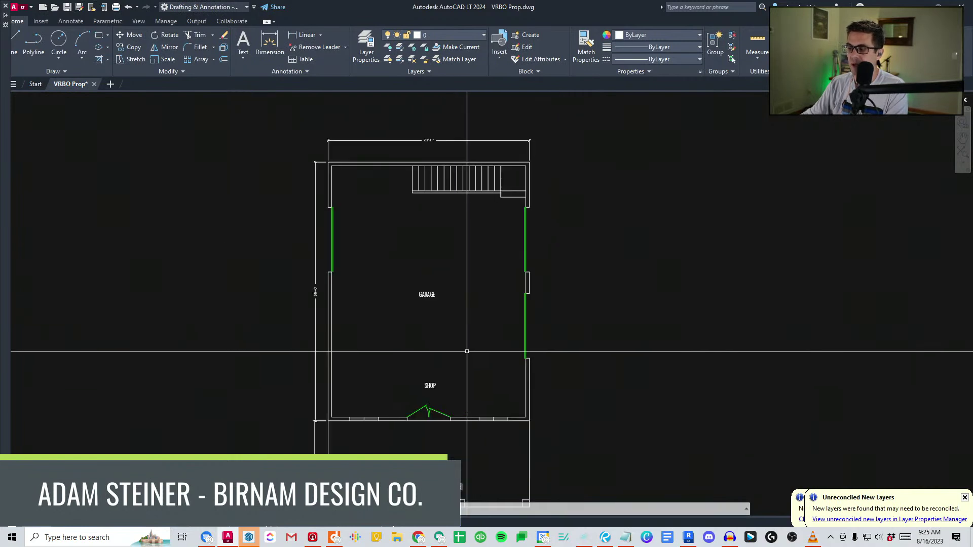
Copy the GARAGE label into the open area outside the lower floor's double door and change its text to PORCH.
click(425, 296)
text(co)
key(Return)
click(416, 295)
middle_drag(422, 421, 415, 308)
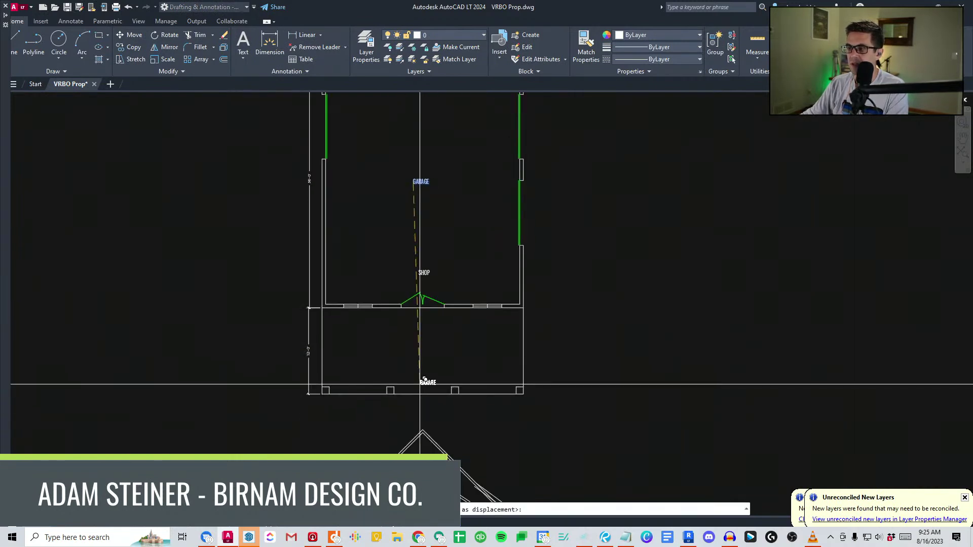
click(413, 352)
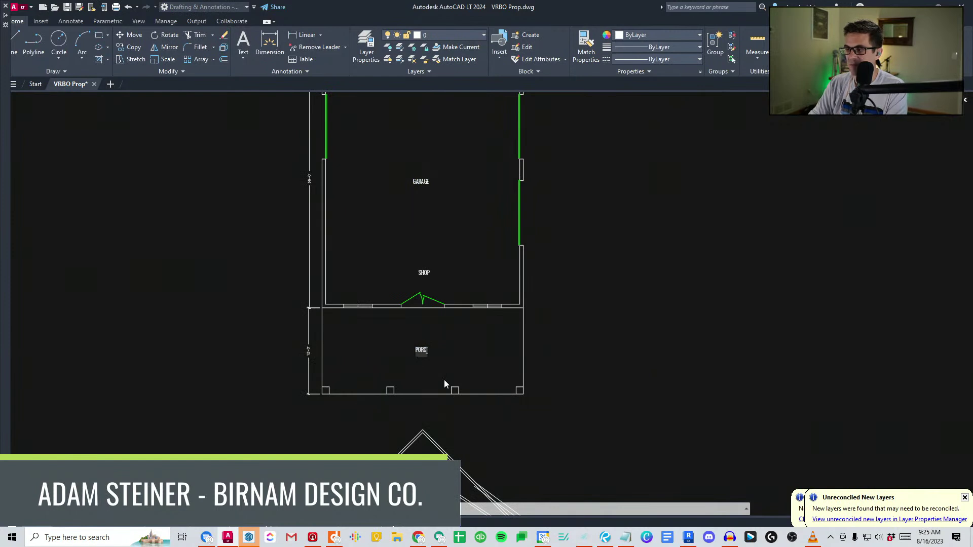
Copy the GARAGE label to the upper floor between the bedroom wall and the kitchen island, and change its text to GATHERING.
middle_drag(519, 235, 526, 392)
middle_drag(453, 351, 462, 343)
drag(472, 349, 400, 302)
text(co)
key(Return)
click(438, 329)
middle_drag(454, 218, 460, 424)
scroll(461, 424, down, 2)
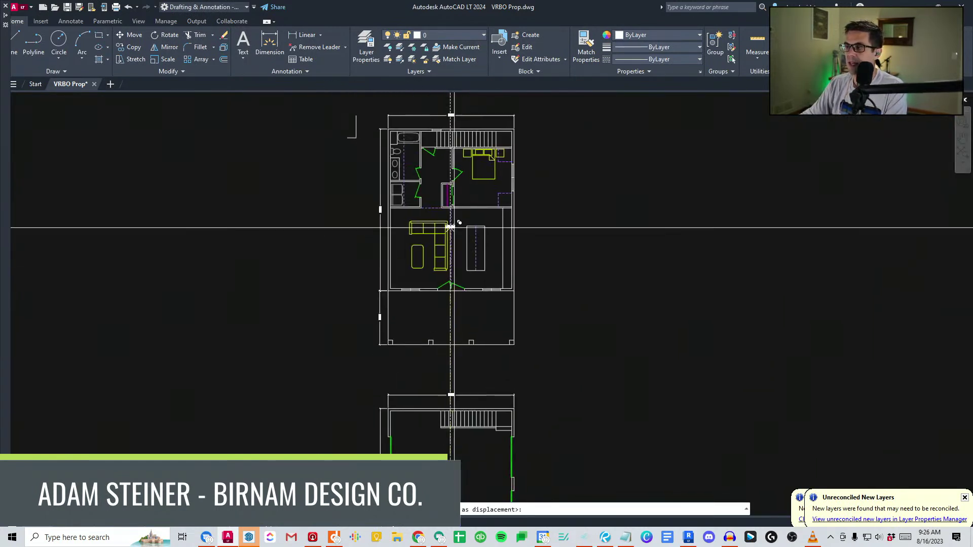
scroll(456, 233, up, 4)
click(477, 202)
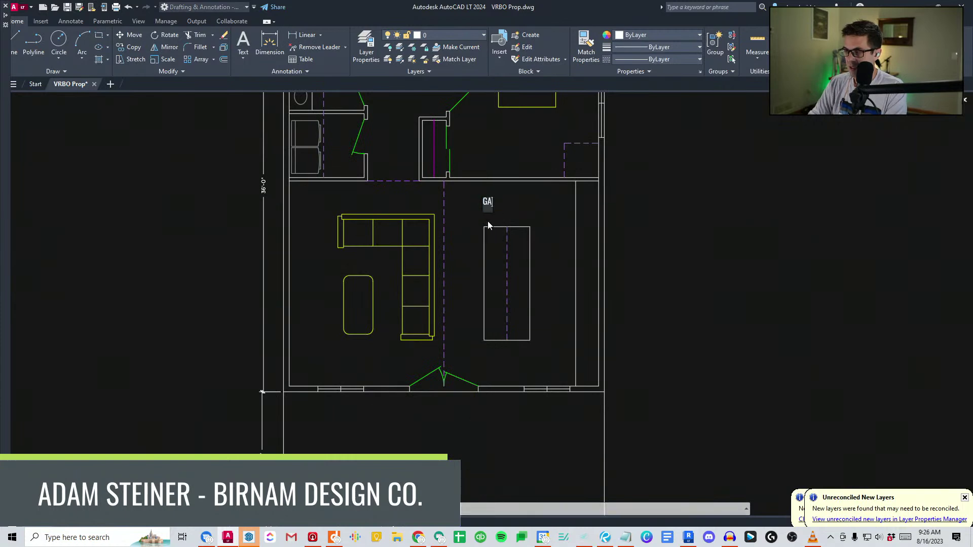
Copy the GATHERING label to the area outside the upper floor's double door and change its text to DECK.
scroll(507, 174, down, 2)
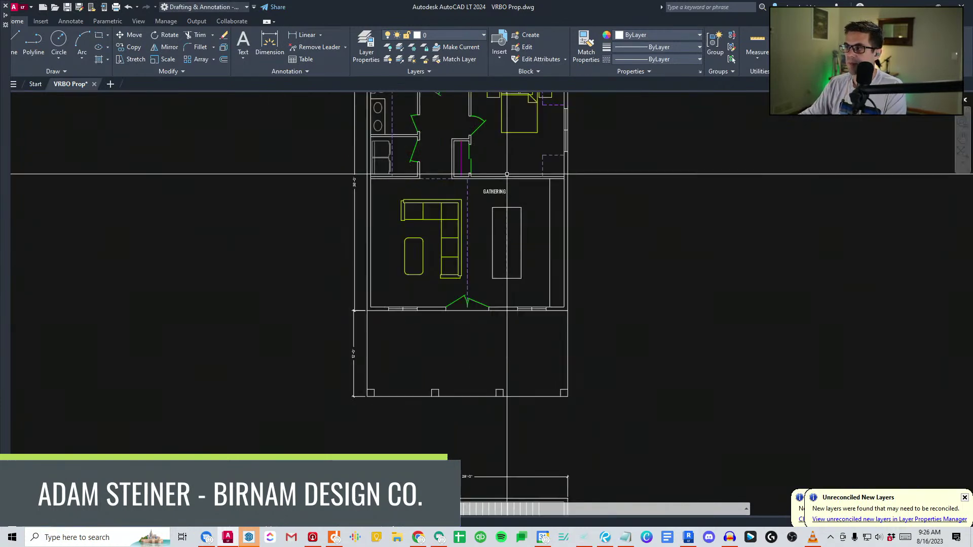
text(co)
key(Return)
click(498, 193)
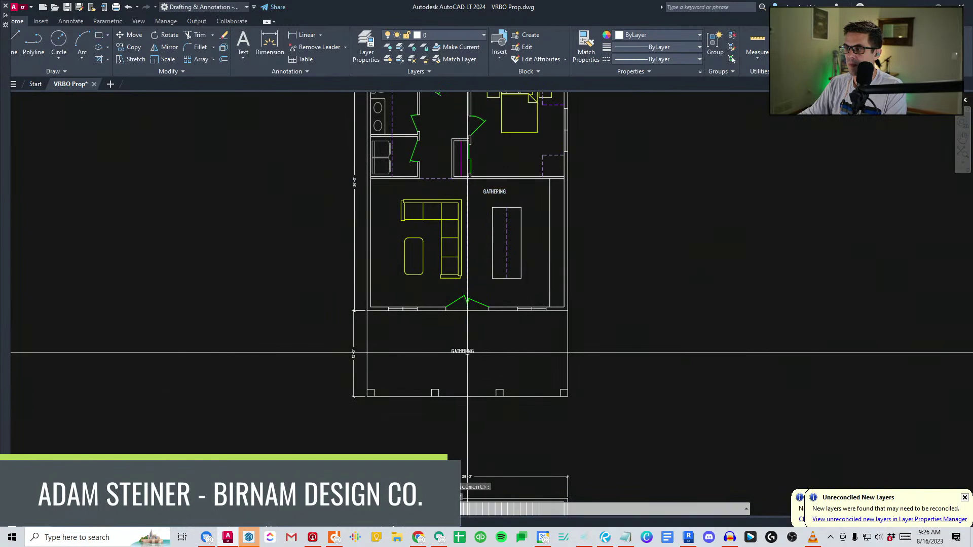
double_click(465, 352)
text(DECK)
click(460, 393)
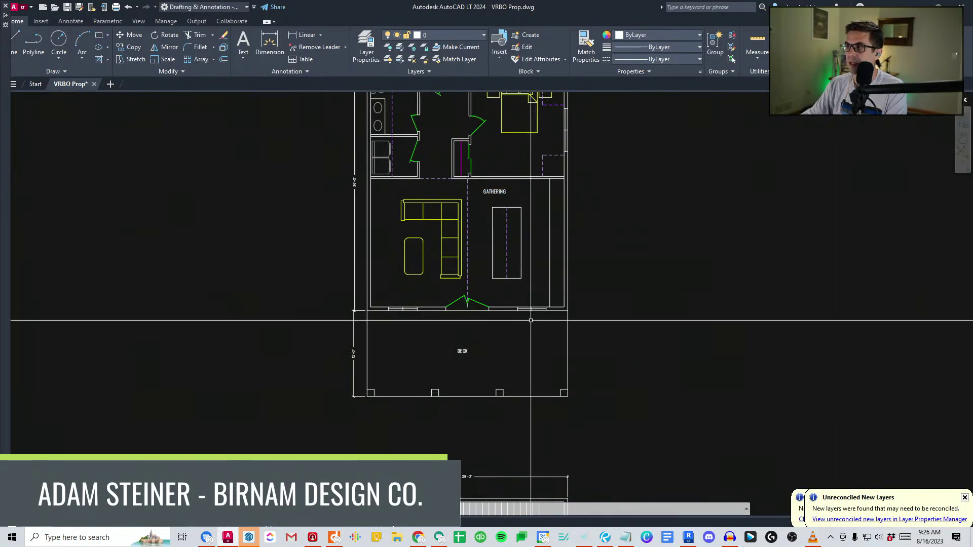
Copy the DECK label into the upper floor's bedroom, below the foot of the bed.
middle_drag(534, 322, 511, 412)
click(439, 441)
text(co)
key(Return)
click(439, 440)
scroll(490, 248, up, 4)
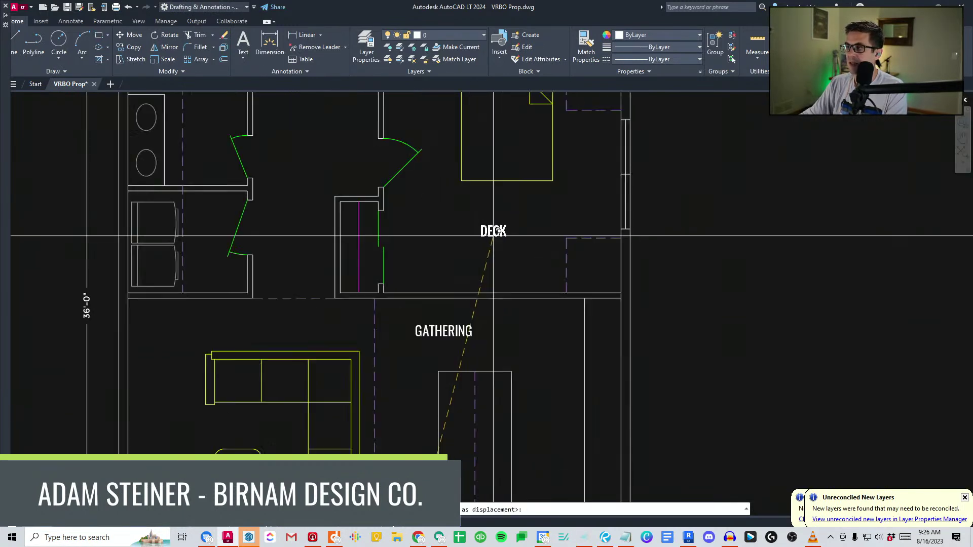
click(492, 229)
key(Escape)
Change the text of the bedroom's copied label to BEDROOM/OFFICE.
click(492, 229)
text(BEDROOM)
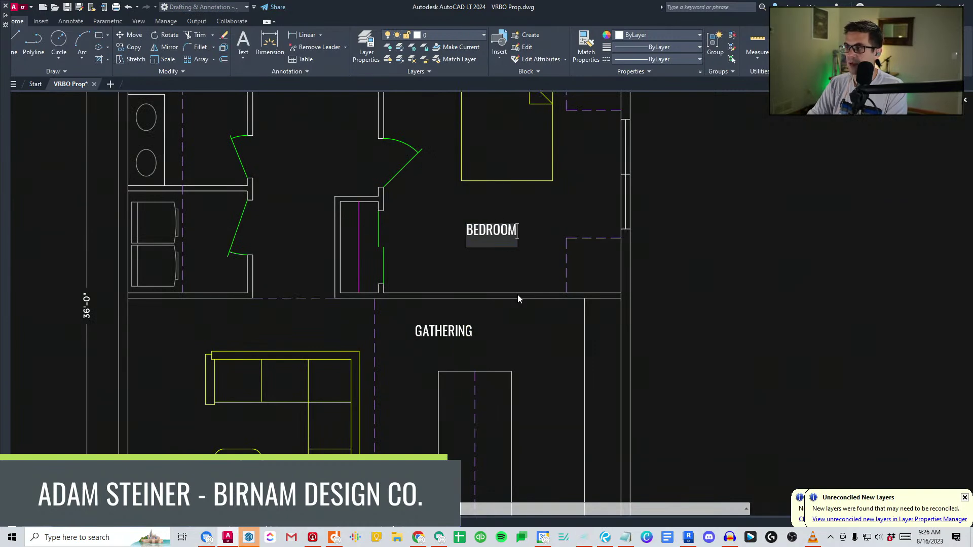
click(518, 299)
key(End)
text(/OFFICE)
click(497, 272)
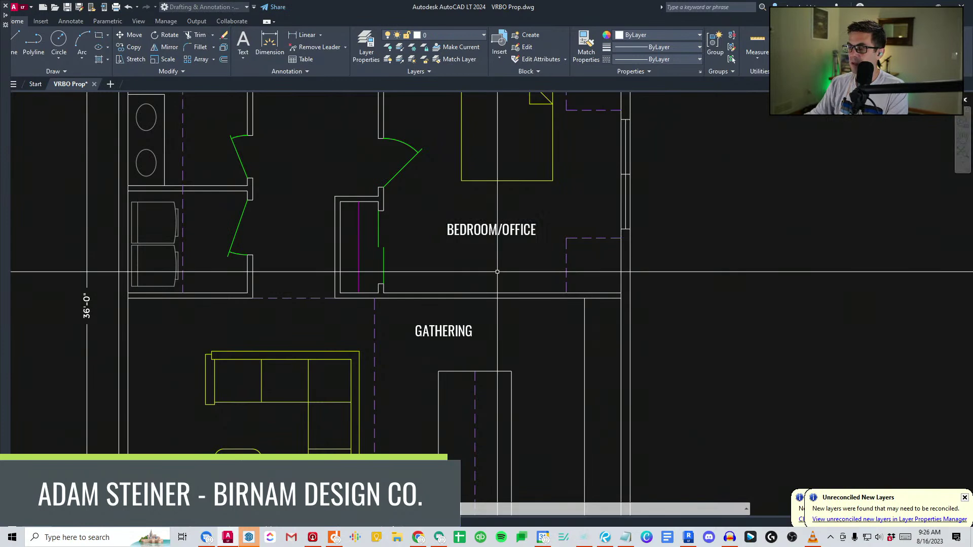
Copy the BEDROOM/OFFICE label into the bathroom and change its text to BATH.
scroll(497, 272, down, 2)
click(520, 348)
click(517, 347)
click(331, 291)
key(space)
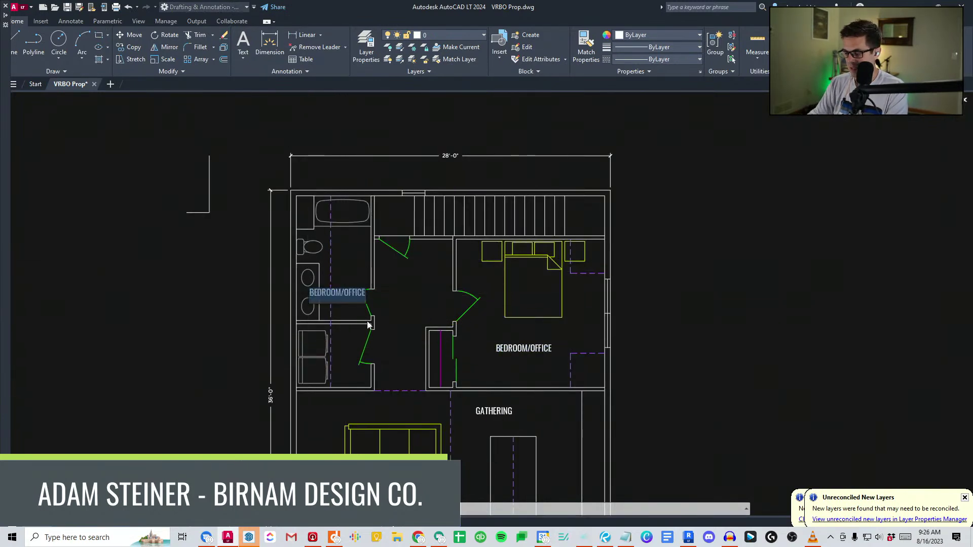
scroll(367, 320, up, 2)
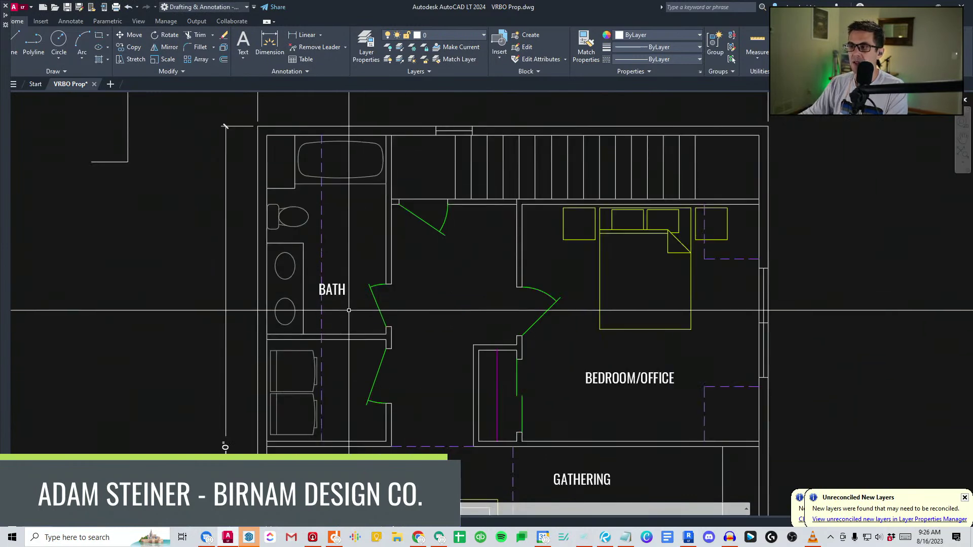
key(Escape)
Move the BATH label up into the clear floor space between the dashed line and the bathroom's inner wall.
click(340, 291)
text(m)
key(Return)
click(332, 295)
click(356, 256)
mouse_move(358, 277)
middle_down()
mouse_move(362, 288)
mouse_move(361, 275)
middle_up()
Copy the BATH label into the room with the washer and dryer and change its text to LAUNDRY.
click(357, 223)
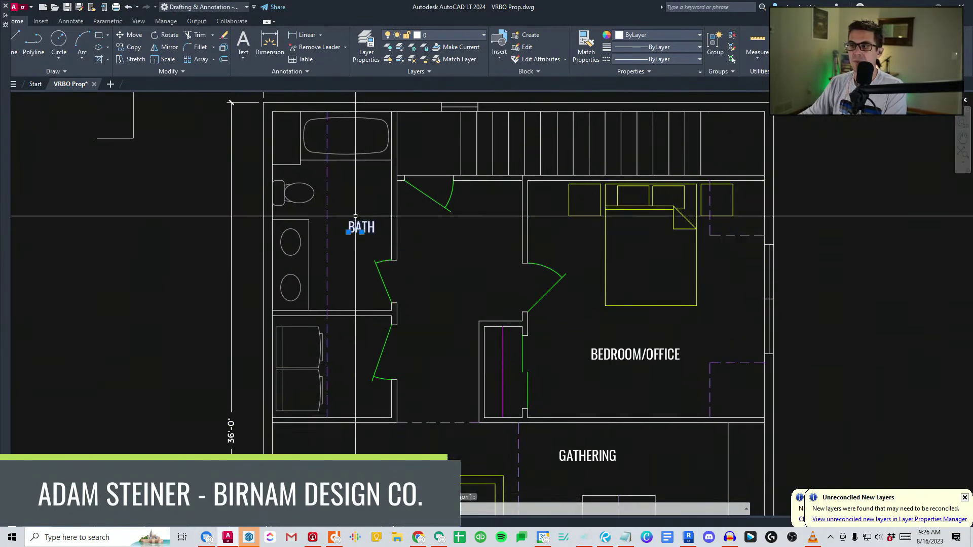
text(co)
key(Return)
click(360, 223)
click(358, 338)
text(LAUNDRY)
click(411, 418)
Review the labelled upper floor plan together with the lower floor plan.
scroll(436, 370, down, 2)
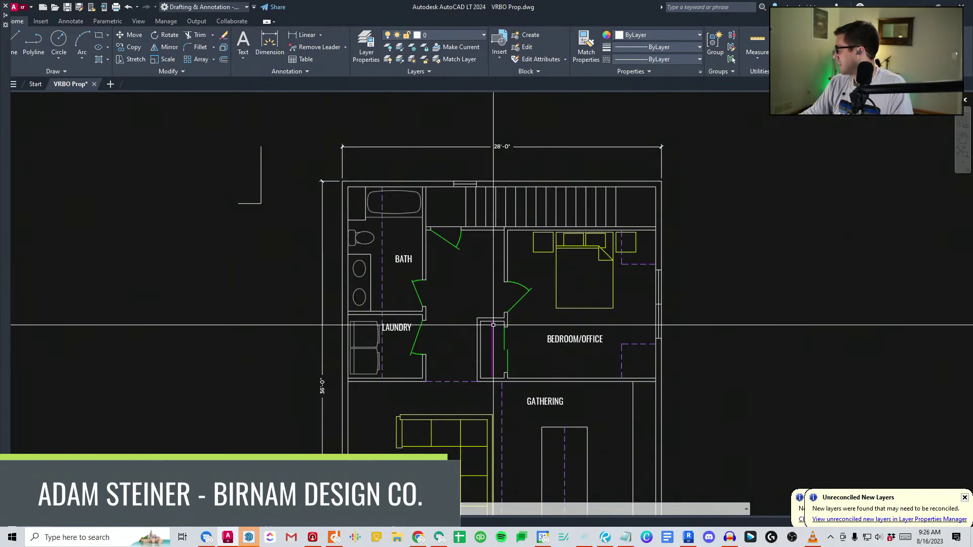
middle_drag(462, 320, 454, 263)
scroll(456, 288, down, 2)
scroll(488, 335, down, 2)
scroll(511, 325, up, 2)
scroll(500, 327, down, 2)
scroll(532, 314, up, 4)
click(458, 347)
key(Escape)
scroll(454, 311, down, 6)
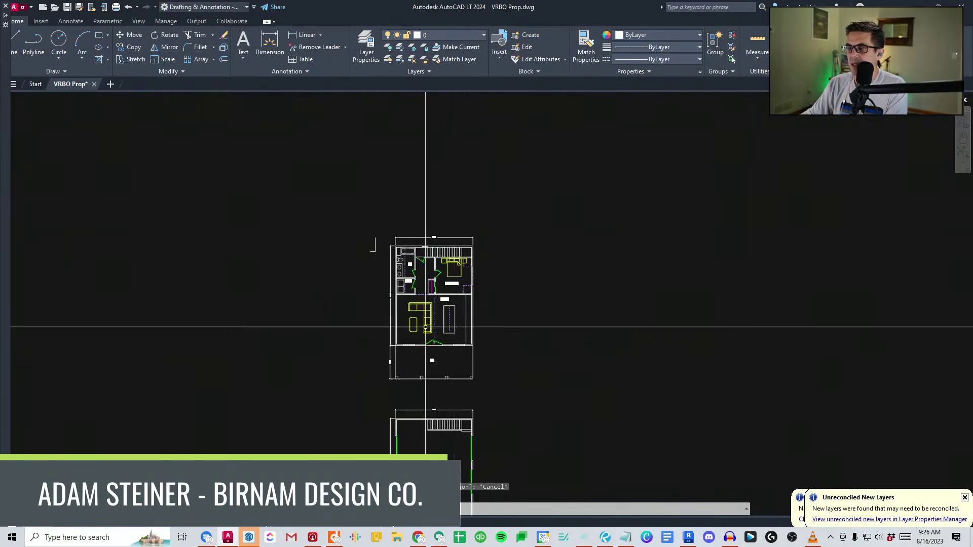
scroll(635, 282, down, 4)
Delete the stray L-shaped lines outside the upper floor plan's bathroom corner.
scroll(544, 275, up, 8)
click(363, 259)
click(445, 147)
key(Delete)
Look over the upper floor plan's overall room layout and furniture.
middle_drag(451, 244, 452, 249)
scroll(659, 406, down, 2)
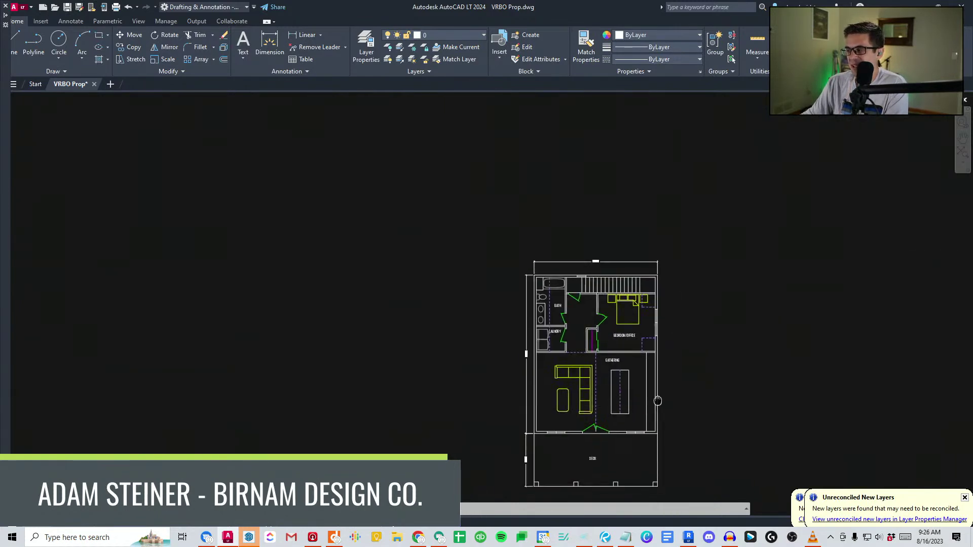
scroll(593, 369, up, 4)
scroll(589, 375, down, 3)
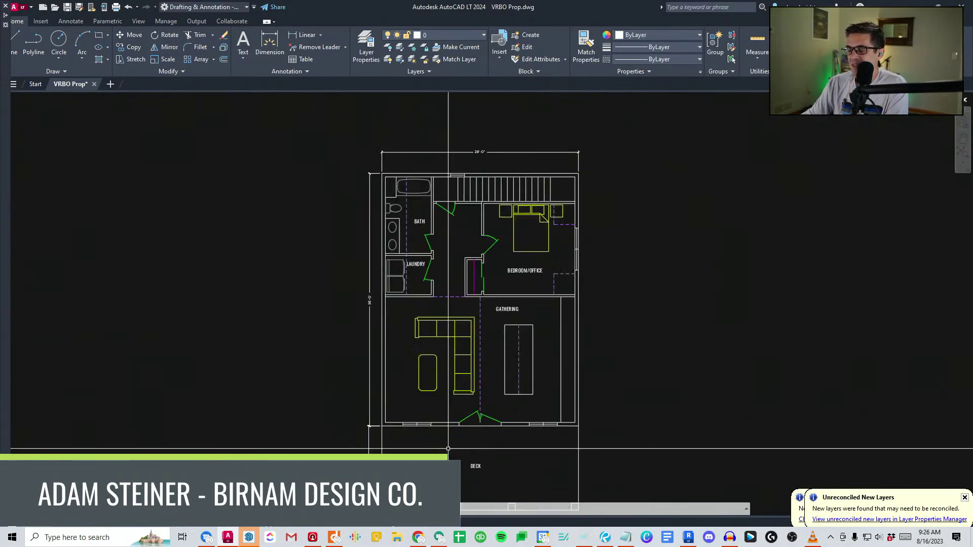
click(362, 445)
key(Escape)
click(345, 423)
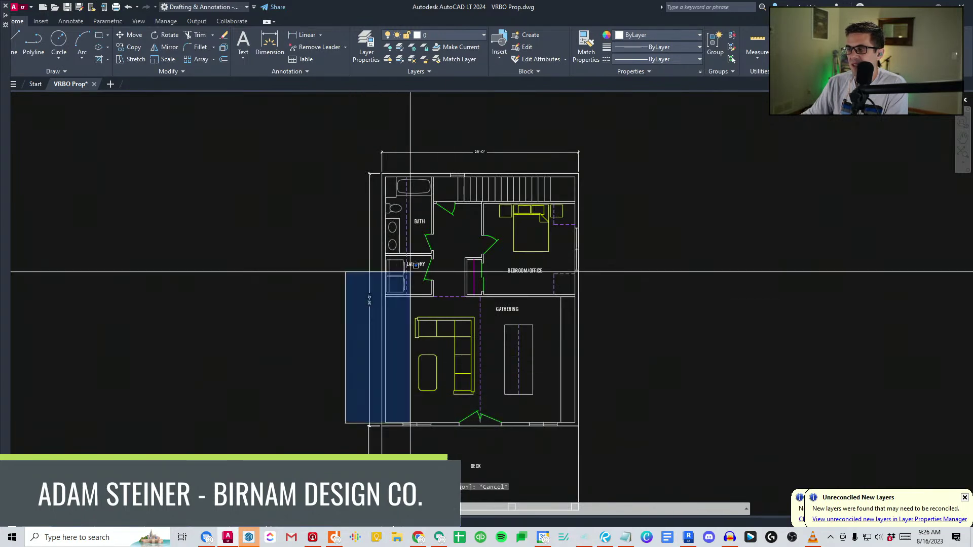
key(Escape)
Copy the refrigerator, range and kitchen sink from the existing house plan to the empty area beside the upper floor plan.
middle_drag(566, 341, 543, 345)
scroll(397, 283, down, 10)
mouse_move(182, 246)
middle_down()
mouse_move(460, 309)
mouse_move(473, 266)
middle_up()
scroll(473, 265, up, 4)
scroll(442, 333, up, 5)
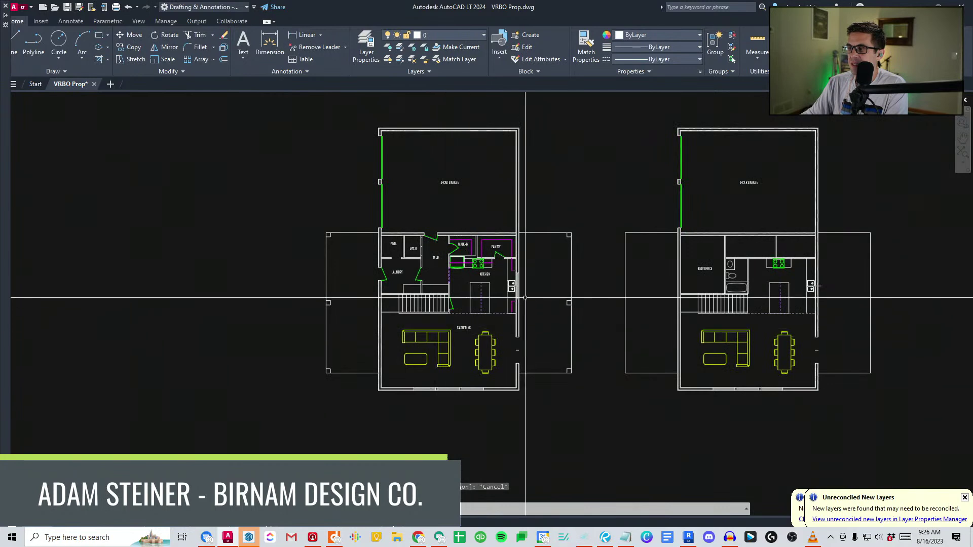
scroll(526, 299, up, 5)
click(549, 233)
mouse_move(381, 158)
middle_down()
mouse_move(330, 285)
mouse_move(76, 255)
middle_up()
click(290, 242)
click(147, 263)
click(139, 248)
scroll(170, 258, down, 4)
text(co)
click(180, 264)
scroll(77, 255, down, 10)
middle_drag(458, 303, 185, 262)
scroll(455, 371, up, 2)
middle_drag(91, 227, 433, 304)
scroll(433, 220, up, 8)
middle_drag(432, 220, 391, 372)
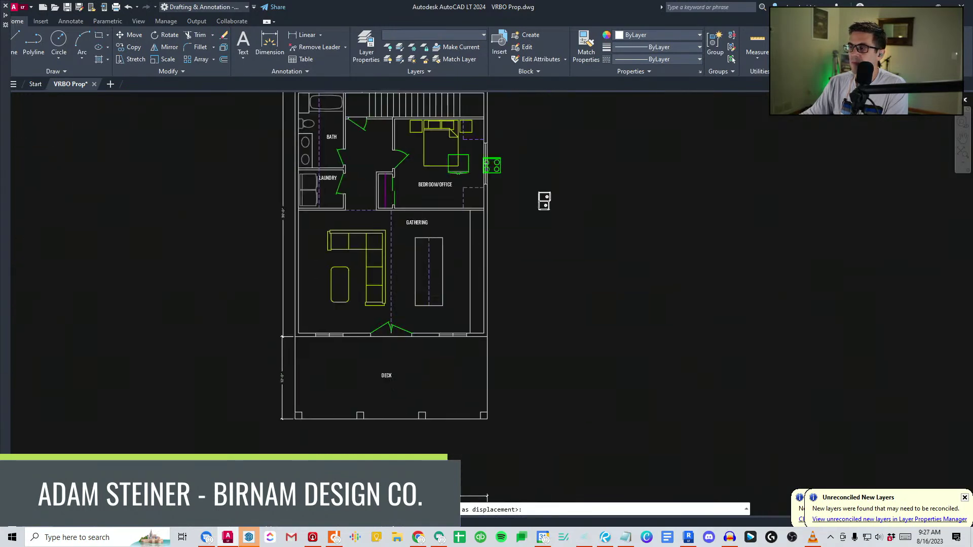
middle_drag(392, 227, 376, 314)
scroll(582, 359, up, 4)
click(551, 346)
key(Escape)
Rotate the copied double sink a quarter turn and move it onto the gathering room's kitchen island.
click(745, 393)
text(ro)
click(676, 380)
click(660, 380)
click(659, 437)
click(589, 383)
text(m)
click(629, 386)
click(167, 358)
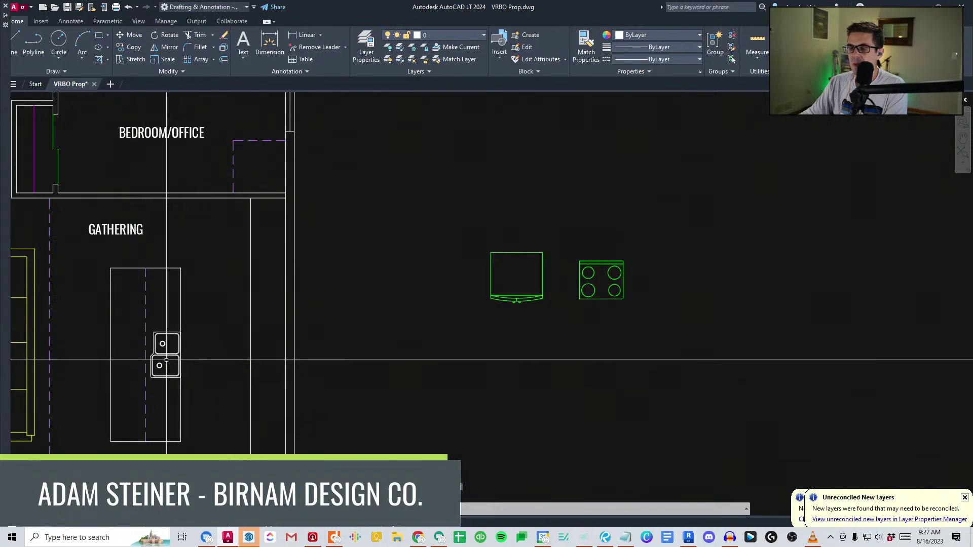
Rotate the copied range a quarter turn and move it onto the wall counter, its front at the counter edge beside the island sink.
click(805, 321)
click(602, 255)
text(ro)
click(690, 316)
click(691, 345)
click(780, 269)
click(723, 237)
text(m)
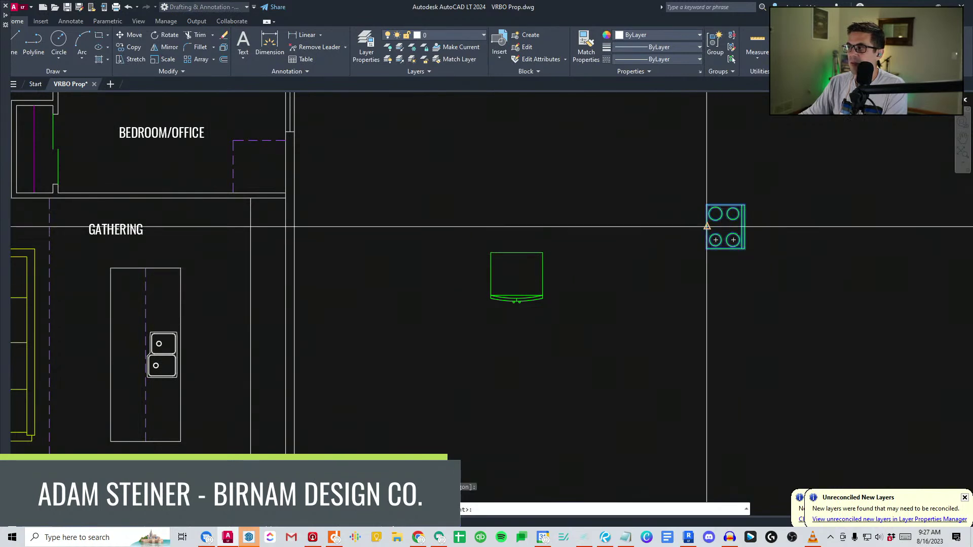
click(707, 226)
click(250, 354)
Move the range so its back sits against the inside face of the exterior wall, in line with the island sink.
scroll(253, 365, up, 2)
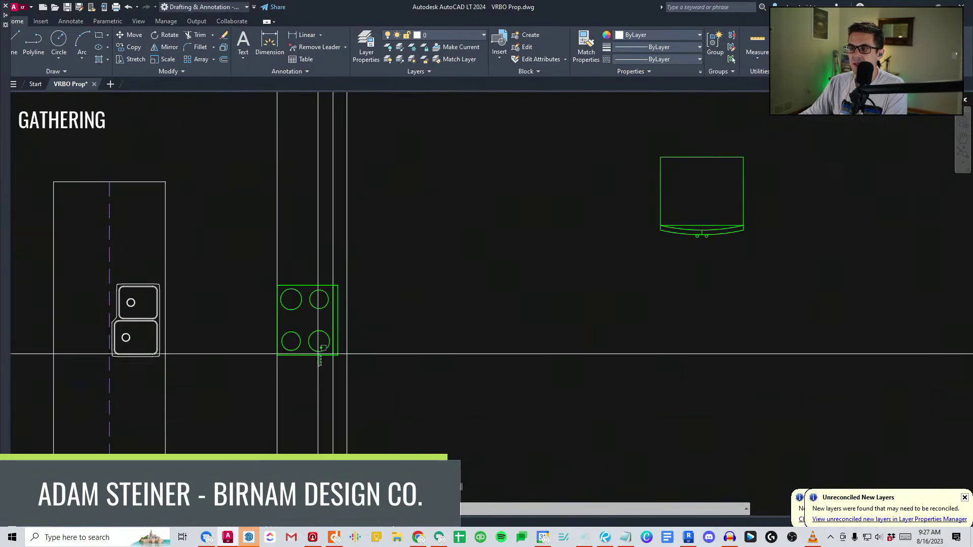
click(306, 341)
text(m)
click(338, 286)
click(333, 285)
middle_drag(333, 285, 359, 260)
text(m)
click(342, 354)
click(334, 245)
key(Escape)
Rotate the copied refrigerator beside the upper floor plan a quarter turn.
scroll(334, 309, down, 5)
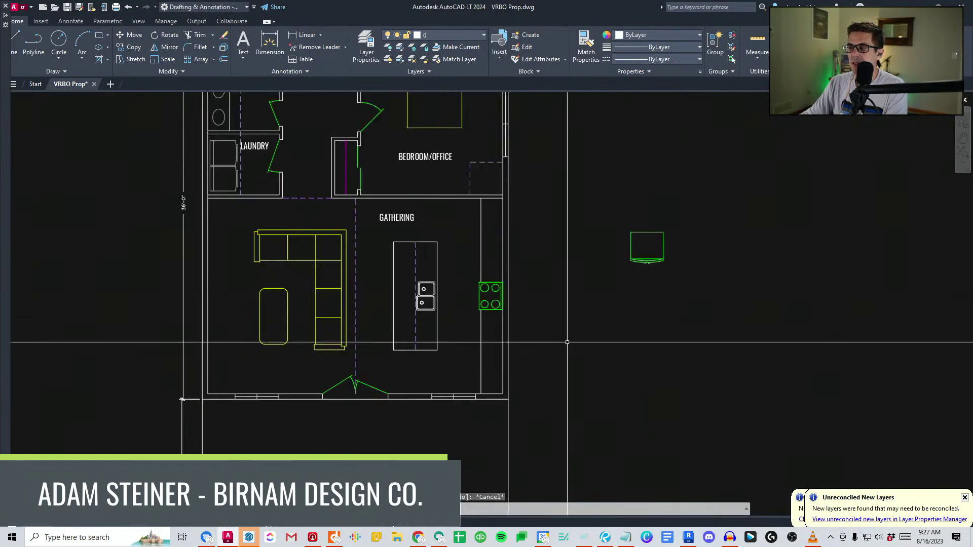
scroll(450, 291, down, 2)
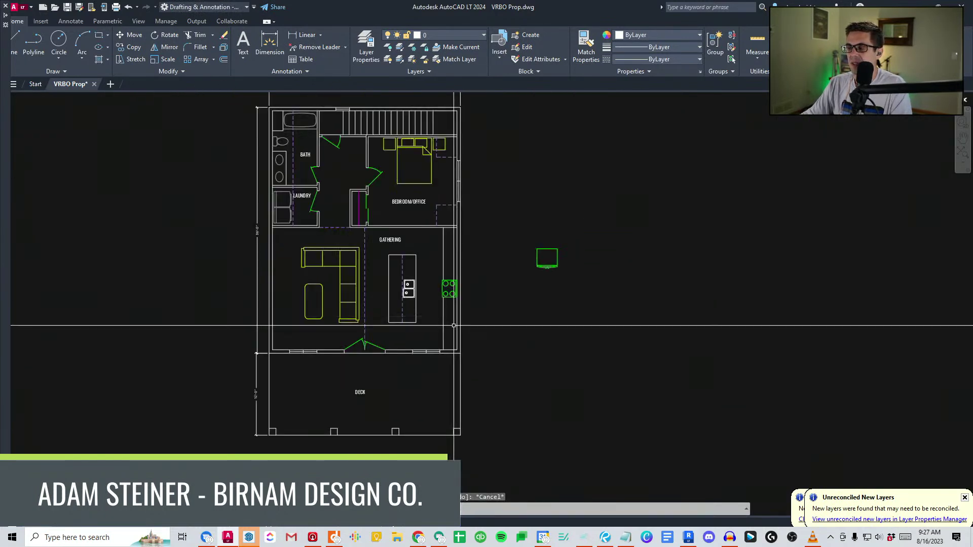
click(446, 383)
key(Escape)
middle_drag(544, 248, 540, 282)
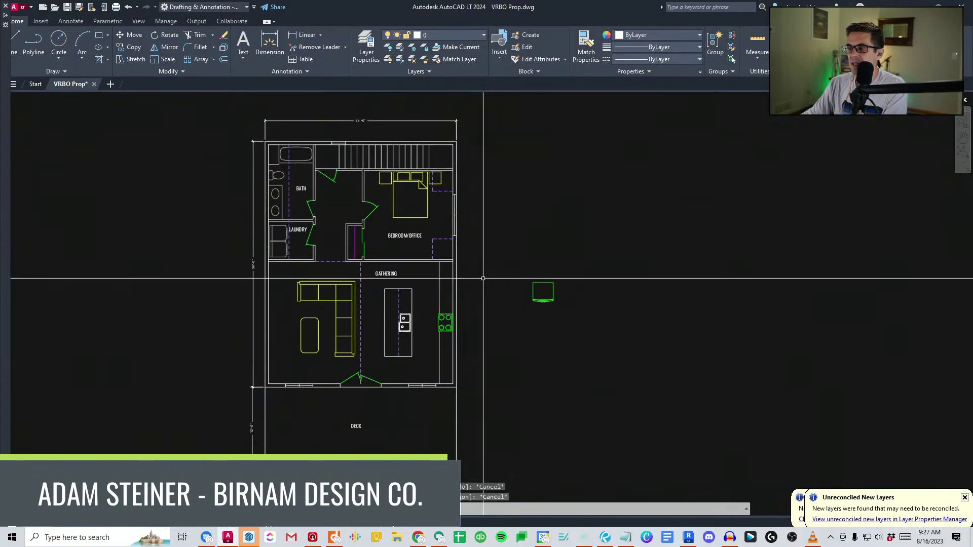
click(534, 284)
click(533, 308)
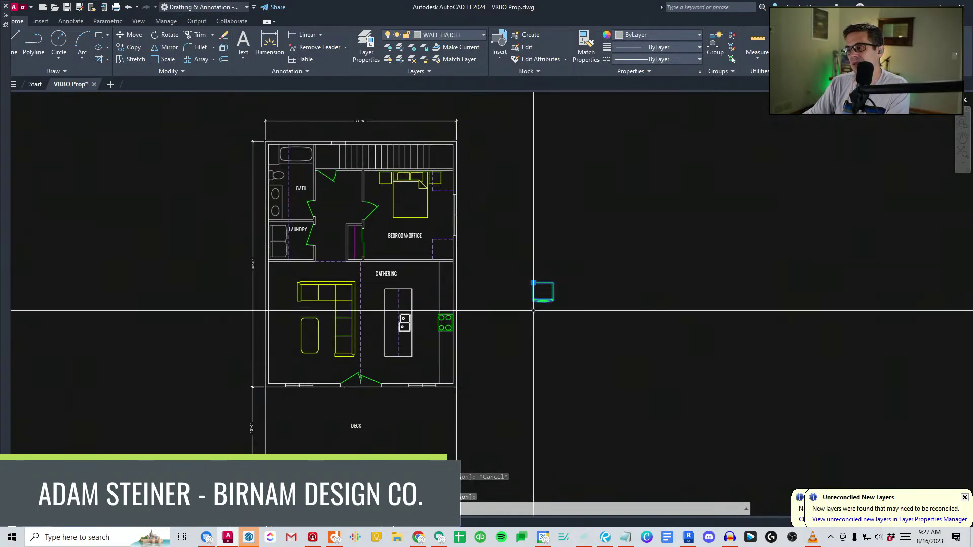
key(Escape)
click(561, 319)
click(525, 280)
text(ro)
key(space)
click(546, 292)
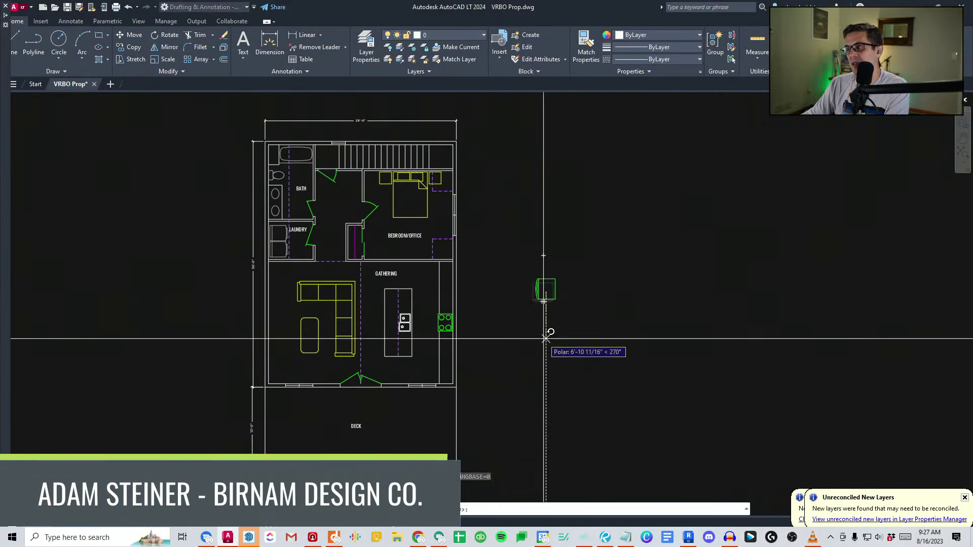
click(546, 339)
Delete the copied refrigerator from beside the upper floor plan.
click(567, 330)
click(548, 295)
key(Escape)
click(536, 293)
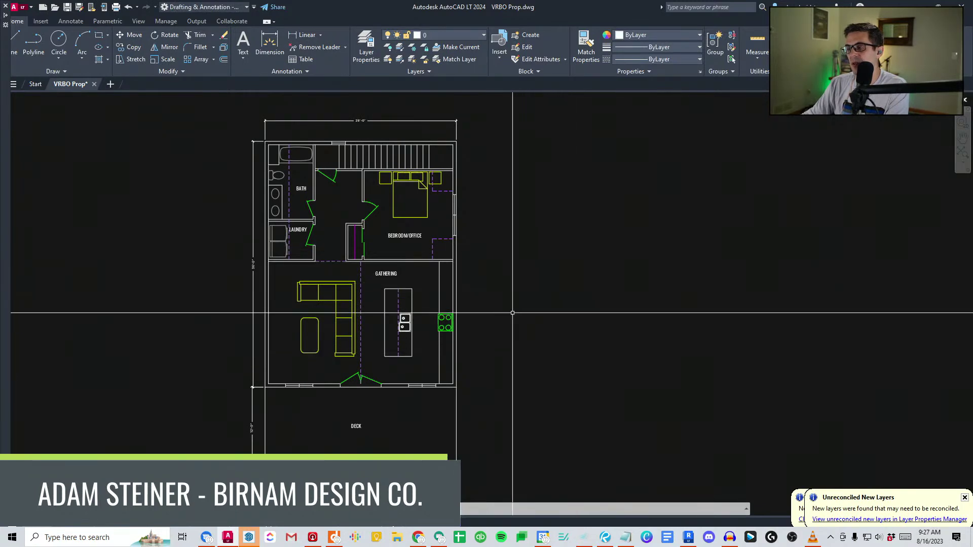
Add a line across the wall counter level with the island's upper end and match its properties to the island's dashed line.
scroll(446, 290, up, 3)
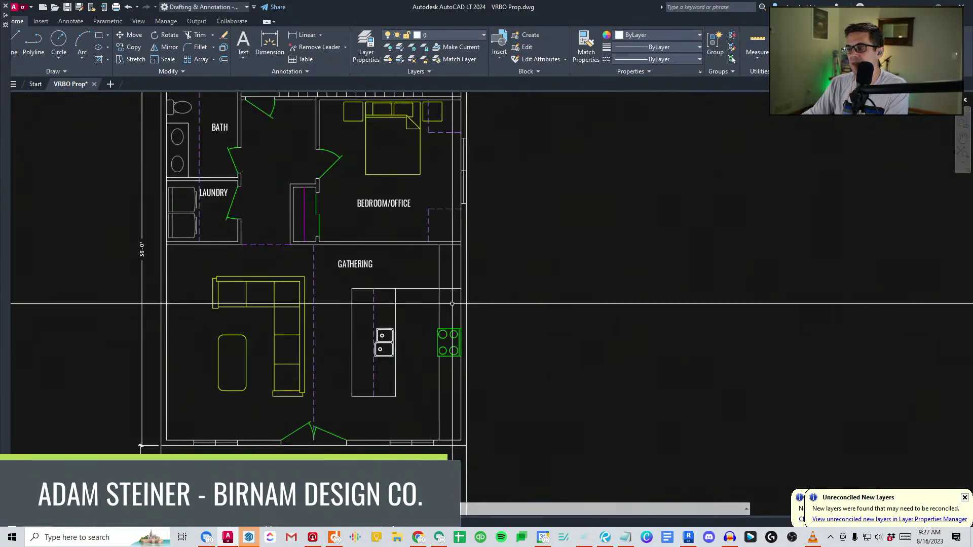
scroll(458, 293, up, 2)
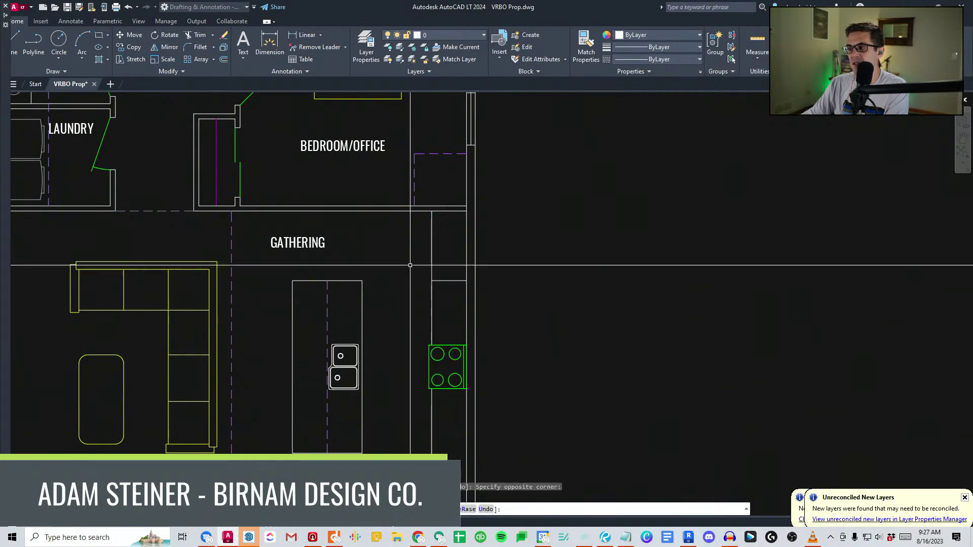
click(328, 290)
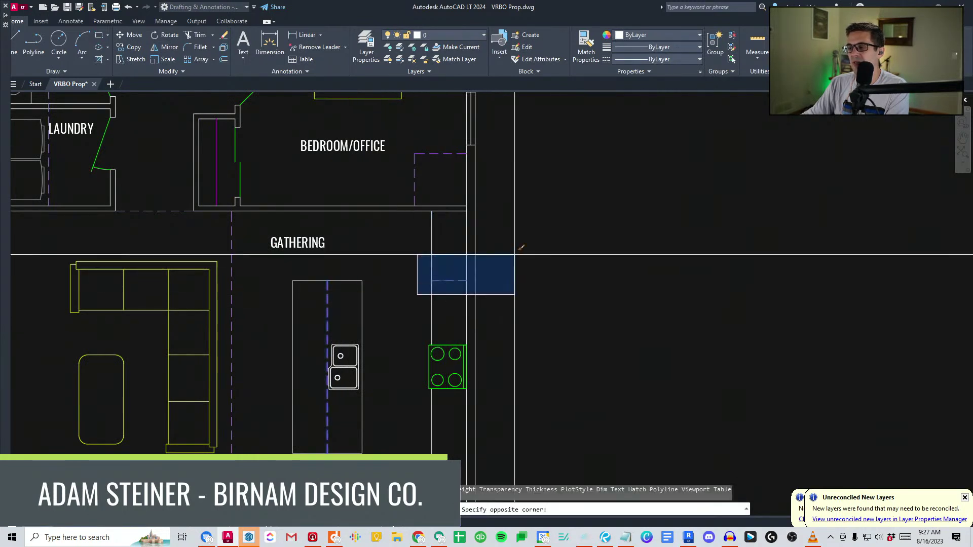
click(491, 263)
key(space)
Copy the dashed line across the wall counter 24 inches toward the bedroom/office wall.
click(451, 280)
text(co)
key(space)
click(535, 266)
text(2)
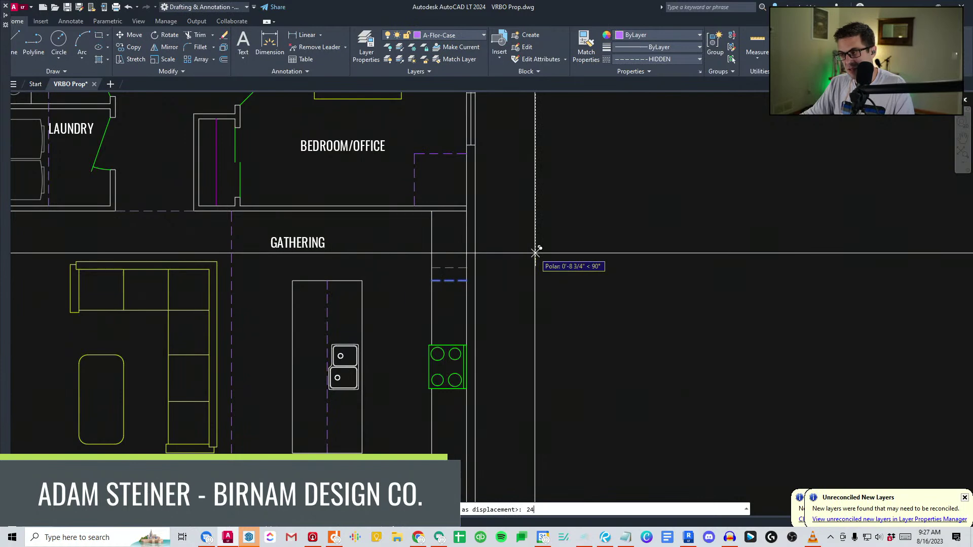
text(4)
key(space)
key(space)
Mirror the two dashed counter lines about the island's midpoint to the other side of the range, keeping the originals.
scroll(516, 304, down, 2)
click(441, 302)
click(502, 262)
text(mi)
key(space)
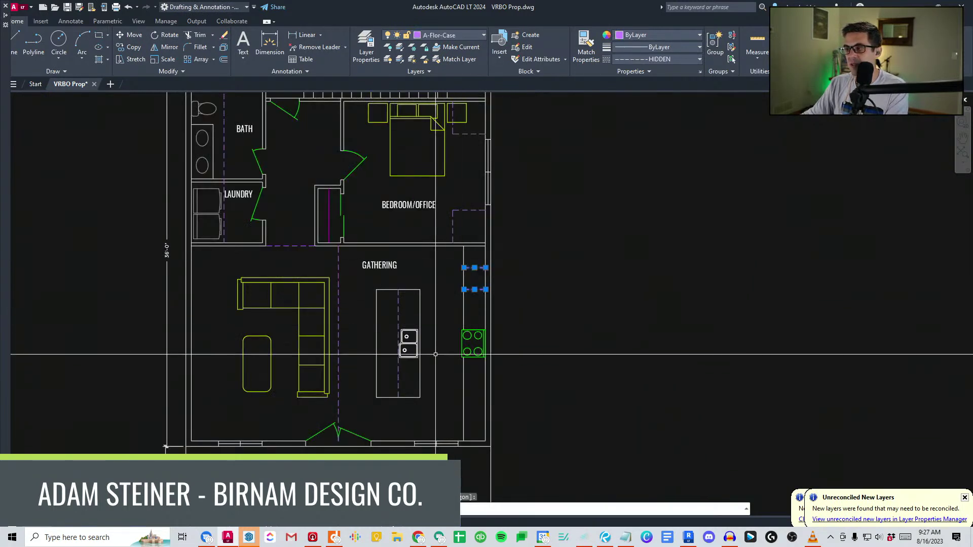
click(420, 344)
key(space)
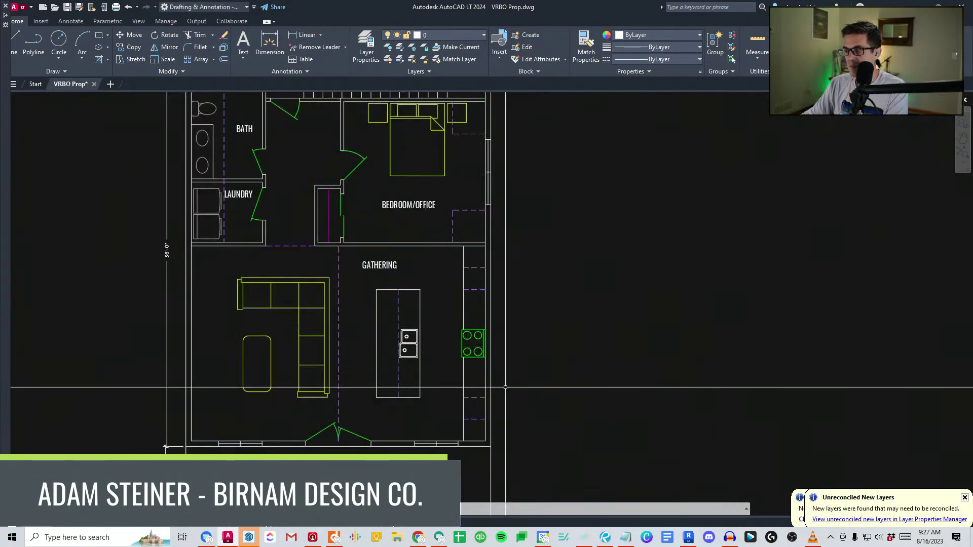
Look over the upper floor plan's kitchen layout, overall rooms and deck.
middle_drag(511, 369, 514, 337)
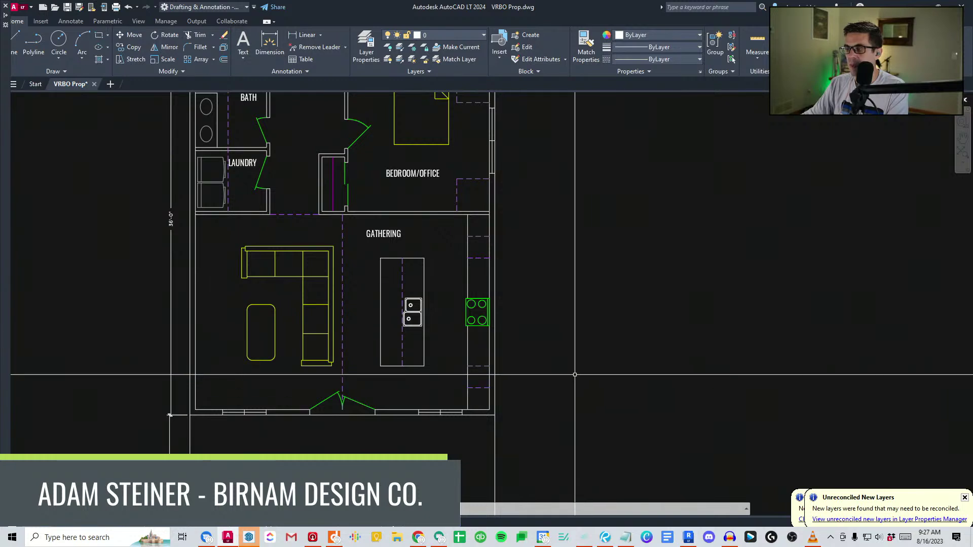
scroll(549, 378, down, 2)
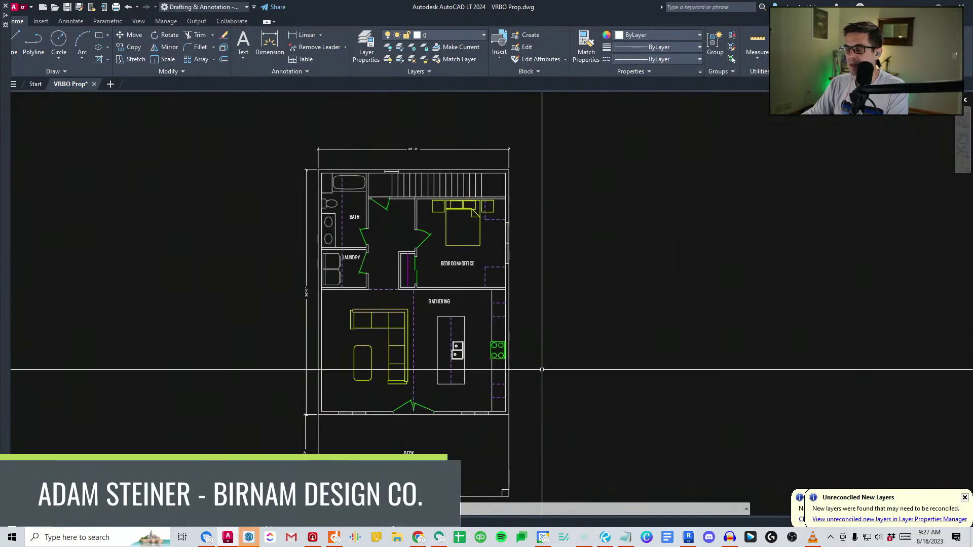
scroll(536, 383, down, 2)
middle_drag(533, 394, 527, 335)
scroll(526, 336, up, 2)
middle_drag(515, 375, 515, 356)
click(563, 372)
click(380, 184)
key(Escape)
middle_drag(457, 285, 441, 324)
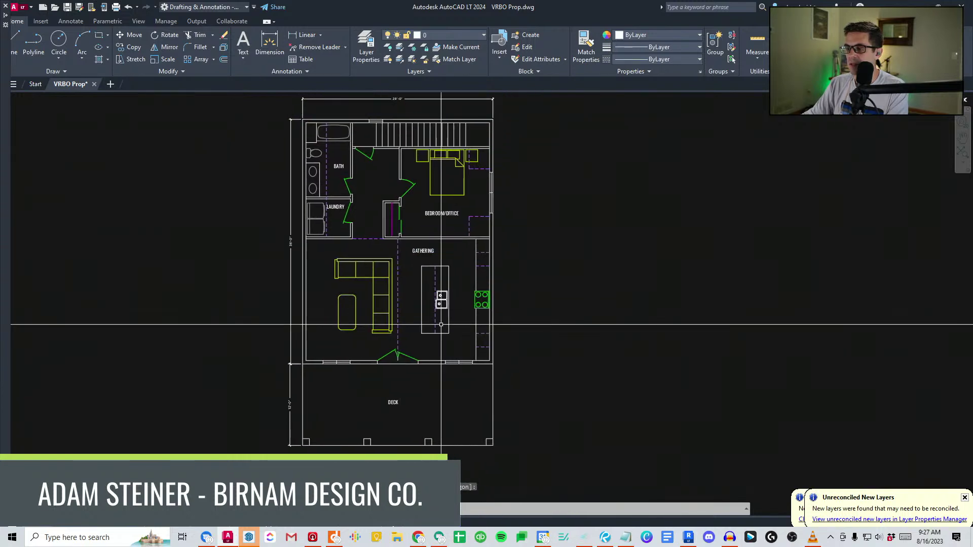
Draw a line lengthwise down the middle of the wall counter through the dashed lines' midpoints and trim it at the range.
scroll(488, 307, up, 4)
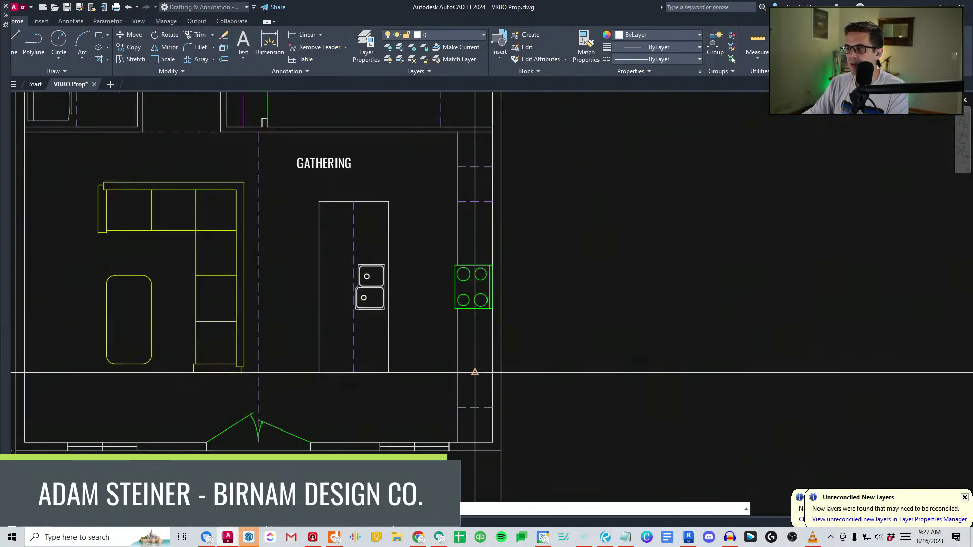
click(475, 407)
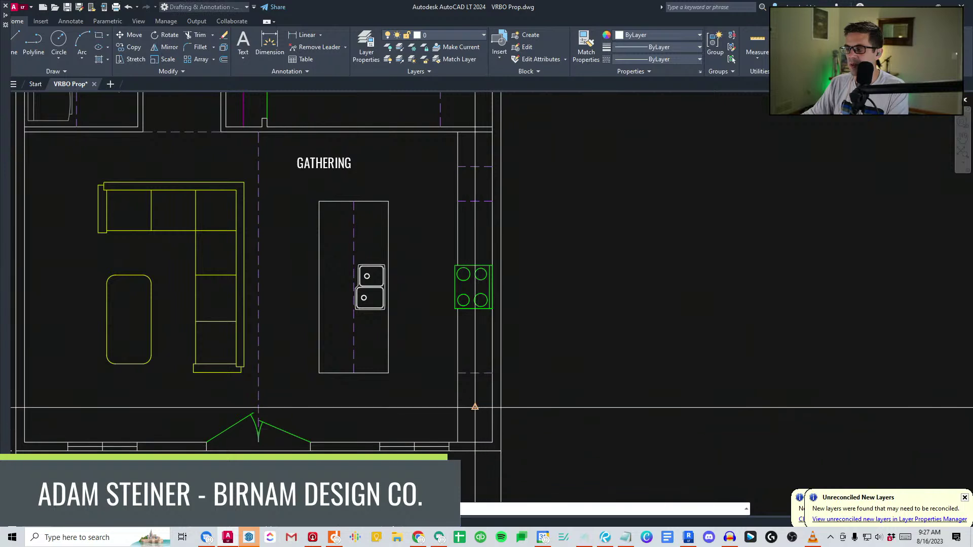
click(475, 442)
key(Escape)
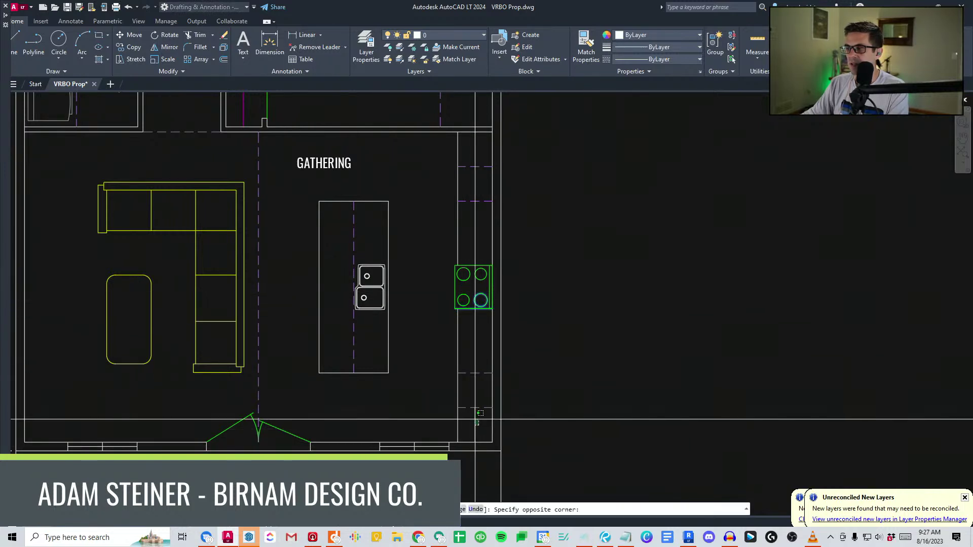
Match the counter's lengthwise middle lines on both sides of the range to the magenta line in the closet.
scroll(421, 350, down, 4)
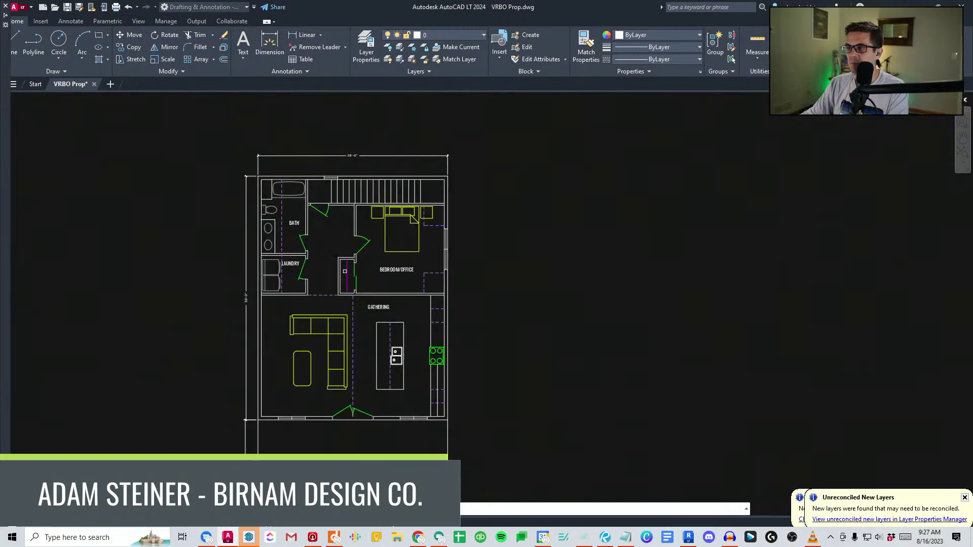
scroll(410, 378, up, 4)
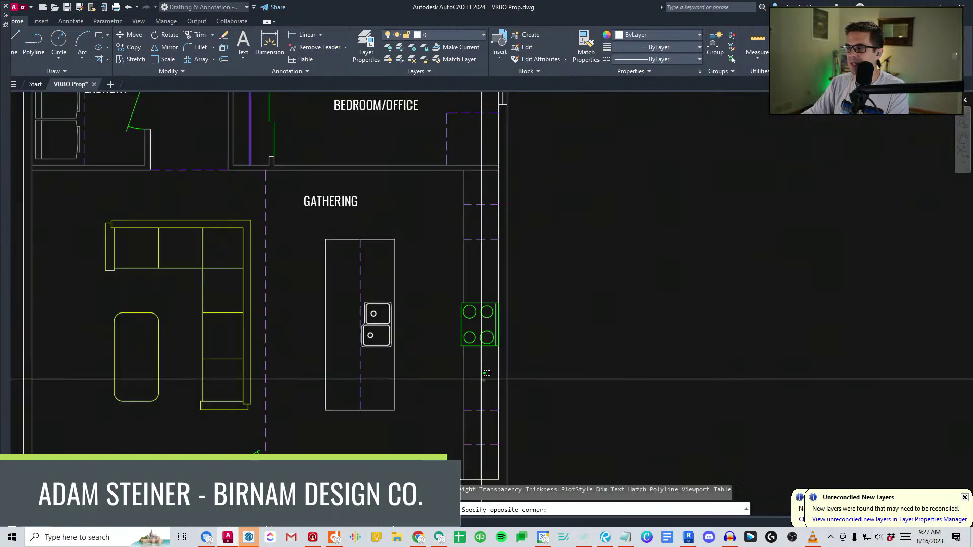
click(476, 373)
key(Escape)
click(491, 383)
click(475, 357)
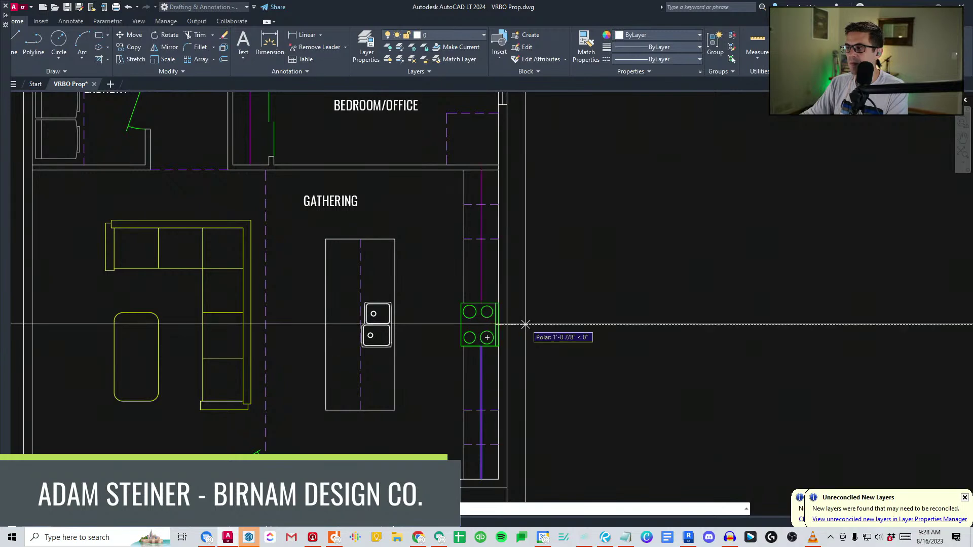
Save the VRBO Prop drawing and look over the finished floor plans.
scroll(526, 323, down, 4)
click(66, 8)
scroll(489, 221, down, 4)
scroll(488, 352, up, 2)
mouse_move(484, 355)
middle_down()
mouse_move(480, 261)
mouse_move(477, 333)
middle_up()
scroll(482, 282, down, 1)
scroll(462, 307, up, 2)
scroll(491, 278, down, 3)
Switch to SketchUp and delete the default person and cat figure from the blank model.
click(248, 537)
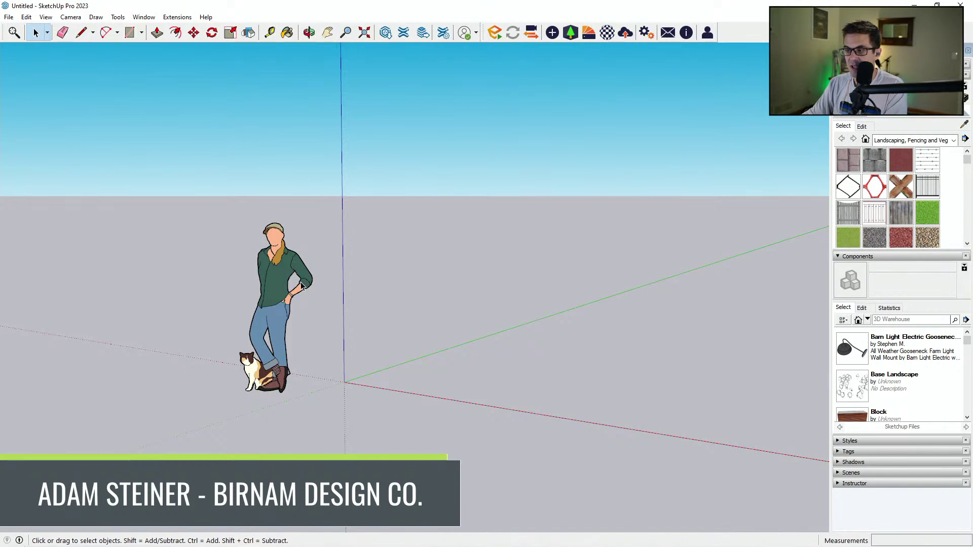
click(309, 263)
middle_drag(365, 293, 355, 292)
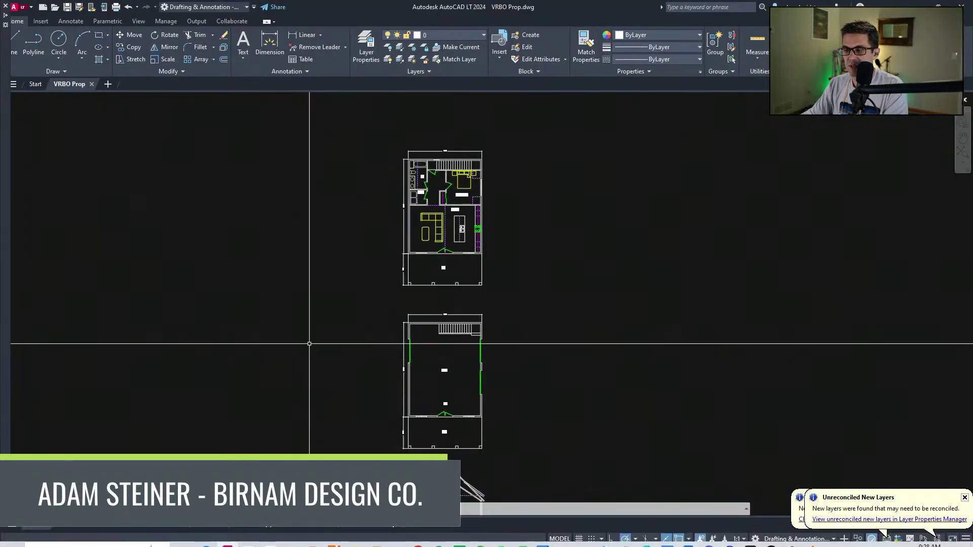
Check the lower floor plan's overall building and porch dimensions in AutoCAD, and return to SketchUp.
scroll(406, 336, up, 4)
middle_drag(404, 327, 401, 342)
scroll(350, 205, up, 2)
middle_drag(364, 230, 348, 353)
middle_drag(365, 423, 396, 220)
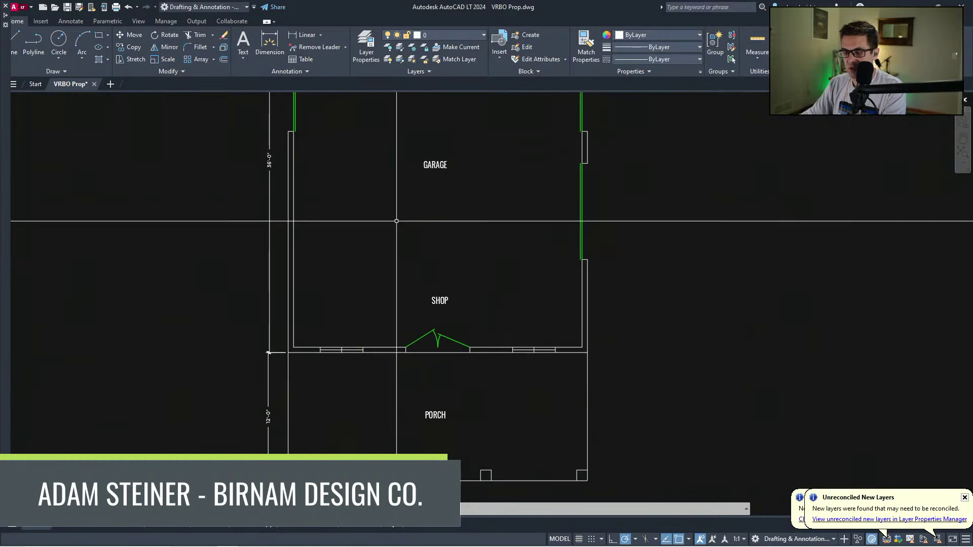
key(alt+Tab)
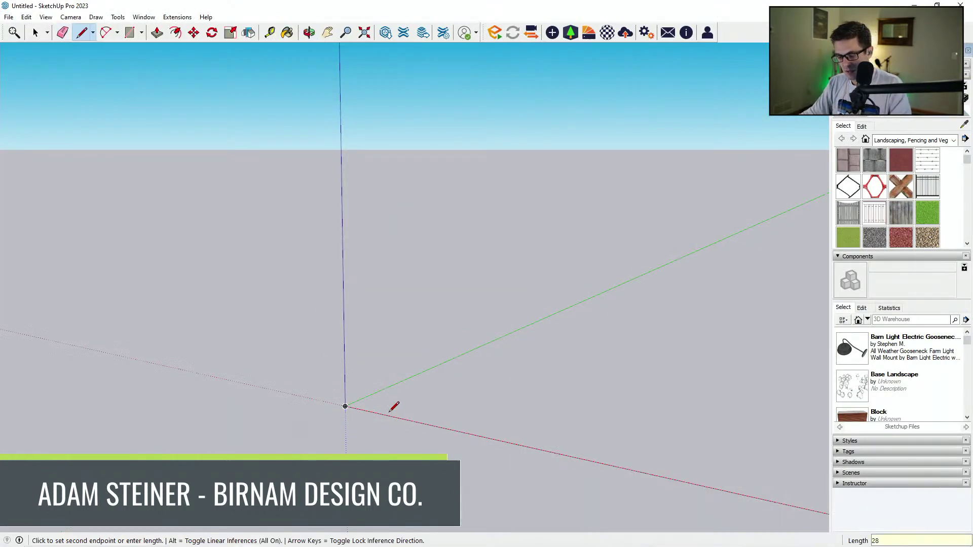
Draw a closed rectangle from the origin for the building footprint, 28' along the red axis and 36' along the green axis.
key(Return)
scroll(330, 393, down, 4)
middle_drag(350, 403, 249, 468)
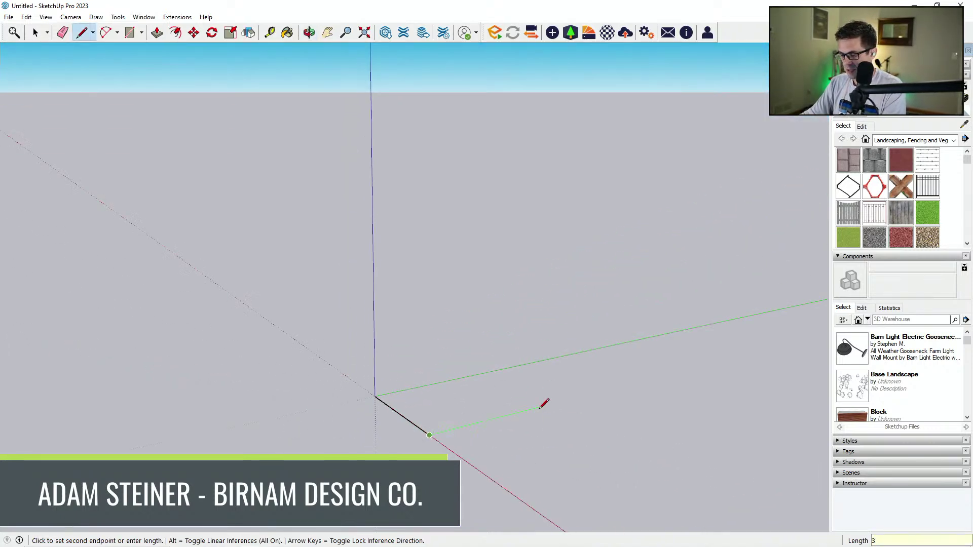
click(478, 363)
key(Escape)
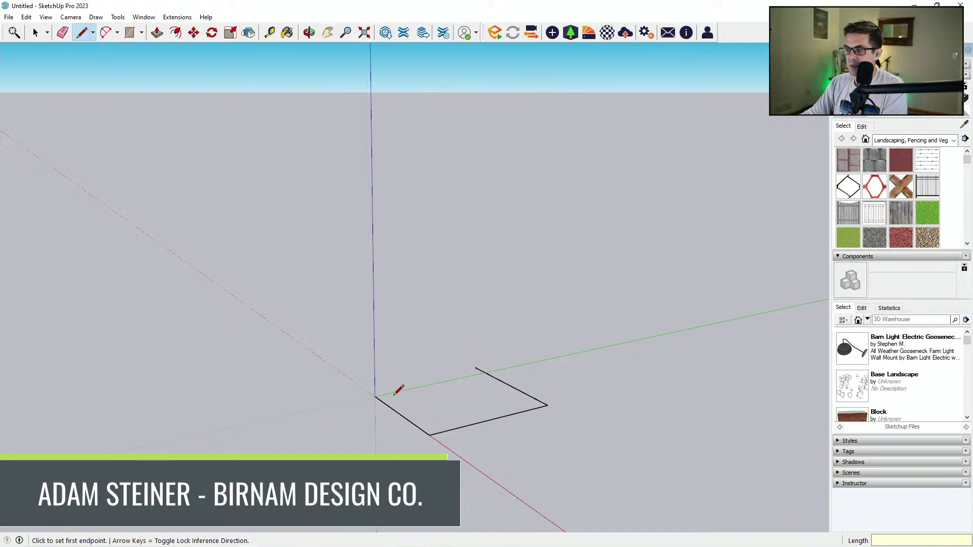
click(375, 396)
click(485, 372)
Outline the 12' deep porch against the footprint's 28' front edge and erase the overshooting line at its corner.
mouse_move(491, 363)
middle_down()
mouse_move(507, 425)
mouse_move(471, 426)
middle_up()
click(390, 402)
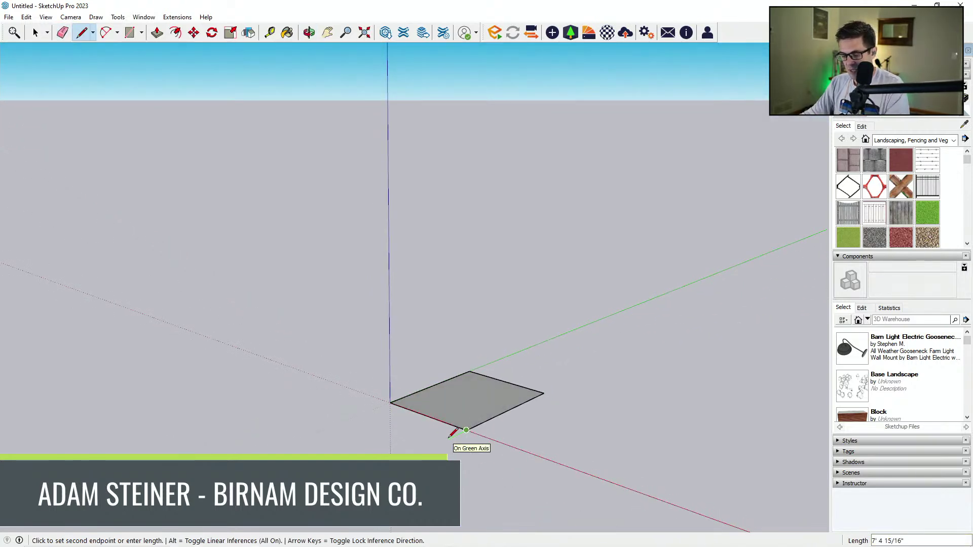
click(322, 399)
click(391, 403)
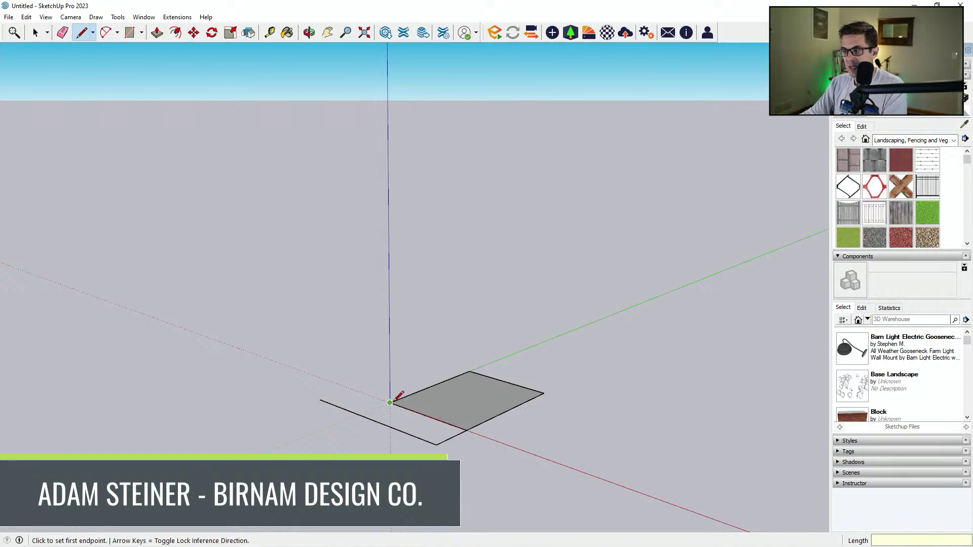
click(359, 414)
key(e)
drag(345, 411, 356, 385)
Measure the exterior wall height on the building section in AutoCAD, and return to the SketchUp model.
middle_drag(488, 391, 608, 439)
scroll(441, 396, up, 2)
key(p)
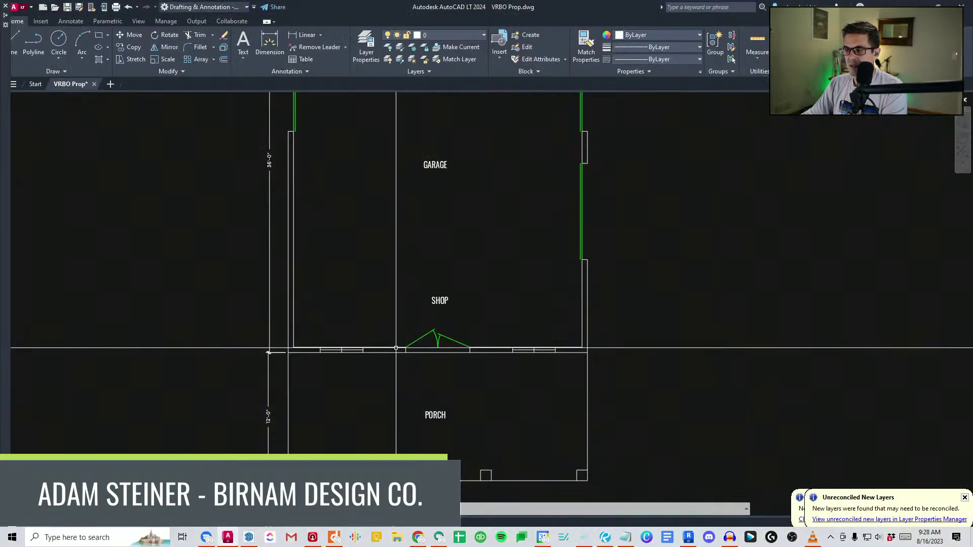
scroll(422, 355, down, 3)
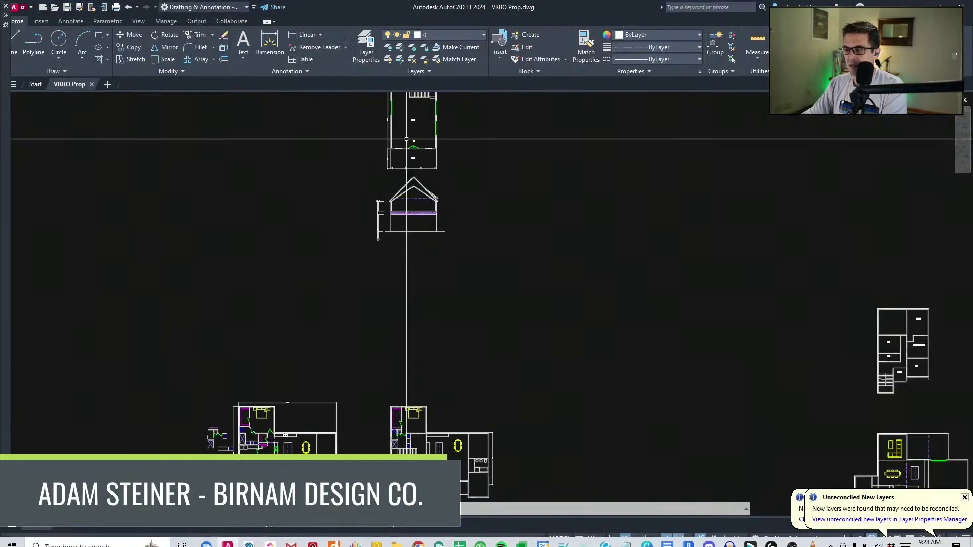
scroll(422, 354, up, 3)
middle_drag(421, 472, 422, 387)
scroll(400, 363, up, 2)
scroll(446, 365, down, 3)
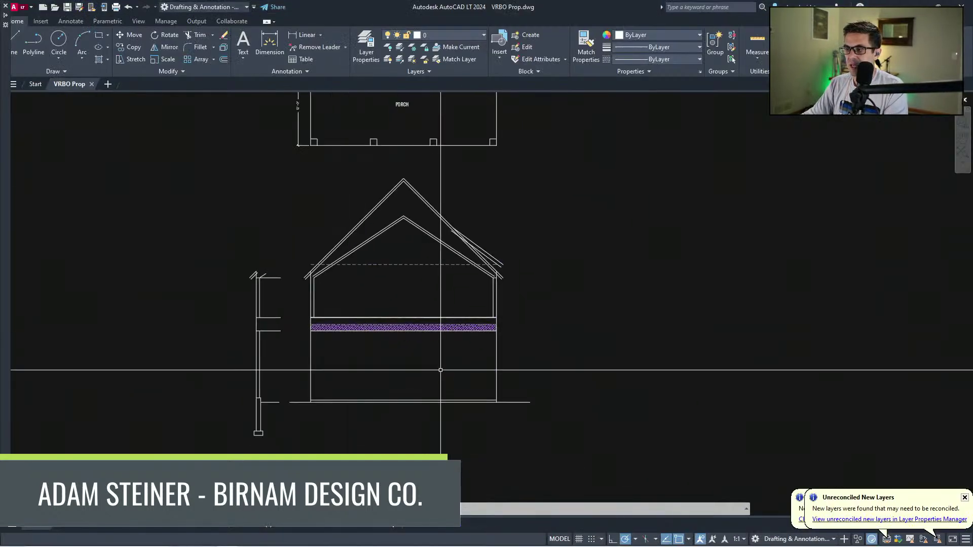
scroll(463, 290, up, 3)
scroll(450, 257, up, 5)
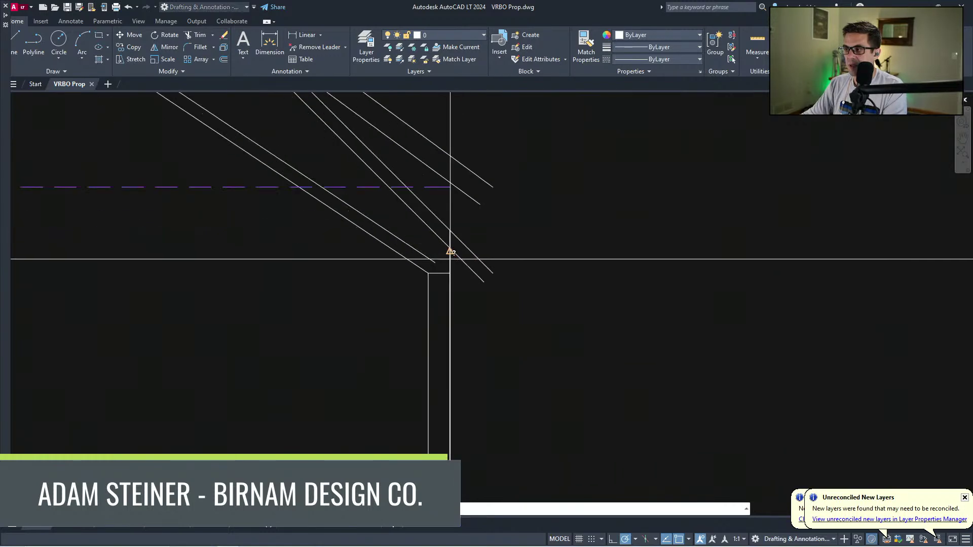
scroll(450, 246, down, 5)
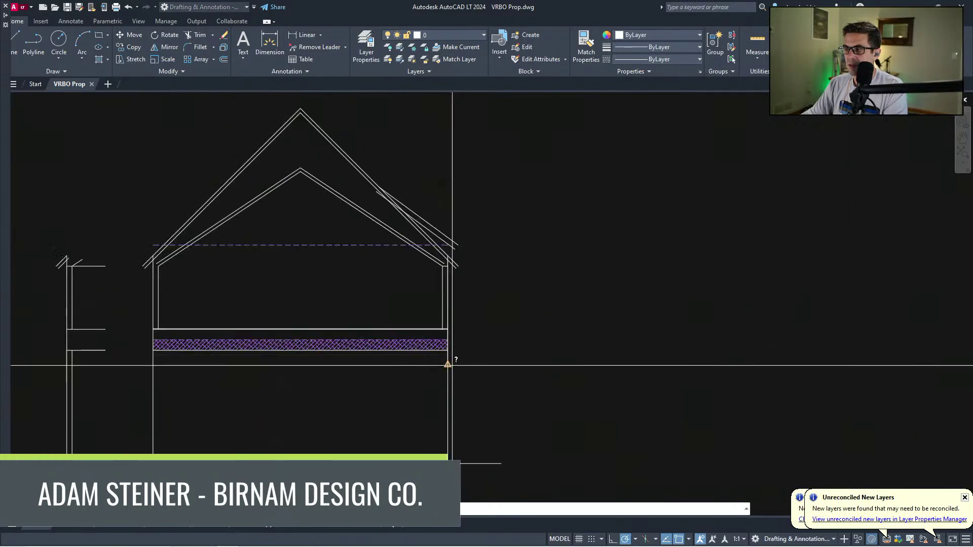
click(448, 464)
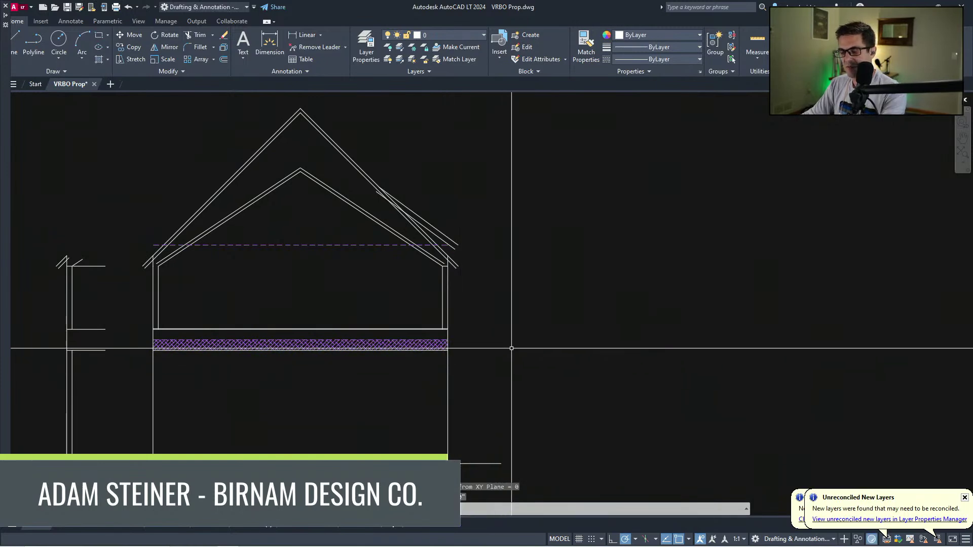
key(space)
key(alt+Tab)
Extrude the building footprint up 19'4" and raise the porch face into a thin slab.
middle_drag(433, 441, 458, 384)
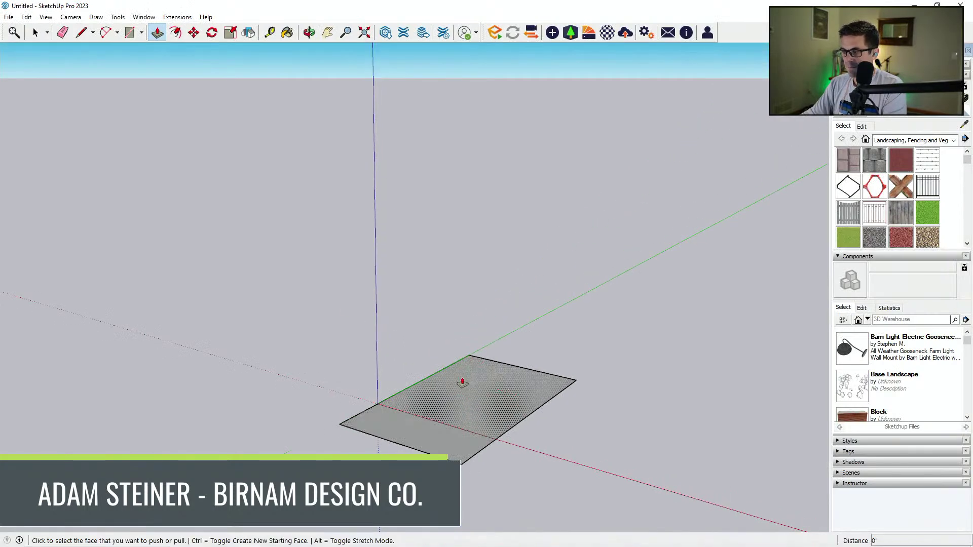
click(458, 384)
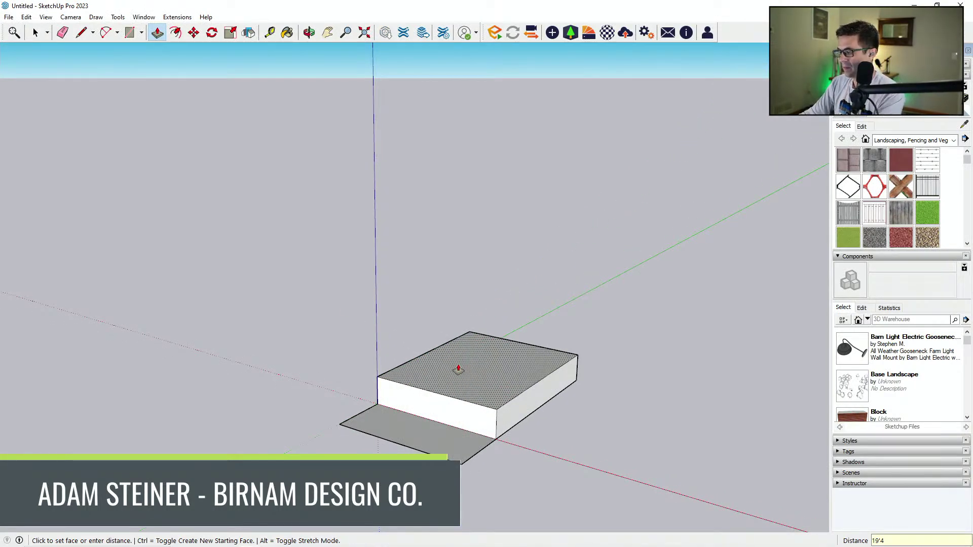
key(Return)
middle_drag(462, 393, 464, 421)
click(466, 458)
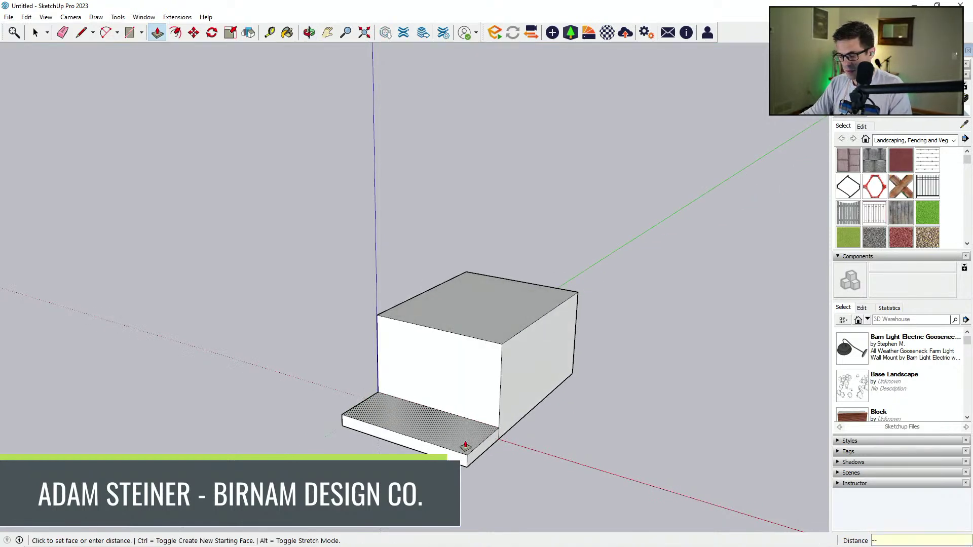
click(467, 448)
Measure the height from the lower slab up to the hatched floor structure on the AutoCAD section, and return to SketchUp.
middle_drag(472, 450, 540, 470)
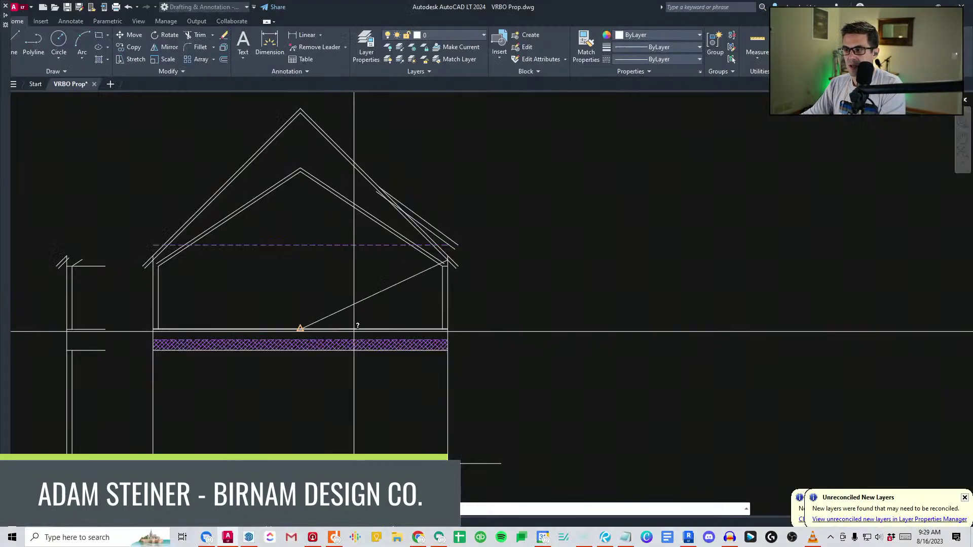
scroll(327, 291, down, 2)
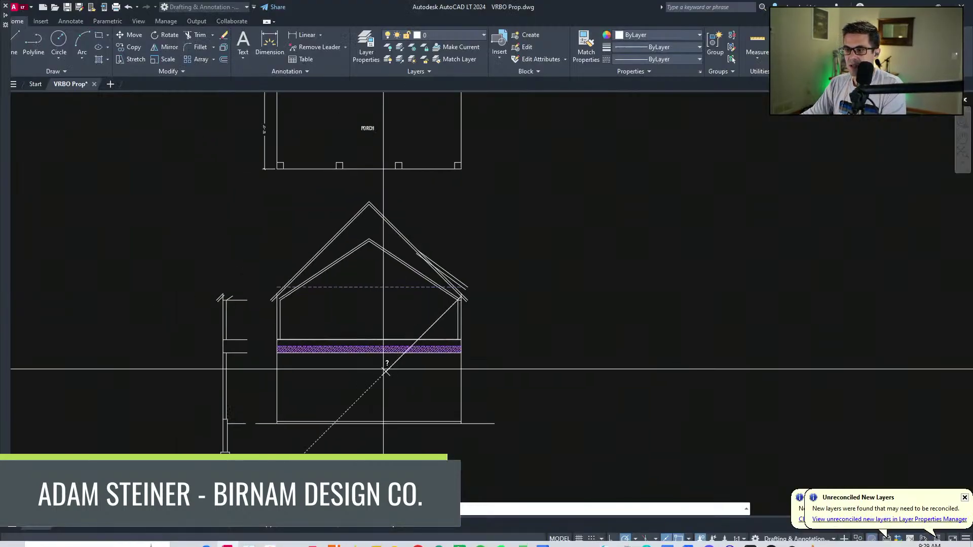
scroll(327, 292, up, 5)
middle_drag(362, 346, 327, 292)
scroll(327, 292, down, 2)
text(di)
key(space)
click(424, 270)
scroll(424, 402, up, 2)
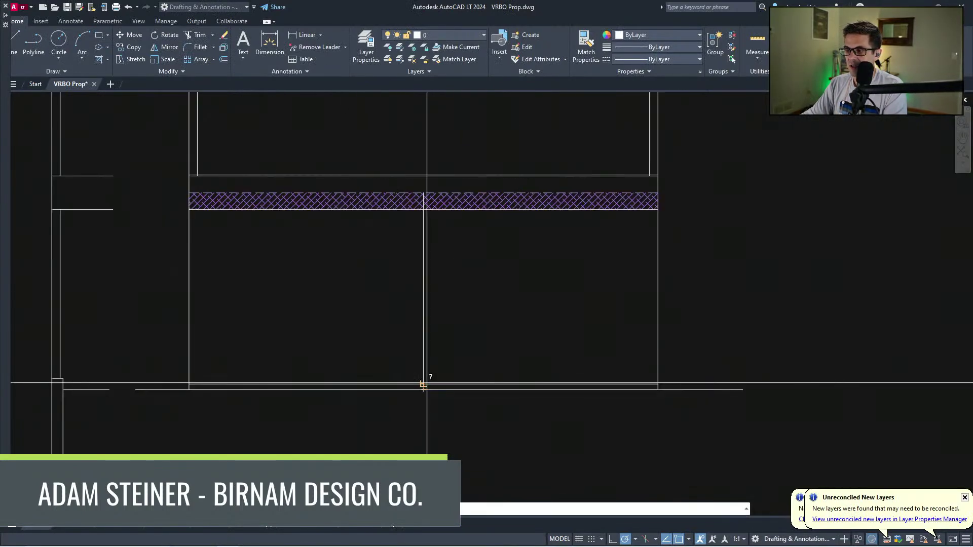
click(425, 384)
mouse_move(460, 345)
middle_down()
mouse_move(397, 432)
mouse_move(430, 426)
middle_up()
key(alt+Tab)
Extrude the porch slab's top about 11' up as a new volume and erase its corner edge to open the porch sides.
click(435, 446)
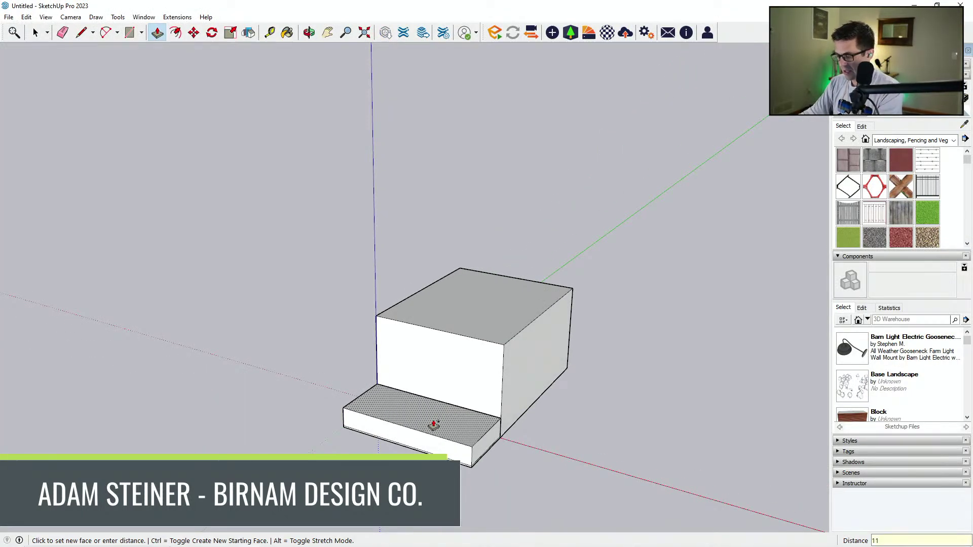
key(Return)
middle_drag(435, 409, 444, 407)
key(e)
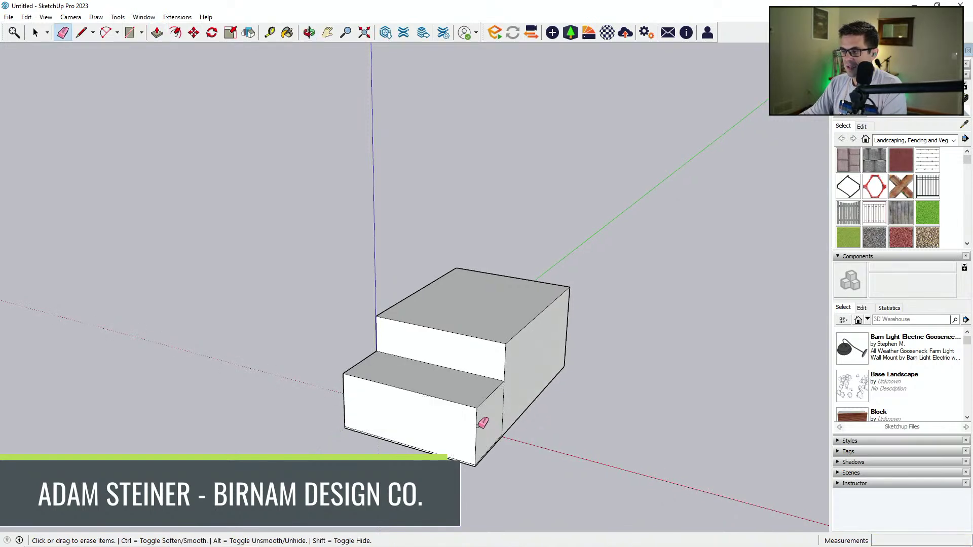
click(476, 424)
mouse_move(379, 411)
middle_down()
mouse_move(369, 400)
mouse_move(411, 398)
mouse_move(472, 363)
mouse_move(463, 319)
mouse_move(497, 385)
mouse_move(567, 359)
mouse_move(486, 320)
mouse_move(511, 370)
mouse_move(615, 387)
mouse_move(521, 374)
mouse_move(551, 371)
mouse_move(512, 324)
middle_up()
Extrude the raised porch face 1' to form the upper deck slab.
key(p)
click(463, 321)
text(1')
key(Return)
Sketch the 24" sloping roof overhang at the building's upper front corner on the red-axis side and erase its helper lines.
key(l)
click(504, 307)
text(24)
key(Return)
key(Escape)
key(e)
middle_drag(522, 326, 550, 347)
Draw a vertical centre line above the front wall, extend the roof slope up to it, and erase the excess at the peak.
key(l)
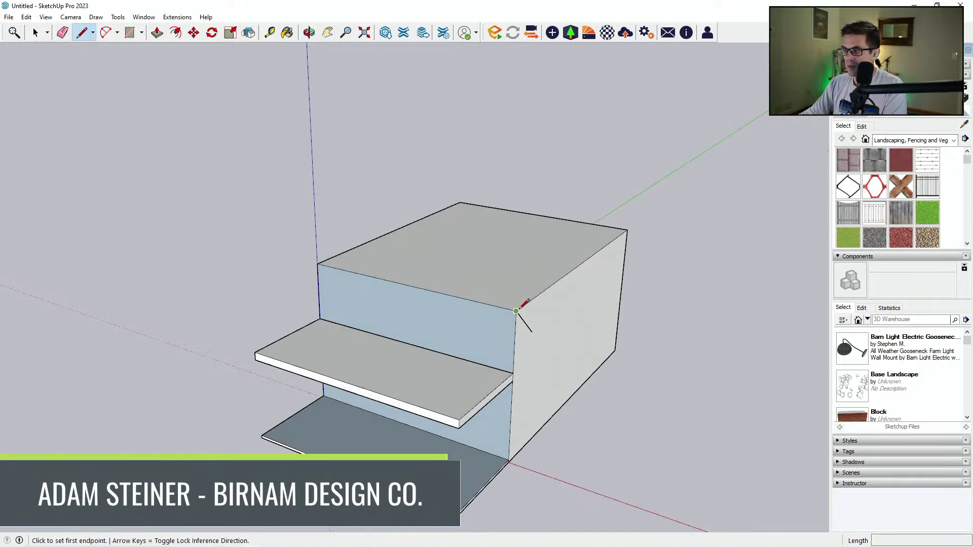
scroll(386, 275, down, 2)
drag(404, 287, 405, 127)
click(378, 162)
key(e)
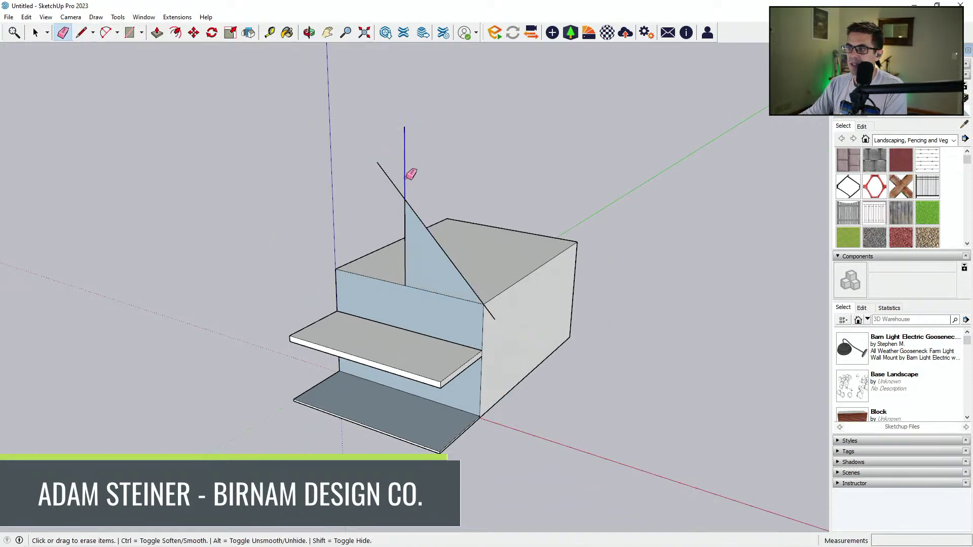
click(394, 186)
middle_drag(429, 262, 460, 285)
Draw the matching roof slope from the ridge down to the opposite eave overhang and erase its helper lines.
key(l)
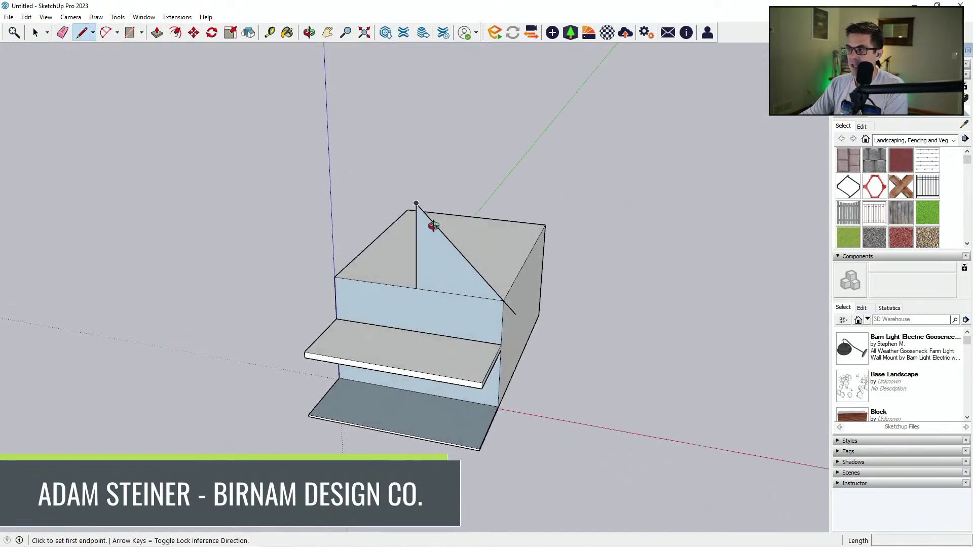
middle_drag(426, 225, 448, 231)
click(420, 203)
click(329, 285)
middle_drag(329, 285, 373, 302)
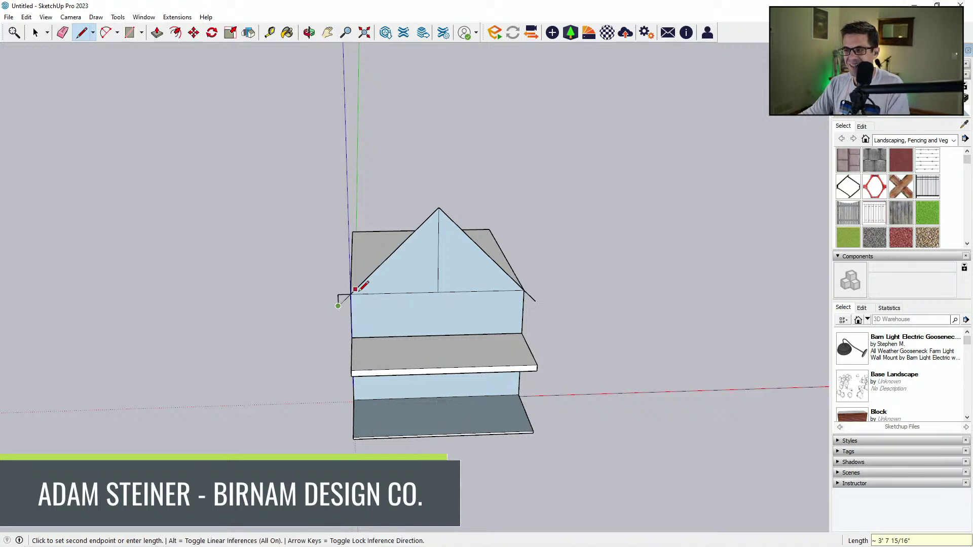
key(e)
middle_drag(345, 291, 513, 350)
Draw a large closed outline from both eave ends around and above the gable to form a face over the roof slopes.
key(l)
click(368, 321)
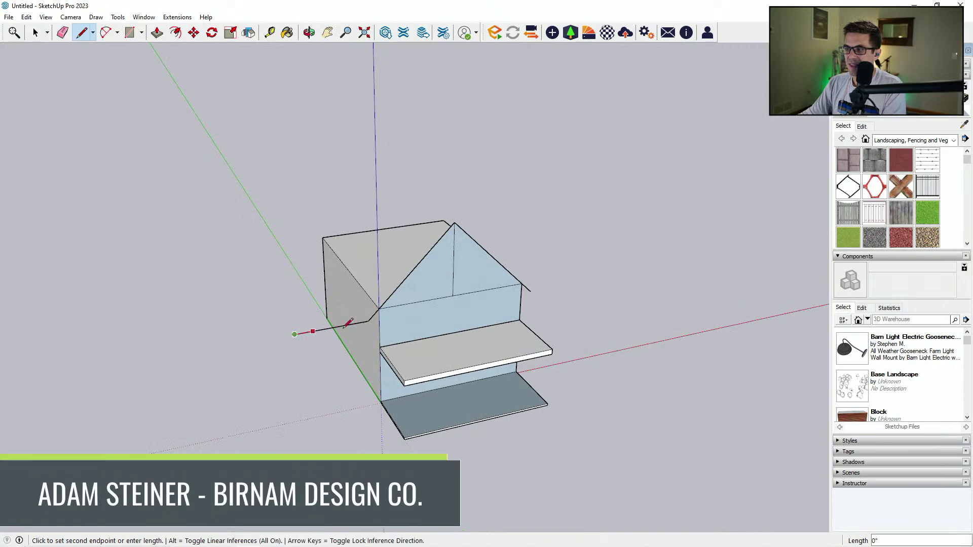
click(573, 284)
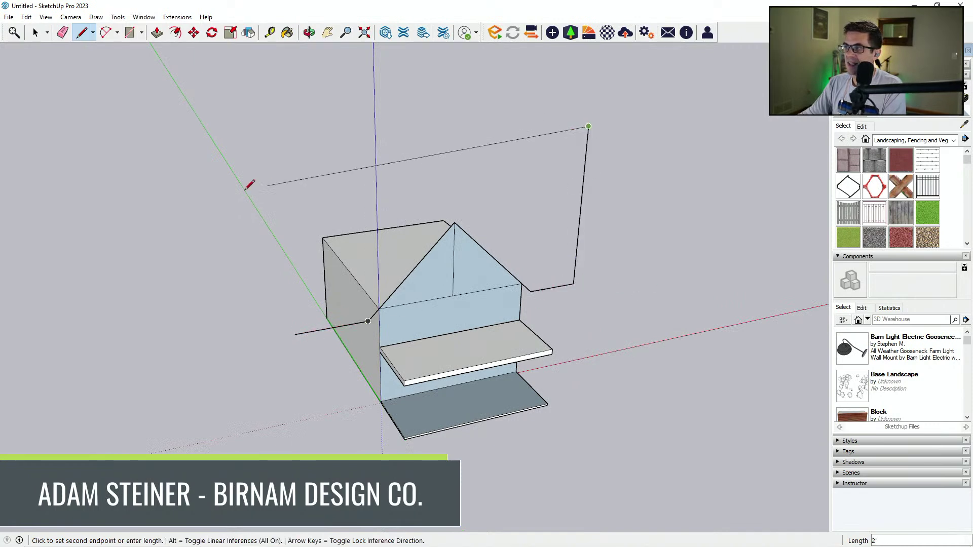
double_click(235, 163)
click(295, 335)
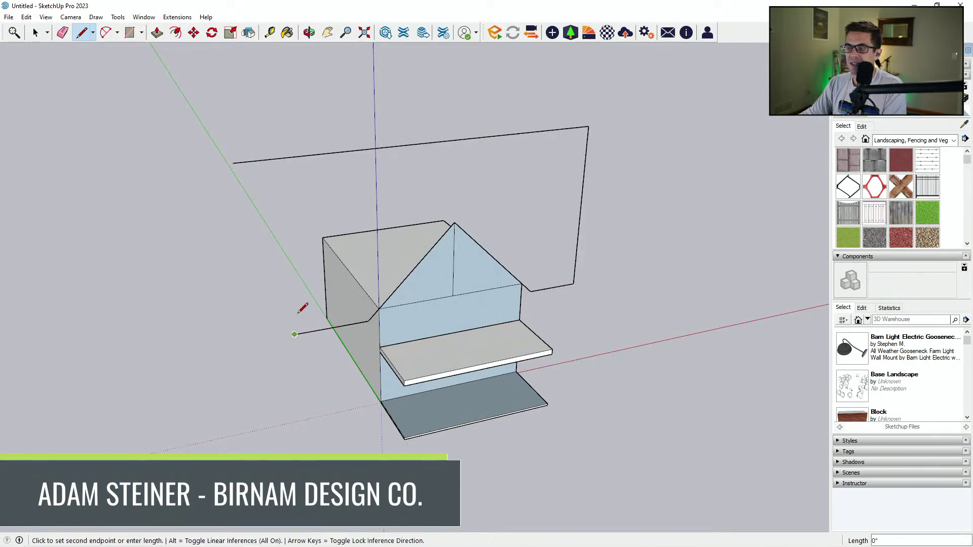
click(282, 158)
Offset the large face's outline by 8" to give the roof slopes their thickness.
key(e)
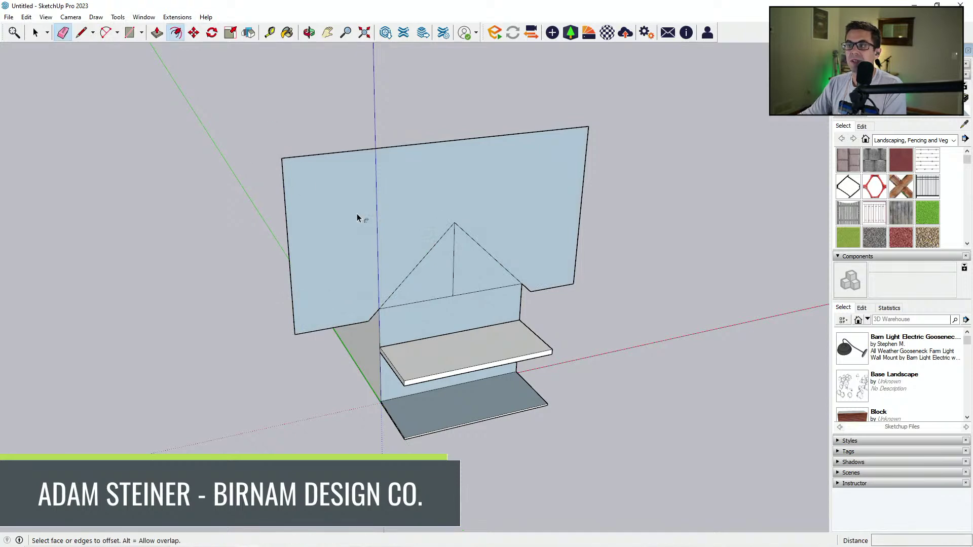
scroll(420, 259, up, 2)
click(426, 260)
text(8)
key(Return)
Close the roof band's end at the eave above the origin and erase the outline extending from it.
scroll(364, 356, up, 3)
key(l)
click(356, 332)
scroll(356, 332, up, 3)
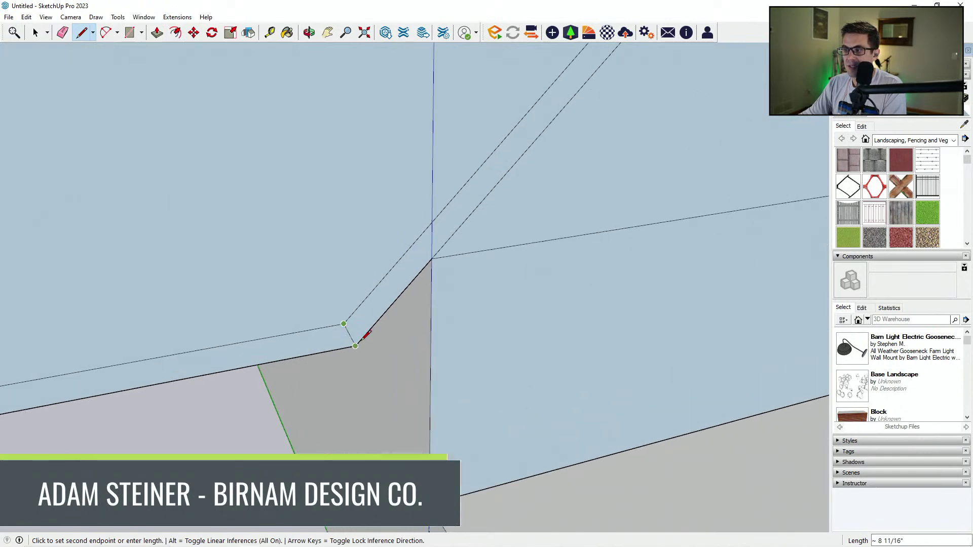
click(364, 336)
scroll(364, 337, down, 3)
key(e)
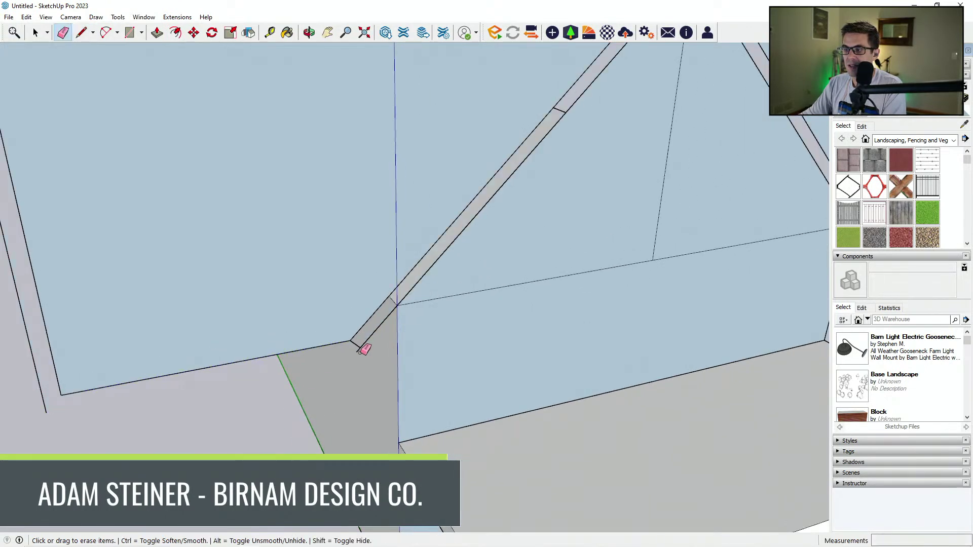
Close the roof band's end at the opposite eave and erase the rest of the surrounding outline.
scroll(360, 351, down, 3)
key(l)
scroll(628, 314, up, 3)
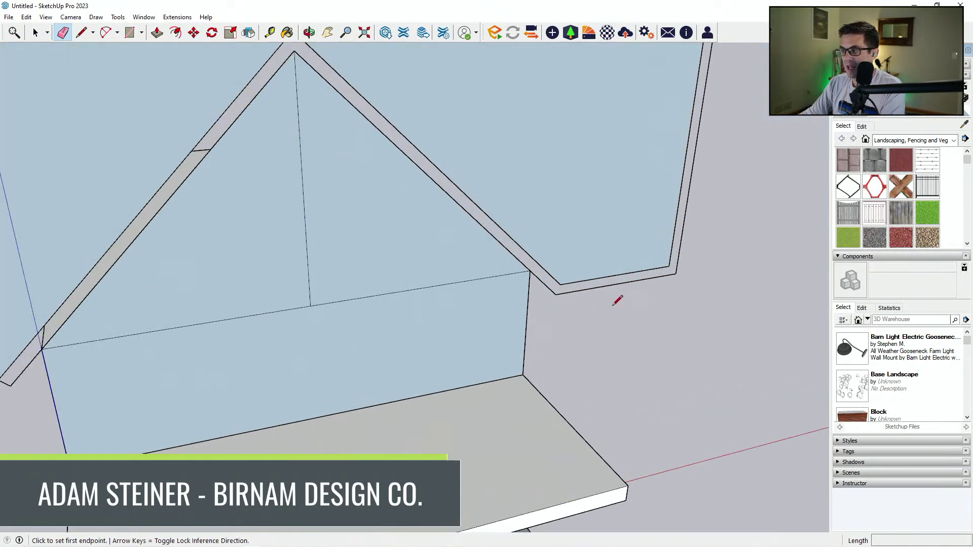
click(560, 283)
scroll(560, 283, up, 3)
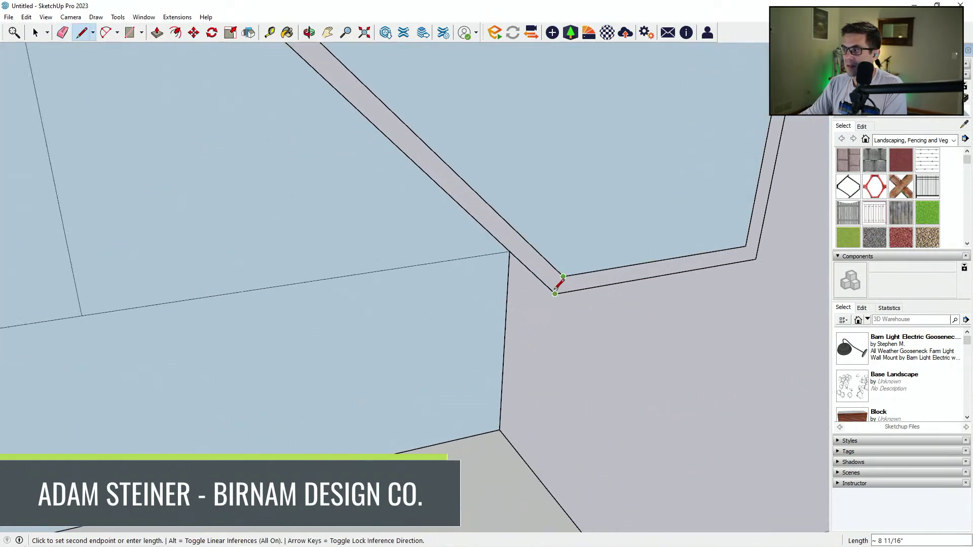
click(551, 289)
key(e)
mouse_move(556, 288)
middle_down()
mouse_move(591, 263)
mouse_move(723, 254)
middle_up()
scroll(367, 258, down, 3)
scroll(177, 277, down, 2)
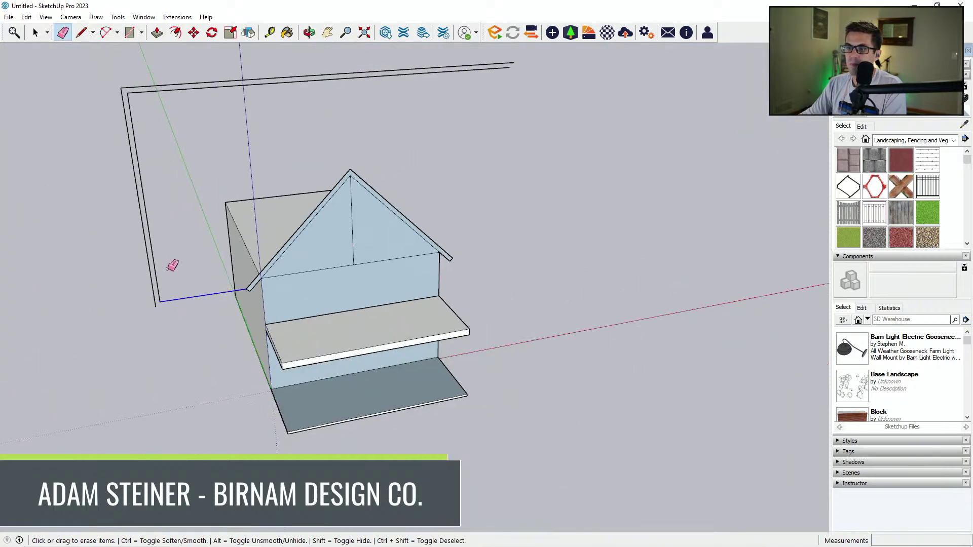
key(Delete)
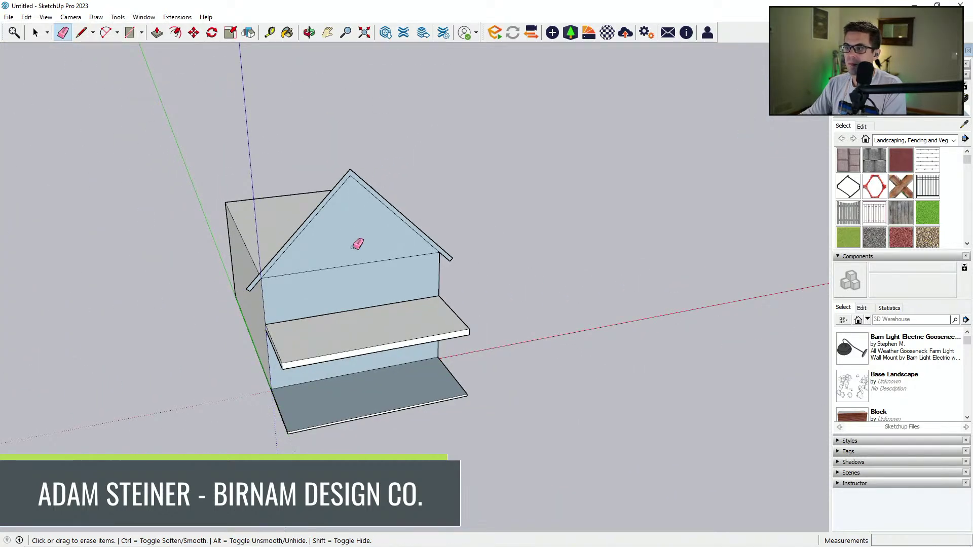
Extrude the roof profile 1' forward past the front gable wall.
key(p)
scroll(391, 267, up, 2)
click(311, 225)
text(1)
key(Return)
middle_drag(310, 226, 348, 326)
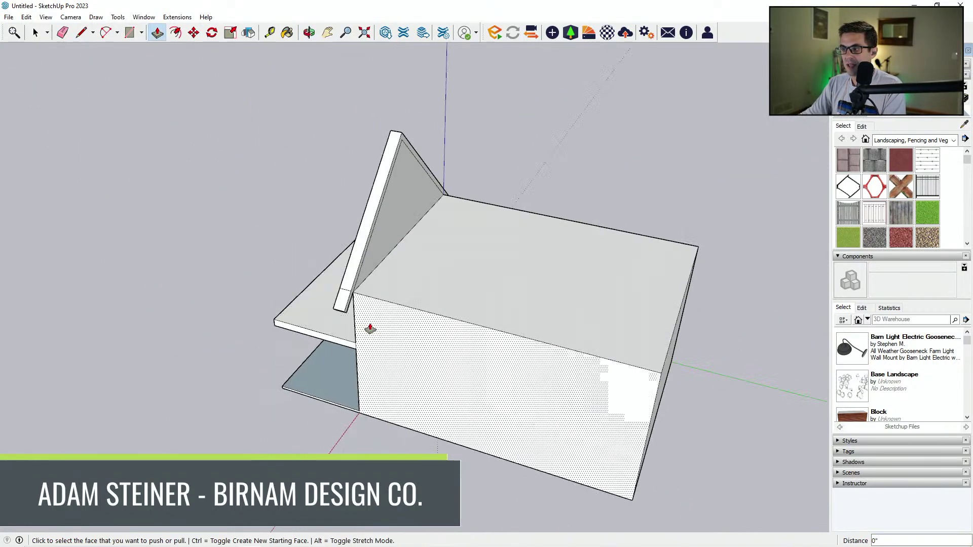
Erase the seam line at the roof's eave and extrude the roof profile 36' back to the rear wall.
scroll(348, 292, up, 2)
key(e)
scroll(346, 278, down, 2)
middle_drag(346, 278, 325, 284)
key(p)
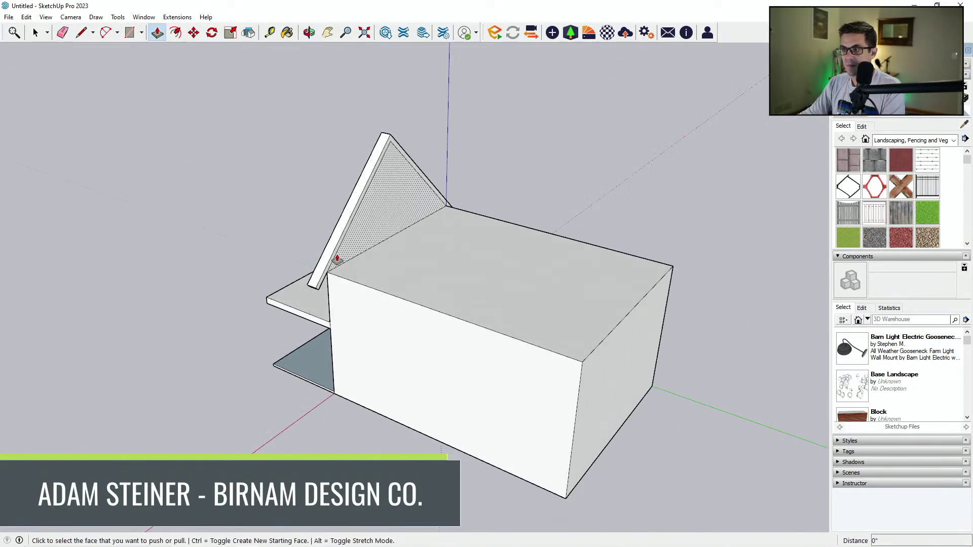
click(335, 260)
click(574, 426)
scroll(595, 396, down, 1)
middle_drag(595, 395, 559, 367)
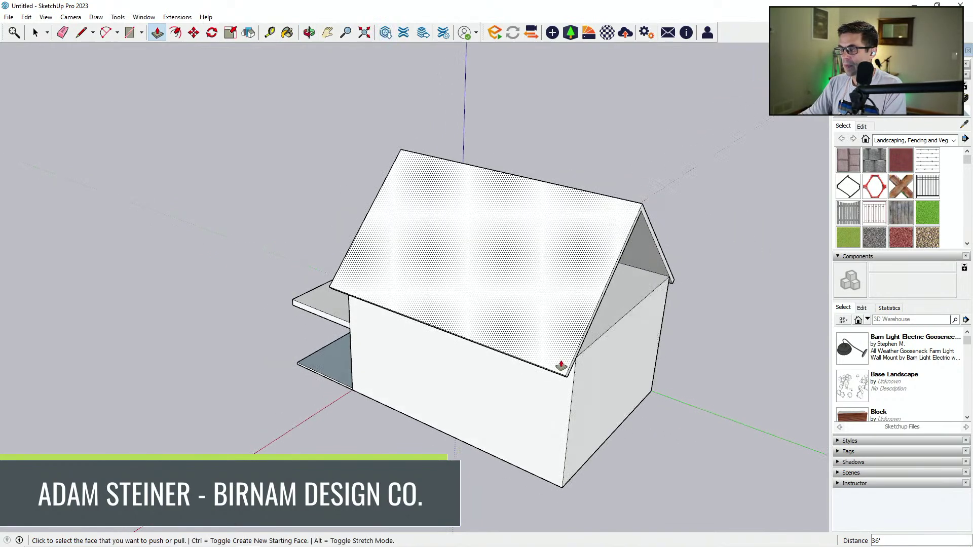
Extend the roof's rear end 1' beyond the back wall as an overhang.
click(569, 374)
text(1')
key(Return)
Erase the leftover division lines on the front gable wall.
mouse_move(228, 372)
middle_down()
mouse_move(320, 349)
mouse_move(401, 284)
middle_up()
key(e)
click(401, 261)
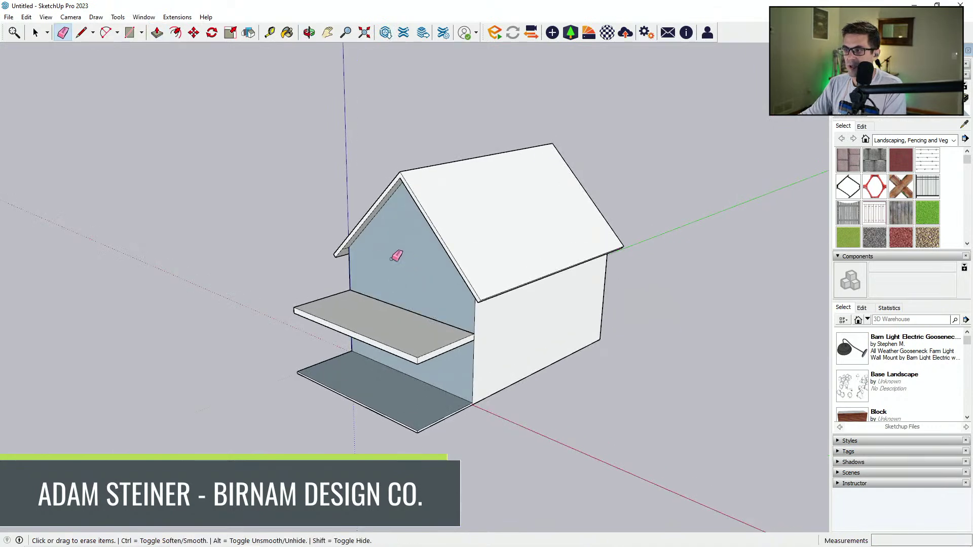
scroll(411, 251, up, 2)
scroll(355, 243, up, 2)
scroll(373, 329, up, 2)
scroll(479, 297, up, 2)
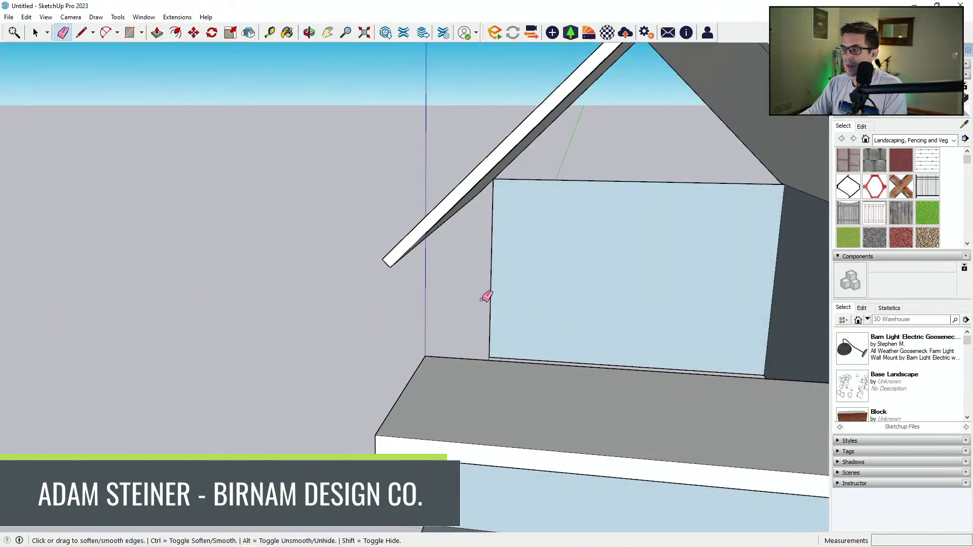
key(ctrl+z)
Erase the seam lines at both eaves of the front roof overhang and undo the stray erasure.
middle_drag(478, 299, 343, 195)
click(325, 163)
mouse_move(289, 207)
middle_down()
mouse_move(486, 254)
mouse_move(625, 249)
middle_up()
scroll(625, 249, down, 2)
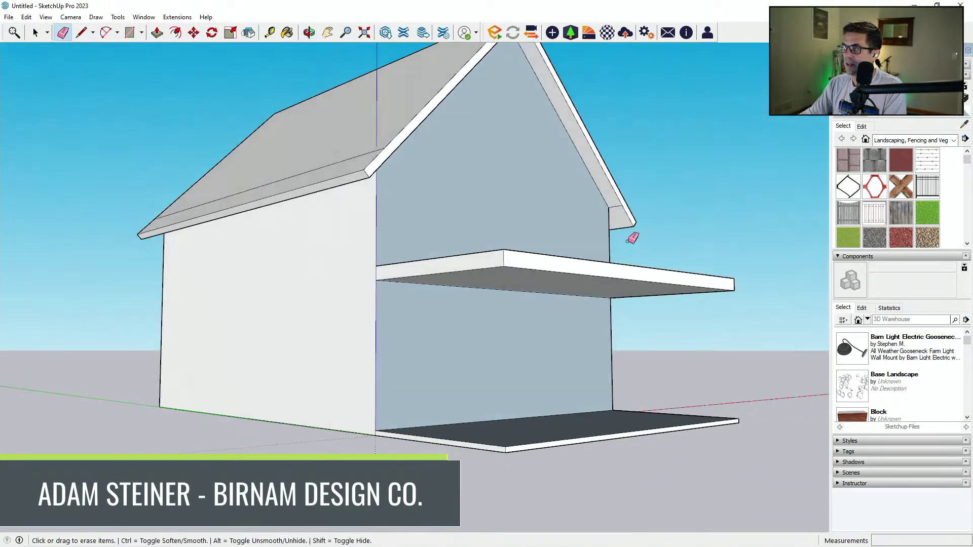
scroll(618, 228, up, 2)
click(604, 200)
key(ctrl+z)
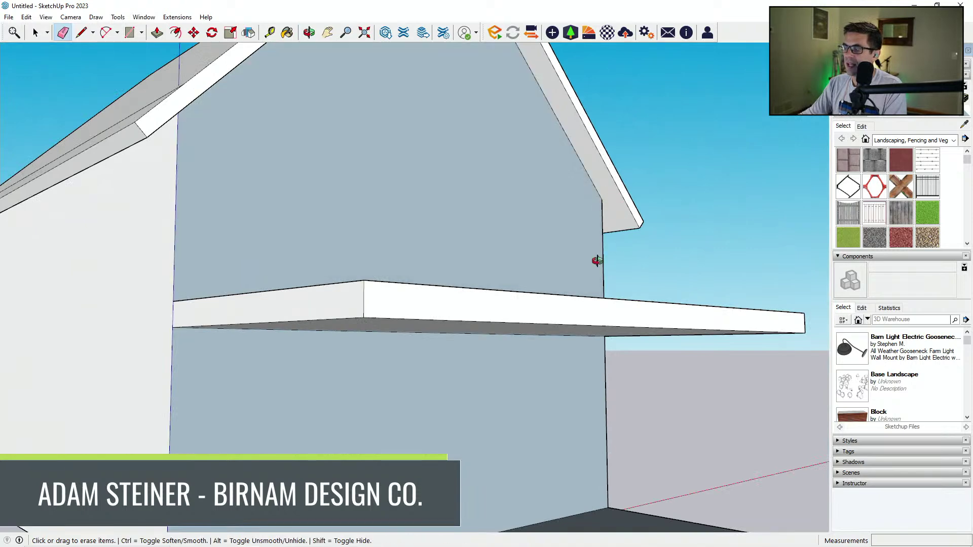
Find the Garage Doors_Decorative component in the component library and place it on the ground near the house.
scroll(342, 350, down, 6)
mouse_move(491, 408)
middle_down()
mouse_move(446, 424)
mouse_move(399, 359)
mouse_move(412, 352)
mouse_move(424, 400)
mouse_move(456, 409)
mouse_move(445, 422)
mouse_move(459, 421)
middle_up()
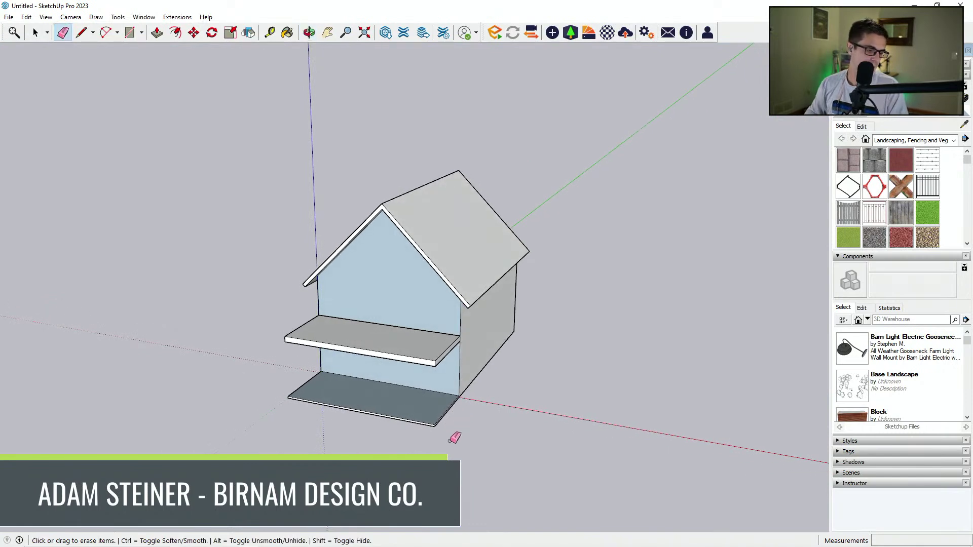
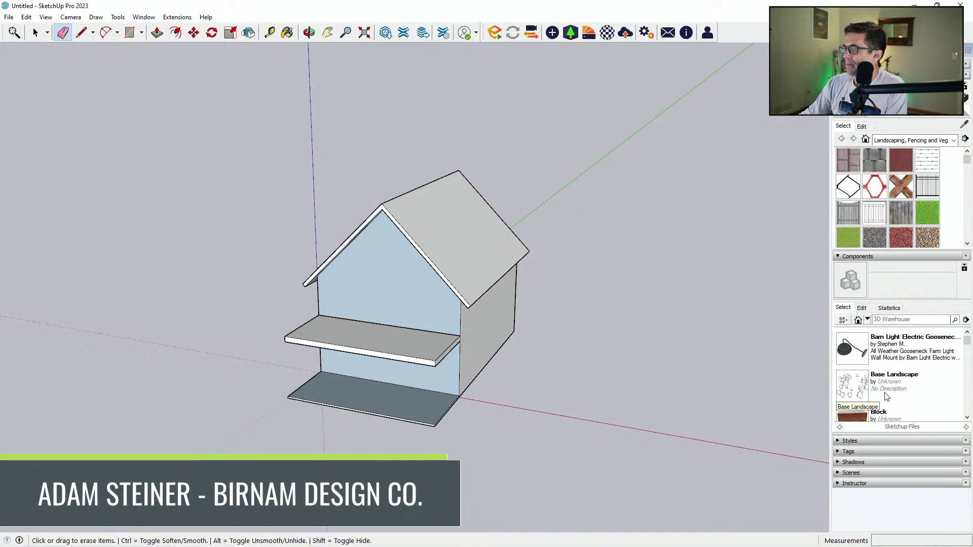
click(967, 417)
click(967, 417)
click(967, 417)
click(967, 417)
click(967, 417)
click(967, 417)
click(967, 417)
click(967, 417)
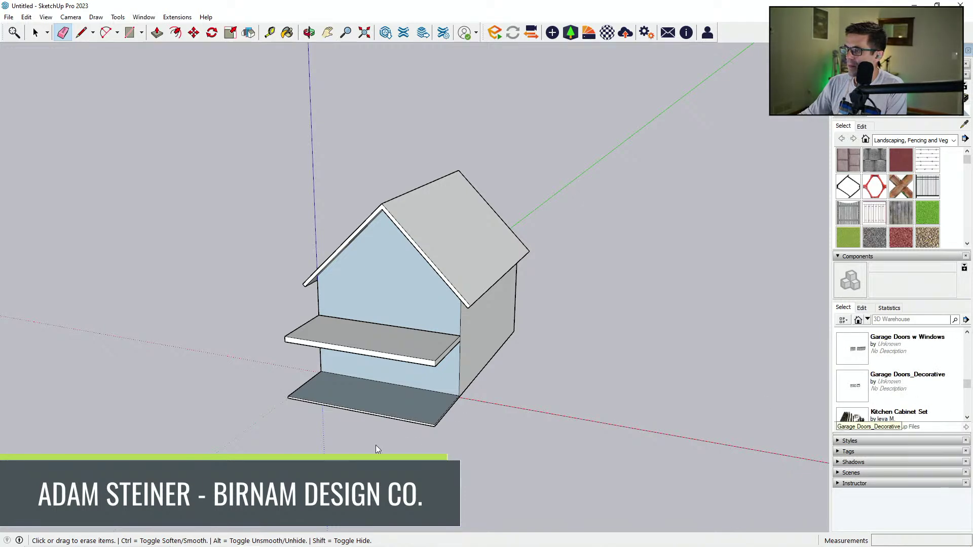
scroll(388, 442, down, 2)
middle_drag(400, 432, 471, 458)
scroll(499, 444, down, 2)
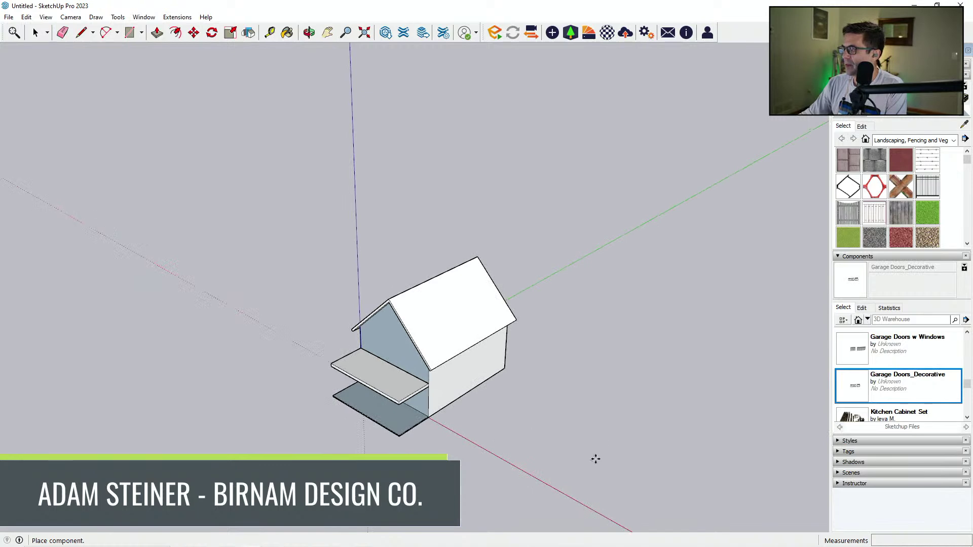
middle_drag(602, 455, 541, 486)
scroll(554, 458, down, 6)
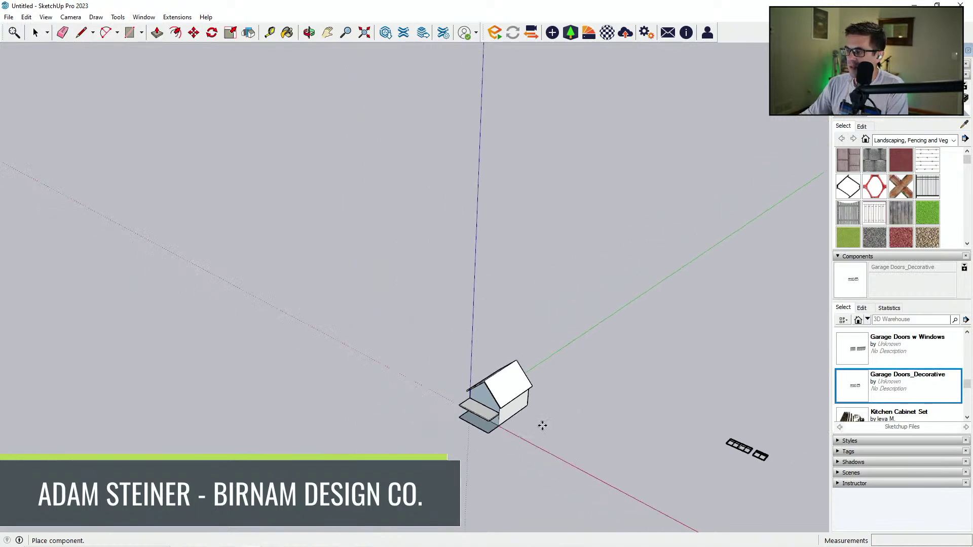
click(475, 448)
Open the placed garage door component for editing and delete its wide double-bay door, keeping the single door with upper windows.
scroll(618, 479, up, 8)
middle_drag(617, 449, 581, 435)
key(ctrl+t)
key(e)
scroll(537, 390, down, 2)
key(space)
click(547, 408)
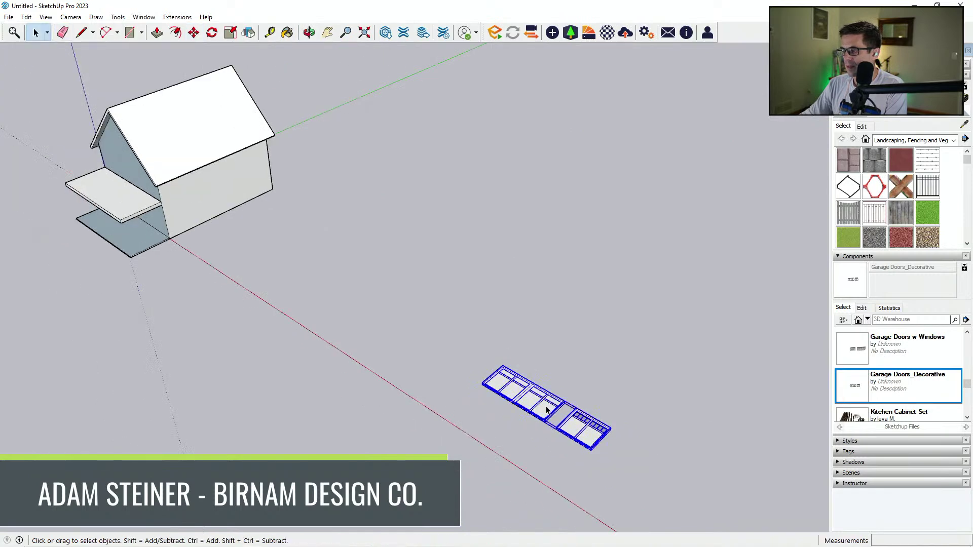
scroll(546, 405, up, 2)
double_click(546, 405)
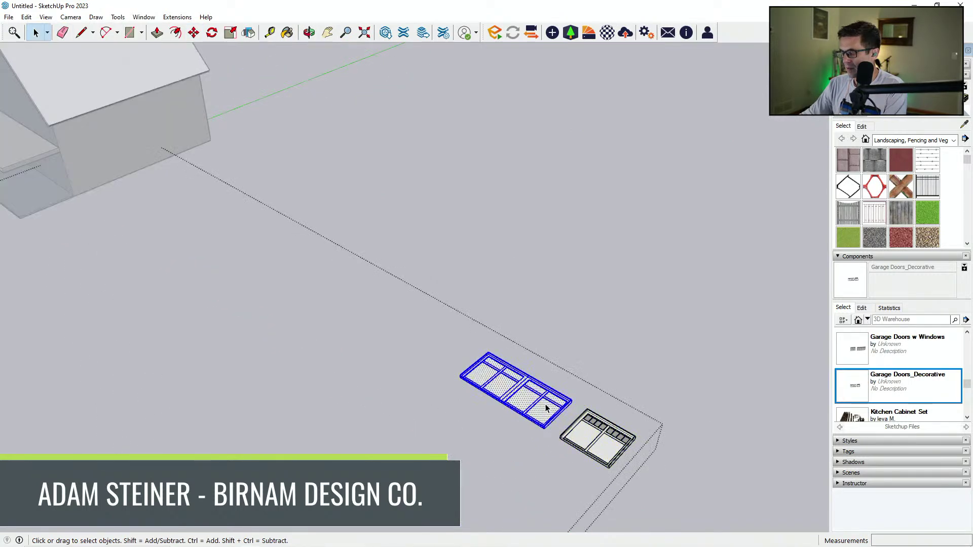
key(Delete)
Move the remaining garage door closer to the house and exit the component.
scroll(674, 448, down, 8)
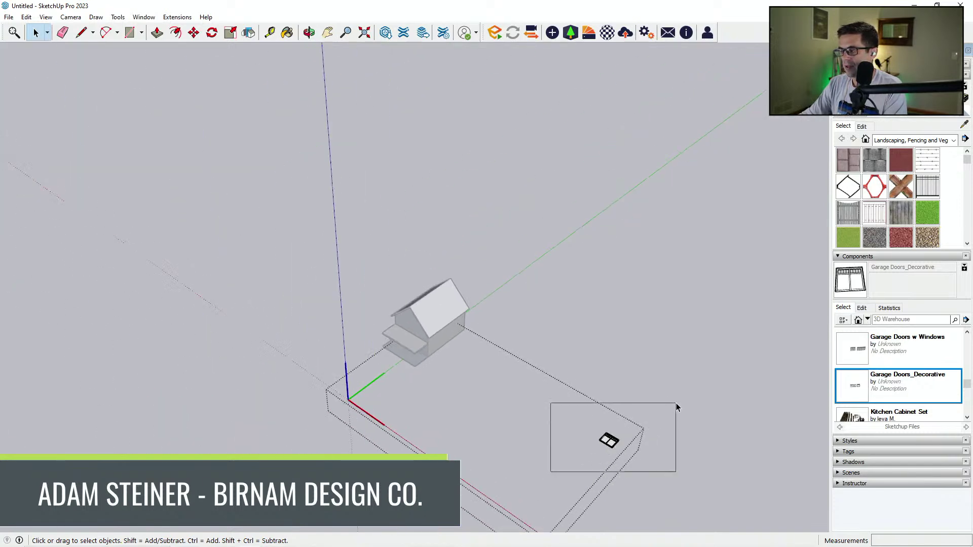
key(m)
click(662, 437)
click(407, 433)
key(Escape)
scroll(350, 430, up, 3)
key(space)
key(Escape)
Rotate the flat-lying garage door upright about its bottom edge.
click(356, 385)
scroll(360, 387, up, 6)
key(m)
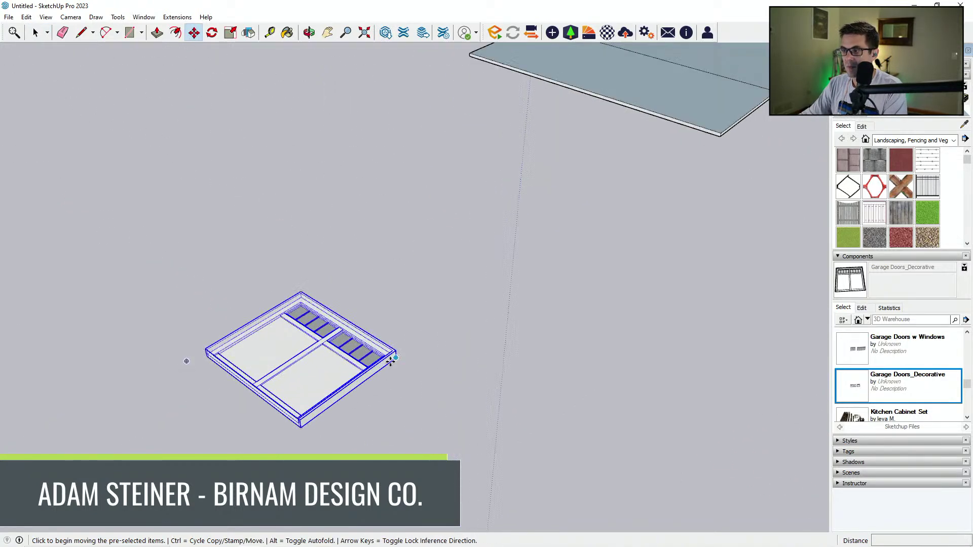
scroll(385, 368, up, 2)
key(q)
click(335, 401)
click(376, 370)
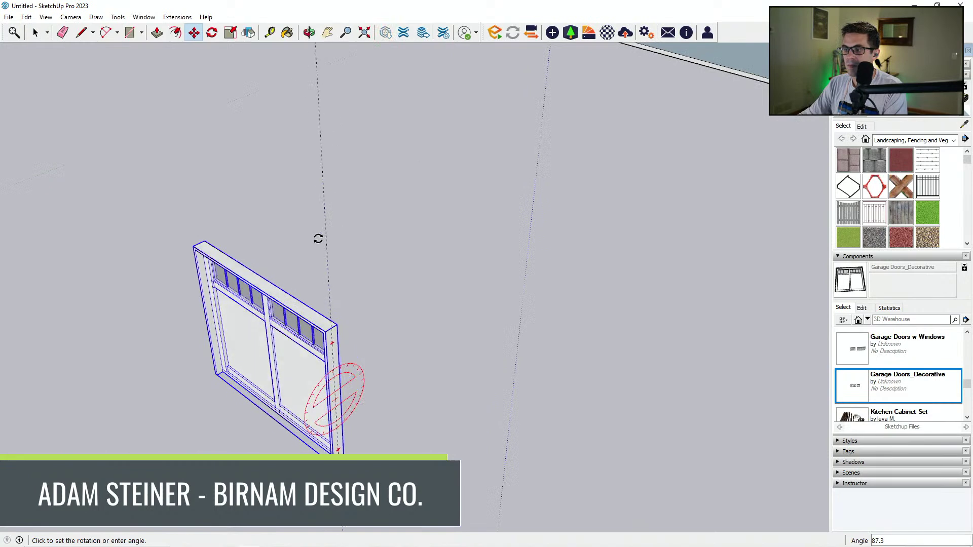
scroll(304, 221, down, 2)
click(311, 203)
Move the upright garage door beside the house's side wall and rotate it parallel to that wall.
scroll(279, 373, down, 2)
click(289, 349)
scroll(175, 464, down, 5)
scroll(355, 358, up, 3)
click(370, 343)
scroll(370, 339, up, 3)
scroll(371, 341, up, 1)
click(373, 342)
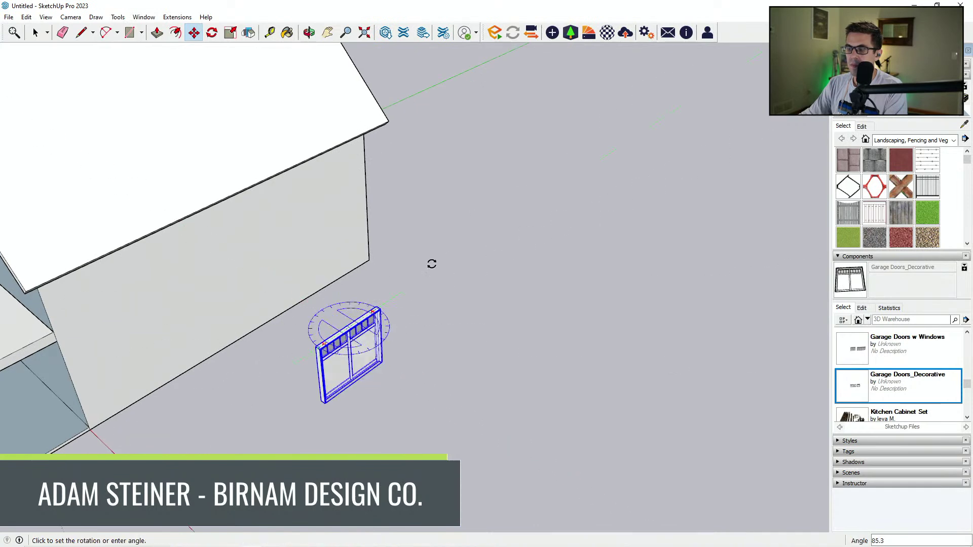
click(435, 269)
Snap the garage door's lower corner to the rear corner of the side wall and move it back out beside the house.
key(m)
scroll(393, 366, up, 1)
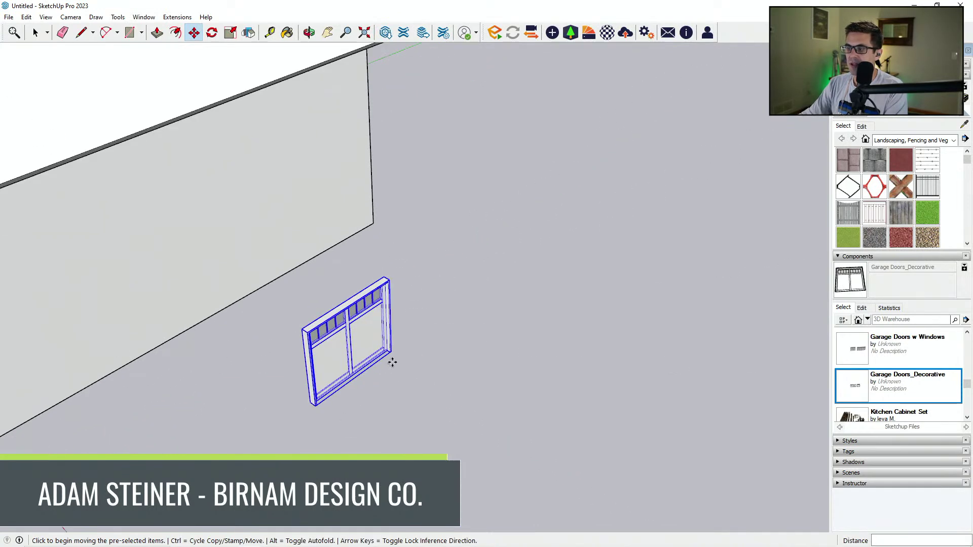
click(397, 351)
click(390, 330)
click(384, 322)
click(373, 223)
middle_drag(407, 241, 365, 220)
scroll(436, 215, up, 4)
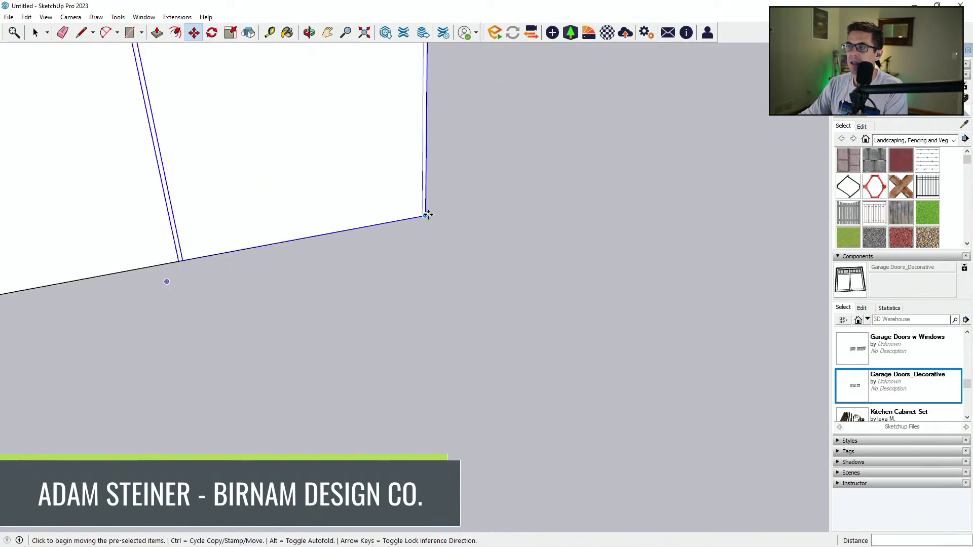
scroll(426, 250, down, 4)
click(440, 296)
click(619, 263)
Measure the garage door's width along its top edge.
click(267, 30)
click(510, 114)
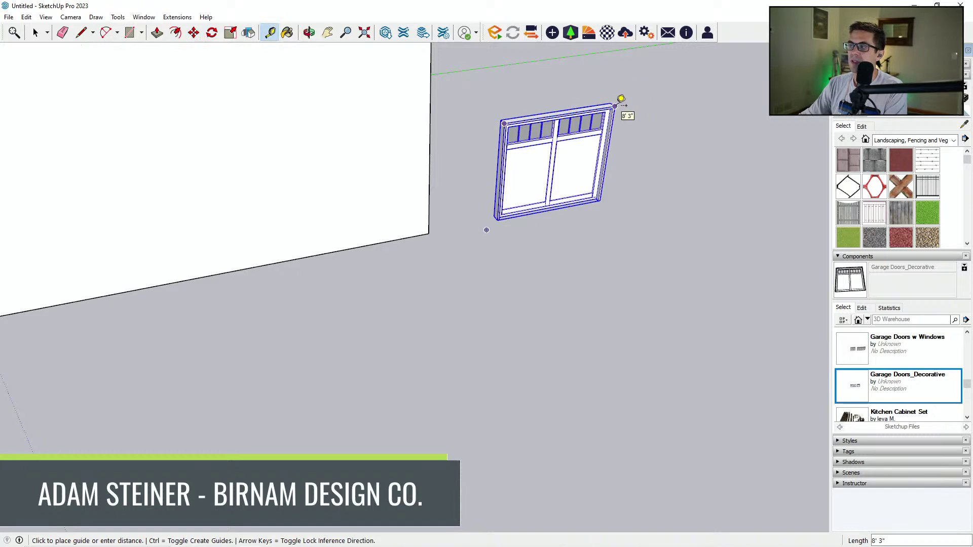
key(Escape)
scroll(522, 192, down, 3)
scroll(550, 183, up, 3)
scroll(562, 198, up, 3)
key(space)
middle_drag(484, 250, 487, 253)
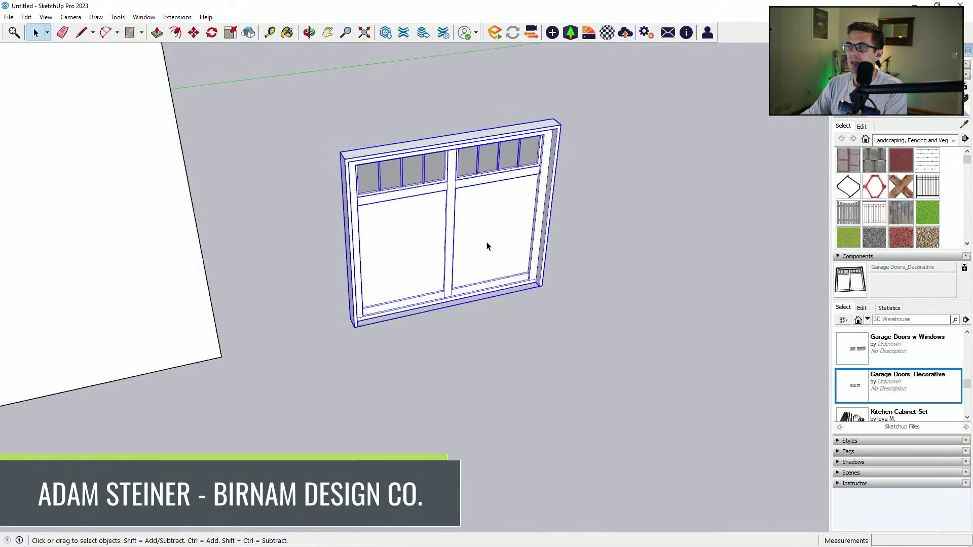
Scale the garage door's width by a factor of 1.1111 and check the widened door with the Tape Measure.
click(230, 34)
middle_drag(382, 300, 419, 303)
scroll(355, 249, up, 2)
click(361, 240)
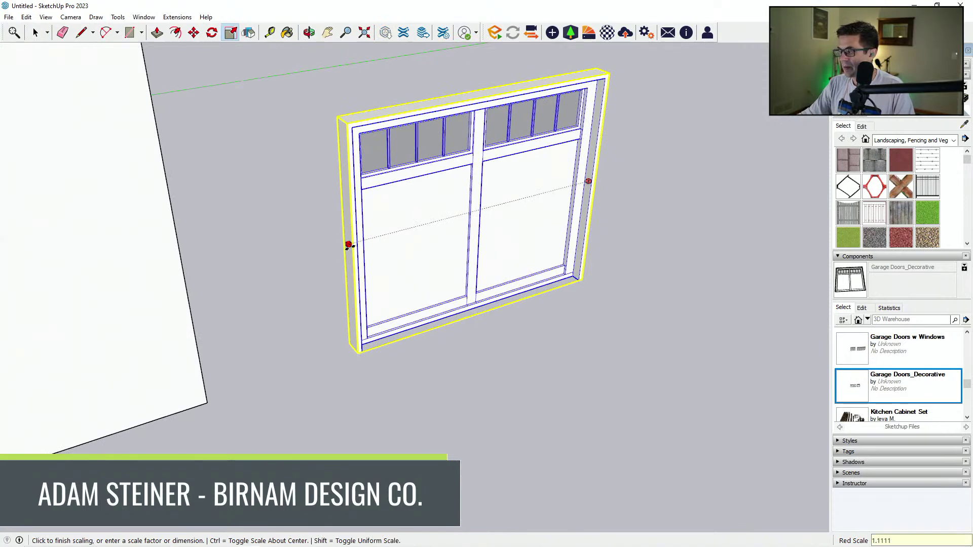
click(334, 248)
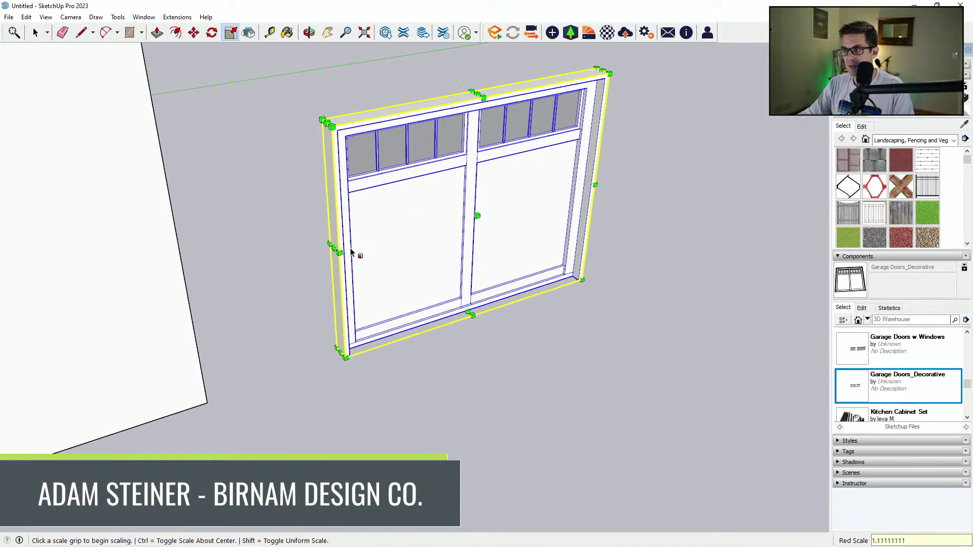
click(270, 33)
click(332, 125)
scroll(425, 194, down, 2)
key(Escape)
Scale the garage door's height by a factor of 1.1 from its top edge.
click(230, 32)
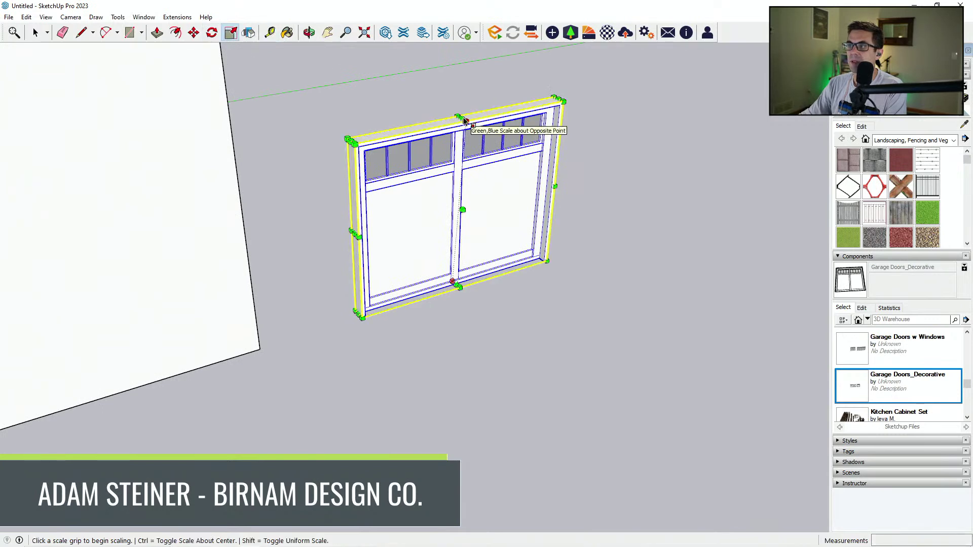
click(461, 118)
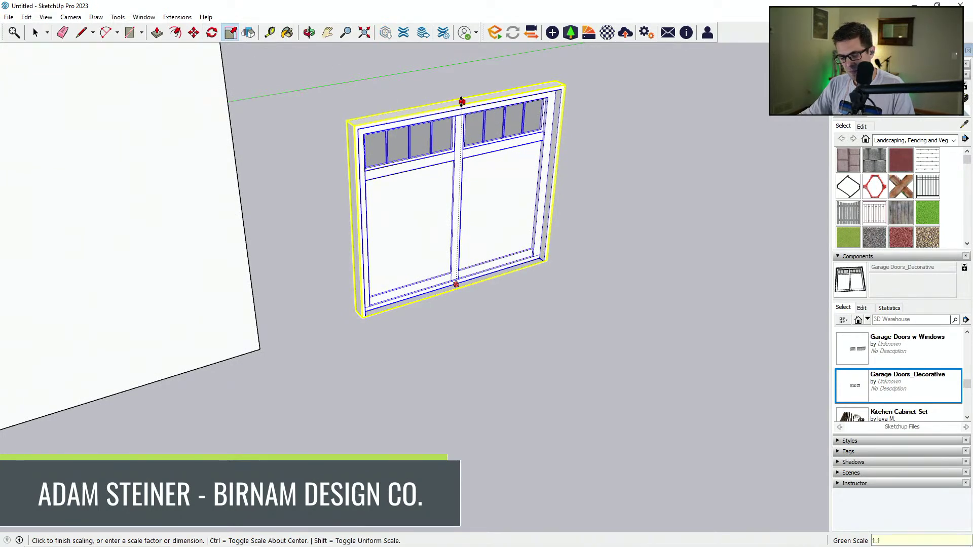
click(461, 101)
scroll(438, 299, down, 4)
key(space)
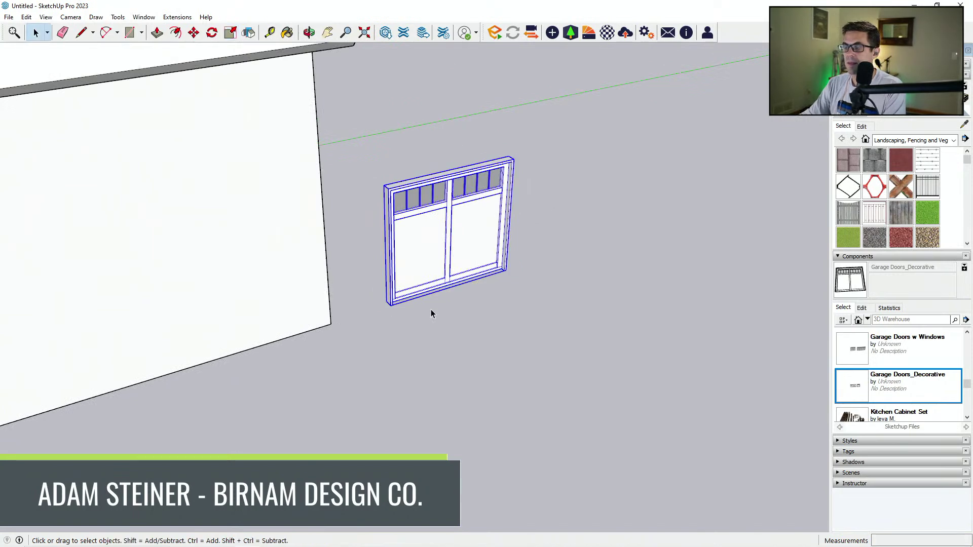
Move the resized garage door so its lower corner meets the bottom rear corner of the side wall.
key(m)
scroll(488, 283, up, 2)
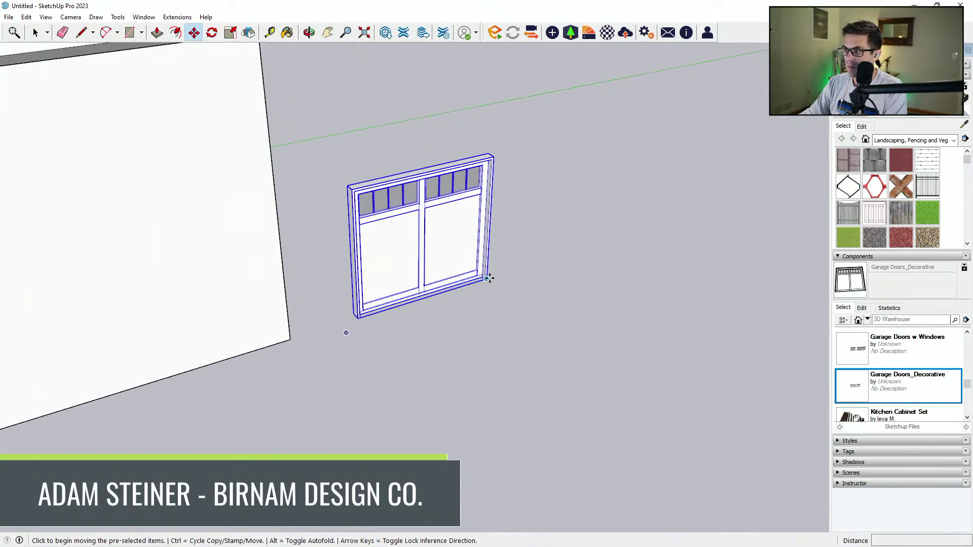
click(488, 281)
scroll(488, 279, up, 5)
click(243, 354)
scroll(382, 360, down, 3)
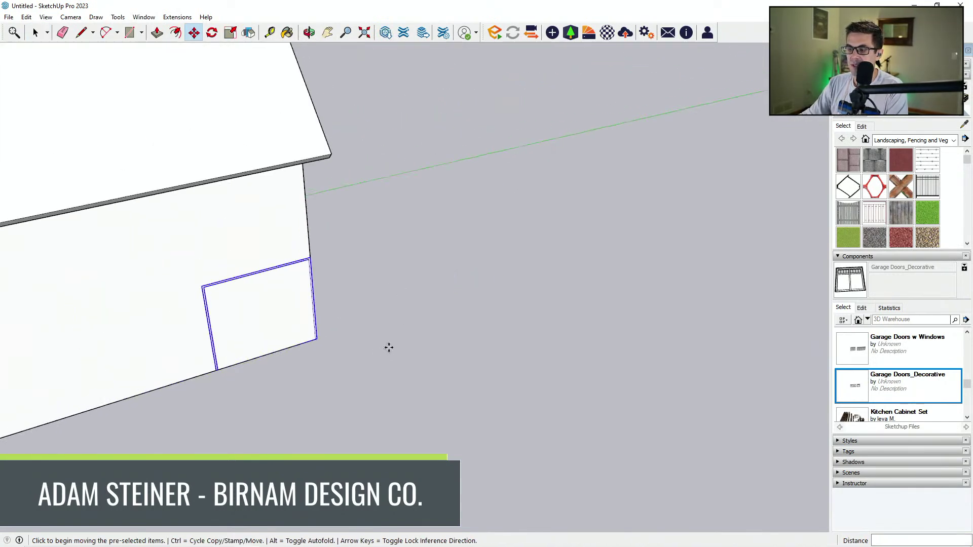
Check the door's offset in the AutoCAD plan and shift the garage door 6'3" along the side wall from the rear corner.
key(alt+Tab)
scroll(436, 309, down, 10)
middle_drag(458, 222, 430, 390)
scroll(431, 390, up, 4)
scroll(430, 390, up, 8)
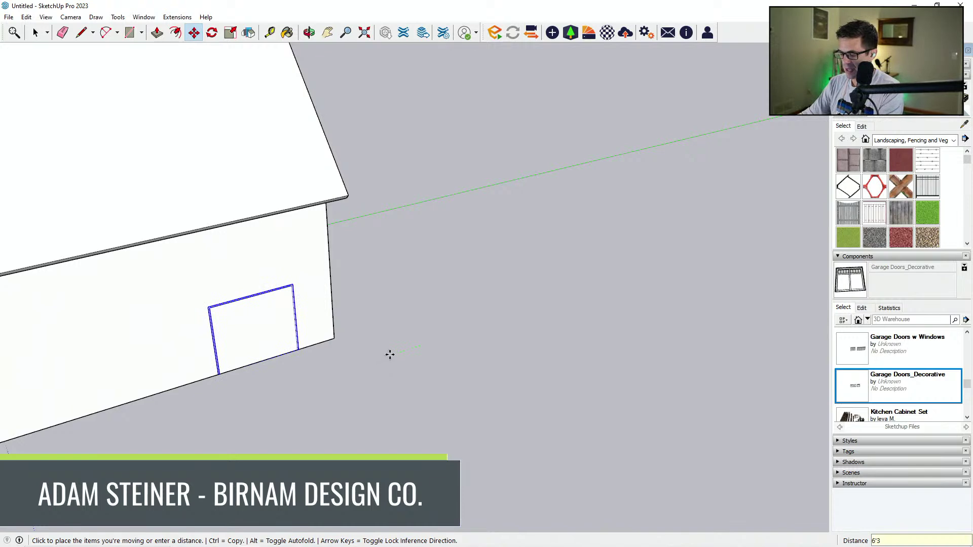
click(394, 341)
Check the spacing between garage doors in the AutoCAD plan and copy the door along the side wall toward the porch.
scroll(396, 345, down, 3)
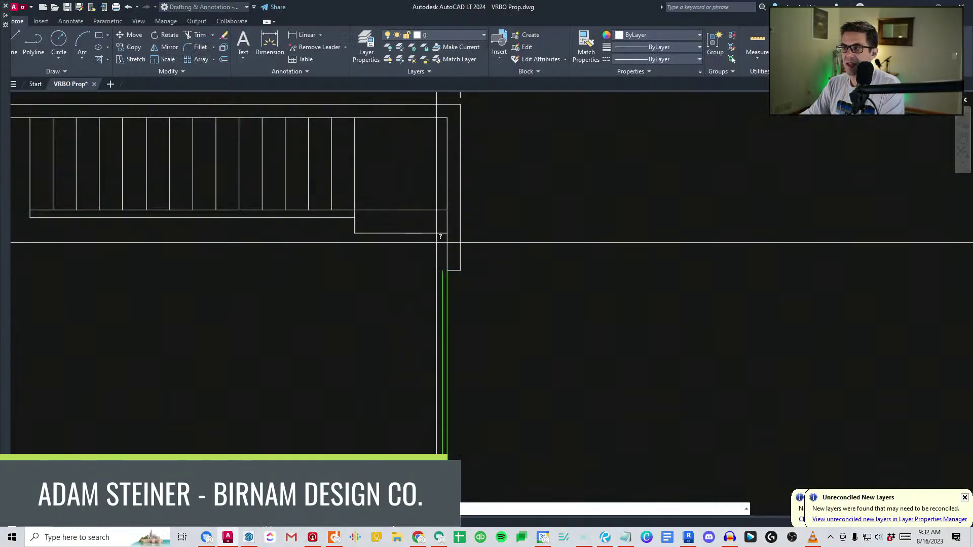
scroll(451, 238, down, 2)
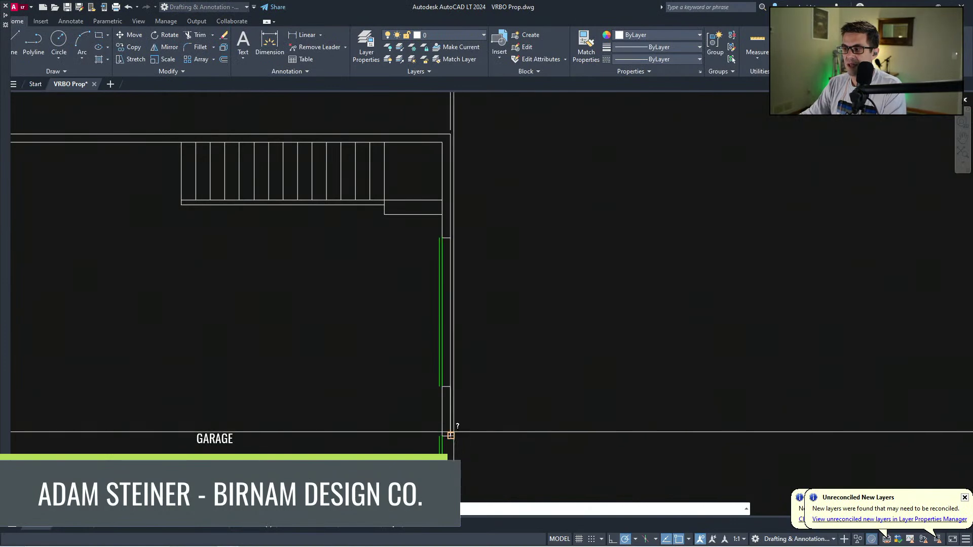
key(alt+Tab)
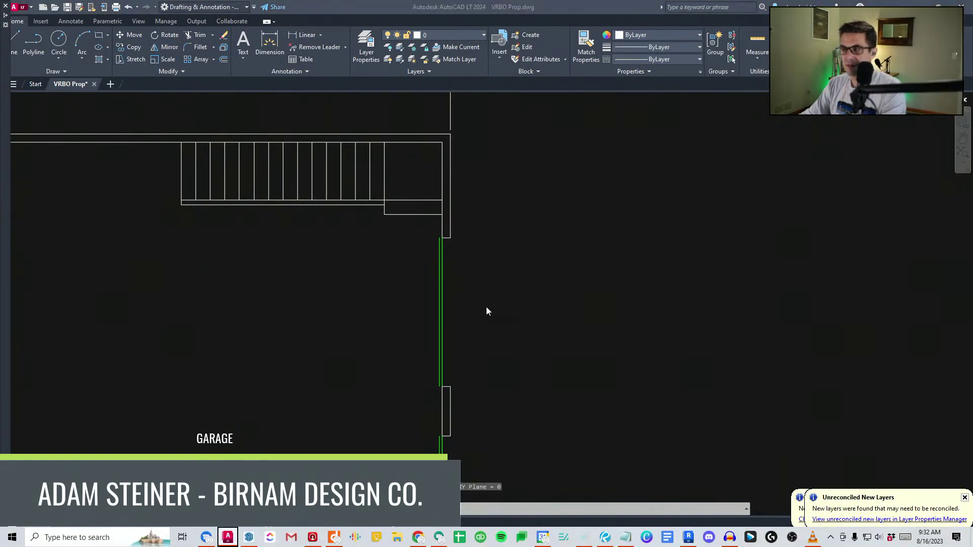
scroll(313, 378, down, 1)
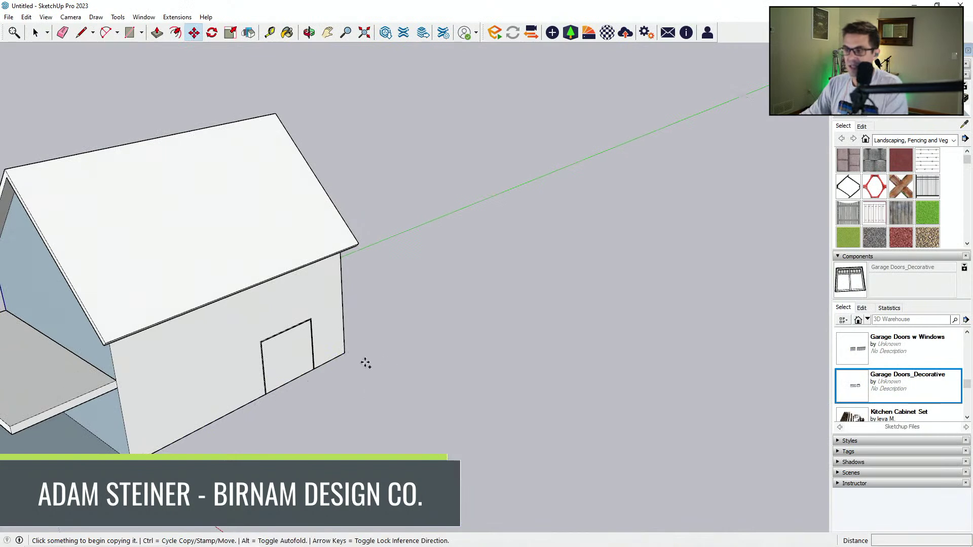
key(space)
key(m)
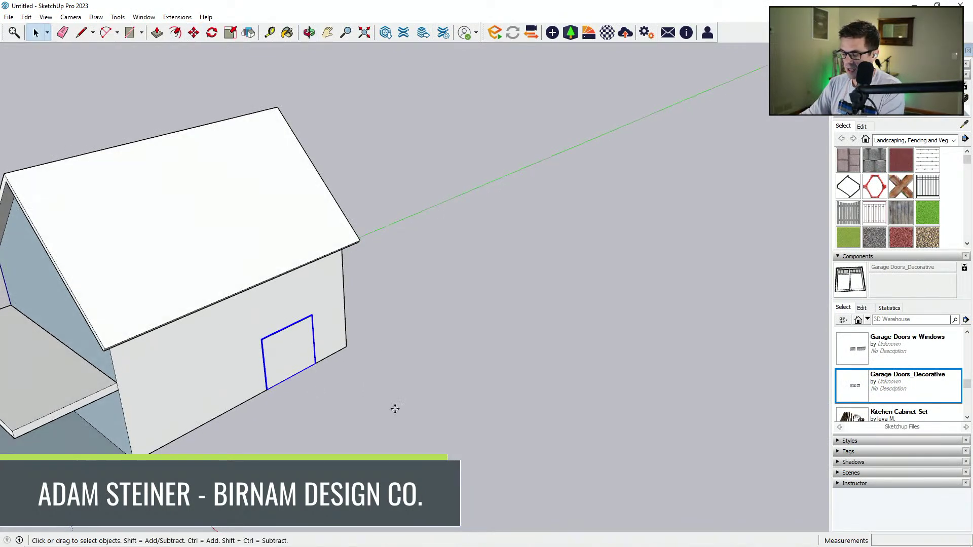
key(ctrl)
click(409, 386)
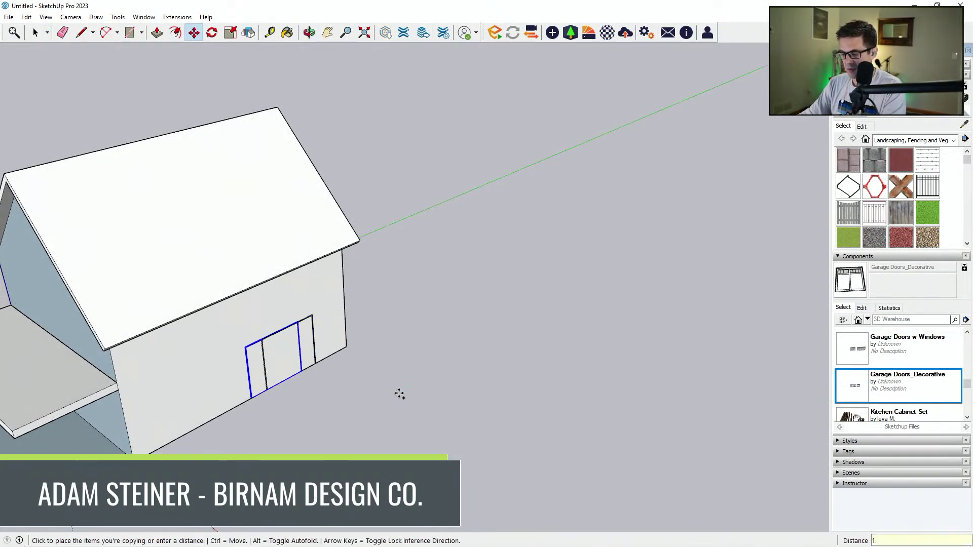
key(Return)
Draw rectangles on the side wall matching the outlines of both garage doors.
scroll(228, 380, up, 4)
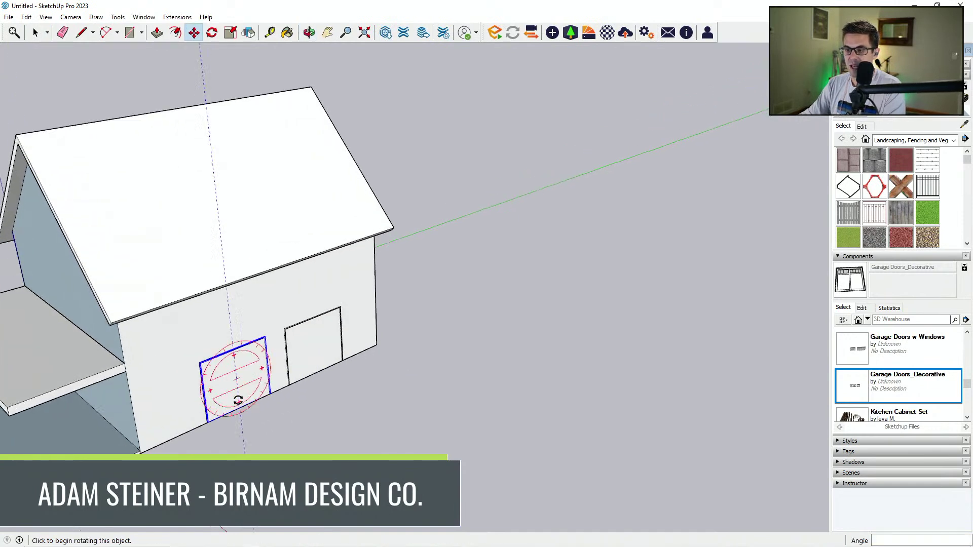
key(r)
scroll(184, 348, up, 2)
click(178, 339)
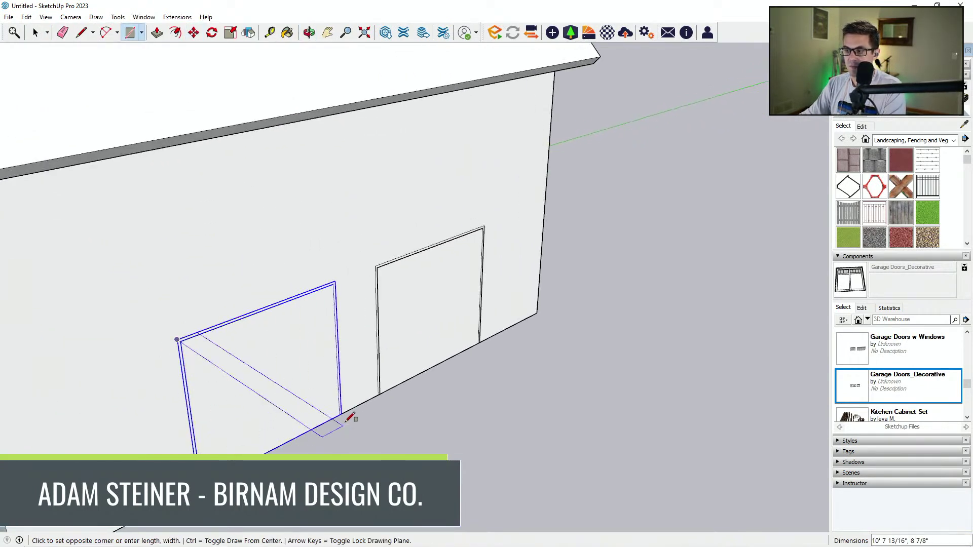
click(341, 414)
click(375, 266)
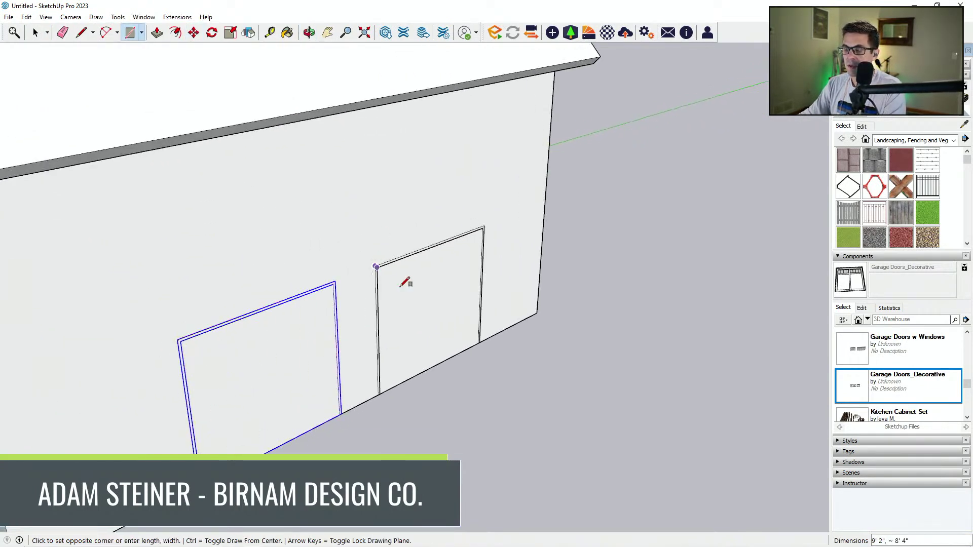
click(480, 343)
Push both door-sized wall faces inward behind the garage doors.
middle_drag(471, 347, 477, 330)
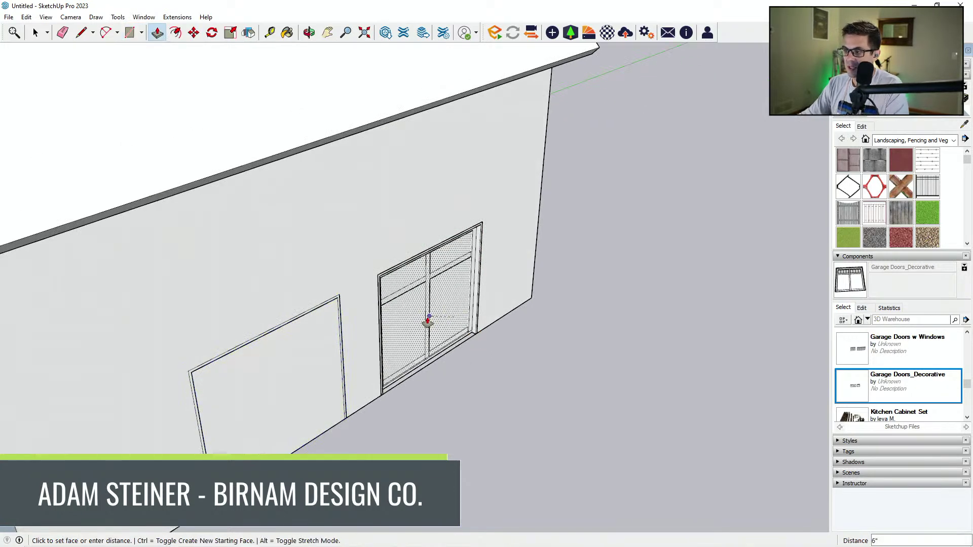
key(Return)
double_click(304, 361)
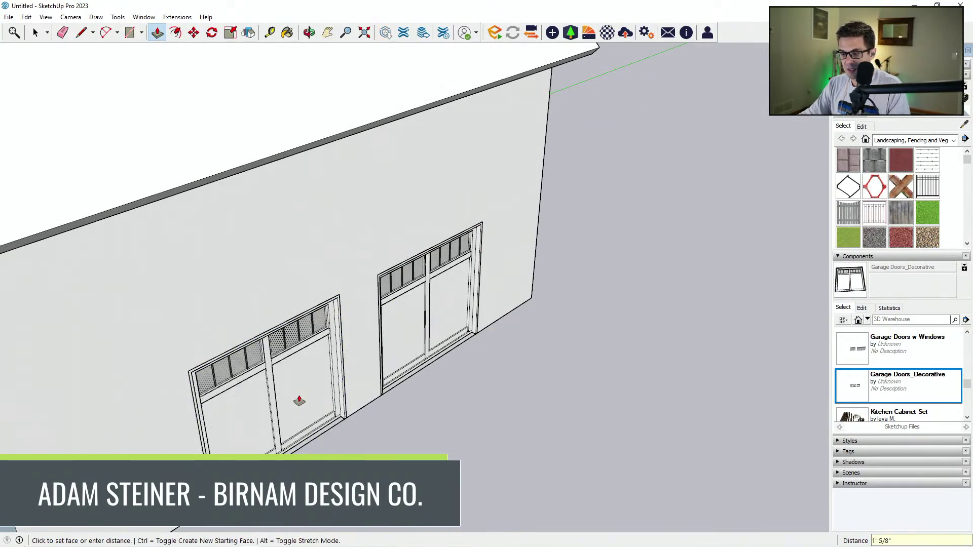
Draw a horizontal band across the side wall above the garage doors, matching the deck's thickness and stopping short of the rear corner.
mouse_move(300, 364)
middle_down()
mouse_move(389, 336)
mouse_move(348, 348)
mouse_move(218, 343)
middle_up()
key(l)
click(168, 322)
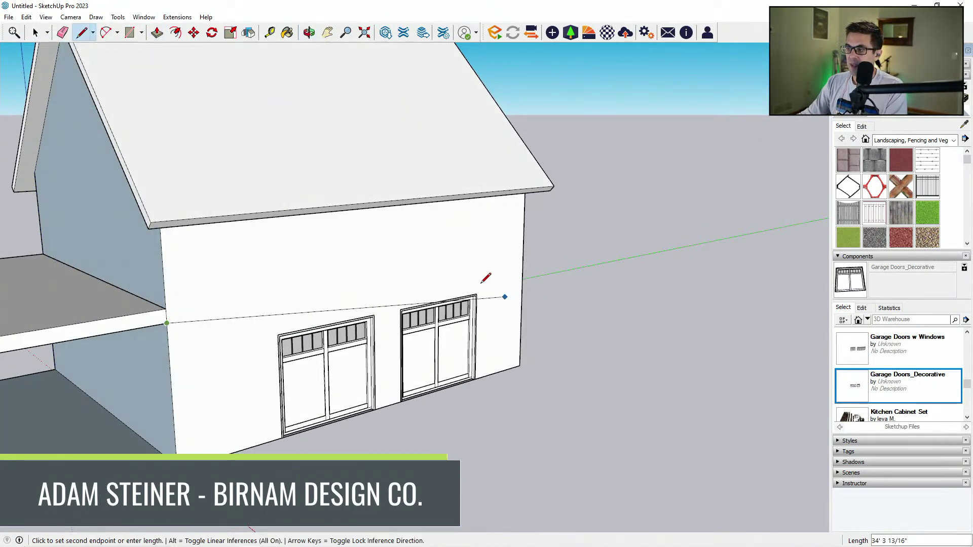
click(497, 264)
click(166, 308)
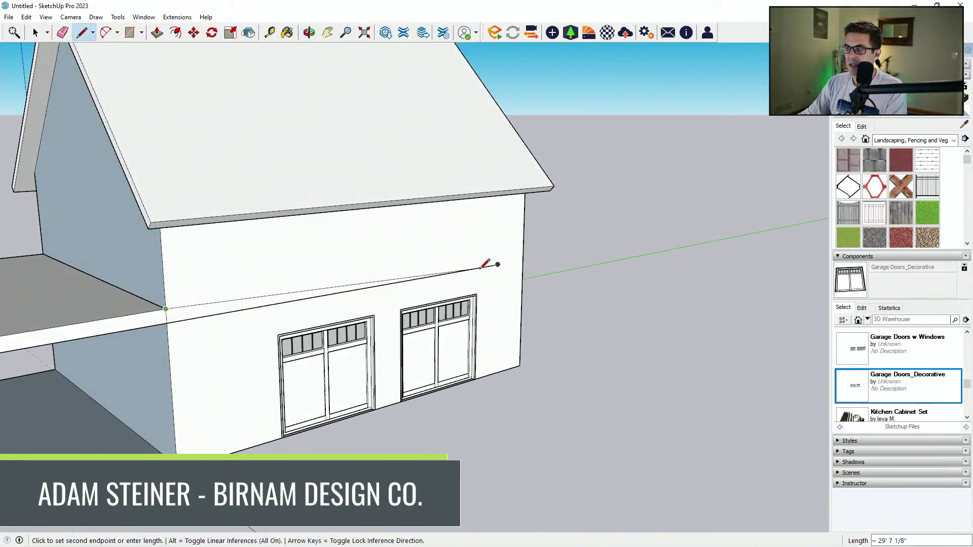
click(498, 255)
click(497, 265)
scroll(304, 328, down, 5)
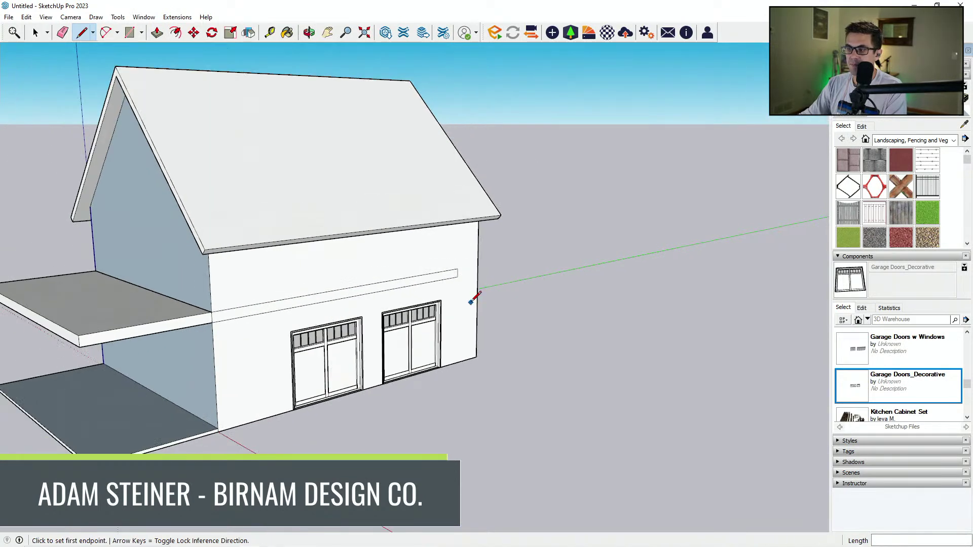
Draw a 12" square post footprint on the porch slab's front corner on the garage-door side.
middle_drag(383, 290, 321, 368)
scroll(321, 369, up, 1)
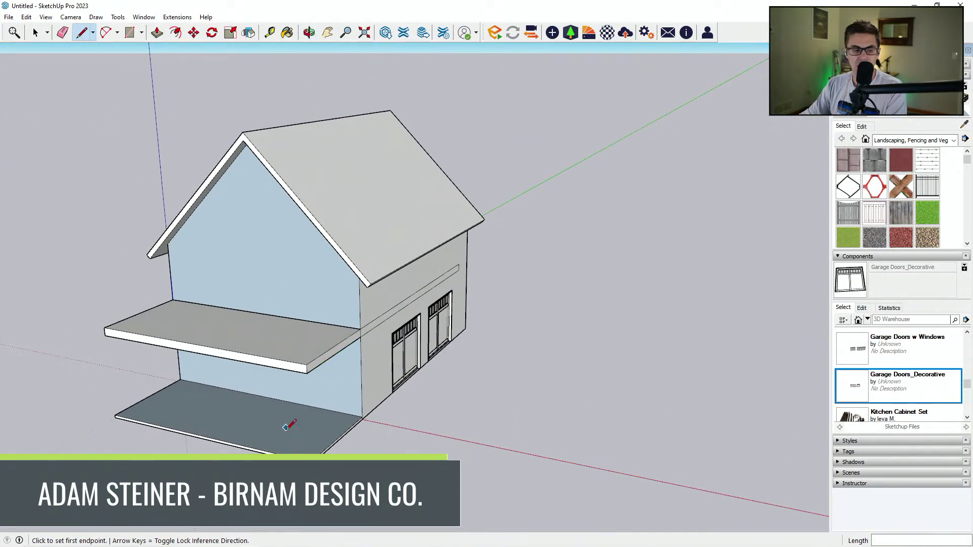
middle_drag(317, 456, 370, 451)
click(369, 450)
text(12)
key(Return)
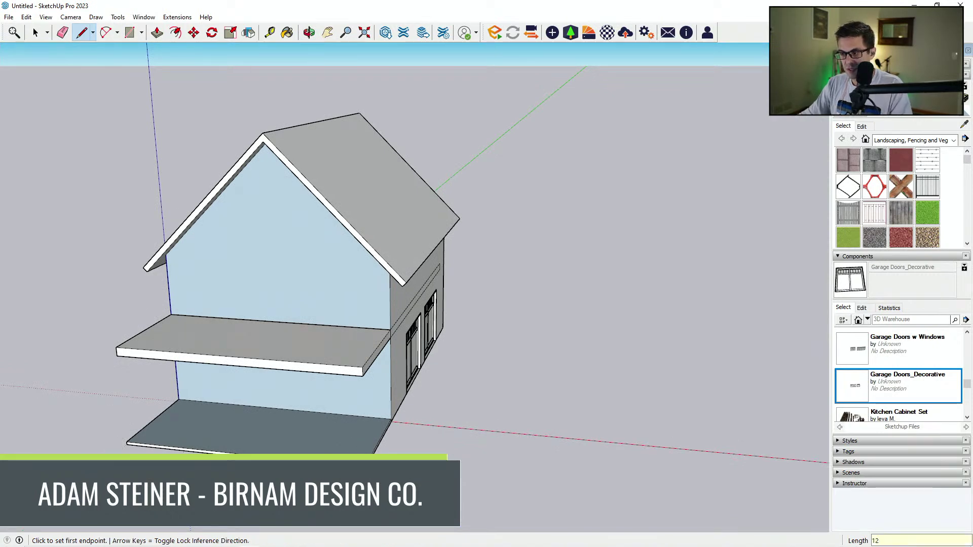
scroll(372, 440, up, 3)
middle_drag(372, 440, 374, 449)
click(366, 483)
text(12)
key(Return)
click(355, 480)
text(1)
click(369, 474)
scroll(368, 477, up, 3)
key(space)
Push/Pull the square footprint up to the underside of the deck to form a porch post.
middle_drag(368, 476, 480, 475)
key(p)
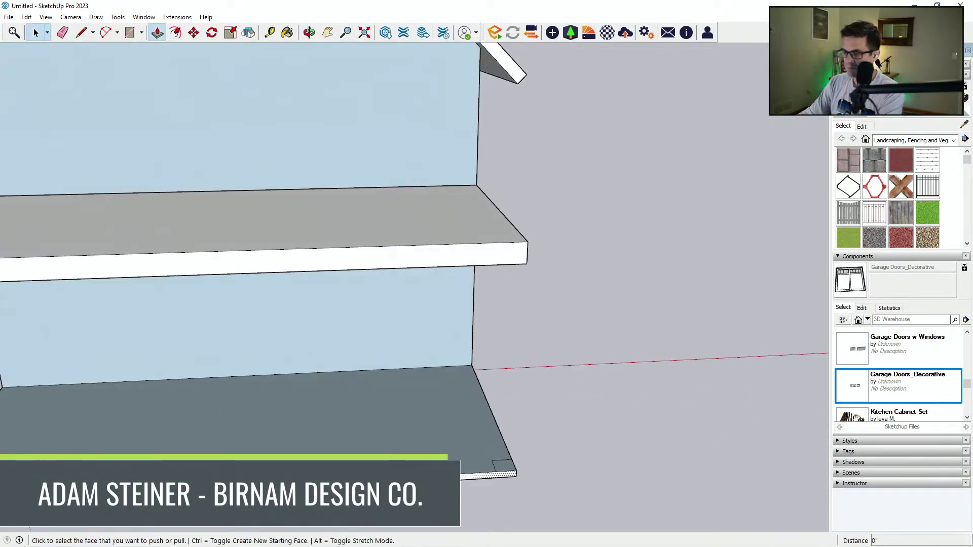
click(499, 471)
click(497, 267)
scroll(496, 267, down, 5)
Select the whole porch post and make it a group.
key(space)
middle_drag(609, 348, 683, 321)
drag(641, 276, 641, 277)
middle_drag(641, 277, 644, 332)
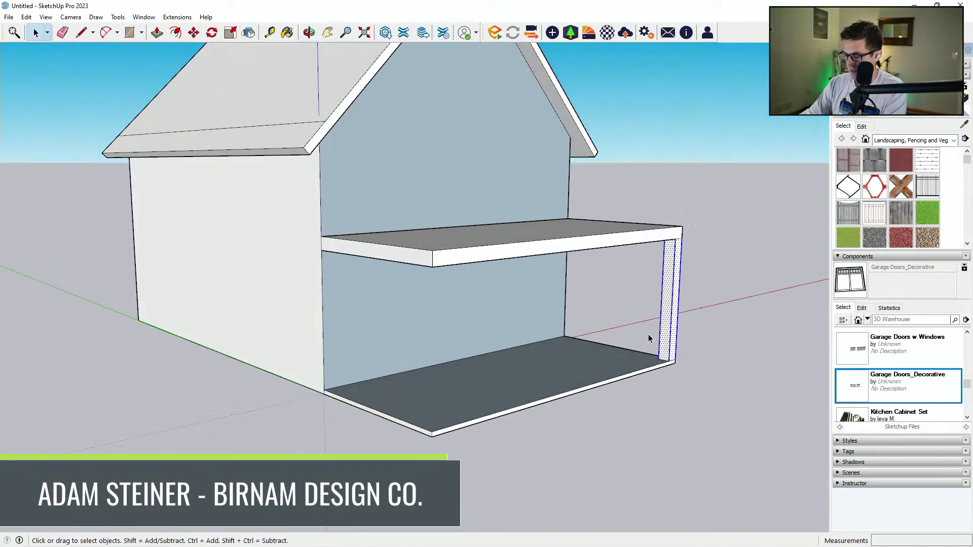
right_click(693, 318)
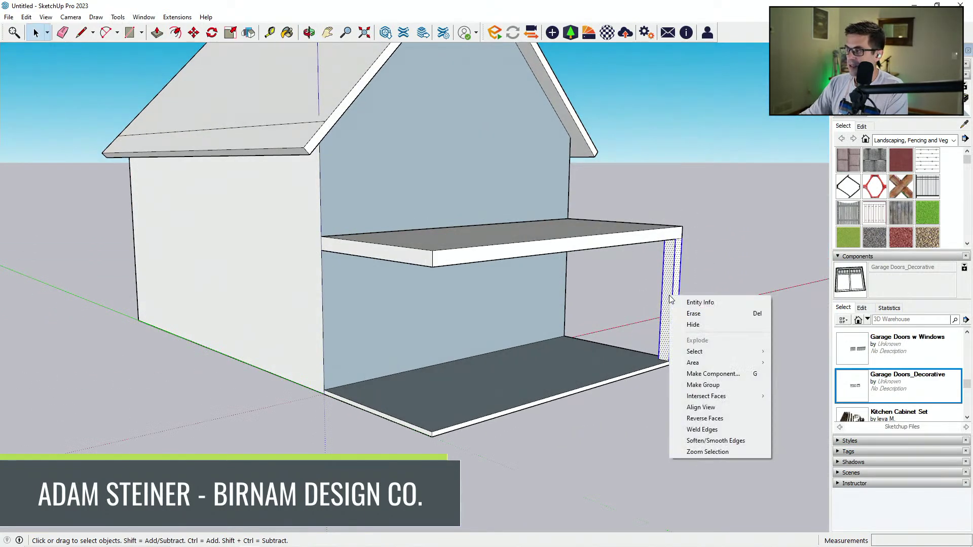
click(710, 380)
Try to copy the unpainted post 27' along the porch's front edge.
scroll(683, 315, up, 2)
key(m)
click(669, 368)
key(ctrl)
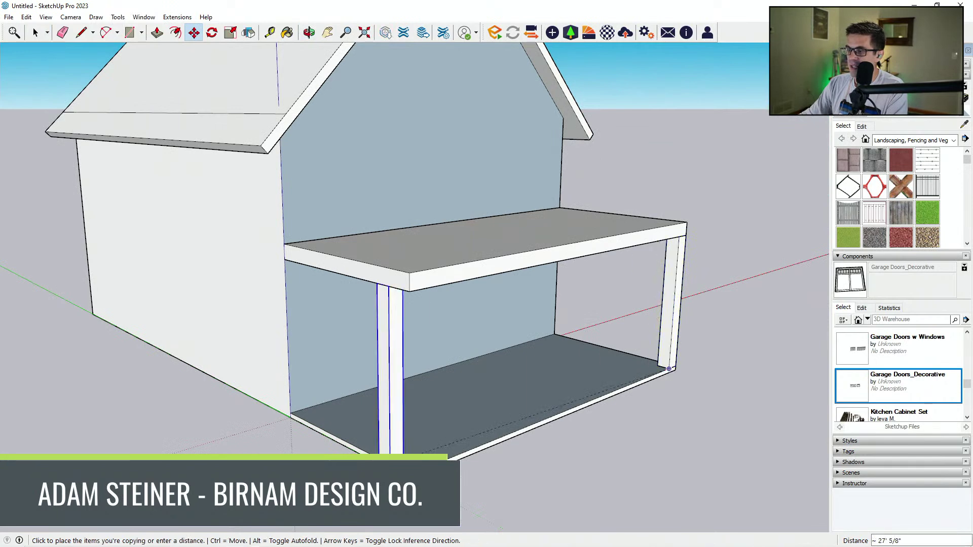
key(Return)
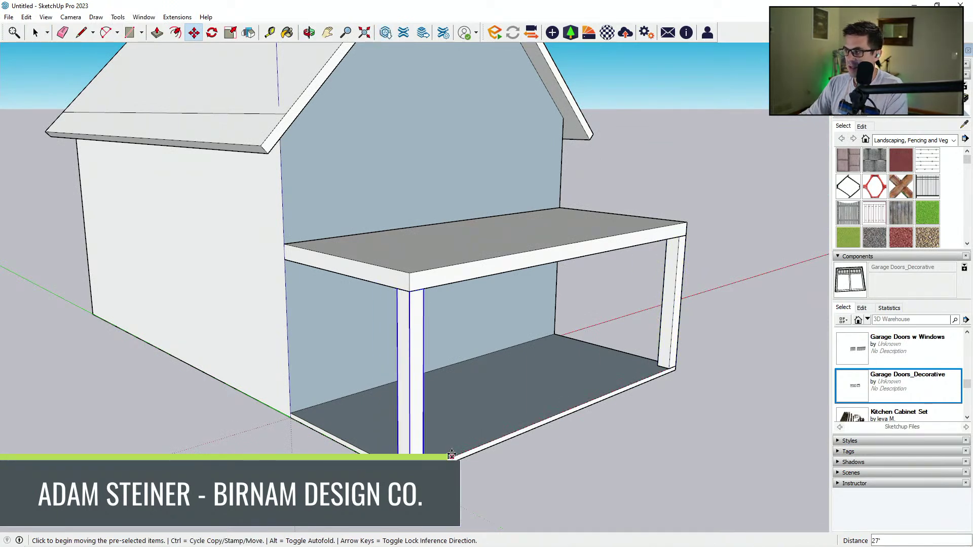
key(ctrl+z)
key(space)
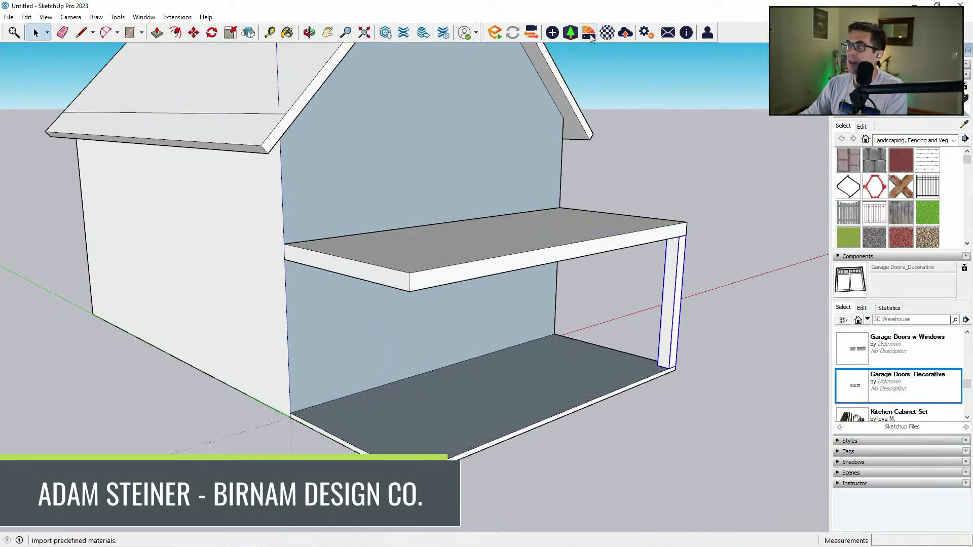
Import a brown wood material from the Wood category of the Enscape Material Library.
click(590, 32)
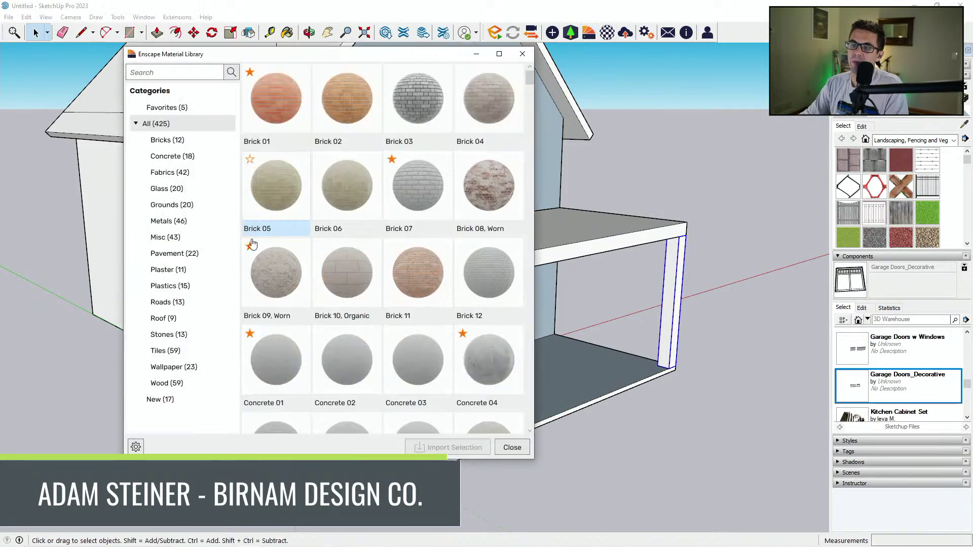
click(177, 384)
scroll(473, 247, down, 10)
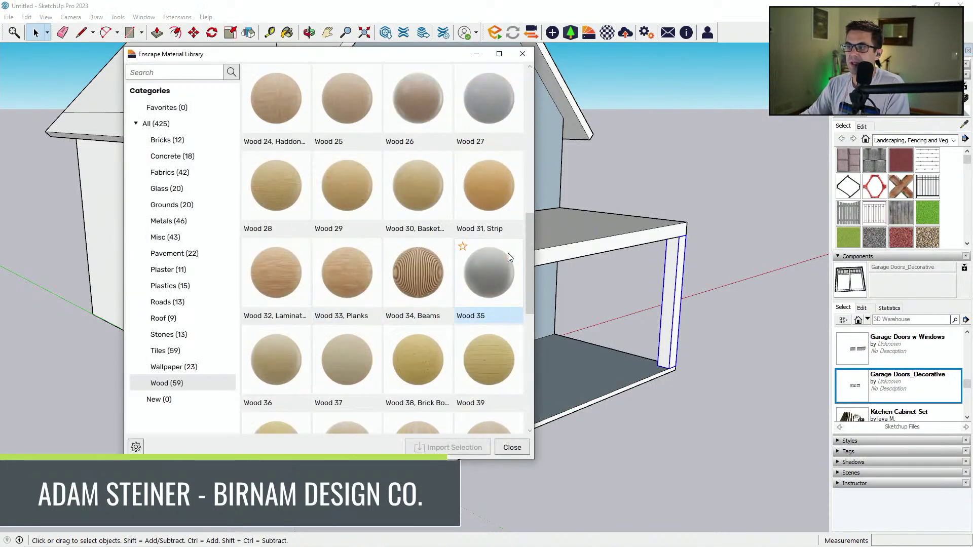
scroll(472, 250, down, 3)
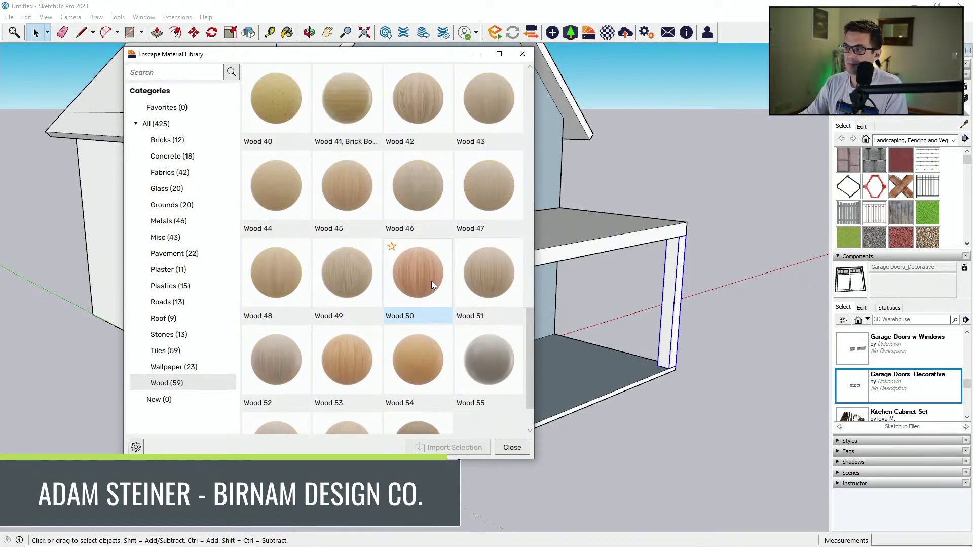
scroll(377, 346, down, 1)
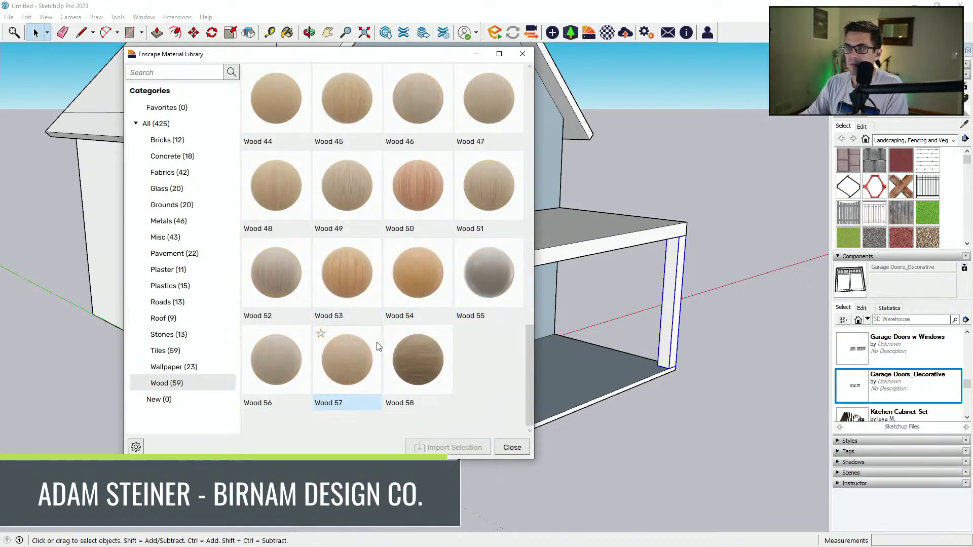
click(280, 151)
click(447, 447)
click(512, 448)
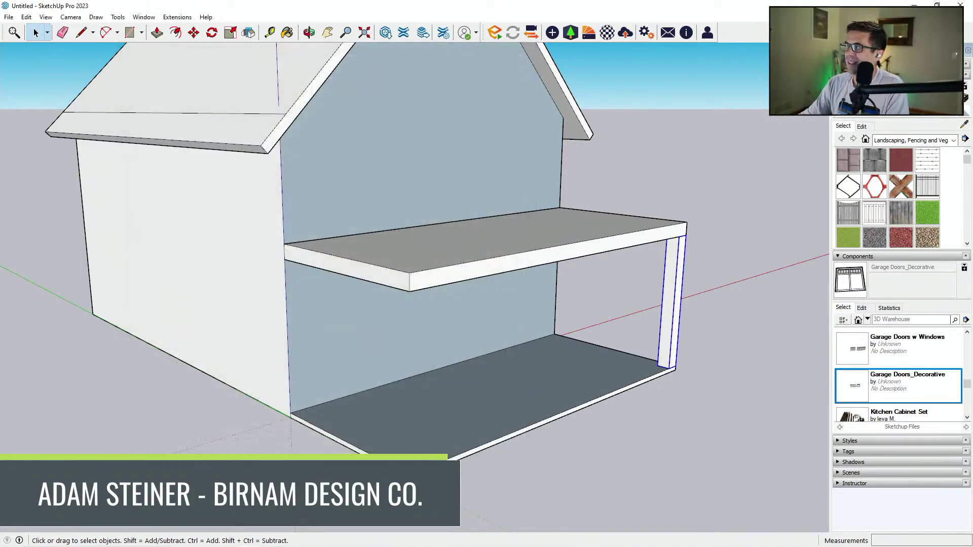
Paint the grouped porch post with the imported wood material.
key(b)
click(677, 318)
key(space)
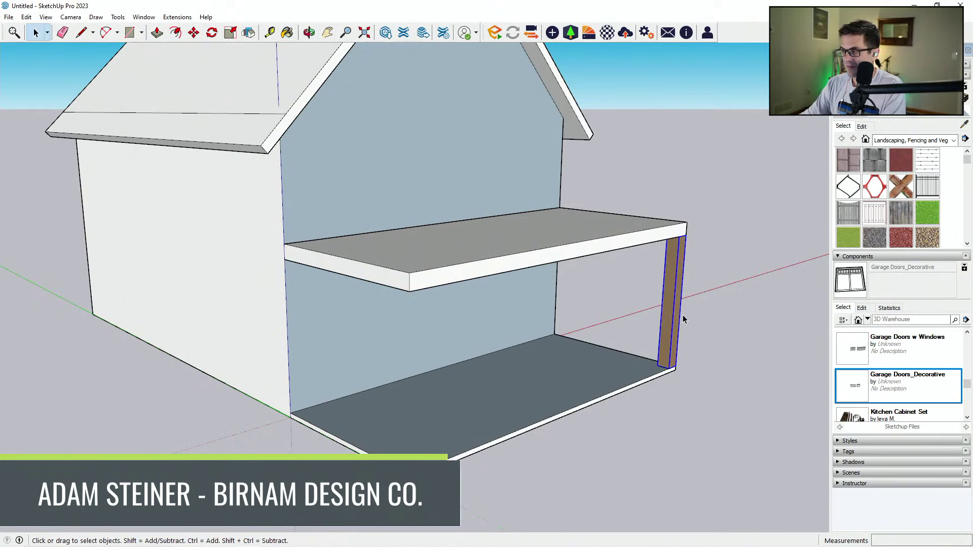
Copy the wood post to the opposite front corner of the porch.
scroll(672, 350, up, 2)
middle_drag(667, 357, 667, 365)
key(m)
key(ctrl)
click(667, 373)
click(372, 526)
scroll(349, 456, down, 4)
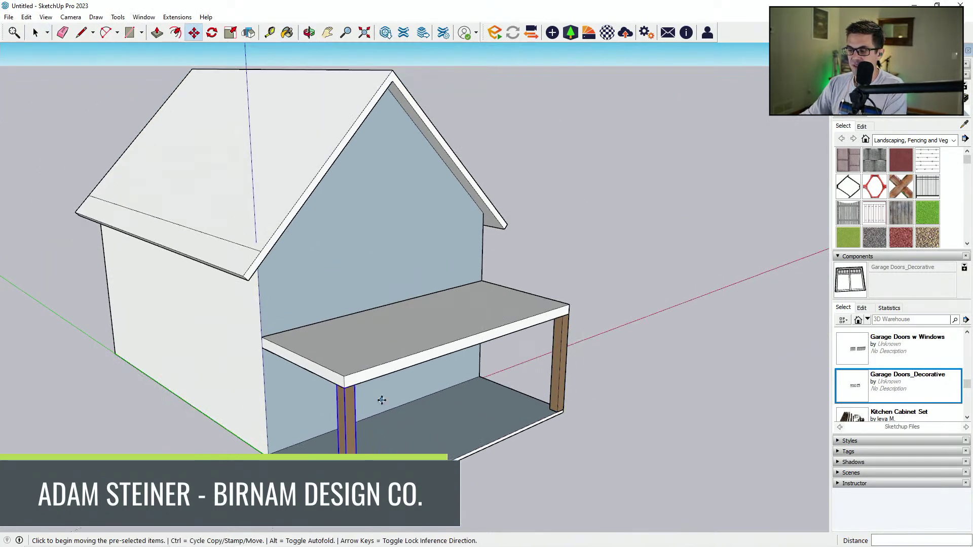
Check the porch post spacing in the AutoCAD plan and return to the SketchUp model.
middle_drag(379, 403, 374, 425)
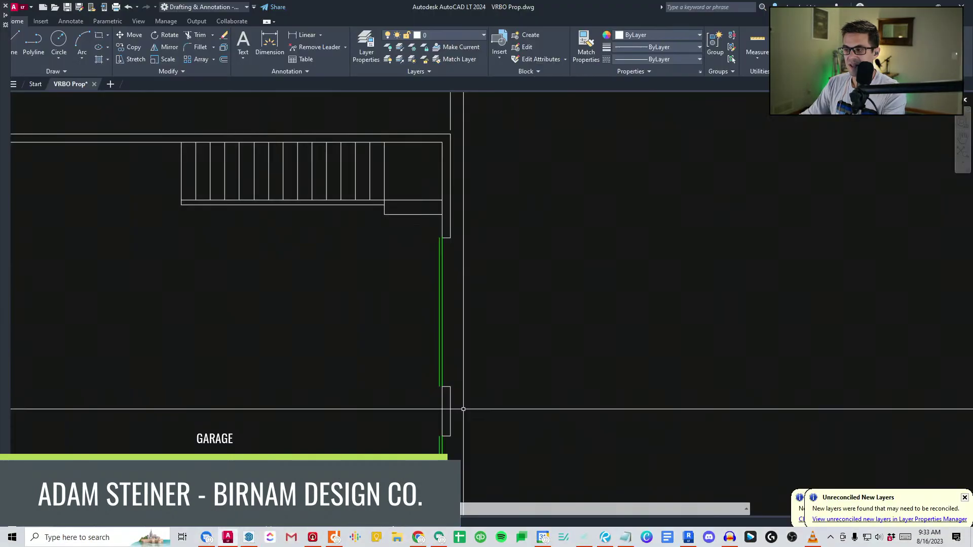
scroll(373, 336, up, 1)
scroll(374, 337, down, 3)
scroll(429, 365, up, 5)
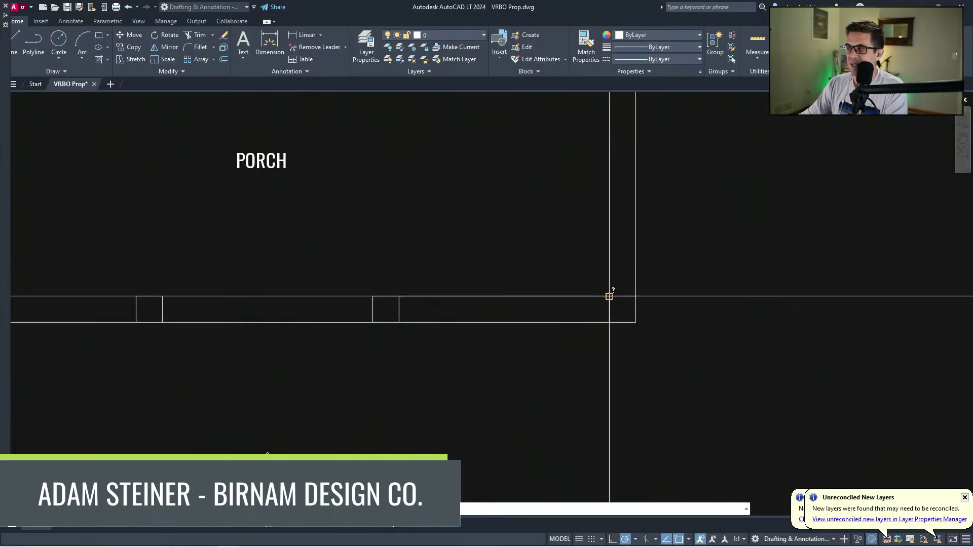
middle_drag(560, 325, 561, 339)
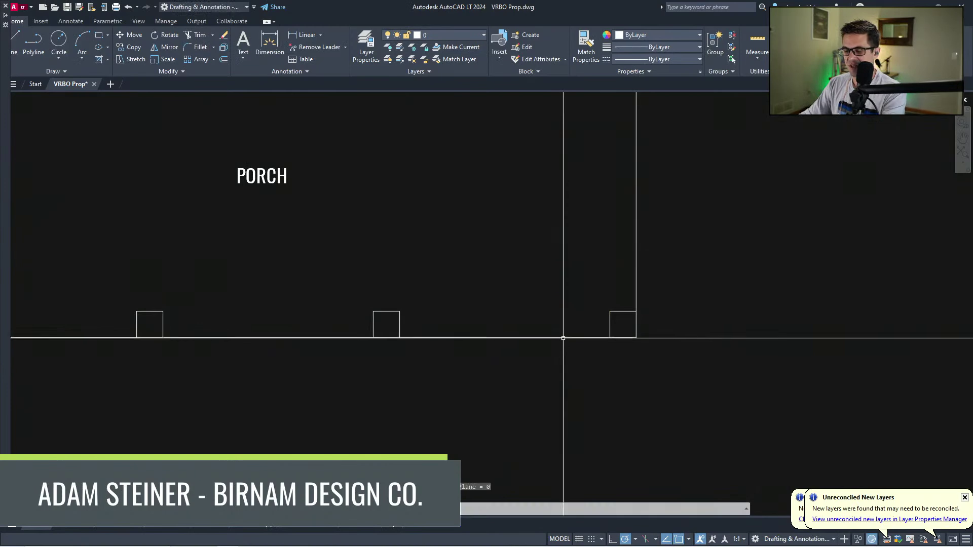
key(alt+Tab)
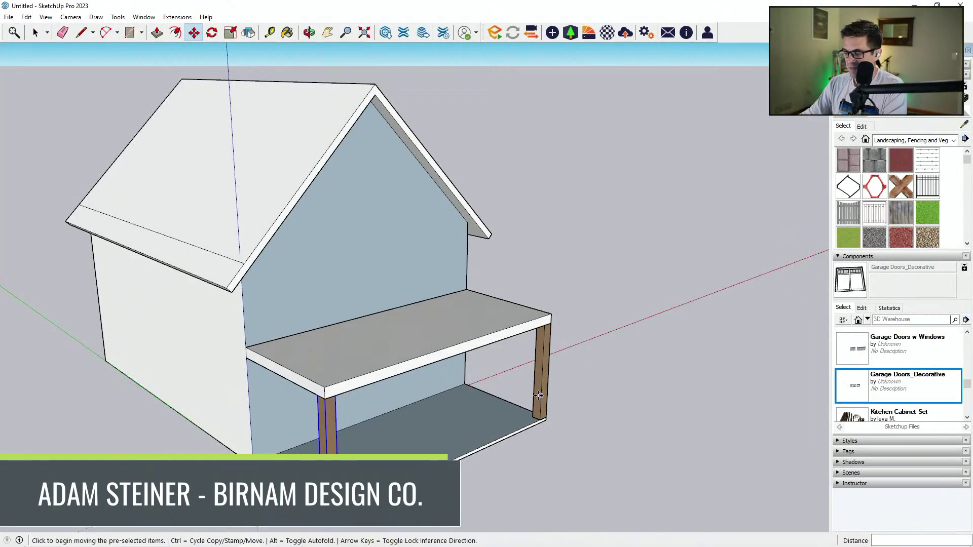
Copy the new corner post 9' along the porch's front edge toward the first post.
scroll(537, 398, up, 3)
click(389, 451)
key(ctrl)
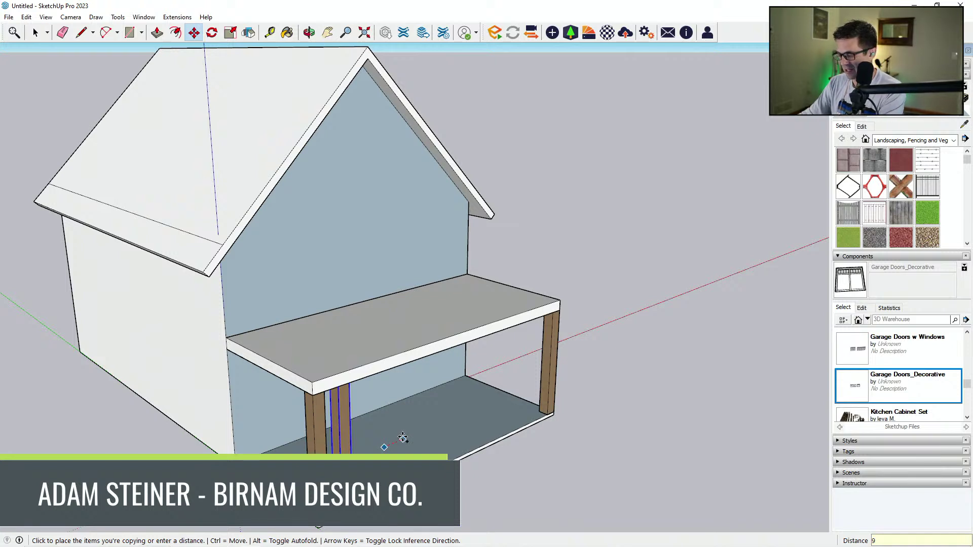
key(Return)
Copy the intermediate post once more by the same bay spacing so four posts stand evenly along the porch.
key(m)
key(ctrl)
click(316, 522)
click(409, 478)
middle_drag(506, 411, 332, 409)
key(space)
middle_drag(546, 402, 616, 411)
middle_drag(535, 384, 540, 388)
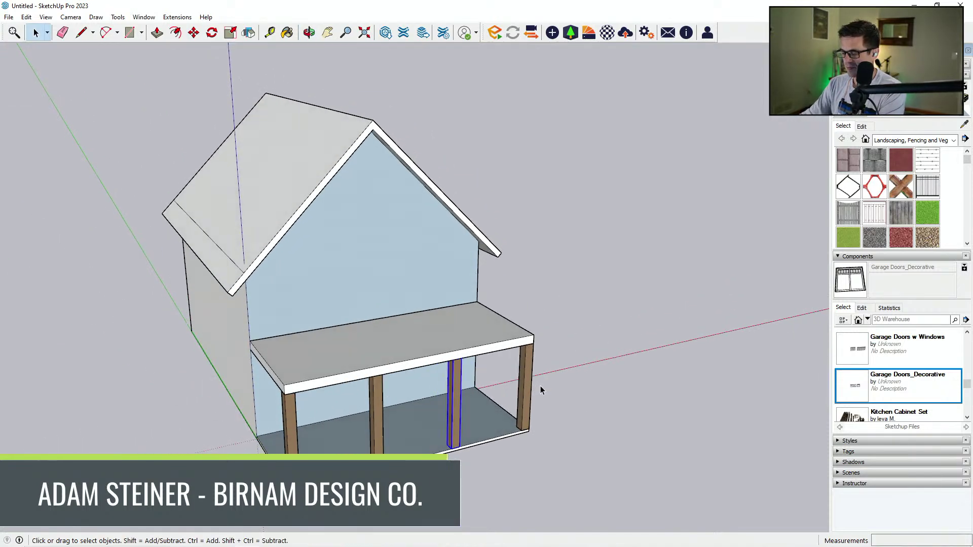
Draw a 6" square railing post footprint on the deck's front corner above the garage-side porch post.
key(l)
scroll(537, 365, up, 3)
middle_drag(537, 327, 524, 346)
scroll(525, 346, up, 2)
click(537, 353)
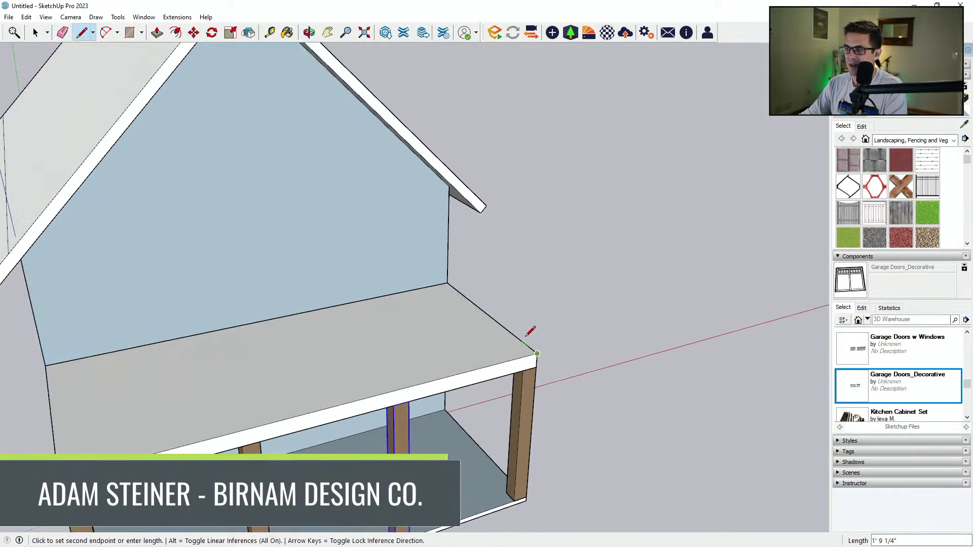
text(6)
key(Return)
click(533, 349)
scroll(534, 349, up, 2)
scroll(538, 350, up, 1)
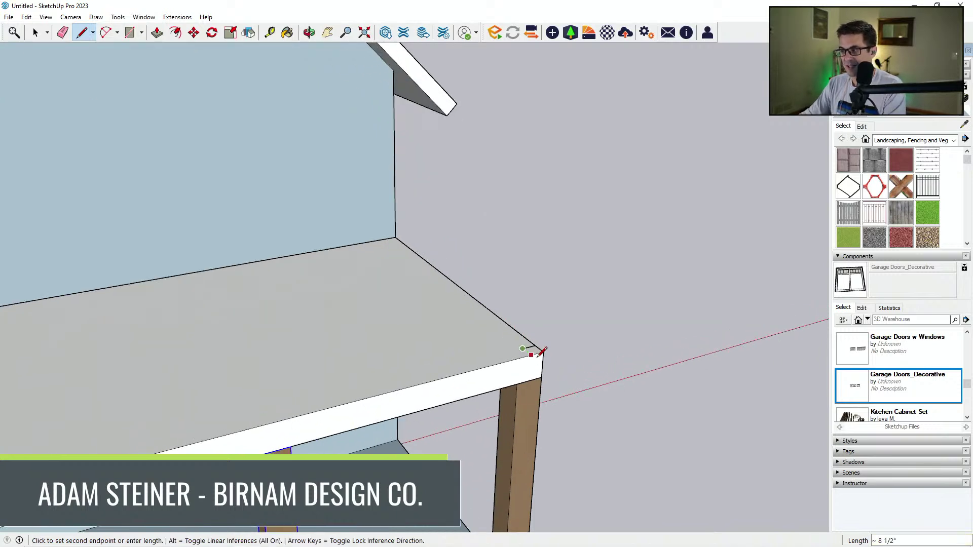
click(531, 354)
Push/Pull the 6" square upward to form a railing post on the deck corner.
key(p)
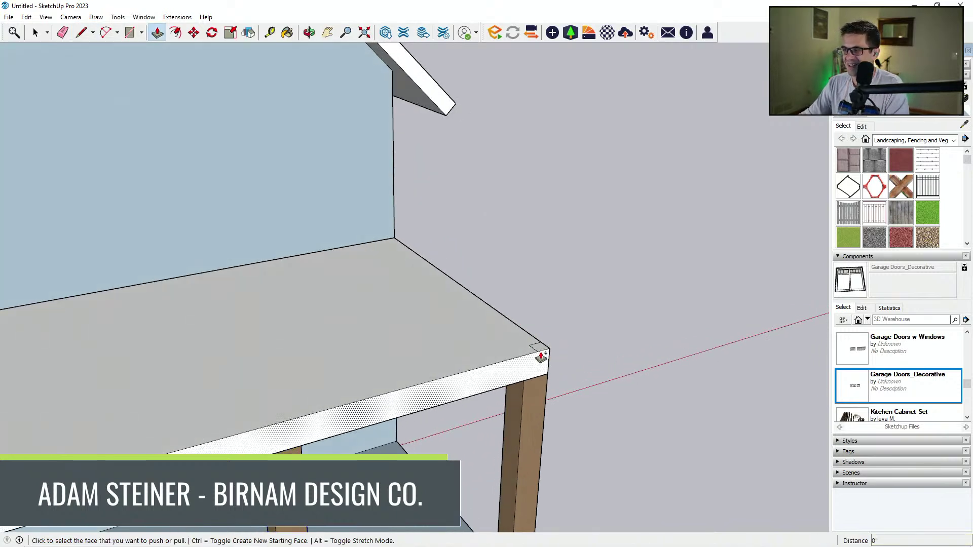
click(541, 351)
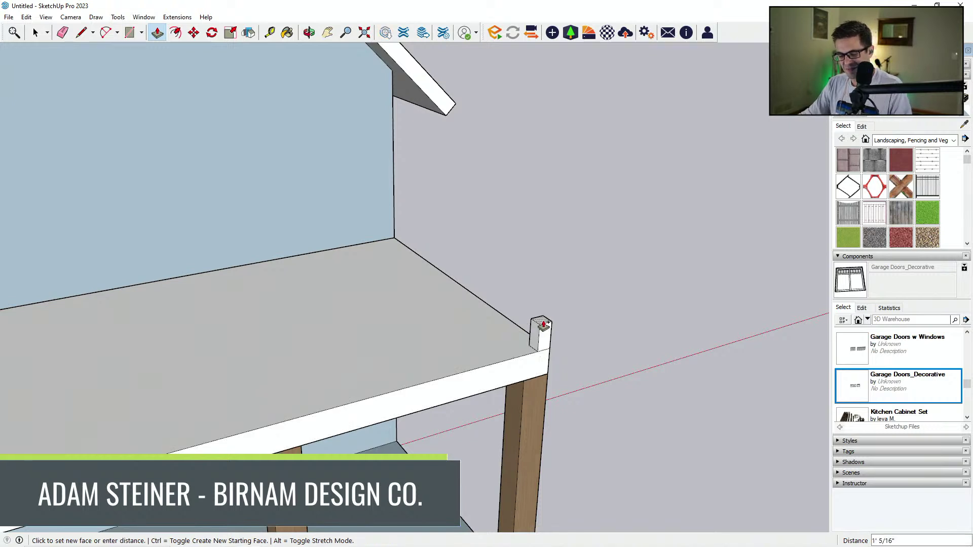
key(Return)
key(space)
middle_drag(543, 332, 568, 288)
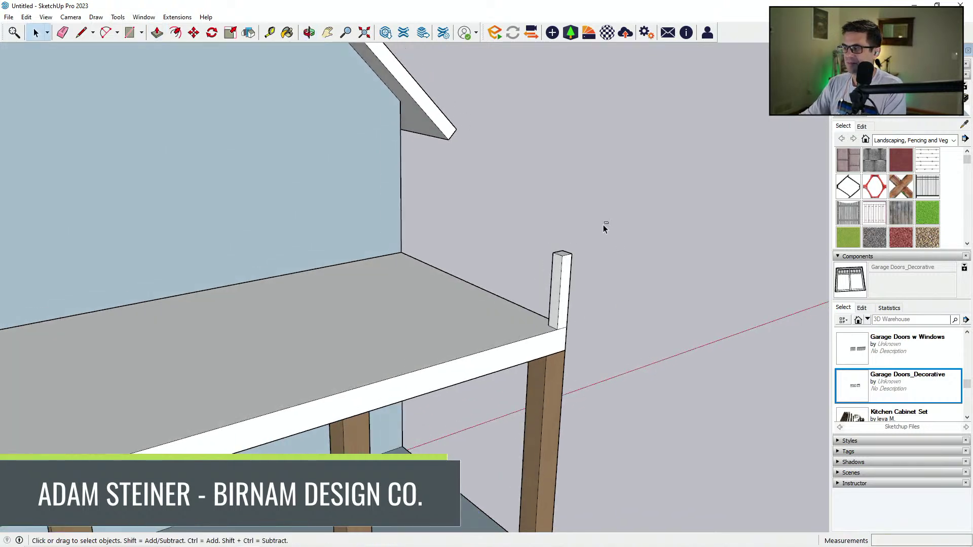
Select the whole railing post and make it a group.
drag(552, 274, 552, 273)
right_click(561, 264)
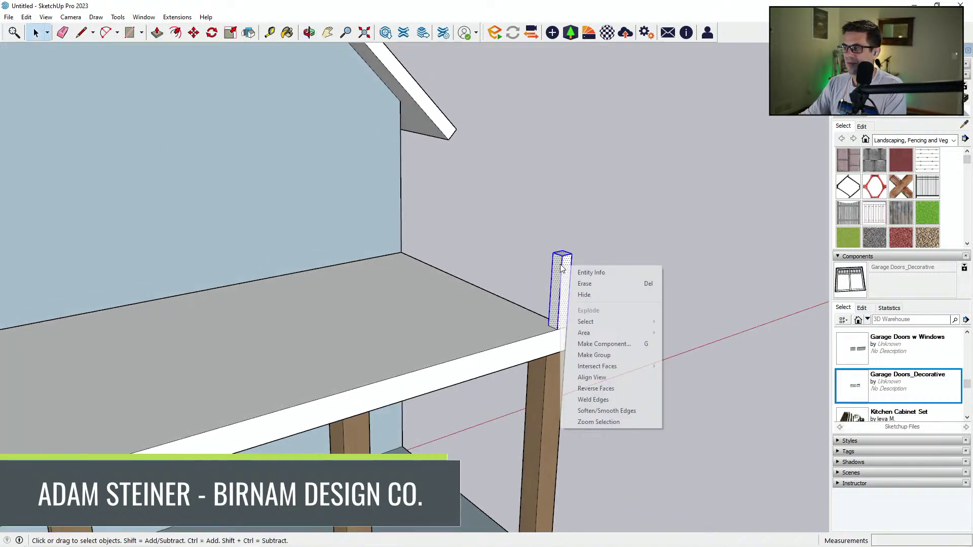
click(616, 354)
middle_drag(591, 326, 565, 301)
Paint the railing post with the same wood material as the porch posts.
scroll(563, 322, down, 2)
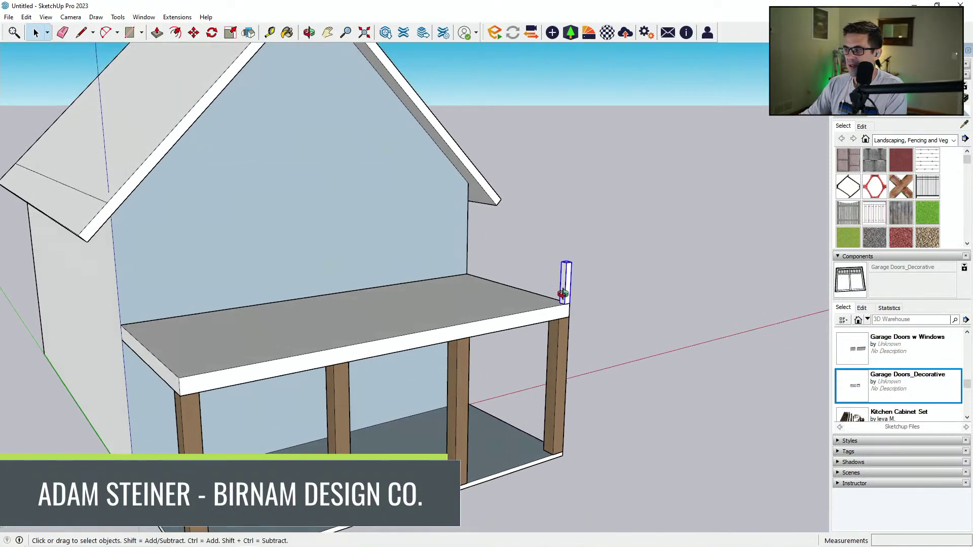
scroll(572, 289, up, 2)
key(b)
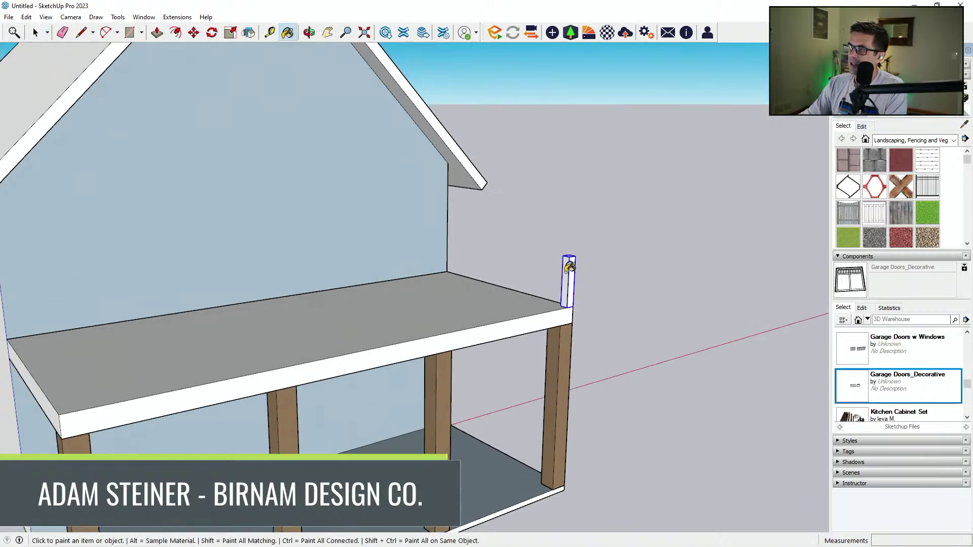
scroll(591, 299, down, 5)
middle_drag(532, 294, 453, 284)
middle_drag(130, 220, 178, 246)
Repaint the railing post with the very dark green-black colour from the materials already in the model.
key(space)
key(e)
middle_drag(250, 240, 532, 339)
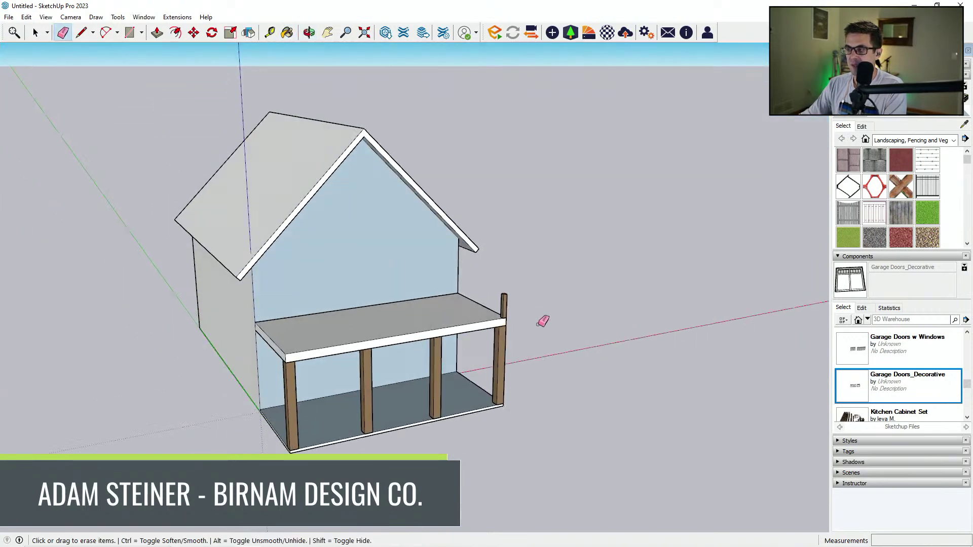
scroll(531, 315, up, 3)
scroll(530, 315, up, 3)
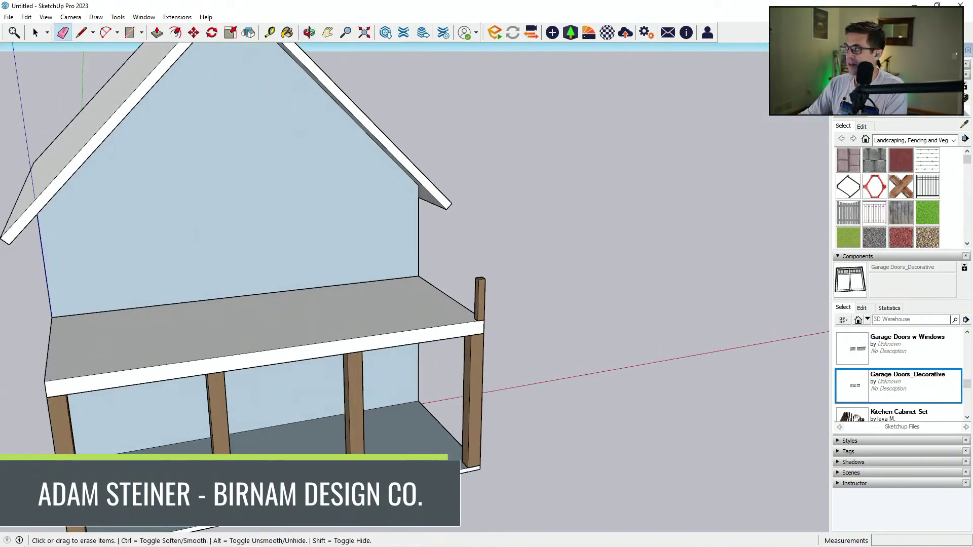
click(954, 141)
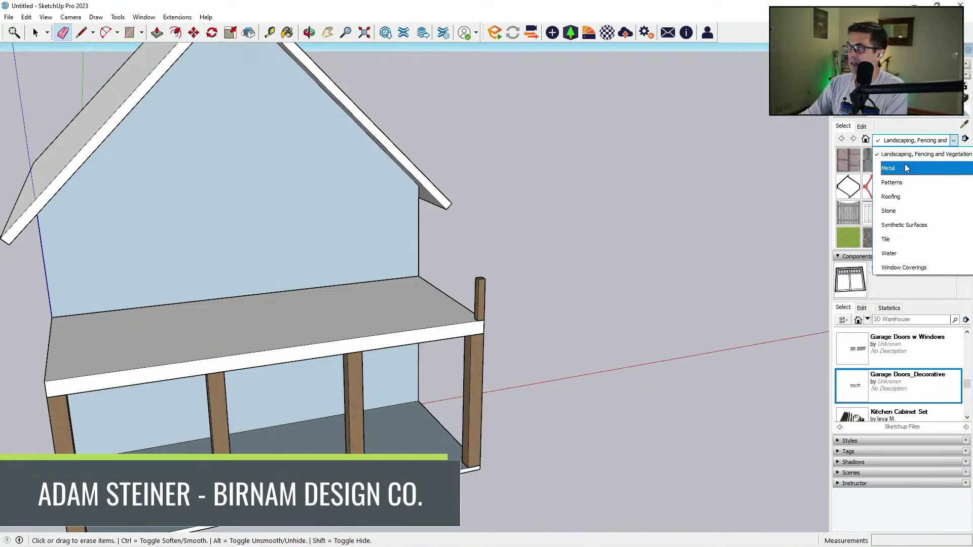
click(895, 171)
click(913, 140)
scroll(897, 171, up, 3)
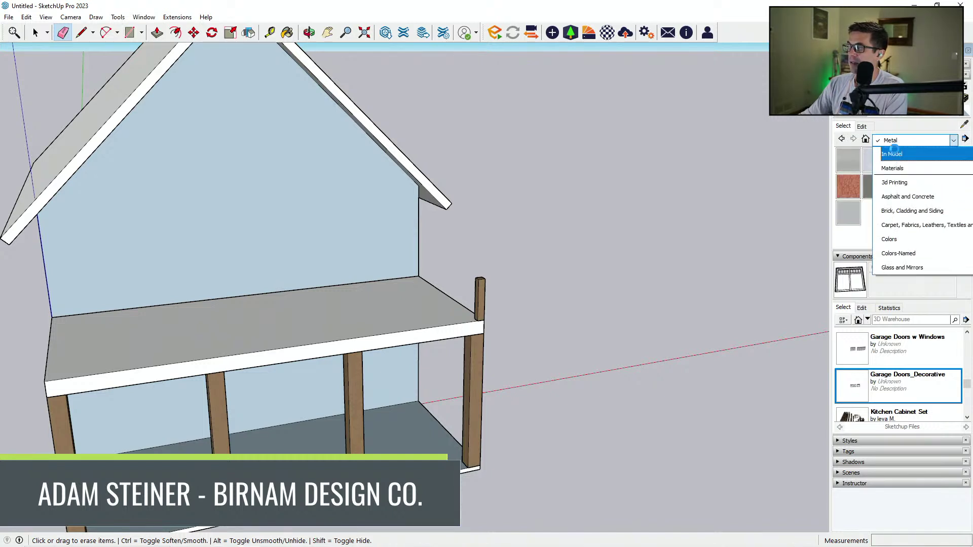
click(893, 154)
scroll(484, 287, up, 2)
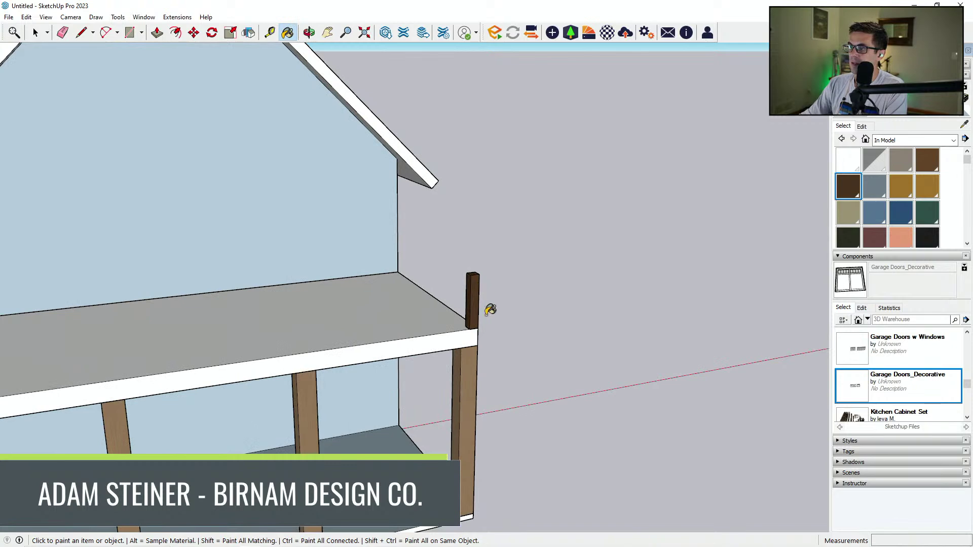
middle_drag(488, 302, 802, 218)
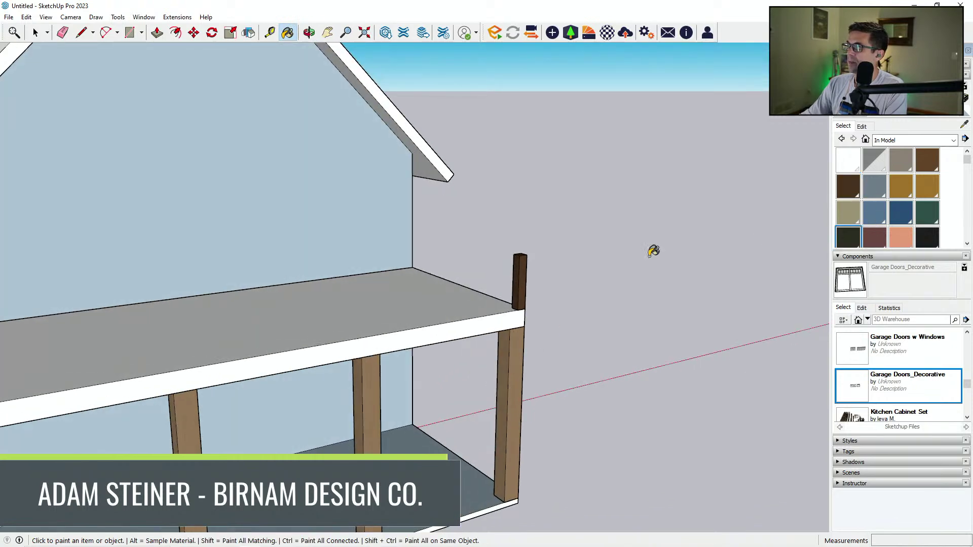
scroll(552, 309, down, 2)
middle_drag(552, 308, 556, 332)
Copy the railing post 27' 6" along the deck's front edge to the opposite front corner.
key(m)
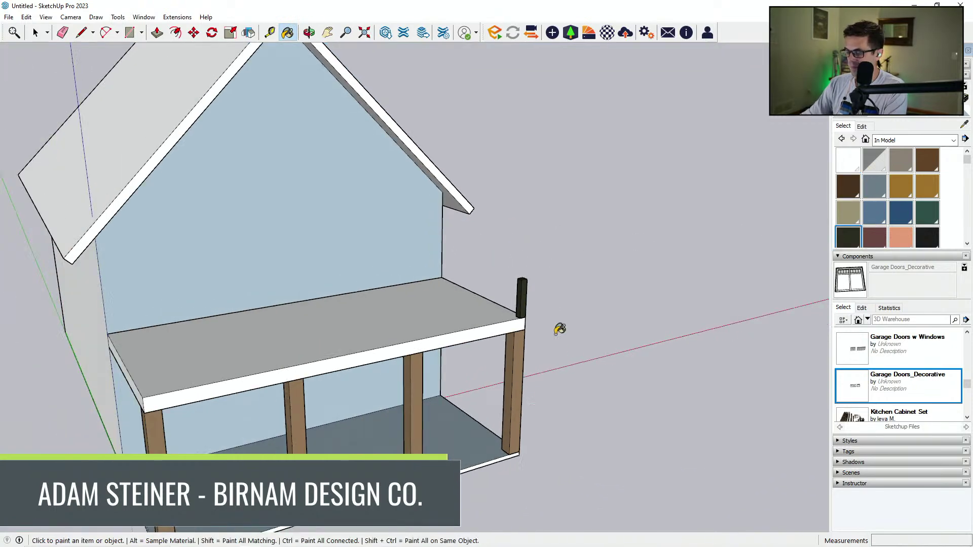
middle_drag(529, 300, 528, 355)
click(519, 344)
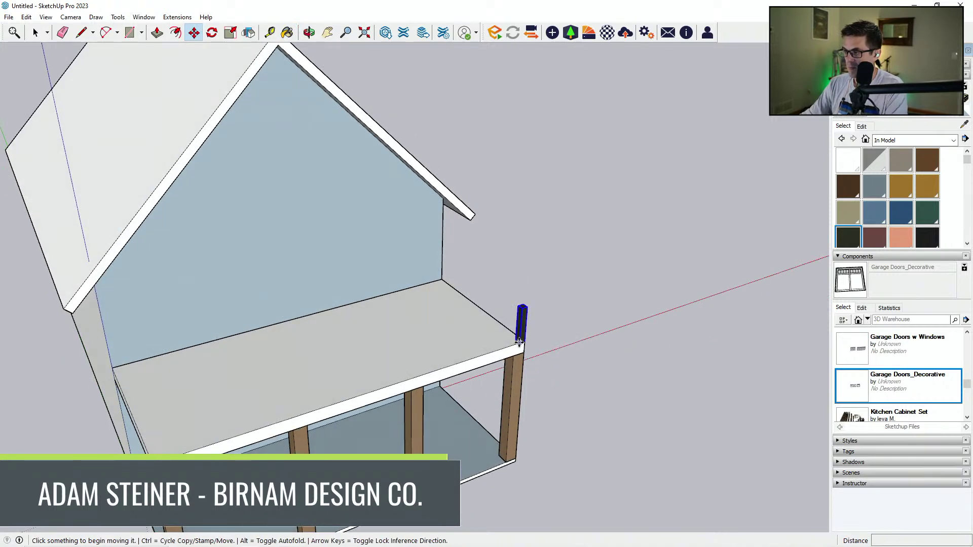
click(151, 426)
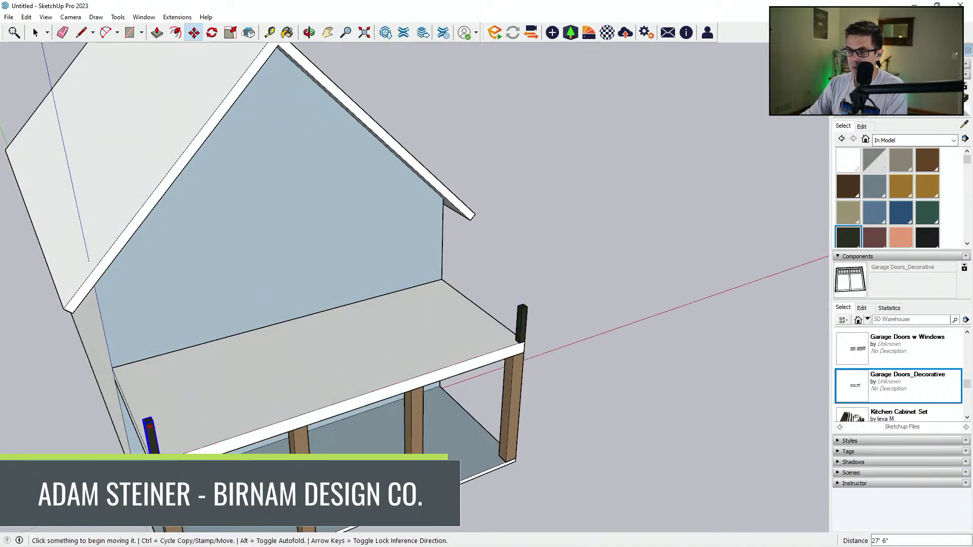
Copy the new corner post to the middle of the deck's front edge.
key(ctrl)
scroll(162, 458, up, 2)
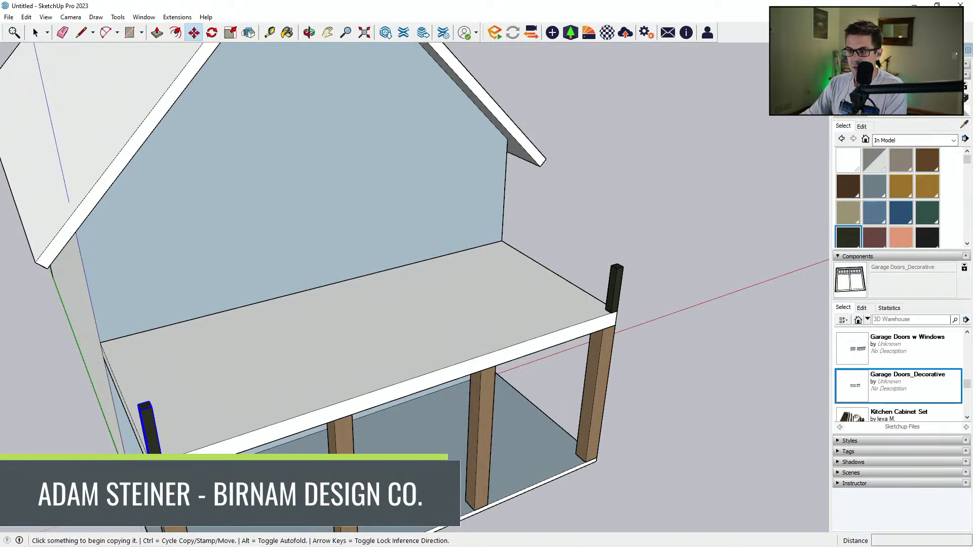
scroll(161, 477, up, 2)
click(158, 455)
scroll(449, 374, down, 3)
click(491, 349)
Draw a guide line from the top of the middle front post to the top of the original corner post.
middle_drag(493, 345, 509, 329)
key(space)
key(m)
key(l)
key(k)
key(shift+h)
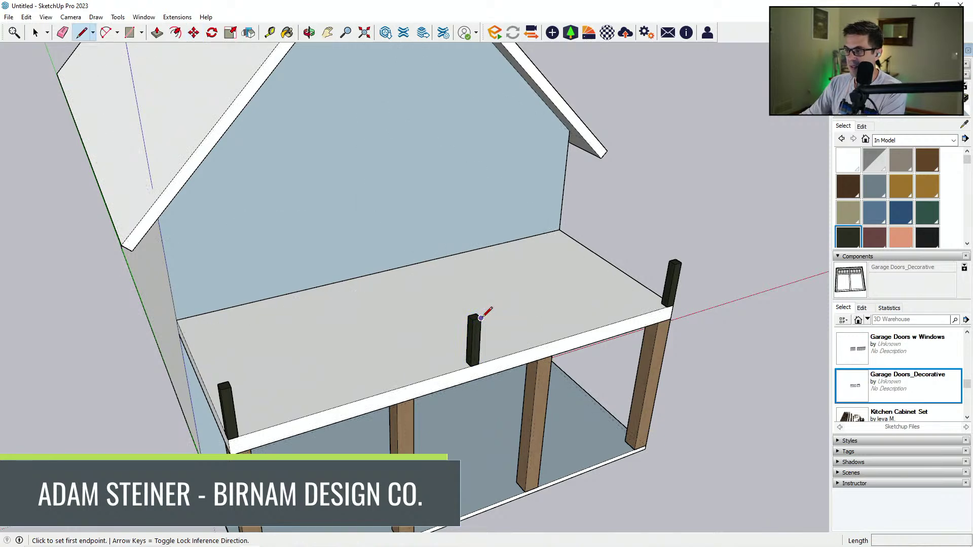
click(481, 318)
click(675, 264)
Copy the middle railing post to the guide line's midpoint and erase the guide line.
key(m)
key(space)
key(m)
key(ctrl)
scroll(476, 329, up, 5)
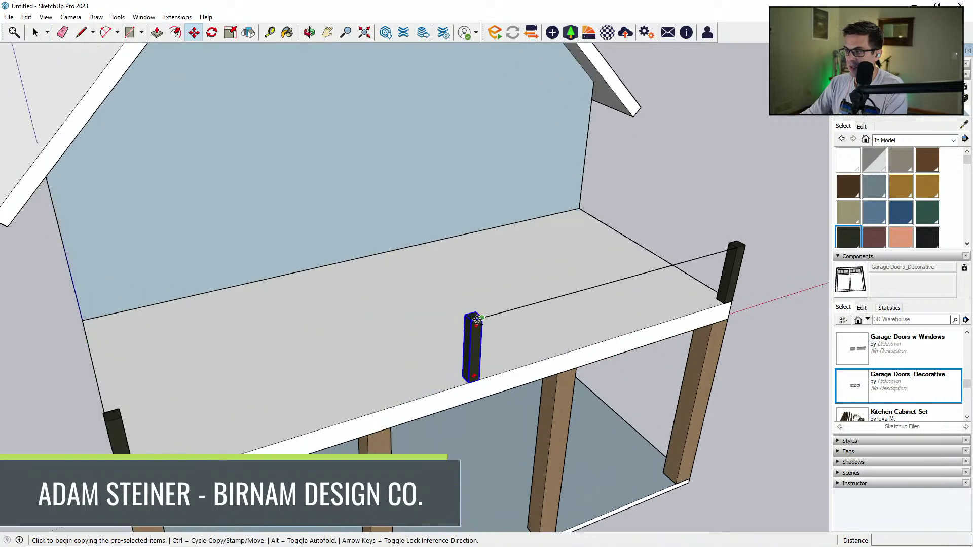
click(477, 318)
scroll(603, 279, down, 5)
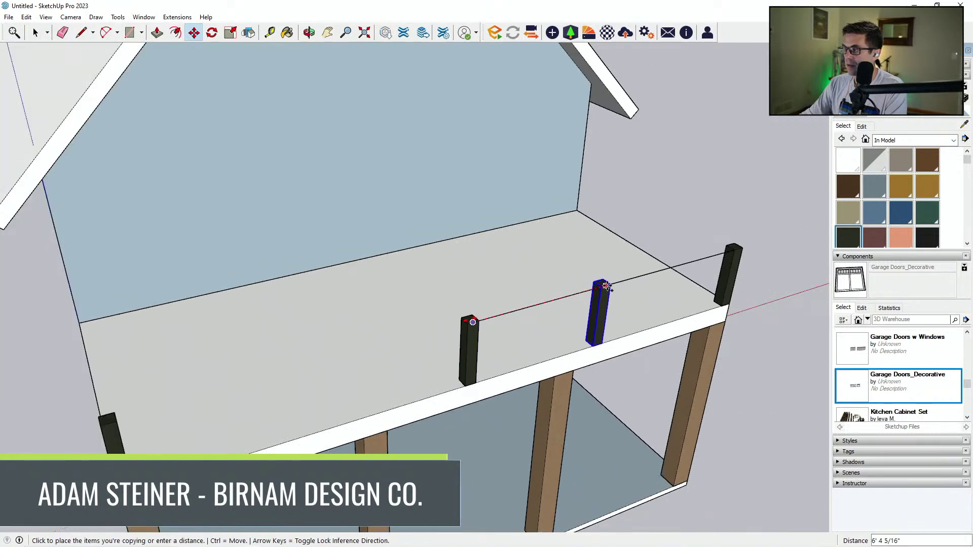
middle_drag(548, 323, 545, 343)
Copy the middle railing post the same spacing toward the opposite corner, filling the other half of the front edge.
key(m)
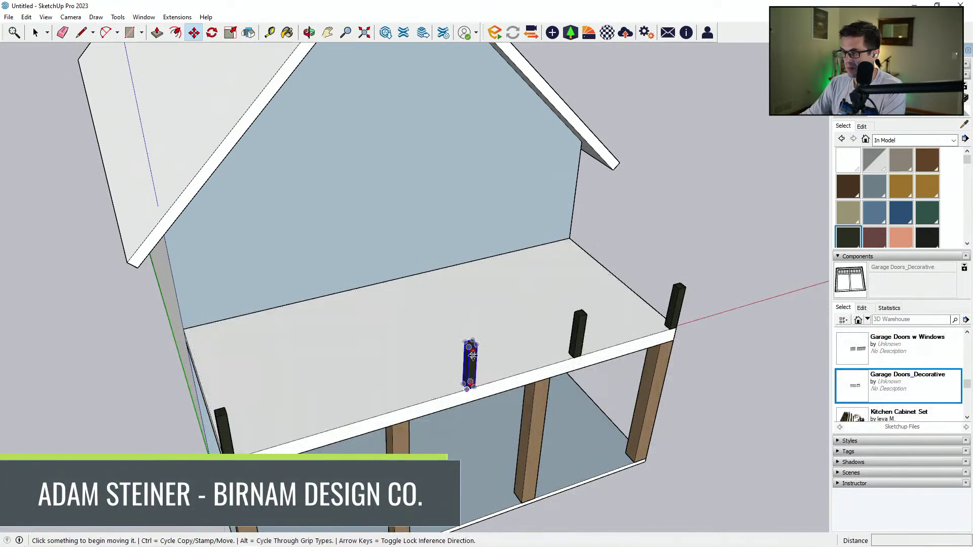
key(space)
click(475, 359)
key(m)
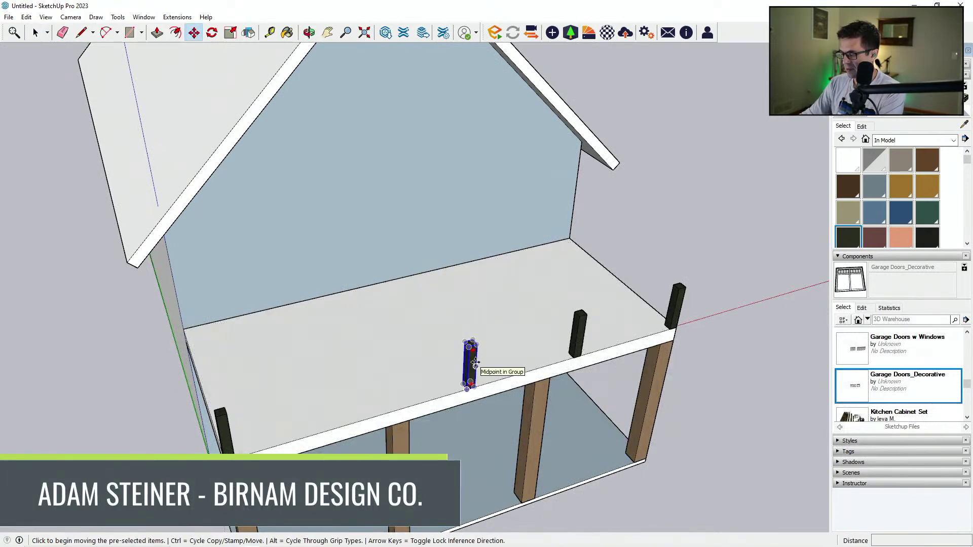
key(ctrl)
click(586, 315)
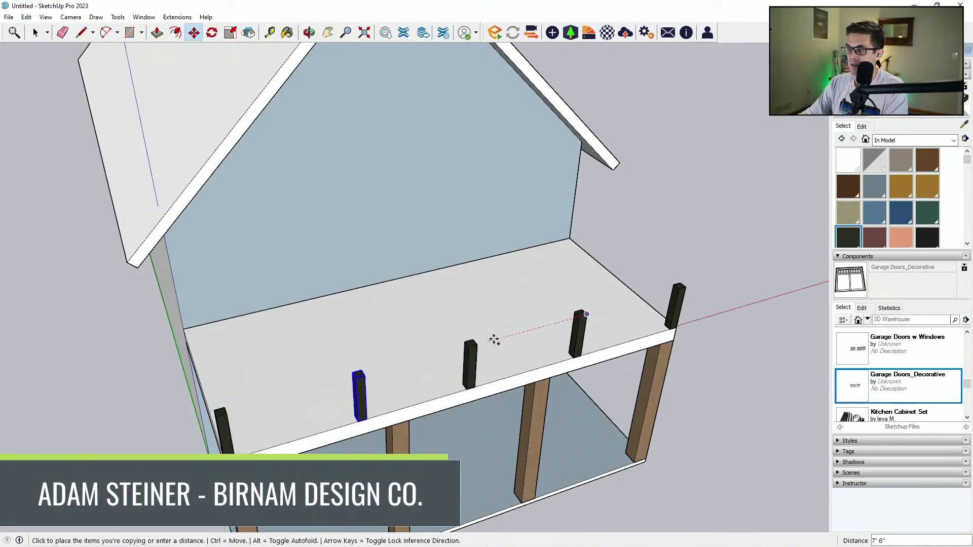
click(477, 344)
Draw a guide line from the top of the second corner post straight back to the house wall.
middle_drag(350, 351, 484, 409)
key(l)
scroll(432, 399, up, 2)
middle_drag(442, 441, 480, 409)
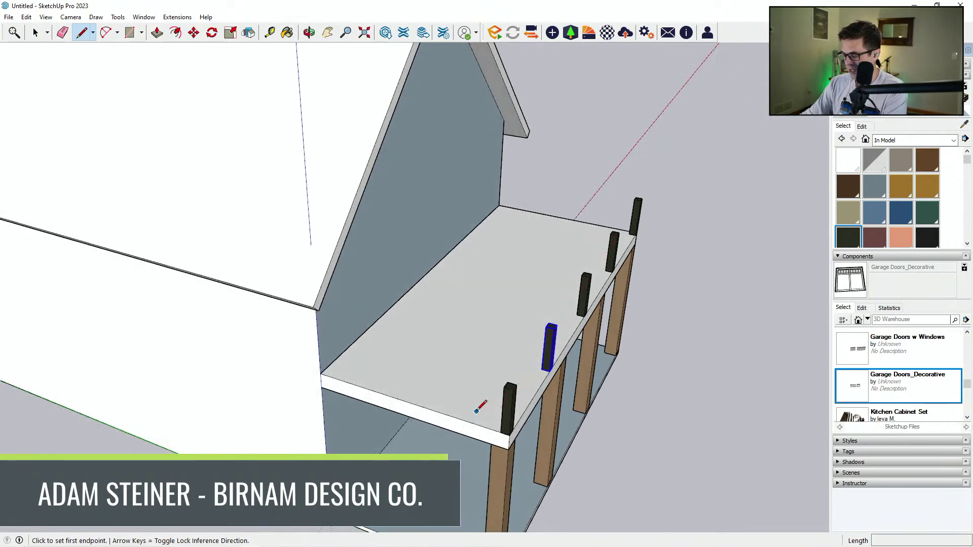
click(505, 387)
Copy the corner post 6' along the guide line toward the house and erase the guide line.
key(space)
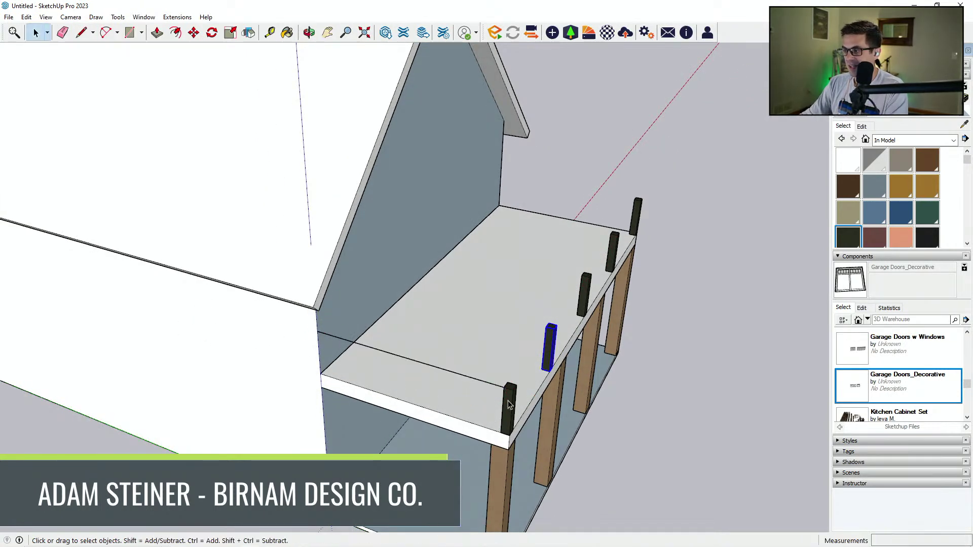
click(509, 405)
key(m)
scroll(509, 395, up, 1)
scroll(509, 394, up, 2)
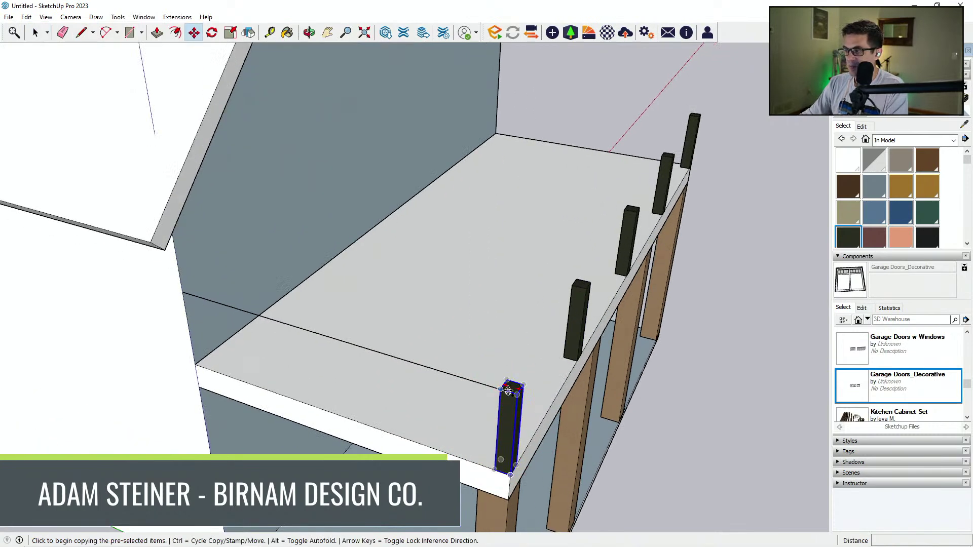
click(512, 384)
scroll(250, 329, down, 2)
key(Escape)
key(ctrl)
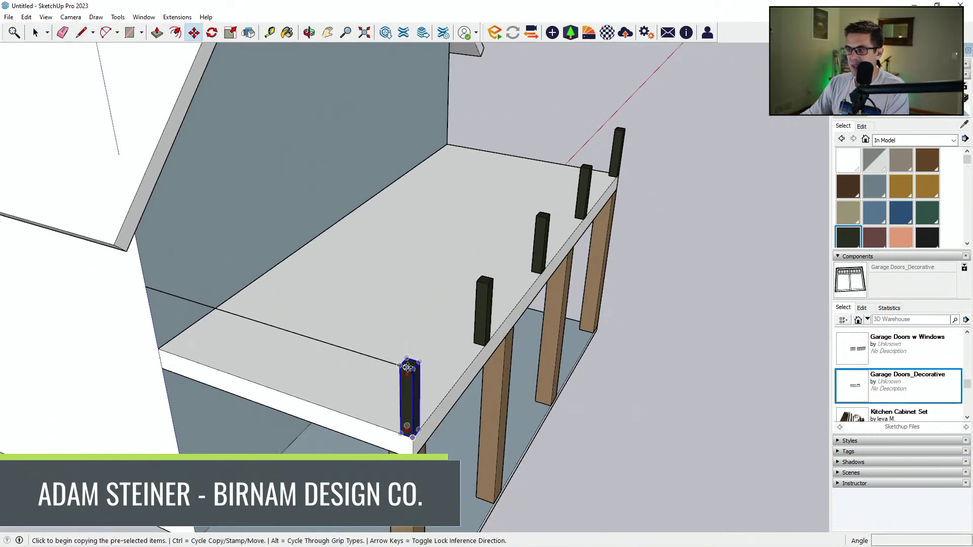
scroll(422, 375, up, 2)
click(400, 363)
scroll(165, 303, down, 3)
click(178, 298)
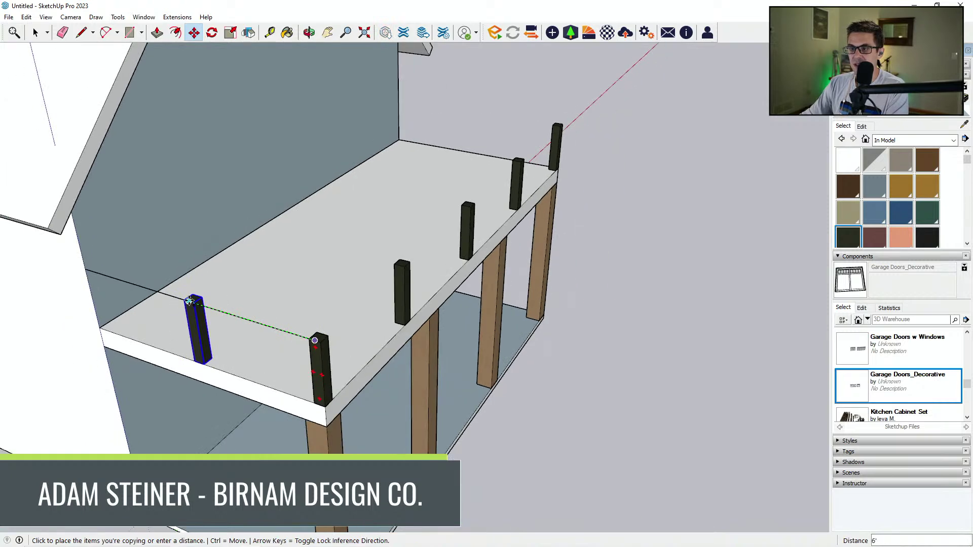
key(e)
Copy the side railing post straight across the deck to the opposite side edge.
mouse_move(224, 310)
middle_down()
mouse_move(248, 341)
mouse_move(348, 370)
mouse_move(293, 377)
middle_up()
key(l)
key(m)
scroll(281, 391, up, 1)
key(ctrl)
click(278, 390)
scroll(439, 172, down, 1)
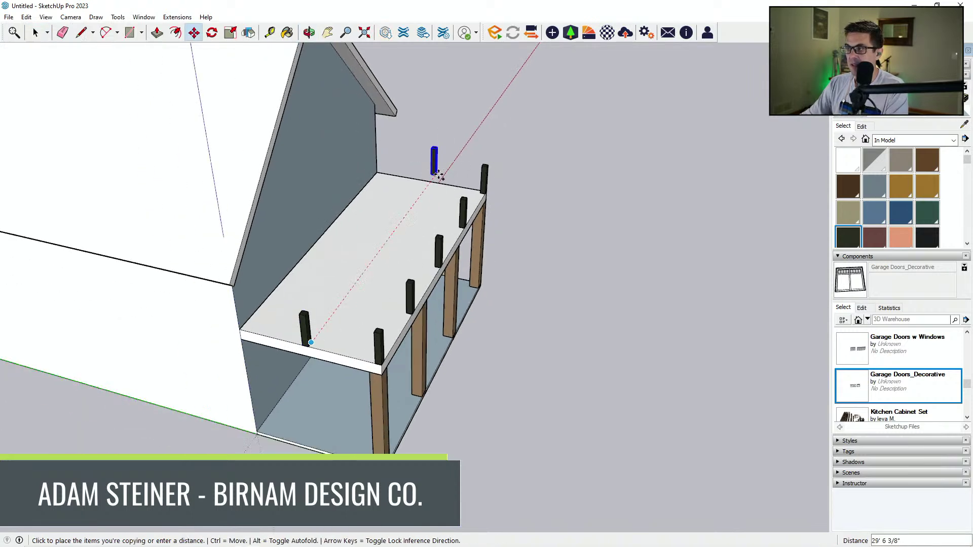
click(430, 183)
middle_drag(431, 184, 335, 222)
scroll(334, 221, down, 2)
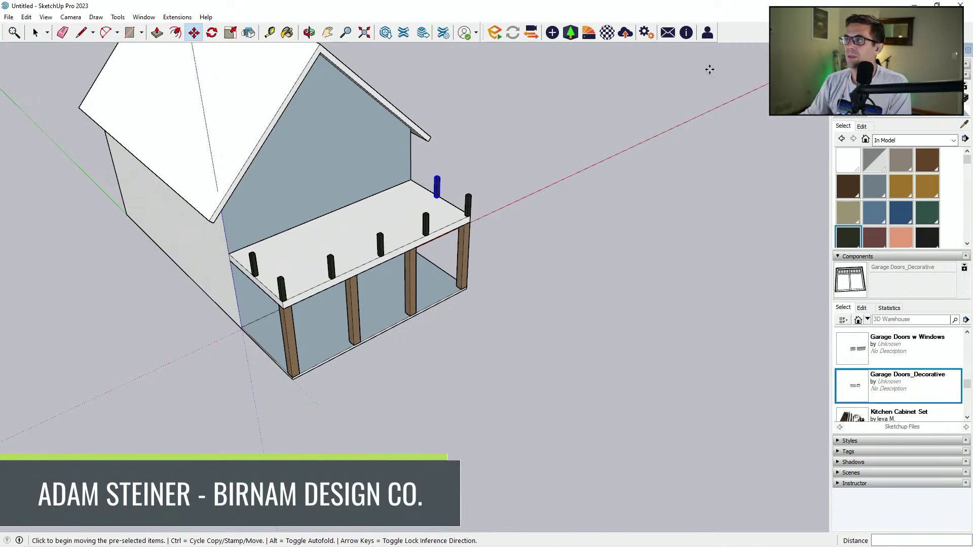
Draw a small upright rectangular rail profile 4" wide in the empty space beside the porch.
middle_drag(525, 255, 469, 318)
key(l)
scroll(515, 204, up, 3)
click(514, 239)
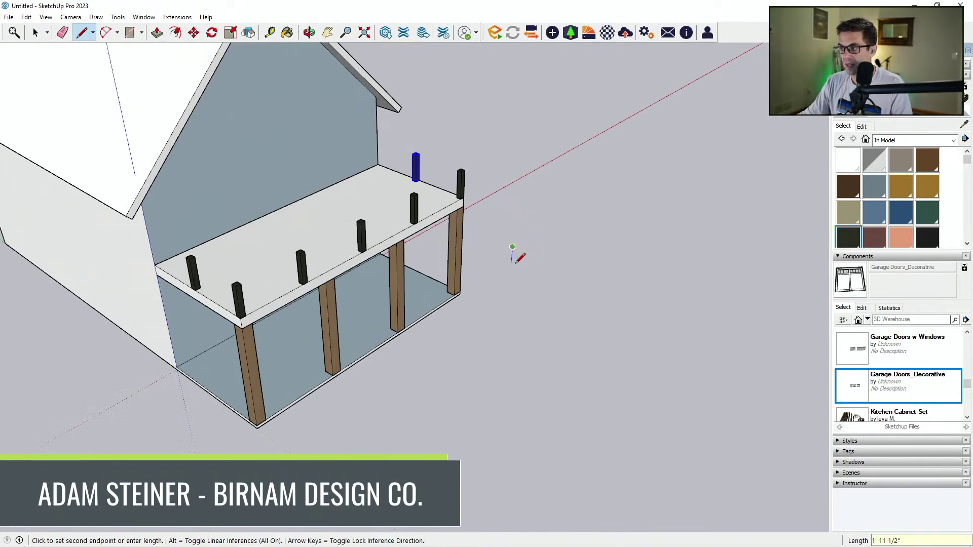
scroll(507, 251, up, 1)
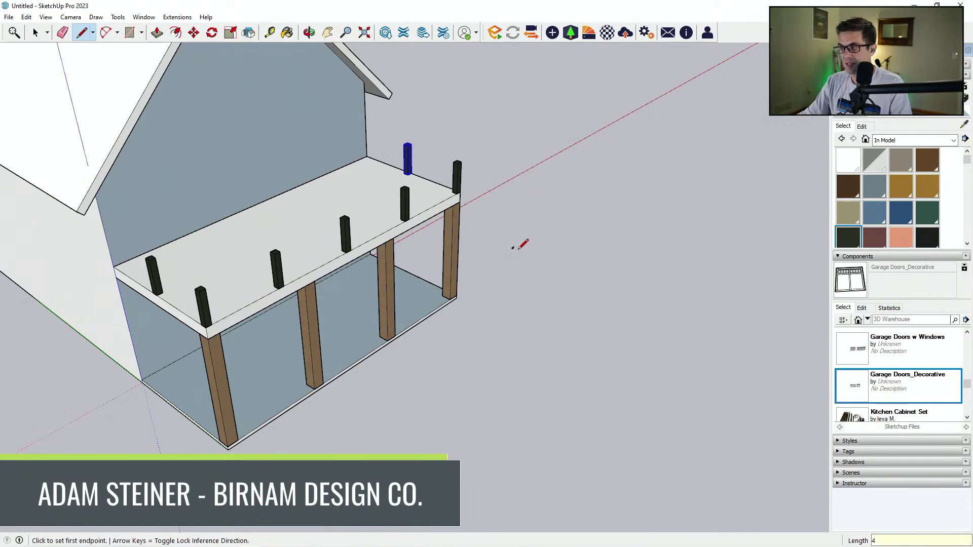
scroll(514, 246, up, 6)
Make the small rail profile a group and paint it with the railing posts' dark colour.
key(space)
drag(485, 260, 577, 149)
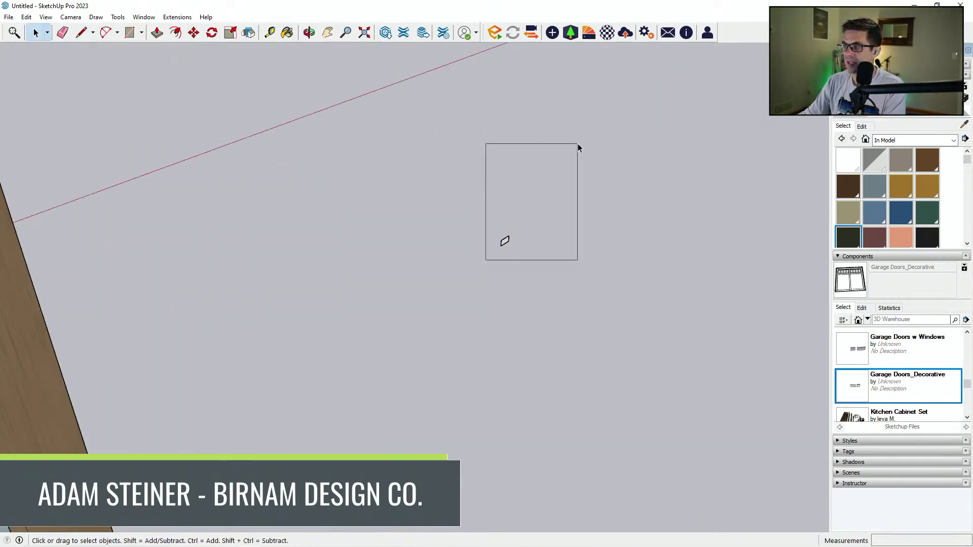
scroll(504, 242, up, 1)
right_click(504, 242)
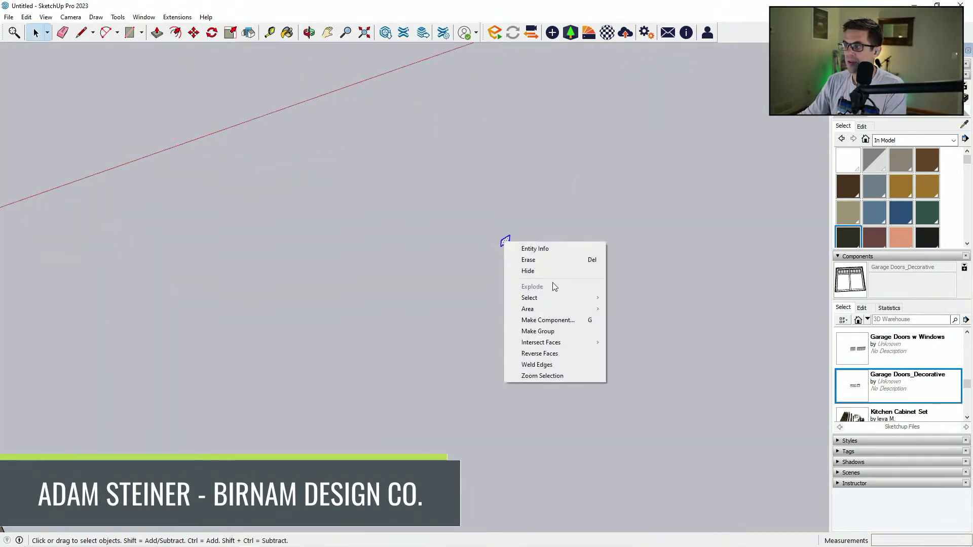
click(559, 331)
key(b)
scroll(512, 238, down, 3)
Move the rail profile group onto the top of the original corner post, aligned to the post's corner.
key(m)
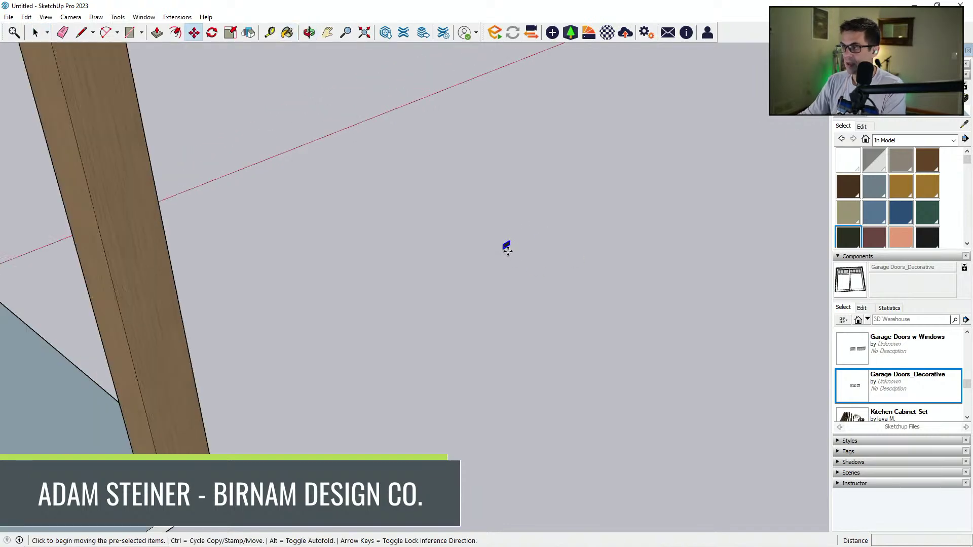
click(504, 246)
scroll(419, 298, down, 5)
scroll(427, 282, up, 4)
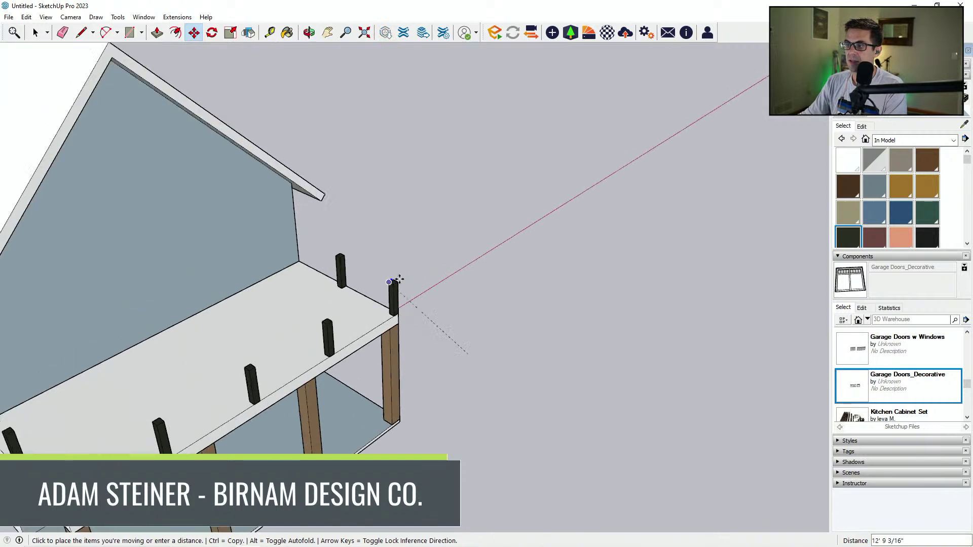
scroll(401, 281, up, 3)
click(386, 280)
scroll(382, 284, up, 4)
key(space)
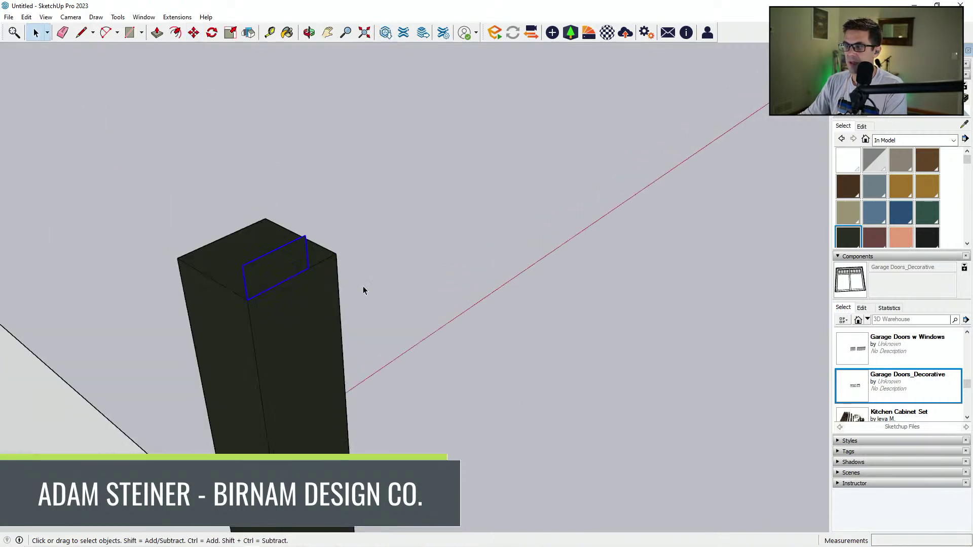
double_click(295, 258)
scroll(317, 281, down, 1)
scroll(319, 280, up, 3)
scroll(319, 278, down, 2)
click(517, 270)
scroll(443, 310, down, 5)
middle_drag(431, 313, 409, 315)
scroll(404, 294, up, 1)
click(405, 294)
key(m)
scroll(414, 297, up, 1)
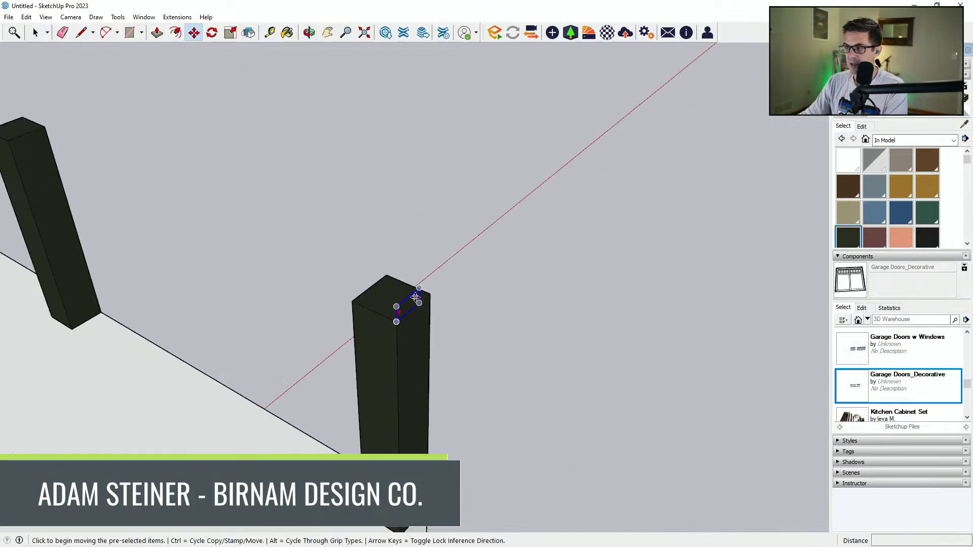
click(411, 299)
click(433, 293)
Widen the rail profile to the post's full width by moving its short side edge 2" outward inside the group.
key(space)
middle_drag(413, 304, 381, 325)
double_click(376, 302)
key(m)
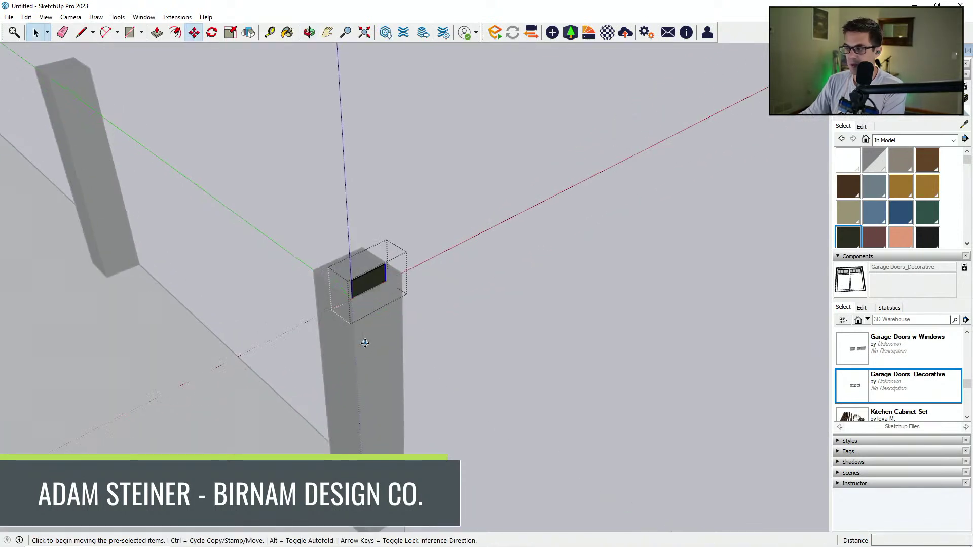
click(381, 324)
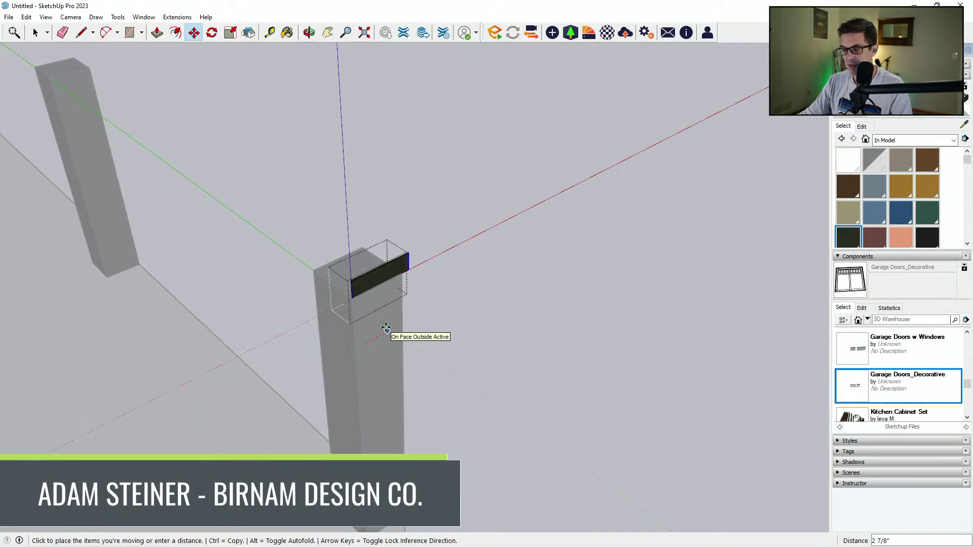
text(2)
key(Return)
key(space)
click(444, 294)
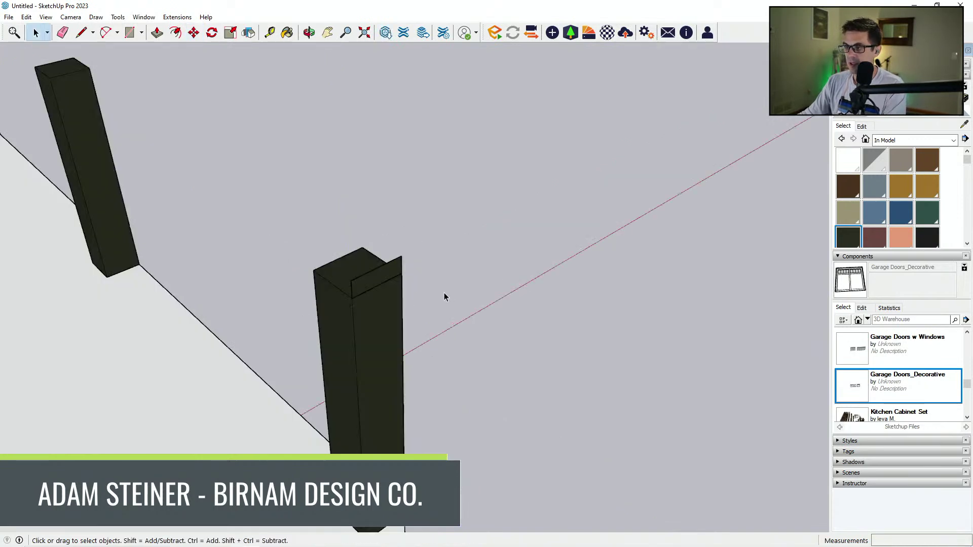
Extrude the rail profile 12' along the deck's side edge, from the corner post back to the house wall.
scroll(444, 294, down, 2)
double_click(401, 276)
key(p)
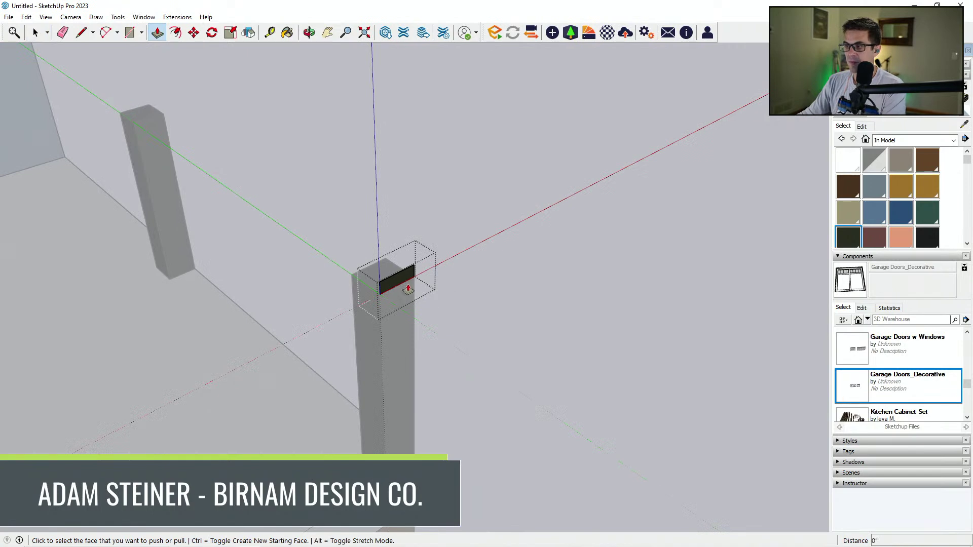
click(401, 280)
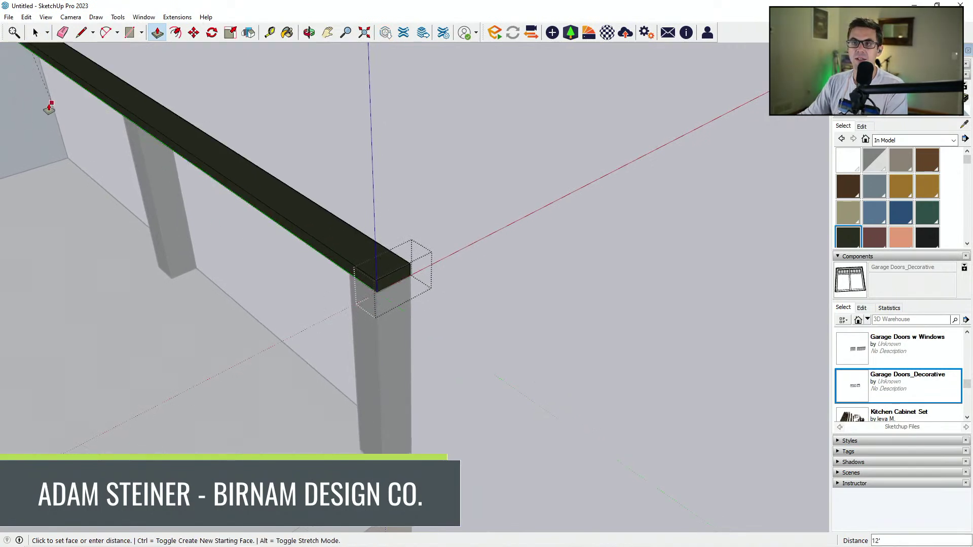
click(50, 110)
scroll(489, 326, down, 1)
Copy the side top rail outward along its own length, about 6' 7" past the corner post.
key(space)
click(488, 324)
scroll(452, 287, down, 1)
key(m)
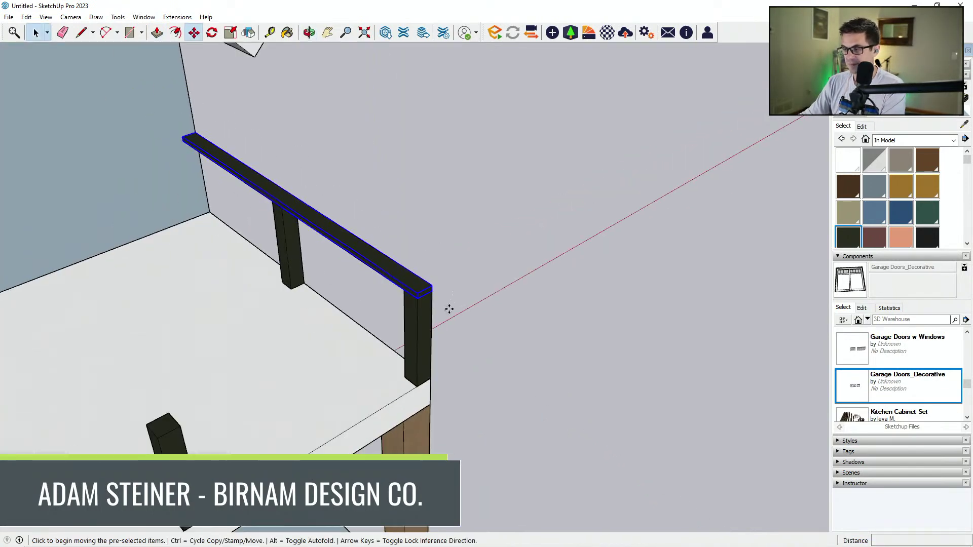
key(ctrl)
click(451, 307)
click(547, 372)
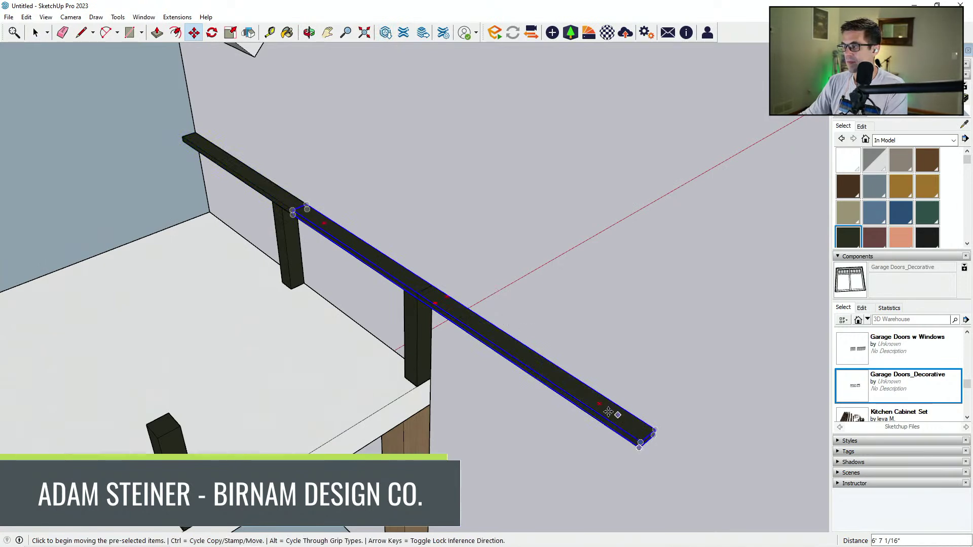
Rotate the copied rail a quarter turn and place its end on the corner post, running along the deck's front edge.
click(602, 405)
click(446, 299)
click(607, 209)
click(602, 221)
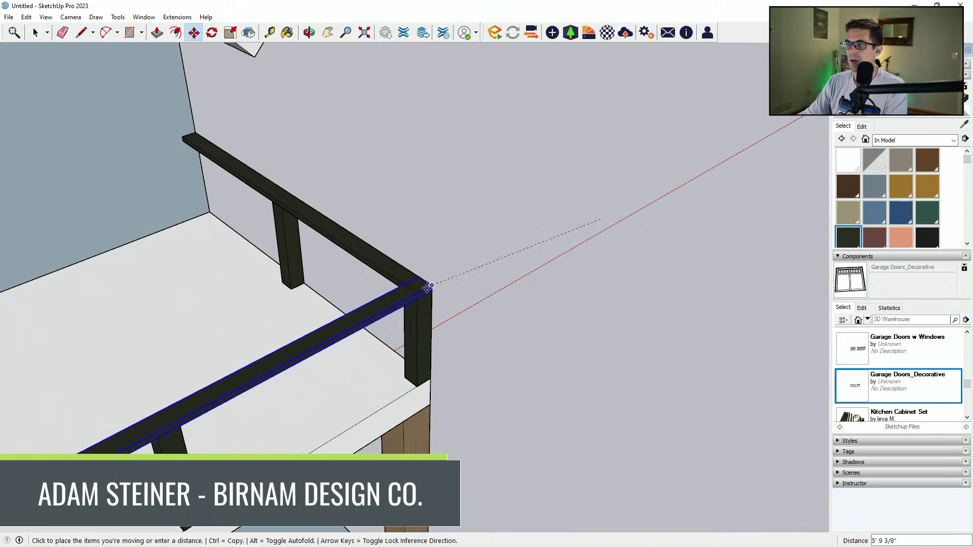
click(432, 287)
Stretch the front rail inside its group by moving its free end face to the opposite corner post.
scroll(638, 228, down, 3)
key(space)
middle_drag(419, 334, 425, 326)
double_click(424, 325)
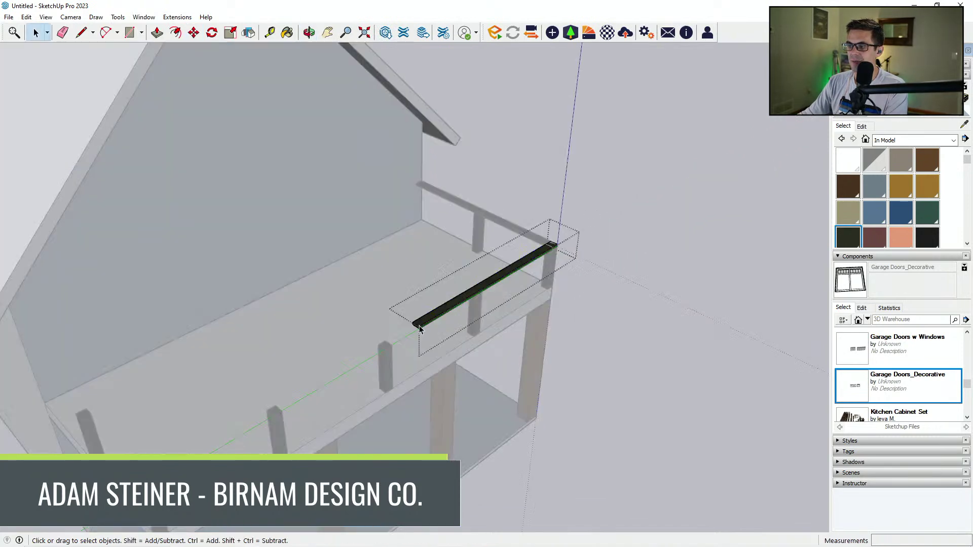
scroll(455, 293, up, 4)
key(m)
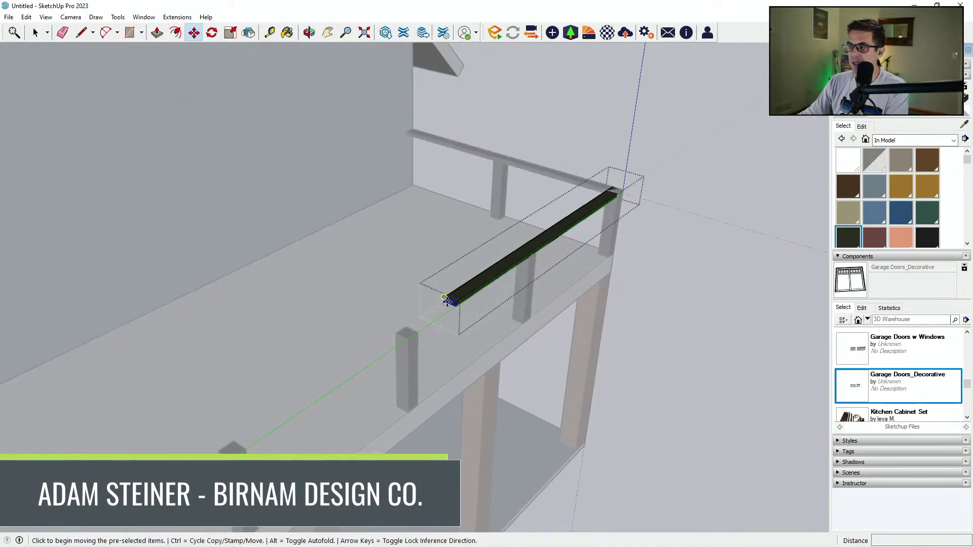
click(445, 303)
scroll(598, 228, down, 5)
scroll(440, 344, up, 2)
click(439, 318)
key(space)
middle_drag(474, 324, 488, 385)
click(489, 405)
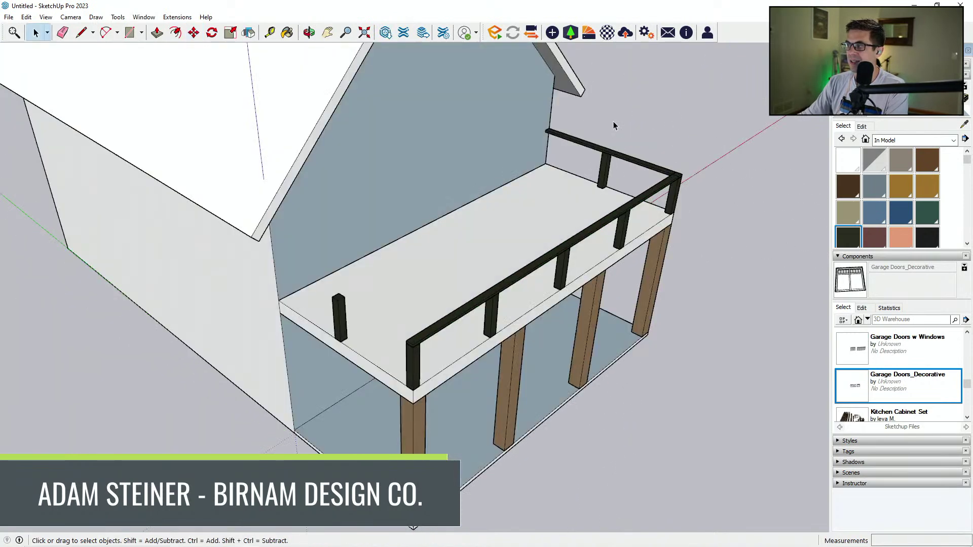
Copy the side top rail to the deck's opposite side, snapped to the outer corner of the front rail.
click(576, 140)
middle_drag(578, 143, 603, 173)
key(m)
click(687, 182)
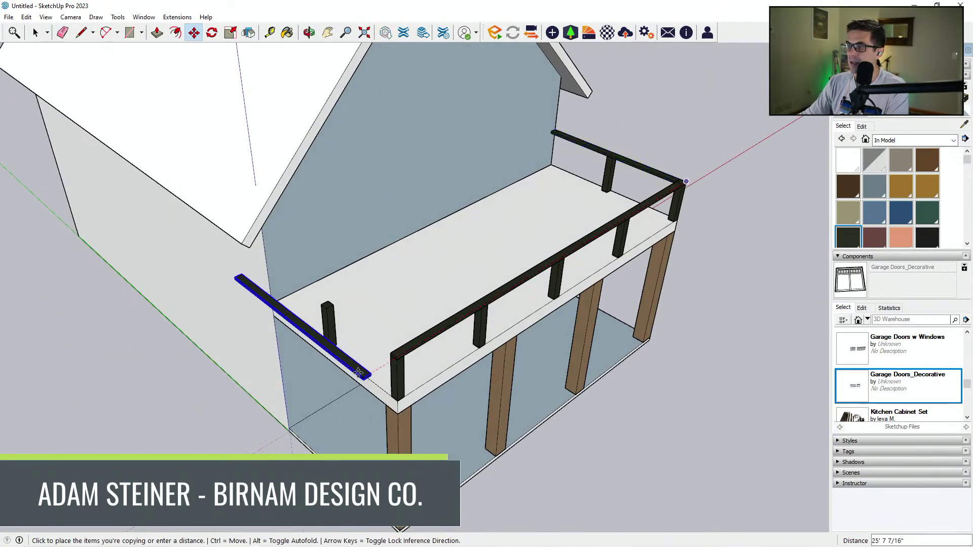
click(404, 354)
scroll(401, 354, up, 6)
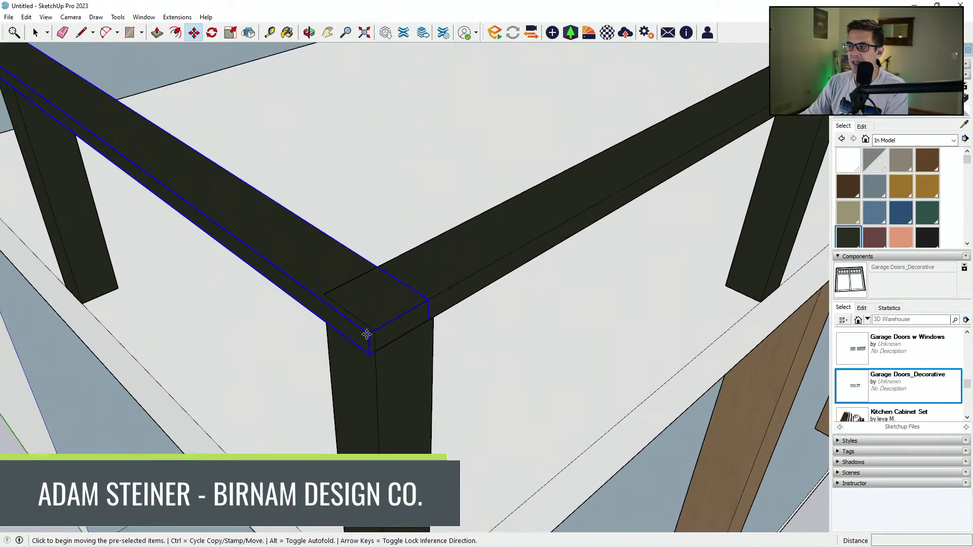
Draw a small upright rectangular slat profile in the empty space beside the porch.
scroll(451, 335, down, 6)
middle_drag(450, 335, 436, 287)
scroll(333, 284, down, 2)
scroll(631, 235, down, 1)
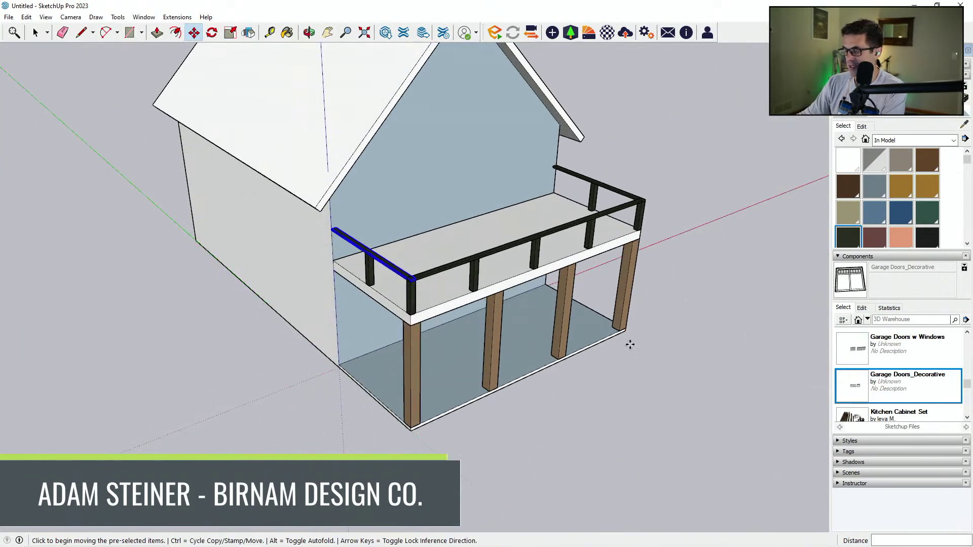
scroll(606, 272, down, 4)
scroll(573, 275, up, 6)
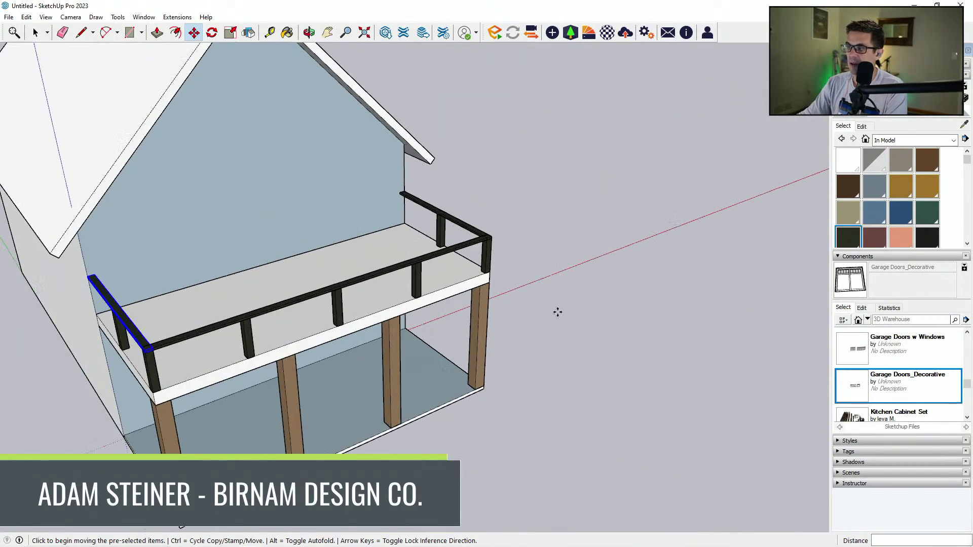
scroll(557, 312, up, 2)
key(l)
scroll(563, 299, up, 2)
click(526, 324)
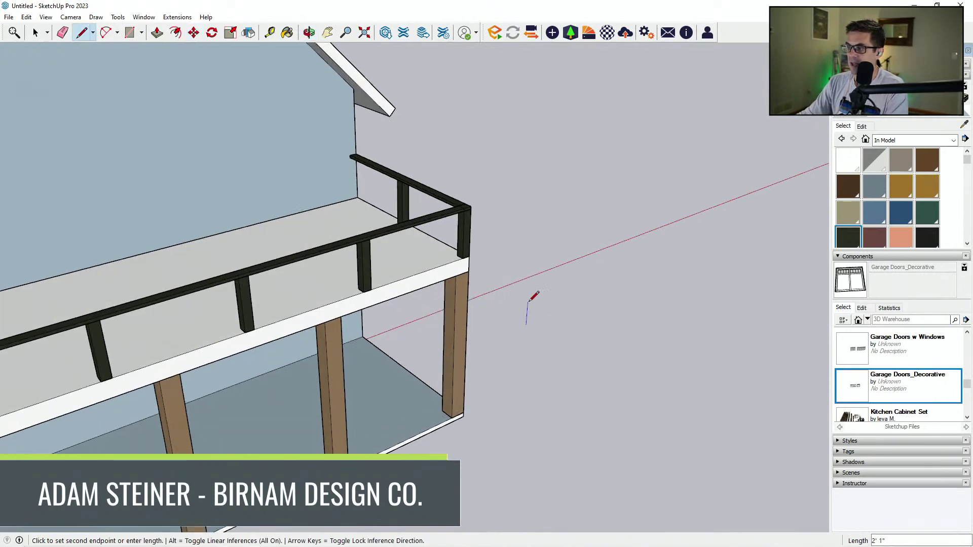
scroll(530, 332, up, 2)
scroll(522, 320, up, 3)
scroll(512, 322, up, 3)
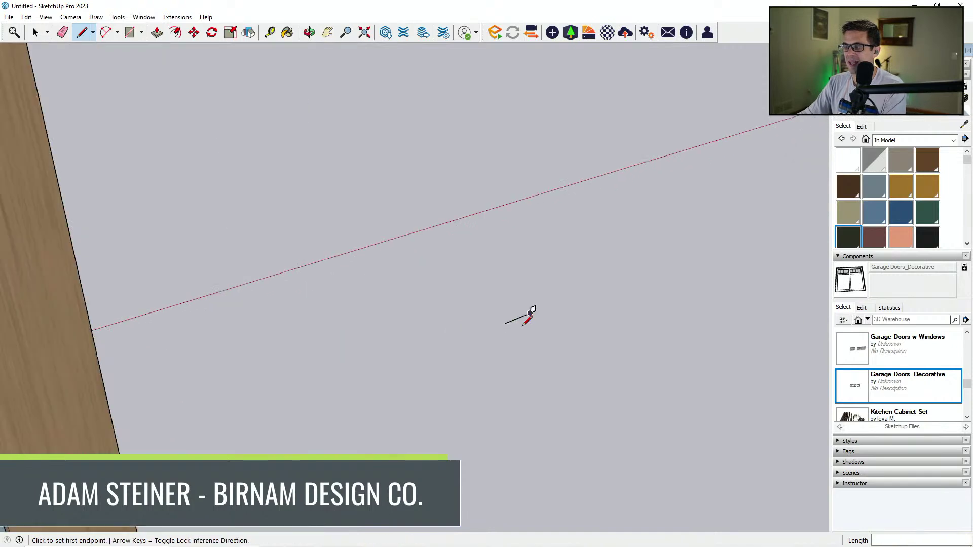
key(e)
key(p)
scroll(534, 334, down, 2)
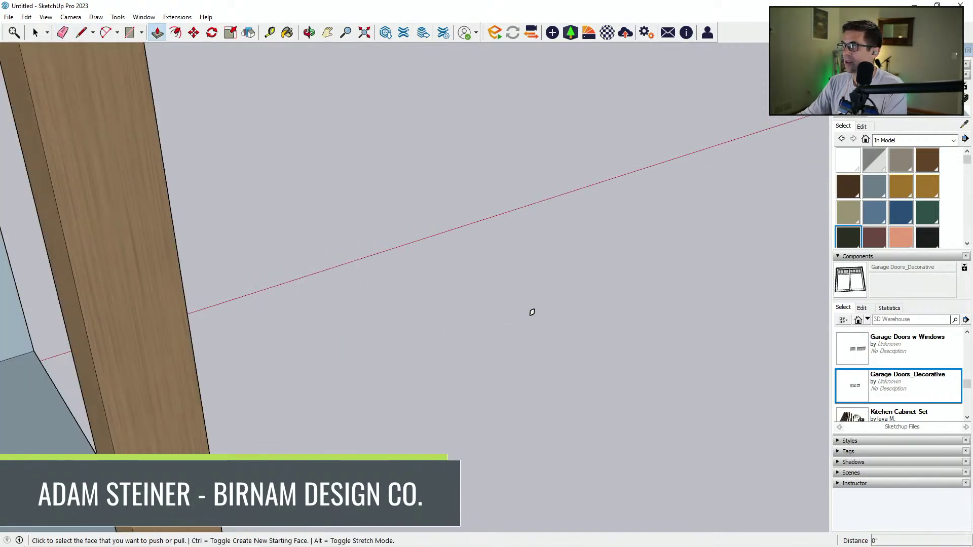
Paint the slat profile with the railing's dark colour and make it a group.
key(b)
scroll(530, 307, up, 3)
key(p)
scroll(530, 330, down, 1)
key(space)
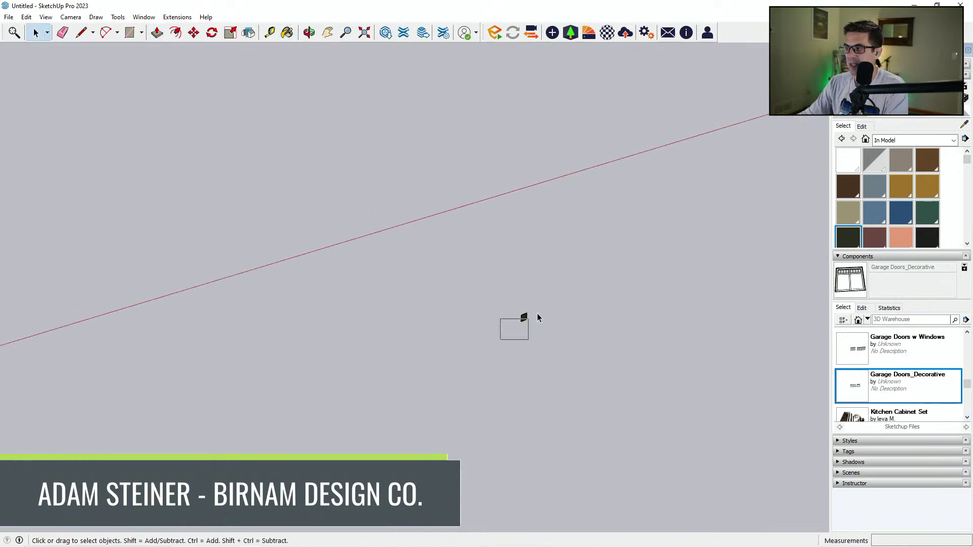
scroll(525, 315, up, 1)
right_click(523, 318)
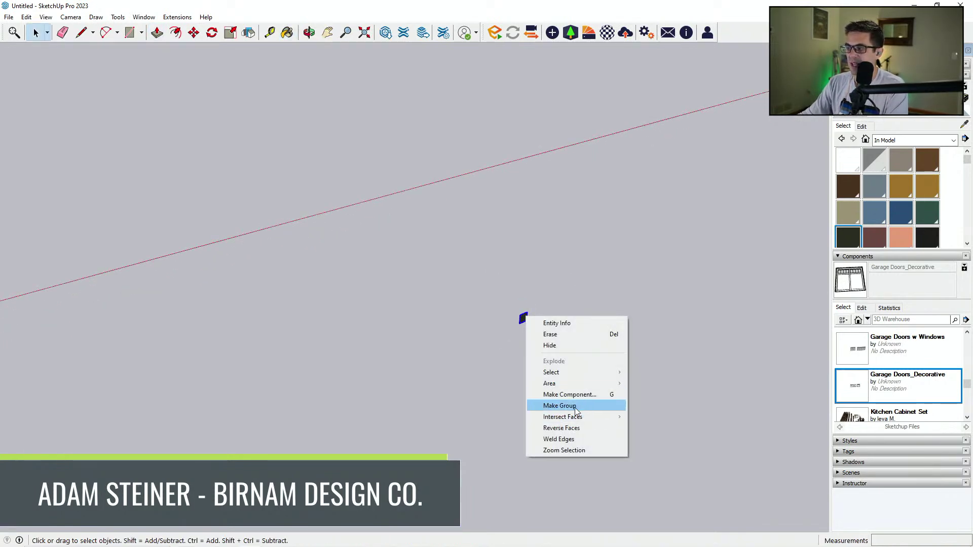
click(560, 405)
Move the slat profile group to the house-wall end of the first side top rail.
scroll(522, 347, up, 1)
key(m)
scroll(522, 304, up, 1)
scroll(524, 305, up, 1)
click(524, 307)
scroll(561, 358, down, 5)
scroll(461, 273, up, 6)
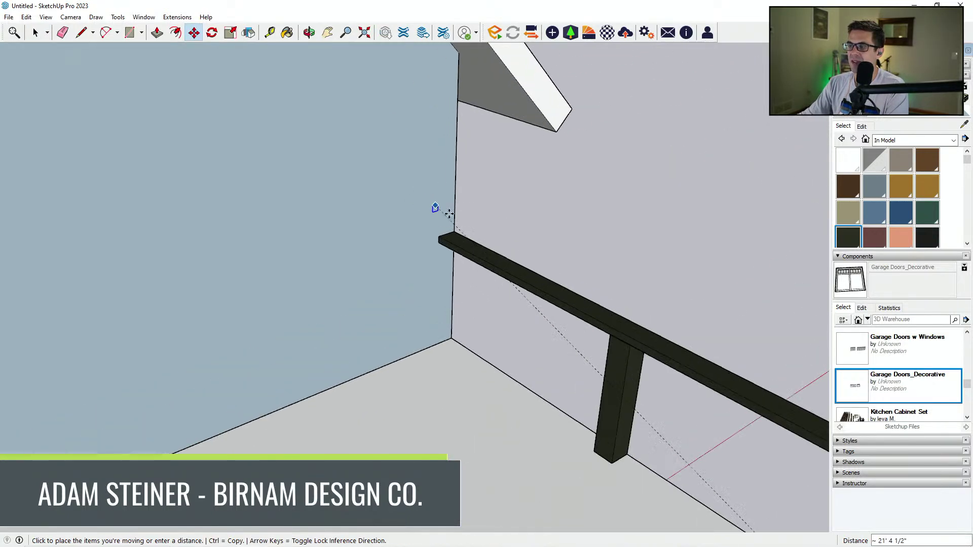
click(446, 238)
Lower the slat profile so it sits a short gap below the side top rail.
middle_drag(404, 241, 455, 200)
click(397, 196)
click(397, 236)
scroll(453, 199, up, 1)
Extrude the slat profile inside its group along the deck's side, from the house wall to the corner post.
key(space)
scroll(448, 218, down, 4)
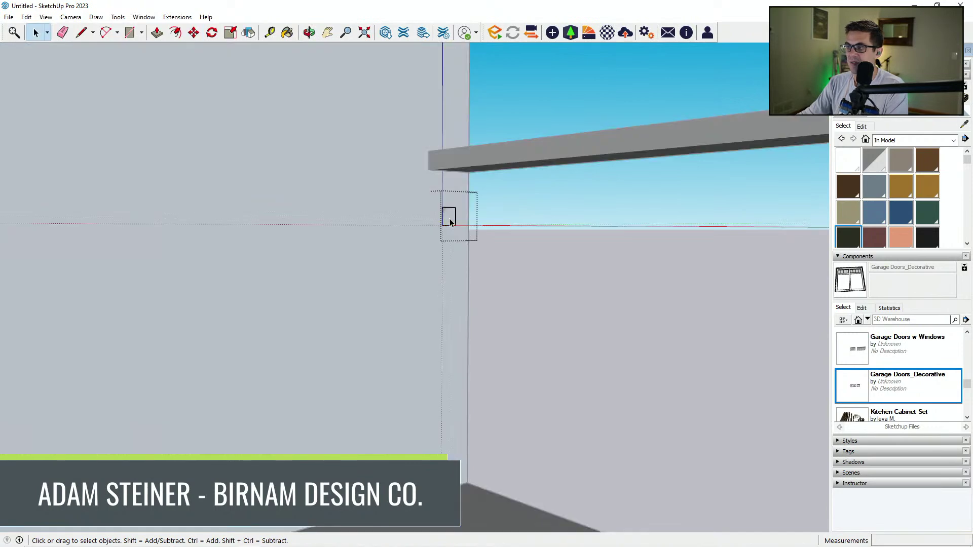
key(p)
click(450, 222)
middle_drag(517, 311, 590, 300)
middle_drag(533, 323, 496, 337)
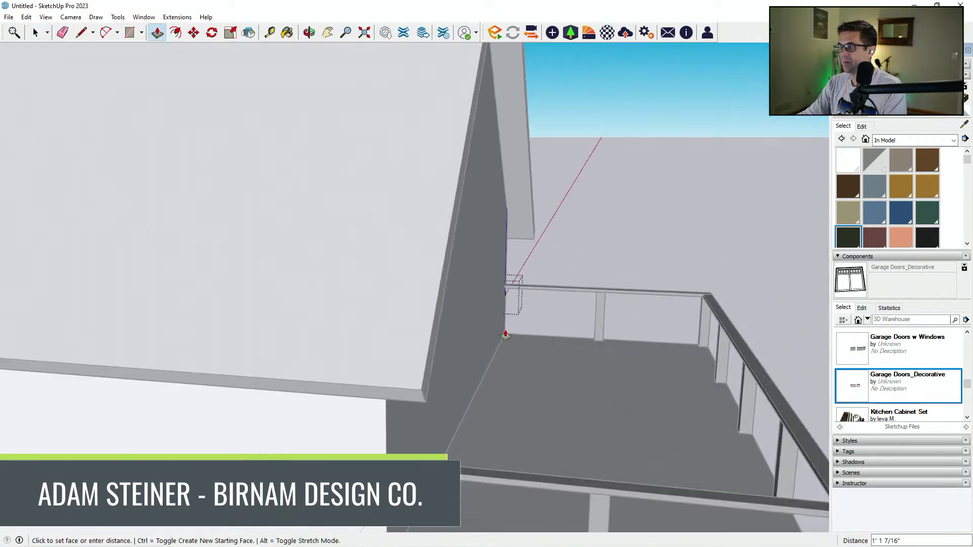
click(698, 339)
middle_drag(698, 338, 677, 285)
Copy the slat straight down twice, using the offset from the top rail's underside to the slat's underside.
key(space)
scroll(617, 343, up, 3)
scroll(657, 343, up, 4)
click(721, 330)
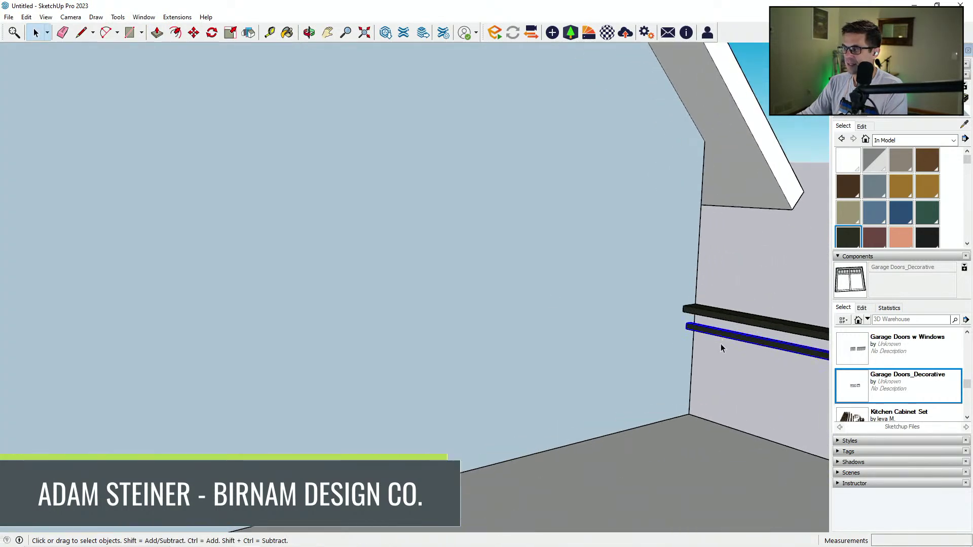
middle_drag(720, 344, 665, 318)
scroll(665, 317, up, 2)
key(m)
middle_drag(737, 335, 679, 258)
key(ctrl)
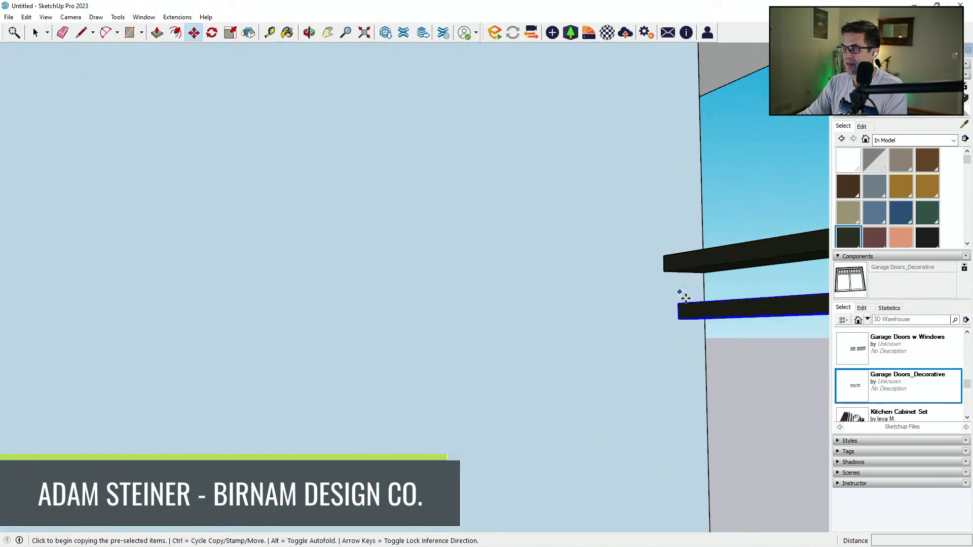
scroll(682, 295, up, 3)
click(683, 253)
middle_drag(683, 341, 678, 284)
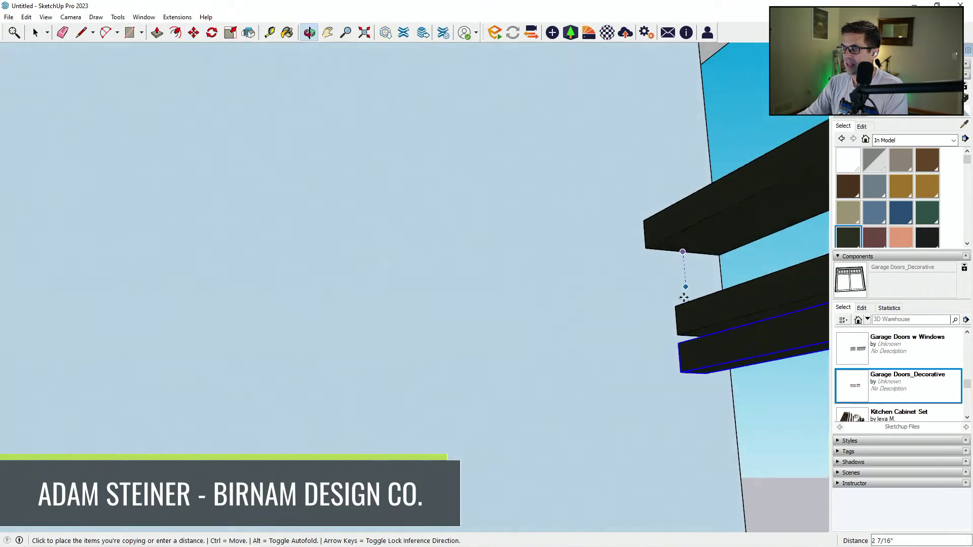
click(690, 336)
click(690, 336)
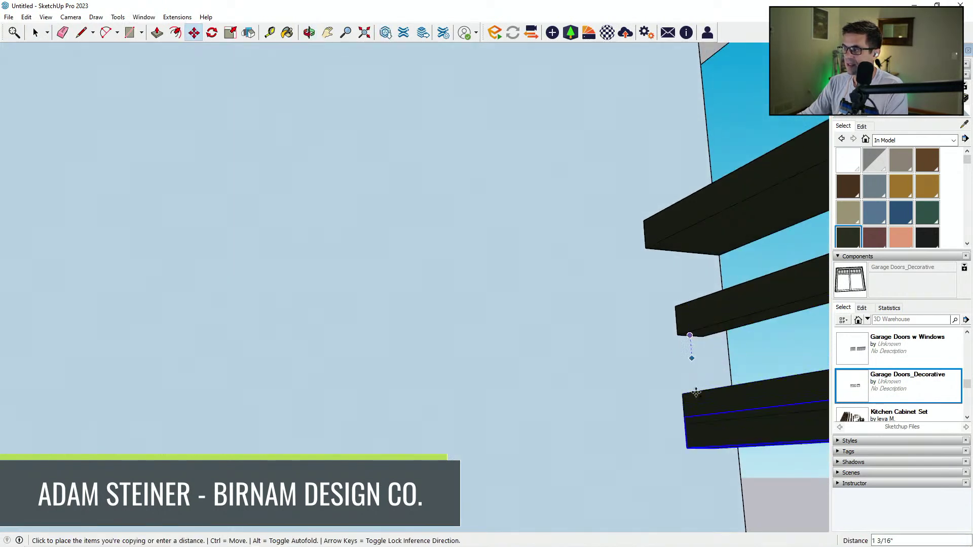
click(701, 426)
Continue copying the slat downward at the same spacing to make six horizontal slats below the side top rail.
middle_drag(700, 426, 691, 398)
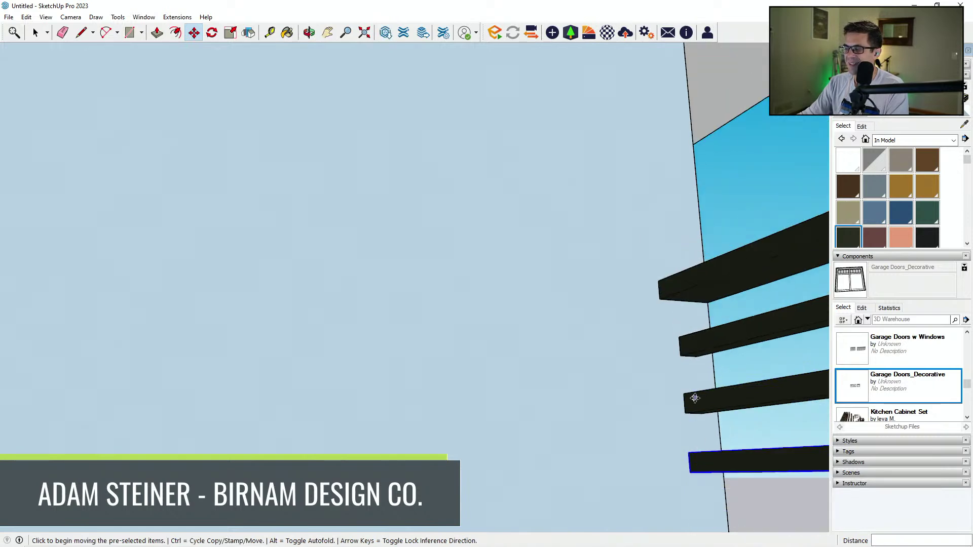
click(680, 356)
click(686, 414)
scroll(599, 357, down, 4)
mouse_move(599, 356)
middle_down()
mouse_move(561, 363)
mouse_move(596, 391)
mouse_move(627, 370)
mouse_move(591, 382)
mouse_move(608, 364)
middle_up()
key(ctrl)
click(608, 369)
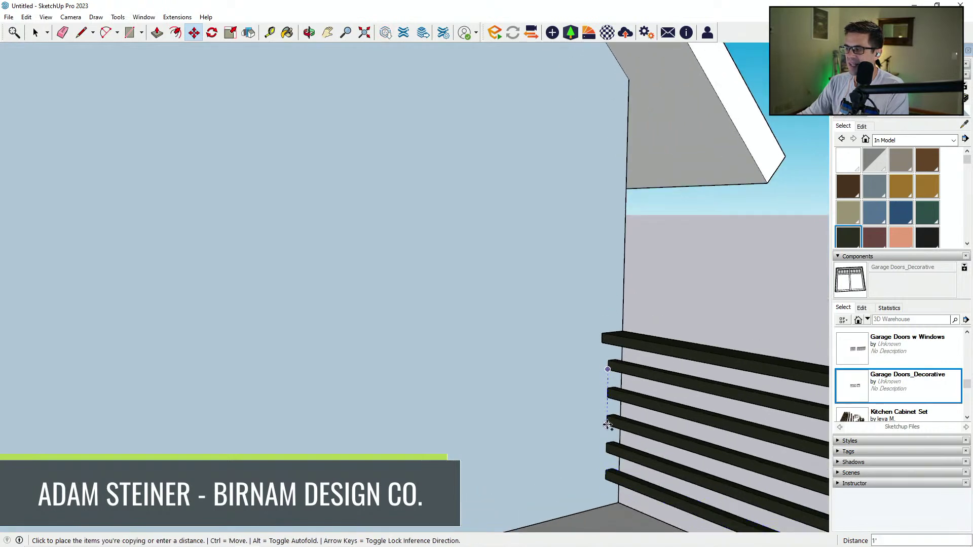
click(607, 398)
Select all six side slats and copy them across the deck to the opposite side railing.
scroll(598, 407, down, 1)
key(space)
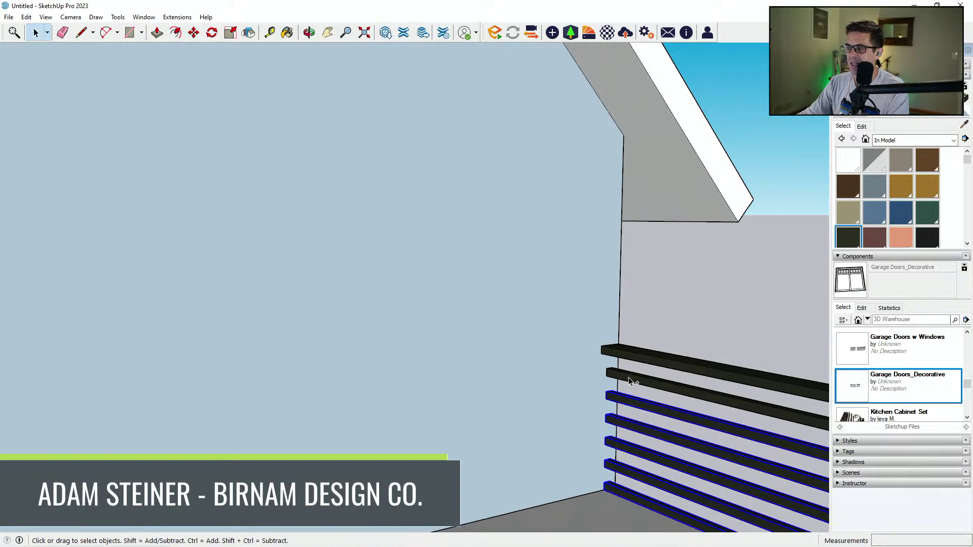
key(m)
middle_drag(603, 393, 560, 393)
click(560, 393)
key(Escape)
scroll(558, 328, down, 3)
scroll(583, 366, up, 2)
click(576, 362)
key(Return)
scroll(532, 391, down, 6)
middle_drag(469, 446, 398, 428)
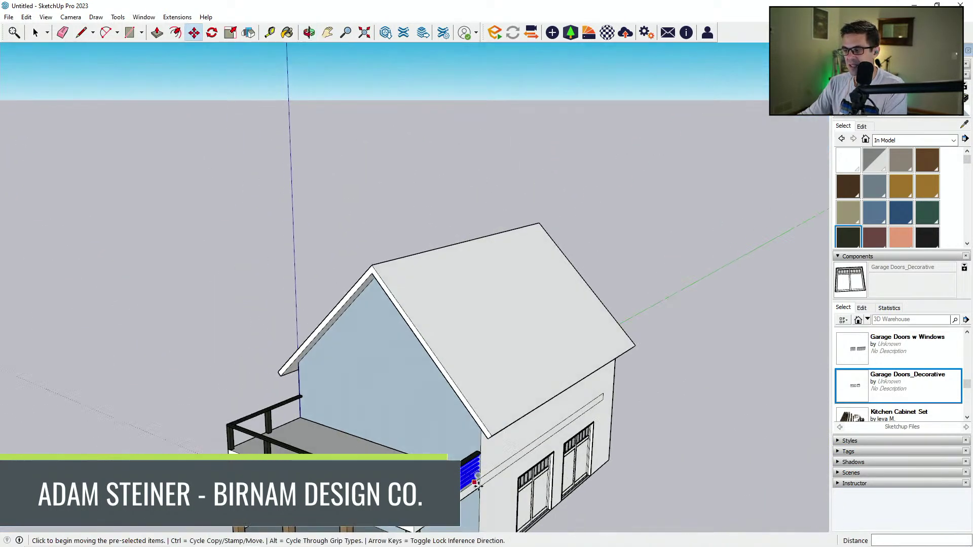
scroll(486, 436, up, 3)
key(ctrl)
scroll(486, 436, up, 2)
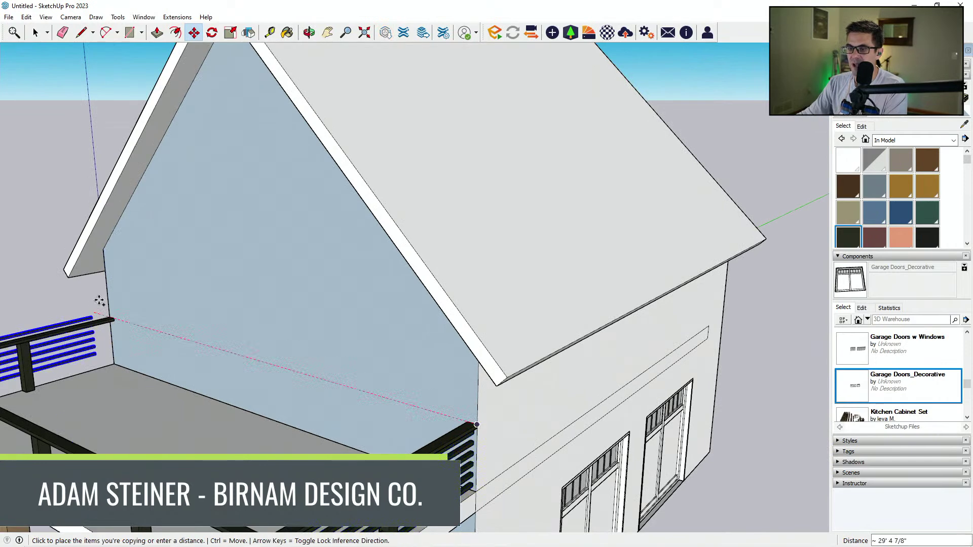
middle_drag(117, 319, 390, 450)
Place another copy of the six slats over the deck and rotate it a quarter turn, parallel to the front railing.
key(ctrl)
scroll(310, 437, up, 5)
scroll(310, 437, up, 1)
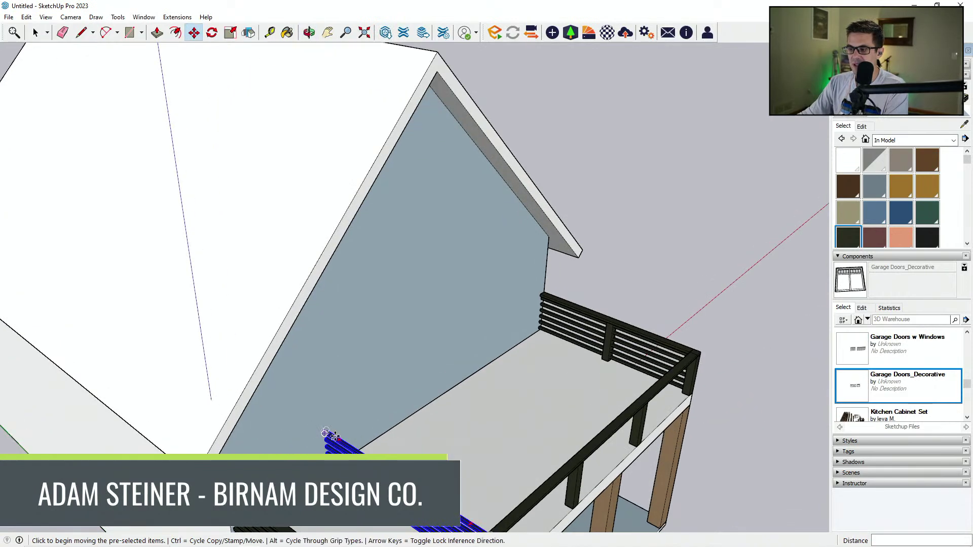
click(325, 433)
scroll(334, 439, down, 3)
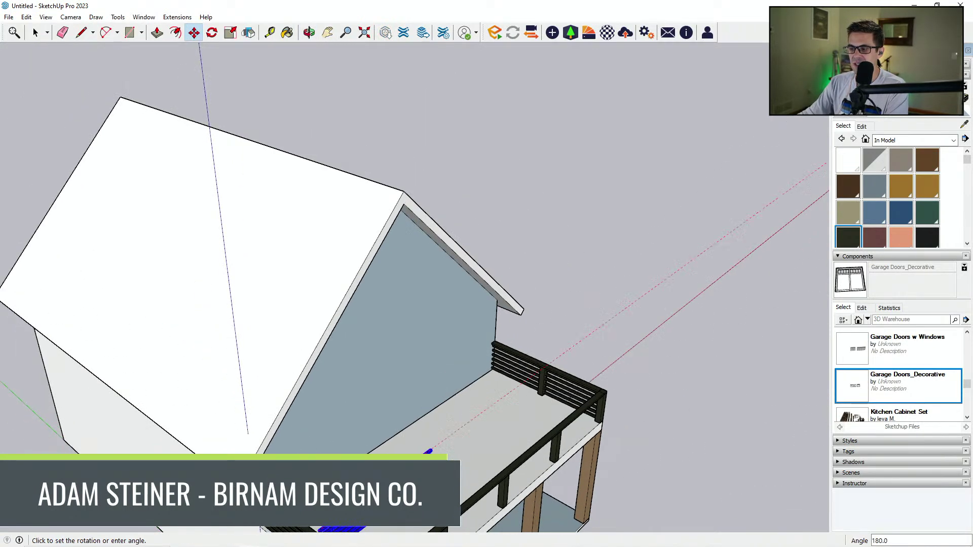
scroll(334, 431, down, 2)
middle_drag(357, 421, 189, 402)
scroll(222, 359, up, 6)
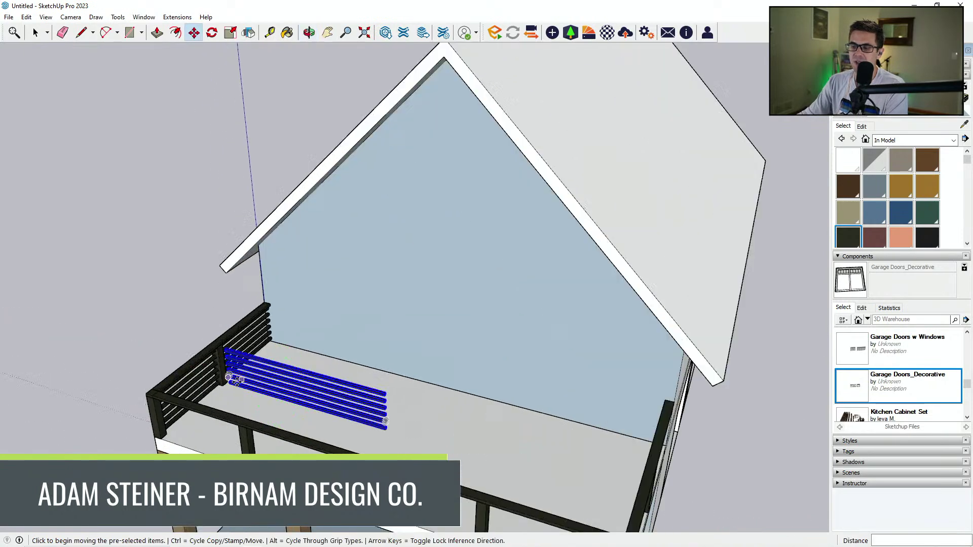
Move the rotated set of six slats to the front railing's corner post, just beneath the top rail.
scroll(216, 335, up, 2)
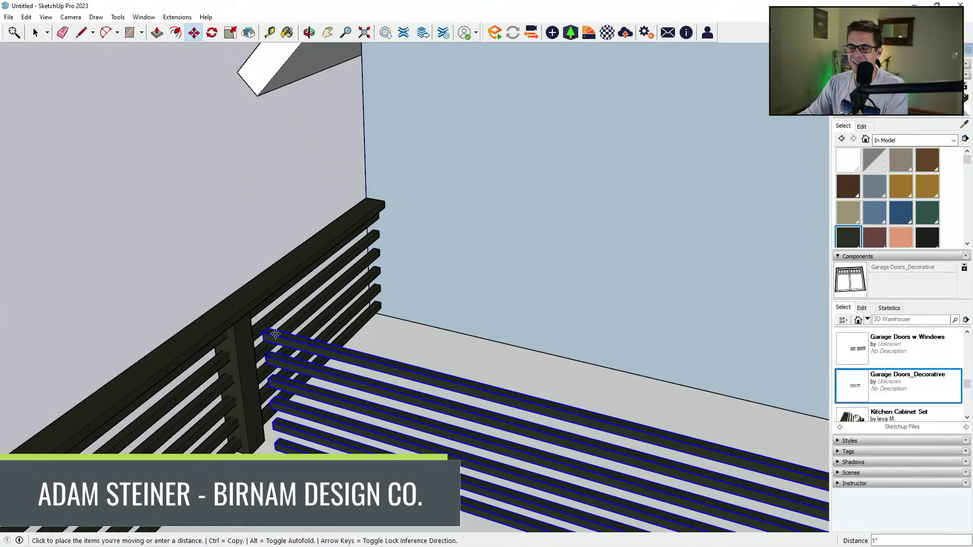
click(264, 329)
scroll(304, 360, down, 2)
middle_drag(251, 413, 175, 413)
middle_drag(304, 228, 242, 248)
scroll(239, 249, up, 2)
scroll(70, 288, up, 5)
middle_drag(47, 278, 4, 229)
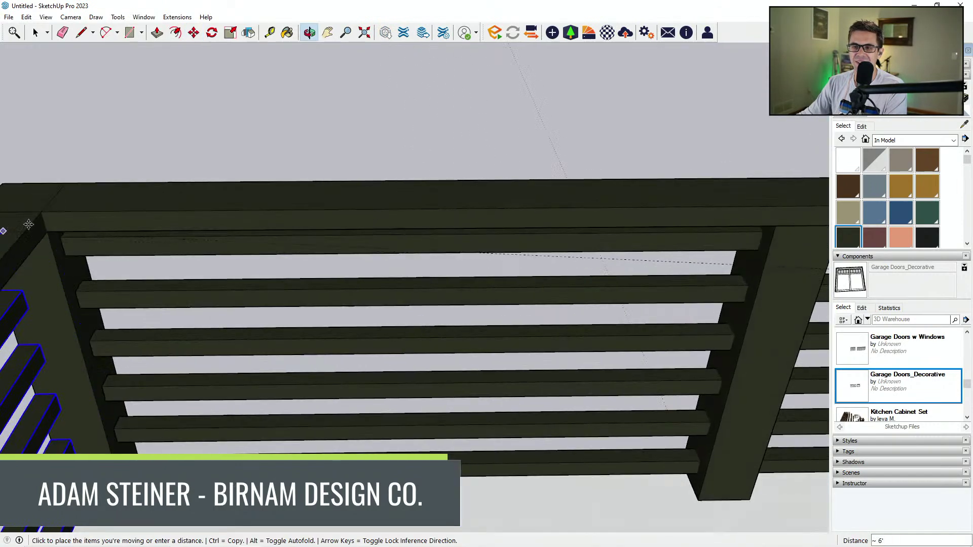
scroll(101, 253, up, 2)
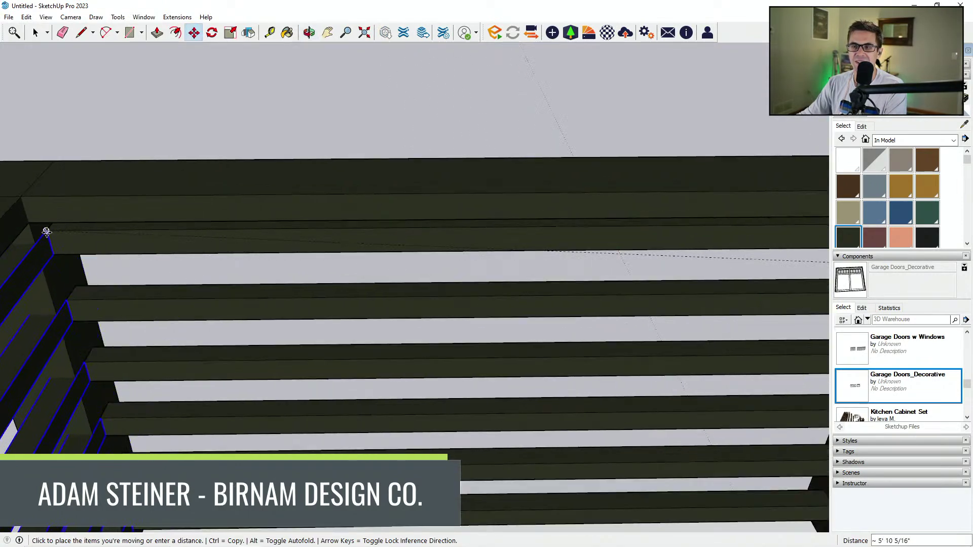
click(48, 233)
Shift the front slat set a further 1" at the corner post.
click(47, 232)
click(36, 244)
click(115, 205)
text(1)
key(Return)
scroll(103, 209, down, 5)
middle_drag(104, 209, 606, 422)
scroll(478, 285, down, 5)
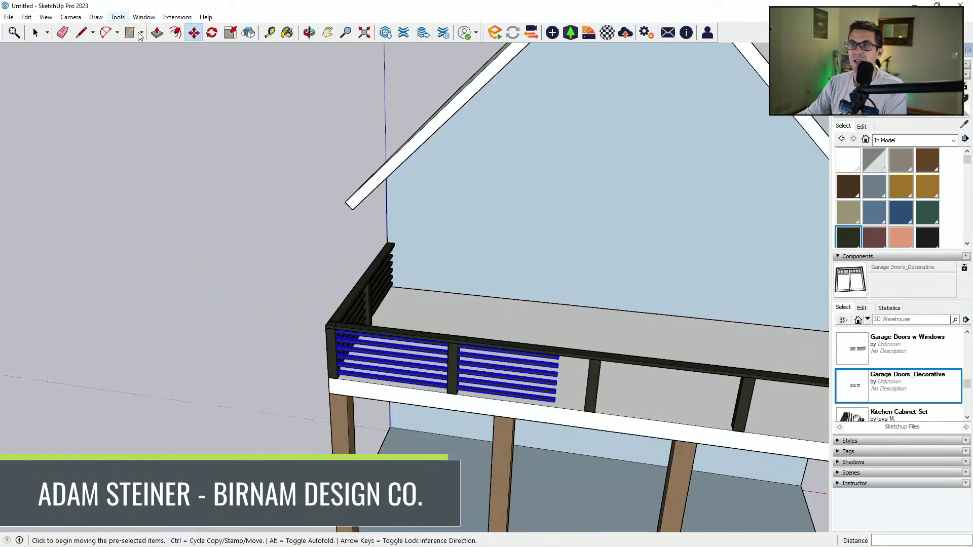
Scale the front slats lengthwise by about 2.36 so they span the whole front railing to the opposite corner post.
click(231, 33)
scroll(405, 375, down, 3)
middle_drag(405, 375, 308, 313)
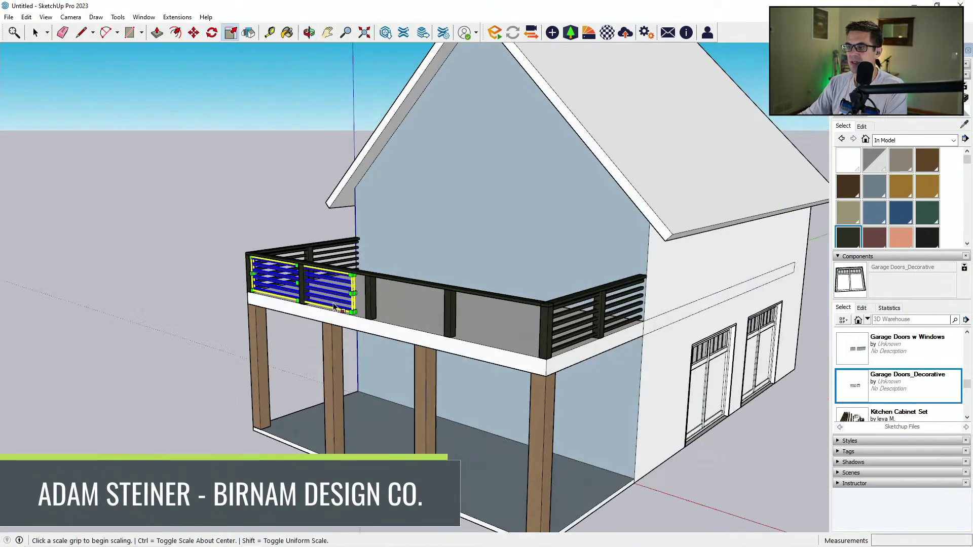
scroll(374, 292, up, 5)
scroll(373, 292, up, 2)
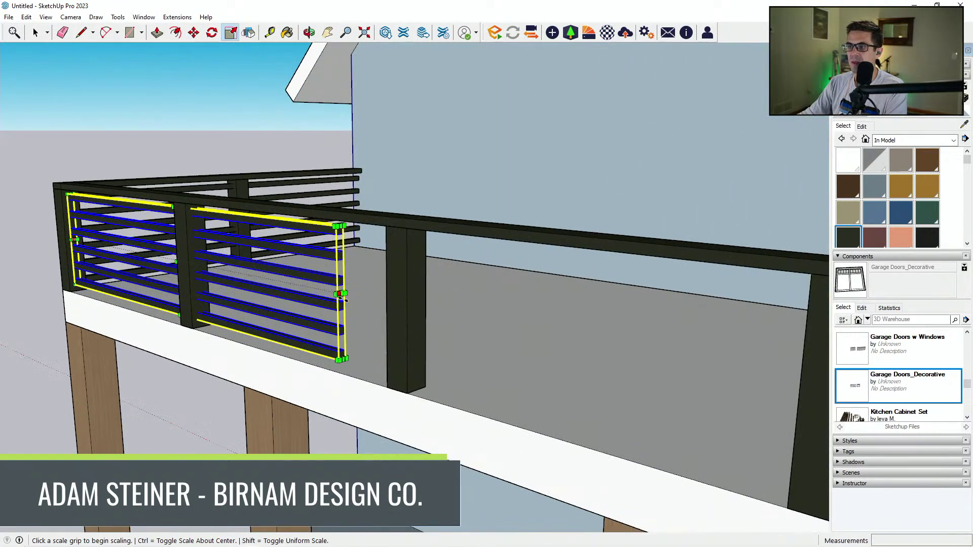
click(343, 295)
scroll(431, 315, down, 3)
scroll(674, 369, down, 2)
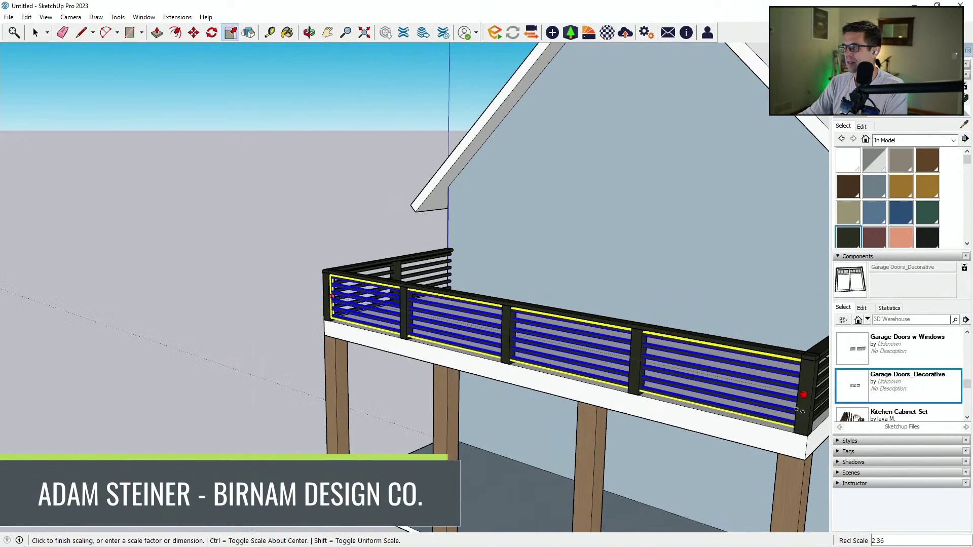
click(796, 407)
scroll(419, 393, down, 4)
middle_drag(419, 393, 644, 393)
key(space)
click(715, 173)
middle_drag(726, 205, 455, 326)
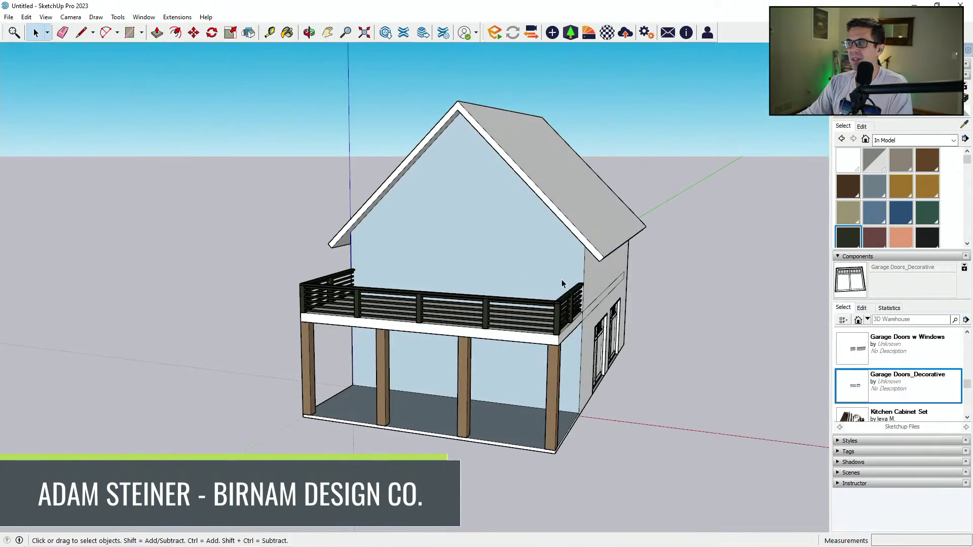
Find the Gable Pediment Modern component in the library and place it on the ground in front of the porch.
click(968, 334)
click(967, 334)
click(968, 334)
click(968, 334)
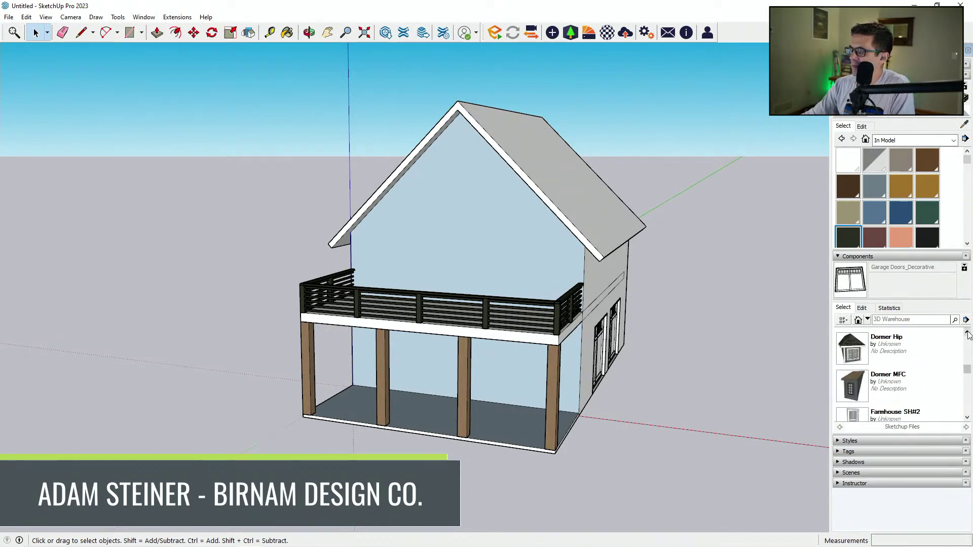
click(968, 417)
click(967, 417)
click(968, 417)
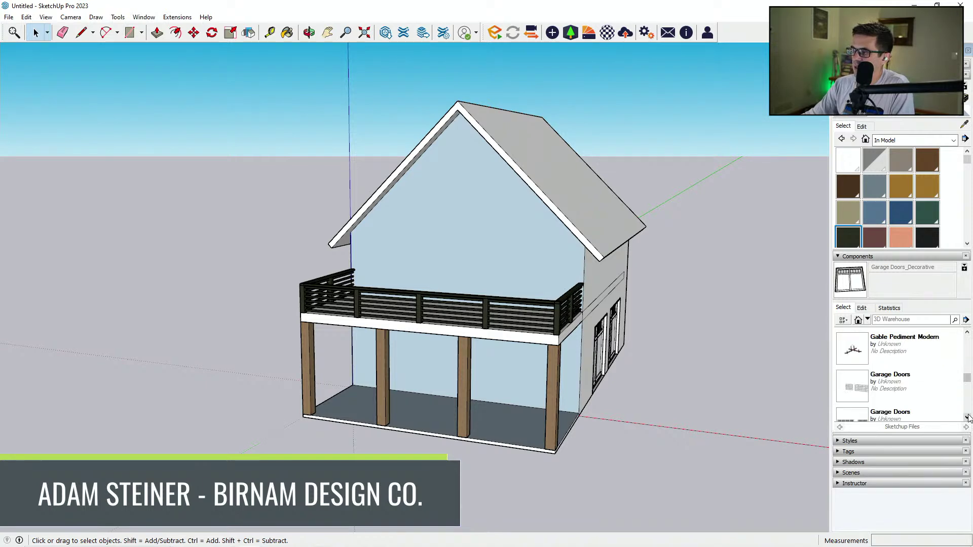
click(853, 351)
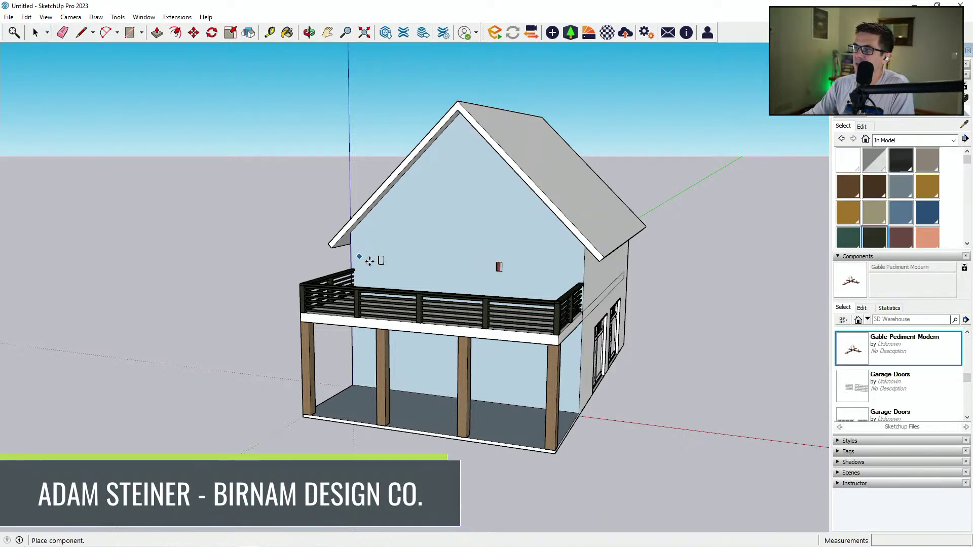
click(266, 481)
middle_drag(267, 352, 344, 425)
scroll(282, 300, down, 3)
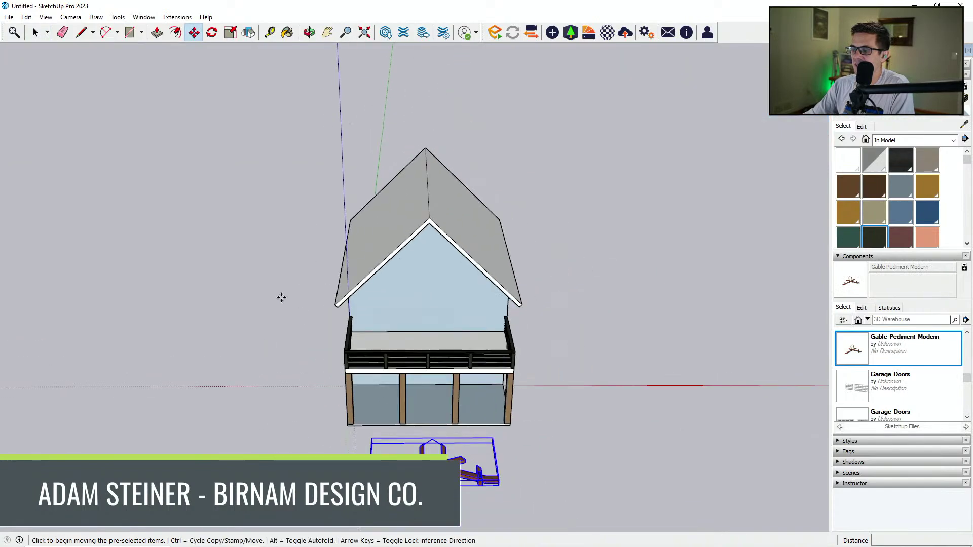
scroll(421, 467, up, 3)
scroll(357, 253, up, 1)
scroll(324, 213, down, 2)
middle_drag(329, 229, 391, 314)
scroll(422, 387, up, 4)
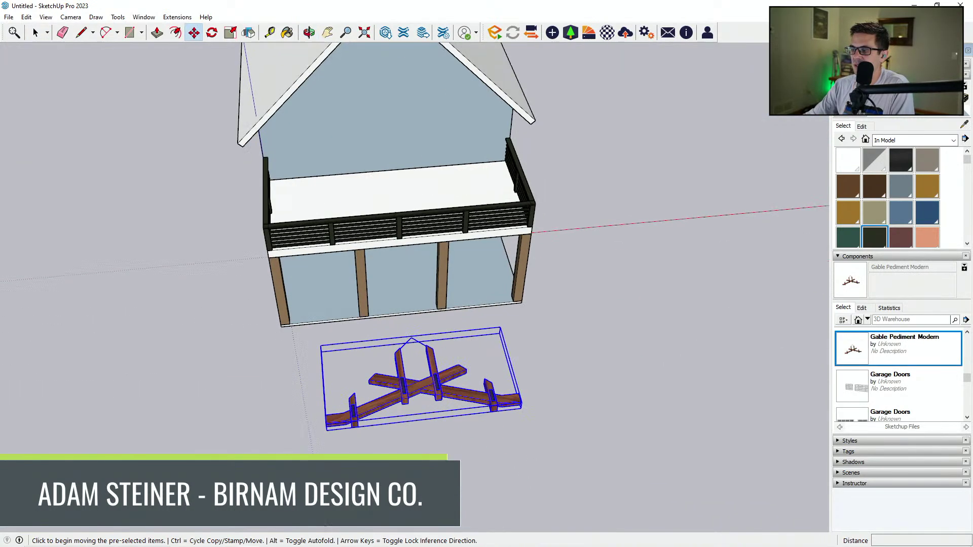
Rotate the gable pediment a quarter turn about its lower edge so it stands upright, parallel to the front wall.
click(964, 124)
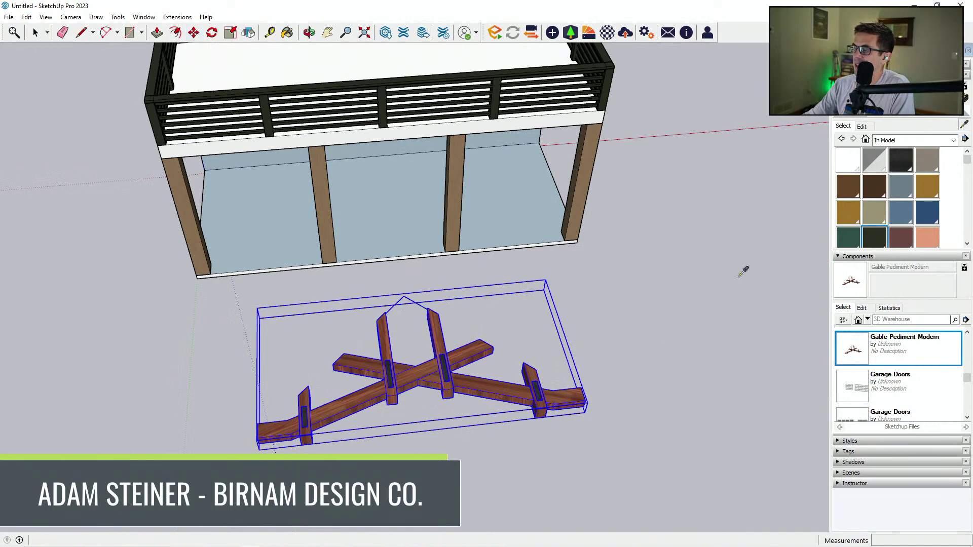
middle_drag(552, 355, 429, 373)
middle_drag(546, 425, 356, 211)
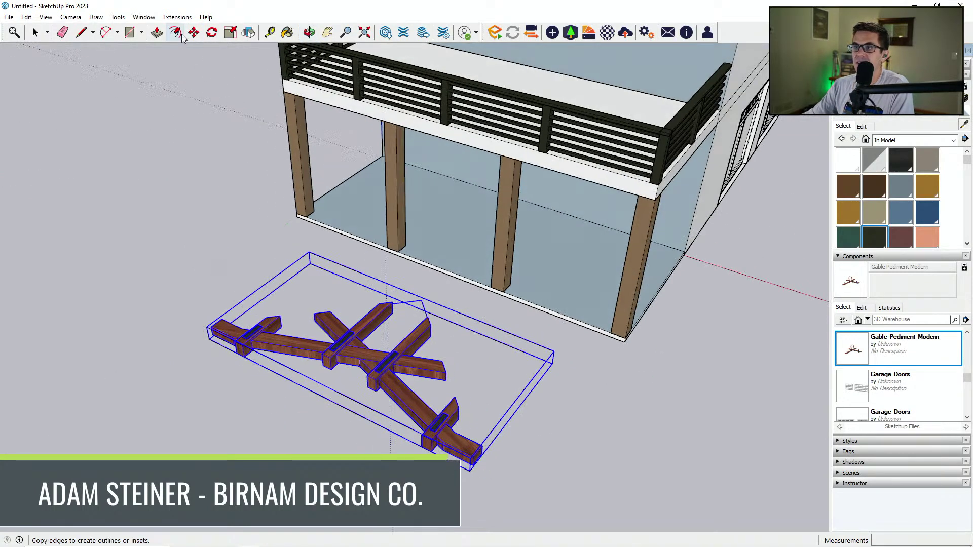
click(212, 34)
middle_drag(428, 376, 355, 315)
middle_drag(445, 442, 409, 423)
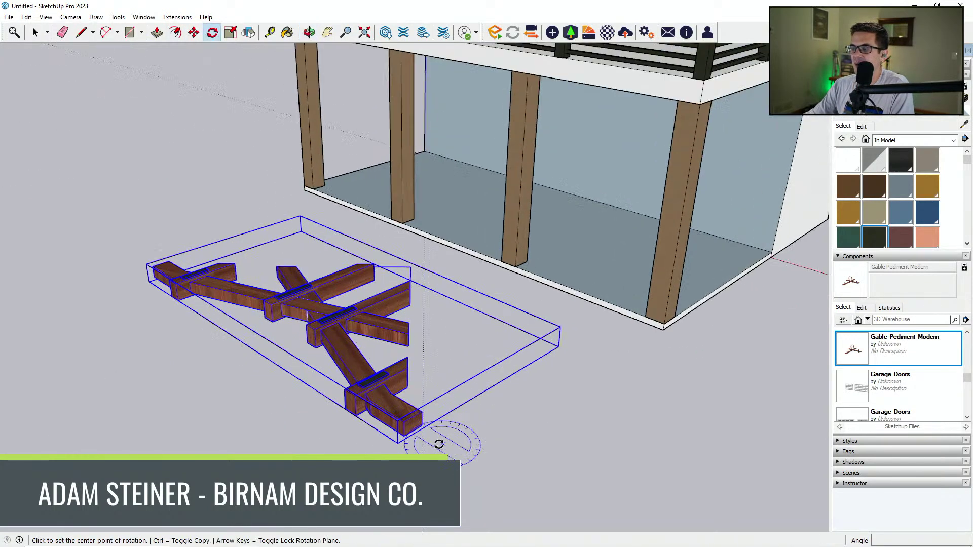
click(419, 423)
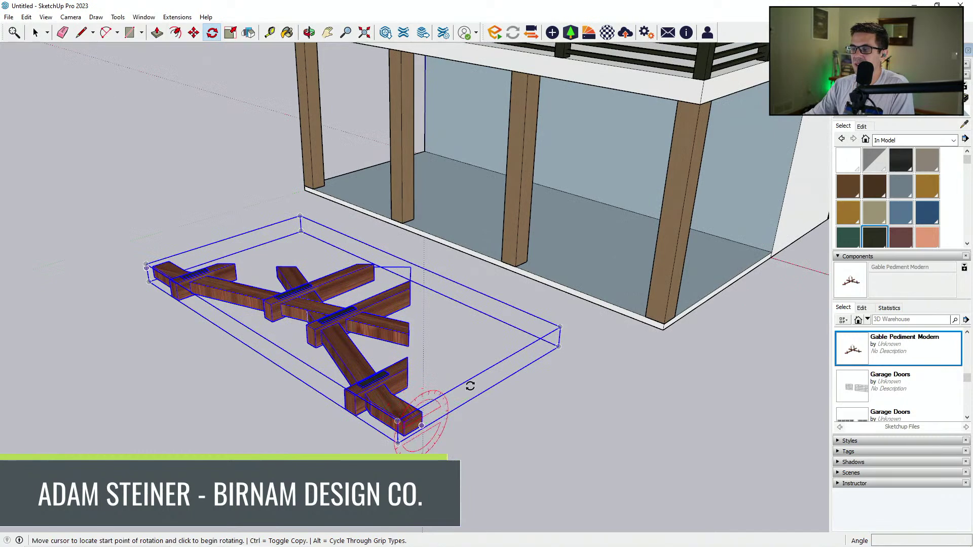
click(467, 401)
click(423, 274)
middle_drag(431, 350, 443, 394)
Move the pediment by its peak to the front gable's ridge point and lower it to the roof's underside.
key(m)
click(270, 186)
scroll(270, 186, down, 6)
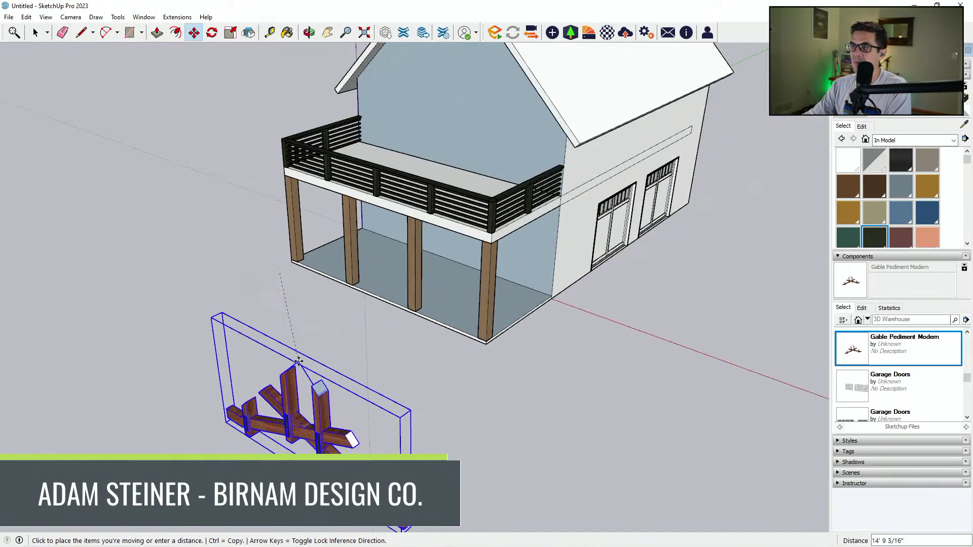
click(438, 112)
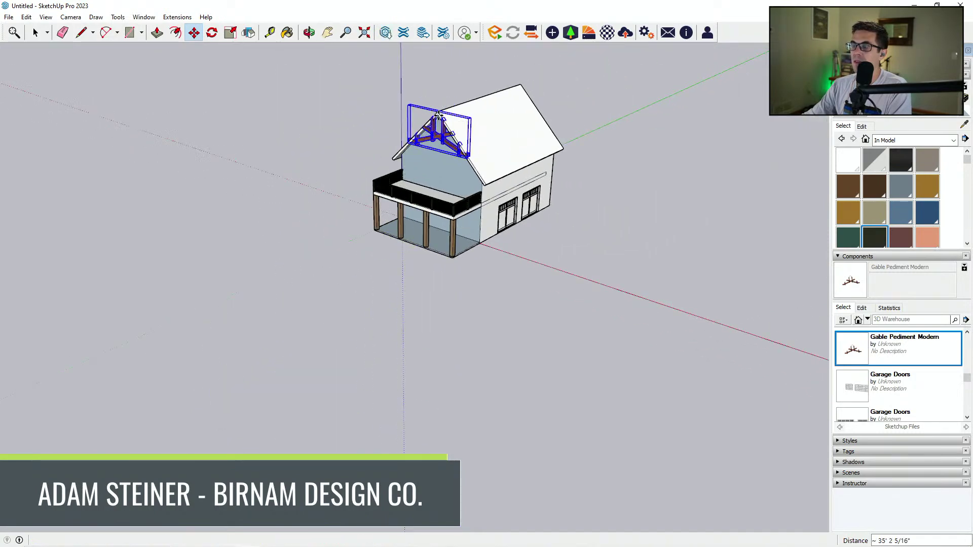
scroll(438, 112, up, 6)
click(354, 181)
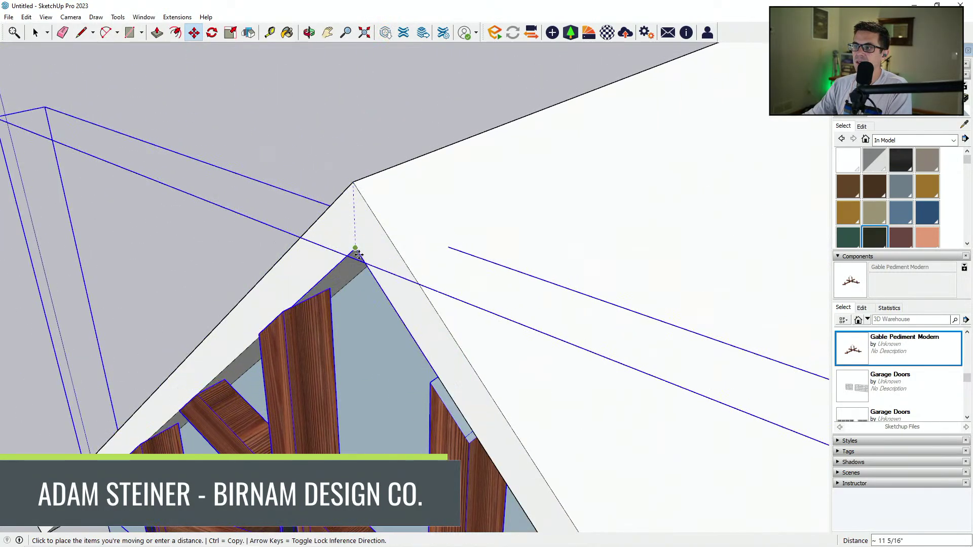
click(356, 248)
Slide the pediment back along the ridge direction so it sits inside the front roof overhang.
middle_drag(357, 249, 315, 250)
scroll(314, 250, down, 1)
click(369, 190)
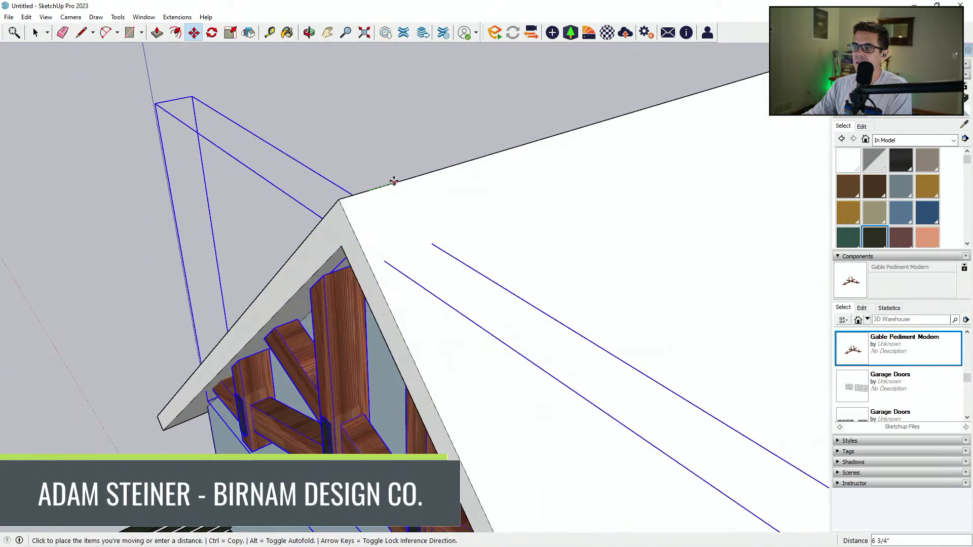
middle_drag(394, 185, 534, 276)
scroll(272, 296, down, 5)
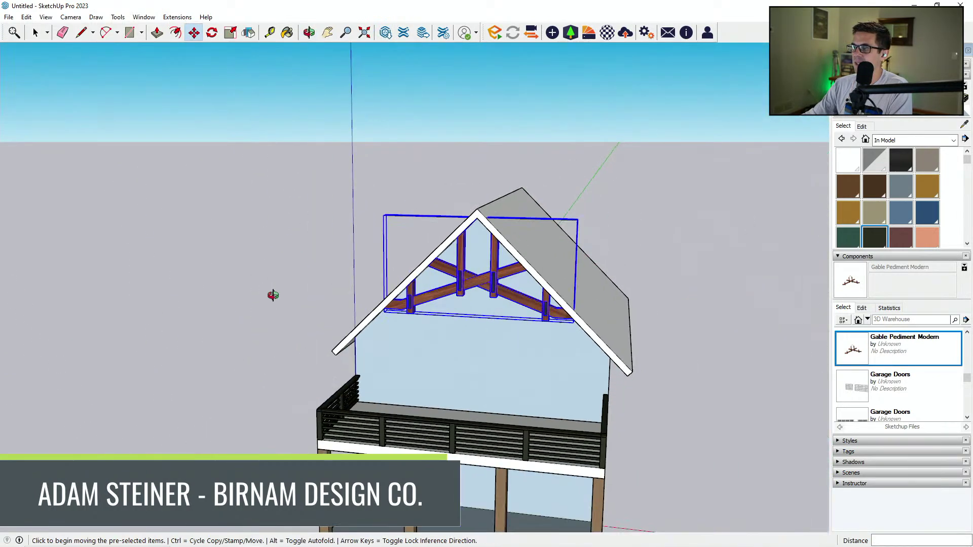
Sample the wood material from the gable pediment.
middle_drag(272, 295, 497, 238)
click(962, 124)
scroll(444, 311, up, 3)
click(493, 259)
scroll(368, 235, down, 3)
middle_drag(596, 336, 769, 150)
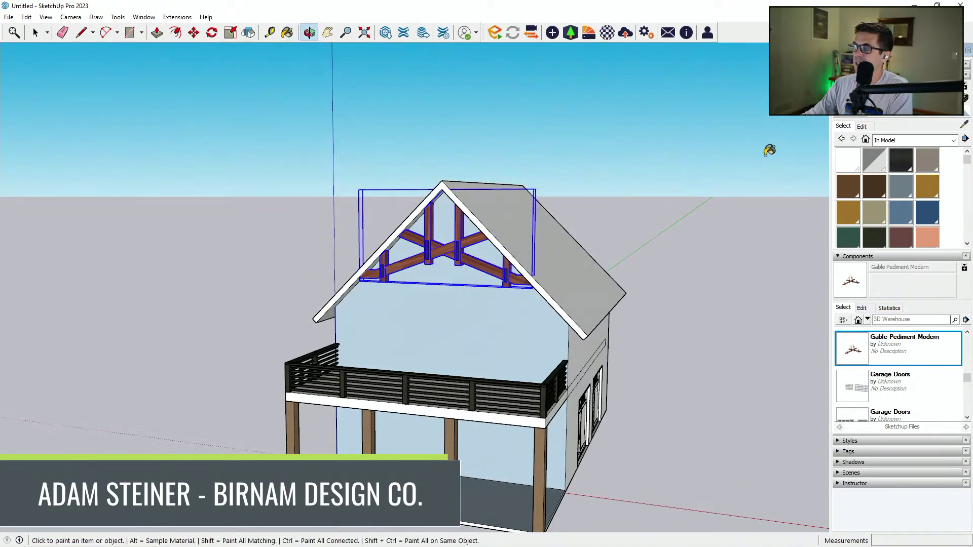
Edit the pediment's wood material so its color matches the porch posts, and clear the selection.
click(863, 127)
click(925, 149)
scroll(555, 395, up, 4)
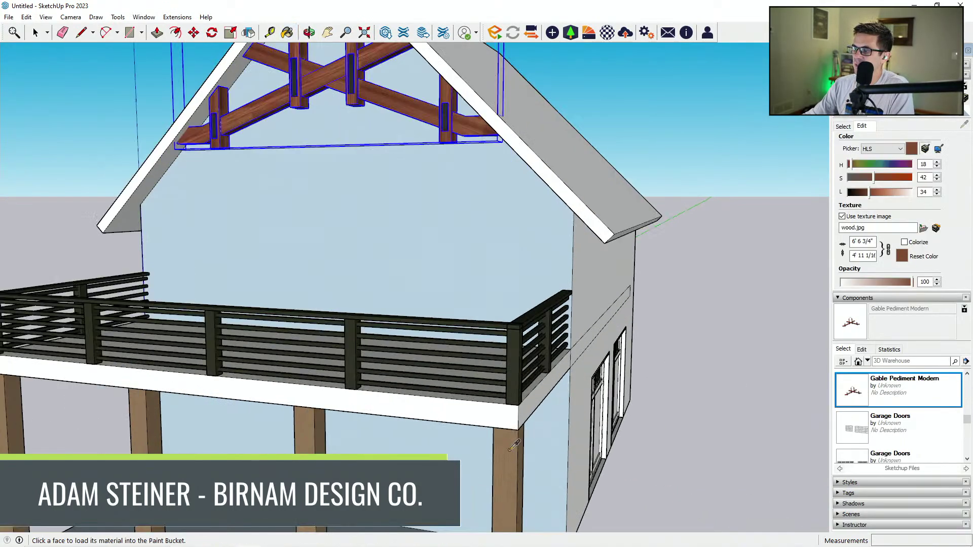
click(512, 428)
scroll(499, 363, down, 4)
middle_drag(499, 363, 448, 332)
scroll(448, 332, down, 2)
key(space)
click(197, 145)
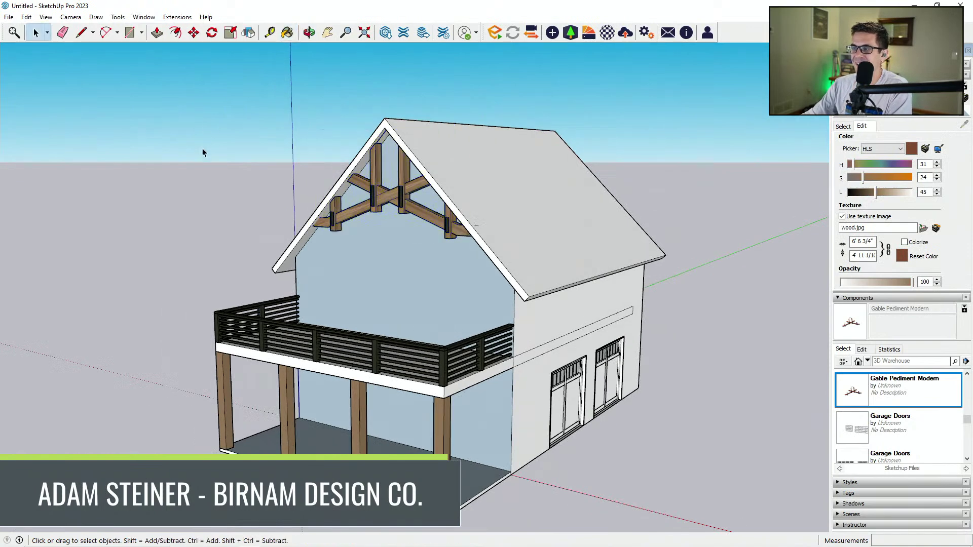
Examine the gable pediment, deck railing and overall house from several angles.
middle_drag(196, 144, 300, 202)
middle_drag(331, 332, 356, 270)
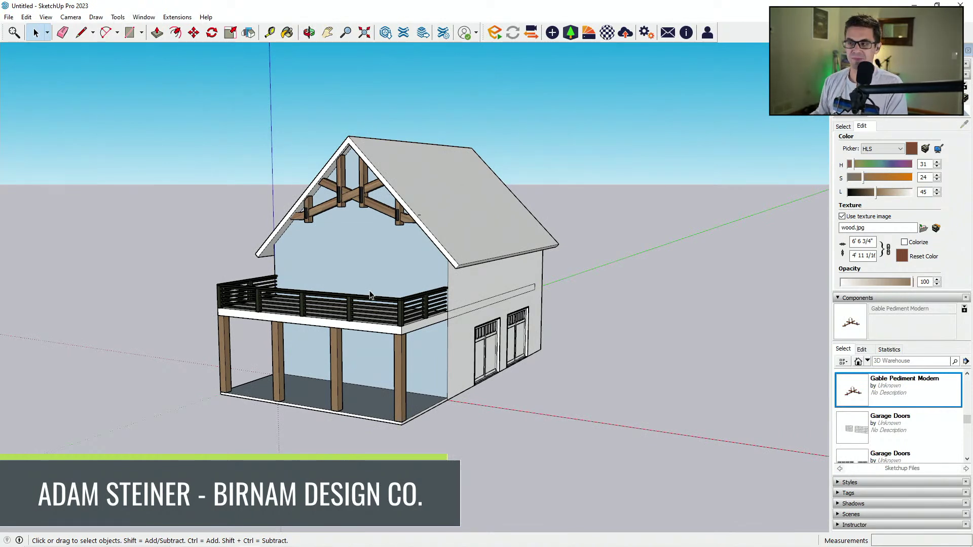
middle_drag(356, 335, 411, 339)
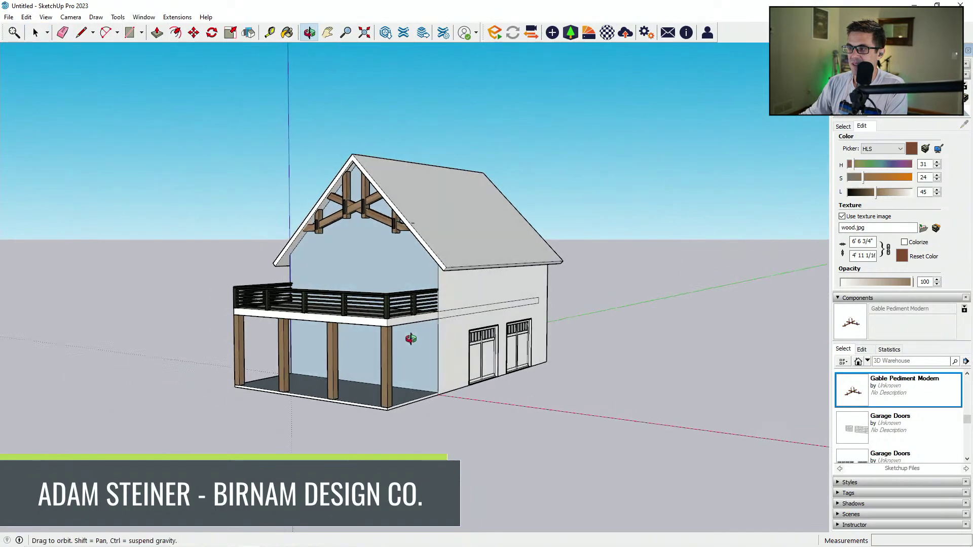
middle_drag(577, 325, 583, 346)
scroll(414, 212, up, 5)
middle_drag(413, 213, 771, 279)
middle_drag(355, 269, 97, 277)
scroll(148, 285, down, 4)
middle_drag(243, 284, 318, 282)
scroll(439, 428, up, 1)
middle_drag(440, 429, 439, 428)
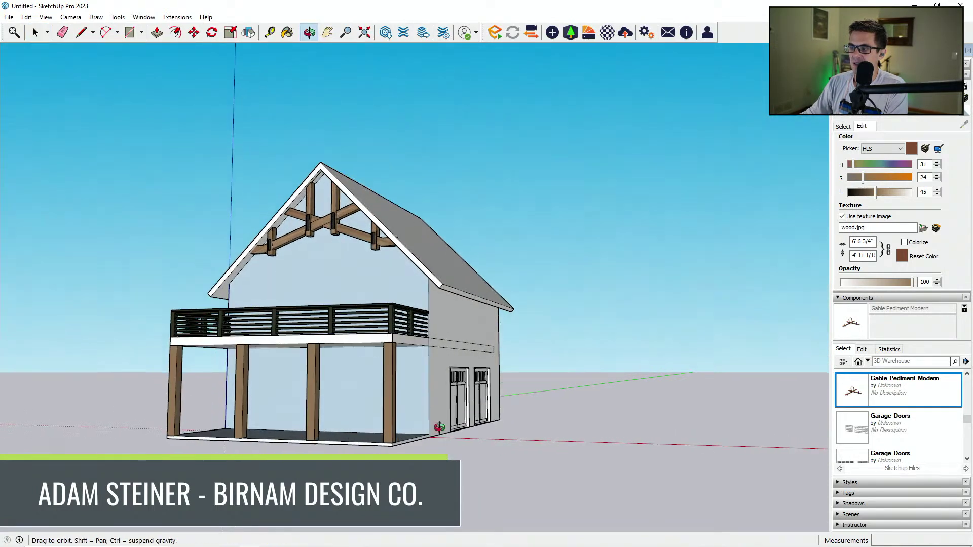
middle_drag(344, 376, 532, 400)
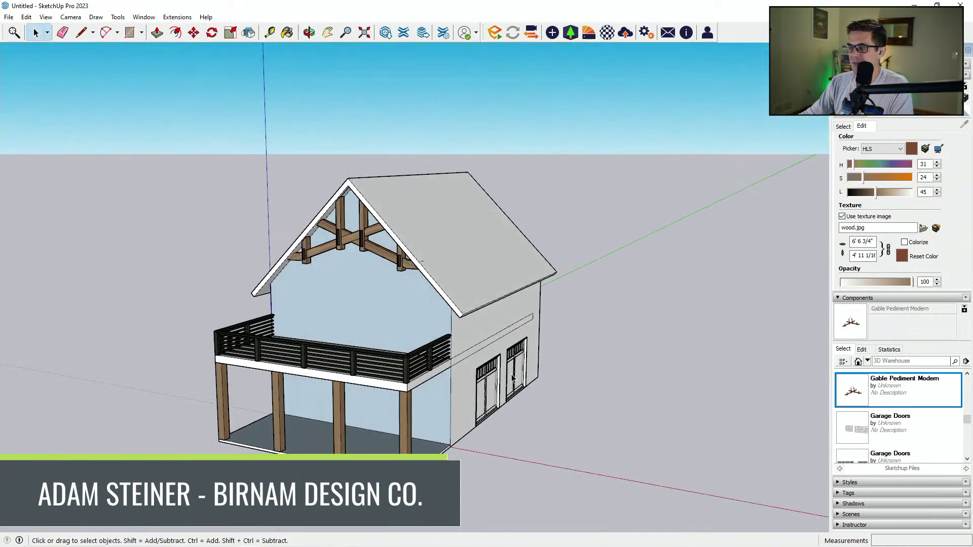
Find the Window#4 component in the library and place it in front of the porch.
click(967, 459)
click(967, 459)
click(967, 458)
click(967, 459)
click(967, 458)
click(966, 376)
click(967, 375)
click(851, 424)
middle_drag(344, 336, 402, 447)
scroll(401, 447, down, 2)
scroll(373, 476, up, 2)
click(369, 483)
Raise the window to the deck beam's underside, and lower it 24" from there.
scroll(375, 450, up, 5)
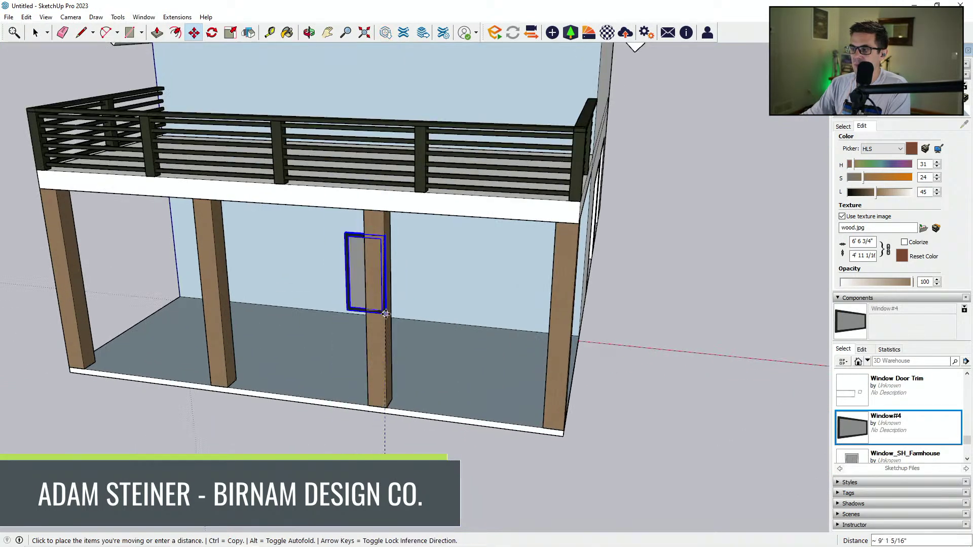
scroll(388, 238, up, 3)
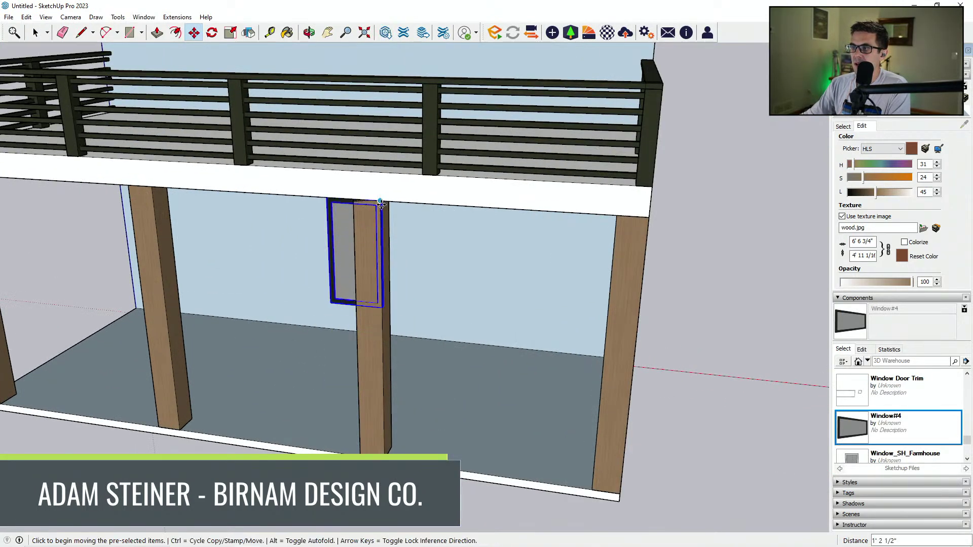
text(4)
key(Return)
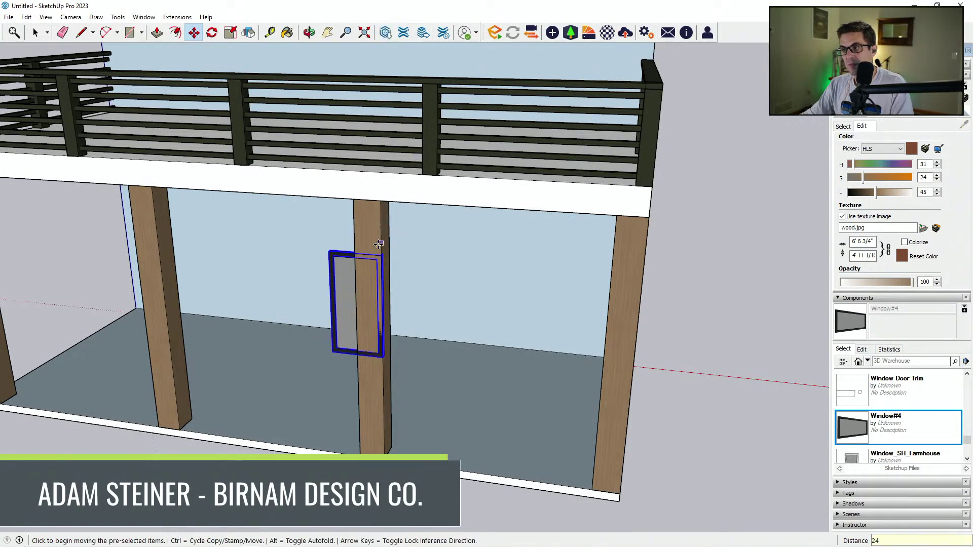
Move the window along the red axis so it stands clear between the last two porch posts.
click(381, 254)
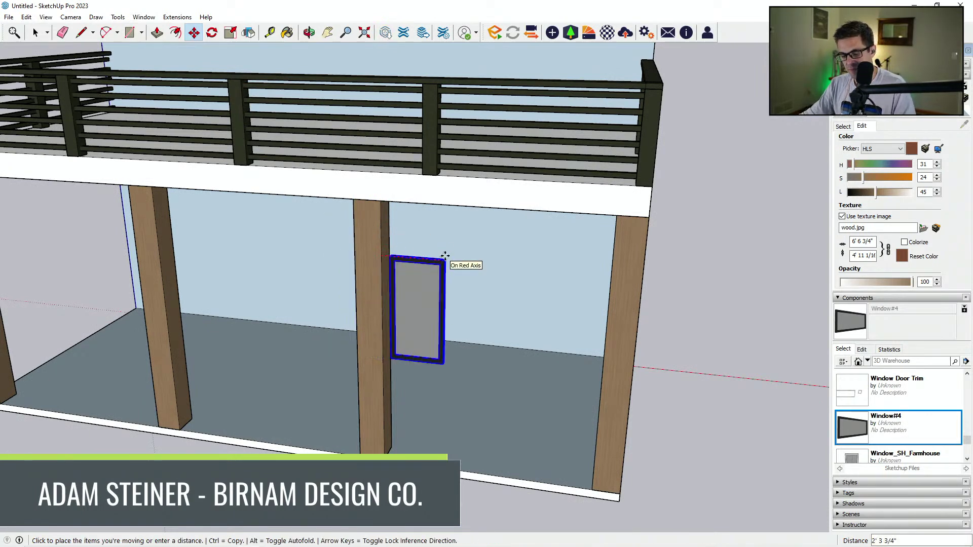
key(Return)
scroll(522, 305, down, 3)
key(space)
scroll(467, 276, up, 4)
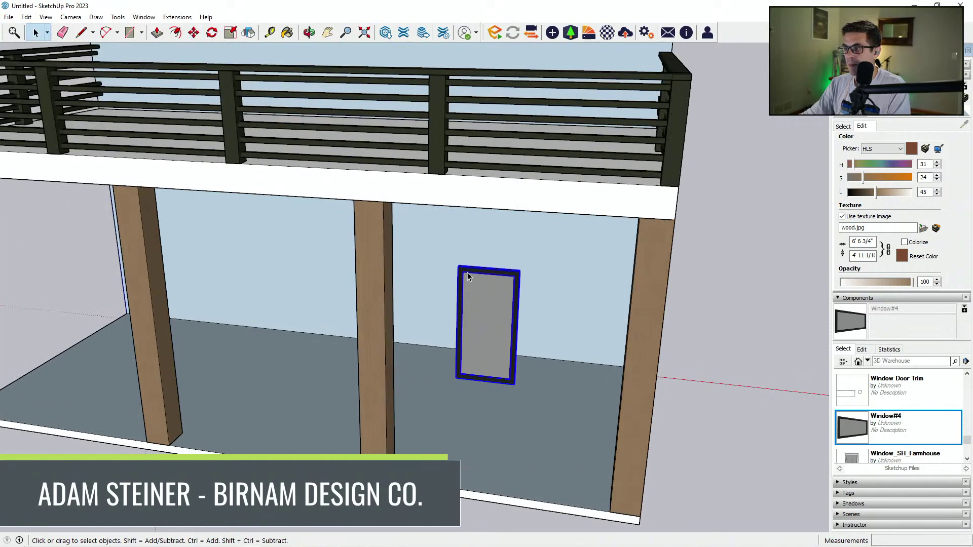
Copy the window directly beside itself, edge to edge, to form a double window.
middle_drag(483, 308, 485, 309)
key(m)
key(ctrl)
click(460, 266)
click(520, 272)
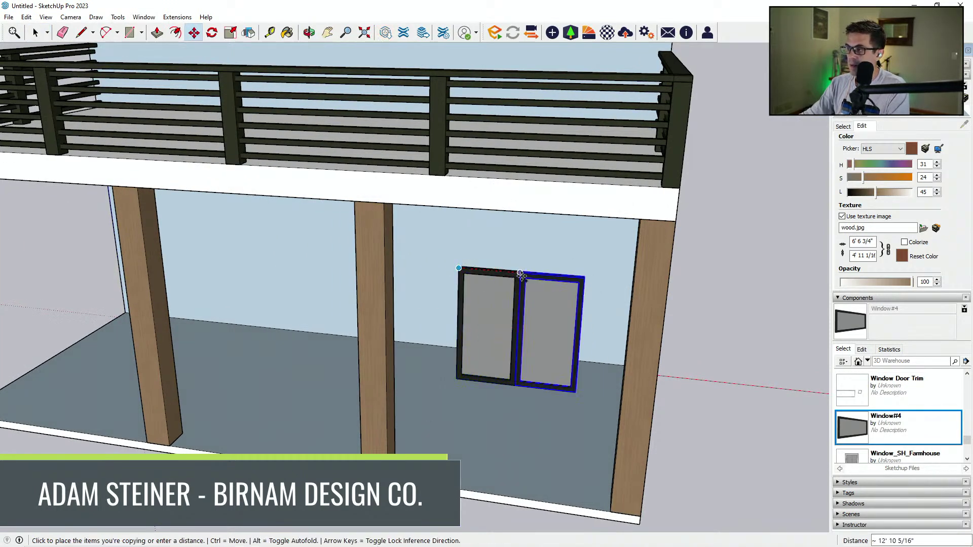
Draw a reference line across the last porch bay under the beam and another straight down from its midpoint.
middle_drag(527, 287, 619, 365)
key(l)
click(649, 249)
click(455, 244)
click(550, 246)
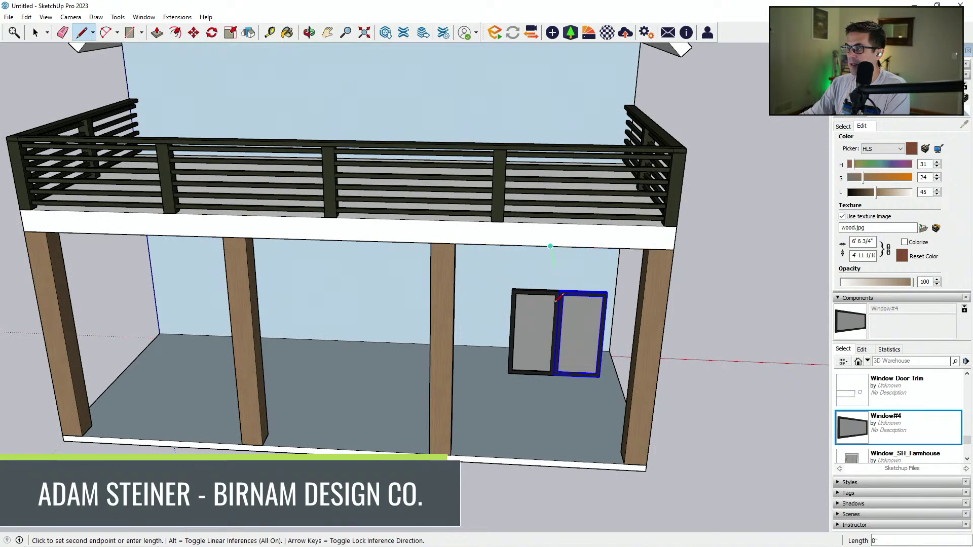
click(544, 344)
key(space)
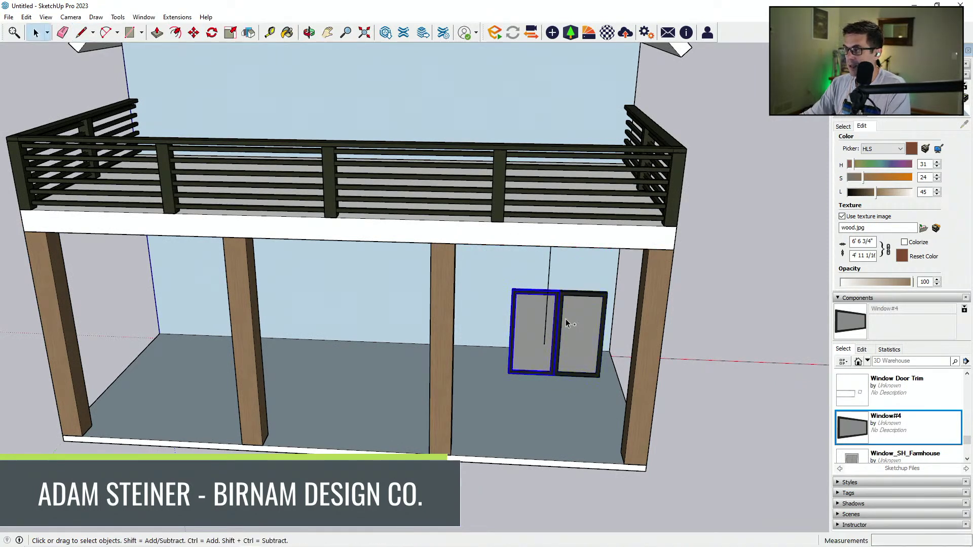
Centre the double window on the vertical reference line and erase that line.
scroll(566, 321, up, 3)
key(m)
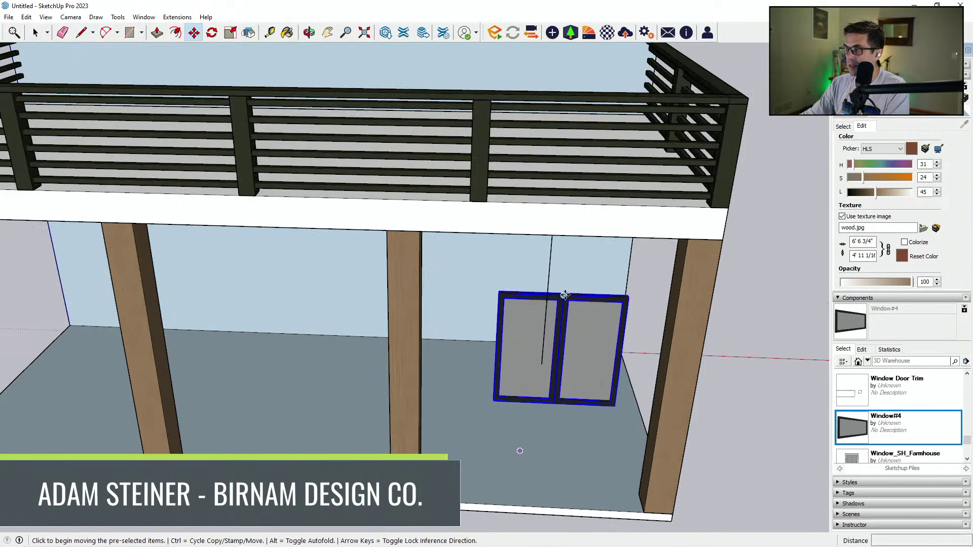
click(563, 296)
click(547, 294)
key(e)
drag(553, 277, 541, 285)
Move the double window back from the beam plane onto the house wall behind the porch.
middle_drag(541, 294, 522, 379)
key(space)
ctrl+click(467, 341)
middle_drag(470, 346, 444, 361)
key(m)
click(490, 405)
middle_drag(556, 378, 679, 451)
click(562, 363)
Copy the double window 17' 10 1/2" along the wall to the opposite end bay, using the porch posts as references.
key(ctrl)
click(415, 486)
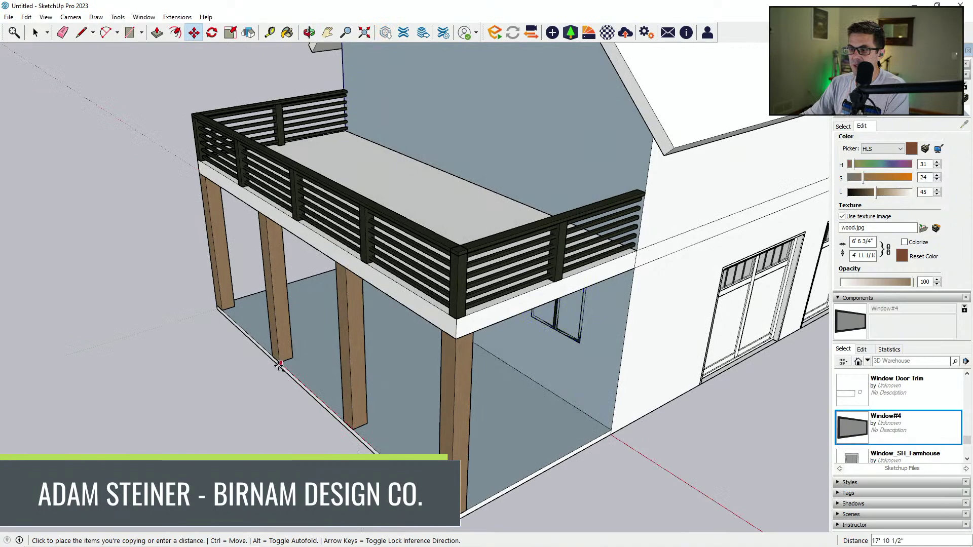
click(279, 363)
middle_drag(279, 363, 421, 343)
scroll(422, 343, down, 5)
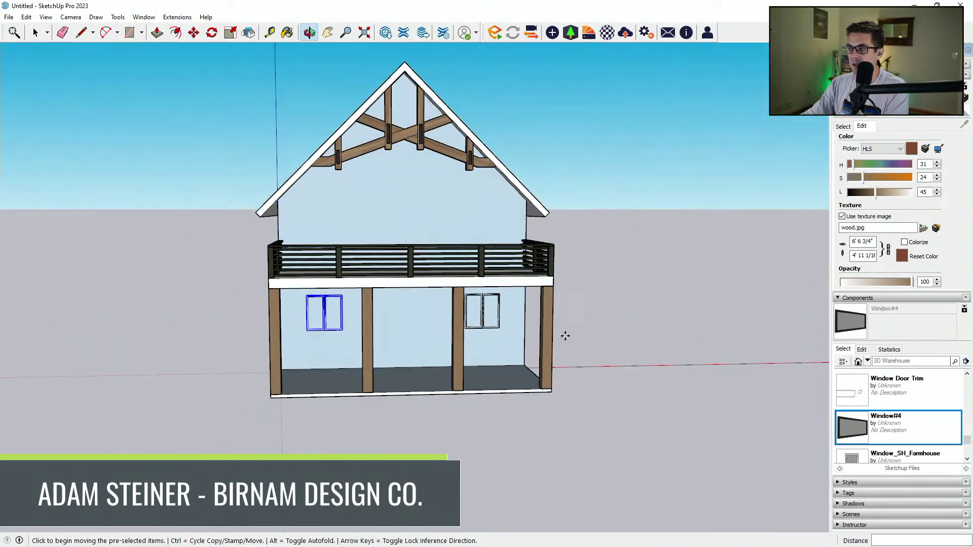
Copy the new double window one post spacing over into the middle bay.
middle_drag(330, 336, 344, 399)
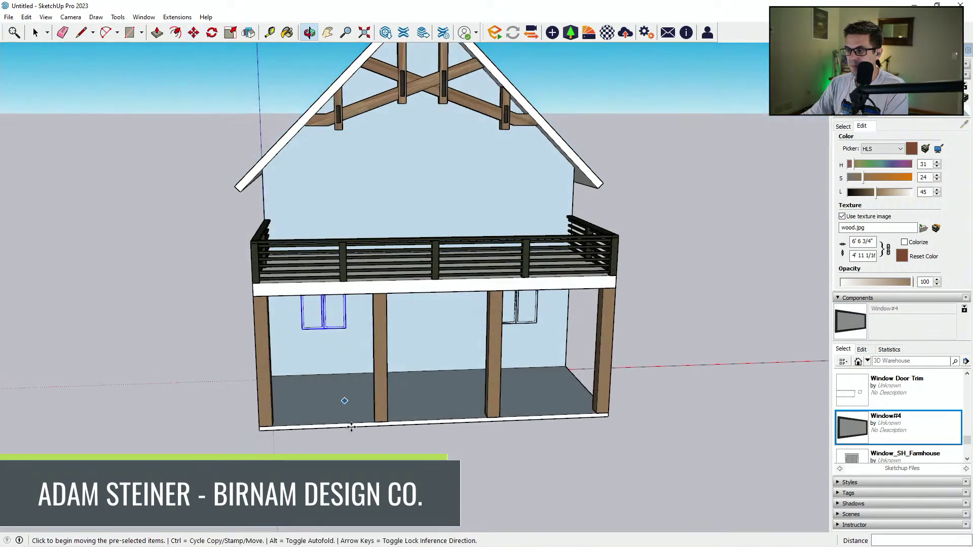
key(ctrl)
click(271, 427)
click(386, 421)
middle_drag(499, 368, 398, 319)
Make one window of the middle pair a unique component and open it for editing.
key(space)
right_click(401, 325)
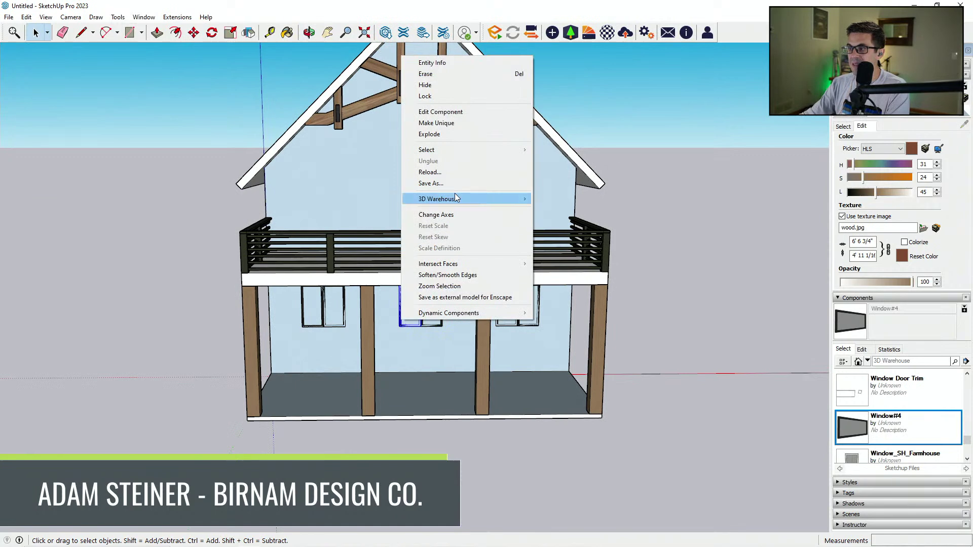
click(446, 122)
scroll(375, 358, up, 2)
double_click(388, 355)
scroll(388, 355, up, 2)
Widen the unique window to about 3' by moving its outer side frame away from the neighbouring window.
drag(389, 350, 441, 208)
middle_drag(459, 340, 462, 321)
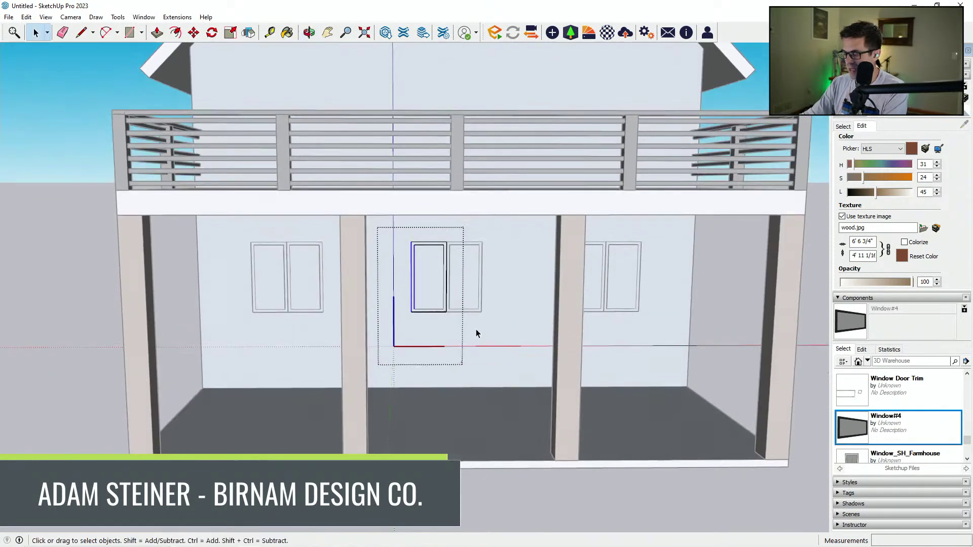
key(m)
click(509, 344)
click(499, 343)
key(space)
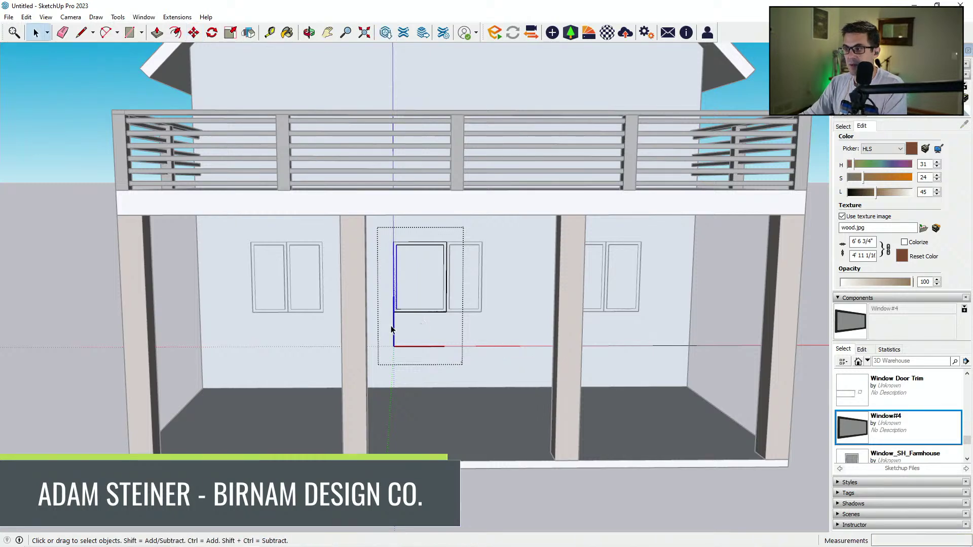
Lower the unique window's bottom frame by 48" to make a door-height panel, and finish editing the component.
key(m)
click(445, 304)
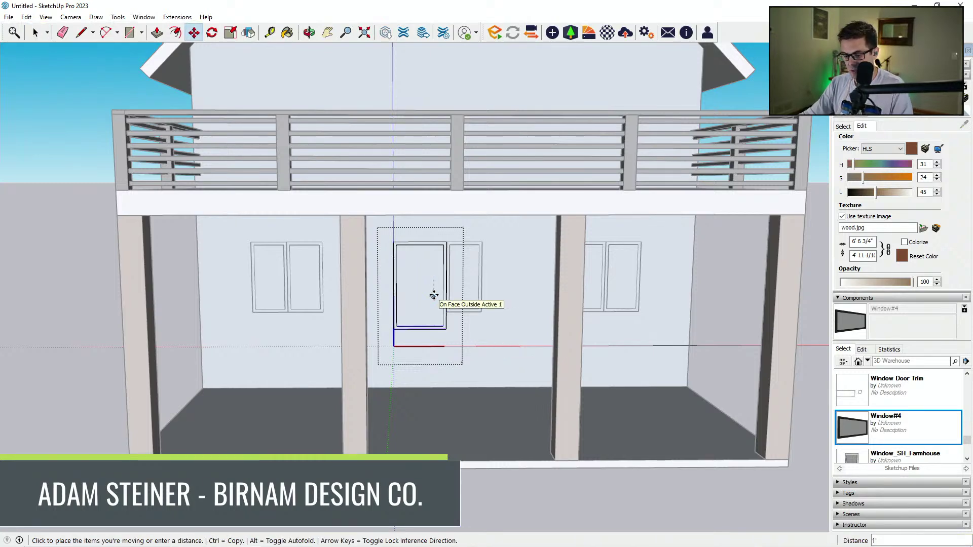
text(48)
key(Return)
key(space)
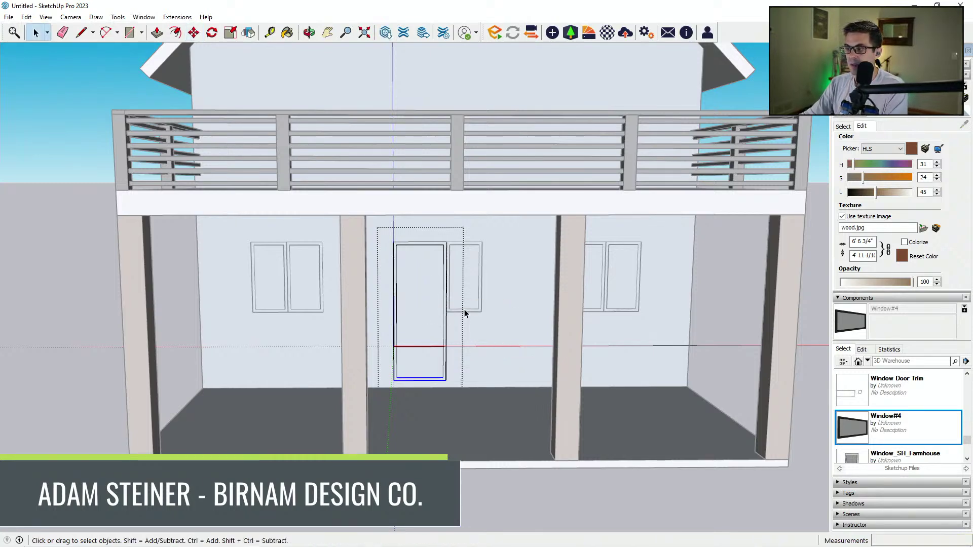
click(481, 339)
Replace the leftover narrow window in the middle bay with a copy of the tall panel, edge to edge, forming a double door.
click(468, 313)
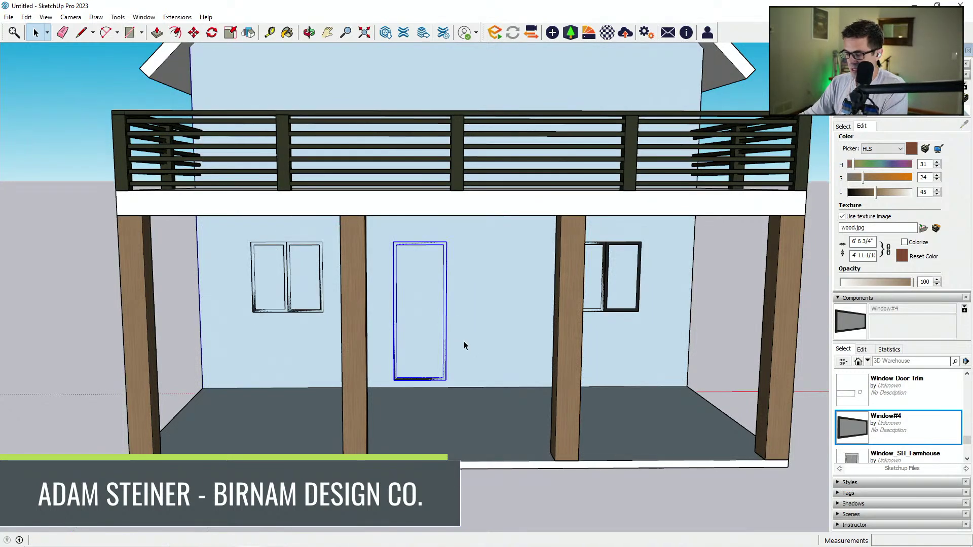
key(m)
key(ctrl)
click(393, 242)
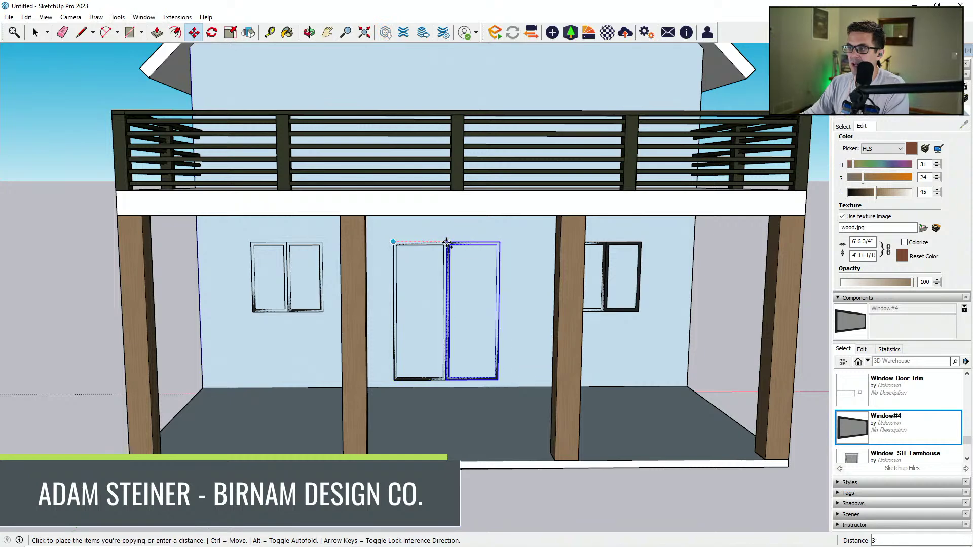
click(447, 243)
middle_drag(447, 242, 505, 434)
key(space)
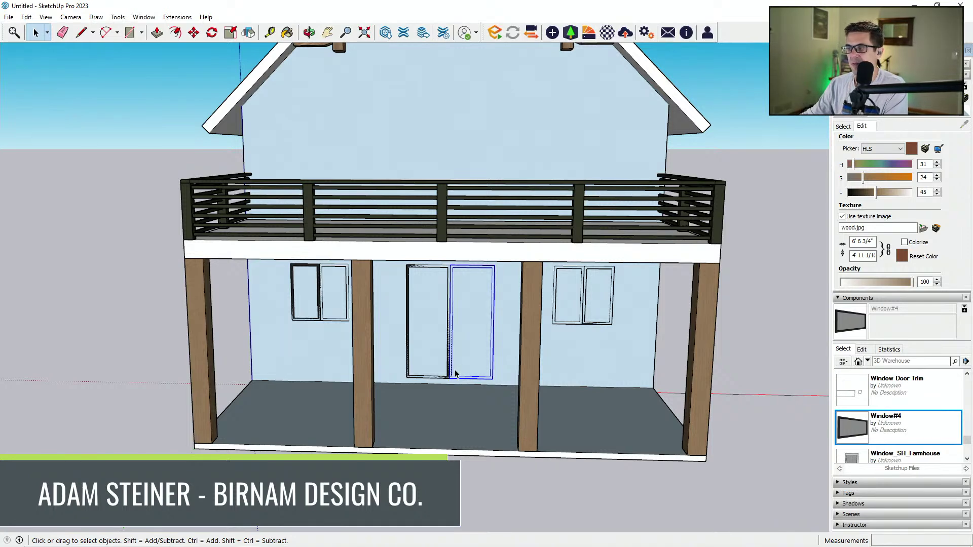
Copy both double windows and the double door up to the deck level, from the porch floor corner to the deck floor corner.
middle_drag(454, 371, 508, 359)
scroll(509, 359, down, 2)
click(484, 500)
middle_drag(491, 463, 512, 440)
scroll(512, 440, down, 1)
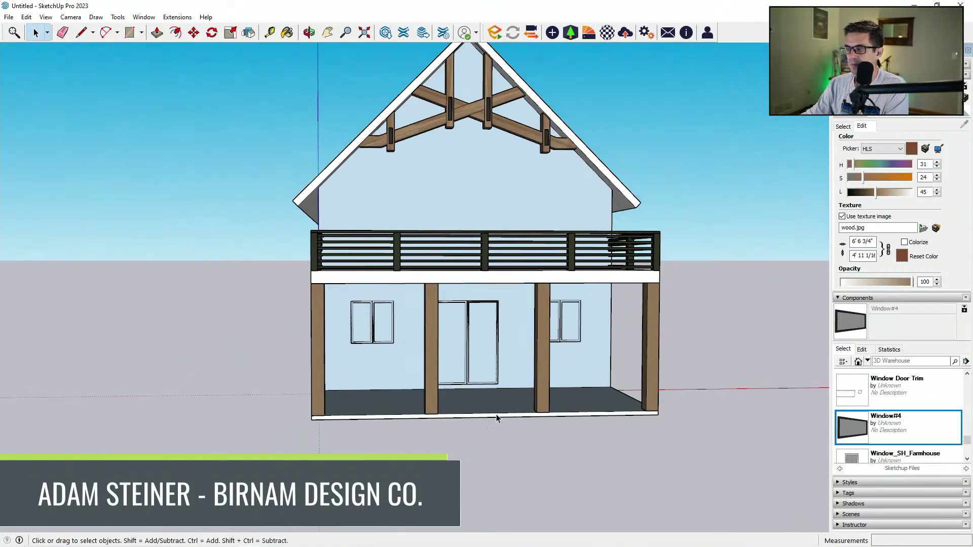
click(371, 317)
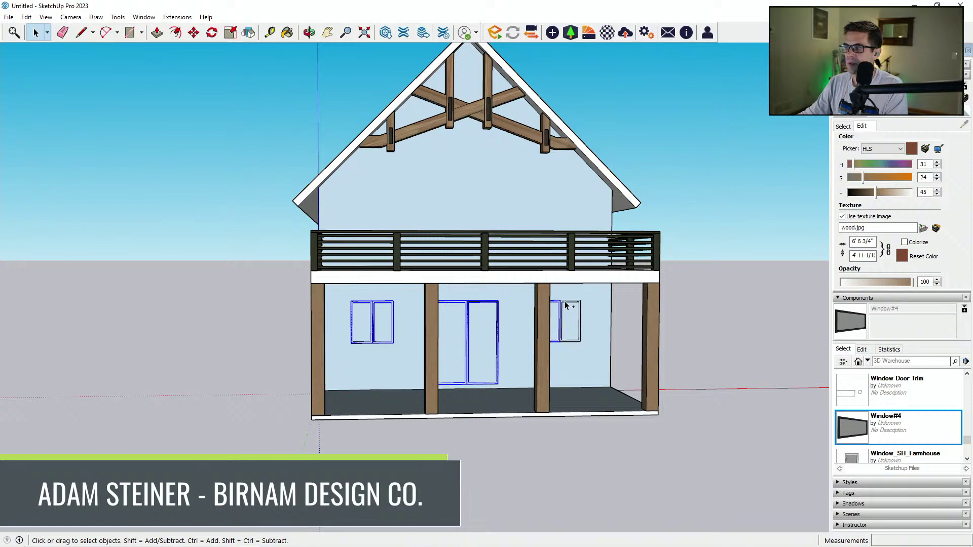
key(m)
middle_drag(589, 332, 604, 457)
key(ctrl)
click(611, 384)
scroll(628, 276, up, 2)
middle_drag(627, 277, 573, 348)
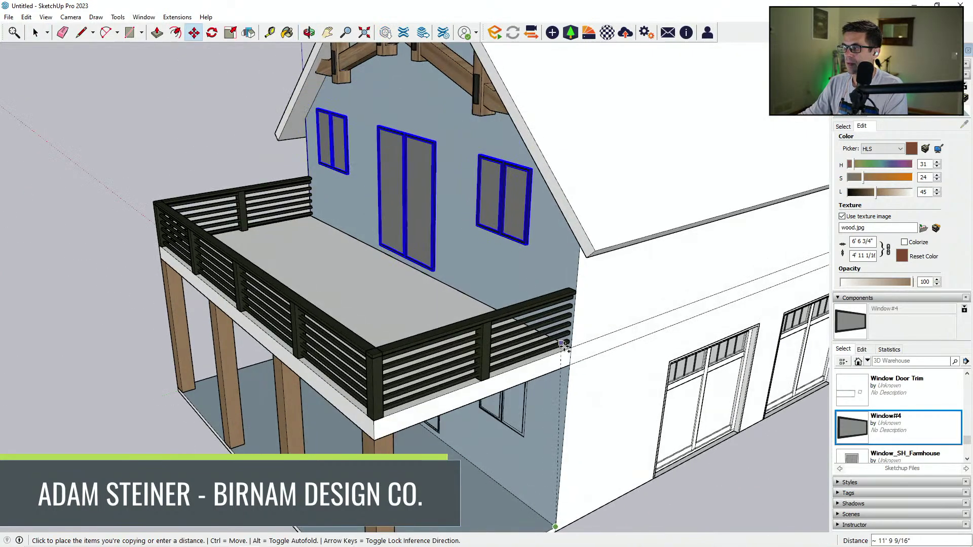
click(572, 348)
middle_drag(393, 324, 562, 218)
scroll(560, 281, down, 1)
middle_drag(480, 233, 527, 233)
key(space)
scroll(550, 210, up, 3)
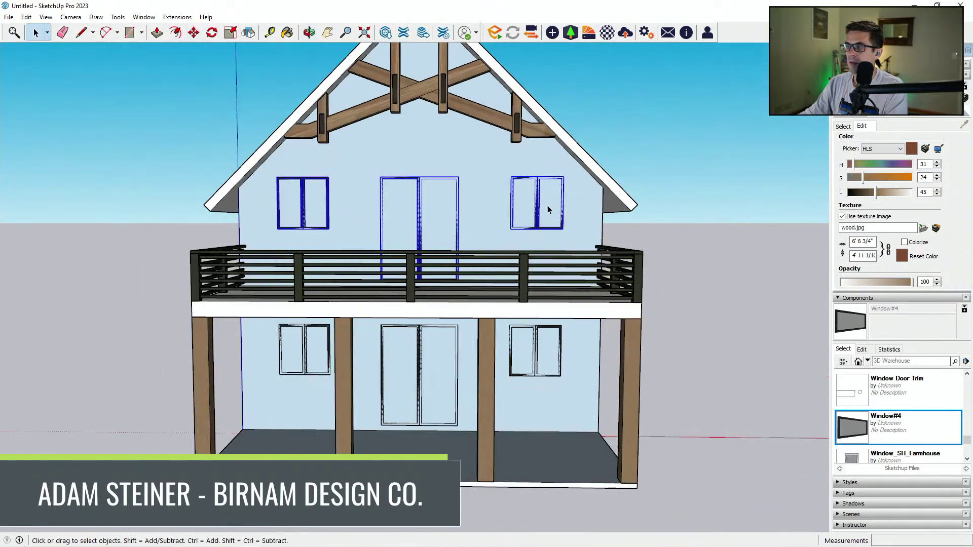
scroll(554, 230, down, 1)
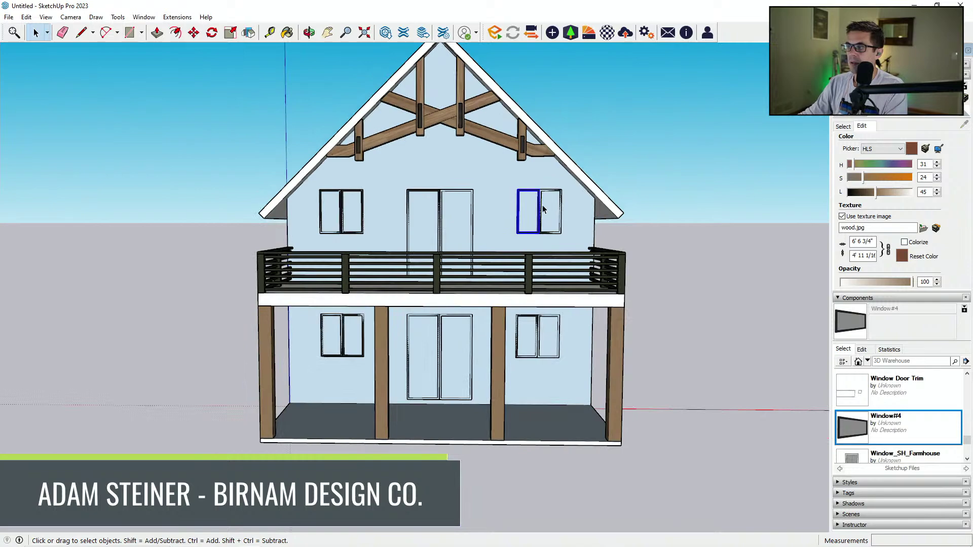
scroll(543, 210, up, 4)
key(m)
scroll(549, 225, down, 6)
key(space)
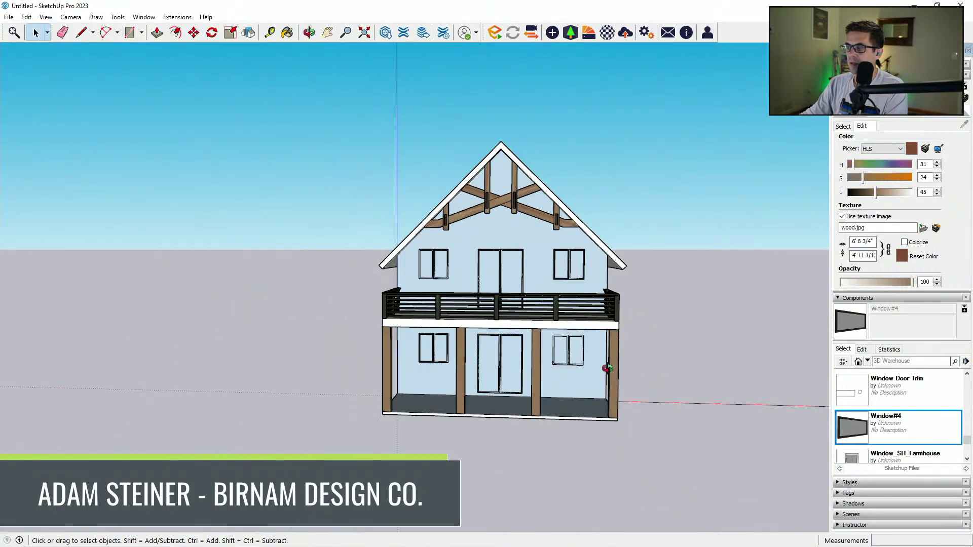
Shift the upper and lower double windows beside the garage side of the gable wall slightly inward, towards the double doors.
scroll(560, 376, up, 3)
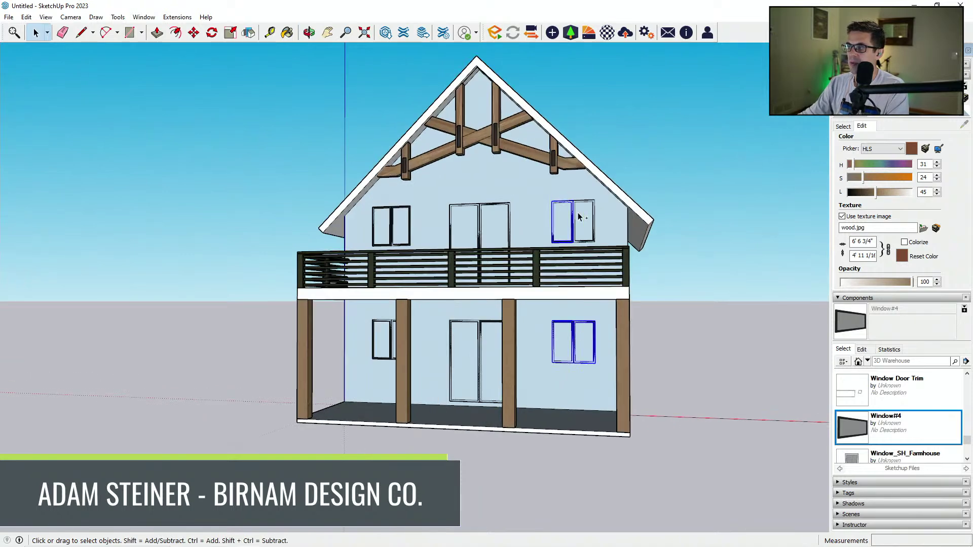
middle_drag(577, 211, 581, 243)
key(m)
click(554, 202)
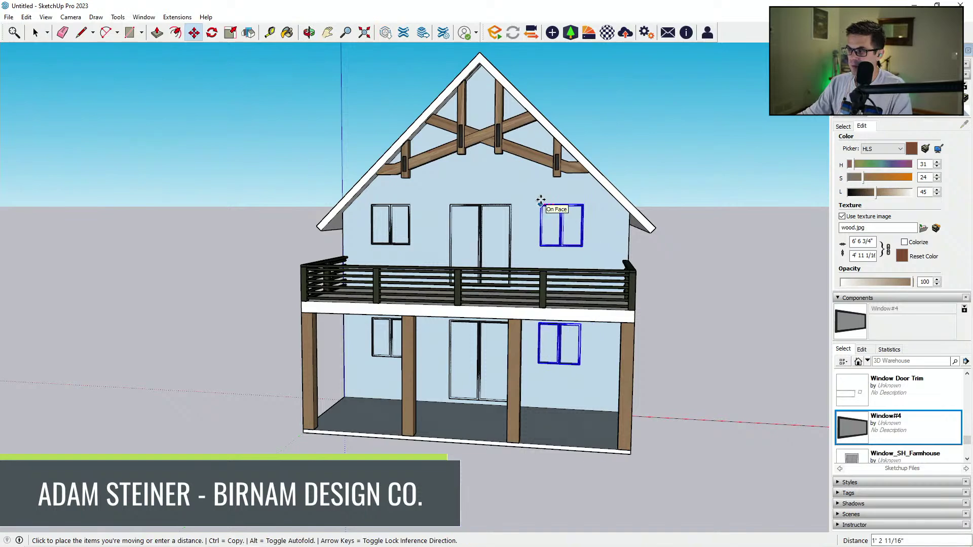
click(544, 201)
scroll(527, 228, down, 2)
Shift the upper and lower double windows at the opposite end of the gable wall slightly inward, towards the double doors.
middle_drag(579, 399, 416, 253)
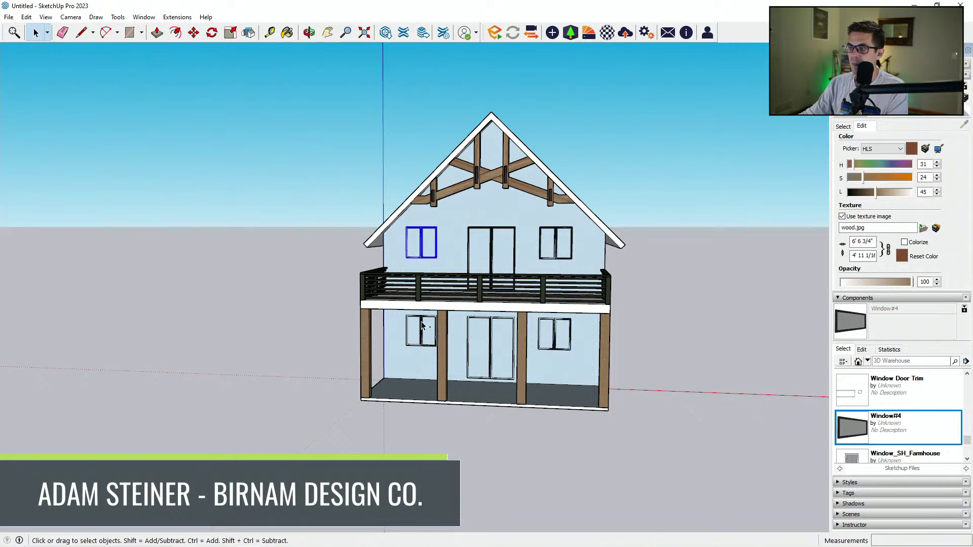
middle_drag(432, 320, 684, 419)
key(m)
click(456, 233)
click(461, 227)
Draw a line on the garage side wall from the far garage door's upper outer trim corner.
scroll(580, 376, up, 3)
middle_drag(626, 366, 593, 347)
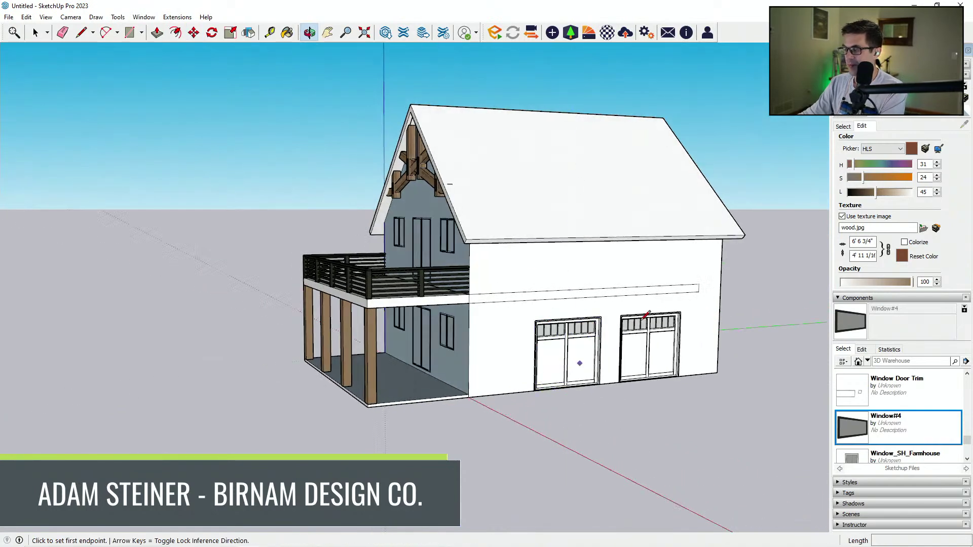
key(l)
middle_drag(771, 334, 563, 303)
scroll(563, 303, up, 3)
scroll(624, 299, up, 2)
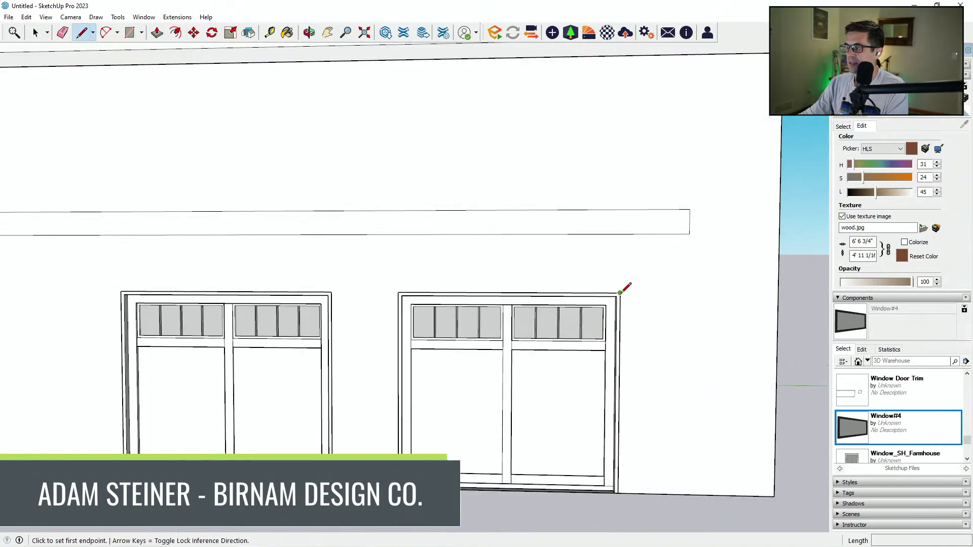
click(620, 294)
scroll(684, 291, down, 5)
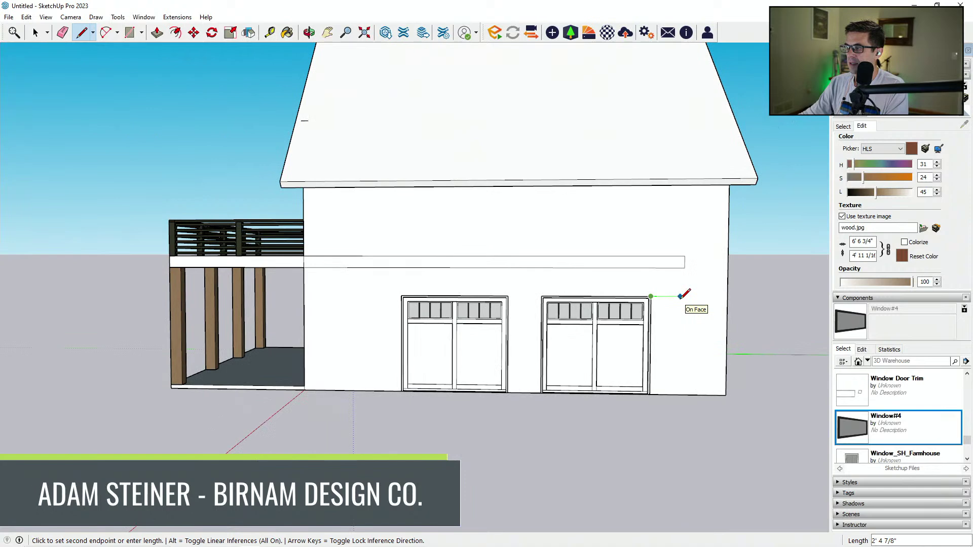
scroll(681, 296, down, 3)
key(Escape)
Draw a vertical line from the midpoint of the right garage door's top edge up through the roof overhang.
middle_drag(575, 328, 649, 324)
middle_drag(441, 330, 621, 332)
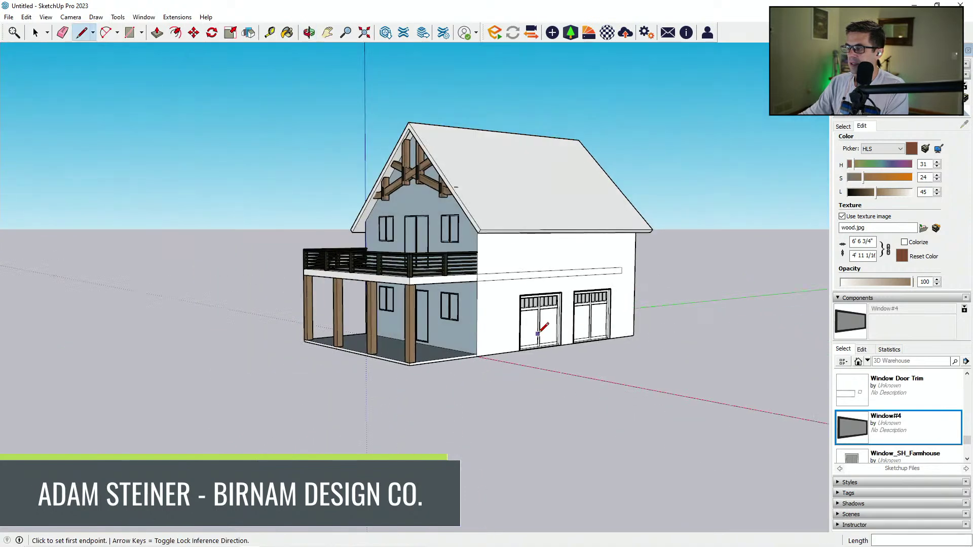
scroll(616, 292, up, 3)
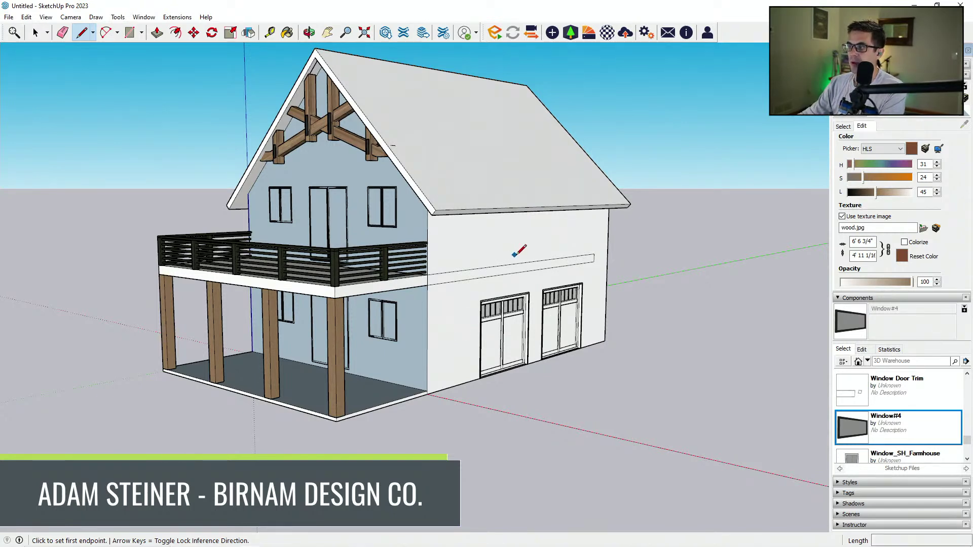
scroll(510, 256, up, 6)
middle_drag(641, 265, 542, 285)
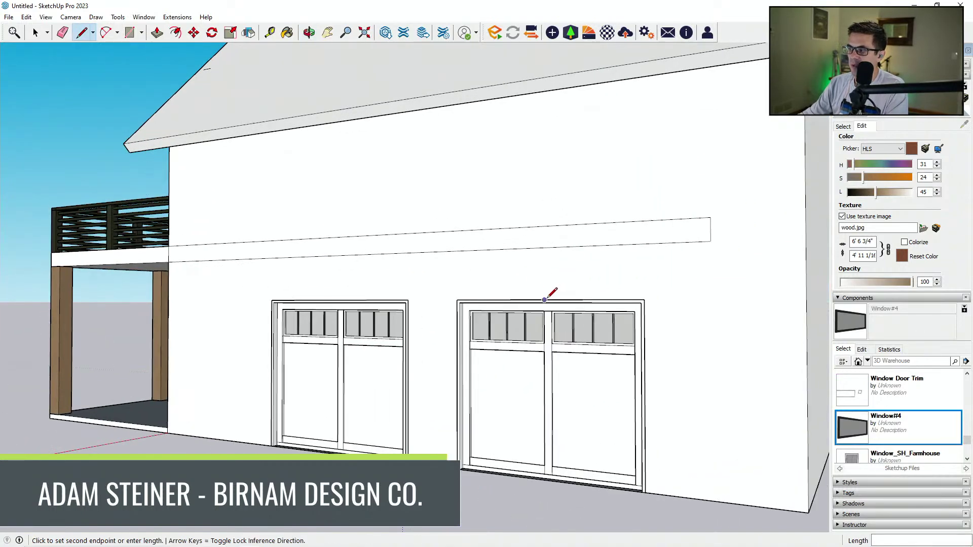
click(545, 300)
scroll(548, 296, down, 3)
click(540, 67)
scroll(520, 207, up, 2)
scroll(522, 203, down, 1)
key(Escape)
scroll(540, 148, up, 2)
Outline a notch on the roof with lines 42 inches to each side of the vertical line and side edges down to the eave.
click(542, 146)
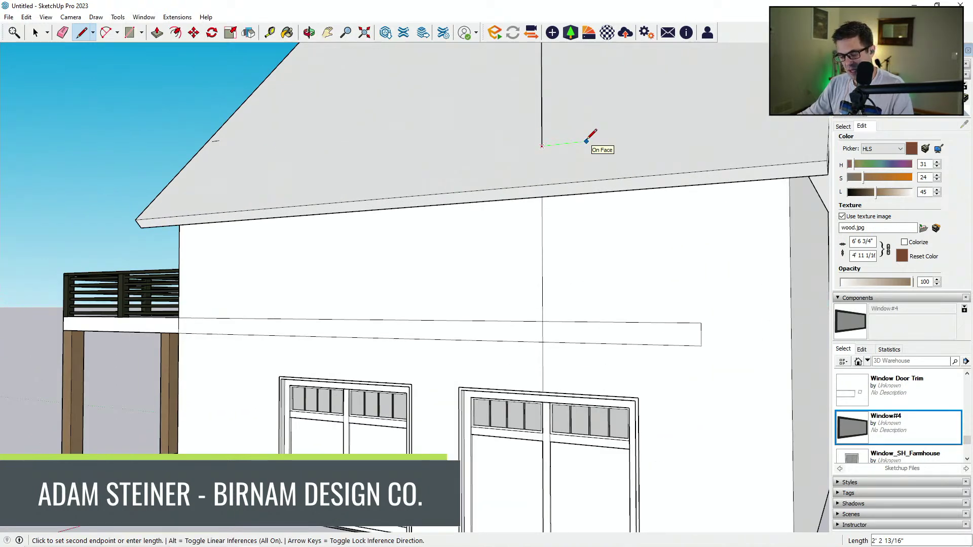
text(42)
key(Return)
middle_drag(608, 137, 569, 165)
click(489, 171)
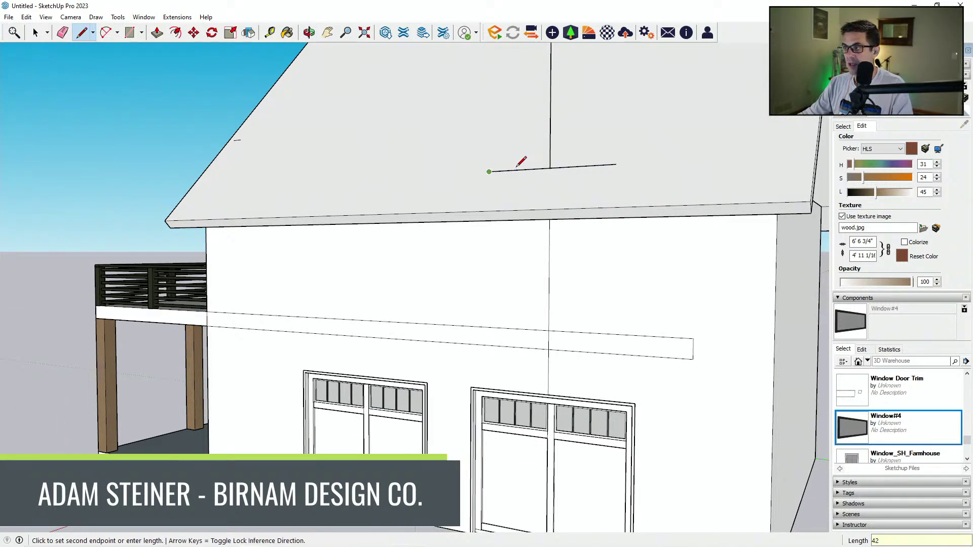
click(470, 212)
click(617, 163)
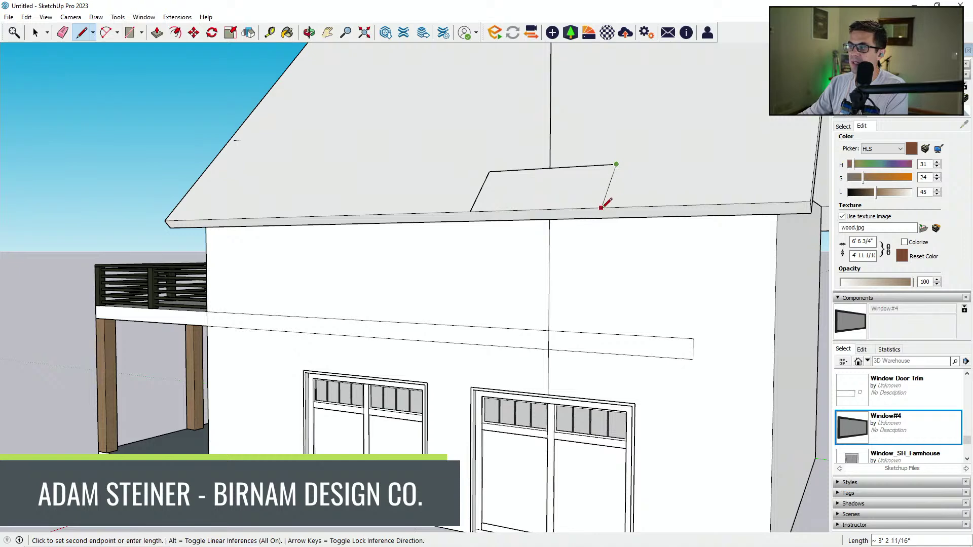
scroll(604, 206, up, 1)
click(603, 207)
Push the outlined roof area through the overhang to cut the notch out of the eave above the right garage door.
key(p)
click(576, 192)
click(576, 234)
key(e)
mouse_move(553, 185)
middle_down()
mouse_move(502, 243)
mouse_move(471, 248)
mouse_move(434, 163)
mouse_move(363, 166)
mouse_move(352, 280)
mouse_move(298, 302)
mouse_move(387, 277)
middle_up()
middle_drag(361, 178, 481, 303)
Try to draw a sloped overhang edge at the notch's side corner from a 24-inch horizontal reference line, and erase the reference.
key(l)
scroll(580, 284, up, 2)
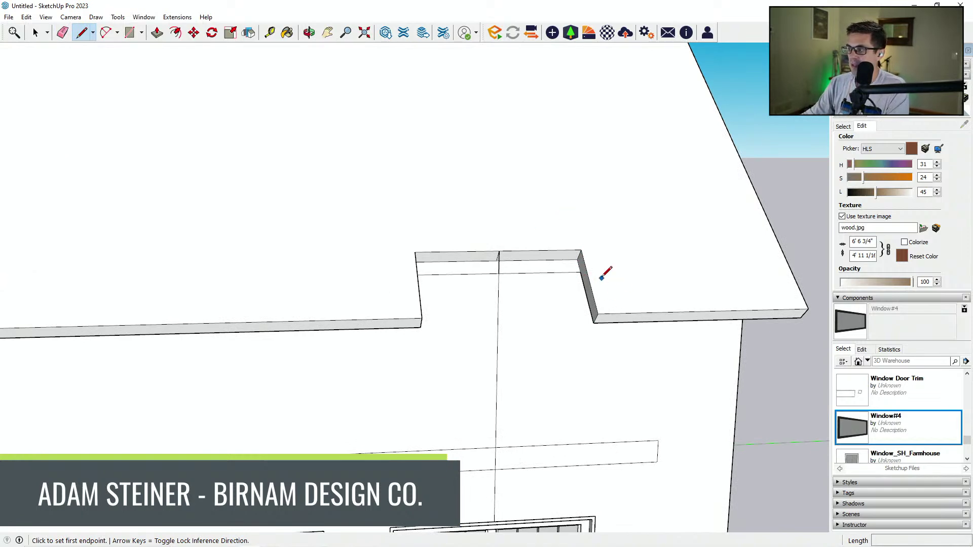
click(581, 272)
middle_drag(587, 263, 652, 279)
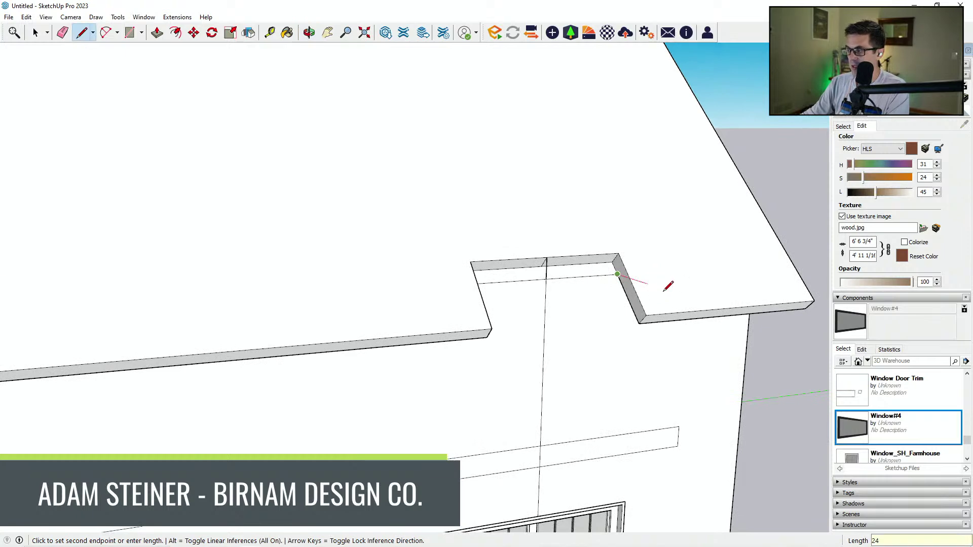
scroll(667, 291, up, 3)
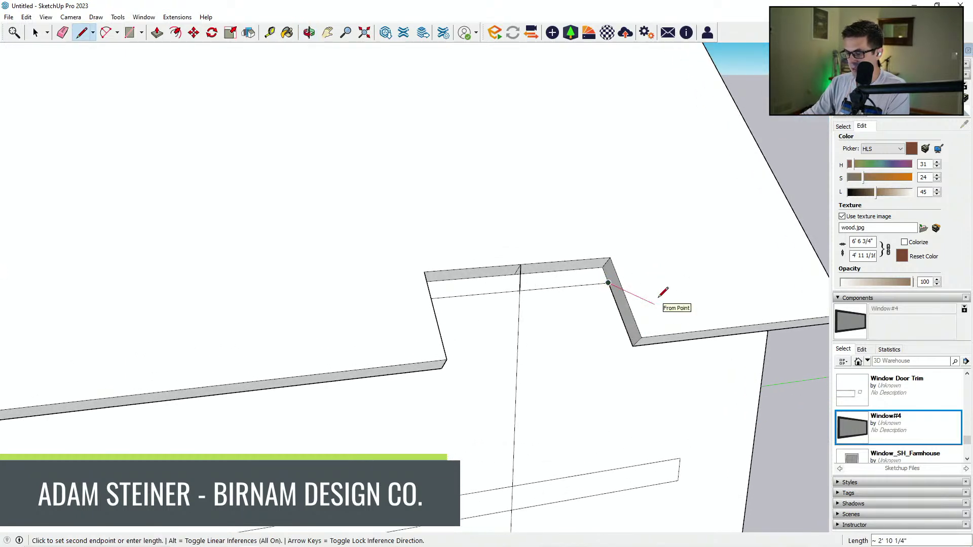
middle_drag(661, 287, 643, 304)
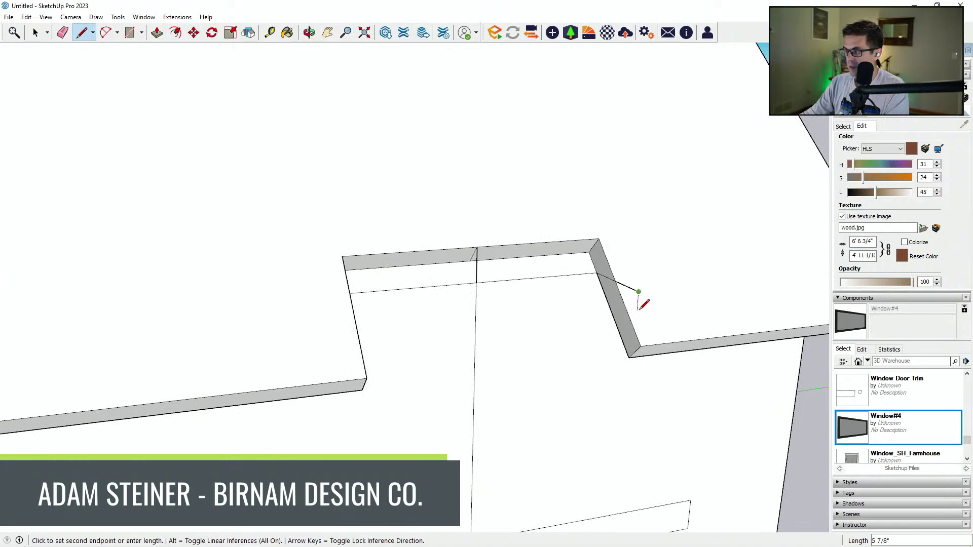
key(Return)
click(597, 273)
key(e)
click(639, 293)
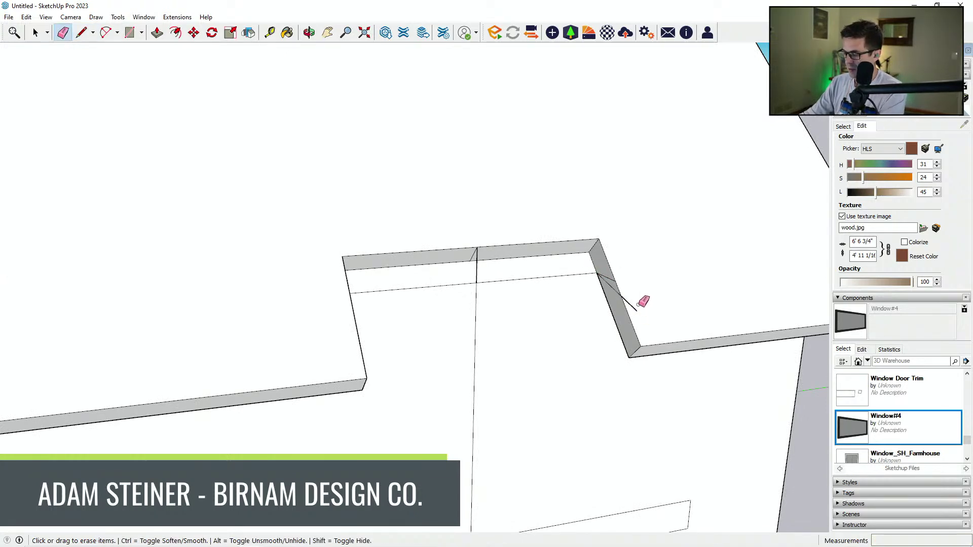
Try to close the small roof profile with a 6-inch vertical edge and a 24-inch return, and erase the leftover edge.
key(l)
click(637, 311)
key(Return)
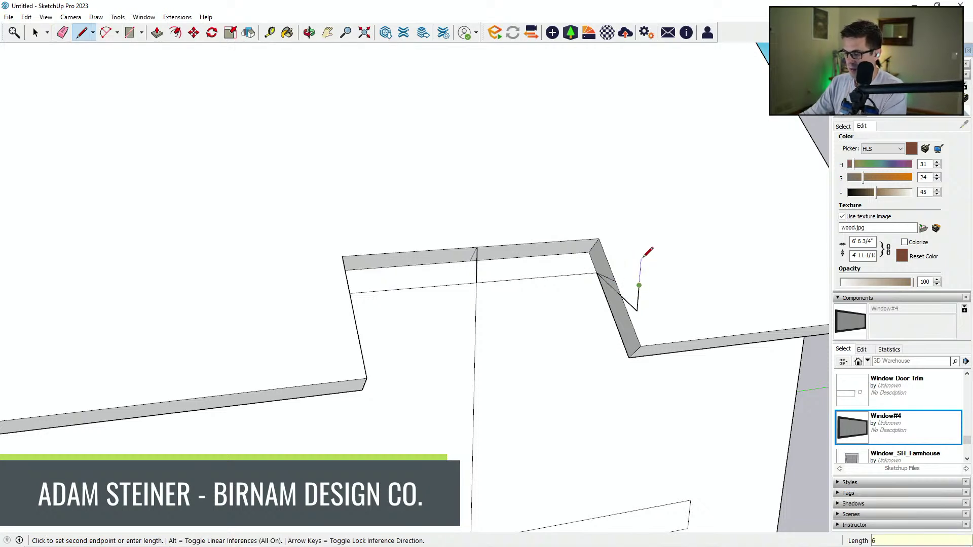
text(2)
key(Return)
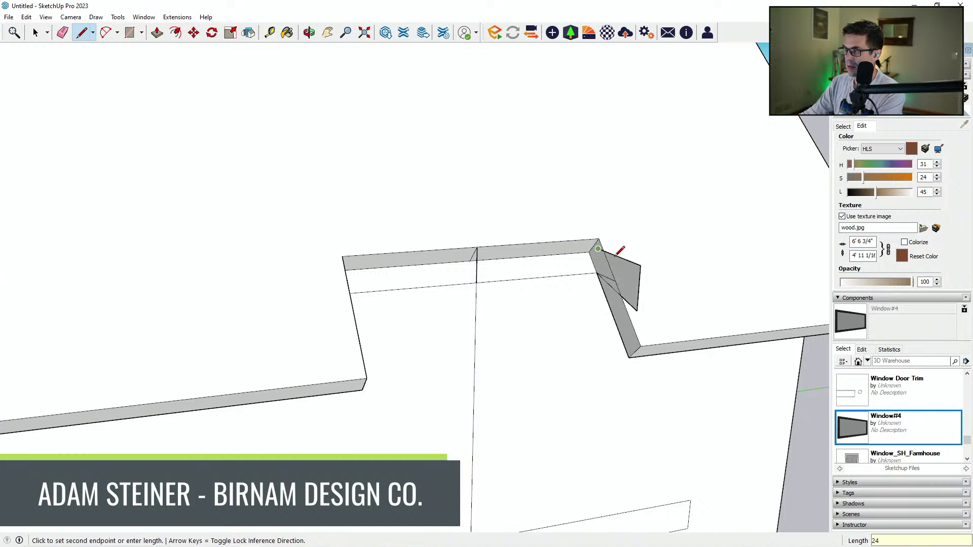
drag(642, 280, 641, 267)
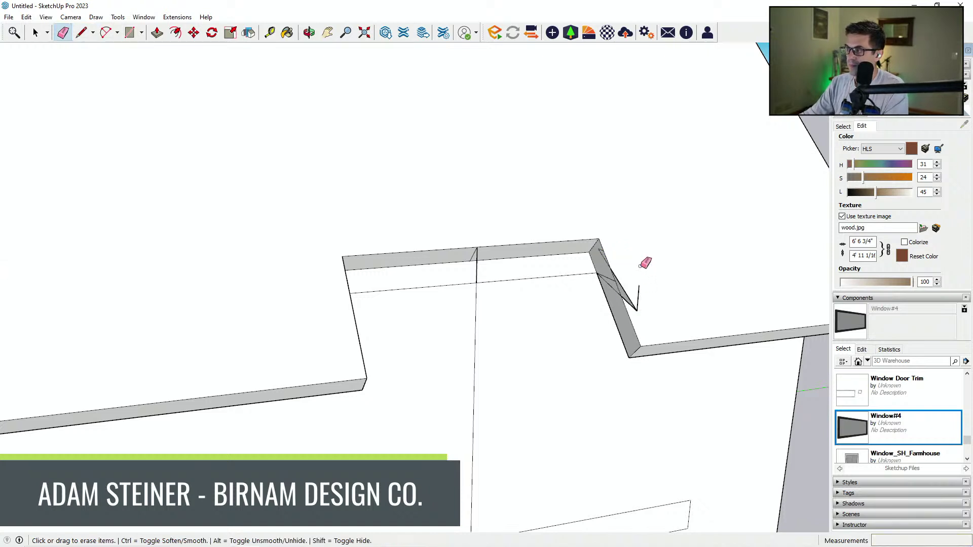
Undo the profile lines drawn at the notch's side corner.
mouse_move(647, 293)
middle_down()
mouse_move(645, 309)
mouse_move(665, 319)
mouse_move(751, 308)
middle_up()
key(ctrl+z)
key(ctrl+z)
key(ctrl+z)
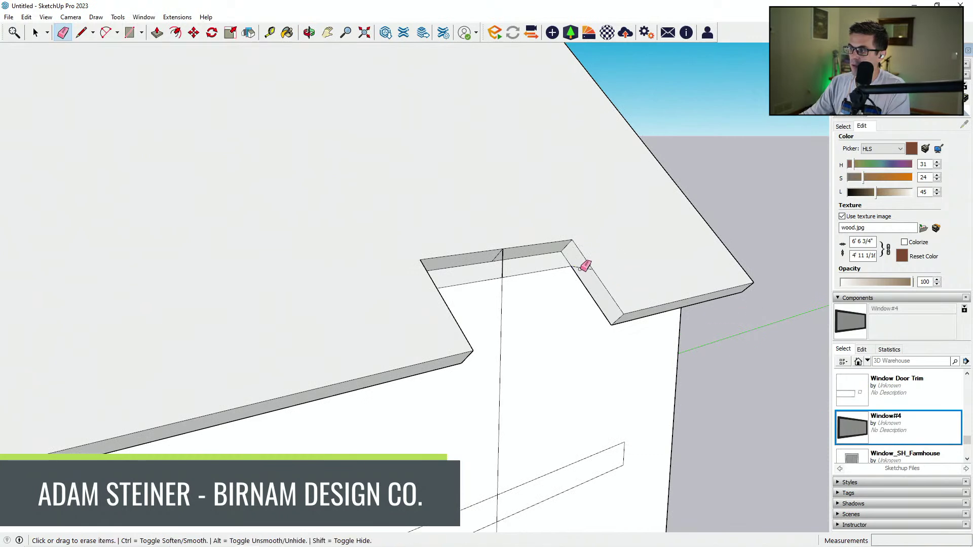
Draw short vertical lines up from the notch's back corners and erase the leftover centre line inside the notch.
middle_drag(588, 269, 576, 278)
key(l)
click(571, 240)
key(Escape)
middle_drag(494, 279, 219, 264)
click(269, 273)
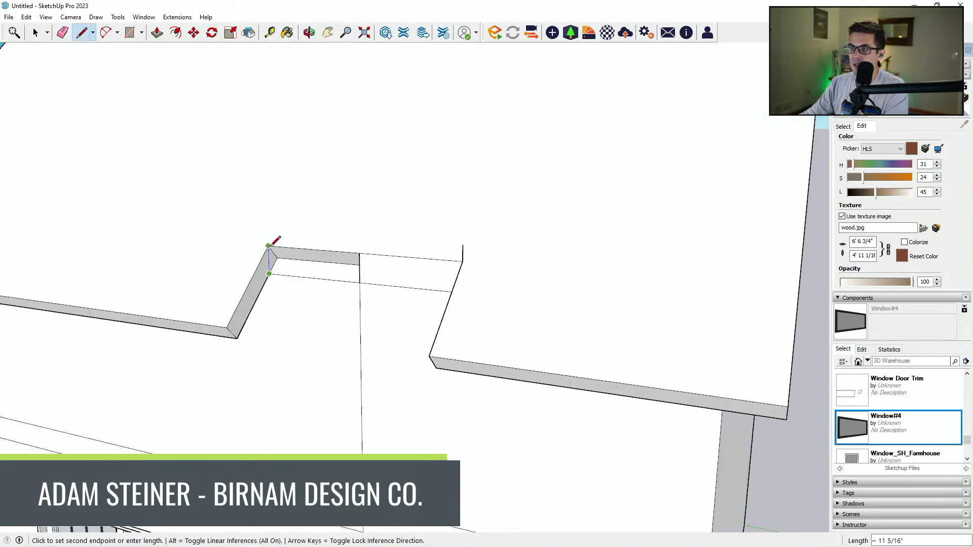
key(e)
middle_drag(369, 289, 417, 278)
drag(428, 268, 422, 267)
mouse_move(425, 266)
middle_down()
mouse_move(628, 259)
mouse_move(615, 278)
mouse_move(619, 241)
mouse_move(692, 281)
mouse_move(628, 261)
mouse_move(727, 265)
mouse_move(673, 260)
mouse_move(738, 242)
mouse_move(522, 264)
mouse_move(540, 258)
mouse_move(532, 245)
mouse_move(404, 267)
middle_up()
Raise the wall inside the notch by drawing vertical corner edges joined by a top edge, and erase the stray line.
key(l)
click(600, 236)
middle_drag(603, 284, 484, 297)
key(Escape)
scroll(709, 275, up, 2)
click(696, 278)
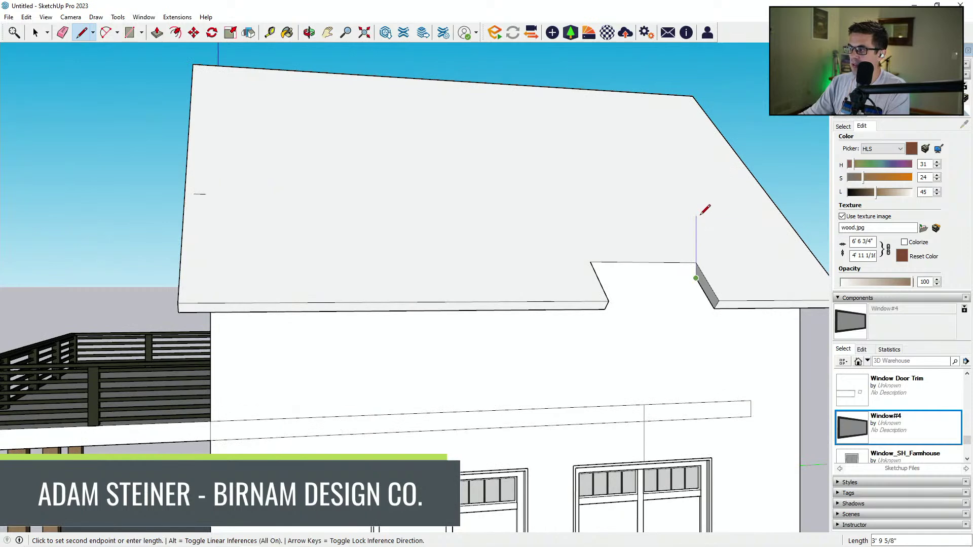
middle_drag(698, 253, 598, 233)
click(574, 255)
mouse_move(557, 277)
middle_down()
mouse_move(628, 274)
mouse_move(379, 267)
middle_up()
key(e)
click(596, 255)
scroll(588, 283, up, 3)
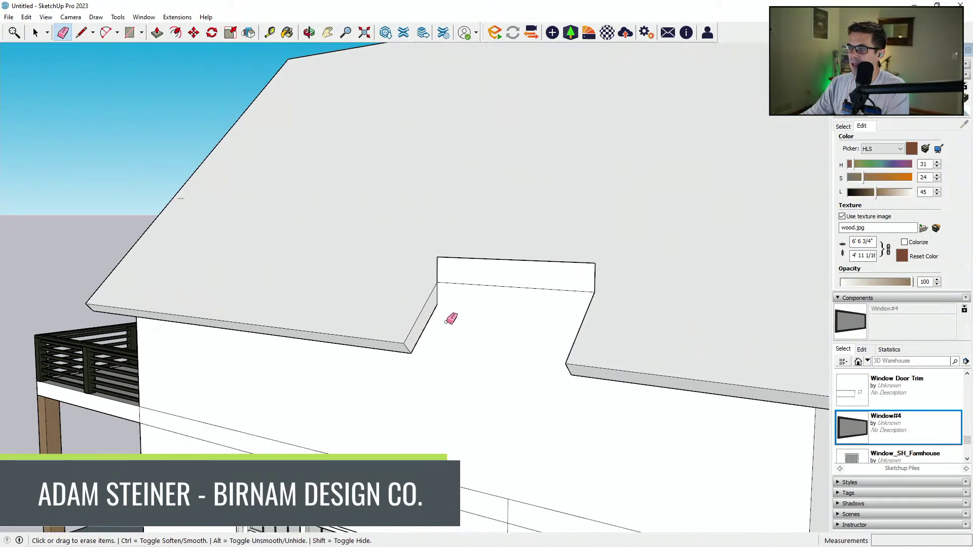
Draw the sloped lower edge of the dormer roof outward from the raised wall's top corner, and erase the horizontal reference line.
middle_drag(435, 310, 473, 245)
key(l)
click(464, 260)
click(464, 284)
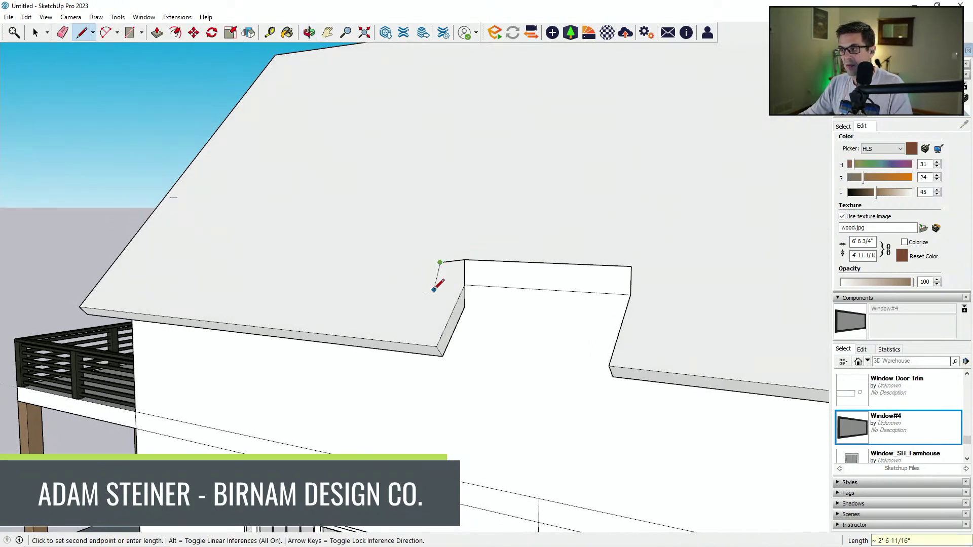
click(464, 260)
key(e)
drag(447, 263, 440, 266)
Draw an 8-inch vertical fascia edge and a parallel sloped top edge using a 6-inch rise and 24-inch run, erasing the reference lines.
key(l)
click(441, 274)
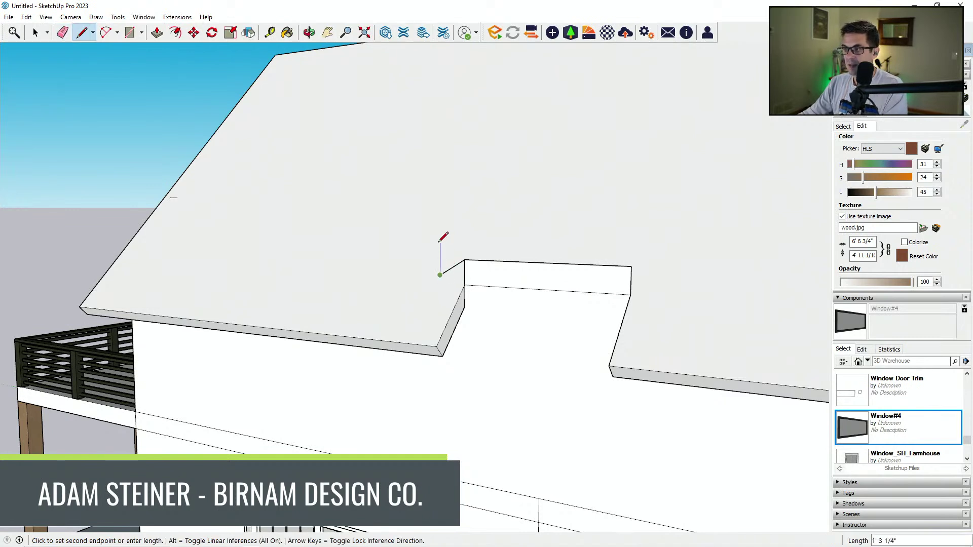
text(8)
key(Return)
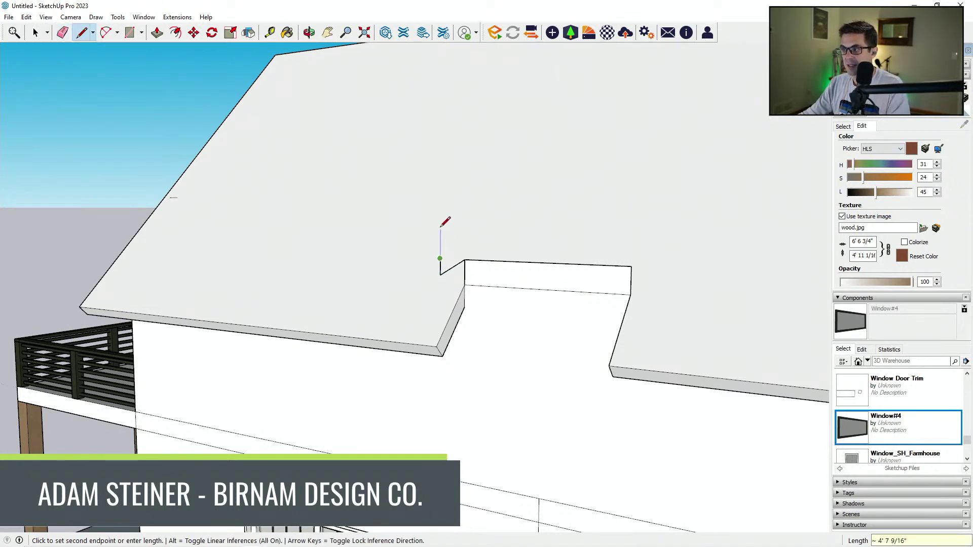
text(6)
key(Return)
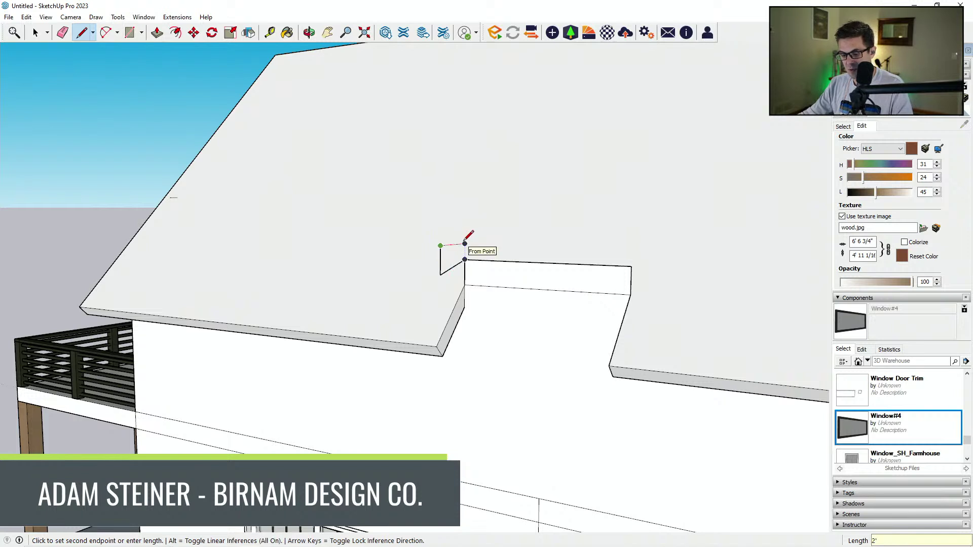
text(24)
key(Return)
key(e)
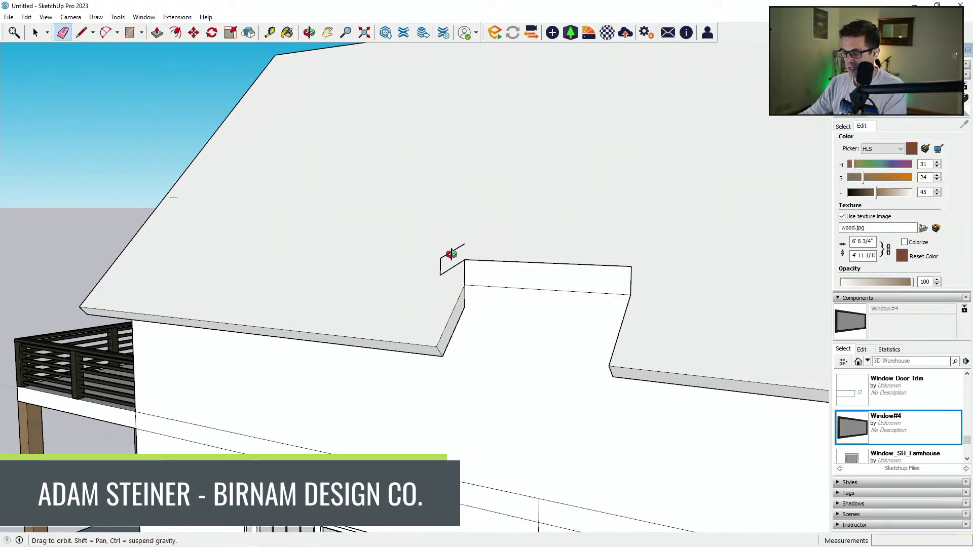
Extend the dormer roof's sloped top edge back to the main roof and close the side profile into a face.
key(l)
click(464, 244)
scroll(484, 238, down, 3)
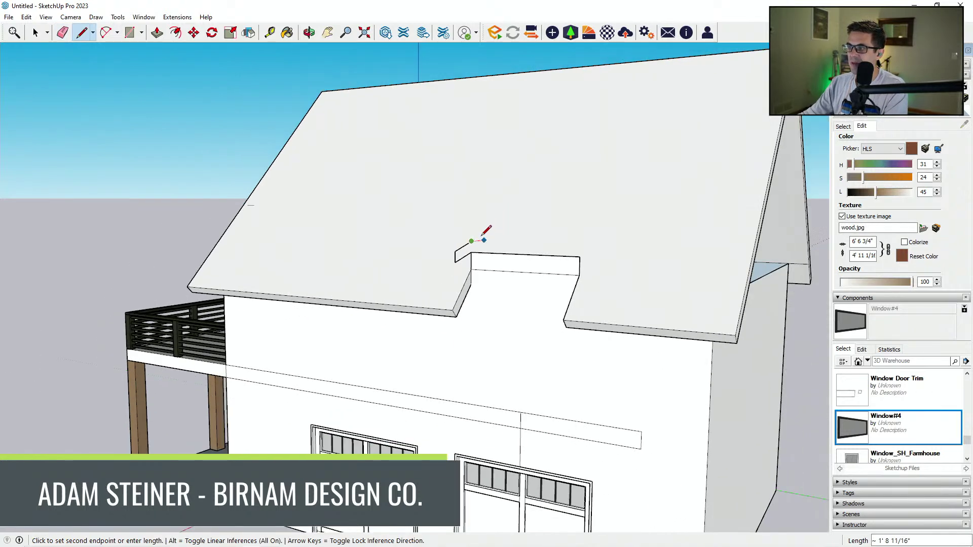
key(Escape)
middle_drag(574, 241, 475, 280)
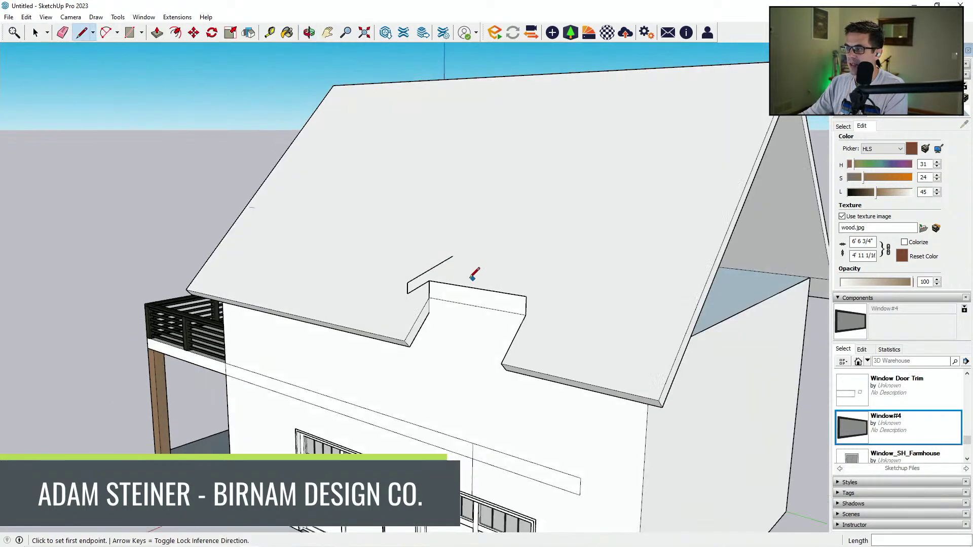
scroll(442, 280, up, 3)
middle_drag(451, 234, 736, 259)
scroll(405, 333, up, 5)
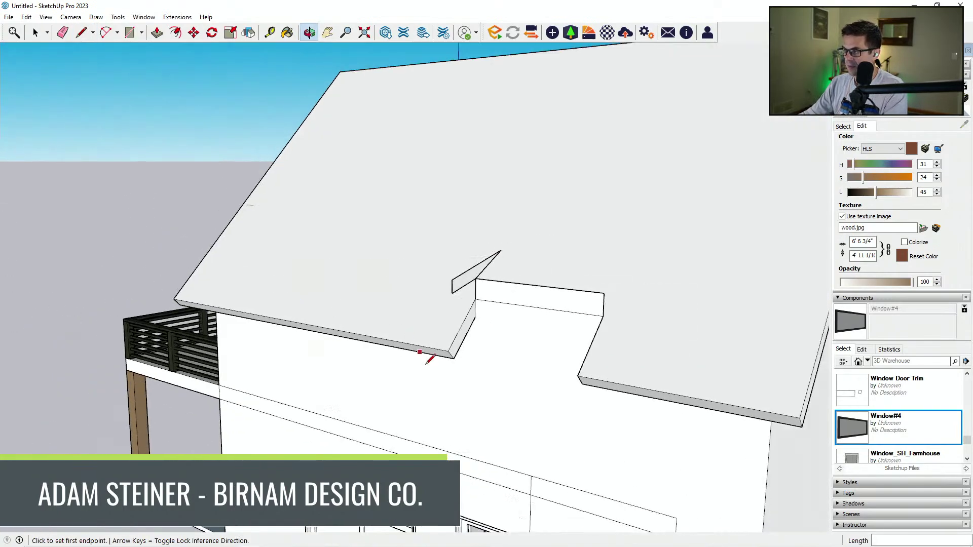
Push/Pull the dormer roof profile across the full width of the raised wall.
key(p)
click(380, 293)
click(458, 401)
Try to erase the horizontal line across the dormer's front wall, and undo the erase.
key(e)
mouse_move(478, 283)
middle_down()
mouse_move(567, 340)
mouse_move(785, 340)
middle_up()
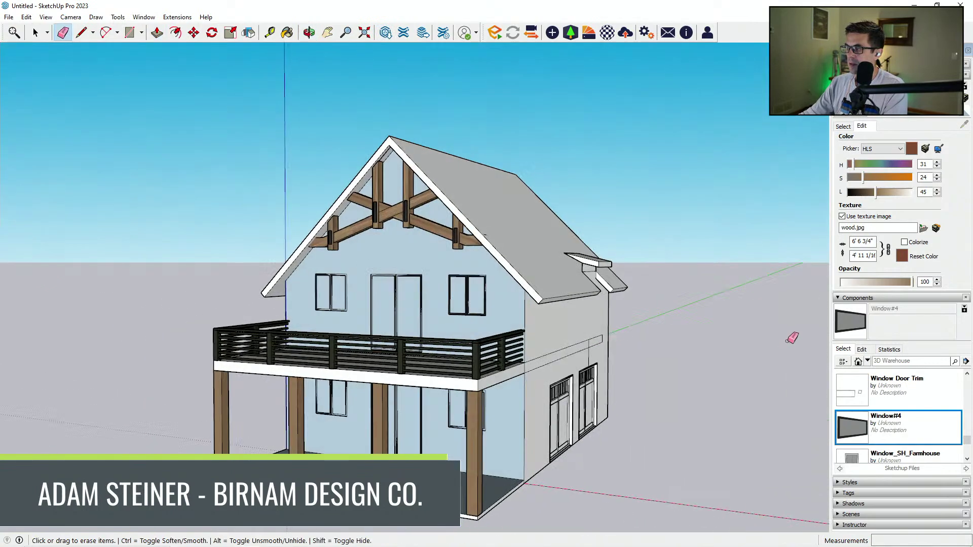
scroll(786, 340, down, 2)
middle_drag(588, 329, 696, 327)
scroll(622, 293, up, 3)
middle_drag(623, 292, 498, 286)
scroll(583, 284, up, 6)
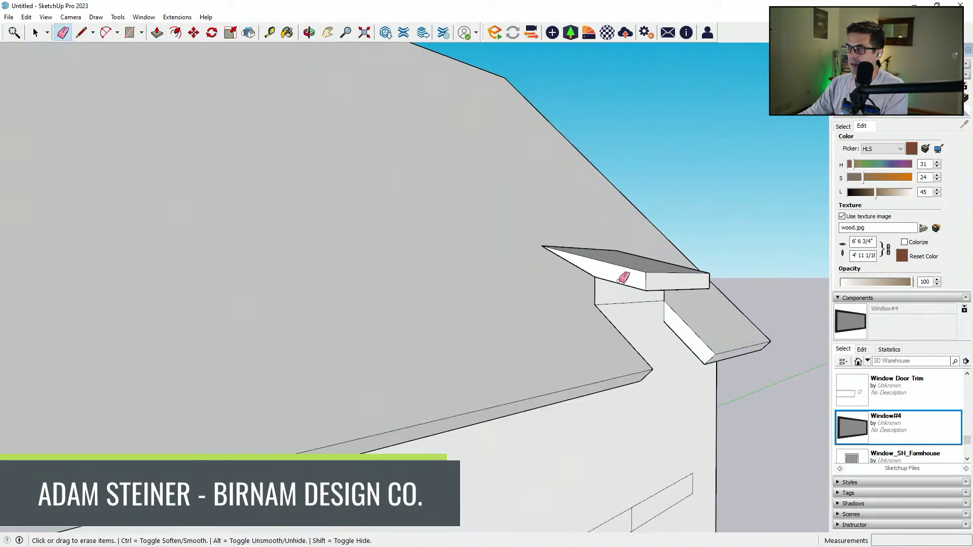
click(576, 294)
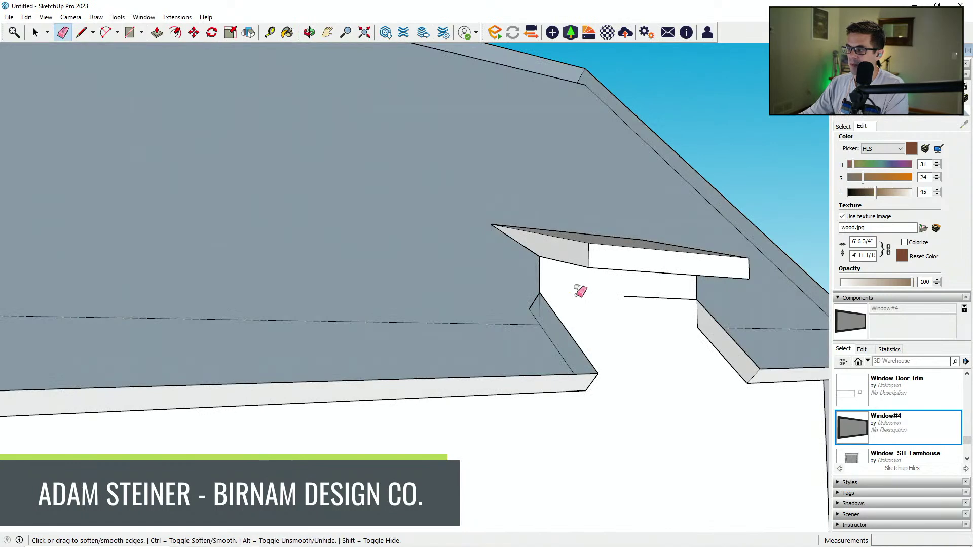
key(ctrl+z)
mouse_move(581, 296)
middle_down()
mouse_move(593, 317)
mouse_move(572, 313)
middle_up()
Draw the lines that close the dormer's side between its wall, its roof and the main roof, and erase the extra edge.
key(l)
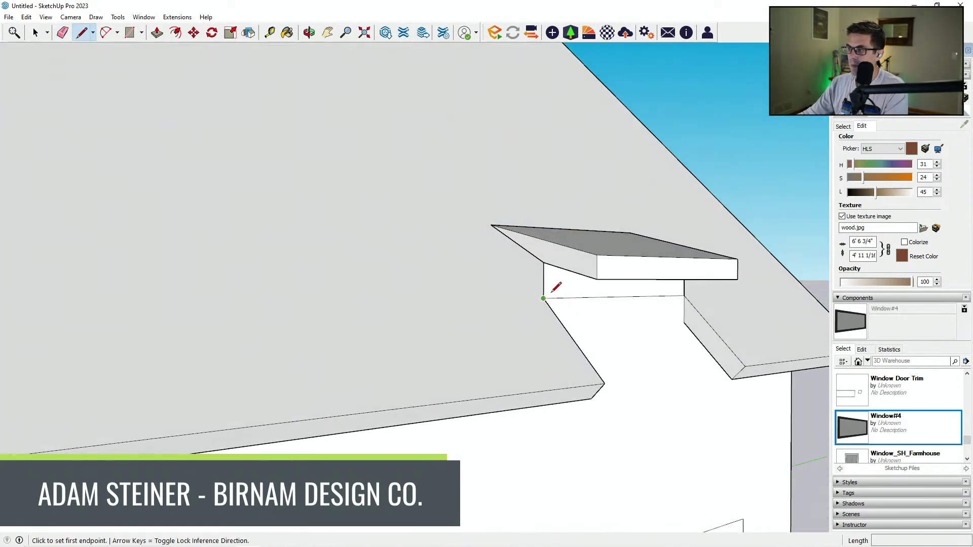
click(543, 298)
mouse_move(547, 272)
middle_down()
mouse_move(775, 265)
mouse_move(547, 296)
mouse_move(552, 275)
middle_up()
click(492, 287)
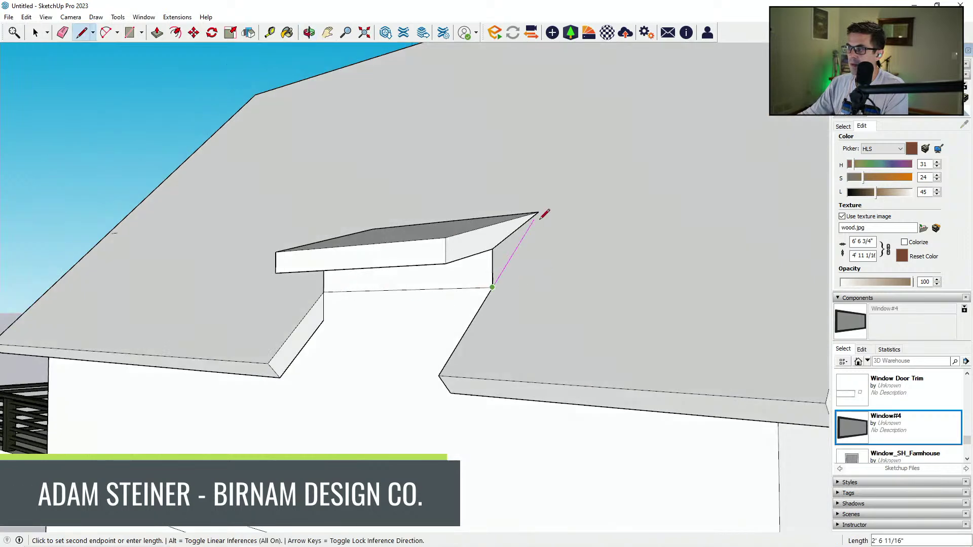
click(538, 212)
click(492, 248)
click(521, 241)
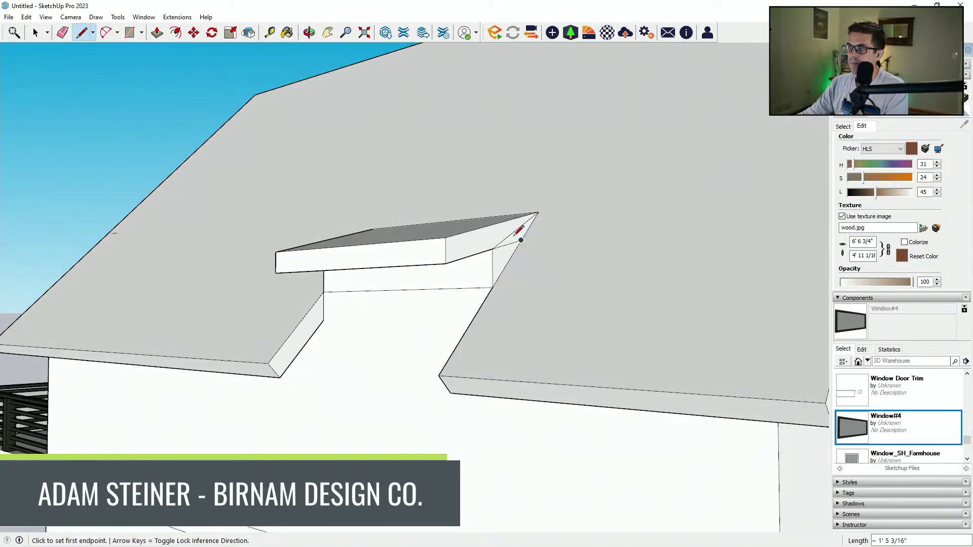
key(e)
click(517, 230)
Extend the dormer roof's lower edge back to the main roof on the opposite side and erase the extra edge there.
middle_drag(344, 291, 600, 276)
key(l)
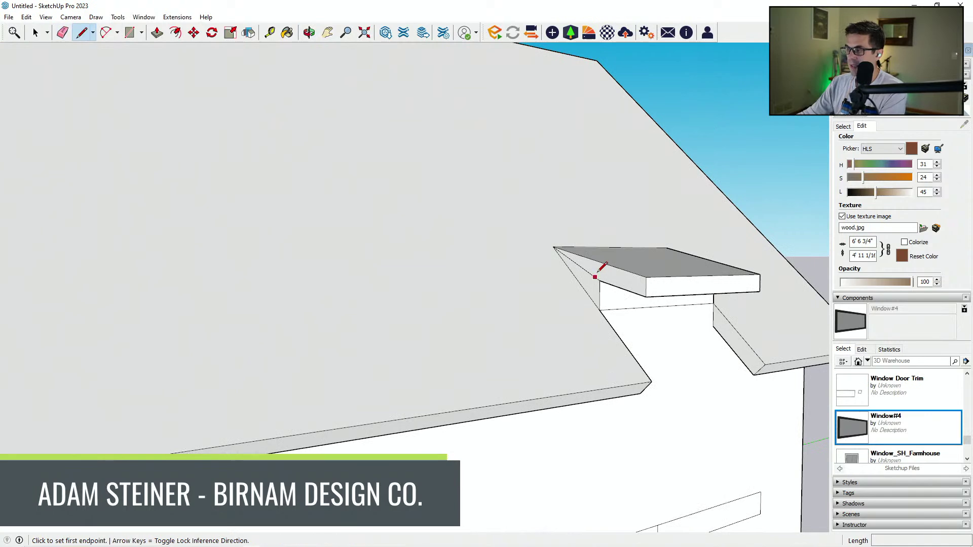
click(600, 279)
click(571, 270)
click(600, 280)
click(570, 271)
key(e)
click(577, 265)
Push/Pull the dormer roof's side faces outward to form an overhang beyond the dormer walls.
mouse_move(592, 299)
middle_down()
mouse_move(440, 294)
mouse_move(504, 326)
mouse_move(504, 282)
mouse_move(510, 290)
middle_up()
key(p)
click(615, 289)
key(Return)
key(e)
mouse_move(454, 314)
middle_down()
mouse_move(654, 332)
mouse_move(632, 292)
middle_up()
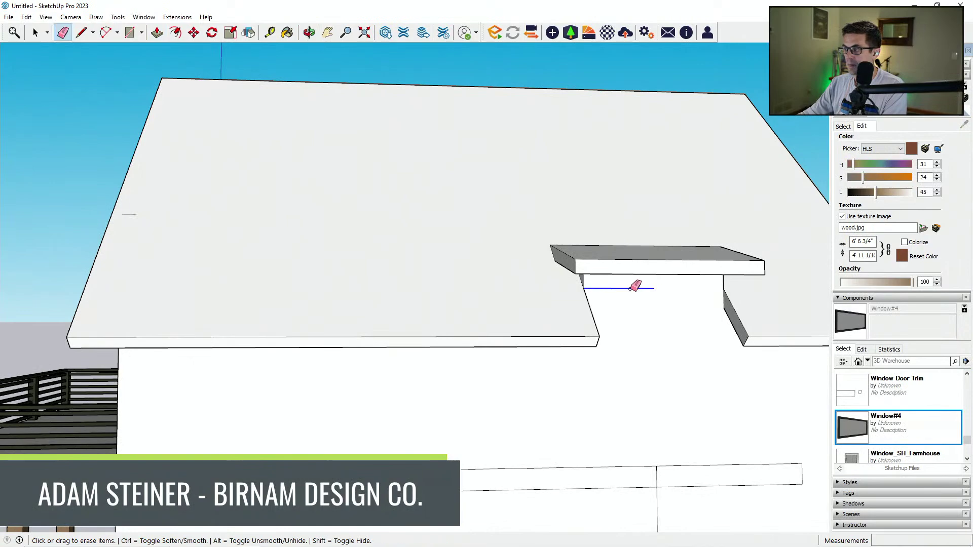
Copy the left sash of the gable wall's upper window nearest the garage side out to open space beyond the garage-door wall.
middle_drag(363, 395, 697, 409)
scroll(583, 380, down, 6)
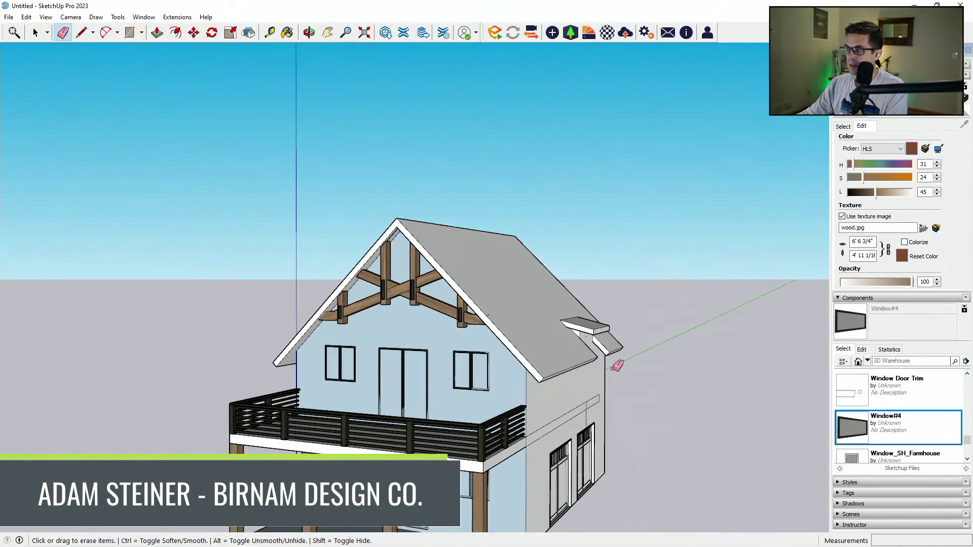
scroll(586, 335, up, 5)
scroll(534, 330, down, 6)
mouse_move(534, 330)
middle_down()
mouse_move(610, 354)
mouse_move(598, 382)
mouse_move(549, 406)
mouse_move(616, 371)
middle_up()
scroll(616, 371, up, 3)
middle_drag(563, 387, 555, 425)
key(space)
scroll(455, 358, up, 2)
click(445, 357)
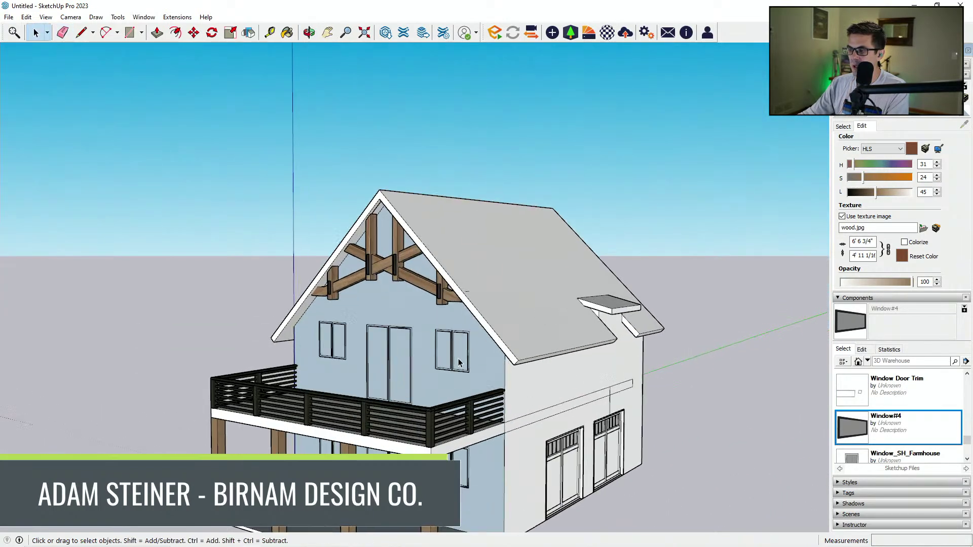
middle_drag(445, 358, 457, 422)
key(m)
key(ctrl)
click(458, 398)
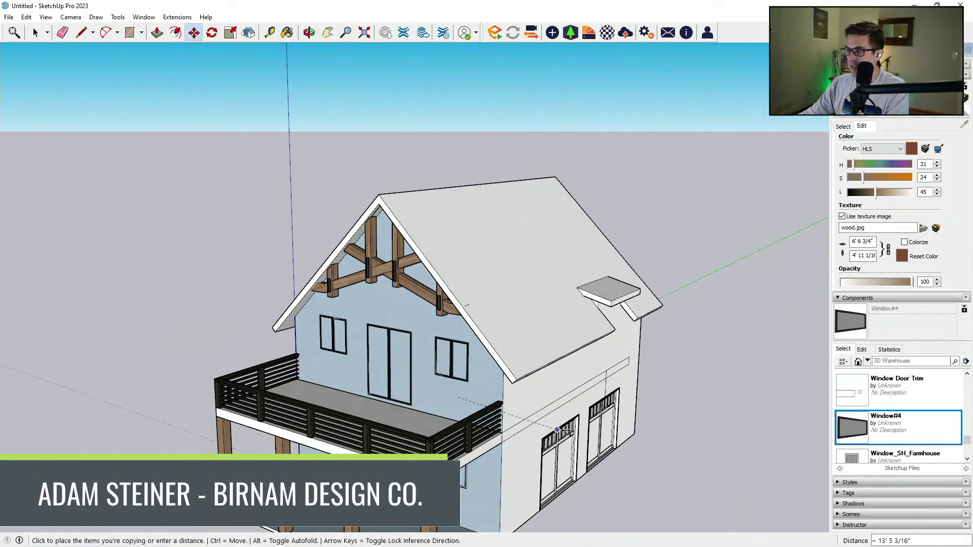
scroll(623, 527, down, 2)
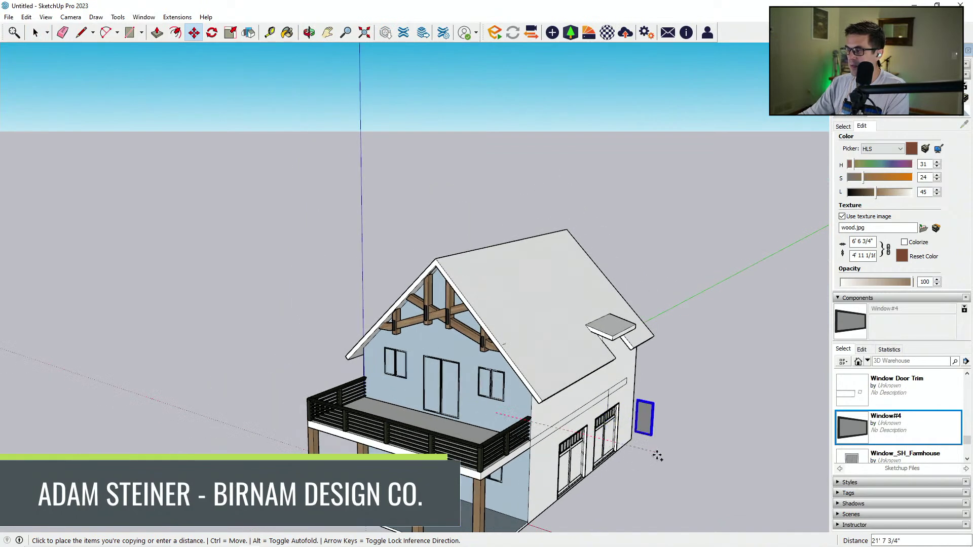
click(648, 411)
Rotate the copied window to face the same way as the garage-door wall and make it a unique component.
scroll(648, 411, up, 5)
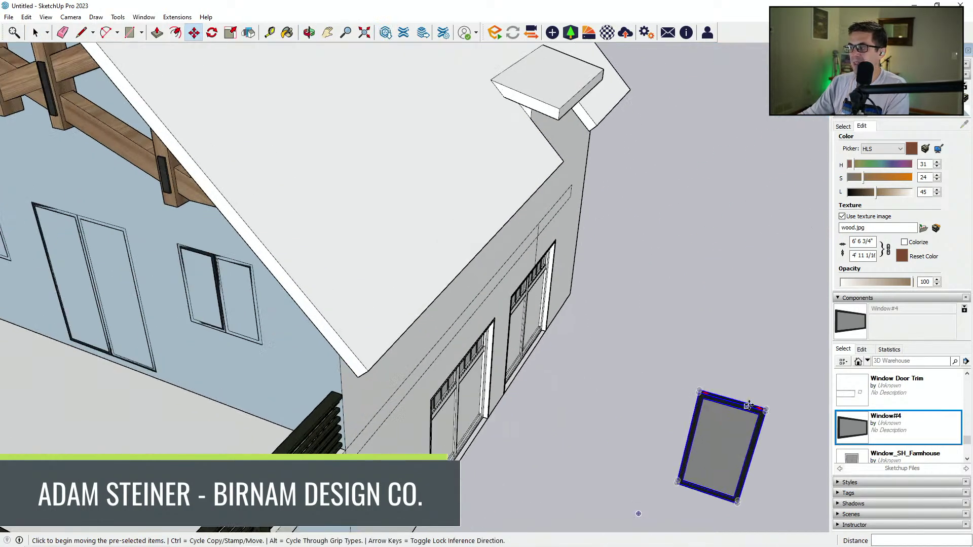
click(758, 409)
click(754, 319)
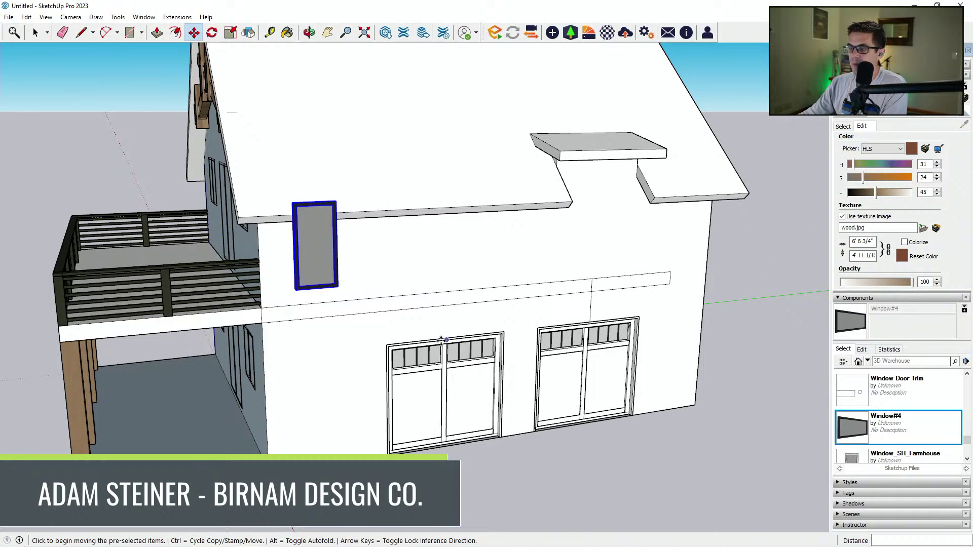
key(space)
right_click(319, 259)
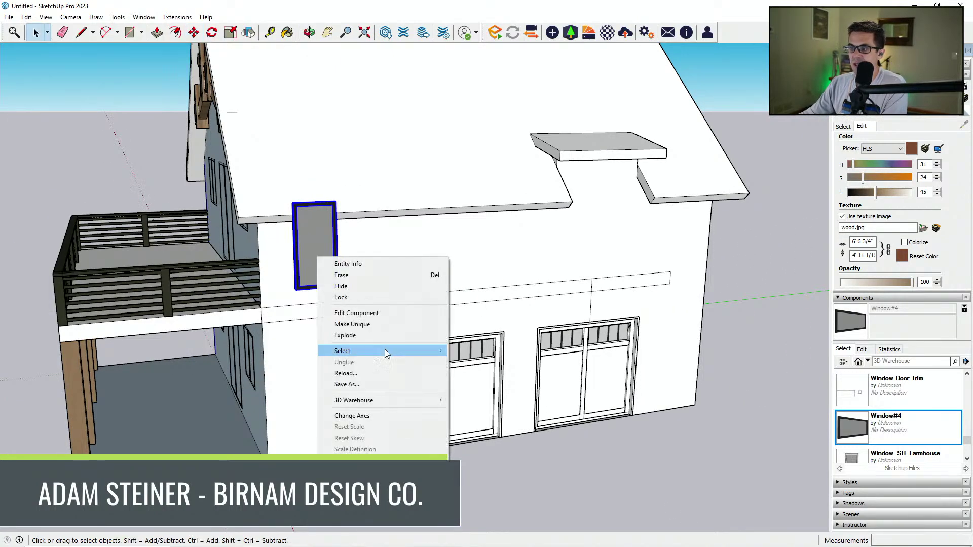
click(375, 324)
Open the copied window component for editing and widen it by moving its side frame outward.
double_click(317, 258)
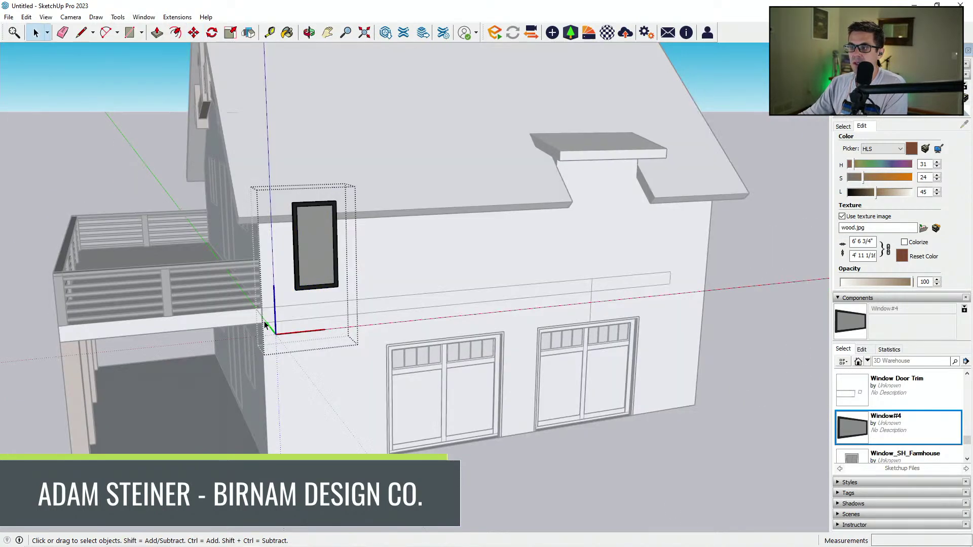
key(m)
scroll(315, 233, up, 1)
click(309, 228)
click(307, 225)
key(space)
Lengthen the window by moving its bottom frame down 12 inches.
drag(264, 308, 408, 263)
key(m)
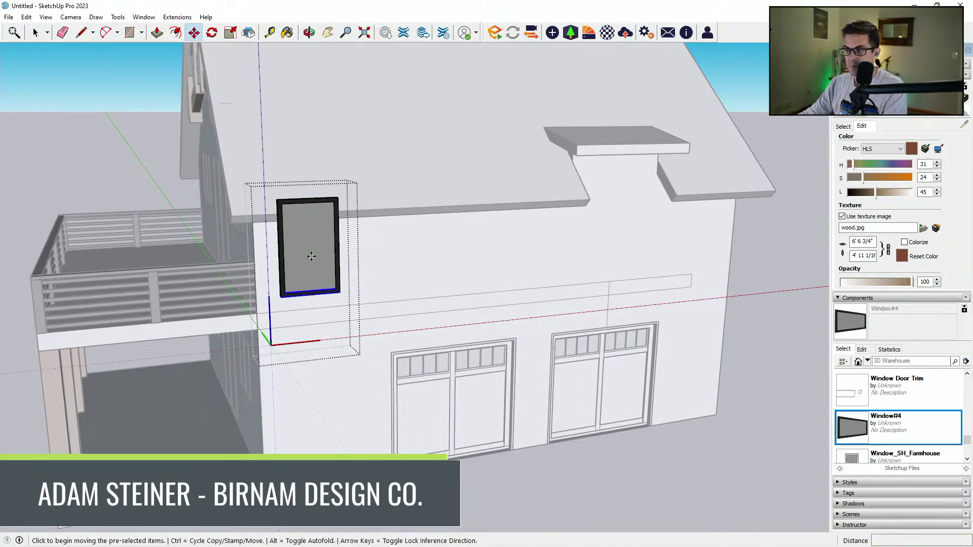
click(309, 255)
text(12)
key(Return)
key(space)
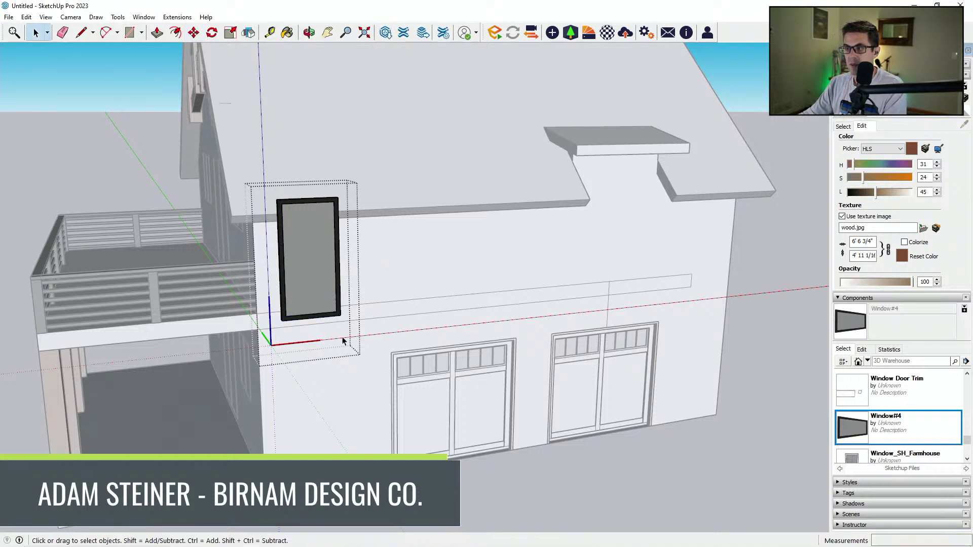
Finish editing the window component and move the resized window out in front of the garage-door wall.
click(374, 358)
middle_drag(380, 362, 300, 391)
scroll(294, 405, down, 2)
click(240, 359)
middle_drag(270, 425, 269, 422)
scroll(269, 426, down, 2)
key(m)
click(248, 385)
click(427, 383)
Move the window by its lower corner onto the dormer's front wall.
middle_drag(357, 408, 256, 445)
scroll(308, 396, up, 4)
click(344, 378)
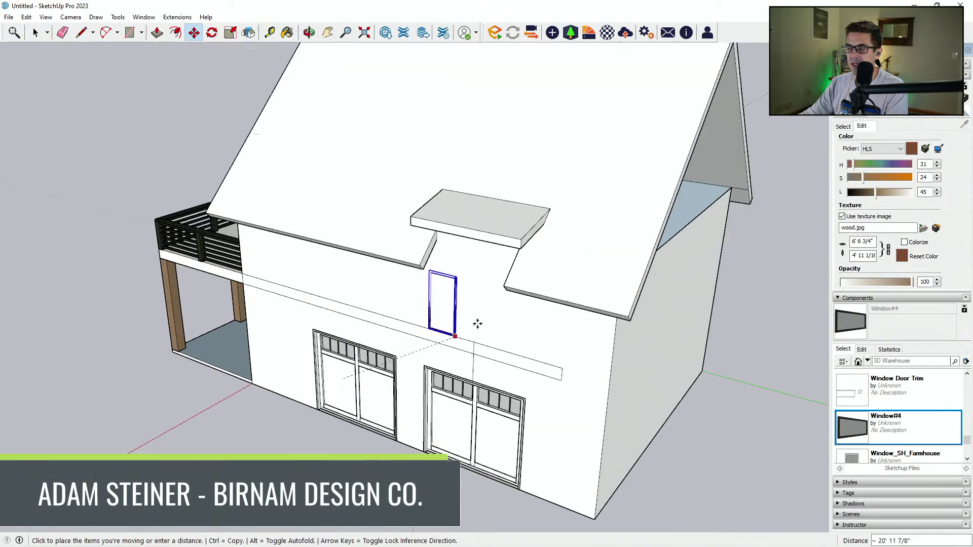
click(460, 305)
middle_drag(460, 305, 600, 215)
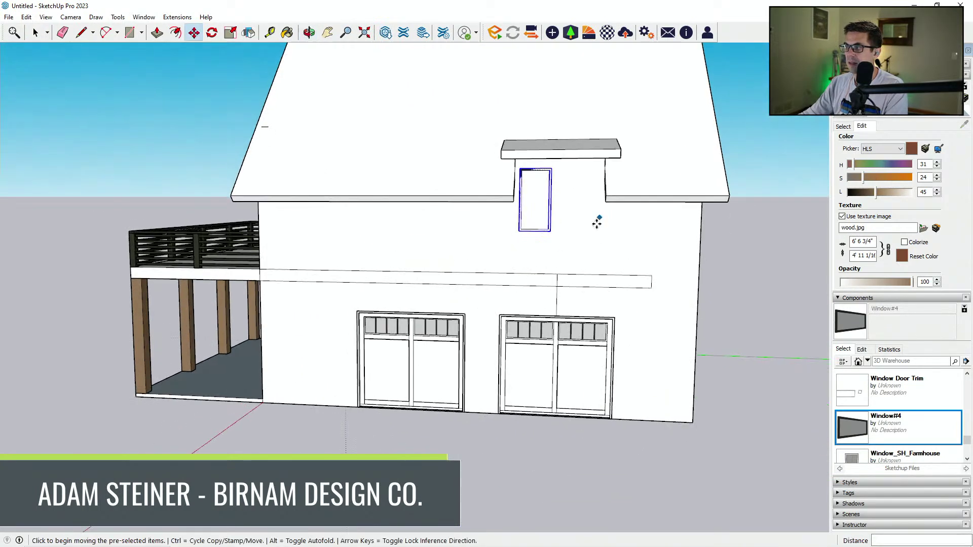
Draw a vertical centre line from the line above the right garage door up to the dormer roof.
scroll(576, 259, up, 3)
key(l)
click(549, 280)
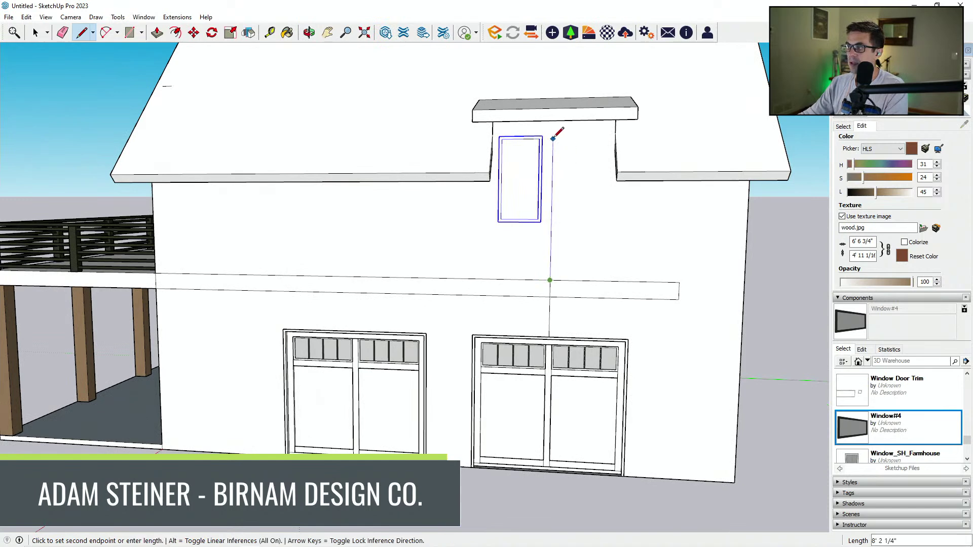
click(553, 128)
Move the dormer window sideways so its edge meets the vertical centre line.
key(space)
middle_drag(541, 184, 558, 177)
key(m)
click(543, 152)
click(558, 150)
key(space)
click(535, 160)
click(527, 154)
middle_drag(530, 156, 534, 162)
key(m)
click(514, 152)
key(ctrl)
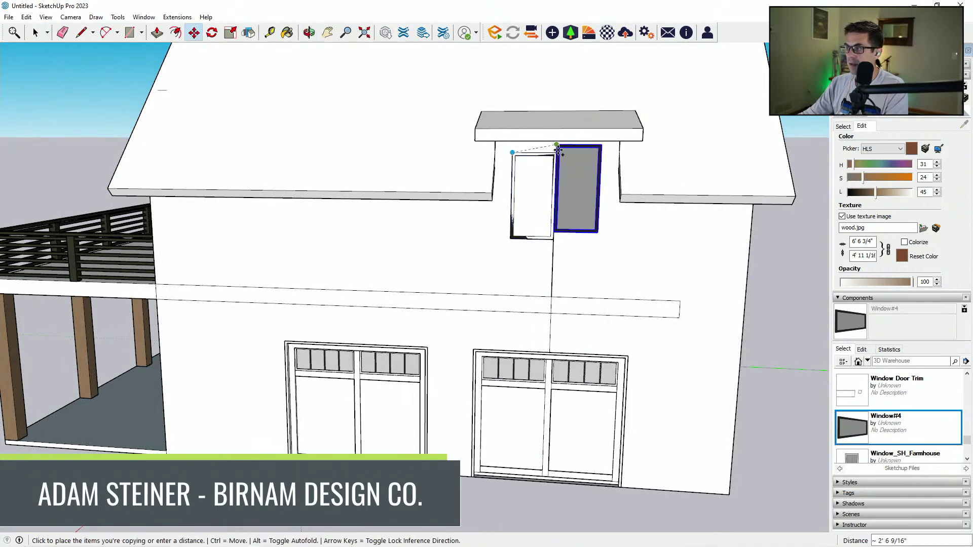
key(Escape)
Copy the dormer window from corner to corner so the copy sits directly beside it as a double window.
middle_drag(550, 163, 435, 197)
key(space)
key(m)
scroll(426, 175, up, 3)
key(ctrl)
click(419, 168)
click(496, 169)
Erase the vertical centre line from the dormer wall down to the garage door.
key(e)
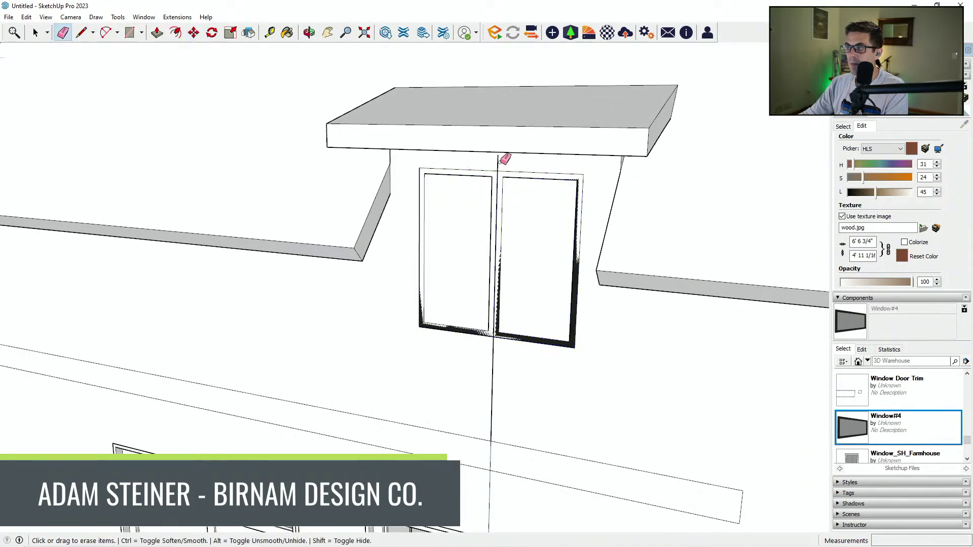
middle_drag(495, 434, 589, 314)
scroll(589, 314, down, 2)
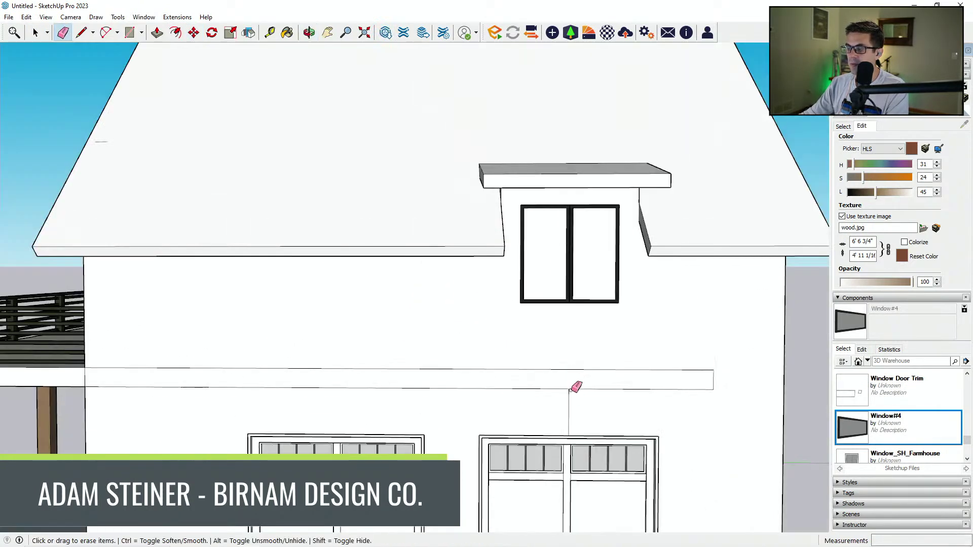
scroll(586, 403, down, 3)
middle_drag(630, 413, 670, 365)
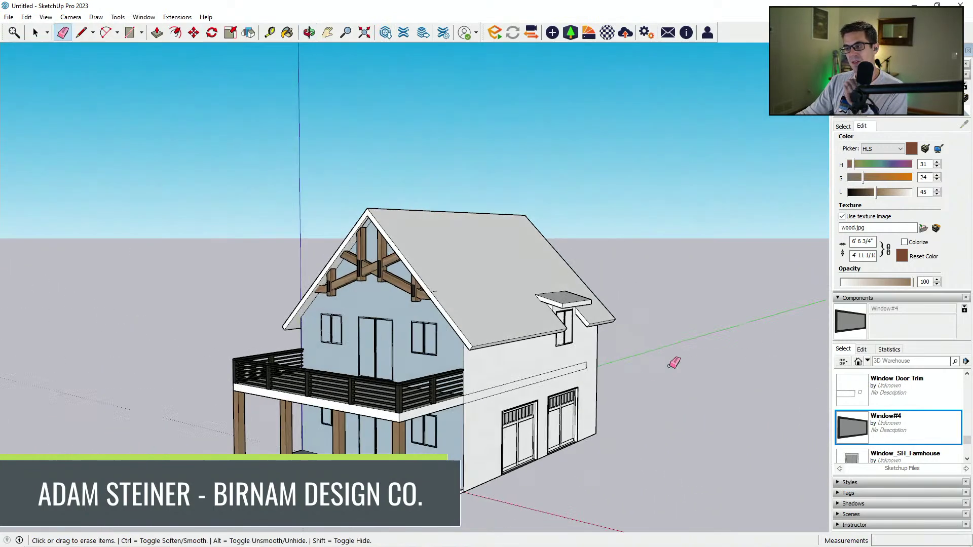
Import the Wood 18, Planks material from the Enscape Material Library's Wood category.
click(842, 128)
click(589, 32)
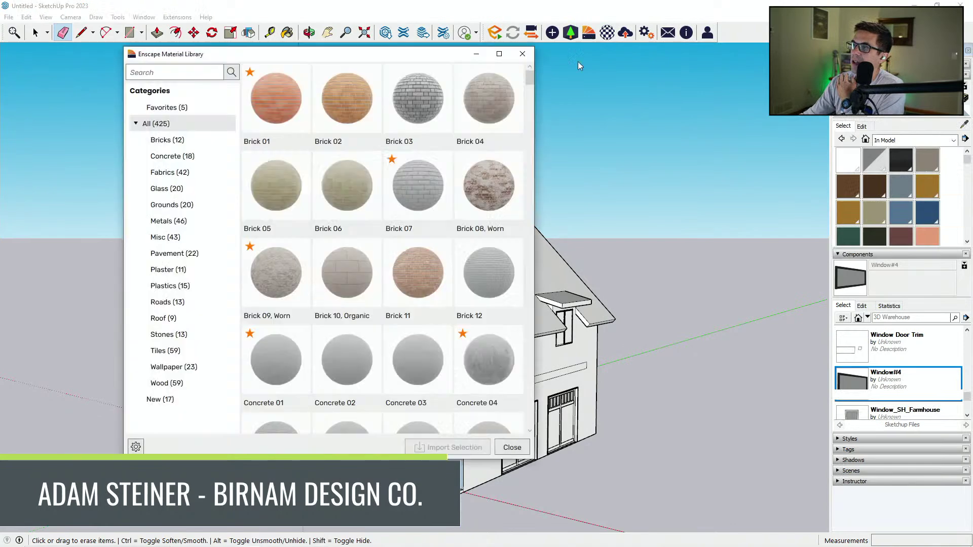
click(172, 384)
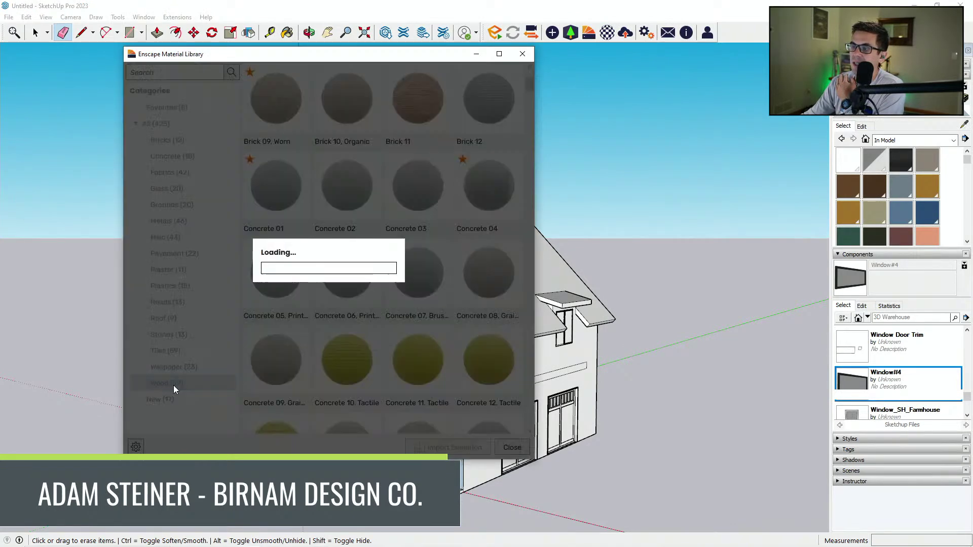
scroll(445, 238, down, 15)
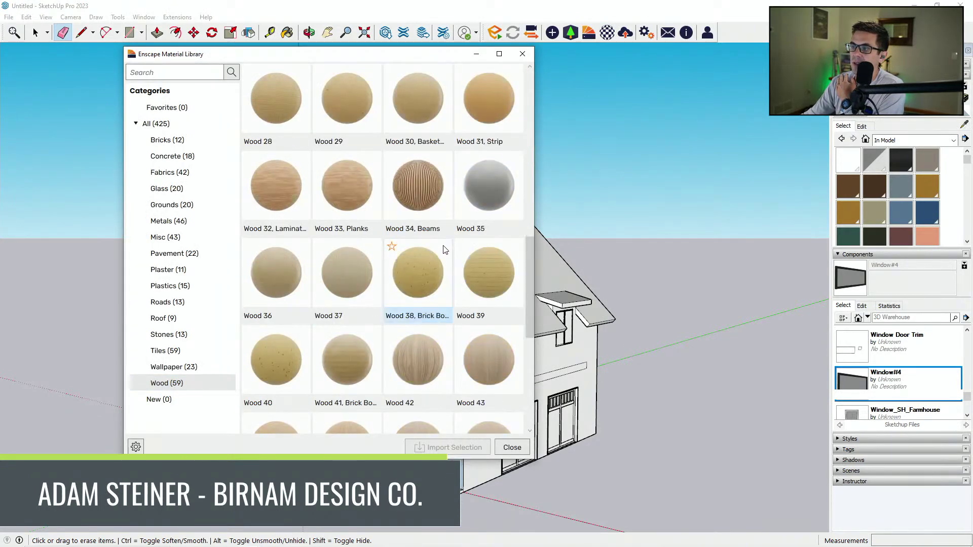
scroll(440, 255, up, 15)
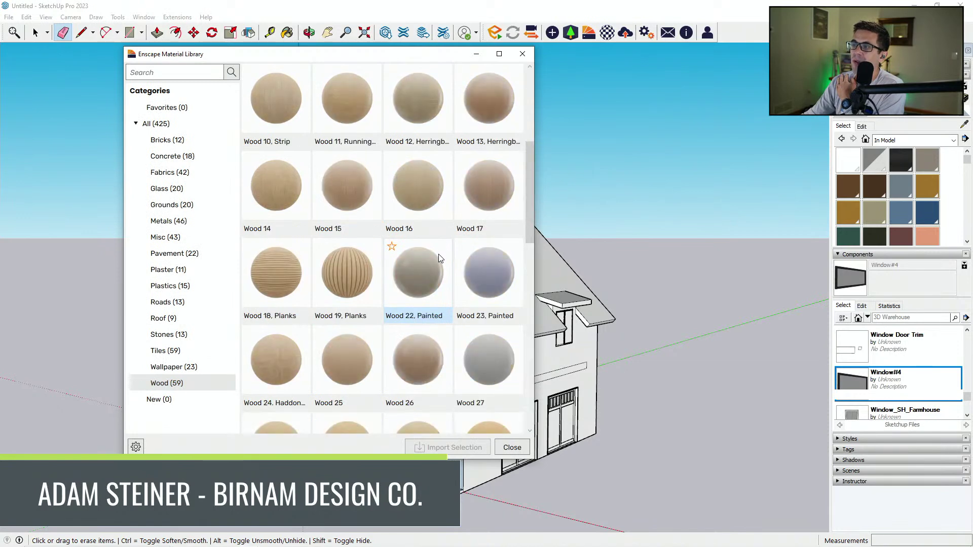
scroll(437, 254, down, 3)
click(272, 268)
click(435, 447)
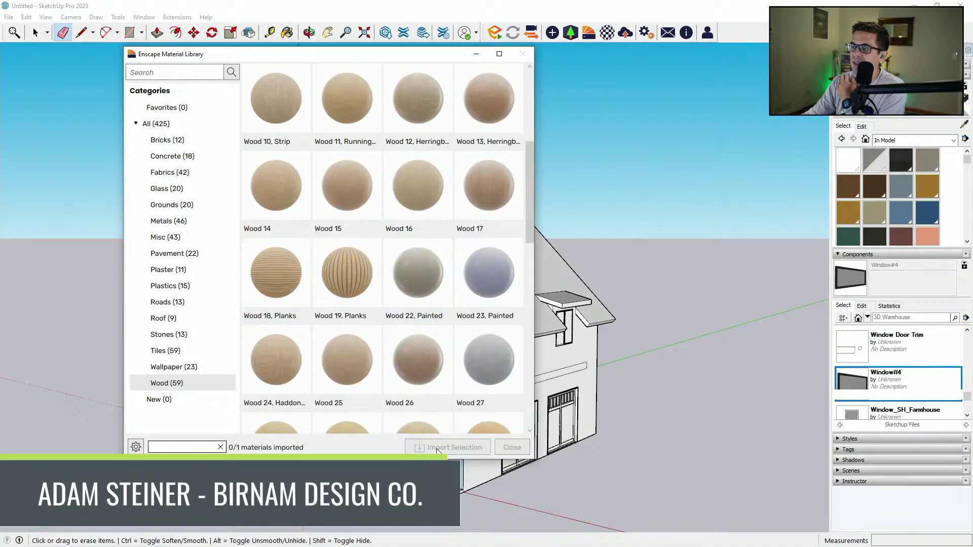
click(510, 448)
Set the plank texture's width to 84 inches and its colour to hue 113, saturation 2 and lightness 21.
click(868, 126)
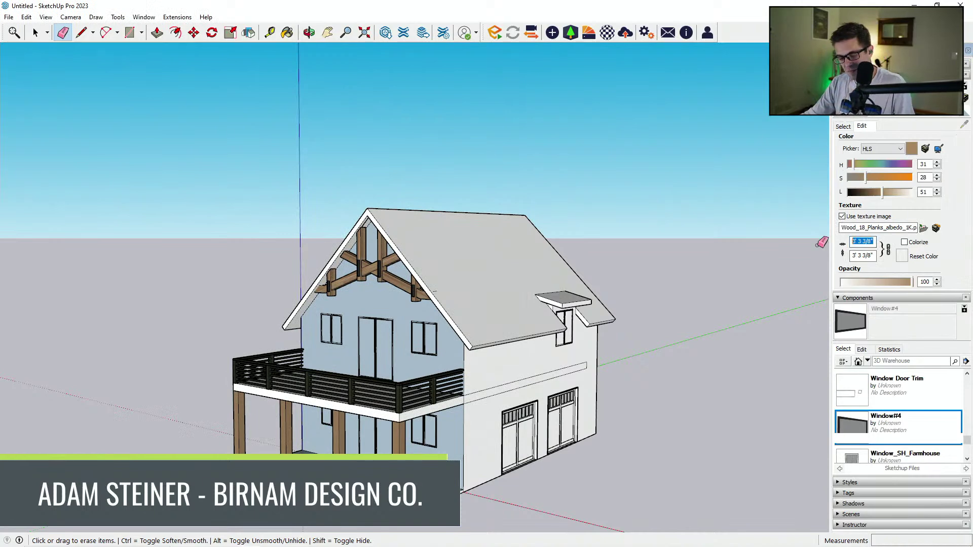
triple_click(872, 240)
text(84)
key(Return)
mouse_move(859, 163)
mouse_down()
mouse_move(869, 165)
mouse_move(853, 178)
mouse_up()
click(863, 194)
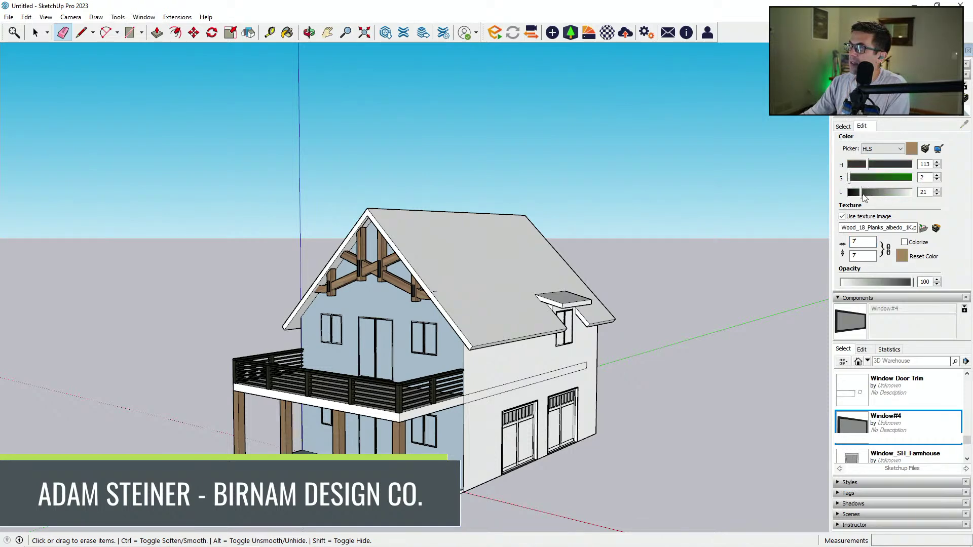
Paint the garage-door wall with the recoloured wood planks material.
mouse_move(630, 393)
middle_down()
mouse_move(606, 374)
mouse_move(527, 359)
middle_up()
key(b)
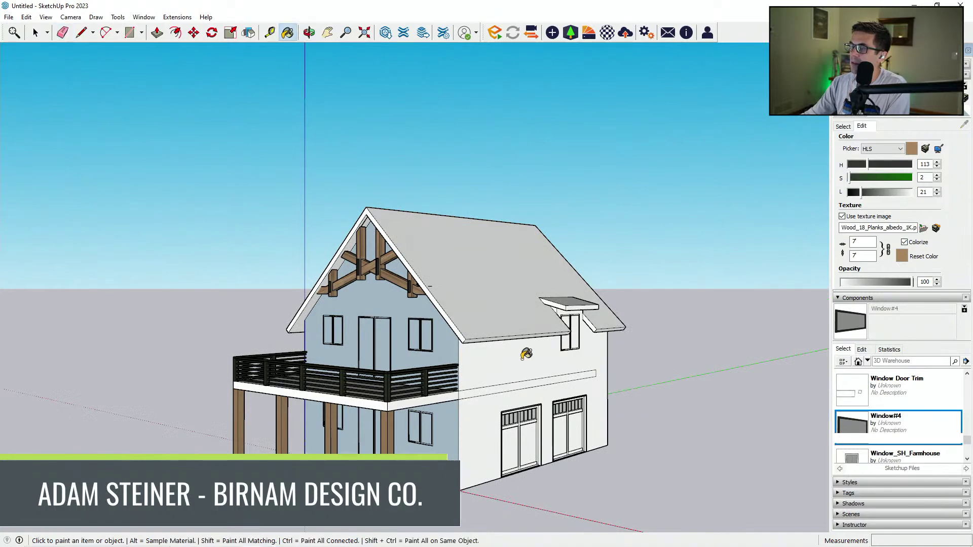
click(511, 351)
scroll(512, 423, up, 4)
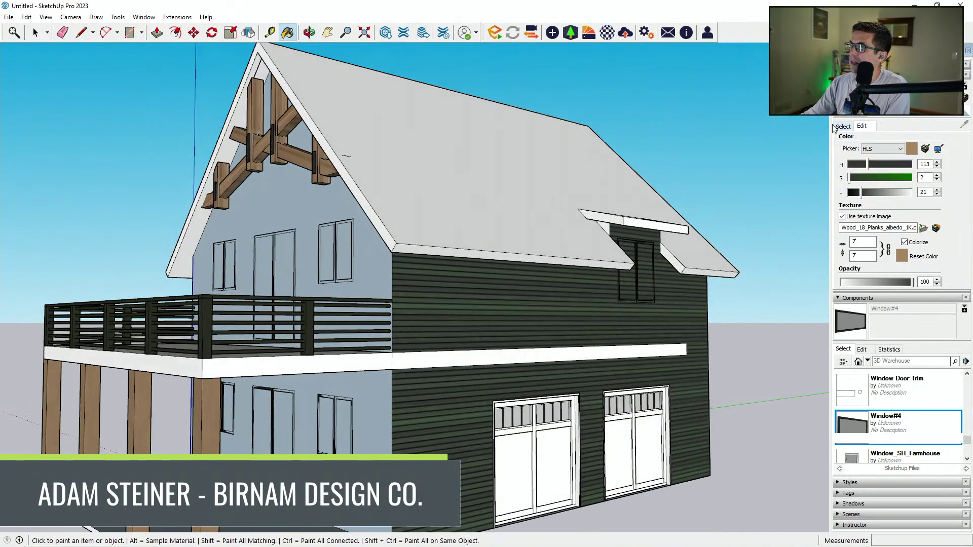
Paint the garage-door wall with the tan siding material from the Brick, Cladding and Siding collection.
click(842, 126)
click(932, 141)
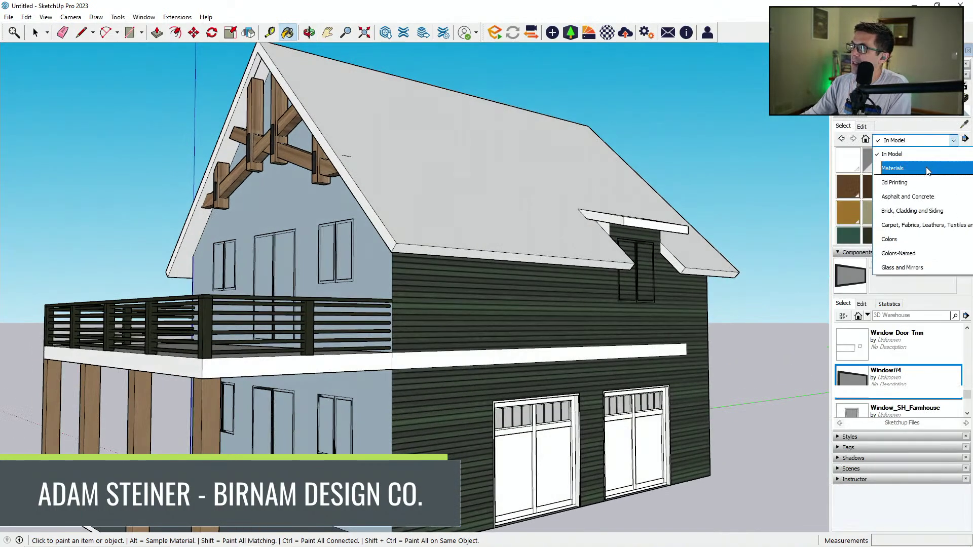
click(918, 210)
click(874, 213)
click(569, 313)
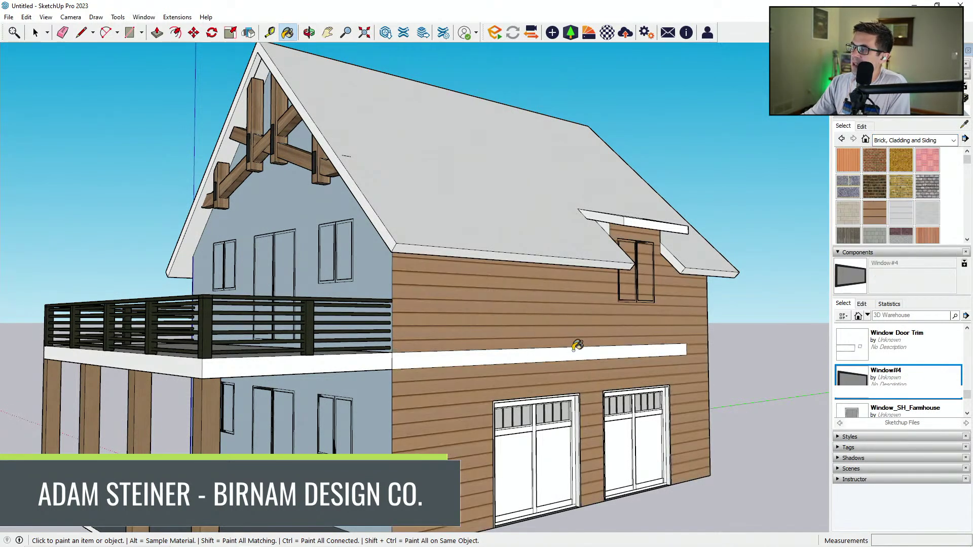
Recolour the tan siding material to a near-black green with hue 99, saturation 7 and lightness 13.
click(862, 126)
click(865, 165)
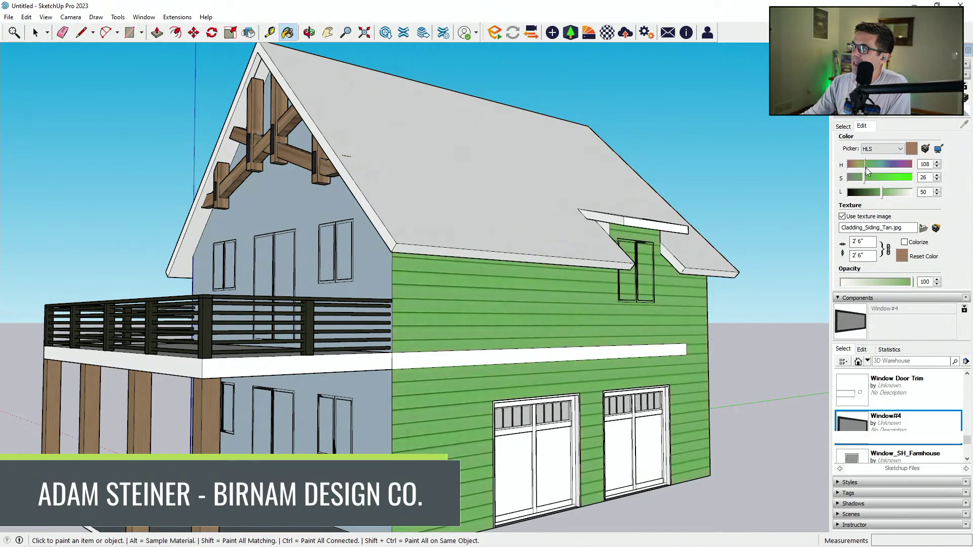
click(851, 178)
click(859, 193)
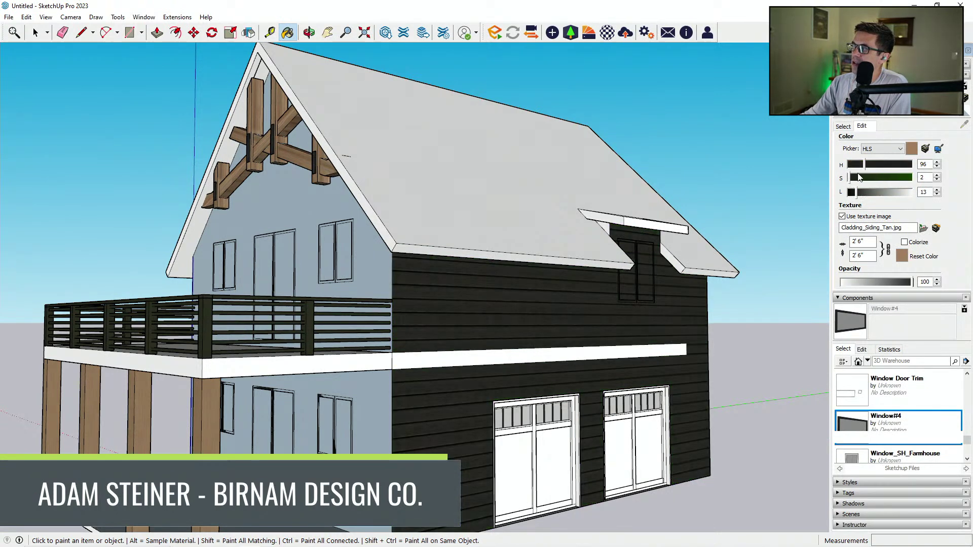
click(854, 179)
middle_drag(583, 265, 594, 265)
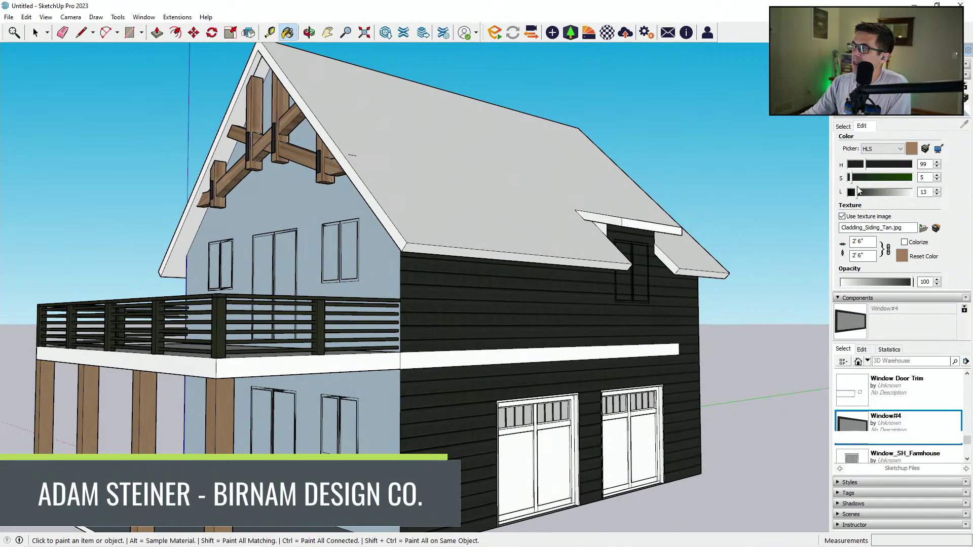
middle_drag(676, 284, 668, 294)
middle_drag(609, 327, 587, 335)
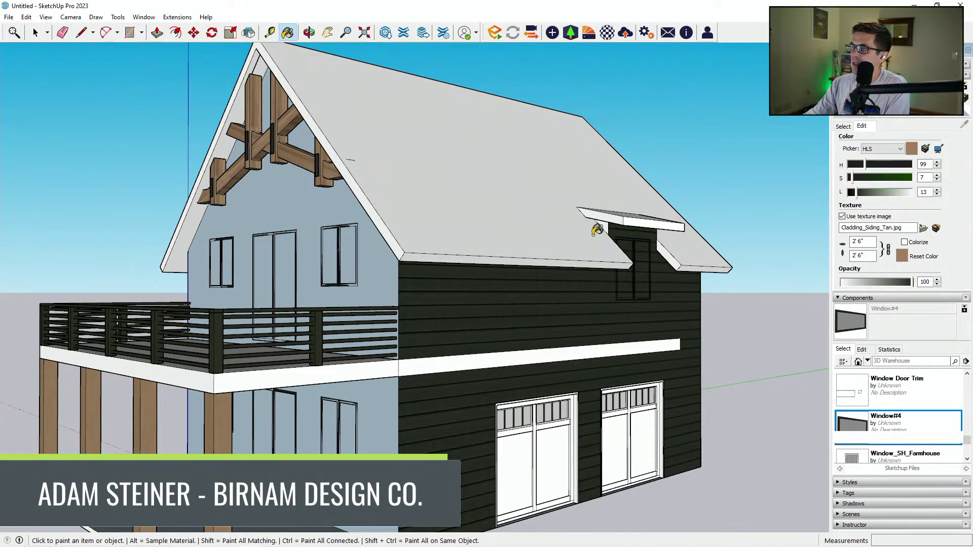
Paint the gable wall behind the deck with the same dark siding.
scroll(594, 234, up, 5)
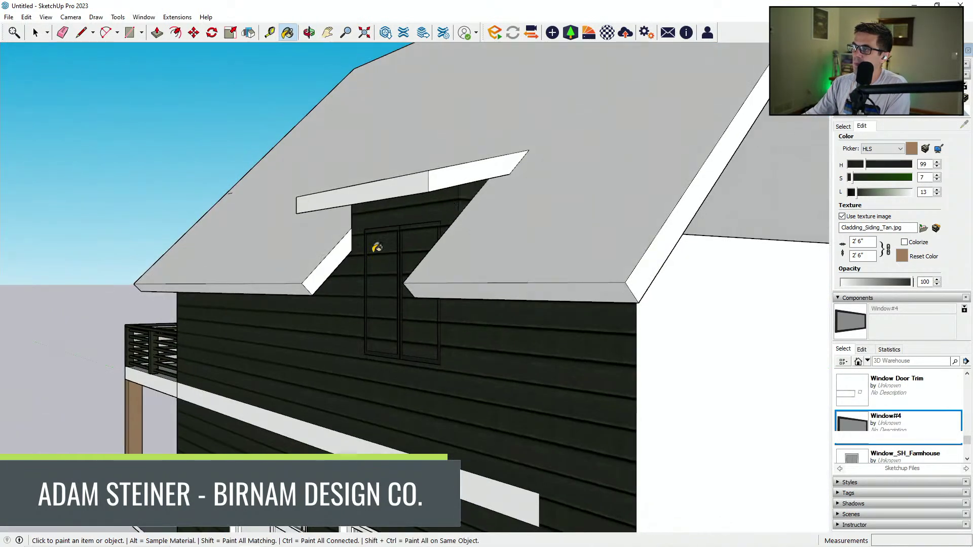
scroll(416, 222, down, 8)
mouse_move(278, 373)
middle_down()
mouse_move(439, 317)
mouse_move(436, 339)
mouse_move(61, 365)
mouse_move(541, 385)
mouse_move(528, 441)
middle_up()
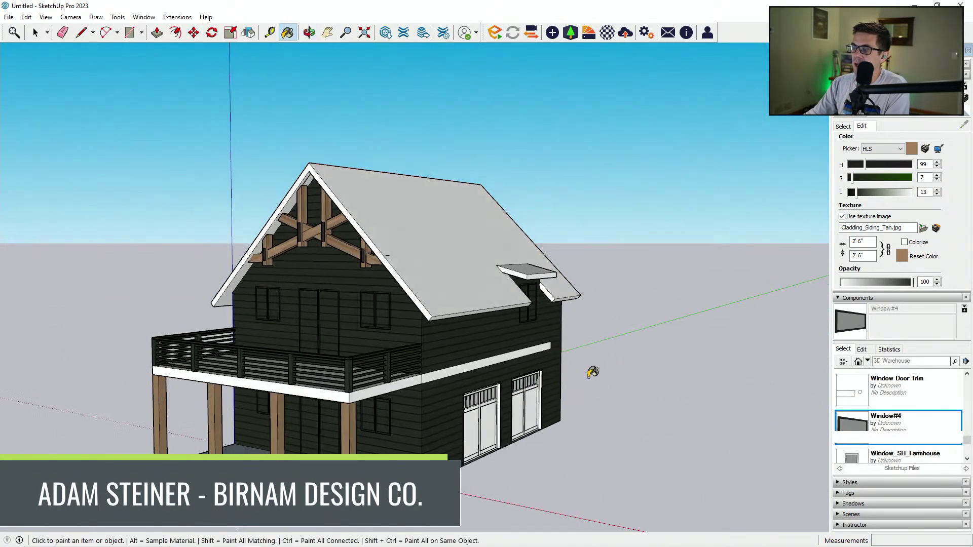
Sample the charcoal material from the lower window's frame and paint the side and corner railing posts and the deck's rim with it.
click(843, 125)
click(964, 125)
scroll(377, 344, up, 5)
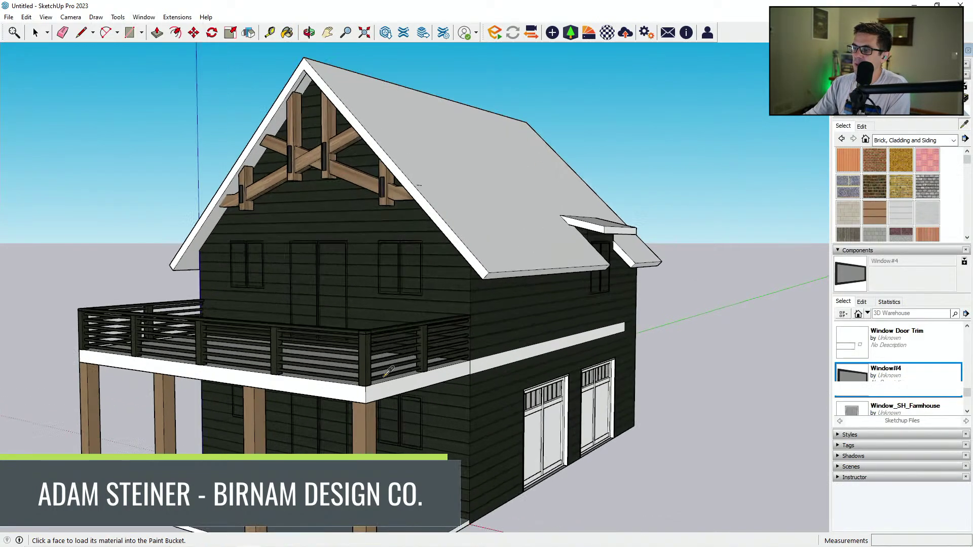
scroll(452, 426, up, 3)
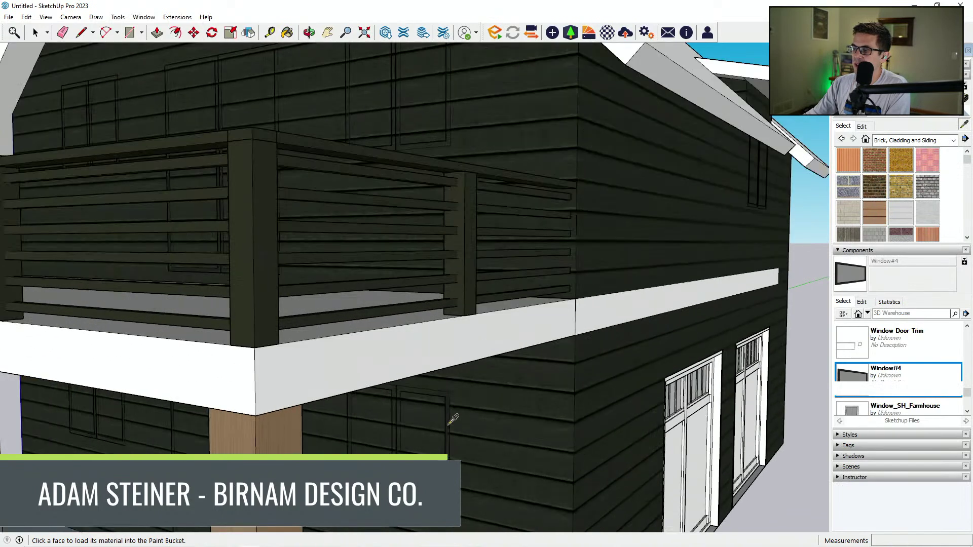
click(451, 413)
scroll(560, 284, down, 5)
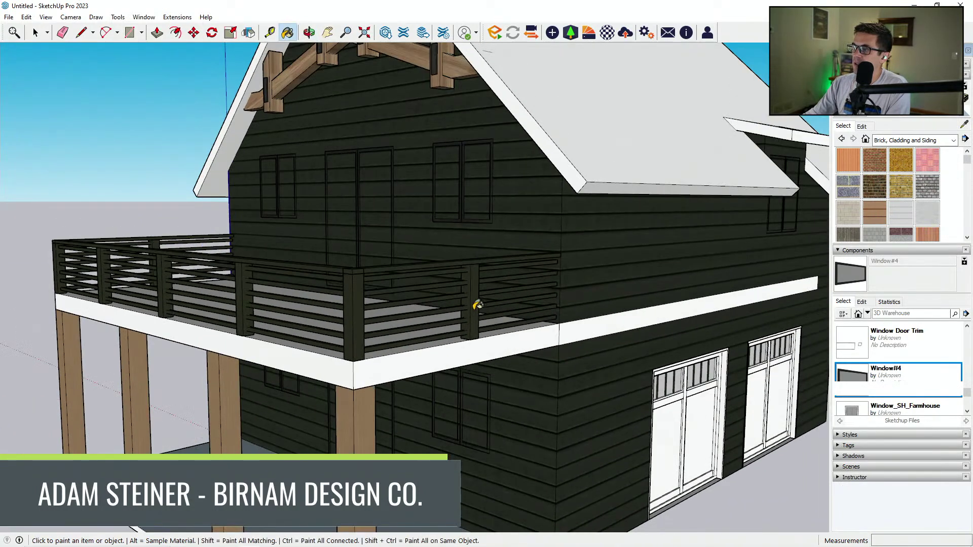
scroll(462, 328, up, 3)
scroll(461, 329, up, 2)
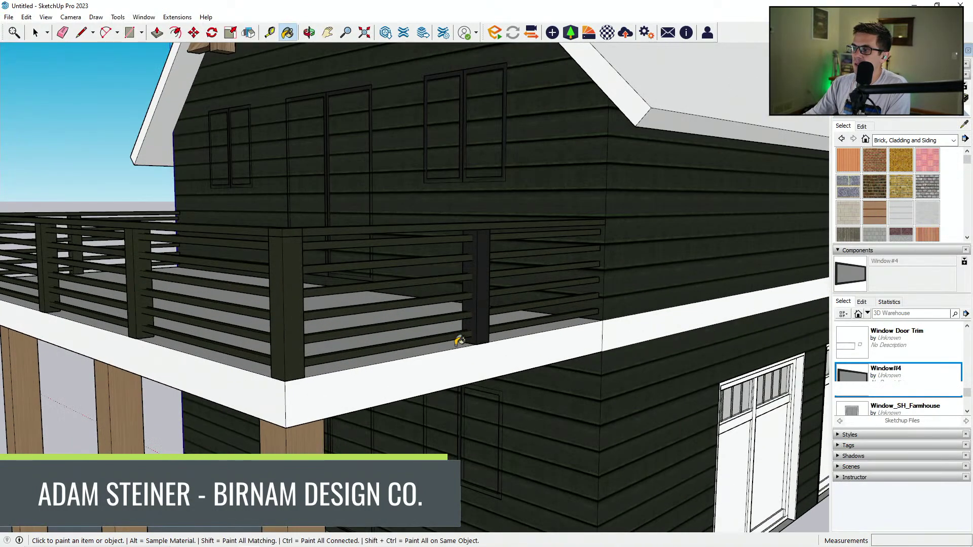
click(375, 360)
click(296, 343)
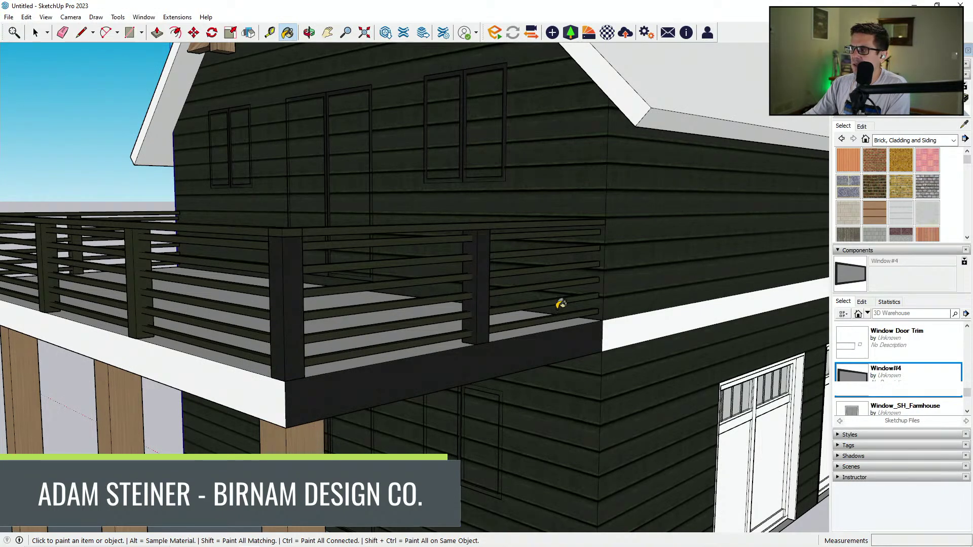
Sample the horizontal railing material inside a rail and recolour it to hue 70, saturation 0 and lightness 11.
scroll(553, 304, up, 2)
click(450, 206)
key(space)
key(space)
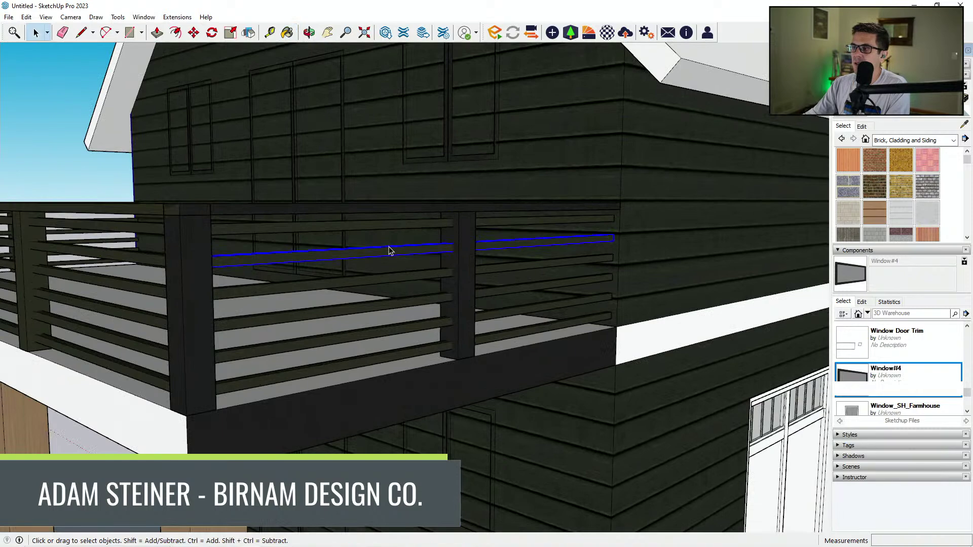
double_click(401, 255)
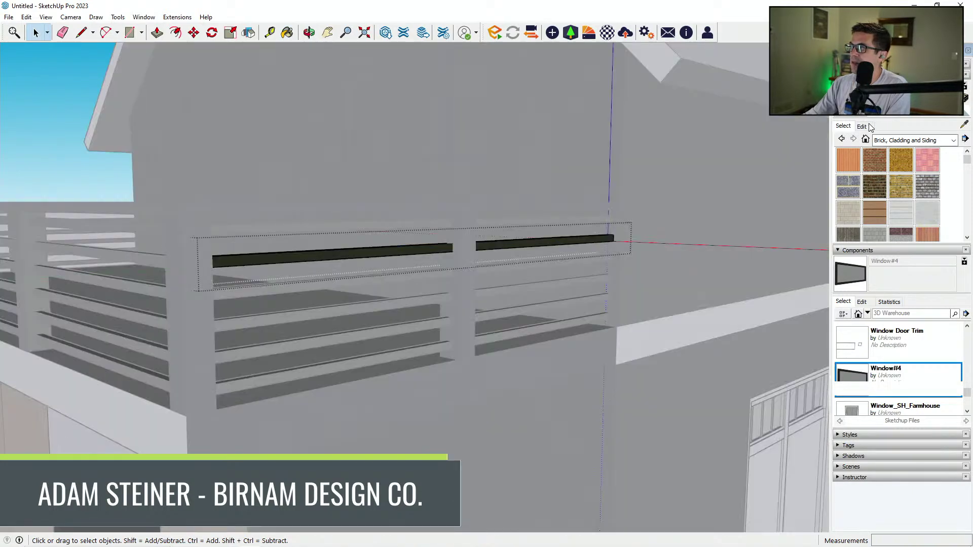
click(964, 125)
click(377, 248)
click(862, 126)
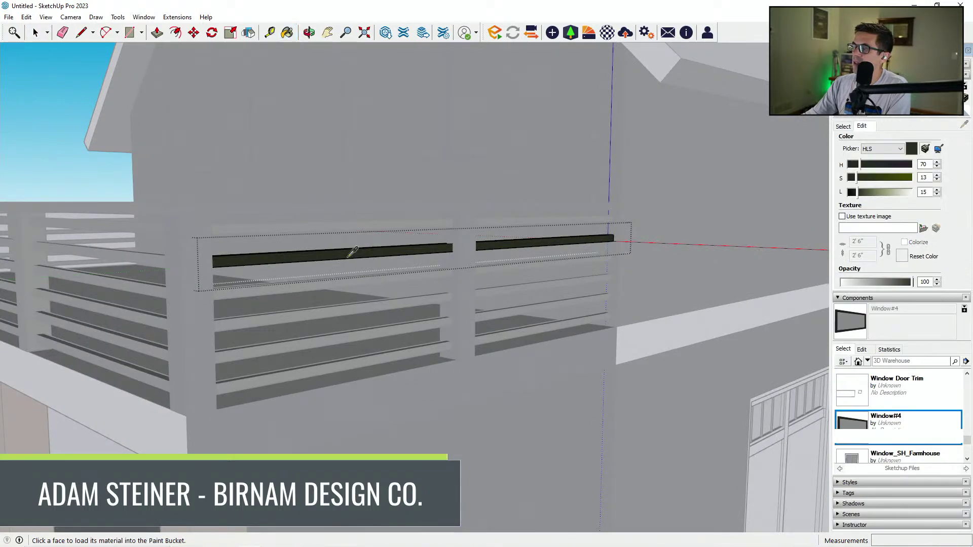
click(197, 235)
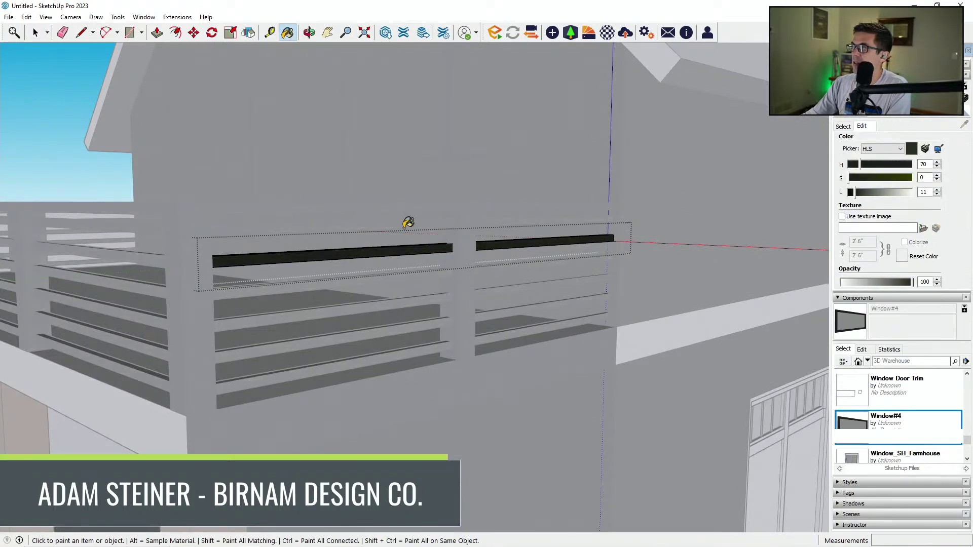
click(847, 127)
scroll(456, 277, down, 2)
key(space)
click(450, 187)
scroll(450, 189, down, 2)
Paint all the geometry inside the garage door component with the charcoal material.
middle_drag(453, 253, 505, 345)
scroll(505, 345, down, 1)
mouse_move(408, 323)
middle_down()
mouse_move(655, 337)
mouse_move(385, 348)
mouse_move(213, 329)
mouse_move(458, 349)
mouse_move(506, 373)
mouse_move(562, 379)
middle_up()
key(space)
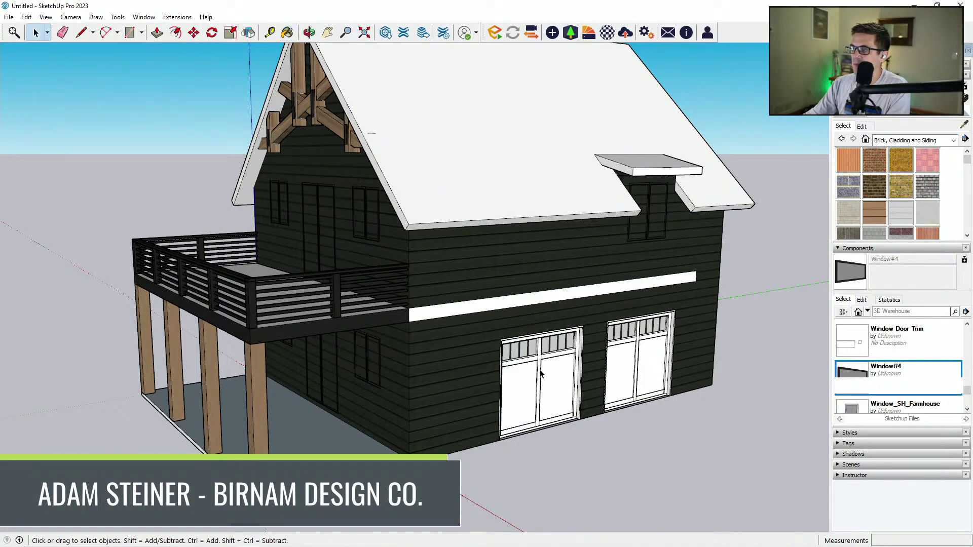
double_click(540, 371)
key(ctrl+a)
key(b)
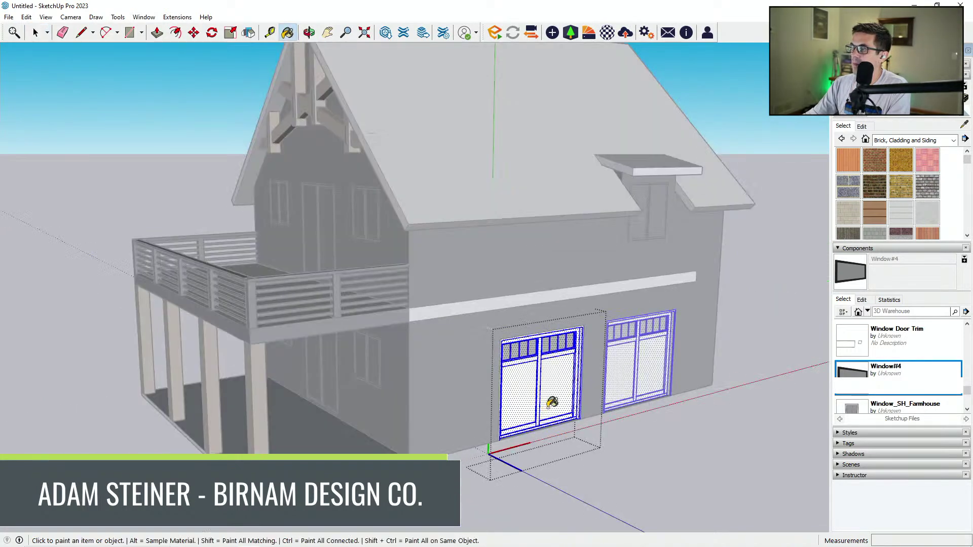
click(549, 404)
key(space)
mouse_move(374, 283)
middle_down()
mouse_move(456, 311)
mouse_move(588, 464)
middle_up()
click(621, 502)
Paint the remaining white frame sides inside the garage door component with the same charcoal material.
scroll(557, 416, up, 2)
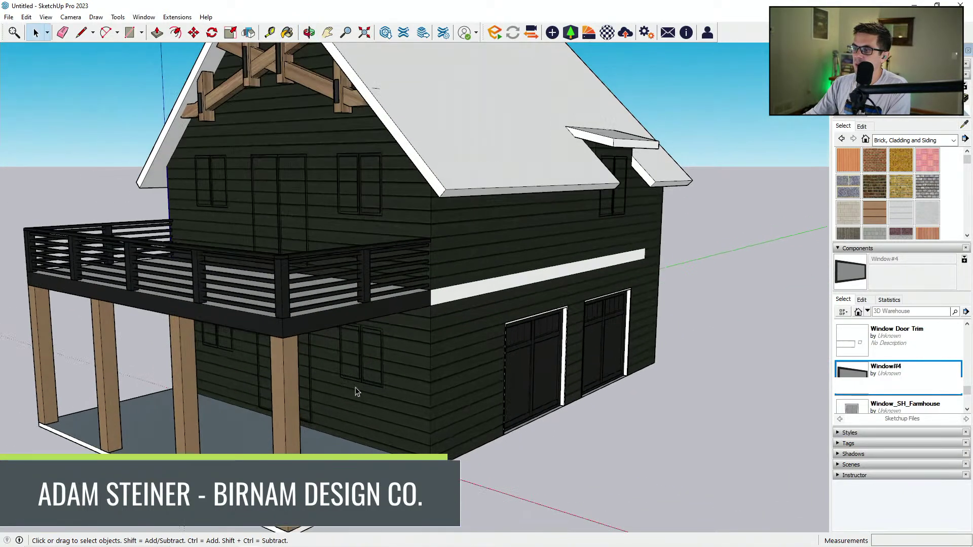
scroll(365, 381, up, 3)
middle_drag(365, 383, 675, 382)
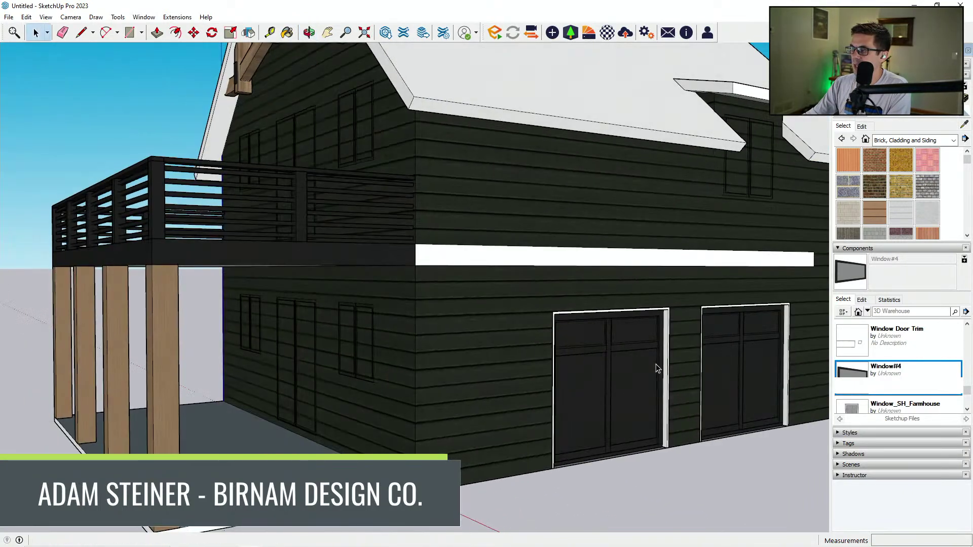
double_click(668, 372)
click(668, 372)
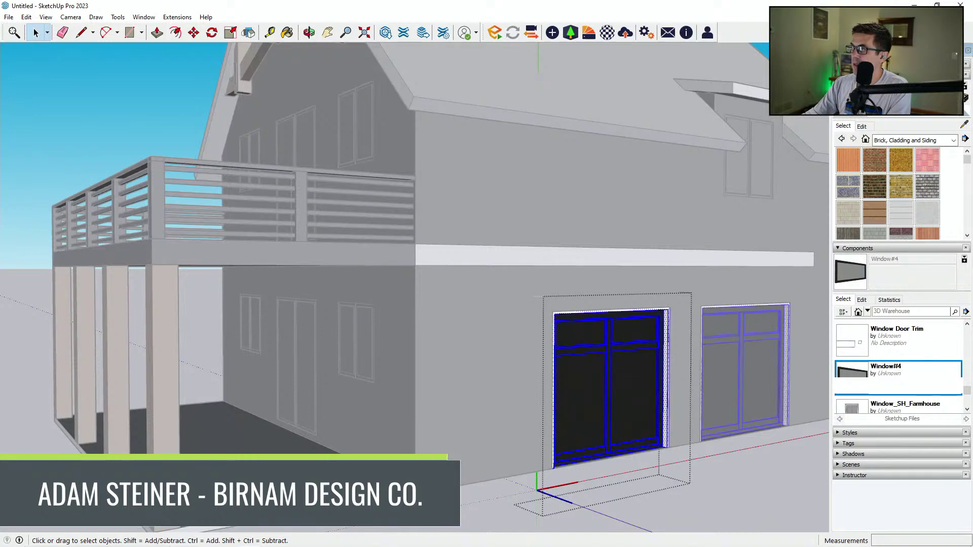
scroll(586, 387, down, 3)
click(527, 467)
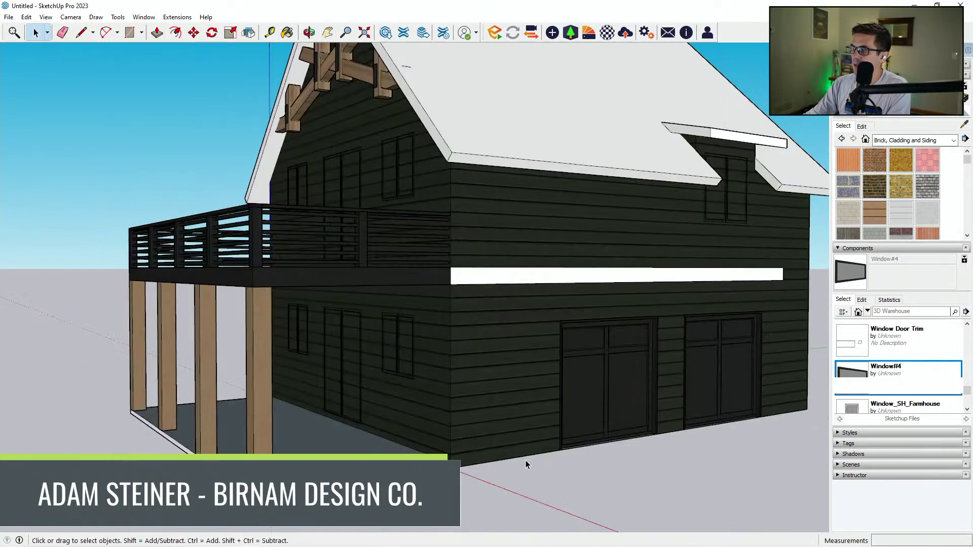
Try outlining 4" wide corner trim strips on both walls at the corner between the deck and the garage doors.
middle_drag(527, 467, 645, 464)
scroll(644, 464, down, 4)
middle_drag(613, 396, 304, 412)
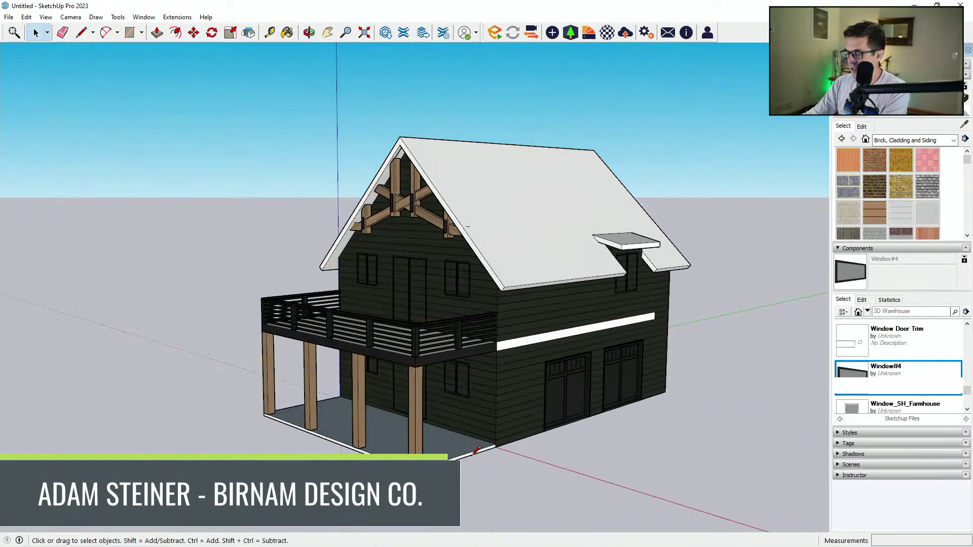
key(l)
scroll(501, 446, up, 4)
click(501, 446)
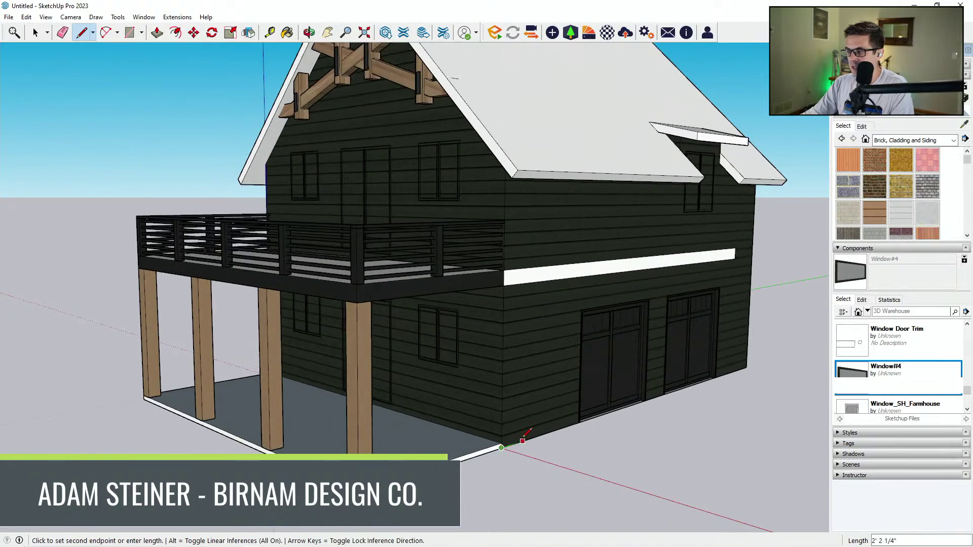
text(4)
click(505, 446)
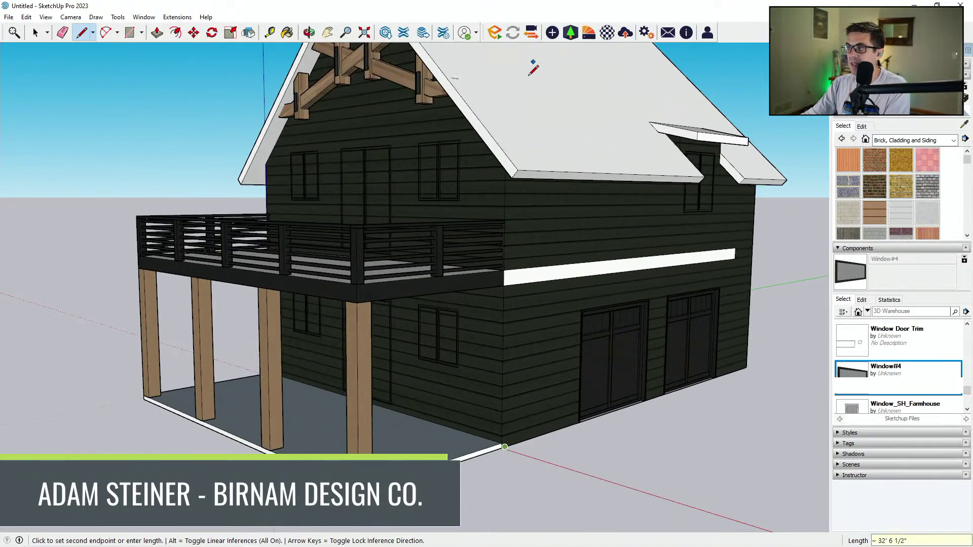
click(511, 73)
key(Escape)
scroll(500, 435, up, 3)
click(501, 447)
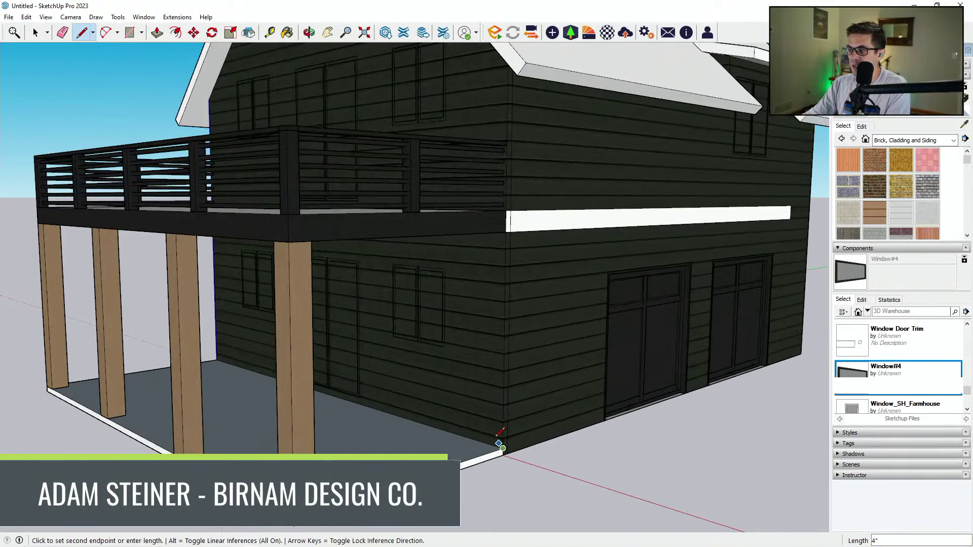
text(4)
key(Return)
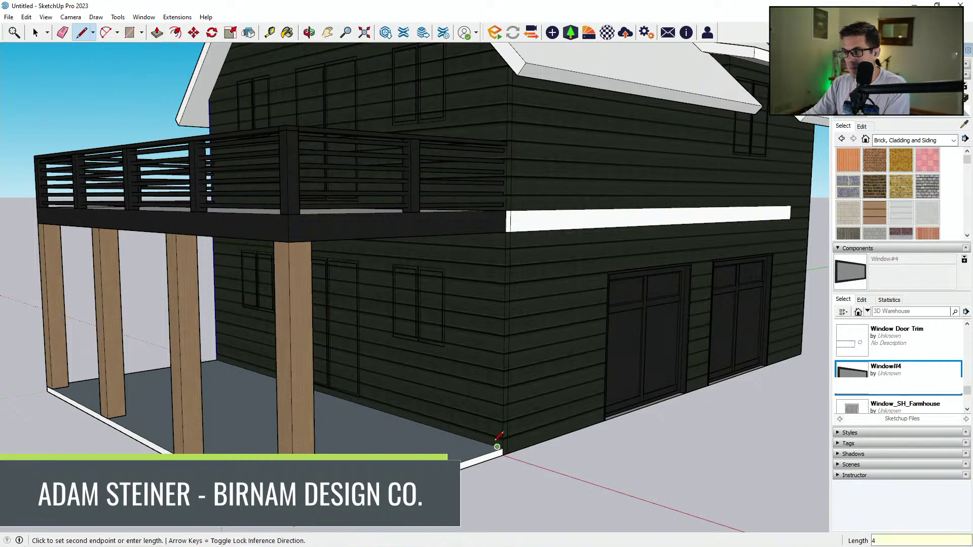
scroll(497, 446, down, 5)
key(e)
click(480, 138)
click(964, 124)
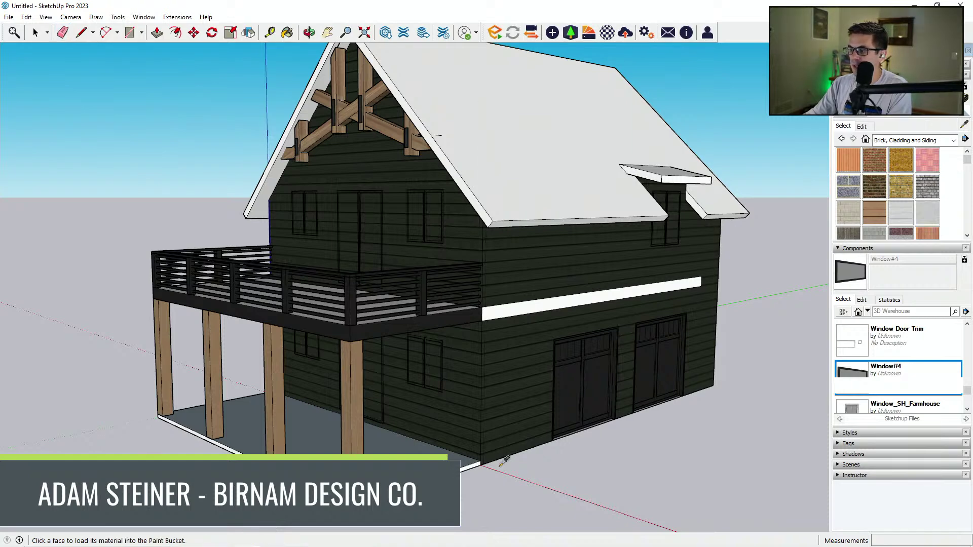
Outline a 6" wide vertical trim strip on the garage-door wall at the deck-side corner and erase the excess line above the roof.
key(l)
scroll(491, 464, up, 3)
click(475, 470)
text(6)
key(Return)
click(480, 467)
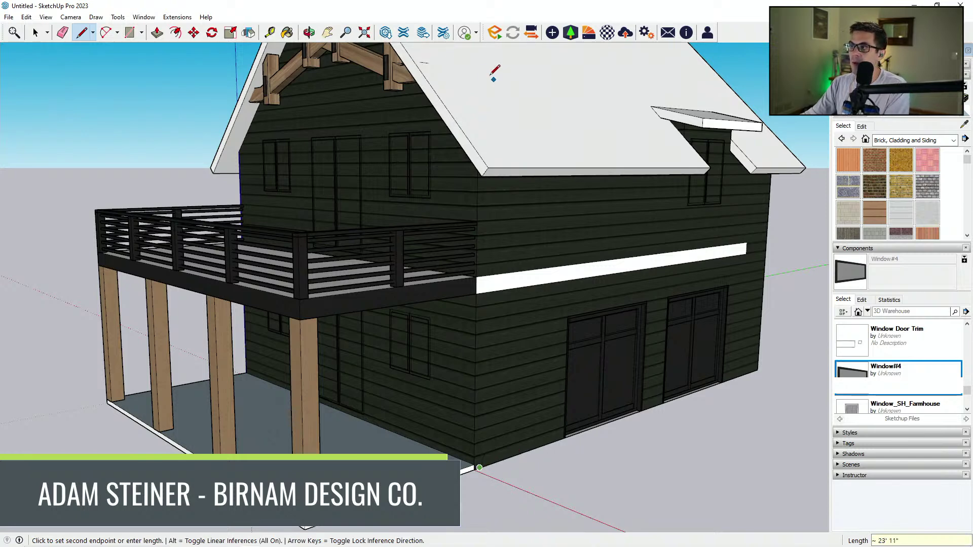
click(486, 60)
key(e)
click(483, 77)
middle_drag(474, 332, 501, 325)
Outline a matching 6" wide trim strip on the gable wall at the same corner and clear the excess line.
key(l)
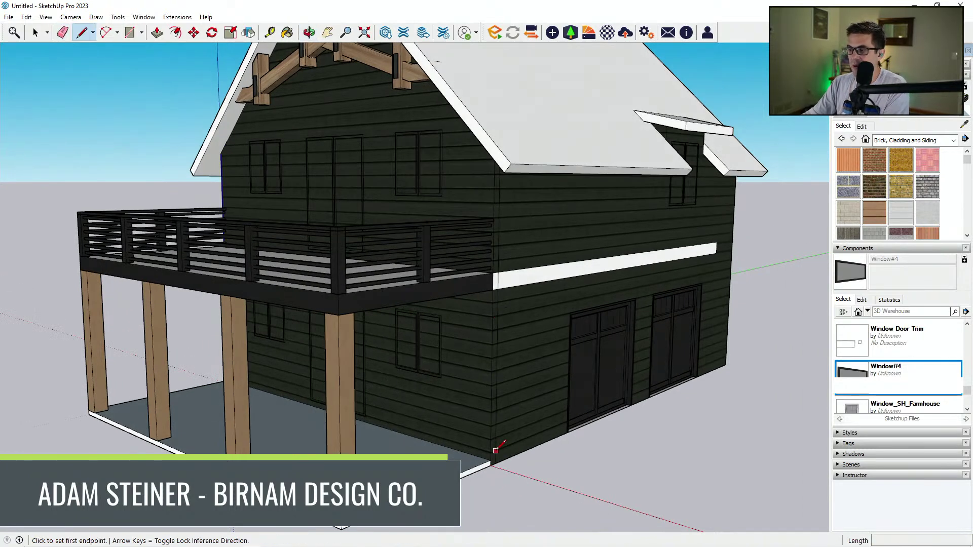
click(490, 459)
text(6)
key(Return)
click(490, 453)
scroll(538, 178, up, 3)
key(e)
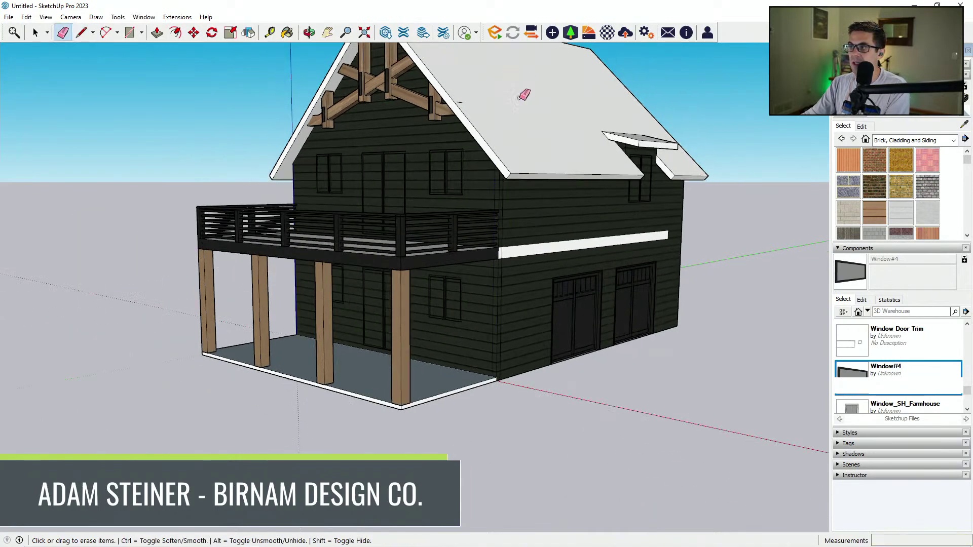
middle_drag(506, 84, 527, 88)
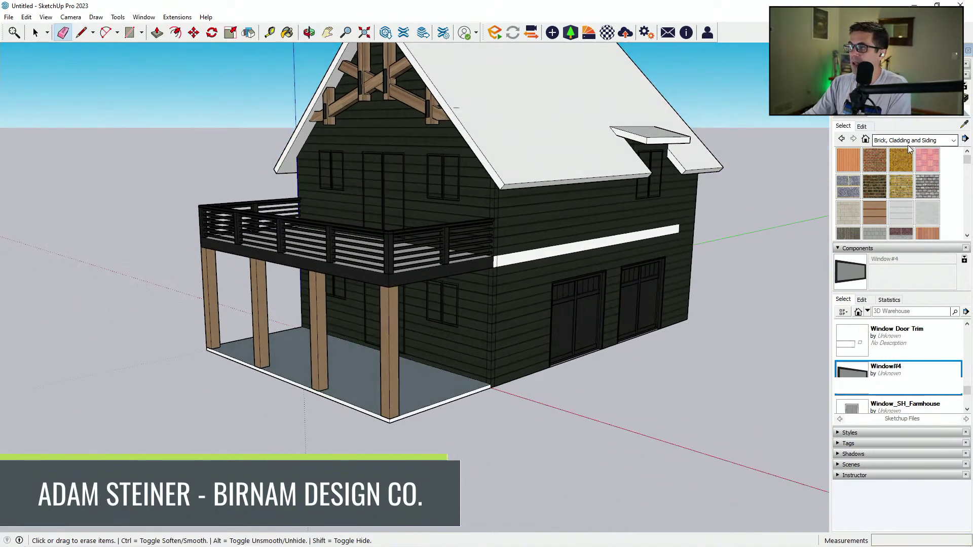
Paint both corner trim strips with charcoal and erase the leftover edge where the white band crosses the trim.
key(b)
scroll(486, 263, up, 5)
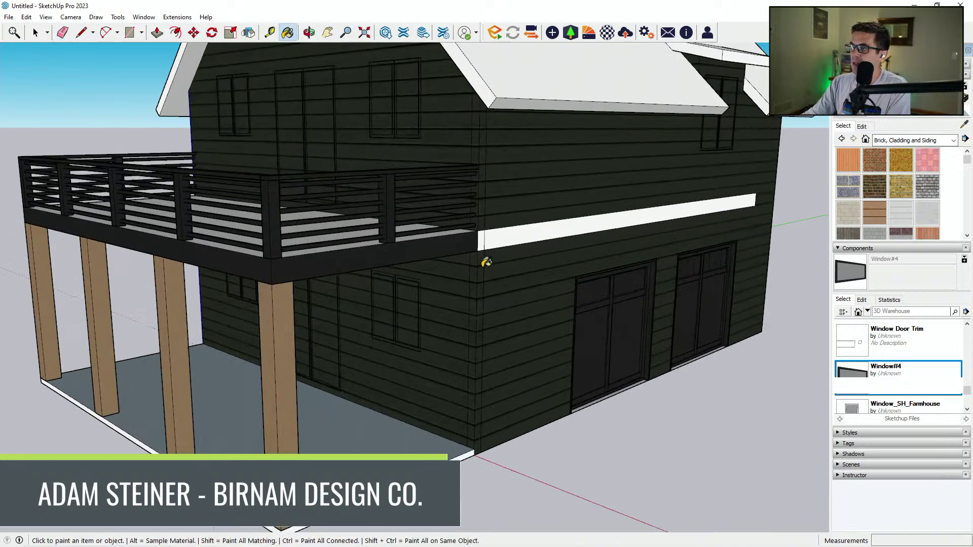
click(471, 181)
key(e)
click(483, 206)
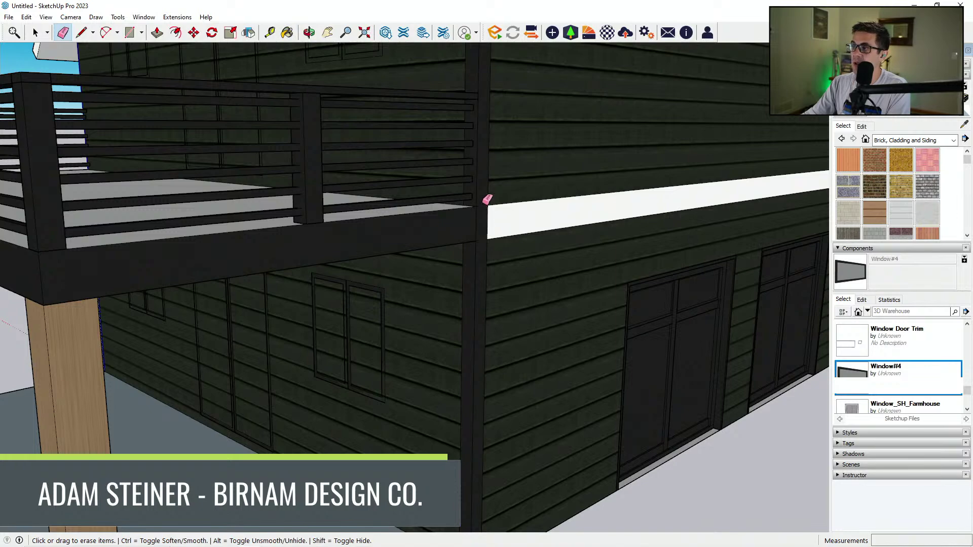
Outline a vertical corner trim strip on the gable wall at the opposite end of the deck.
mouse_move(474, 277)
middle_down()
mouse_move(596, 312)
mouse_move(556, 304)
mouse_move(628, 306)
middle_up()
scroll(596, 312, down, 2)
middle_drag(456, 302, 571, 308)
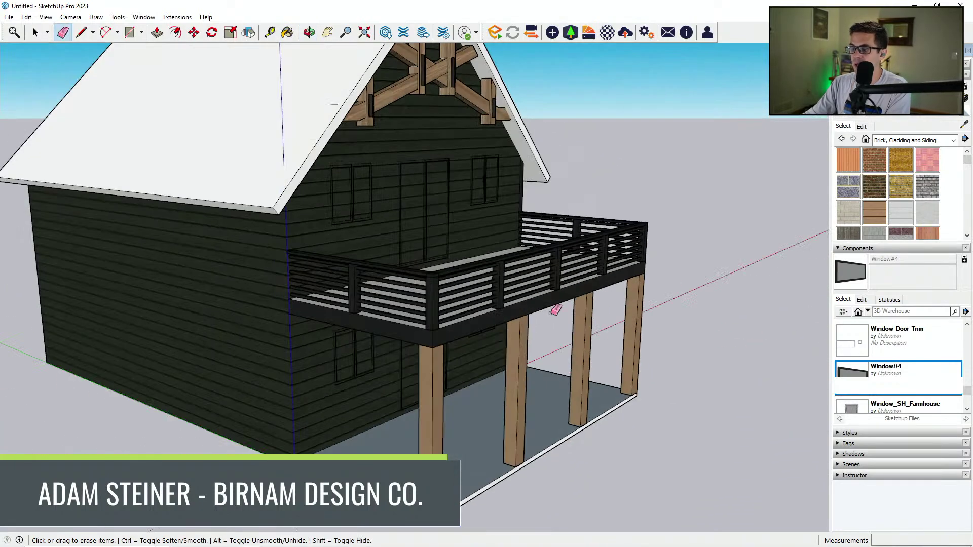
key(l)
scroll(304, 452, up, 2)
click(304, 450)
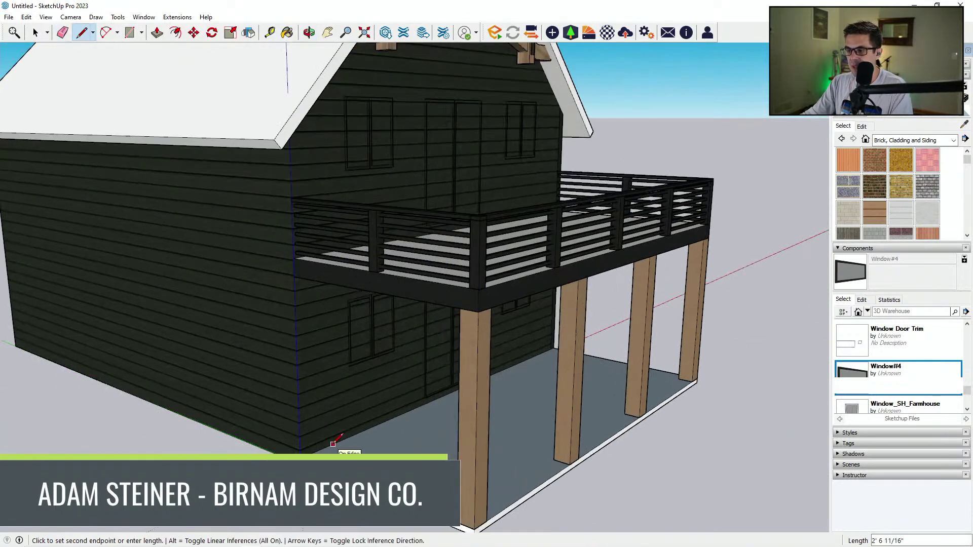
scroll(307, 76, down, 2)
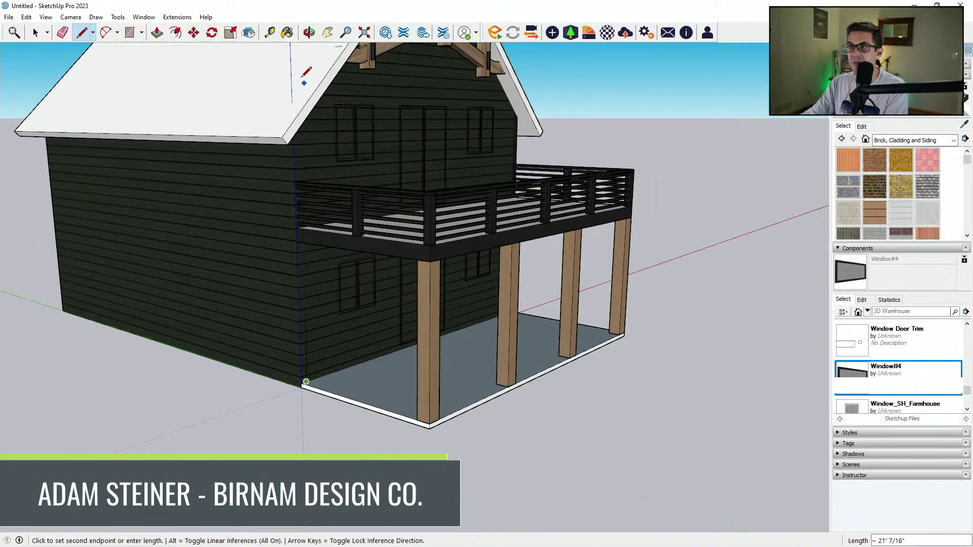
key(Escape)
middle_drag(300, 63, 310, 279)
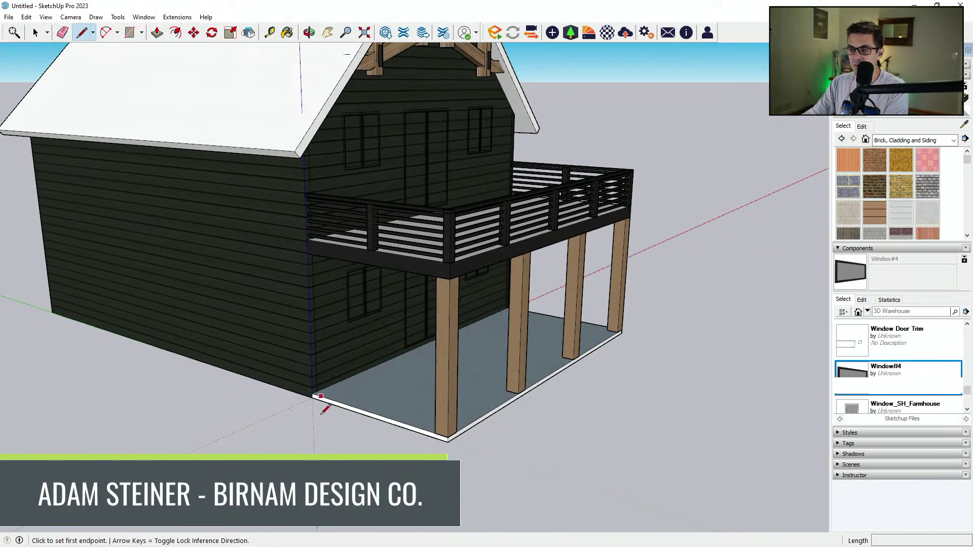
Outline a 6" wide vertical trim strip on the adjoining windowless side wall and erase the excess line above the roof.
scroll(313, 388, up, 3)
click(313, 391)
text(6)
key(Return)
click(307, 387)
scroll(279, 246, down, 3)
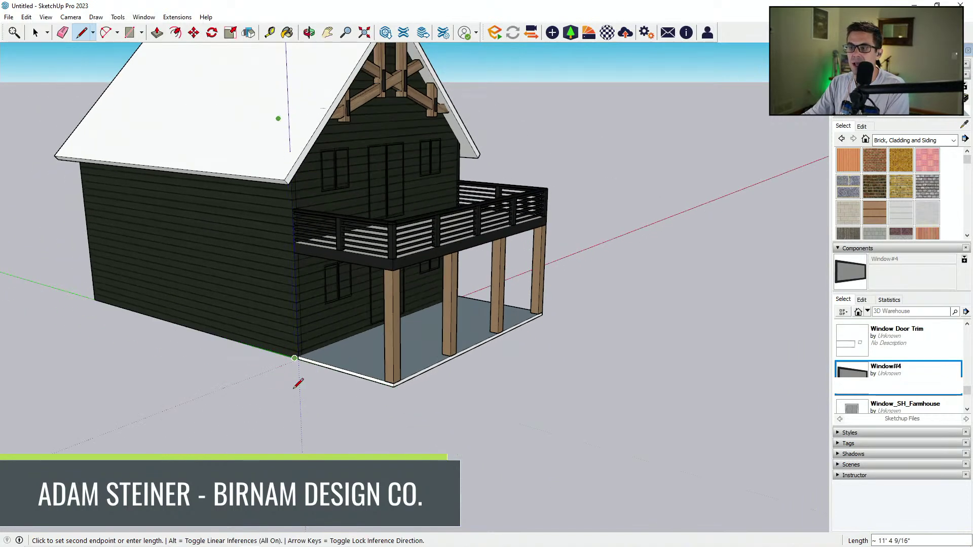
scroll(295, 353, up, 2)
click(288, 44)
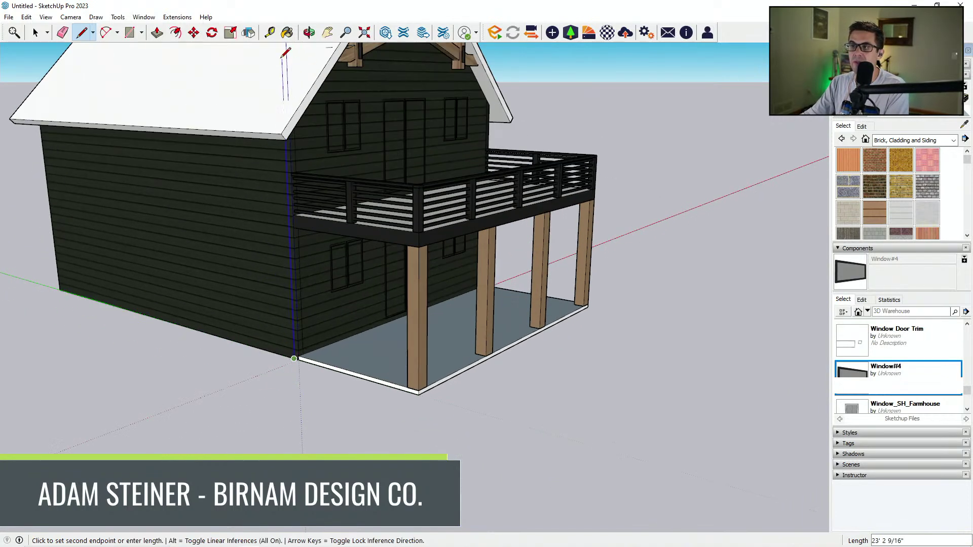
key(e)
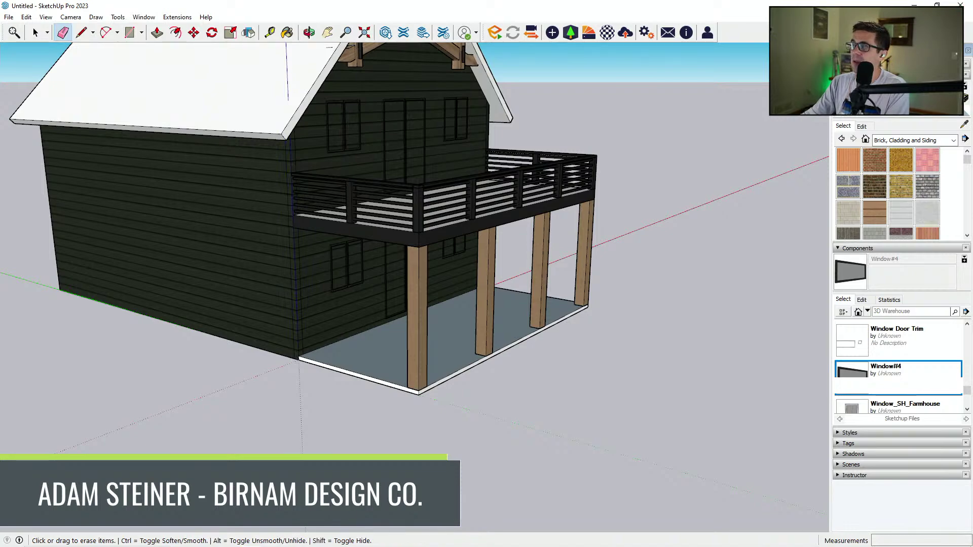
Extrude the 6" corner trim strips below the deck 1" outward at the windowless side wall's corner.
key(b)
scroll(297, 177, up, 4)
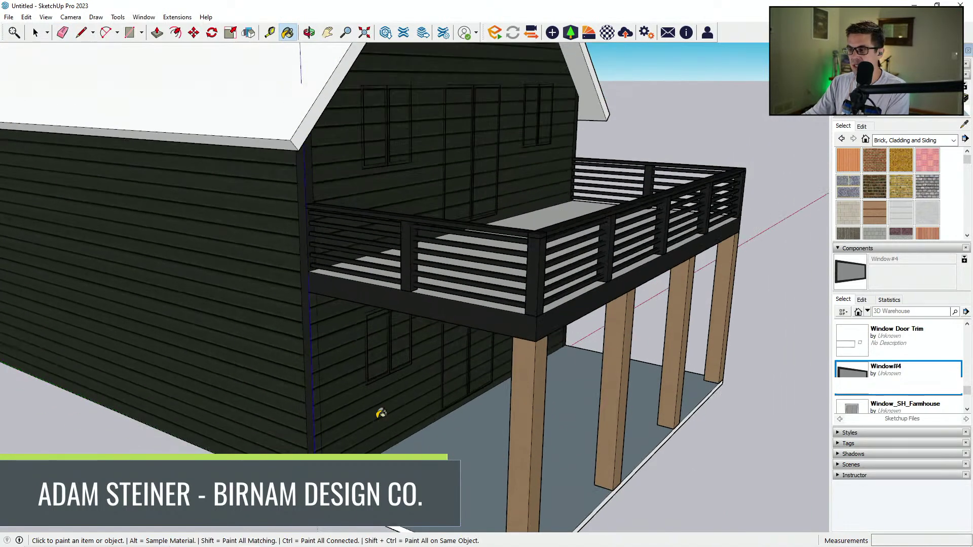
scroll(312, 348, up, 4)
key(p)
scroll(319, 421, up, 2)
click(320, 422)
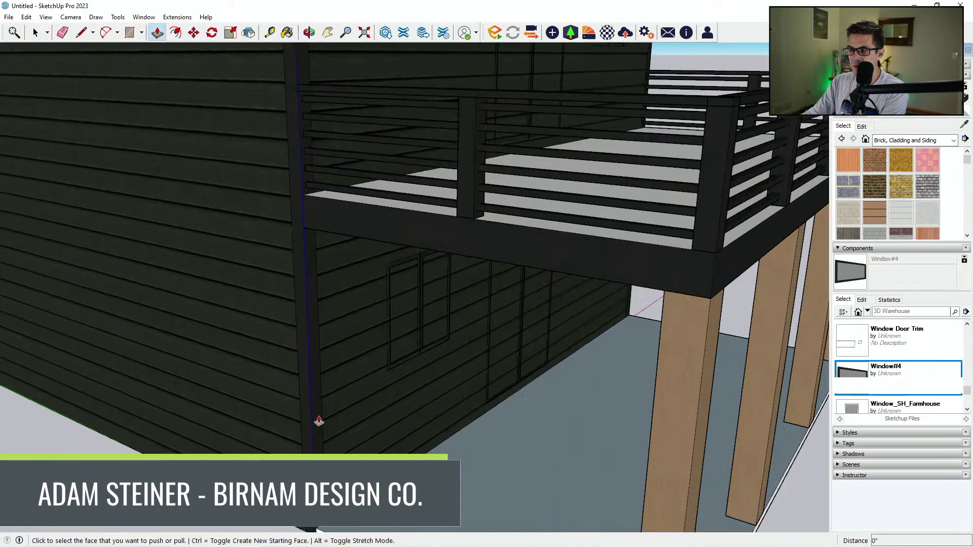
click(307, 425)
click(303, 424)
Extrude the remaining trim strips beside the railing and deck at the same corner 1" outward.
click(301, 224)
scroll(307, 179, up, 1)
click(309, 189)
click(312, 196)
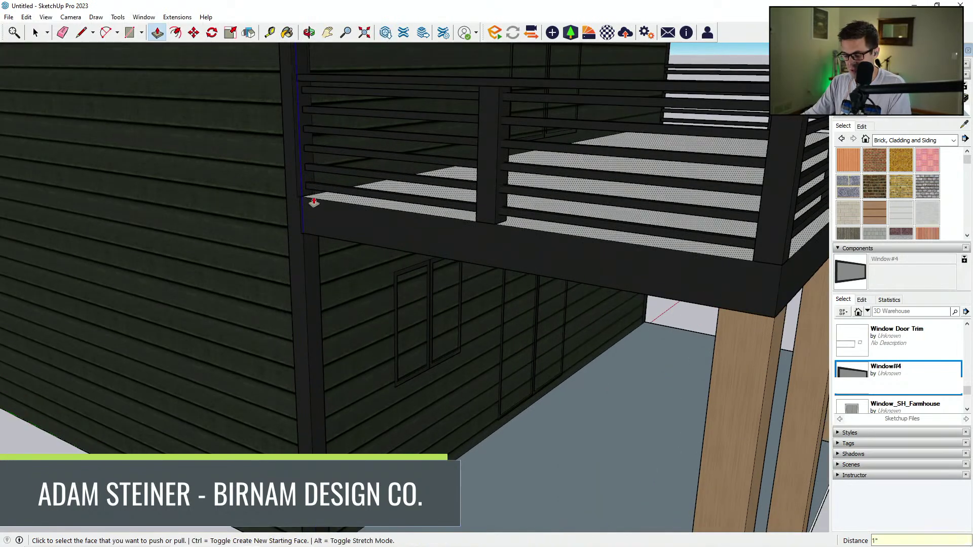
click(308, 184)
text(1)
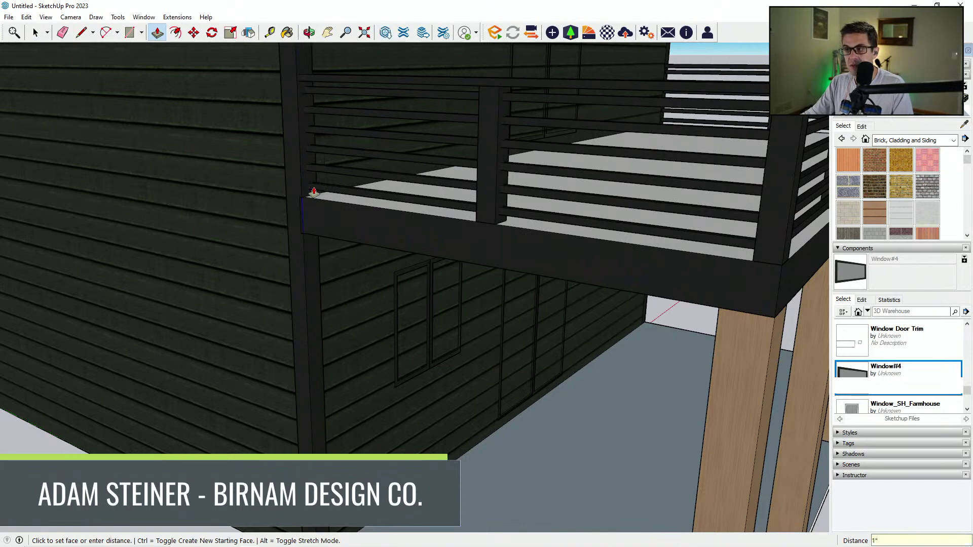
key(Return)
scroll(299, 212, up, 1)
Extrude the corner trim strips below the deck 1" outward at the garage-door side of the gable wall.
scroll(304, 202, down, 8)
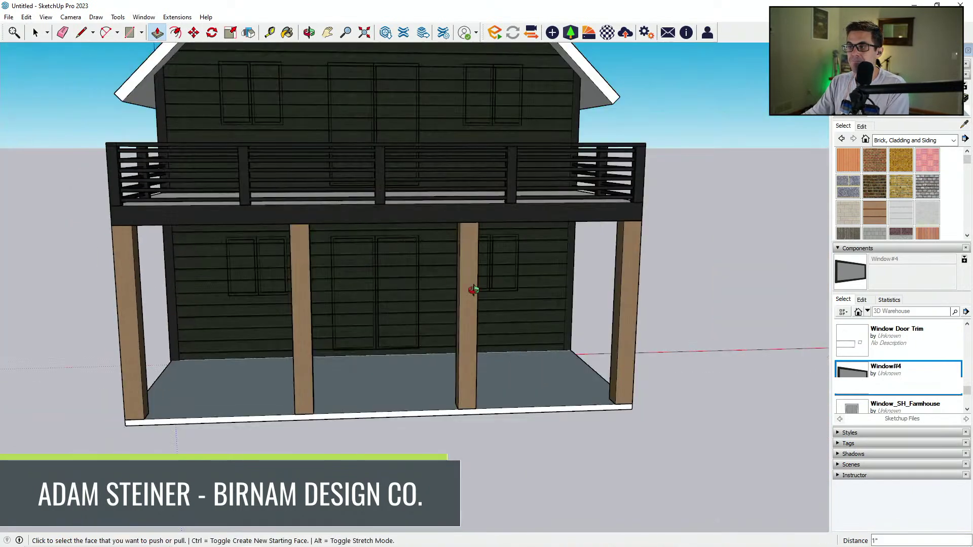
middle_drag(462, 284, 495, 386)
scroll(504, 360, up, 3)
click(506, 353)
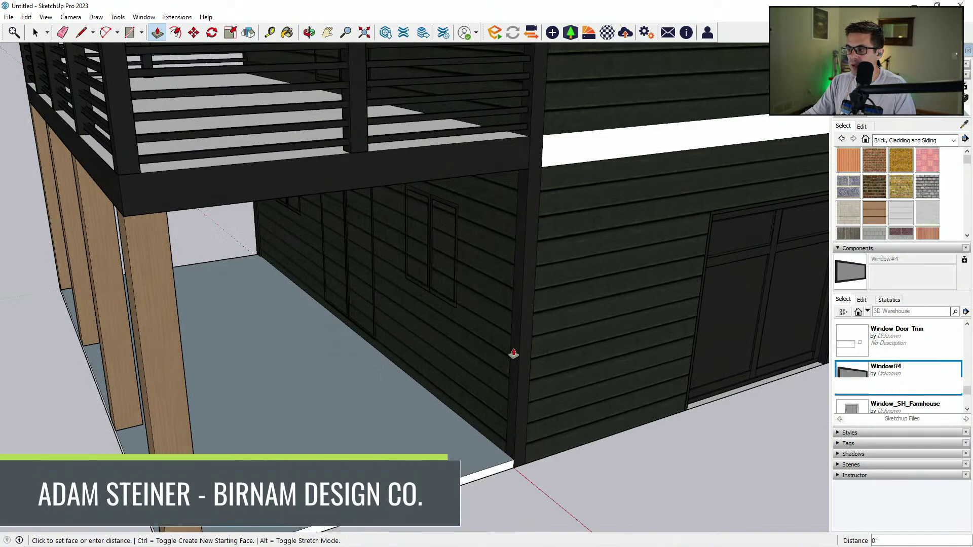
click(506, 353)
click(526, 360)
text(1)
key(Return)
Extrude the trim pieces at deck and railing height on the garage-side corner 1" outward.
middle_drag(526, 299, 526, 264)
scroll(528, 162, up, 1)
click(529, 164)
click(526, 186)
click(530, 135)
click(526, 149)
Paint the top of the patio slab with Polished Concrete Old from the Asphalt and Concrete collection.
scroll(492, 300, down, 5)
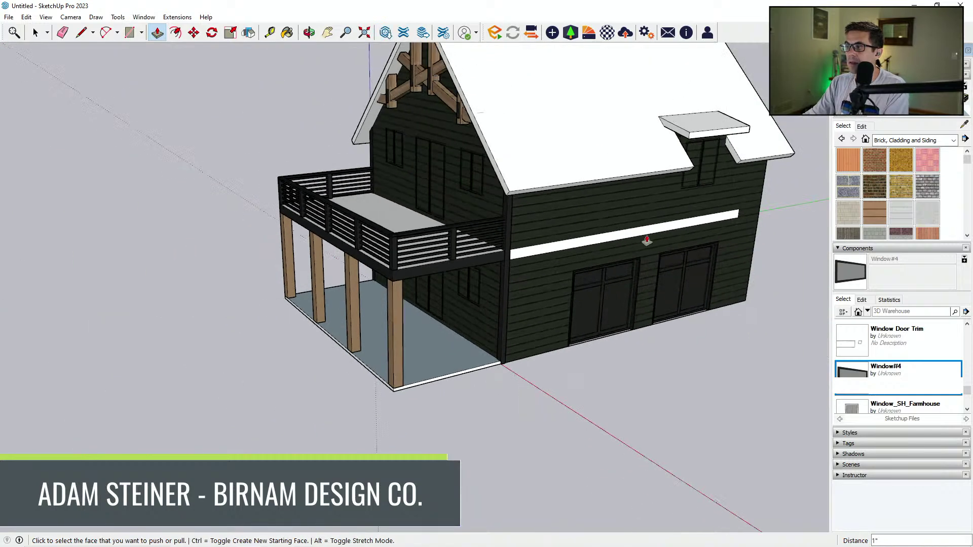
middle_drag(654, 298, 644, 247)
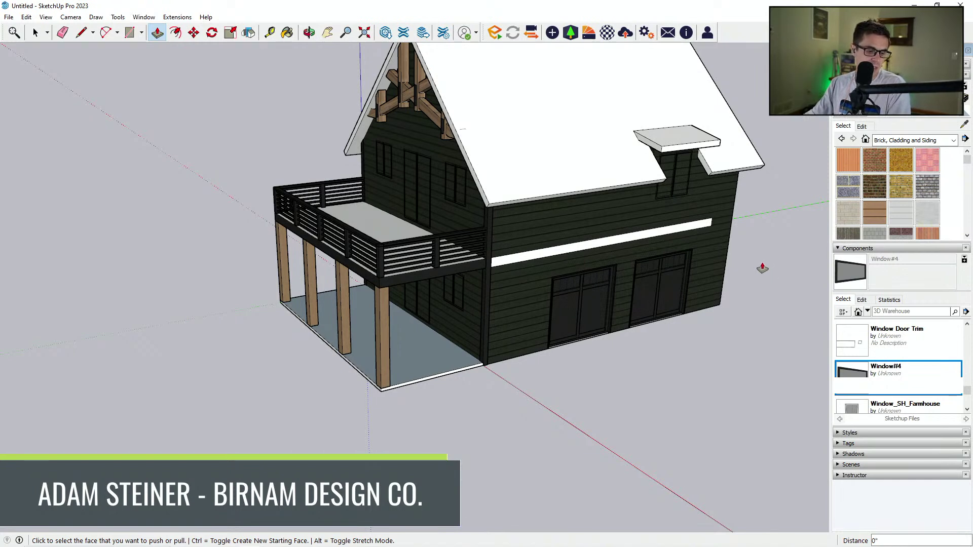
middle_drag(705, 256, 544, 300)
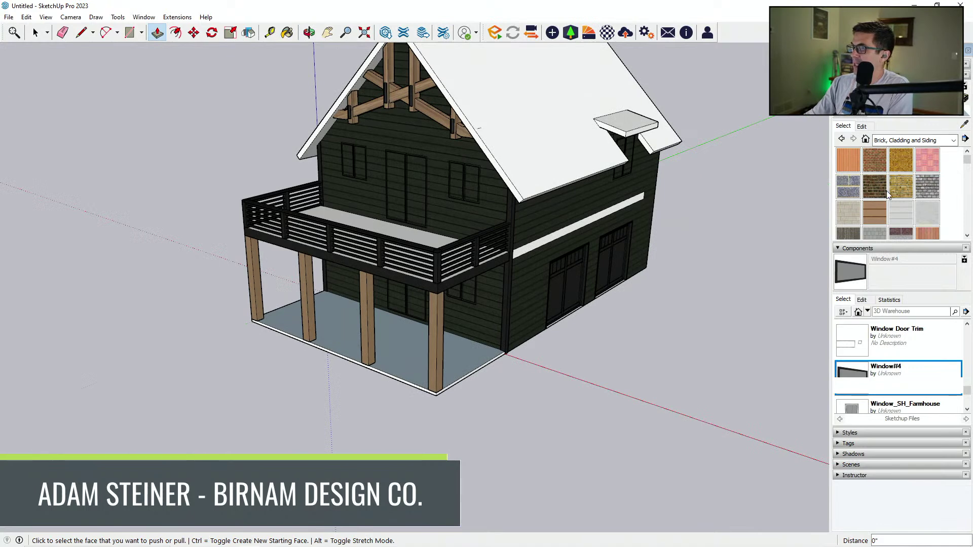
middle_drag(521, 378, 569, 394)
click(900, 141)
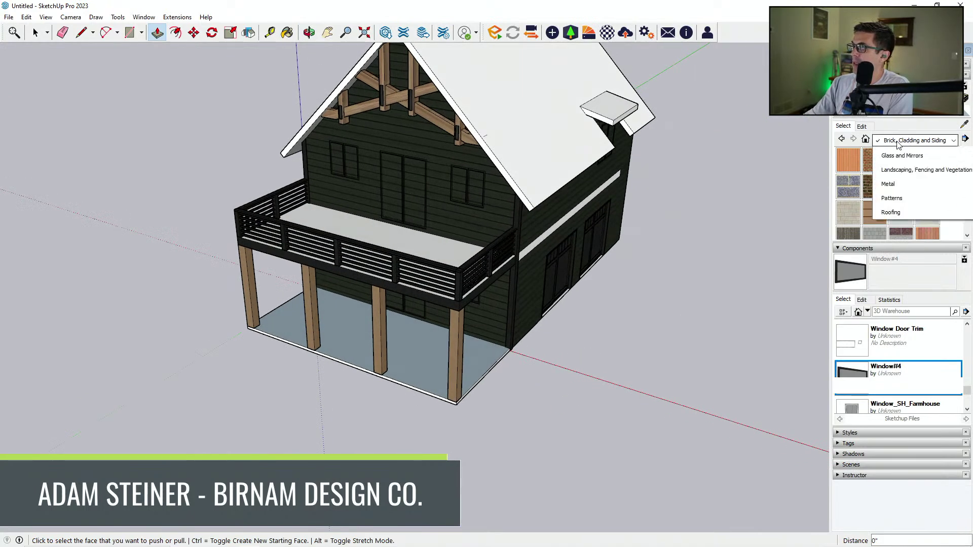
scroll(912, 172, up, 1)
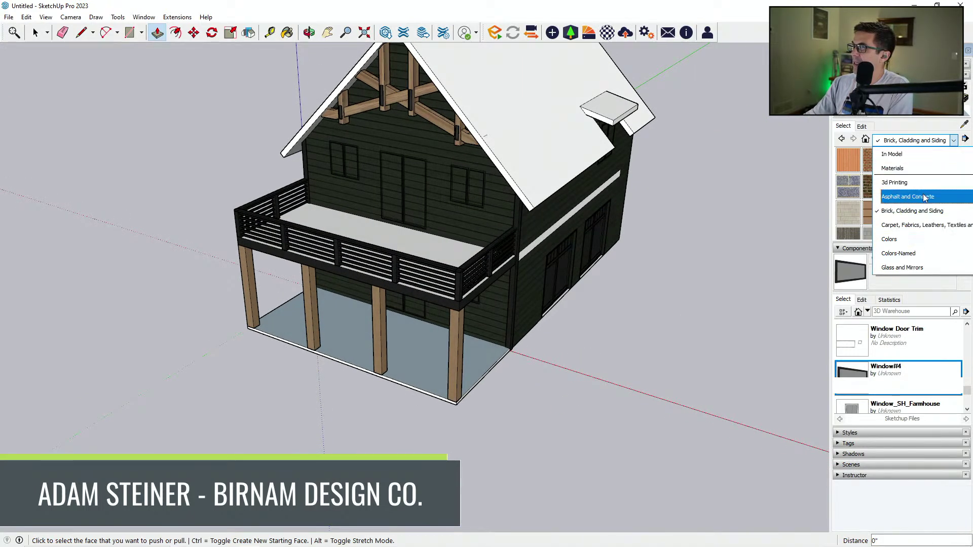
click(915, 195)
click(926, 196)
click(429, 366)
scroll(490, 401, up, 4)
mouse_move(491, 400)
middle_down()
mouse_move(289, 353)
mouse_move(284, 365)
middle_up()
scroll(380, 388, up, 2)
click(381, 390)
click(338, 383)
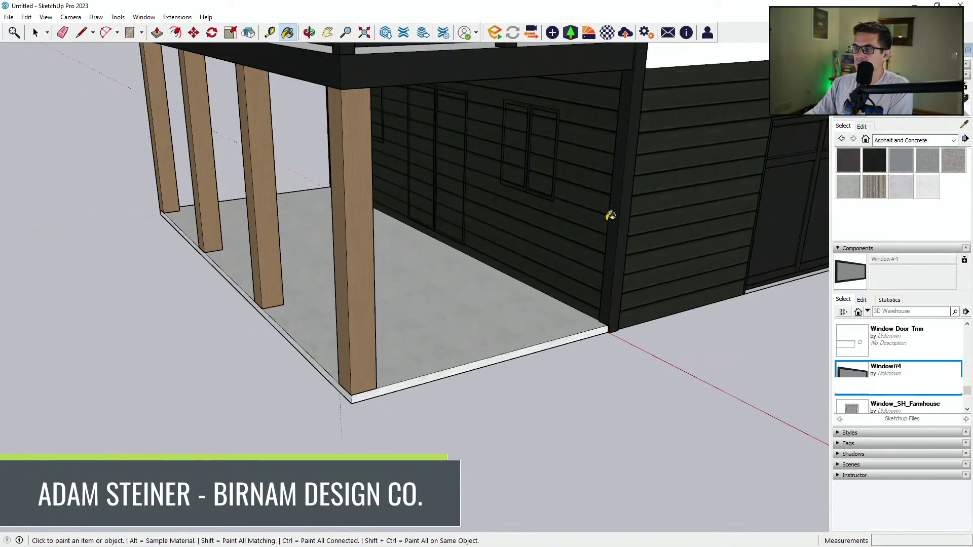
Import the Concrete 03 material from the Enscape Material Library.
click(861, 126)
click(589, 33)
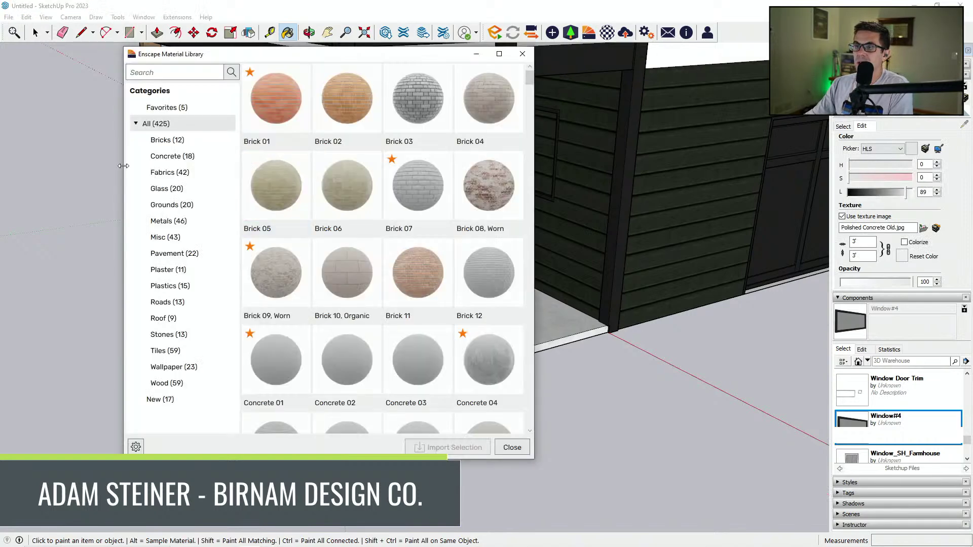
click(175, 157)
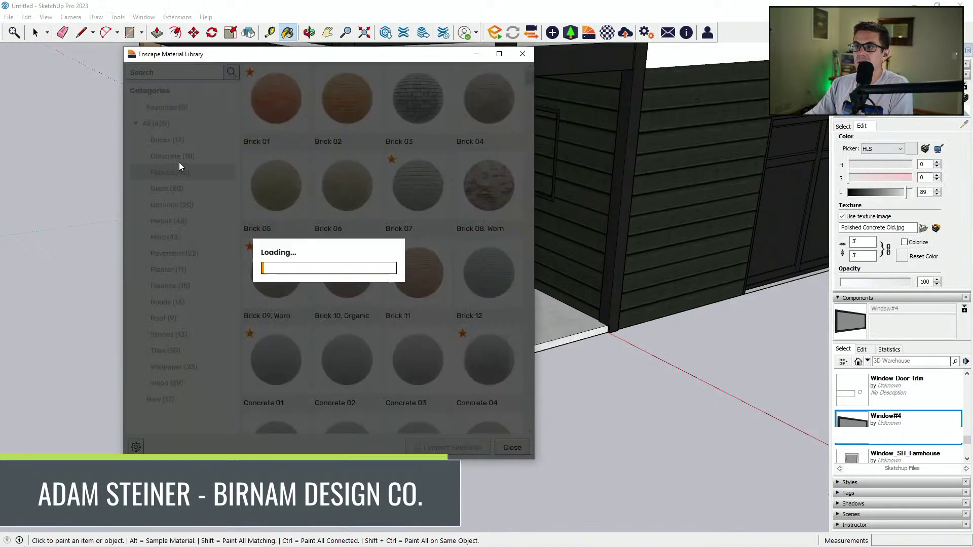
click(426, 110)
click(452, 448)
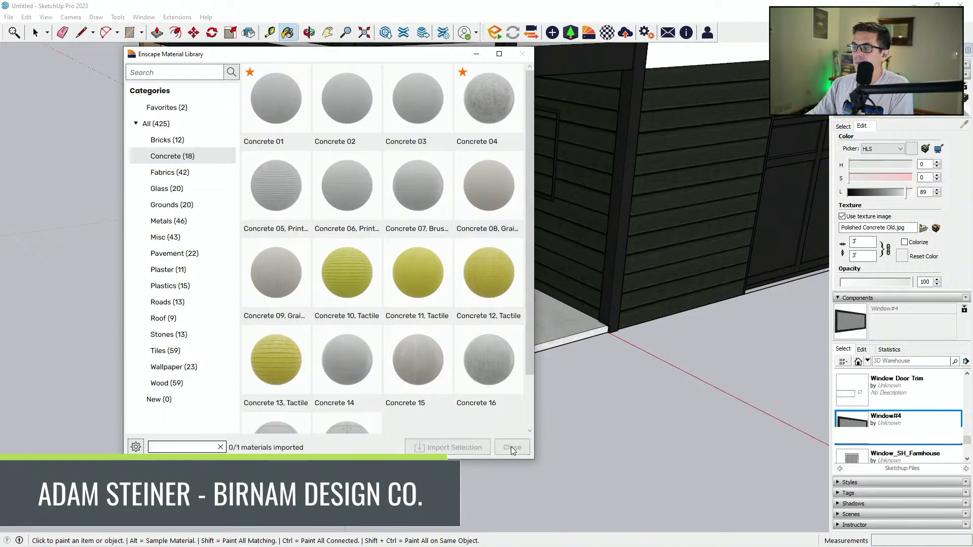
click(512, 448)
Paint the patio slab's top and its exposed side edges with Concrete 03.
scroll(378, 449, up, 1)
click(398, 379)
click(404, 355)
scroll(294, 363, down, 4)
middle_drag(294, 363, 385, 350)
middle_drag(263, 355, 375, 360)
scroll(274, 436, up, 4)
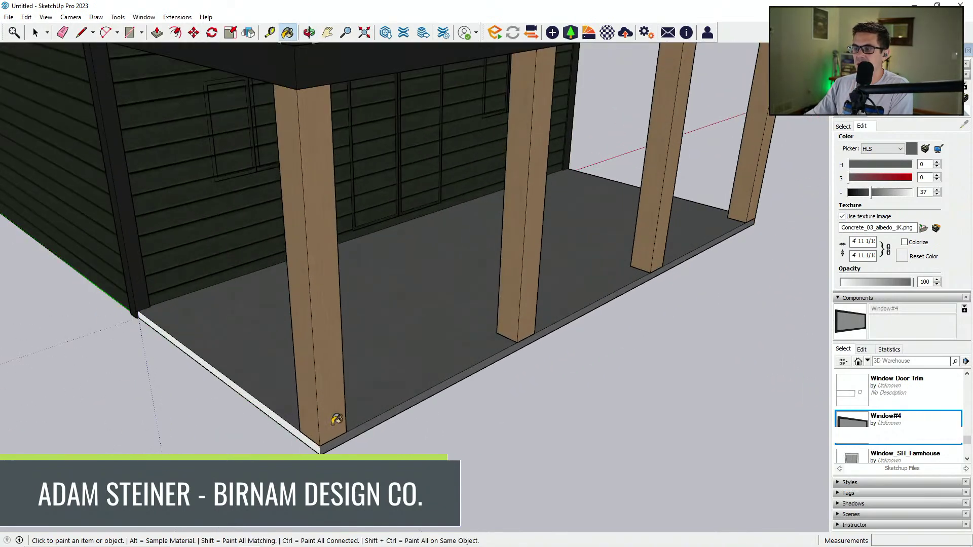
scroll(280, 416, down, 3)
mouse_move(239, 419)
middle_down()
mouse_move(369, 397)
mouse_move(350, 397)
middle_up()
click(349, 400)
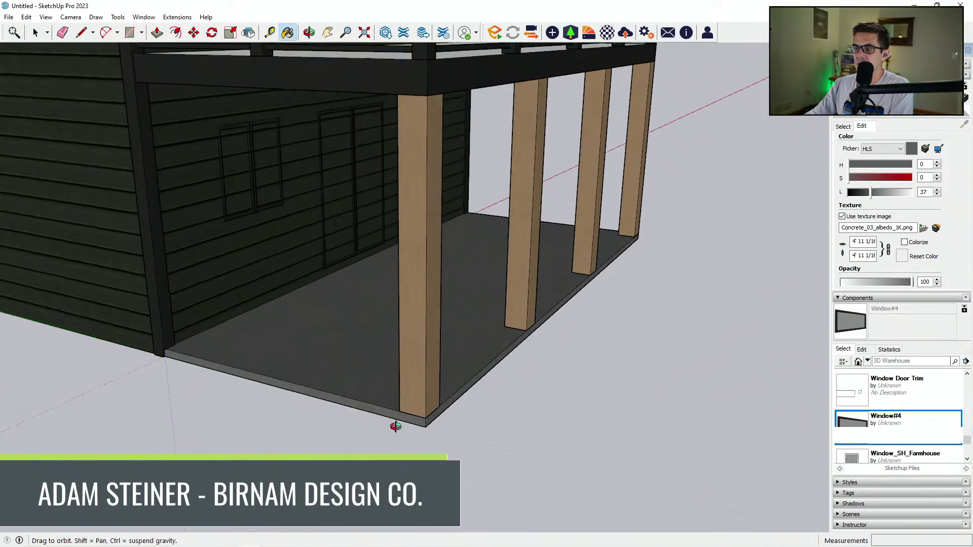
middle_drag(441, 418, 369, 394)
Cut the opening behind the upper left gable window by drawing a rectangle over its frame and pushing the siding in 6".
scroll(430, 394, down, 4)
middle_drag(534, 394, 511, 327)
key(r)
scroll(349, 114, up, 3)
click(357, 114)
scroll(418, 176, up, 2)
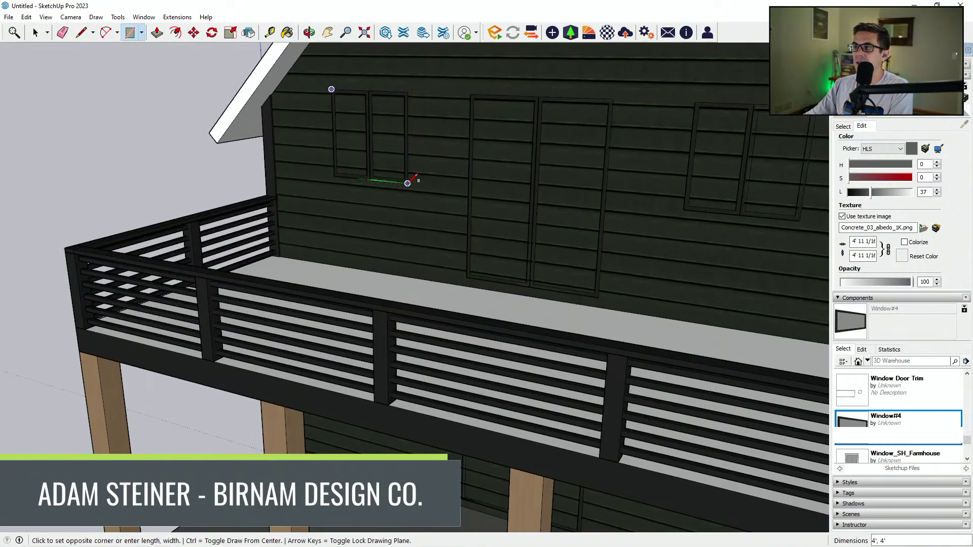
key(Escape)
scroll(428, 187, down, 2)
key(space)
middle_drag(379, 172, 388, 224)
key(p)
click(394, 163)
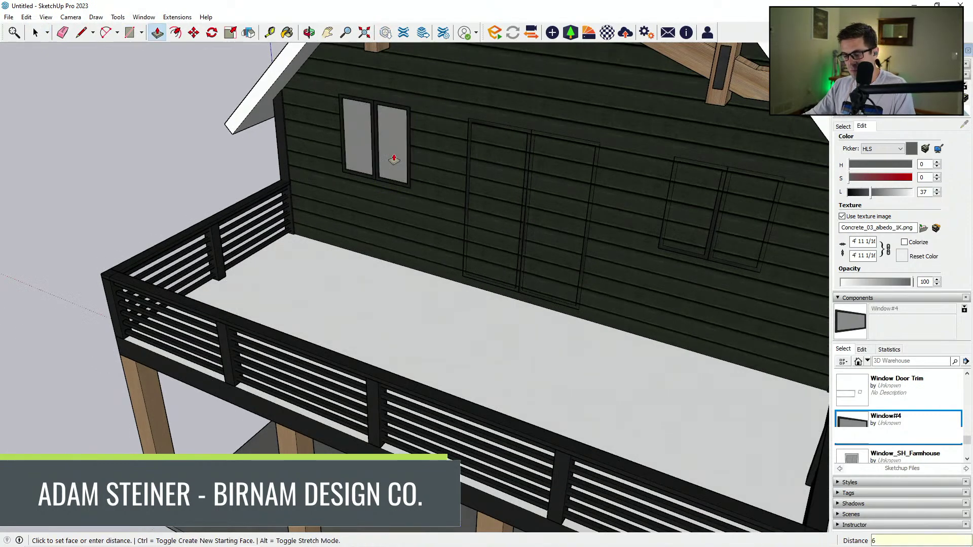
Draw a rectangle over the upper double door's frame and push the siding inward to open the door.
key(r)
click(468, 117)
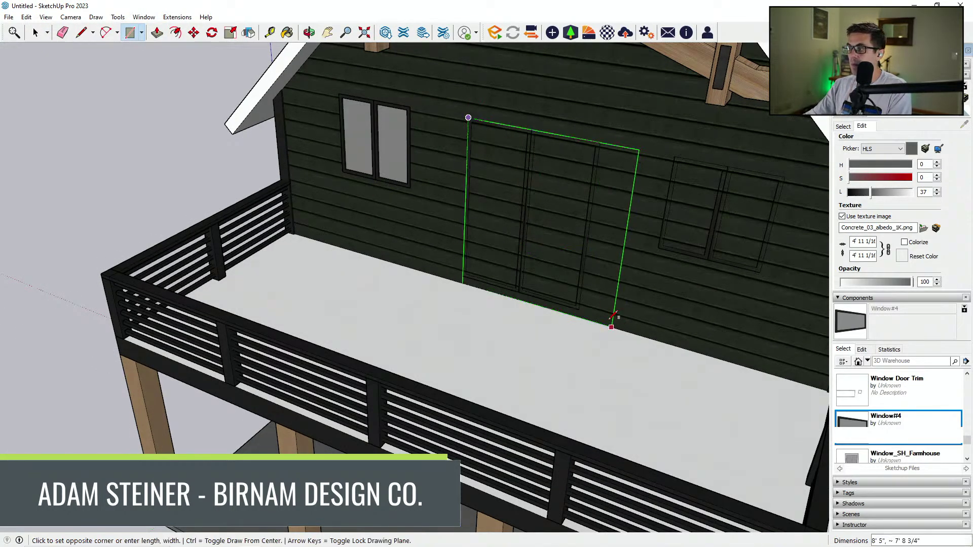
click(581, 303)
key(p)
click(554, 280)
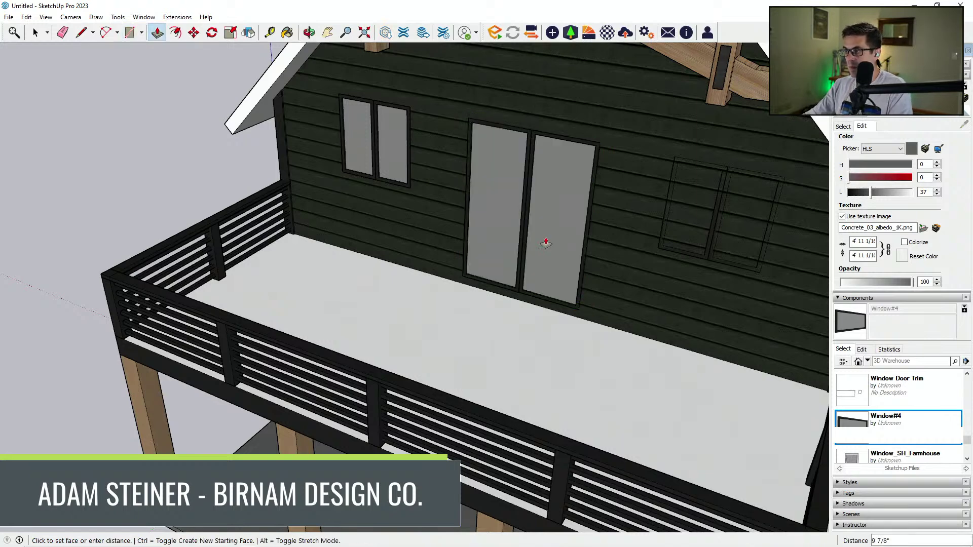
Draw a rectangle over the upper right gable window's frame and push the siding behind it inward.
middle_drag(585, 244, 648, 220)
key(r)
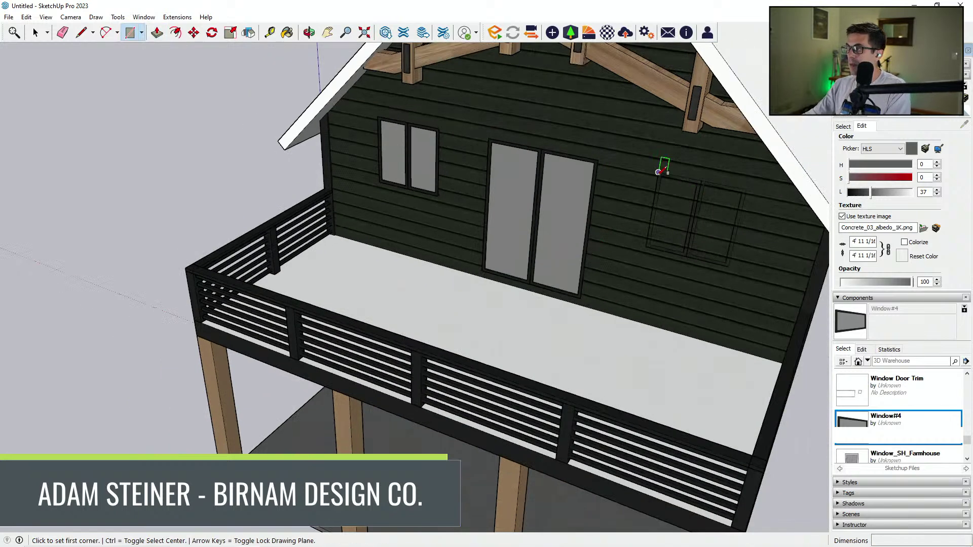
click(659, 173)
click(728, 266)
key(p)
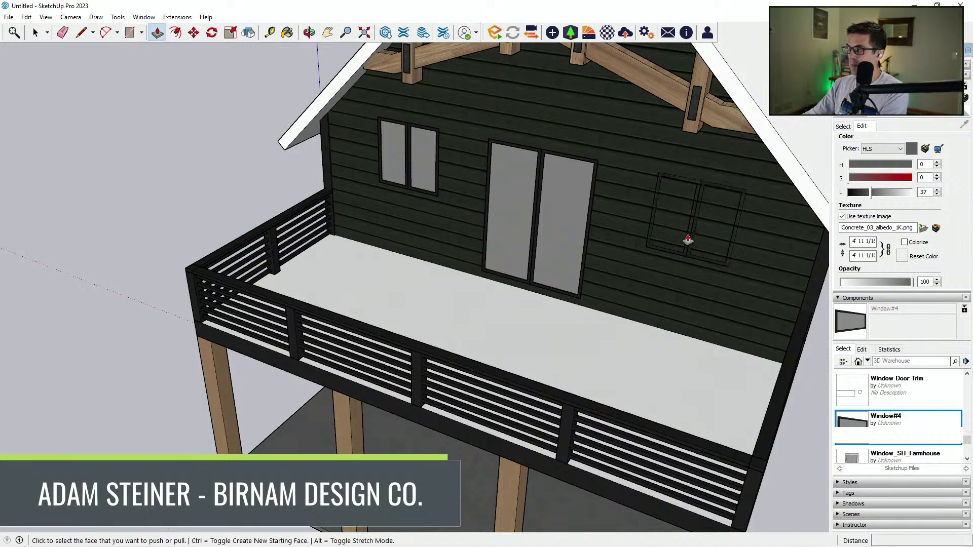
click(696, 231)
Draw a rectangle over the right window under the deck and push the siding behind it inward.
scroll(696, 231, down, 4)
middle_drag(641, 446, 598, 360)
scroll(612, 334, up, 3)
key(space)
scroll(652, 289, up, 2)
key(r)
scroll(647, 269, up, 1)
click(626, 259)
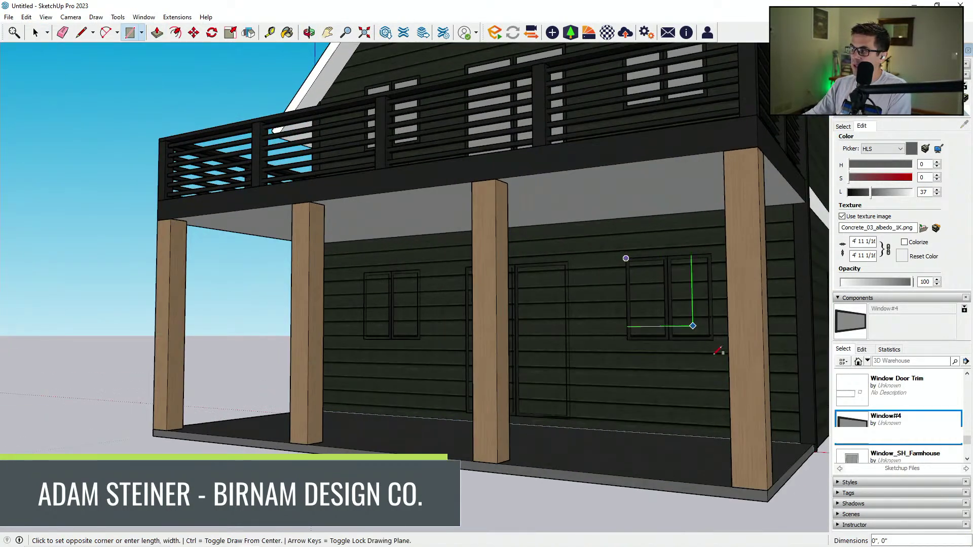
key(p)
click(678, 315)
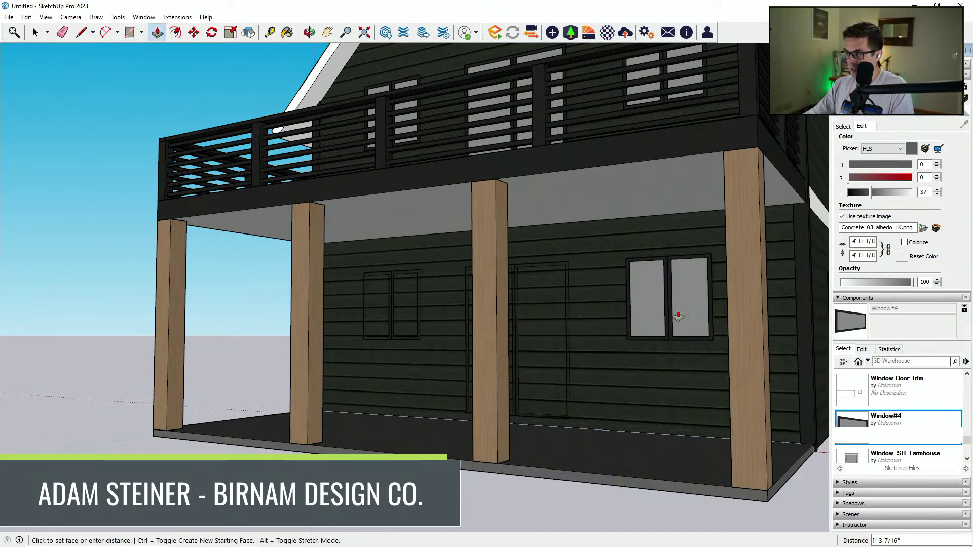
key(Return)
Cut the opening behind the double door under the deck with a frame-sized rectangle pushed in 6".
middle_drag(608, 320, 525, 284)
key(r)
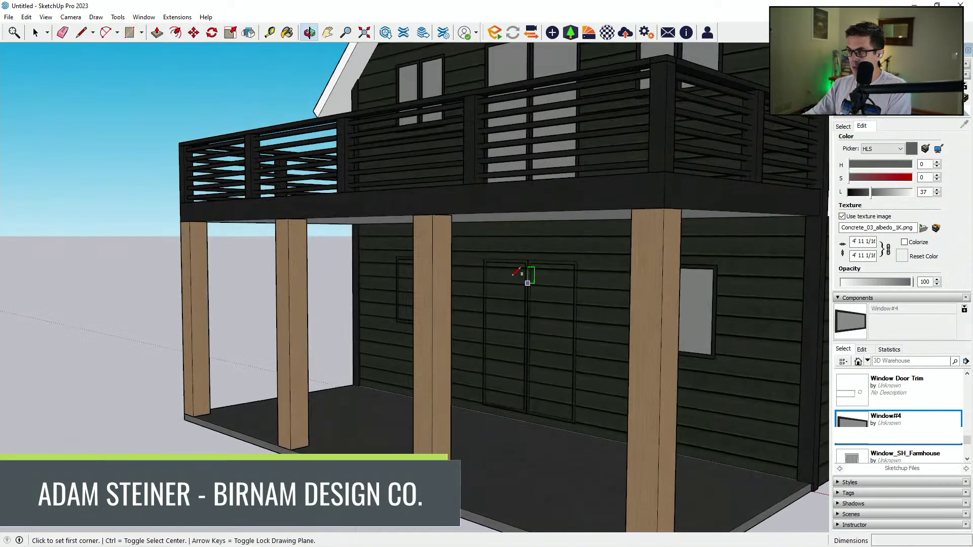
click(484, 259)
click(575, 423)
middle_drag(575, 420, 561, 400)
key(p)
click(561, 399)
key(Return)
Cut the opening behind the left window under the deck with a frame-sized rectangle pushed in 6".
middle_drag(364, 355, 441, 350)
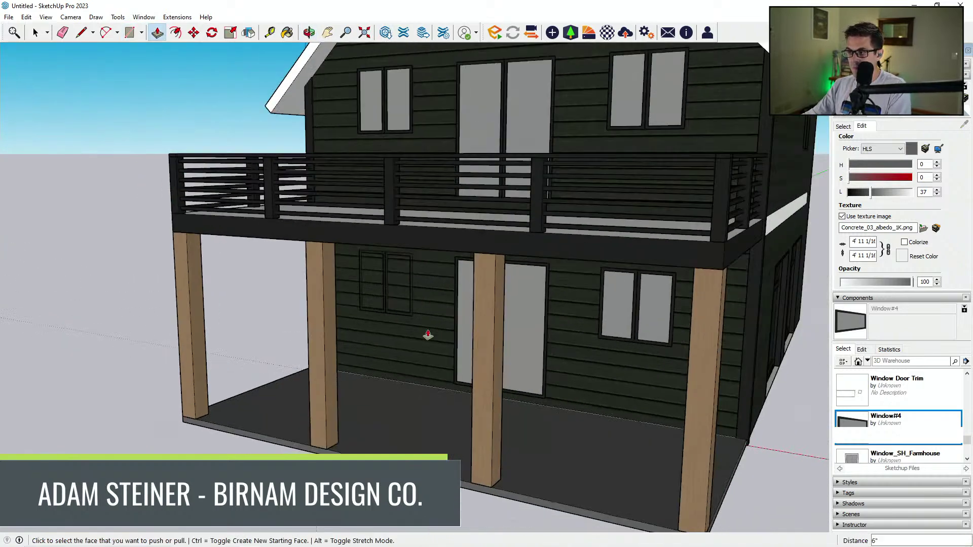
scroll(440, 350, down, 2)
key(space)
scroll(376, 295, up, 2)
key(r)
scroll(350, 234, up, 2)
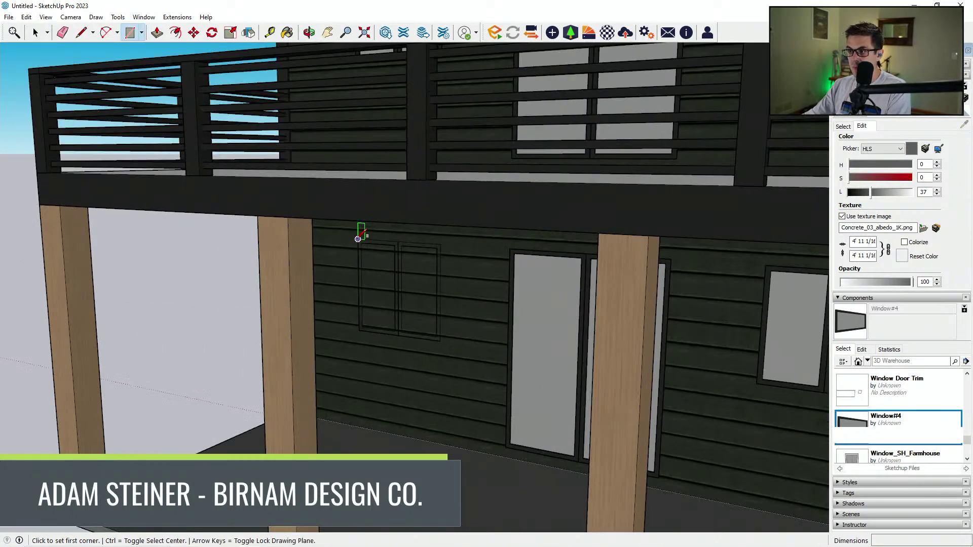
click(357, 239)
key(p)
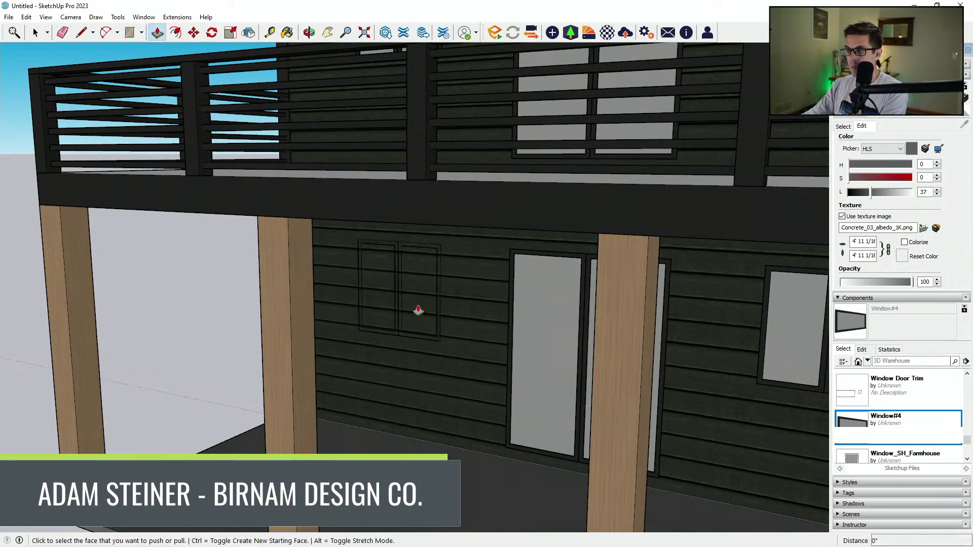
click(423, 302)
Import the Wood 19, Planks material from the Enscape Material Library.
scroll(445, 312, down, 6)
middle_drag(445, 313, 570, 399)
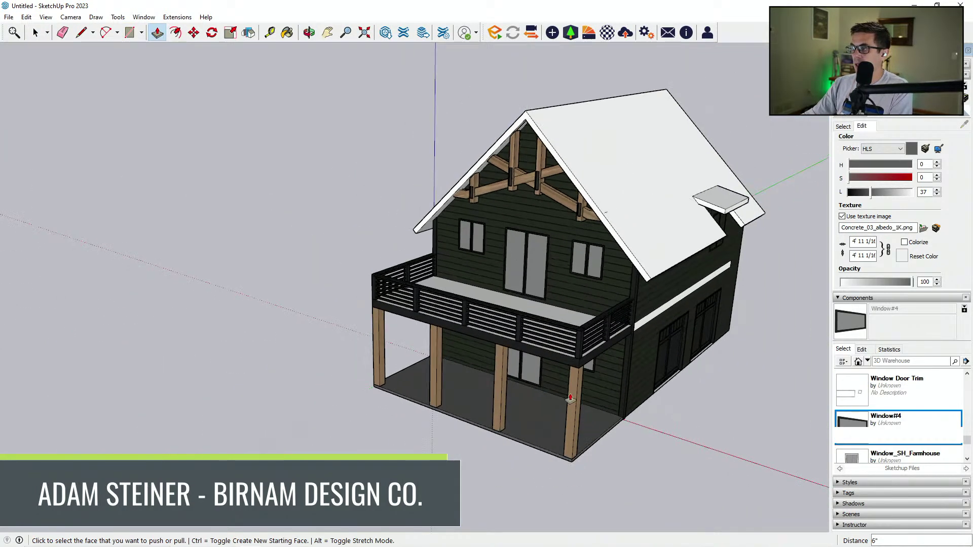
click(594, 33)
scroll(405, 181, down, 10)
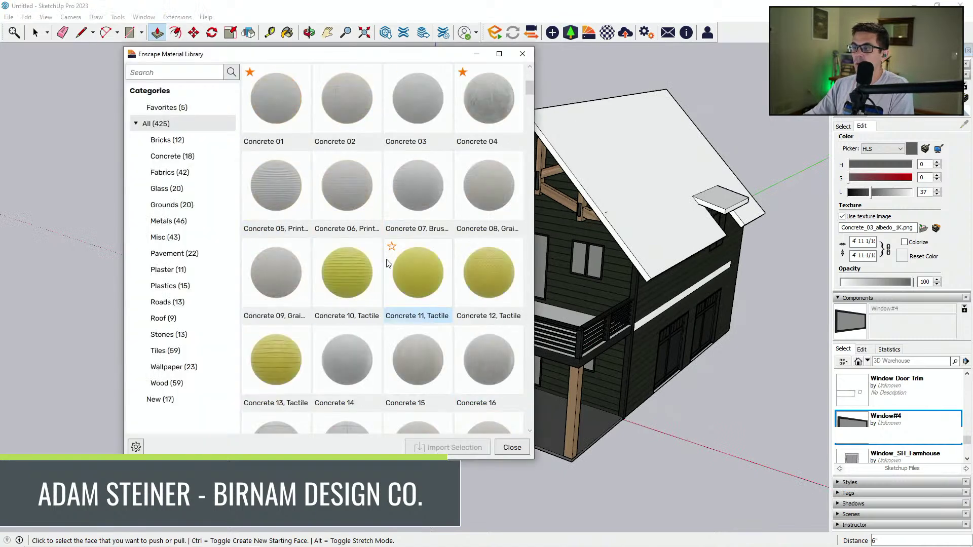
click(167, 383)
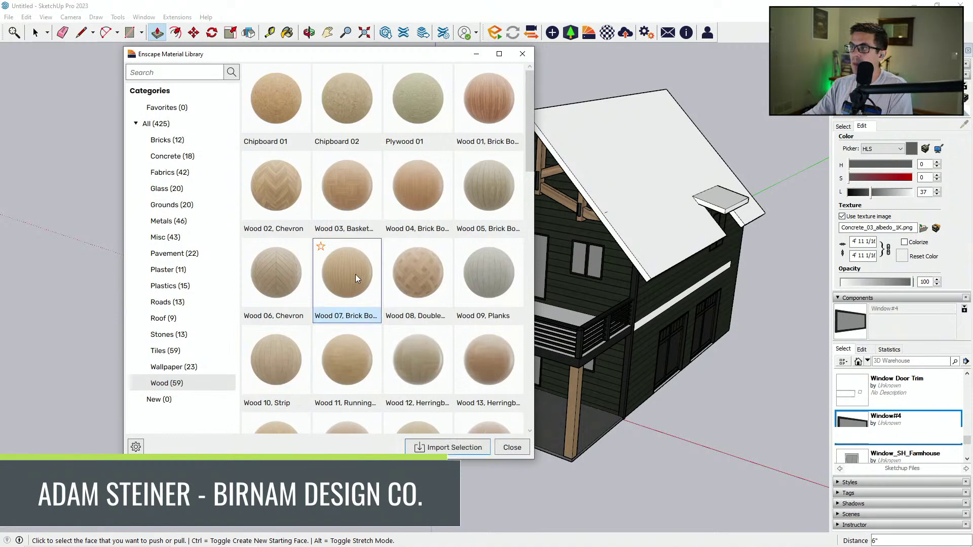
scroll(355, 275, down, 5)
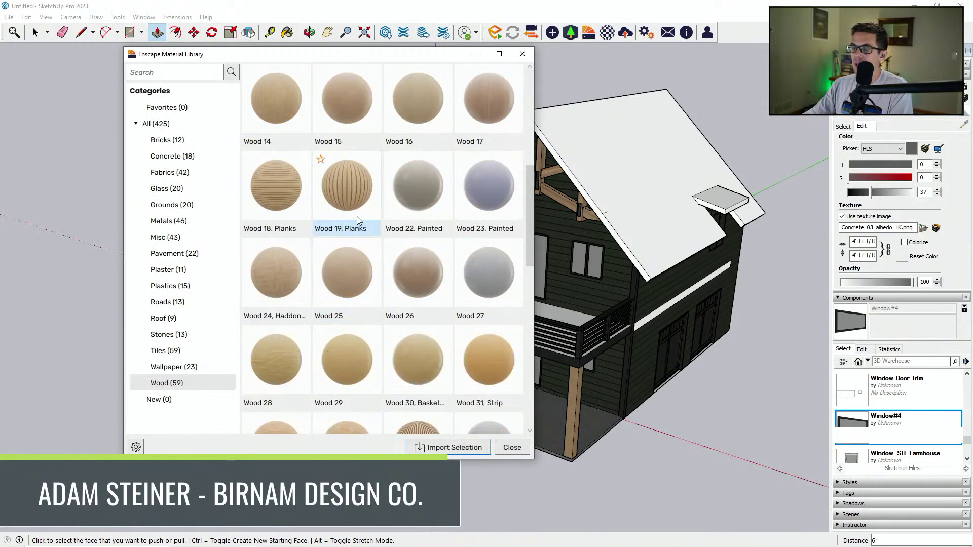
scroll(354, 203, down, 1)
scroll(353, 183, up, 1)
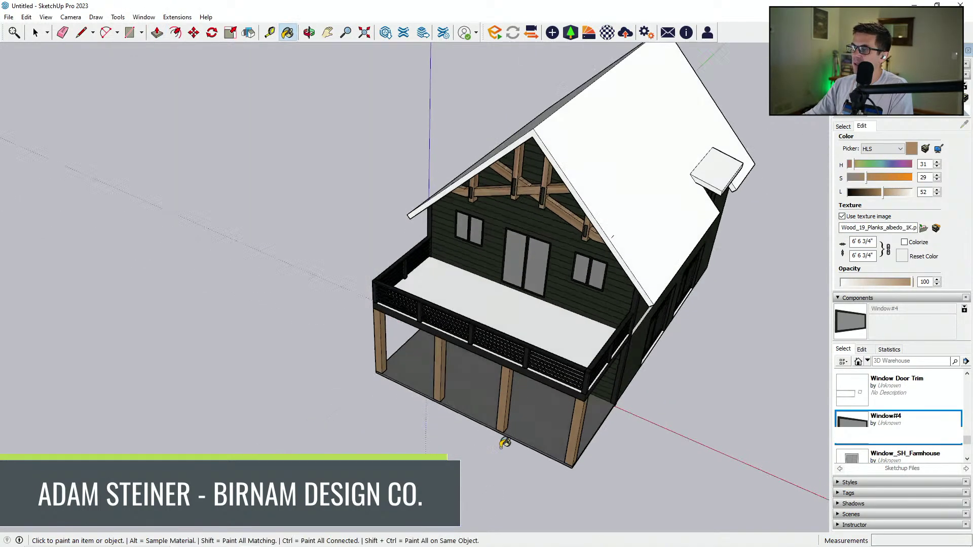
Paint the upper deck's floor with the Wood 19 Planks material.
scroll(517, 305, up, 1)
click(523, 307)
scroll(523, 307, up, 2)
mouse_move(524, 307)
middle_down()
mouse_move(520, 284)
mouse_move(441, 253)
middle_up()
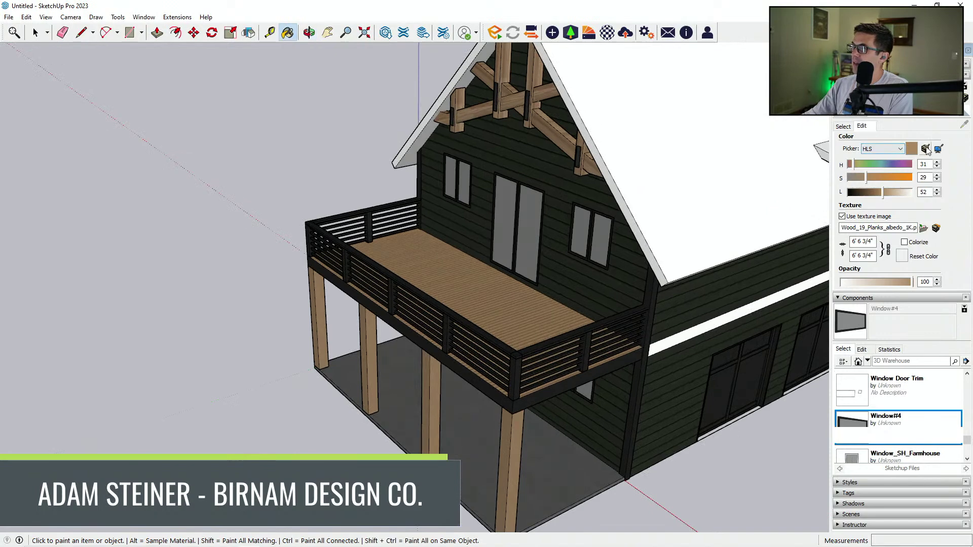
Raise the upper deck's floor face 1" with Push/Pull.
scroll(506, 314, up, 3)
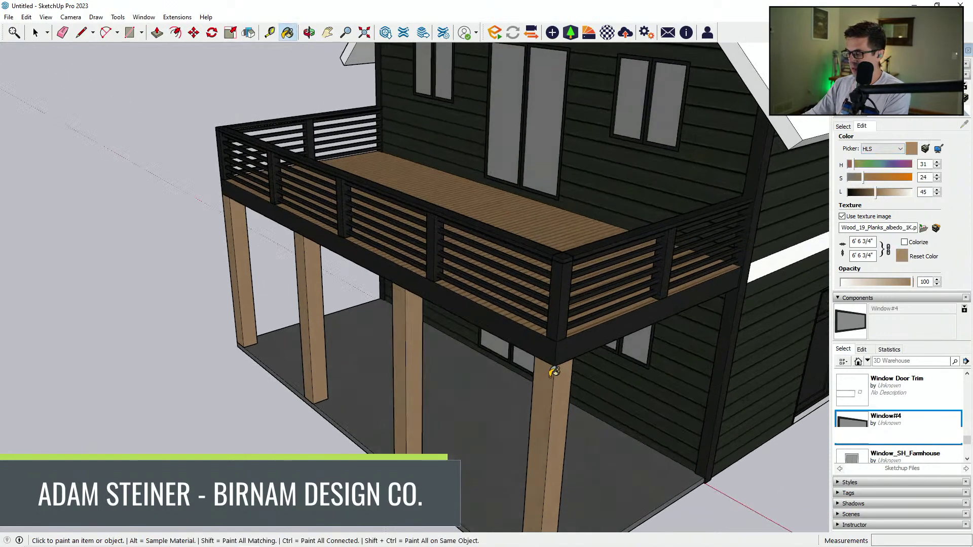
key(p)
middle_drag(554, 384, 529, 327)
click(529, 323)
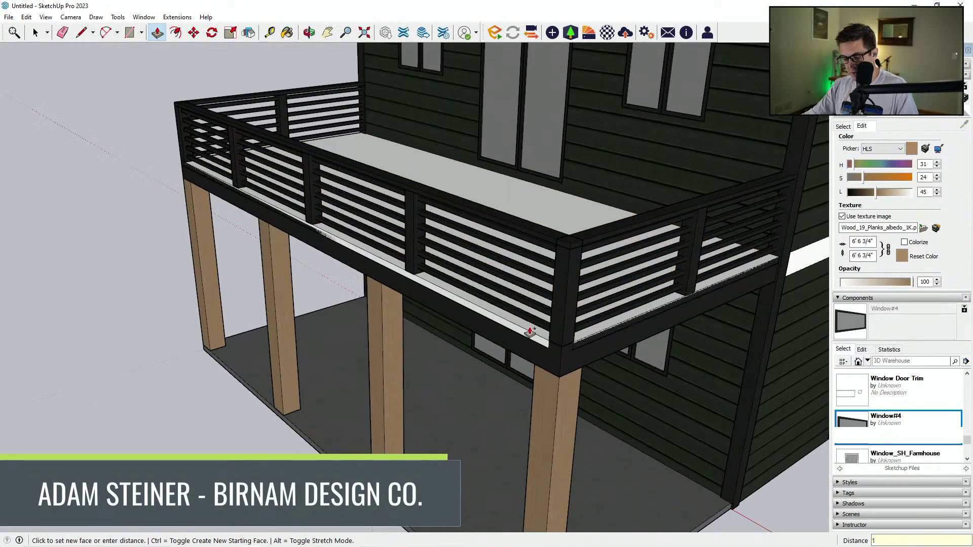
key(Return)
Paint the raised deck floor's top and exposed edges with the Wood 19 Planks material.
key(b)
middle_drag(567, 360, 542, 325)
click(538, 311)
scroll(537, 312, up, 2)
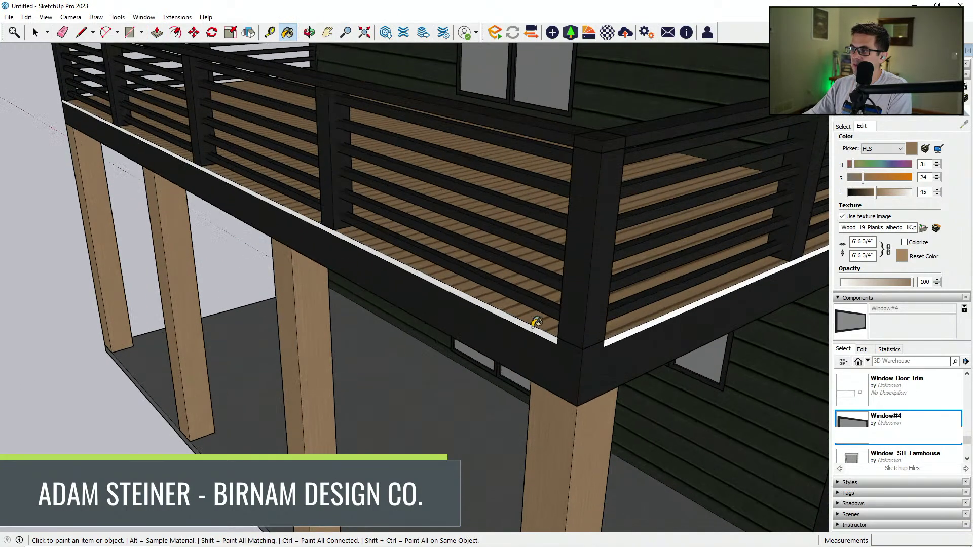
scroll(525, 328, up, 3)
click(529, 322)
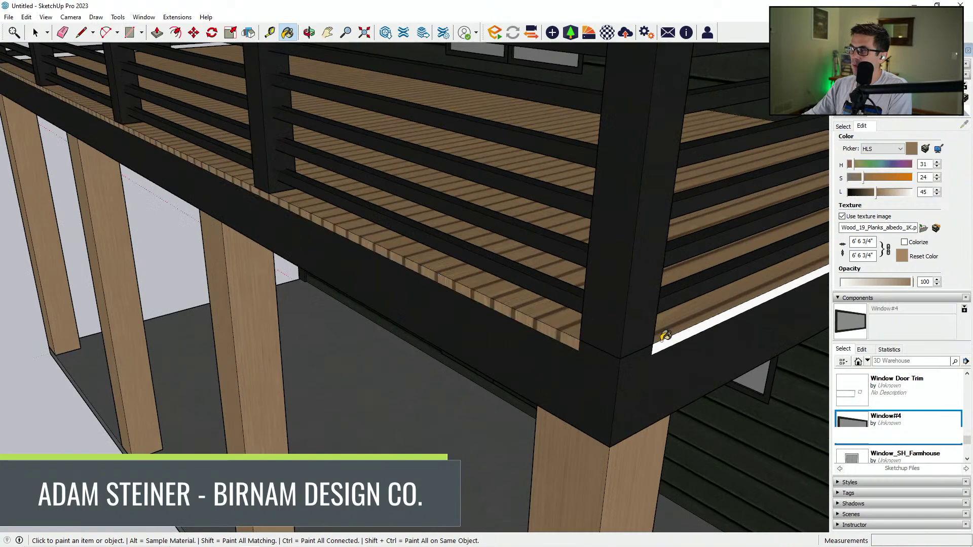
scroll(572, 338, down, 7)
middle_drag(314, 335, 547, 325)
middle_drag(406, 325, 527, 304)
scroll(435, 276, up, 2)
scroll(436, 264, up, 1)
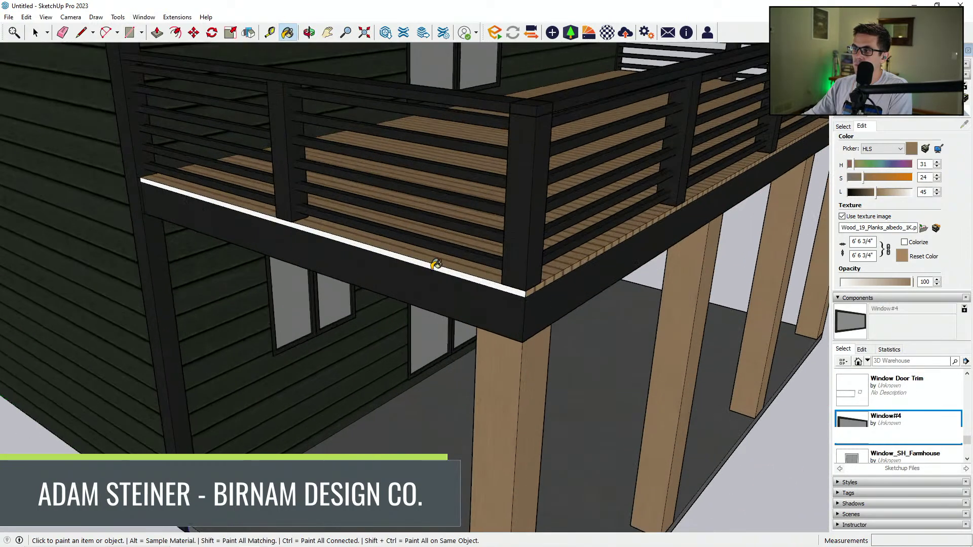
Pull the plank floor's exposed edges out 1/2" beyond the deck's dark rim.
key(p)
middle_drag(482, 298, 465, 283)
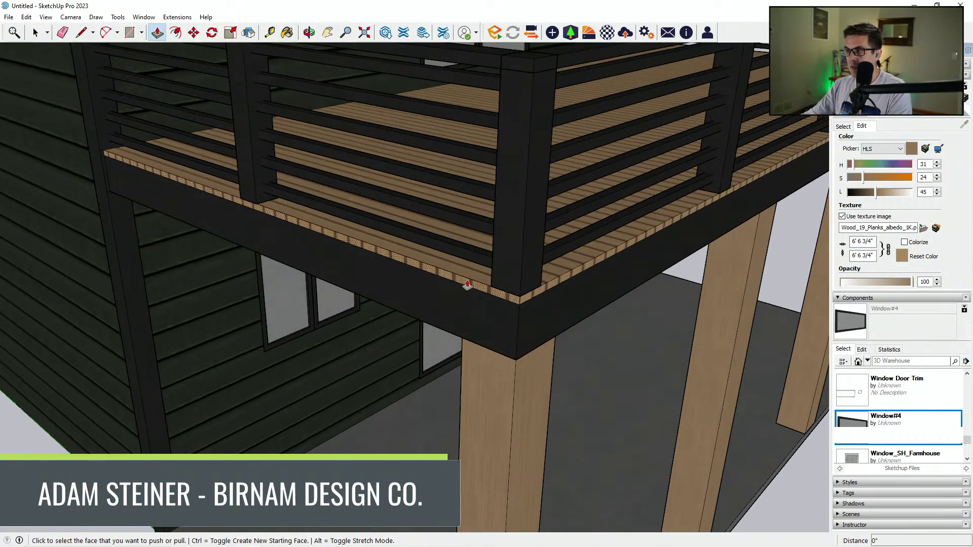
click(463, 289)
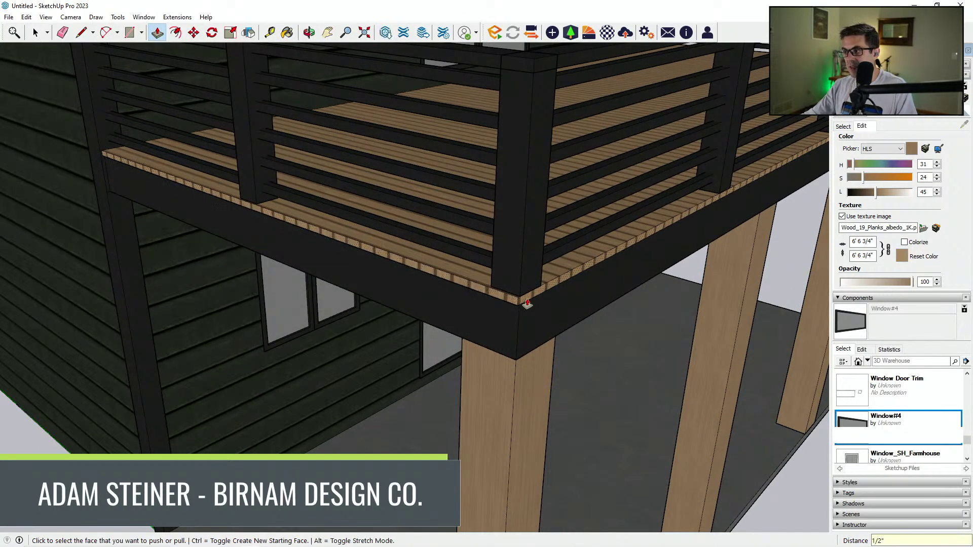
text(.5)
key(Return)
scroll(528, 306, down, 4)
middle_drag(528, 305, 181, 324)
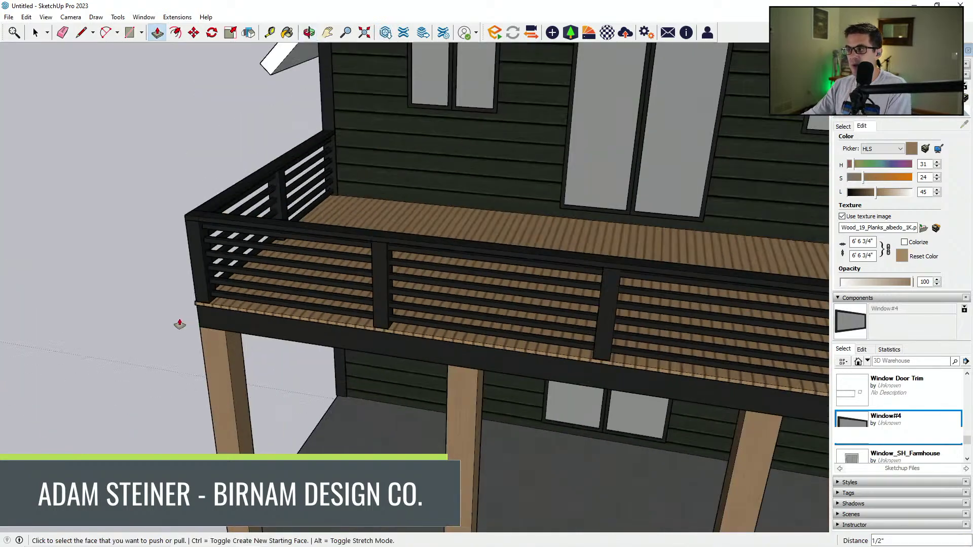
scroll(441, 370, down, 2)
middle_drag(750, 406, 487, 354)
scroll(387, 298, up, 5)
click(386, 288)
text(.5)
key(Return)
Paint the deck's underside with the Wood 19 Planks material.
scroll(387, 289, down, 10)
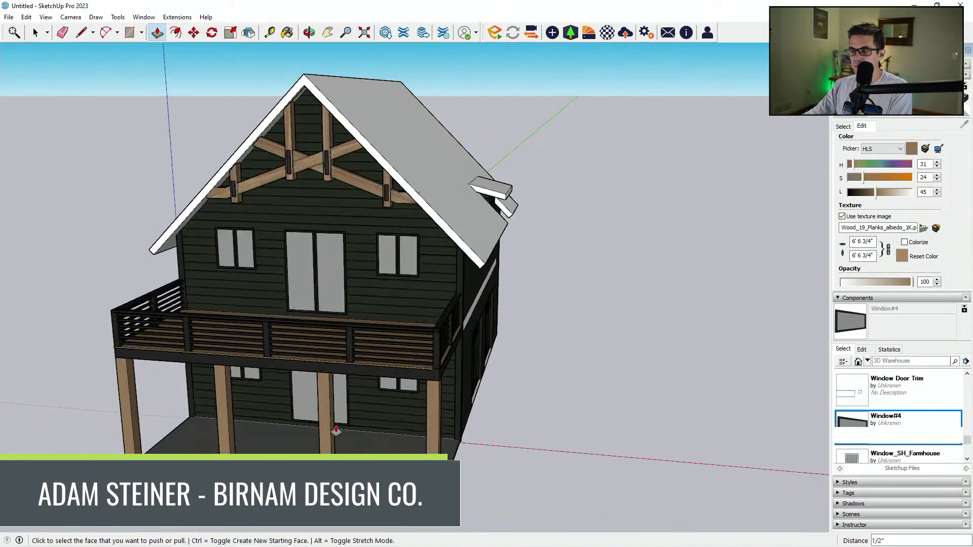
middle_drag(336, 431, 460, 348)
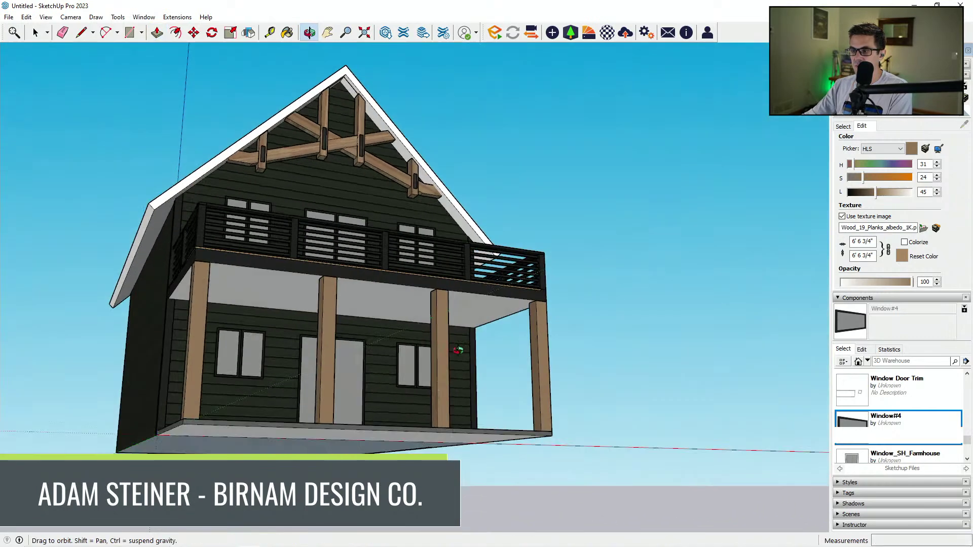
key(b)
scroll(404, 297, up, 3)
click(378, 299)
middle_drag(507, 306, 449, 316)
Insert the Window Door Trim component beside the house and explode it.
scroll(448, 409, down, 4)
mouse_move(589, 296)
middle_down()
mouse_move(448, 408)
mouse_move(409, 403)
mouse_move(500, 451)
middle_up()
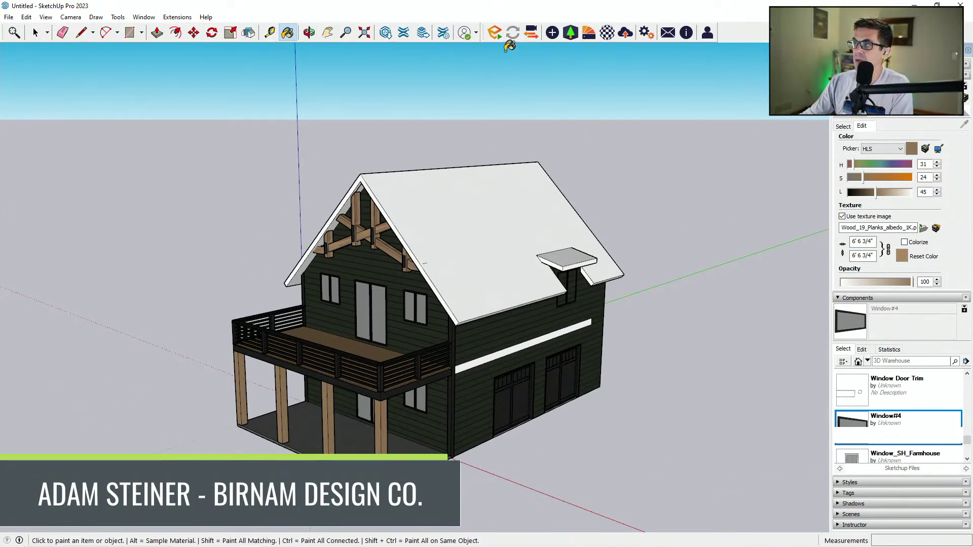
click(843, 126)
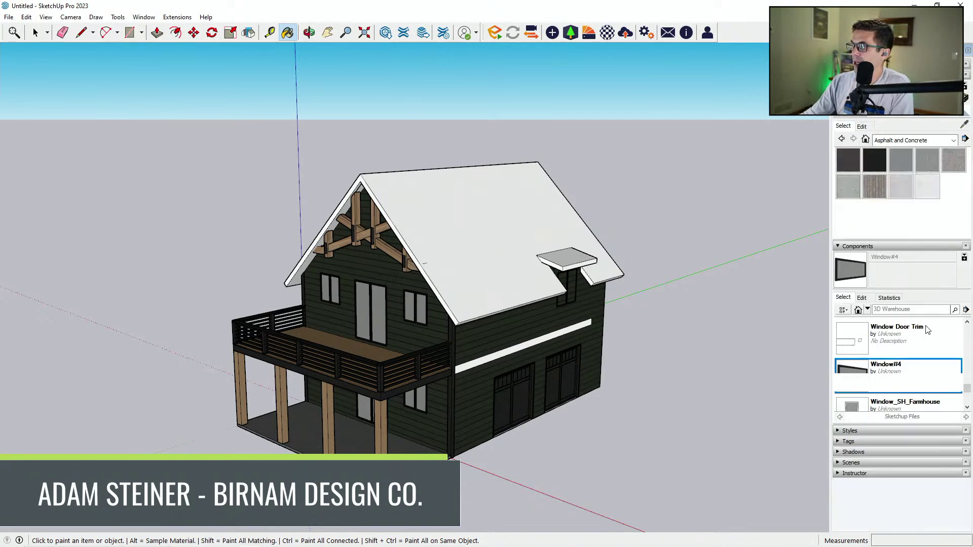
click(873, 339)
click(397, 499)
scroll(477, 277, down, 2)
middle_drag(472, 273, 624, 455)
key(space)
scroll(574, 428, up, 2)
right_click(601, 420)
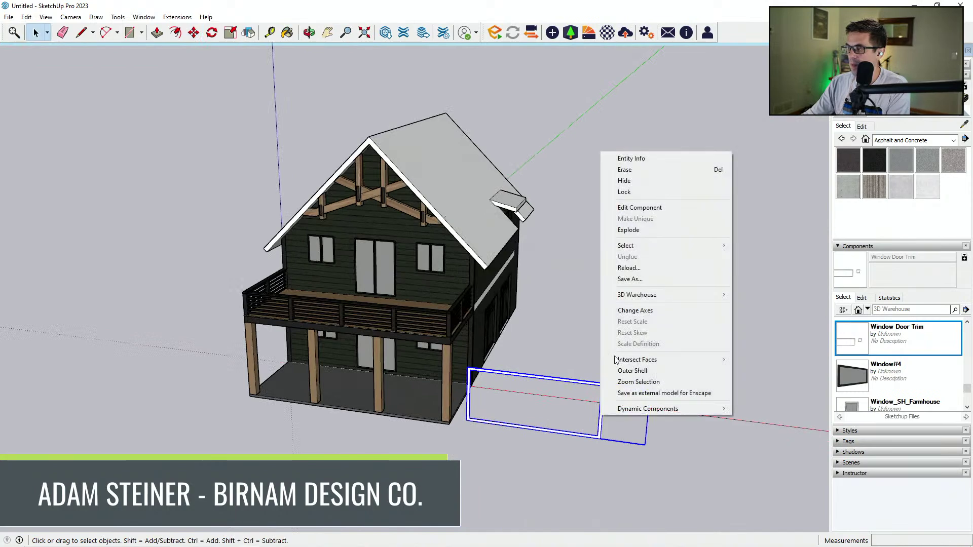
click(630, 230)
Move the small trim frame from its upper corner onto the right window under the deck, aligned to the window frame's corner.
scroll(630, 406, up, 2)
click(630, 407)
mouse_move(630, 408)
middle_down()
mouse_move(628, 424)
mouse_move(638, 415)
middle_up()
scroll(643, 403, up, 2)
key(m)
click(649, 396)
scroll(314, 264, up, 5)
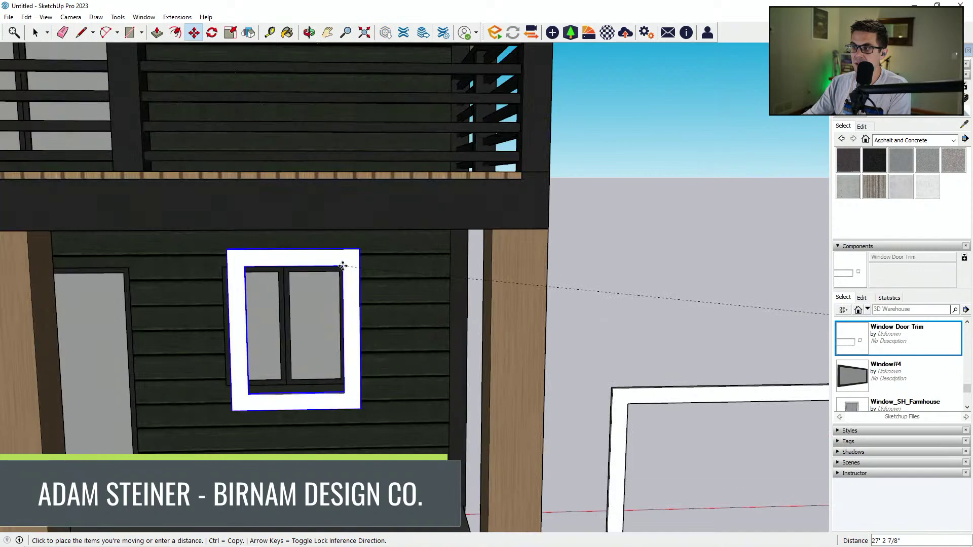
scroll(343, 266, down, 4)
middle_drag(343, 267, 203, 299)
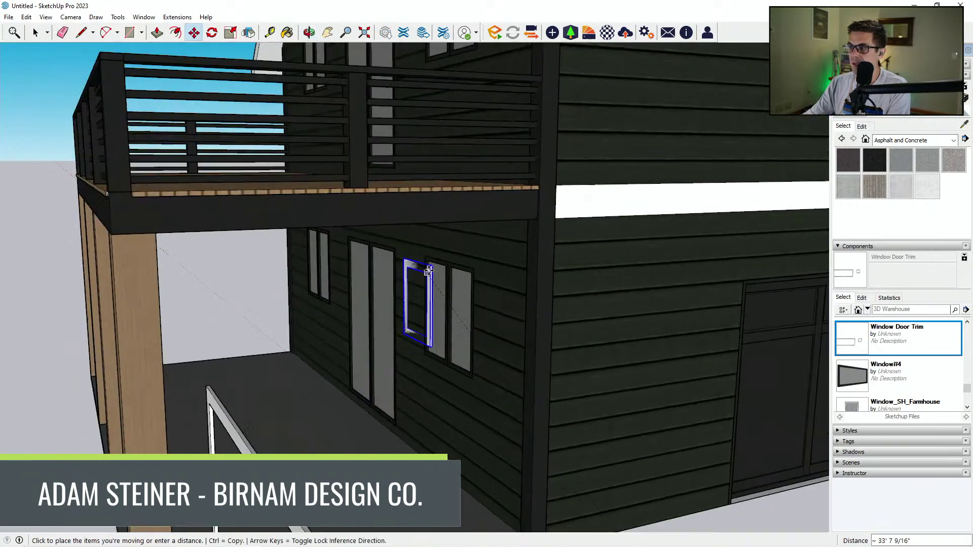
scroll(431, 274, up, 4)
click(496, 266)
Move the trim frame 1" outward from the window, locked to the green axis.
click(528, 246)
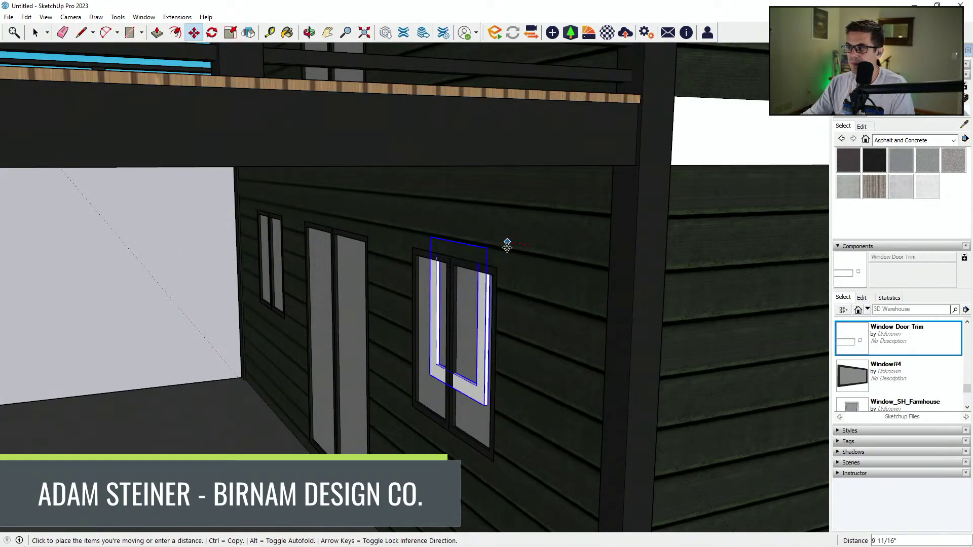
key(Left)
text(1)
key(Return)
Open the trim group for editing and widen it by moving its left side to the window frame's left edge.
middle_drag(504, 250, 624, 298)
key(space)
scroll(624, 304, down, 3)
middle_drag(634, 363, 615, 343)
double_click(615, 343)
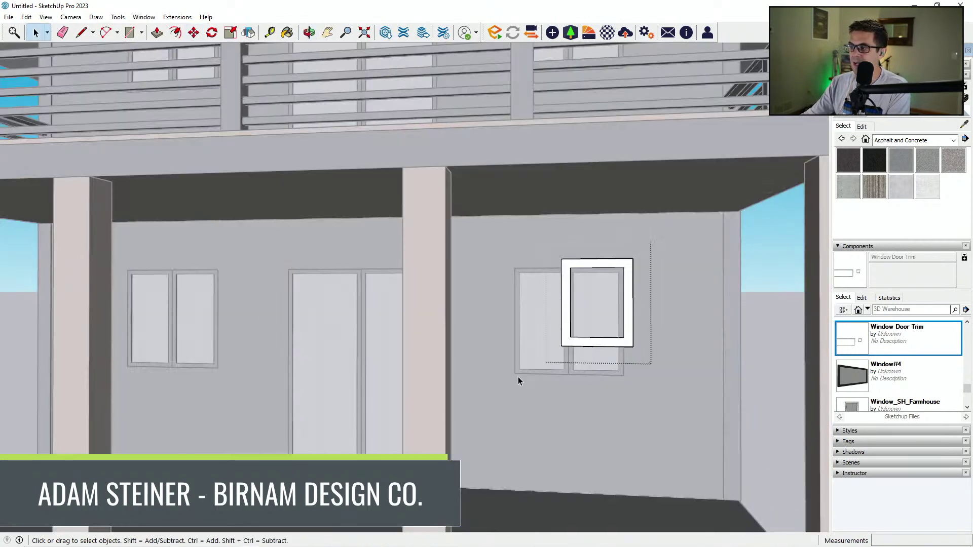
middle_drag(598, 222, 665, 334)
key(m)
click(679, 254)
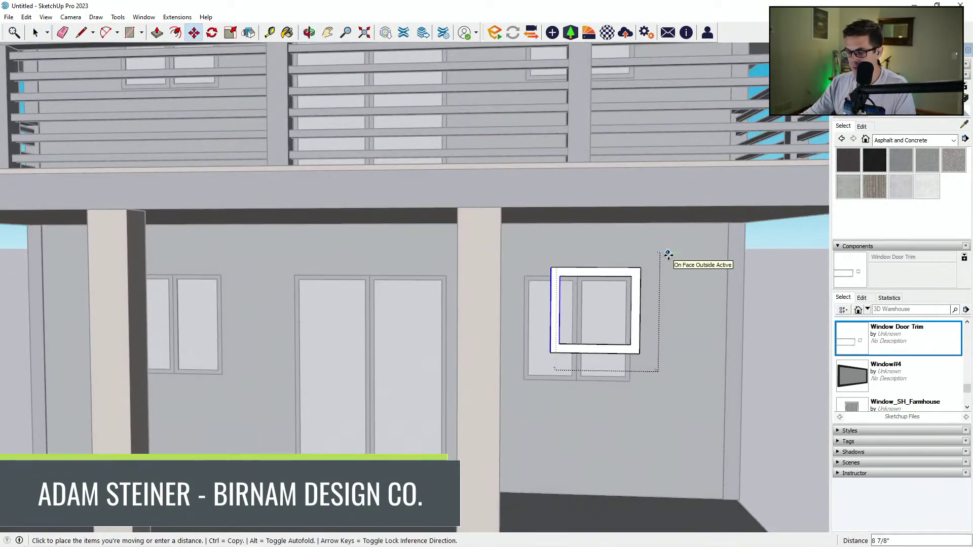
key(Return)
key(space)
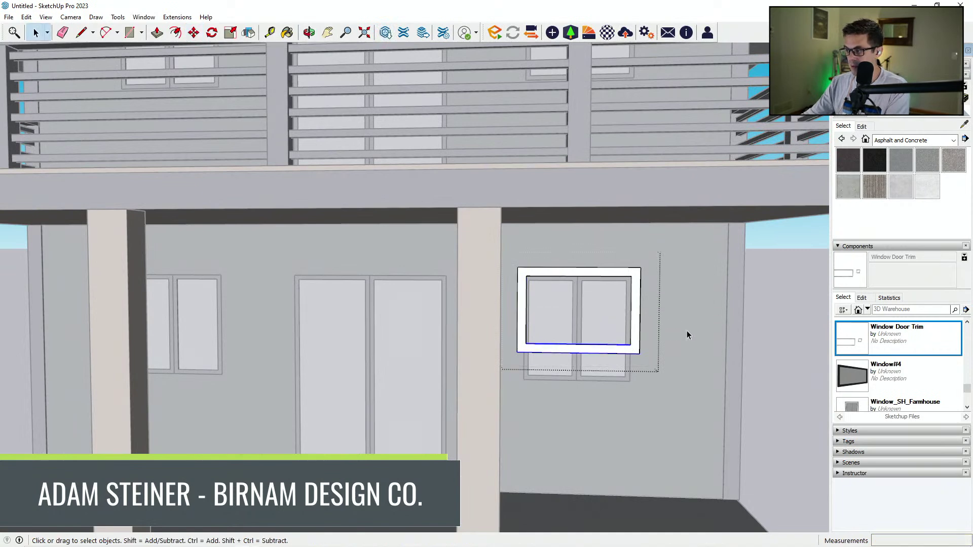
Lengthen the trim by moving its bottom member down and aligning it to the window frame's lower corner, then leave the group.
middle_drag(688, 332, 642, 332)
key(m)
click(642, 332)
click(647, 375)
mouse_move(647, 378)
middle_down()
mouse_move(649, 403)
mouse_move(645, 368)
middle_up()
key(space)
key(m)
click(647, 371)
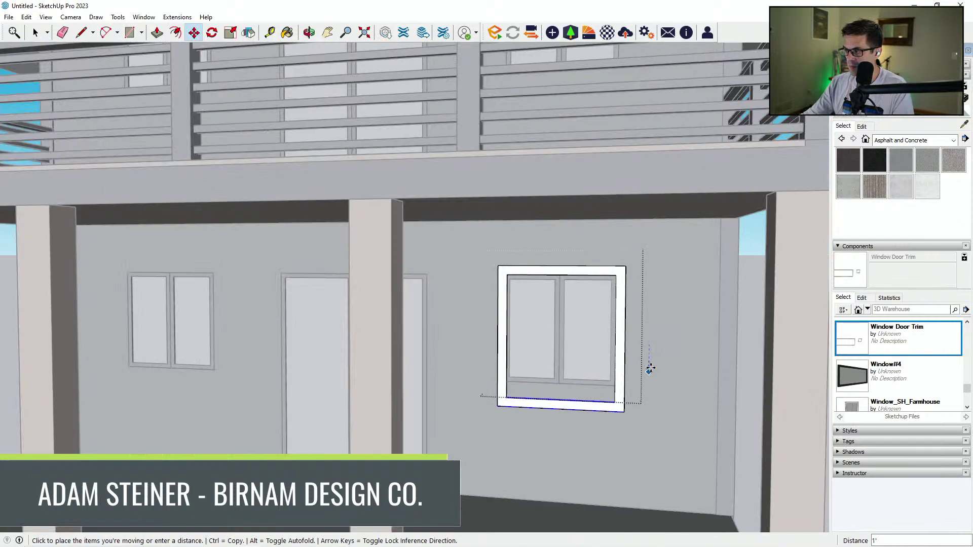
text(6)
scroll(608, 408, up, 6)
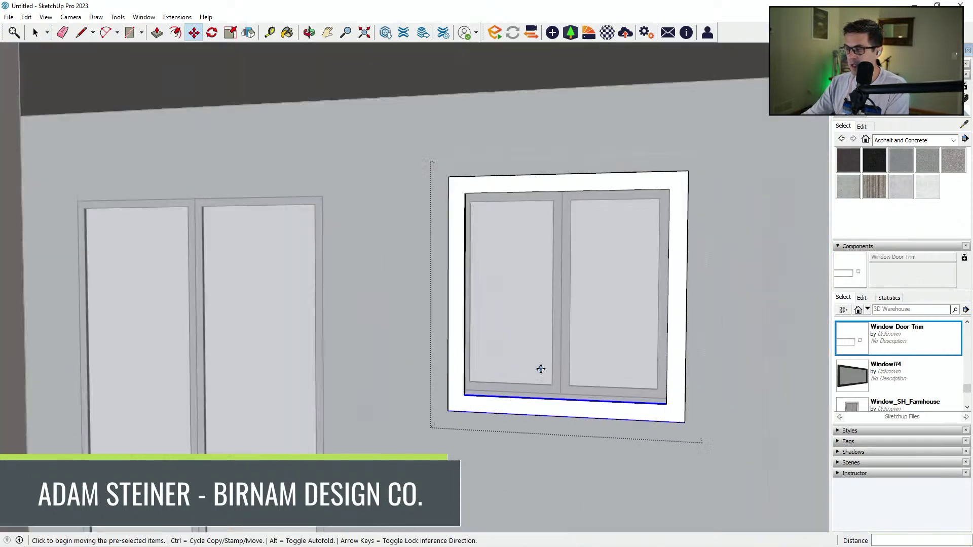
click(280, 432)
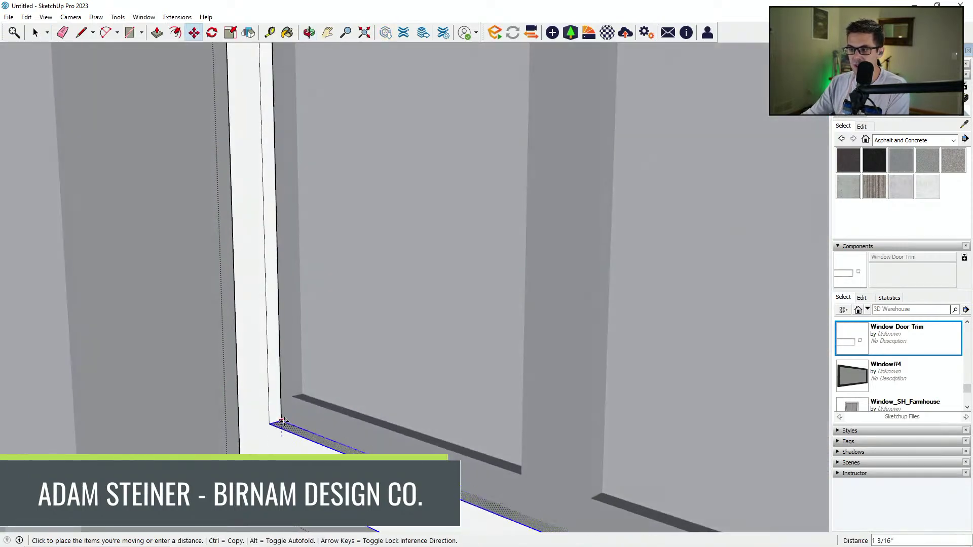
scroll(441, 349, down, 8)
key(space)
click(553, 348)
Paint the white window trim with the dark charcoal material sampled from the model.
scroll(568, 342, down, 2)
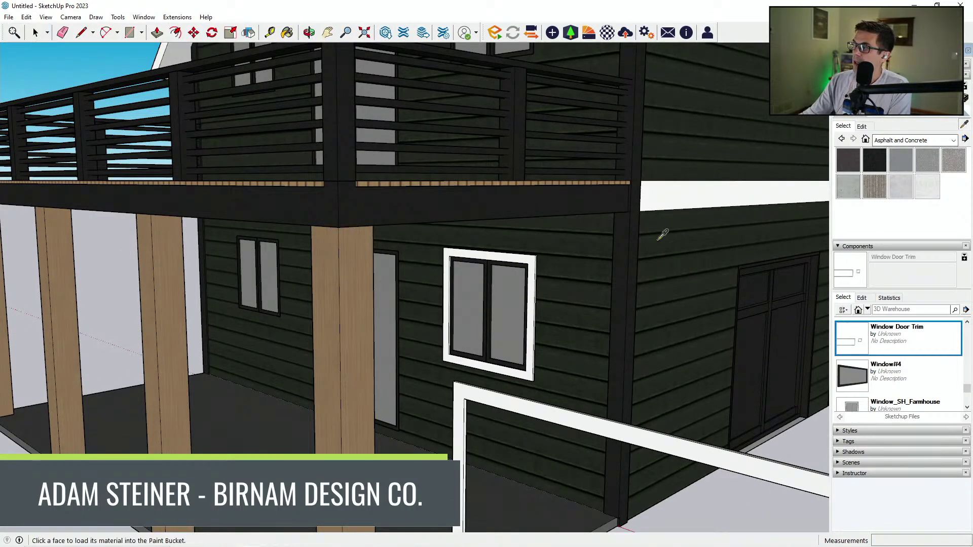
click(532, 262)
middle_drag(538, 265, 750, 302)
scroll(549, 318, down, 3)
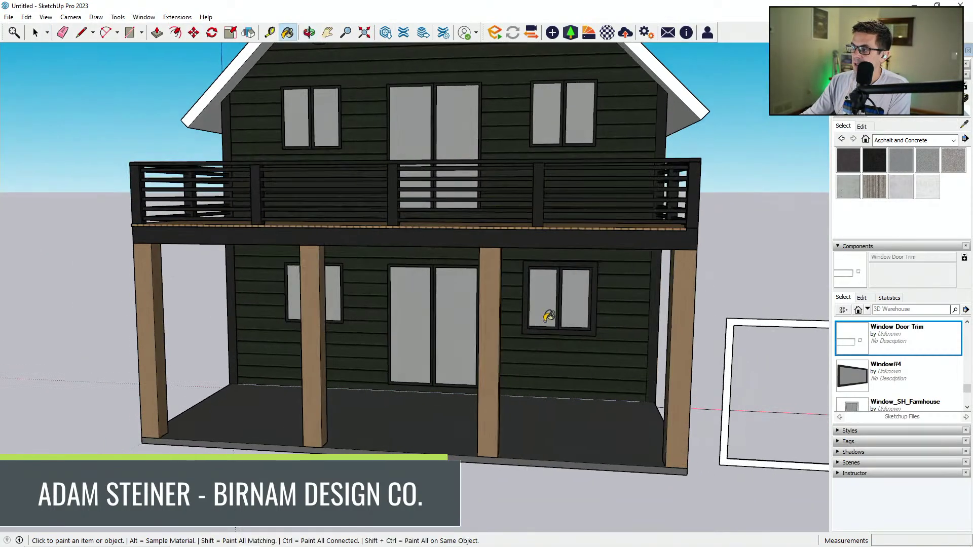
Copy the finished trim from the right window's upper corner to the matching corner of the left window under the deck.
scroll(527, 315, up, 3)
key(space)
click(524, 314)
scroll(593, 352, up, 6)
key(m)
key(ctrl)
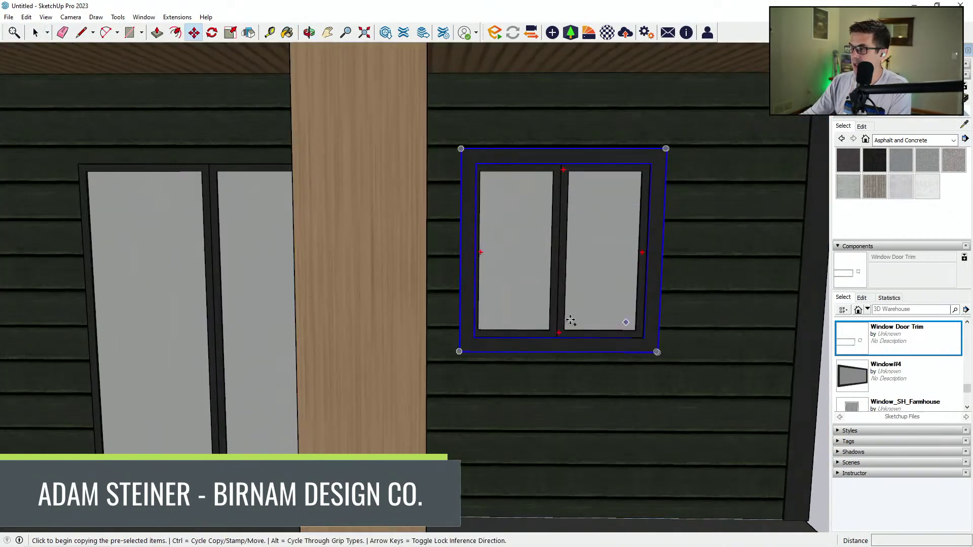
scroll(574, 354, up, 1)
middle_drag(575, 204, 651, 170)
scroll(458, 253, up, 6)
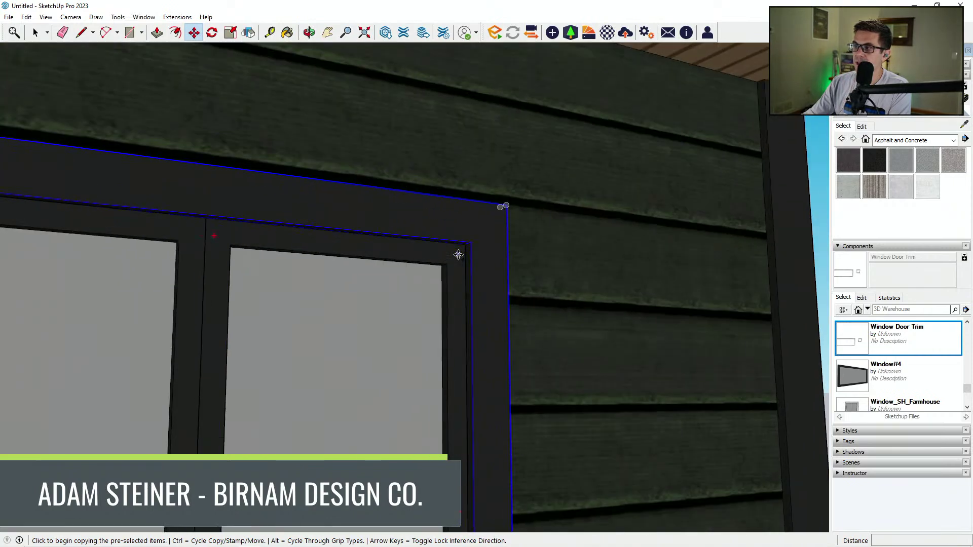
click(465, 245)
scroll(466, 245, down, 10)
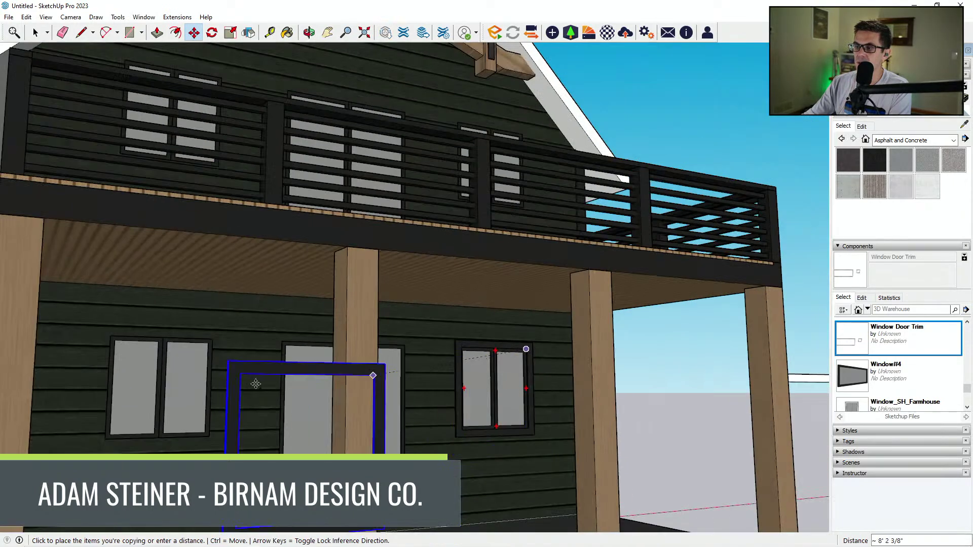
click(215, 336)
Place further copies of the trim on both upper windows and on the upper double door's top right corner.
middle_drag(215, 337, 336, 407)
scroll(336, 408, down, 1)
middle_drag(287, 289, 299, 216)
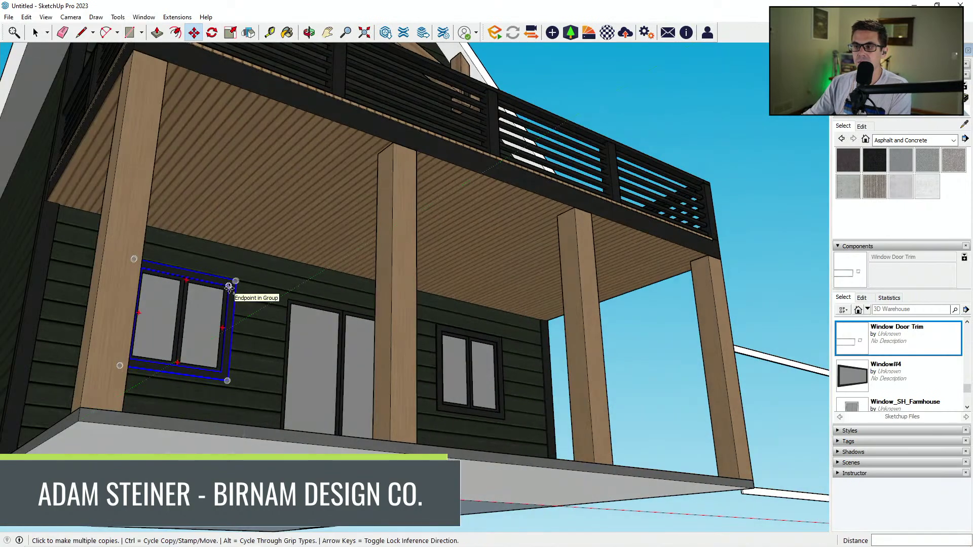
click(229, 287)
scroll(229, 287, up, 8)
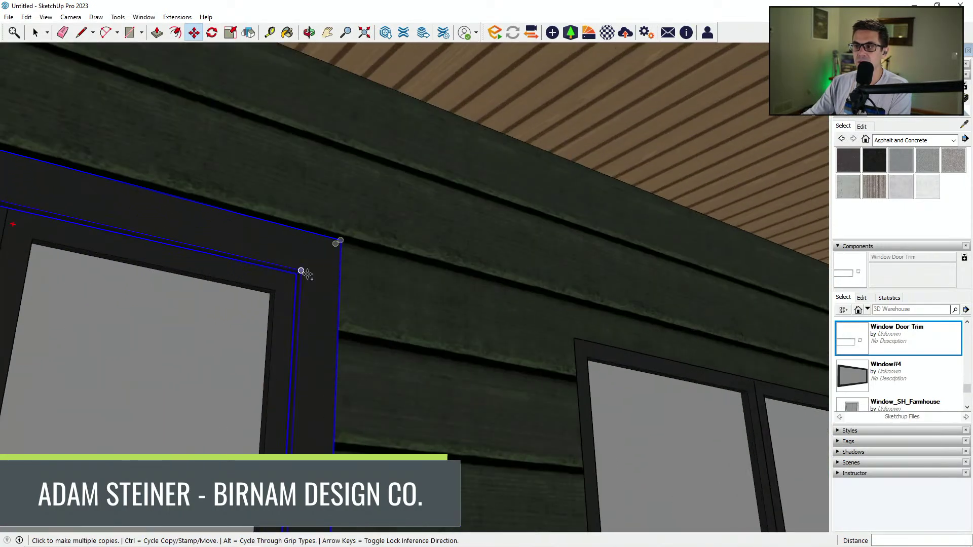
scroll(295, 282, down, 10)
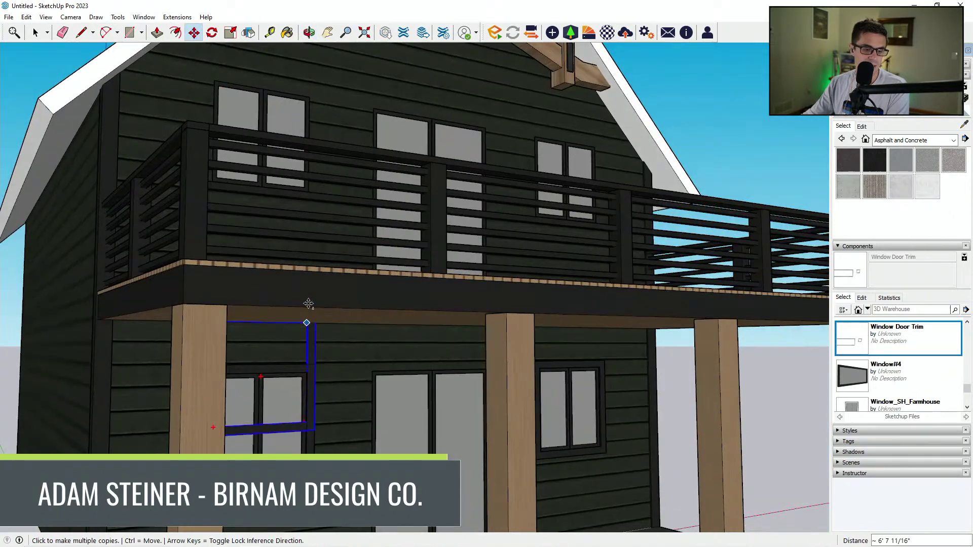
middle_drag(308, 304, 312, 378)
scroll(305, 124, up, 3)
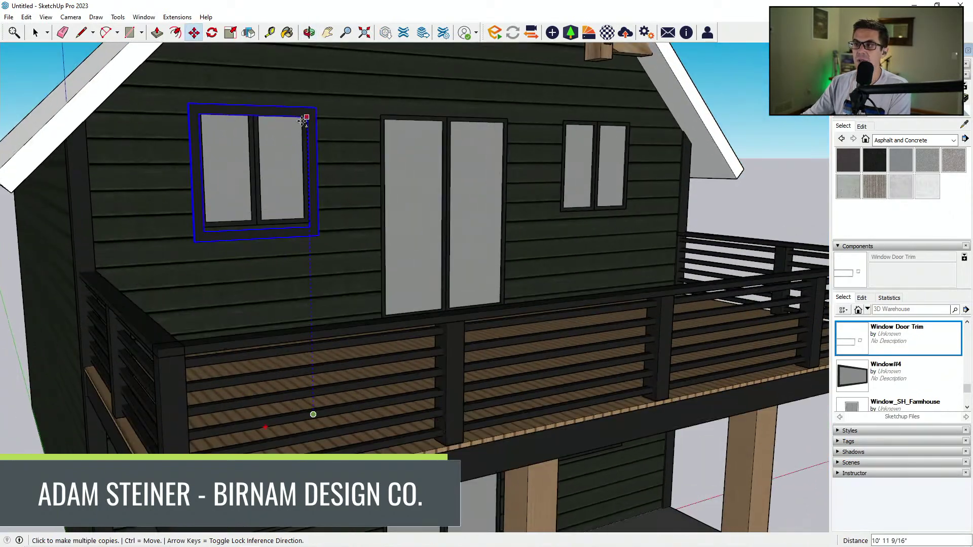
scroll(631, 126, up, 3)
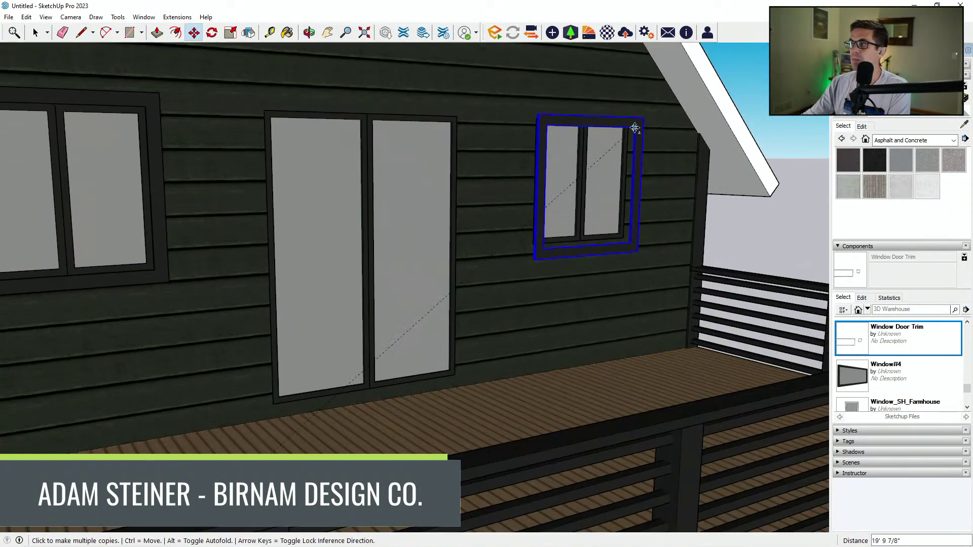
middle_drag(628, 124, 457, 177)
click(355, 156)
Open the upper door's trim copy and move its left side out 24" to match the door's width.
key(space)
double_click(354, 156)
drag(370, 77, 370, 77)
middle_drag(321, 175, 320, 188)
key(m)
click(357, 107)
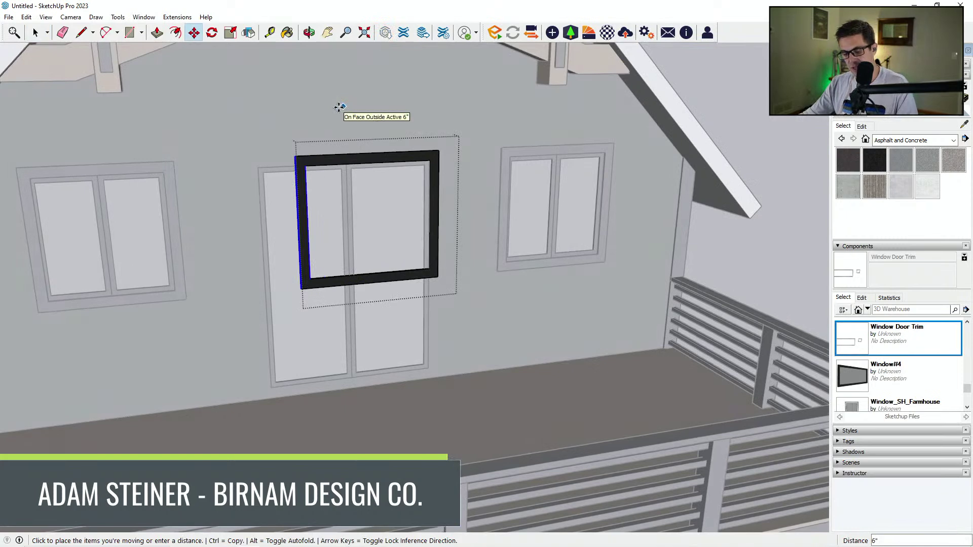
text(24)
key(Return)
Move the bottom side of the upper door's trim down 48" to match the door's height, and close the component.
key(space)
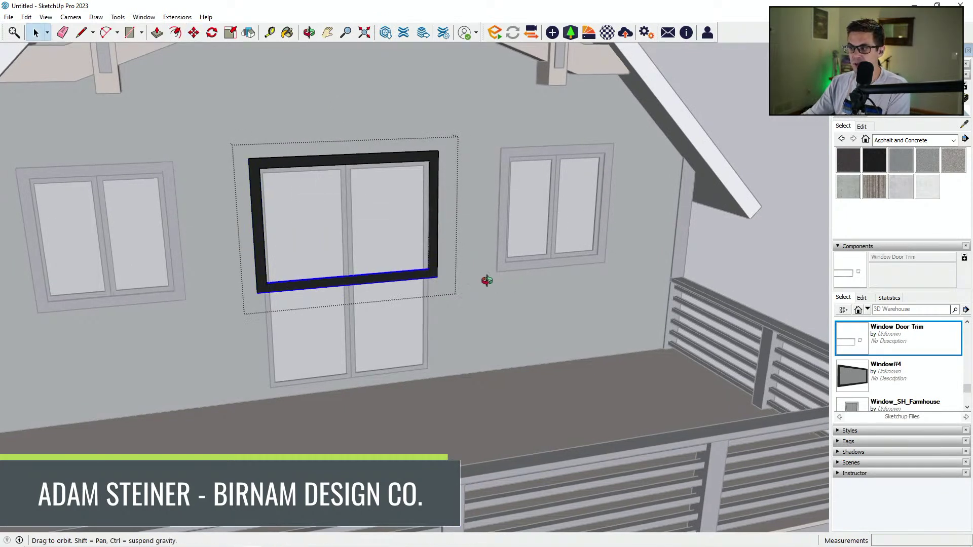
middle_drag(499, 279, 441, 267)
key(m)
click(447, 212)
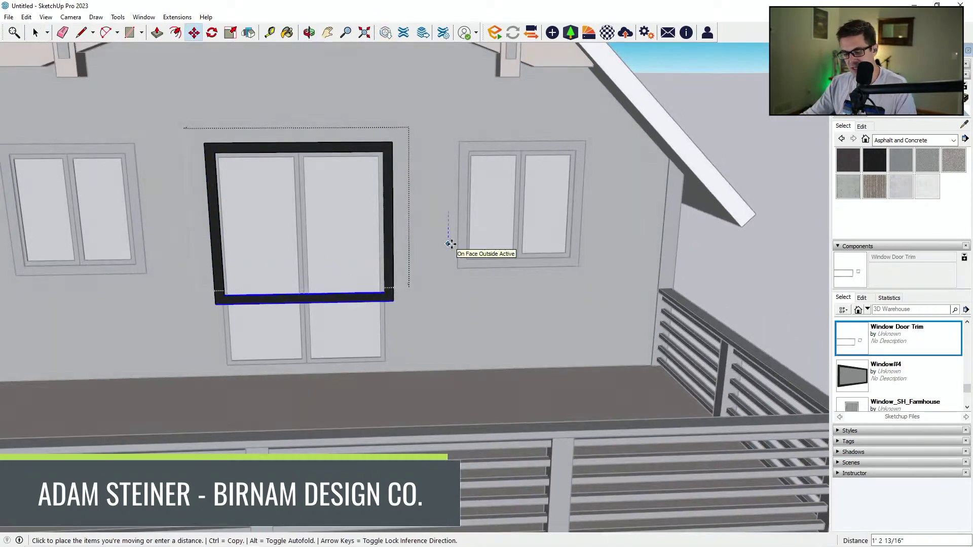
text(48)
key(Return)
middle_drag(425, 273, 417, 252)
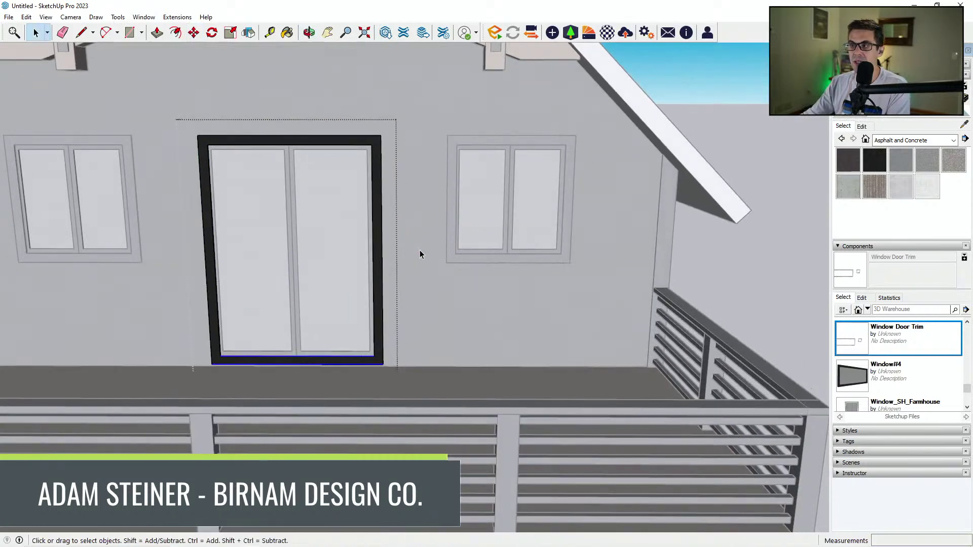
key(space)
click(416, 250)
Reopen the upper door's trim and move its left side 7/8" so its inner corner meets the door frame's edge.
scroll(322, 193, up, 5)
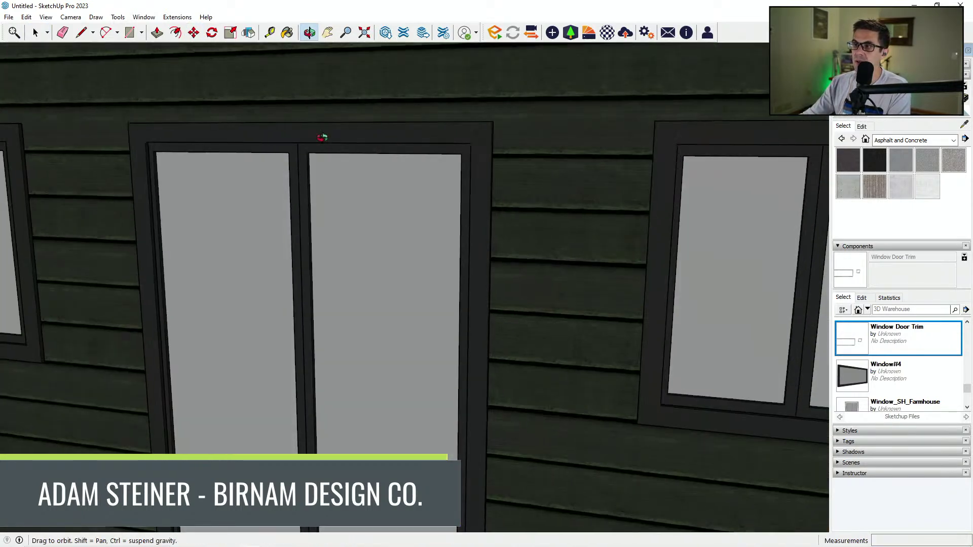
scroll(359, 135, down, 3)
double_click(358, 135)
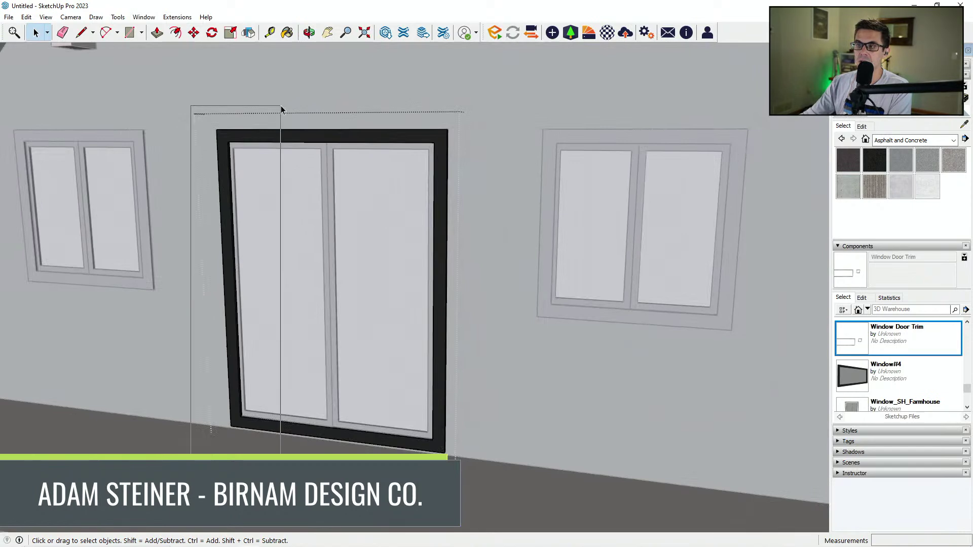
click(265, 132)
scroll(265, 133, up, 8)
key(m)
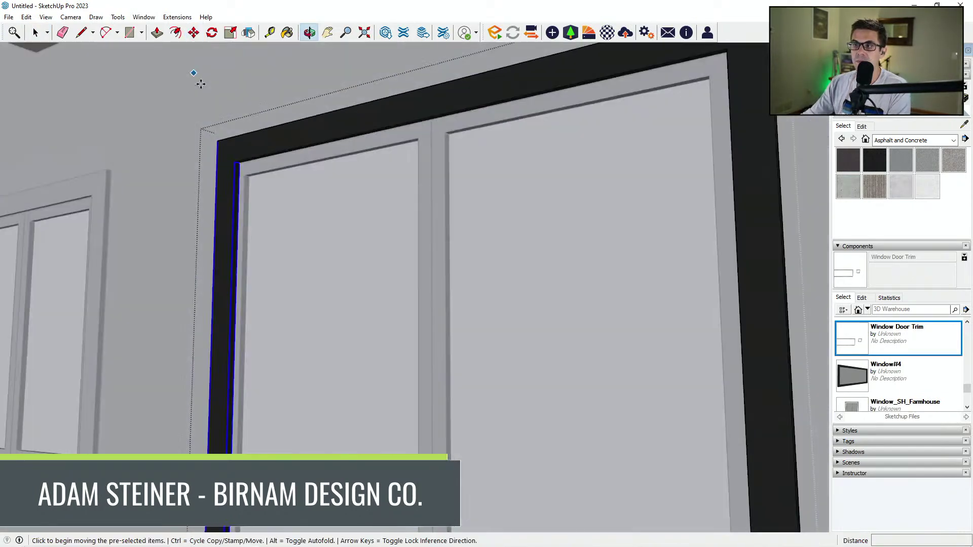
scroll(235, 163, up, 4)
click(231, 169)
click(221, 172)
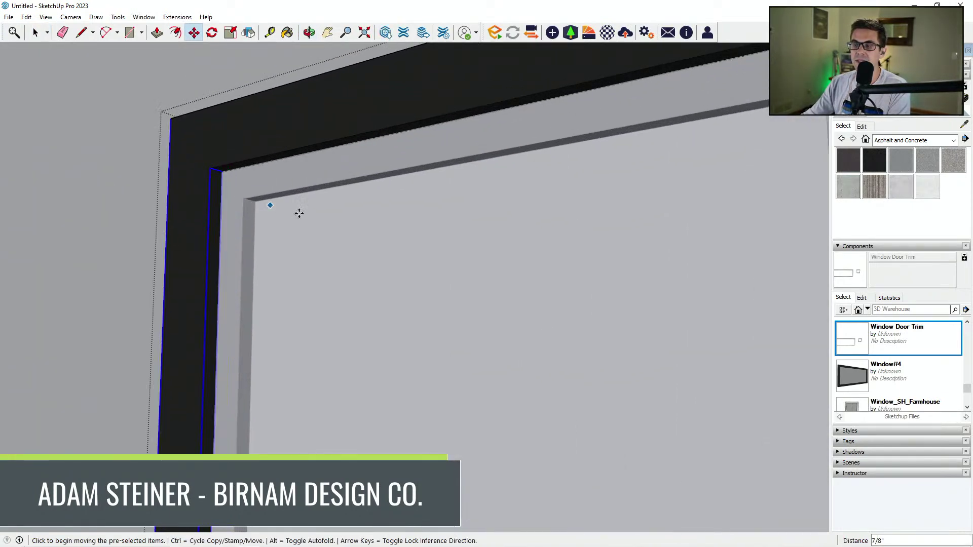
scroll(285, 210, down, 8)
key(space)
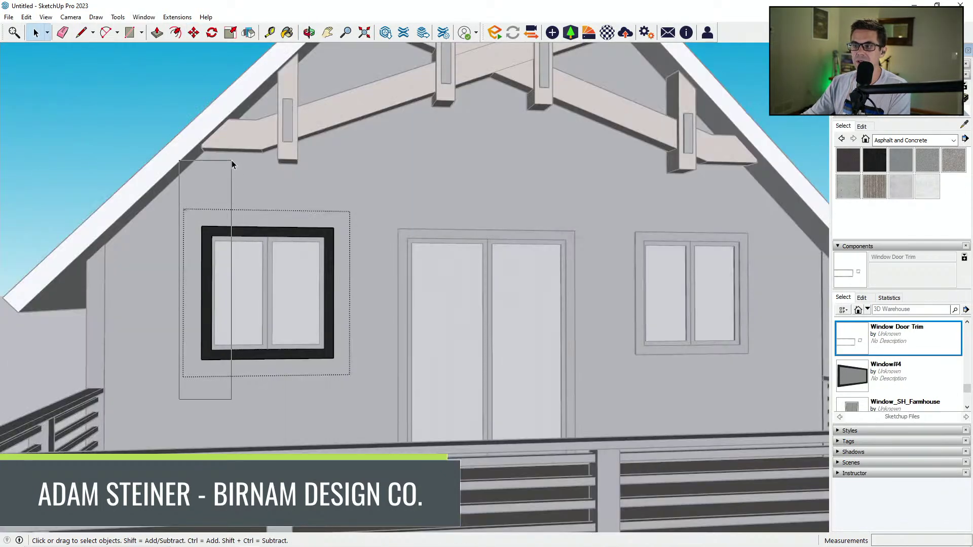
Align the left side of the upper left window's trim with the window frame's edge at the inner upper corner.
drag(232, 164, 232, 164)
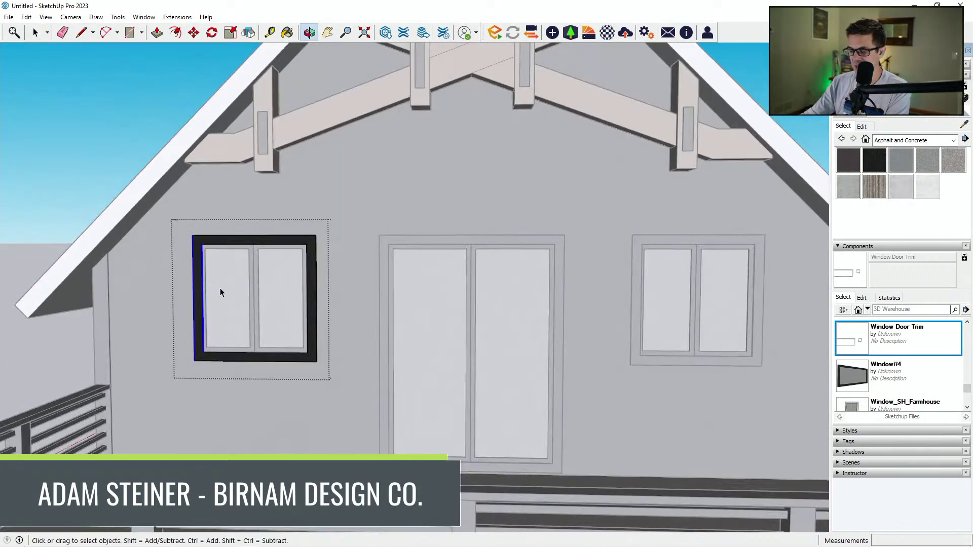
key(m)
scroll(215, 276, up, 6)
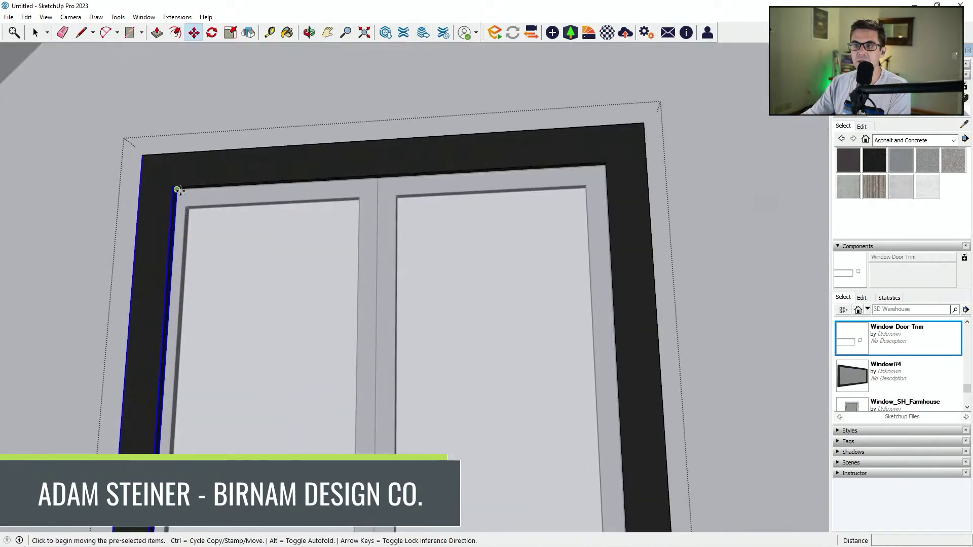
scroll(179, 190, up, 2)
click(179, 190)
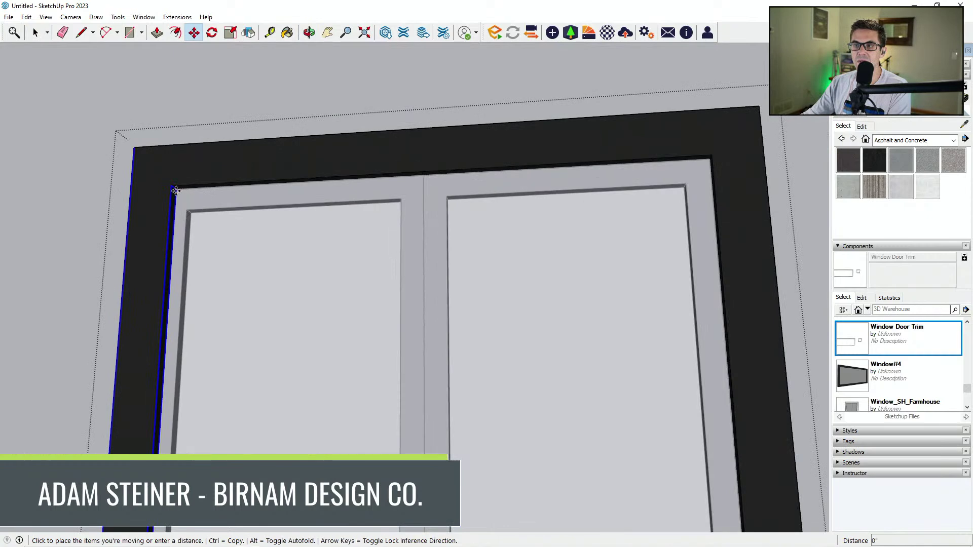
scroll(263, 274, down, 5)
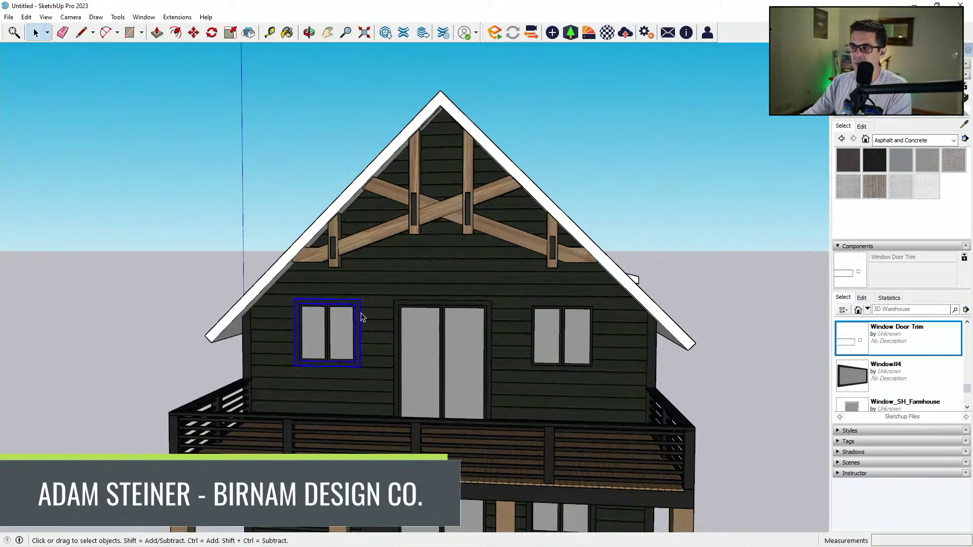
scroll(361, 320, up, 8)
key(m)
middle_drag(324, 330, 319, 413)
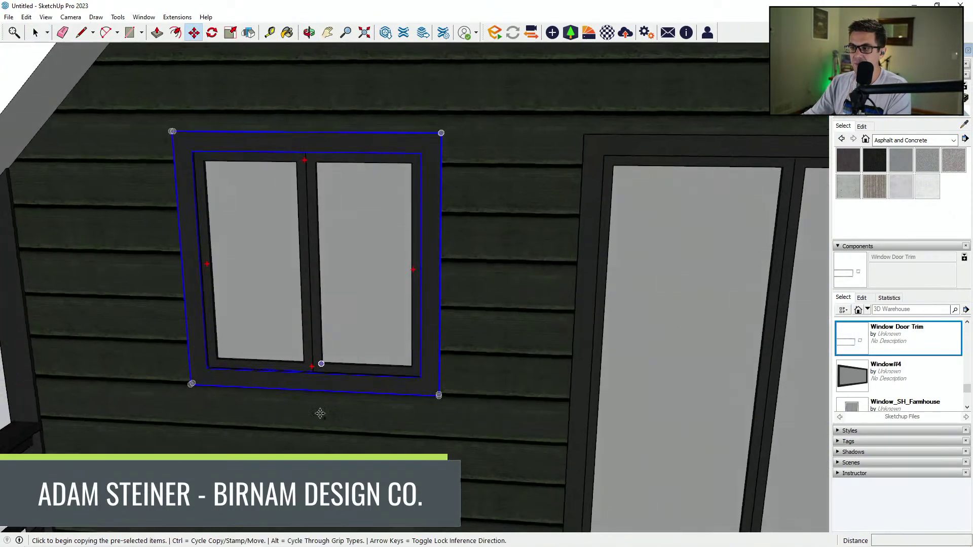
scroll(319, 413, down, 1)
key(ctrl)
scroll(312, 378, up, 2)
key(ctrl)
key(ctrl+t)
Erase the old trim copy from the lower window beneath the deck.
scroll(350, 269, down, 9)
mouse_move(416, 359)
middle_down()
mouse_move(436, 343)
mouse_move(444, 284)
middle_up()
scroll(446, 314, down, 4)
mouse_move(459, 406)
middle_down()
mouse_move(451, 436)
mouse_move(355, 418)
mouse_move(470, 445)
middle_up()
key(e)
scroll(405, 415, up, 2)
click(682, 427)
middle_drag(409, 247, 420, 346)
Copy the upper left window's trim 16' across onto the upper right window, aligning the midpoints of the inner bottom edges.
key(space)
click(416, 254)
key(m)
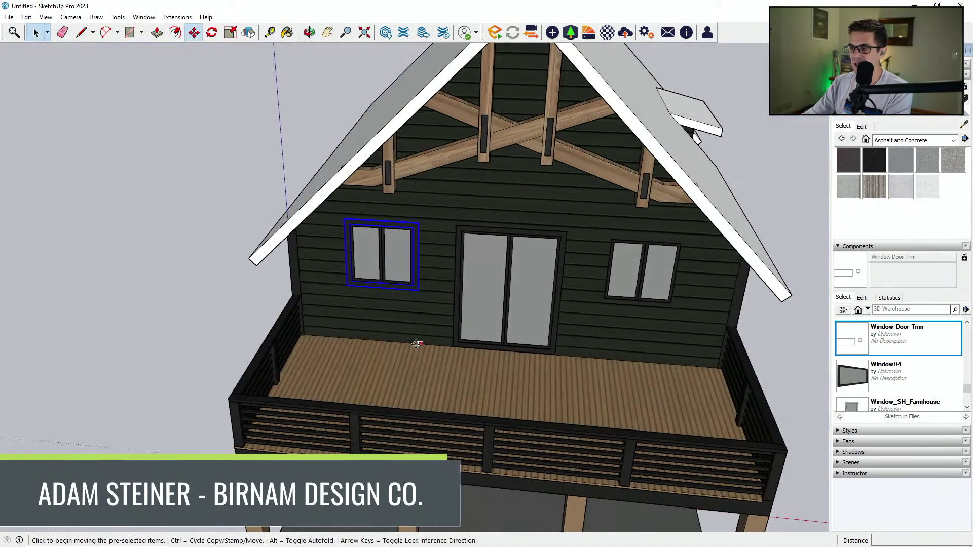
key(ctrl)
scroll(380, 283, up, 10)
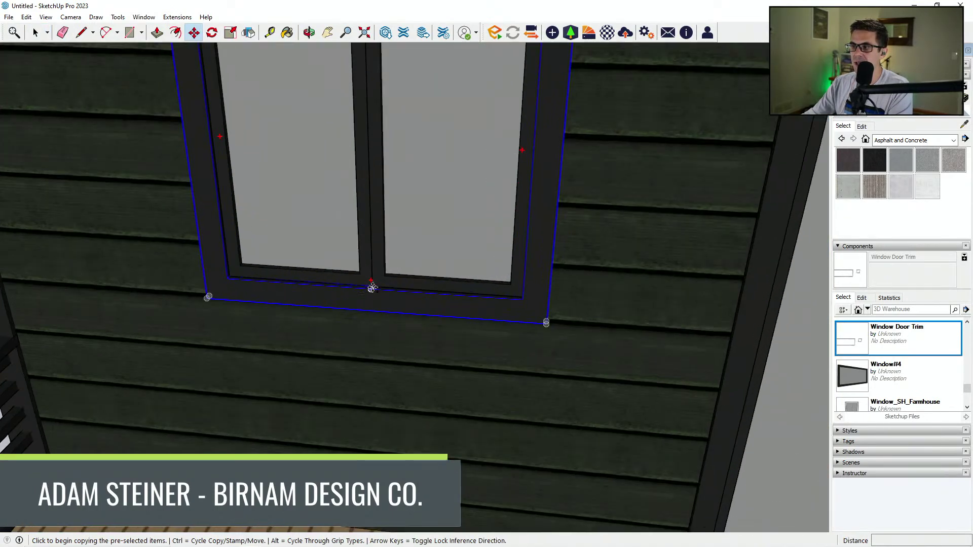
click(372, 287)
scroll(372, 286, down, 10)
scroll(504, 325, up, 8)
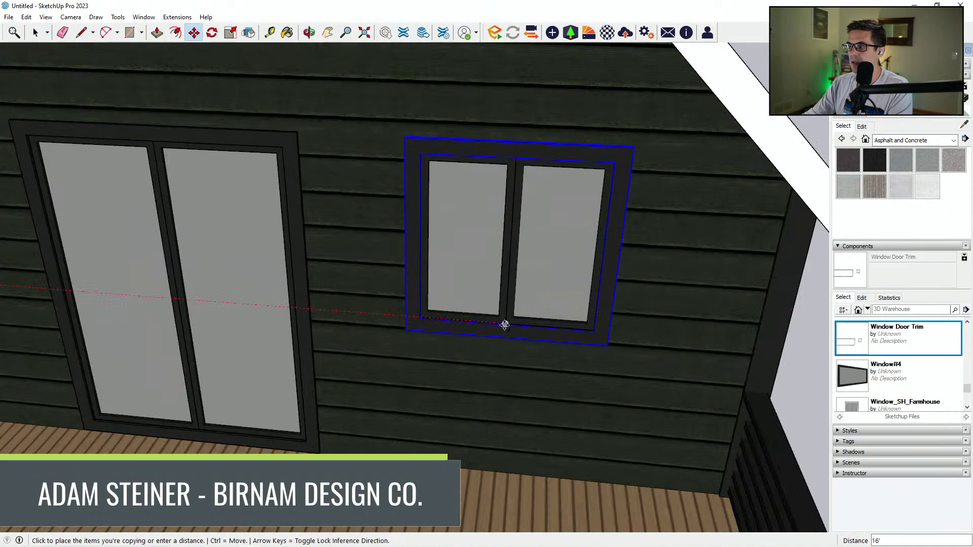
key(ctrl)
click(506, 324)
Copy the same trim down onto the lower left window beneath the deck, using the frame's bottom midpoint.
scroll(527, 168, down, 4)
middle_drag(532, 170, 555, 79)
scroll(446, 383, up, 5)
scroll(509, 397, up, 2)
scroll(326, 360, down, 6)
scroll(347, 385, up, 6)
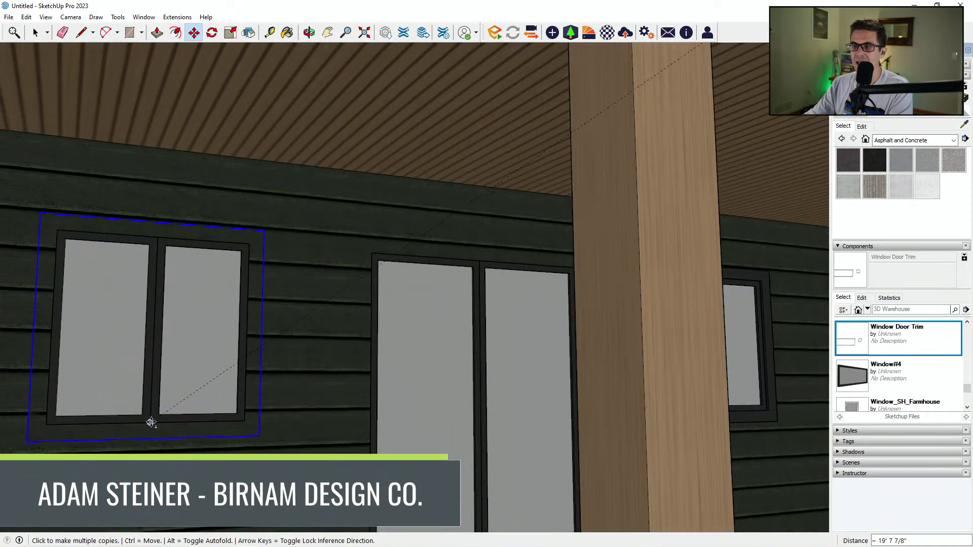
scroll(151, 422, down, 10)
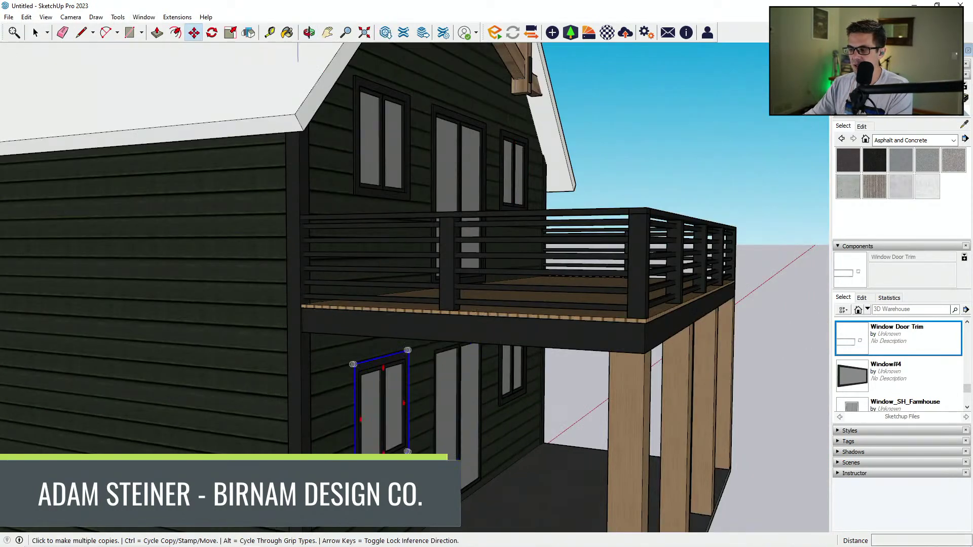
Select the trim on the lower left window beneath the deck and move it into its final position.
scroll(346, 520, up, 3)
key(space)
click(376, 464)
middle_drag(395, 487, 350, 419)
key(m)
click(548, 514)
key(Return)
scroll(574, 505, down, 3)
key(space)
Paint the white sloping roof edges of the front gable and the side eave's fascia with the charcoal trim material.
scroll(396, 421, down, 3)
scroll(640, 392, down, 1)
middle_drag(640, 393, 659, 420)
scroll(545, 430, up, 3)
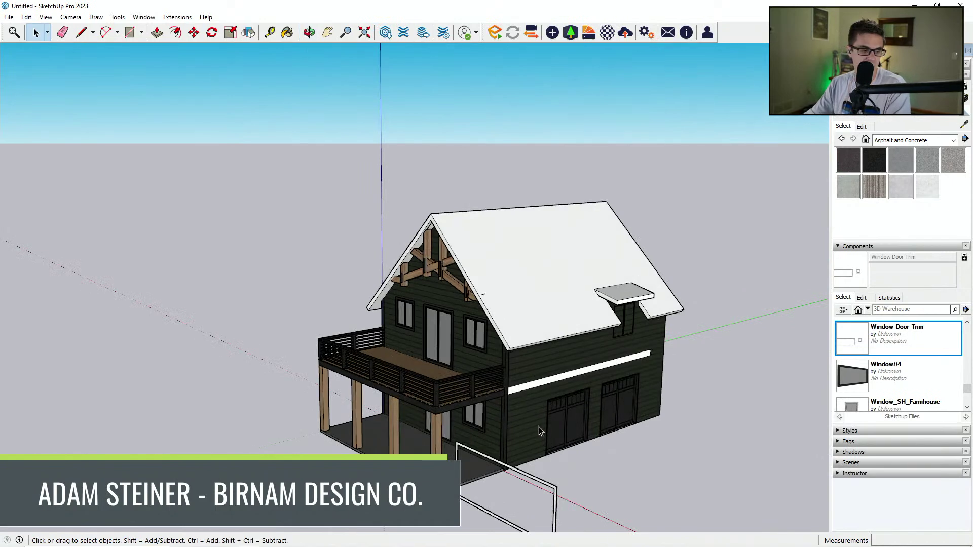
middle_drag(554, 431, 533, 383)
scroll(592, 433, down, 1)
middle_drag(518, 420, 636, 428)
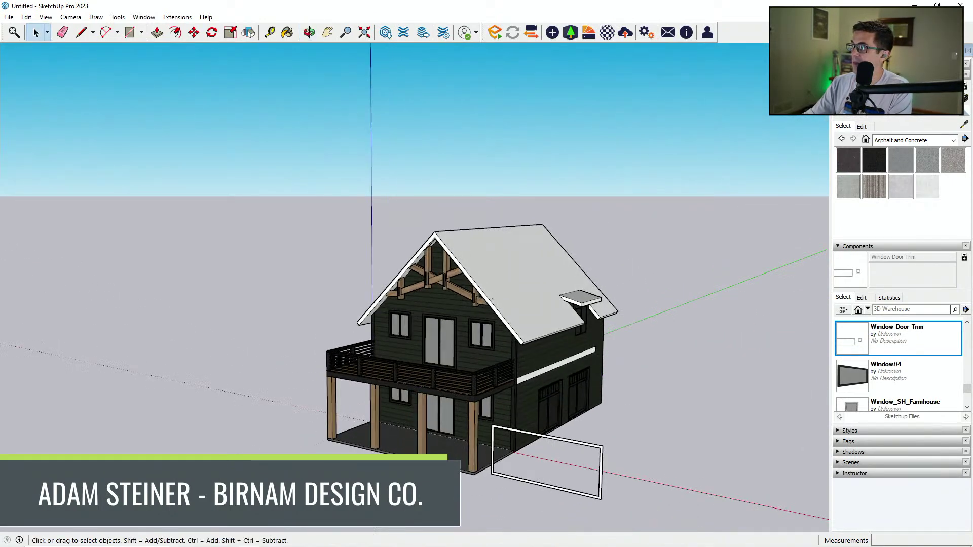
scroll(496, 358, up, 5)
middle_drag(489, 284, 5, 226)
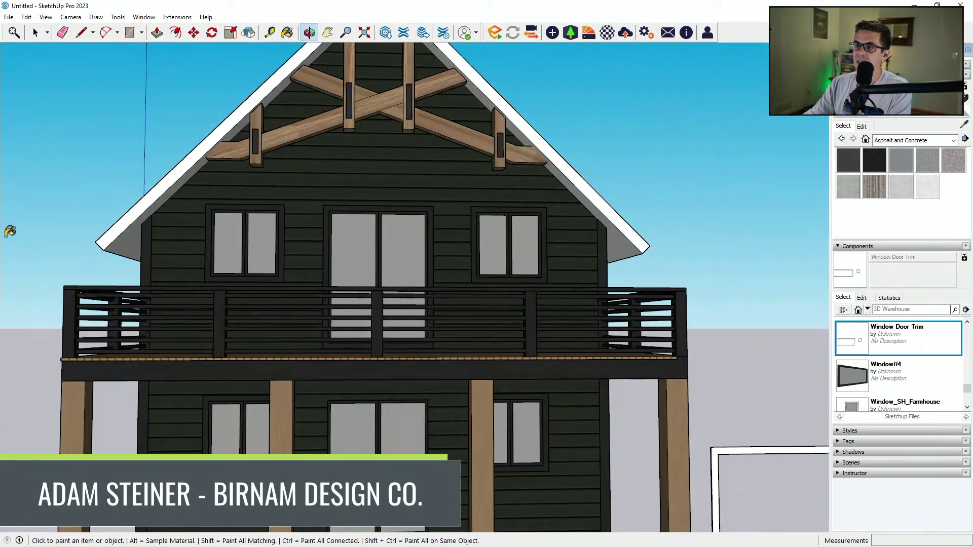
click(116, 239)
click(623, 249)
mouse_move(664, 262)
middle_down()
mouse_move(454, 254)
mouse_move(395, 236)
middle_up()
click(680, 245)
mouse_move(679, 244)
middle_down()
mouse_move(494, 242)
mouse_move(415, 290)
middle_up()
Paint the remaining white roof edges around the side dormer, including the dormer roof's front and end faces, charcoal.
scroll(415, 290, down, 2)
scroll(230, 318, down, 3)
middle_drag(289, 332, 452, 343)
scroll(547, 327, up, 3)
middle_drag(665, 258, 604, 255)
scroll(604, 255, up, 5)
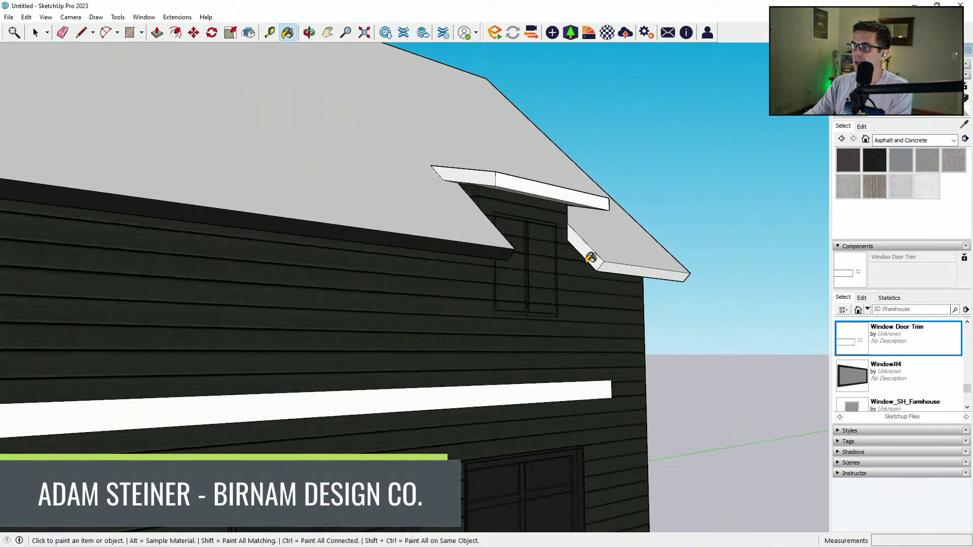
click(543, 151)
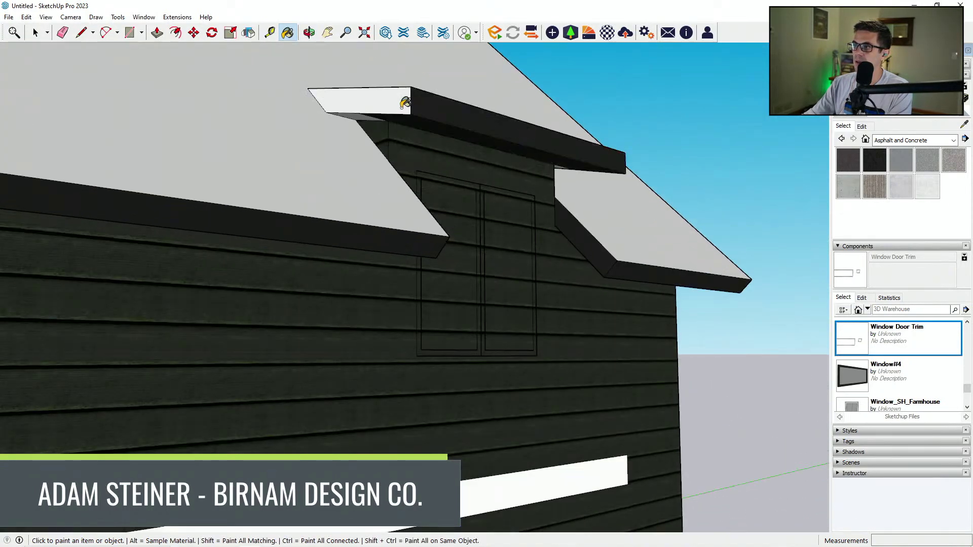
scroll(406, 100, up, 3)
click(360, 97)
Paint the remaining light patch under the dormer roof's right end with the same charcoal material.
key(e)
middle_drag(598, 141, 517, 112)
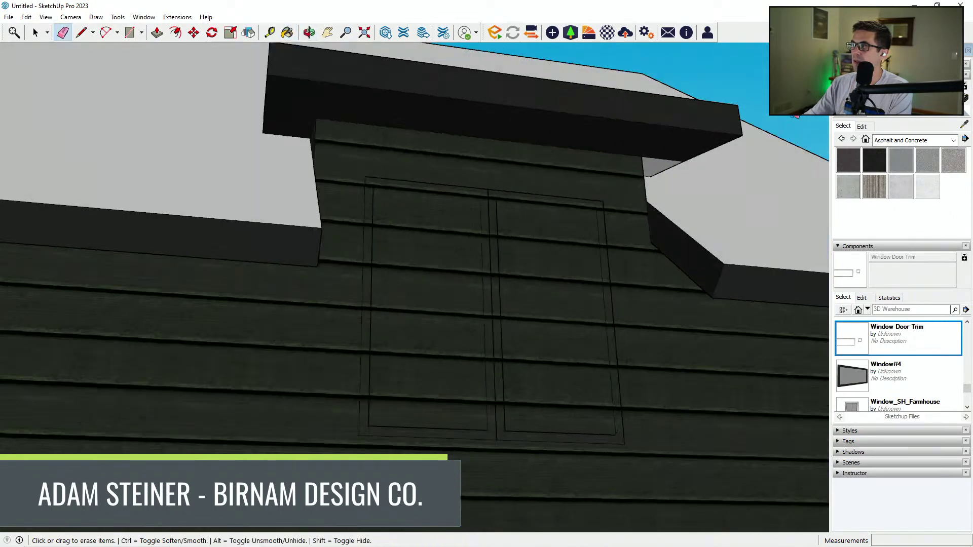
key(b)
click(664, 158)
key(e)
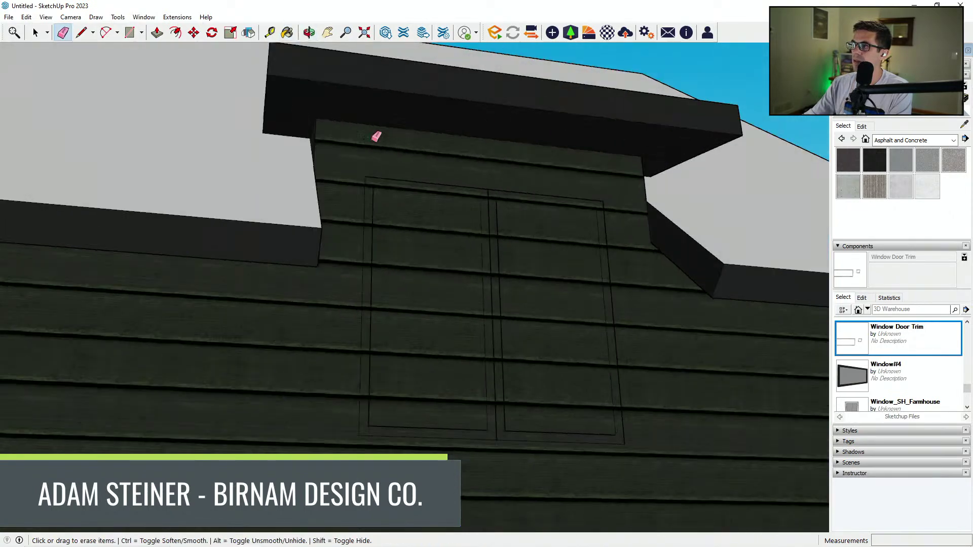
Insert the Component#29 decorative wood bracket from the component collection onto the side wall beside the far garage door.
scroll(489, 269, down, 10)
middle_drag(369, 317, 506, 333)
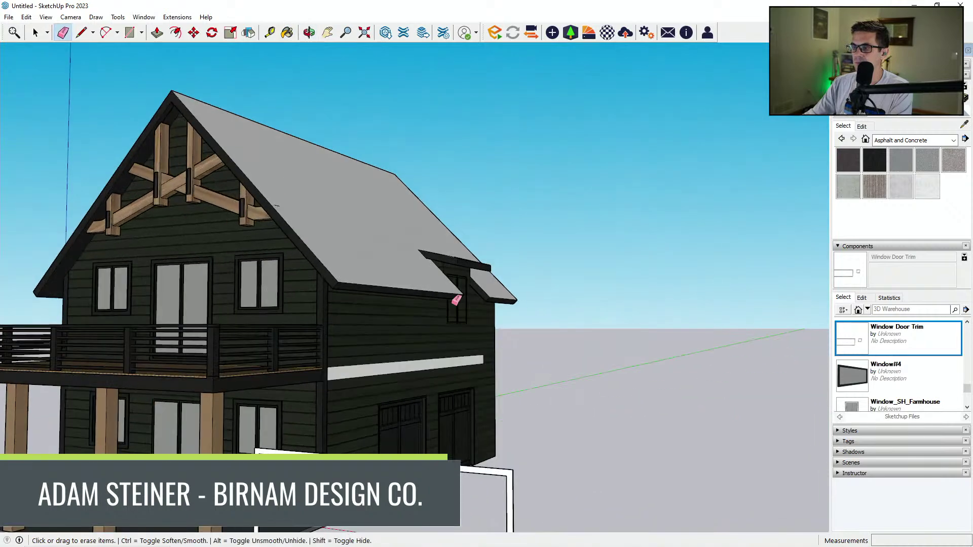
scroll(347, 249, down, 2)
middle_drag(347, 249, 430, 304)
scroll(430, 304, down, 2)
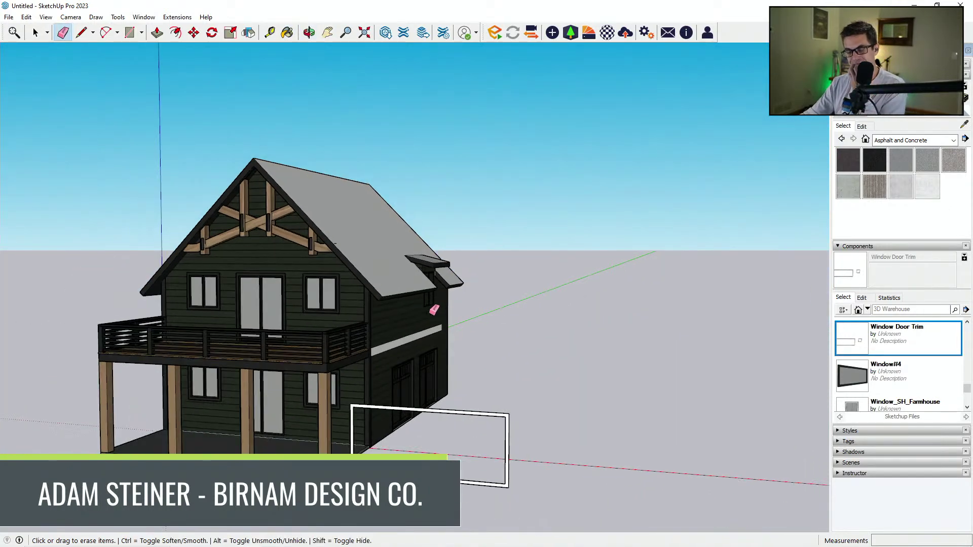
middle_drag(469, 366, 603, 398)
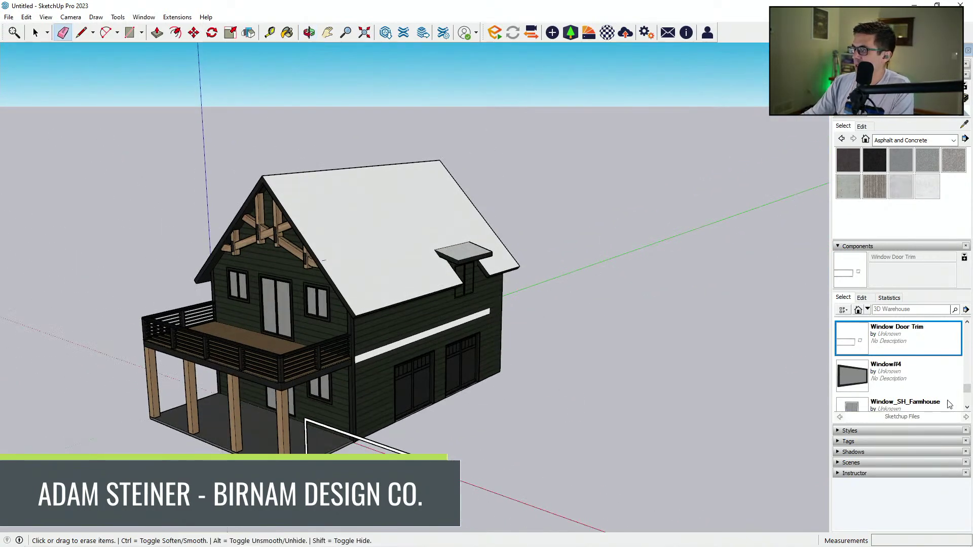
scroll(968, 410, down, 4)
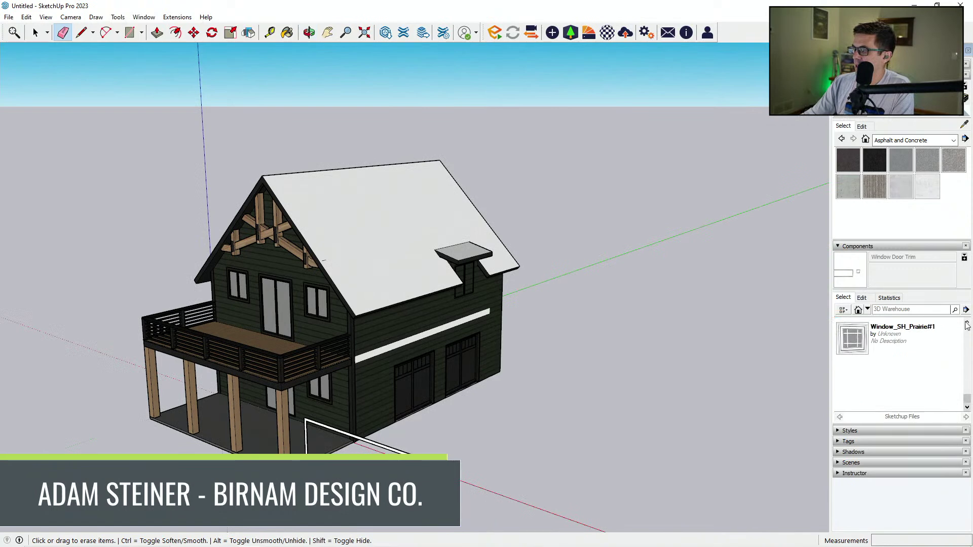
scroll(968, 327, up, 6)
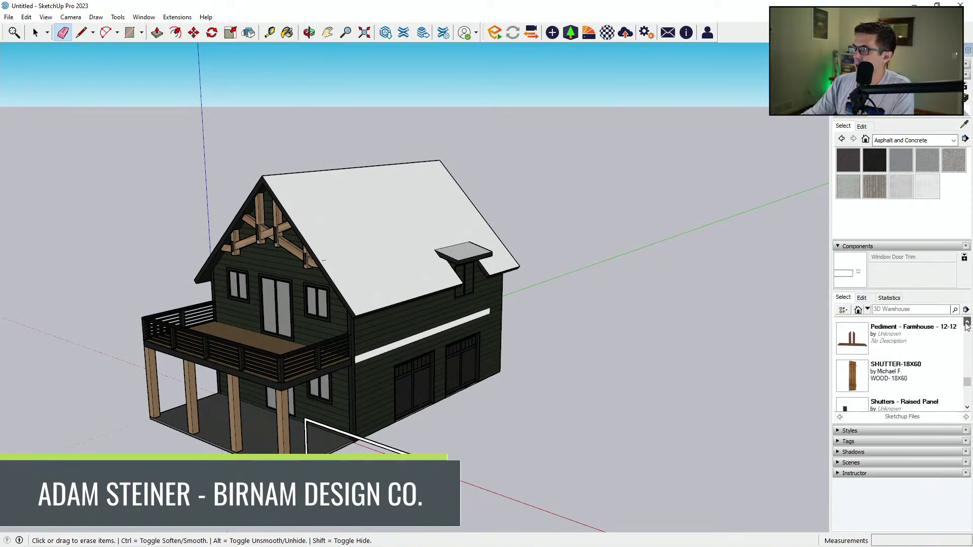
scroll(967, 327, up, 3)
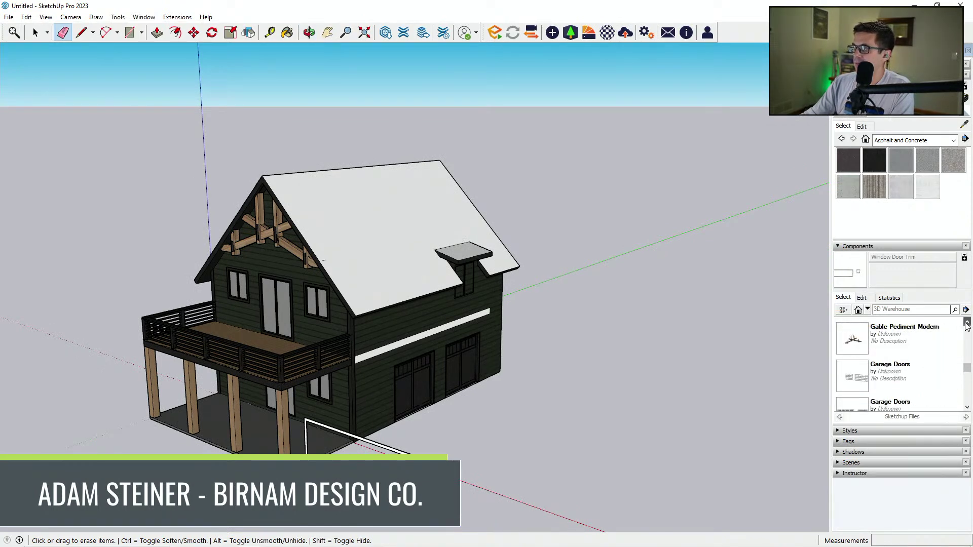
scroll(967, 326, up, 6)
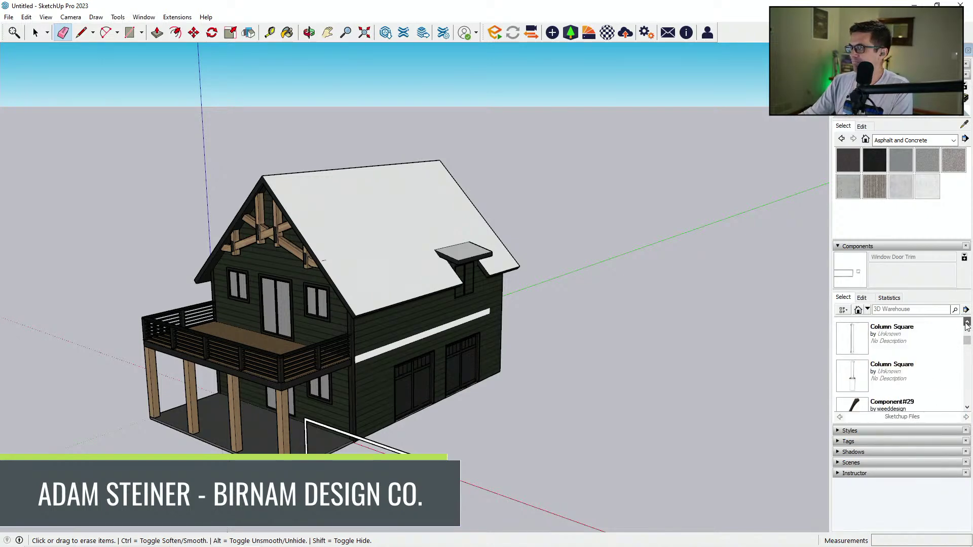
scroll(967, 327, up, 3)
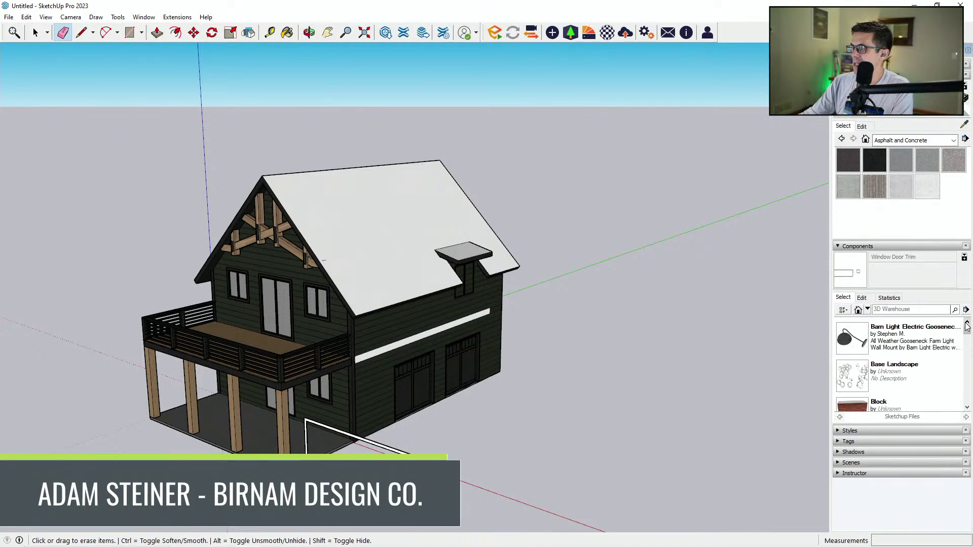
scroll(966, 410, down, 3)
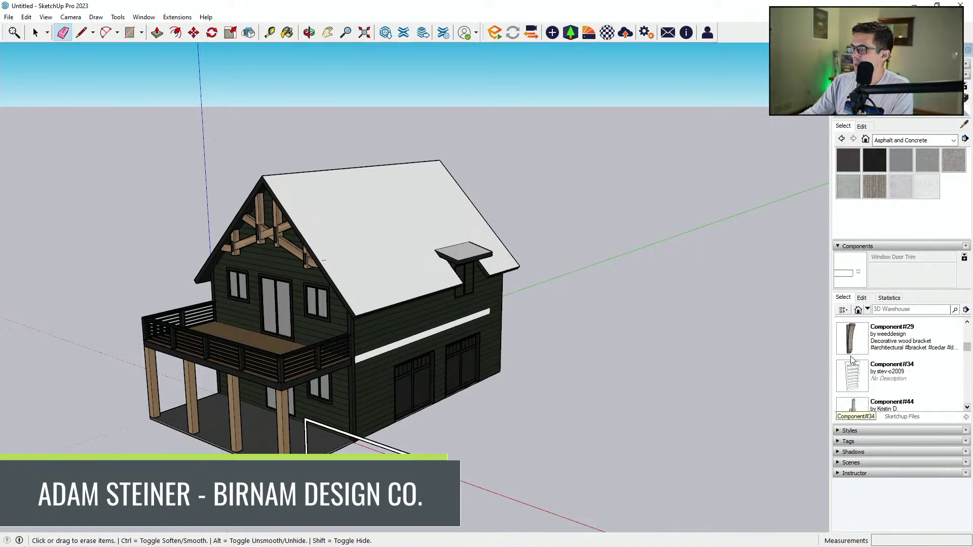
click(855, 347)
scroll(479, 408, up, 5)
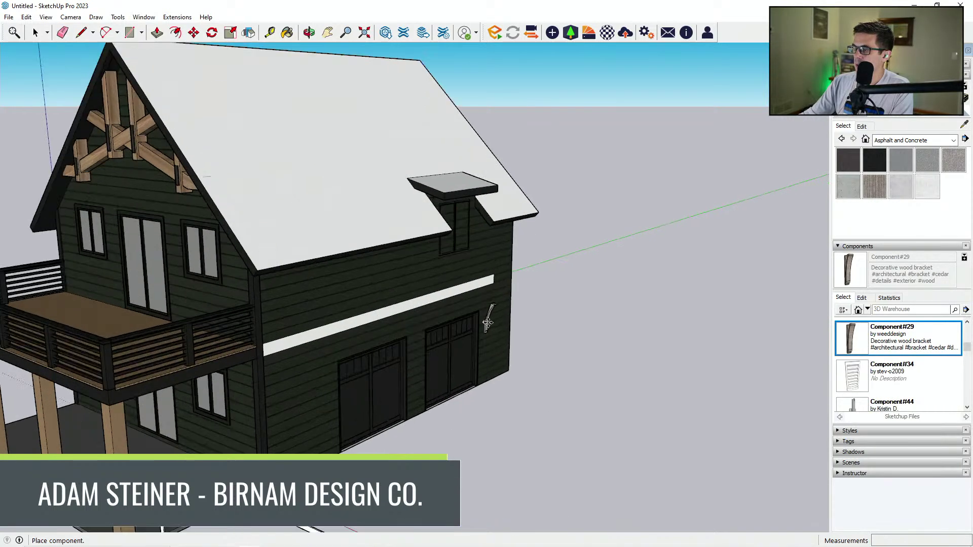
scroll(488, 314, up, 2)
click(488, 315)
Move the bracket up against the underside of the white band, just past the far garage door.
middle_drag(487, 314, 545, 459)
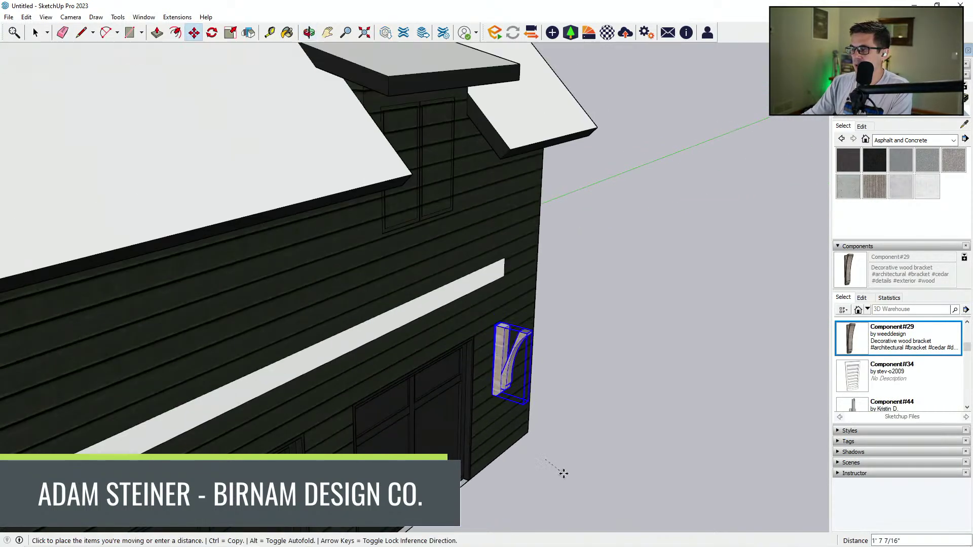
scroll(497, 305, up, 3)
click(497, 326)
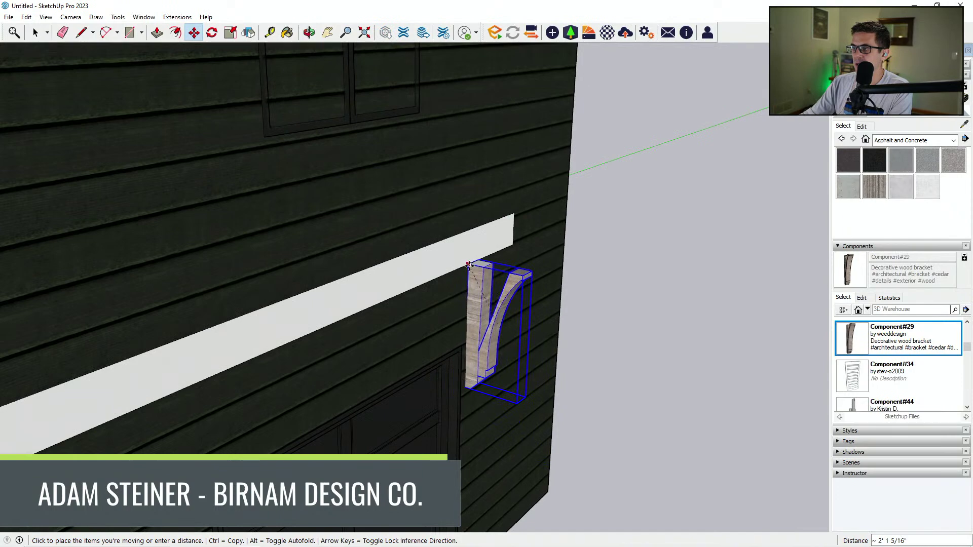
middle_drag(474, 283, 427, 317)
scroll(504, 321, down, 4)
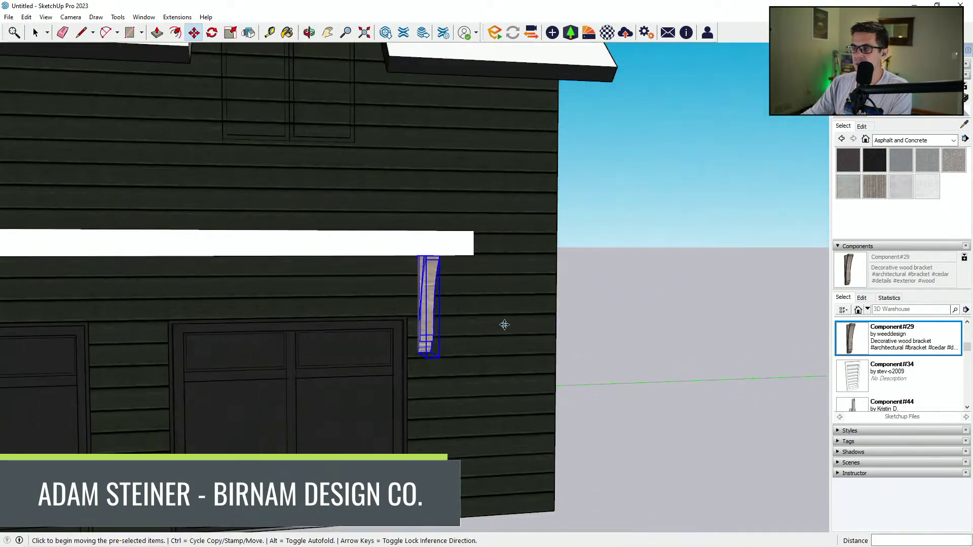
Copy the bracket twice along the white band, between the two garage doors and on the near side of the closer door.
click(508, 373)
key(ctrl)
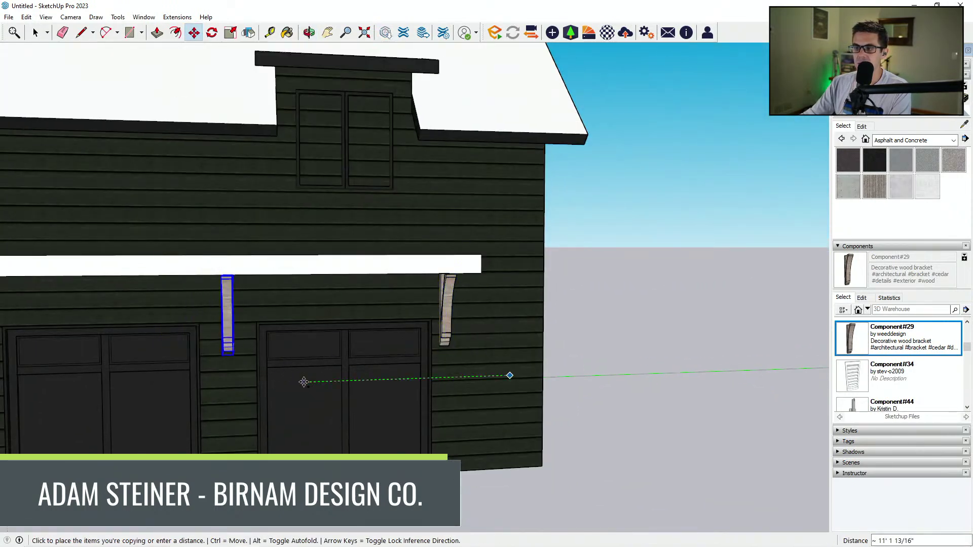
click(303, 386)
scroll(341, 366, down, 2)
key(ctrl)
click(359, 325)
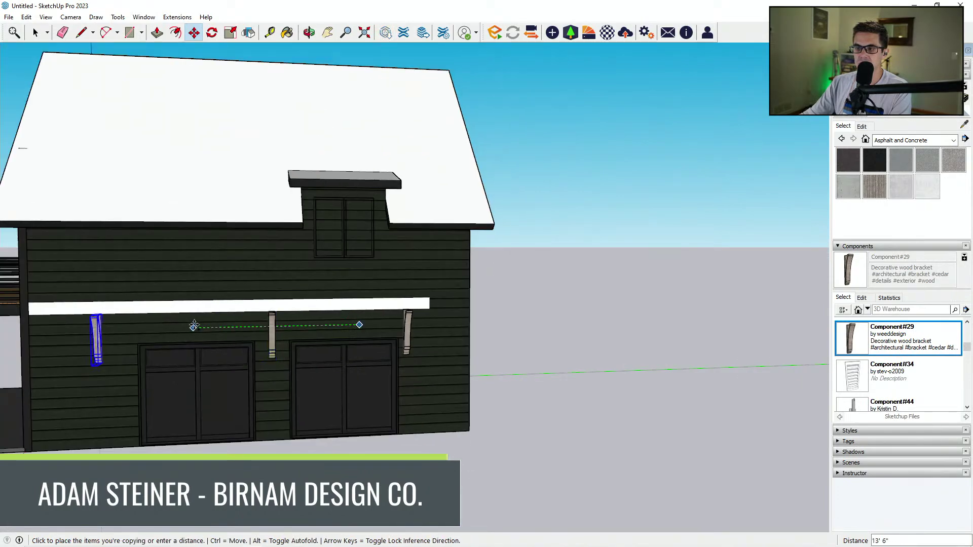
click(218, 326)
Paint the white rectangular trim frame standing beside the house with the charcoal trim material.
middle_drag(310, 349, 515, 376)
scroll(378, 365, down, 3)
scroll(515, 376, down, 1)
mouse_move(446, 436)
middle_down()
mouse_move(461, 461)
mouse_move(469, 417)
mouse_move(507, 437)
mouse_move(469, 473)
mouse_move(475, 431)
middle_up()
scroll(460, 460, down, 1)
key(e)
key(space)
key(b)
scroll(563, 356, down, 1)
scroll(498, 430, up, 3)
key(space)
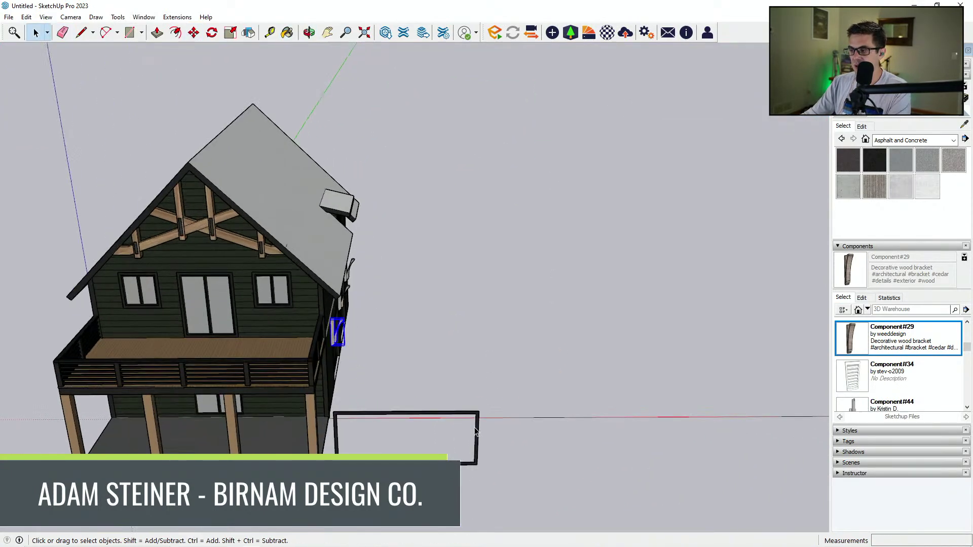
Rotate the charcoal trim frame about its centre until it is parallel to the garage side wall.
key(m)
scroll(466, 413, up, 6)
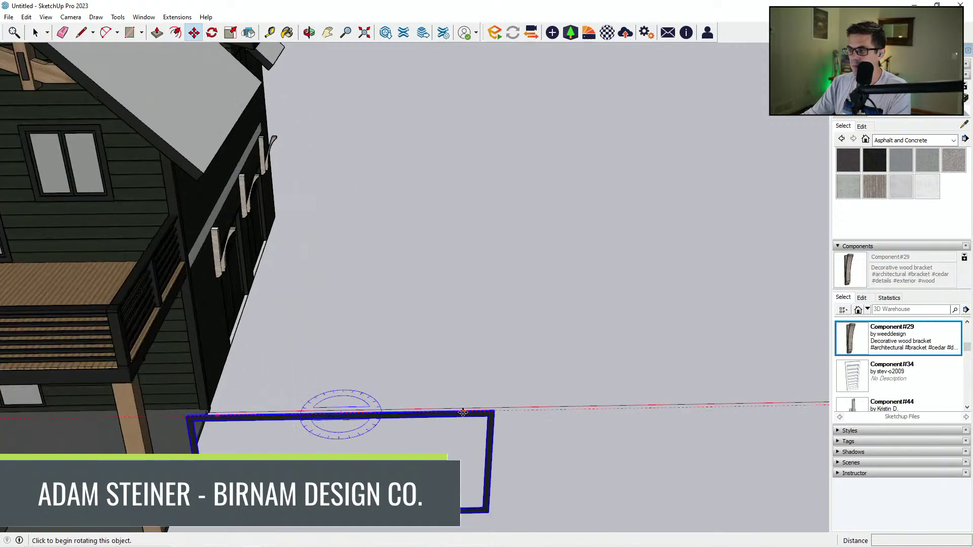
click(464, 411)
scroll(431, 324, down, 4)
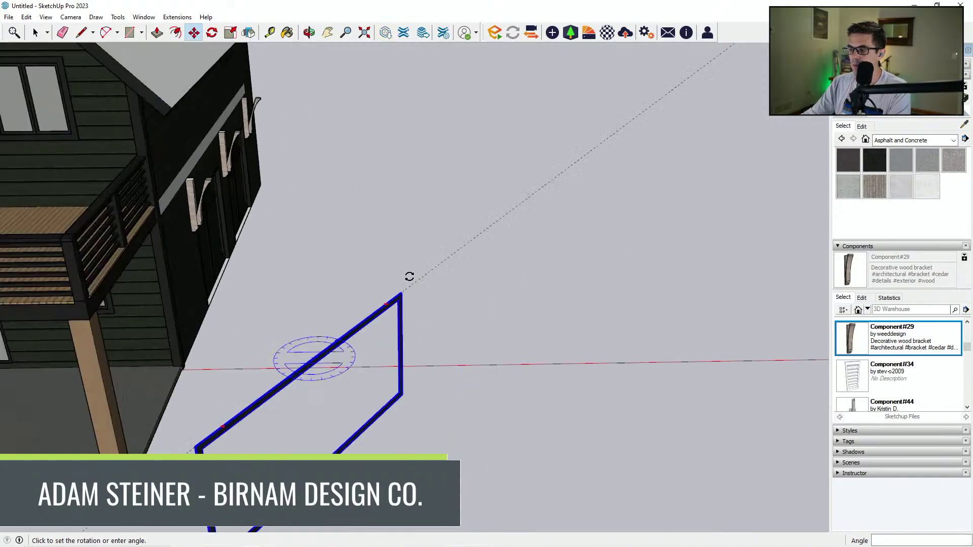
click(342, 256)
middle_drag(343, 259, 330, 293)
scroll(336, 271, up, 1)
Move the trim frame onto the side wall, aligning its lower corner with the far garage door's outer bottom corner.
click(336, 262)
scroll(429, 119, up, 2)
scroll(461, 124, up, 6)
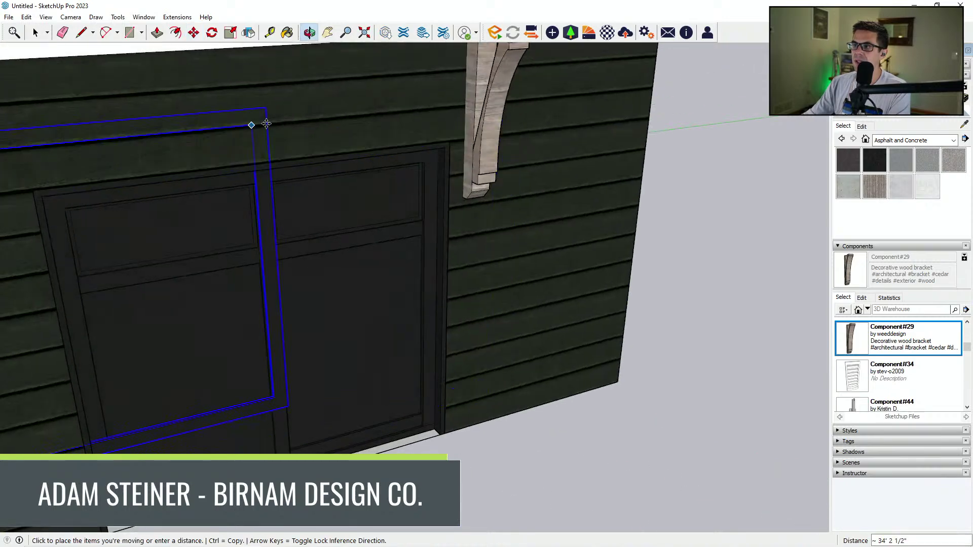
scroll(446, 132, down, 3)
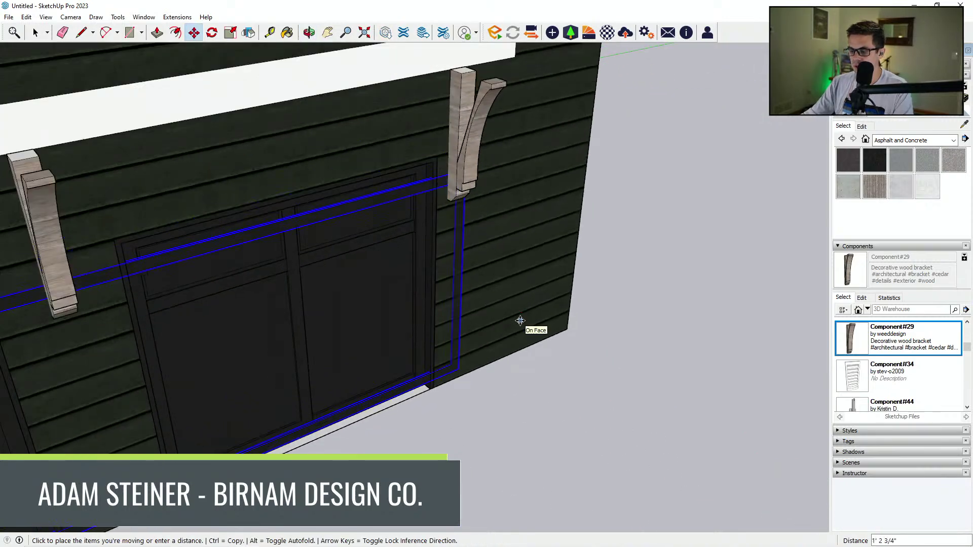
click(467, 348)
Edit the trim frame and move its overhanging side inward toward the matching edge of the far garage door.
key(space)
scroll(412, 343, down, 3)
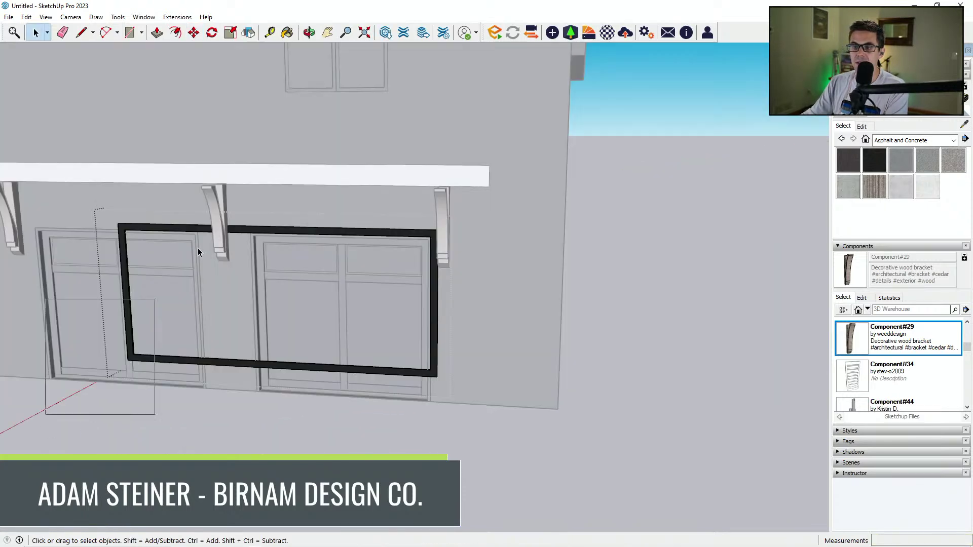
middle_drag(141, 288, 173, 310)
key(m)
click(286, 184)
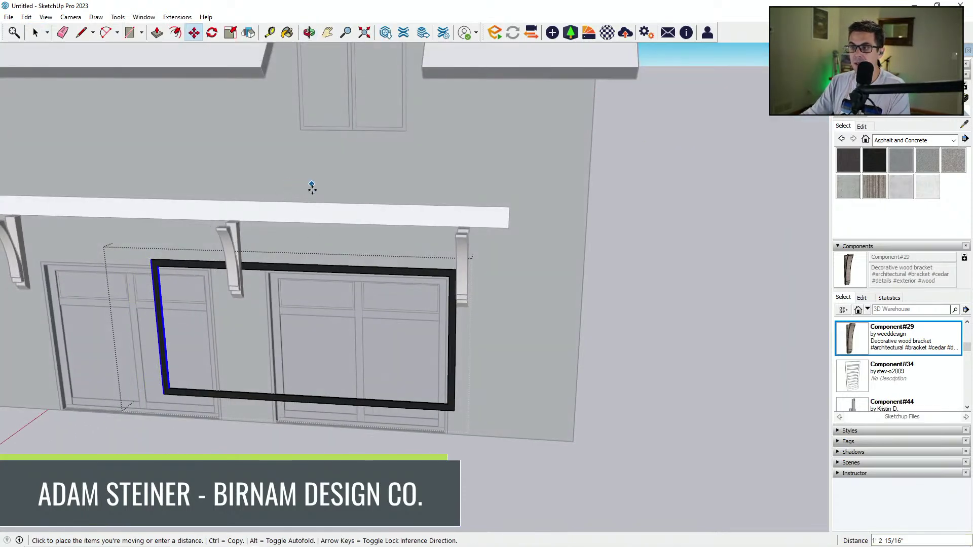
click(423, 187)
scroll(263, 398, up, 6)
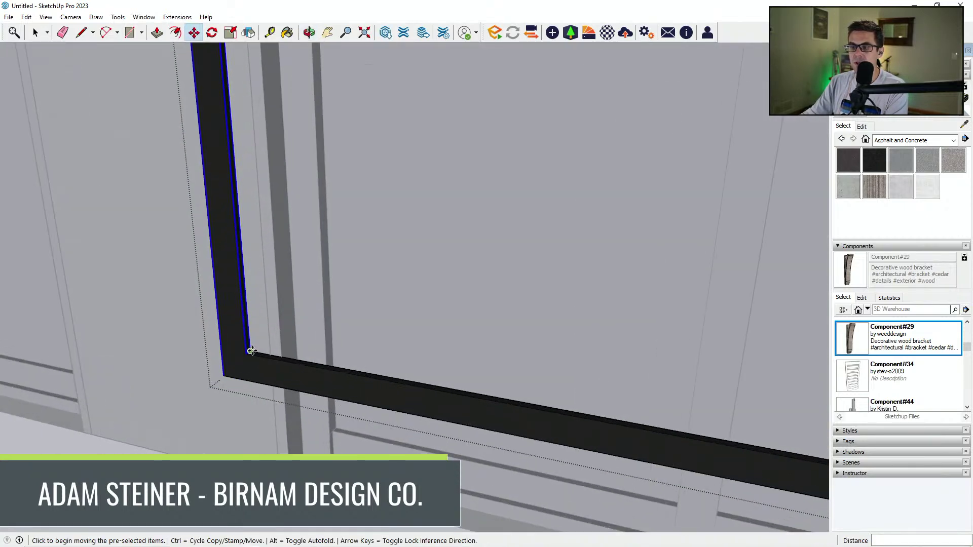
scroll(305, 355, down, 6)
Stretch the trim frame's lower part down to the base of the far garage door.
key(space)
scroll(434, 357, down, 2)
drag(236, 414, 763, 321)
middle_drag(632, 408, 377, 350)
key(m)
scroll(700, 357, up, 3)
scroll(697, 356, up, 2)
scroll(379, 445, up, 2)
click(378, 443)
scroll(377, 443, down, 2)
click(360, 469)
middle_drag(360, 468, 476, 485)
Remove the trim frame's bottom rail so that trim runs only along the garage door's sides and top.
key(p)
scroll(381, 458, up, 4)
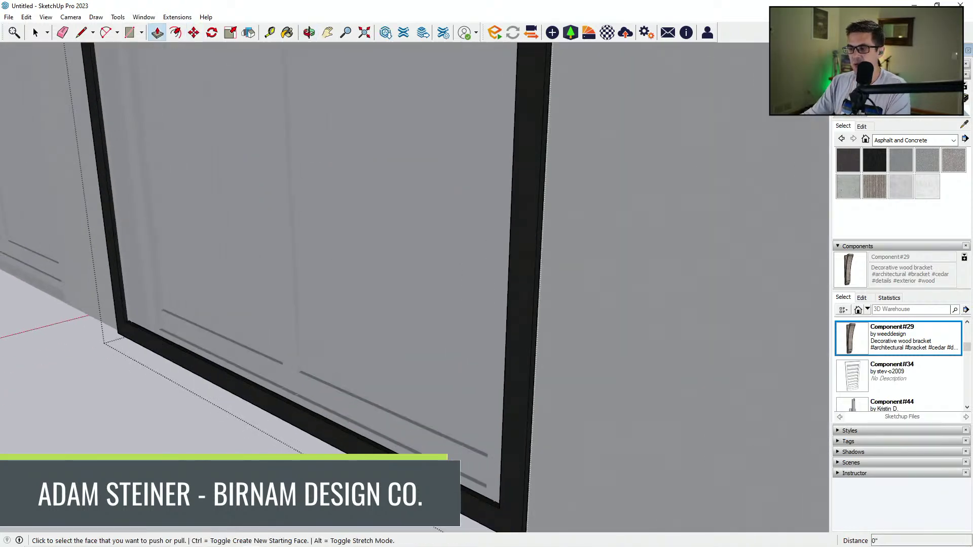
key(e)
scroll(369, 430, down, 5)
middle_drag(369, 430, 343, 308)
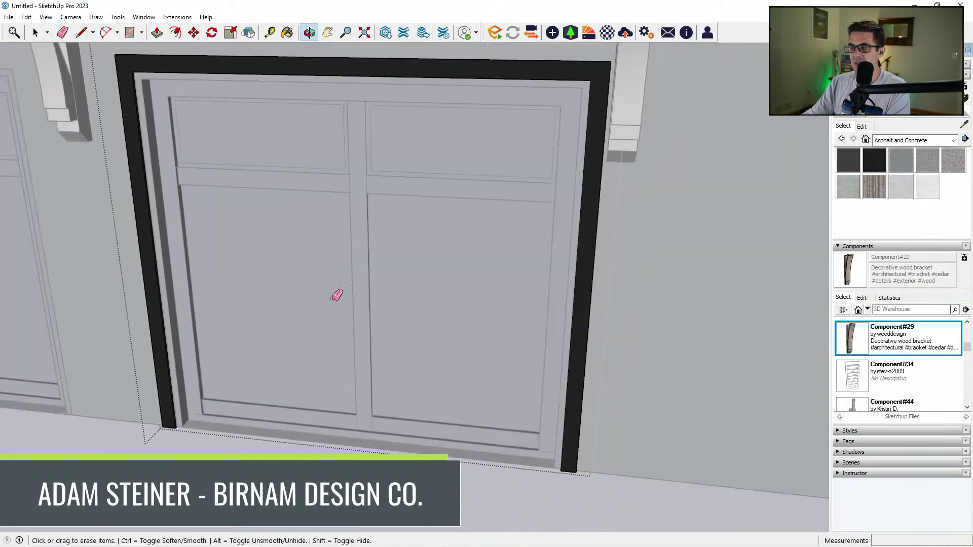
scroll(473, 381, down, 5)
key(space)
Copy the finished door trim from the far garage door onto the nearer garage door and clear the selection.
scroll(416, 381, up, 2)
scroll(436, 381, up, 2)
key(m)
scroll(484, 408, up, 3)
key(ctrl)
click(538, 382)
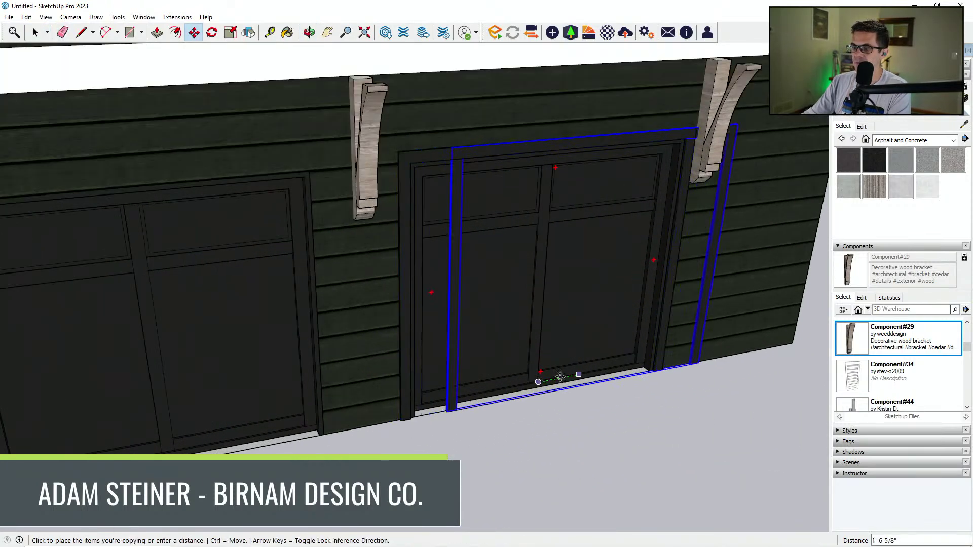
scroll(517, 386, down, 1)
click(209, 444)
scroll(399, 372, down, 3)
key(space)
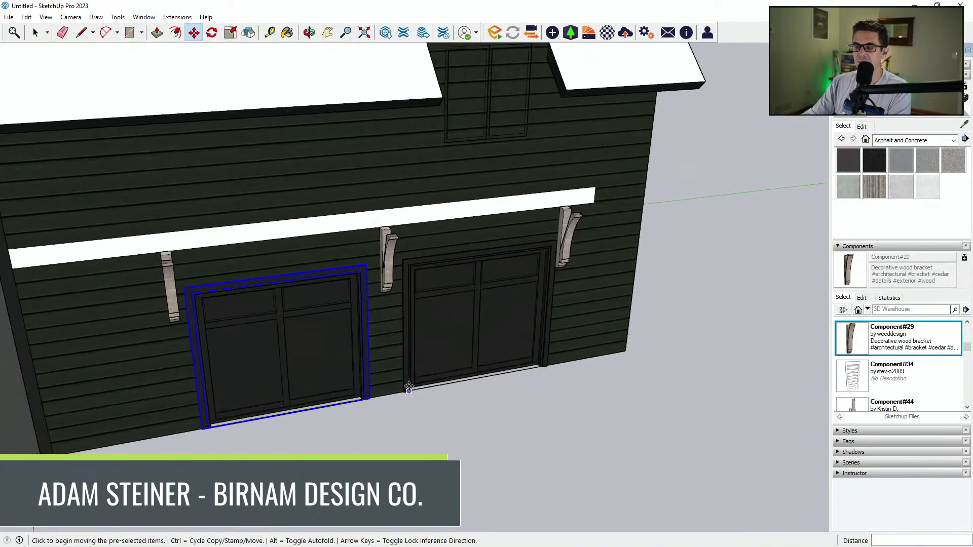
click(433, 452)
Cut the white band with a vertical line just beyond the nearest bracket and erase the leftover piece toward the house corner.
scroll(431, 406, down, 3)
middle_drag(431, 405, 522, 417)
middle_drag(500, 313, 513, 321)
scroll(538, 280, up, 3)
middle_drag(150, 296, 121, 303)
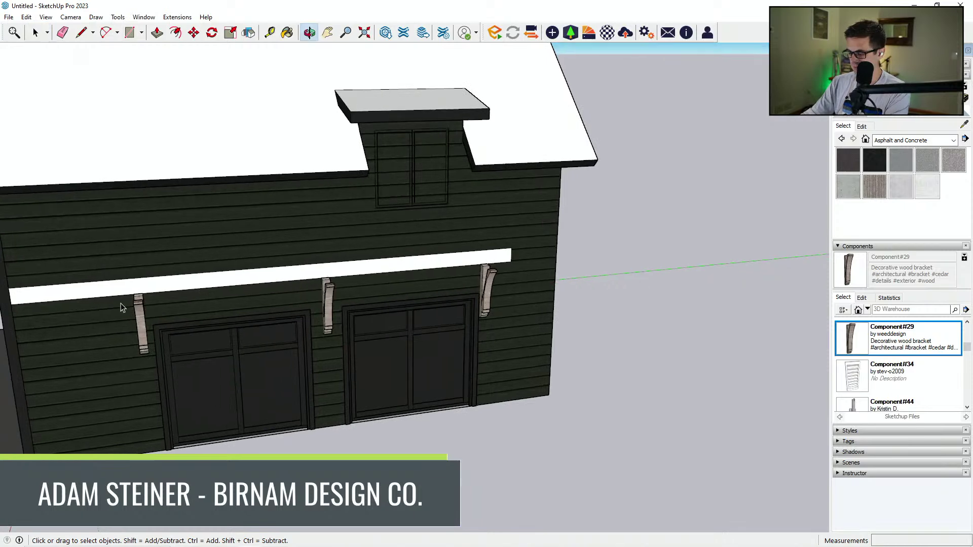
key(l)
click(123, 295)
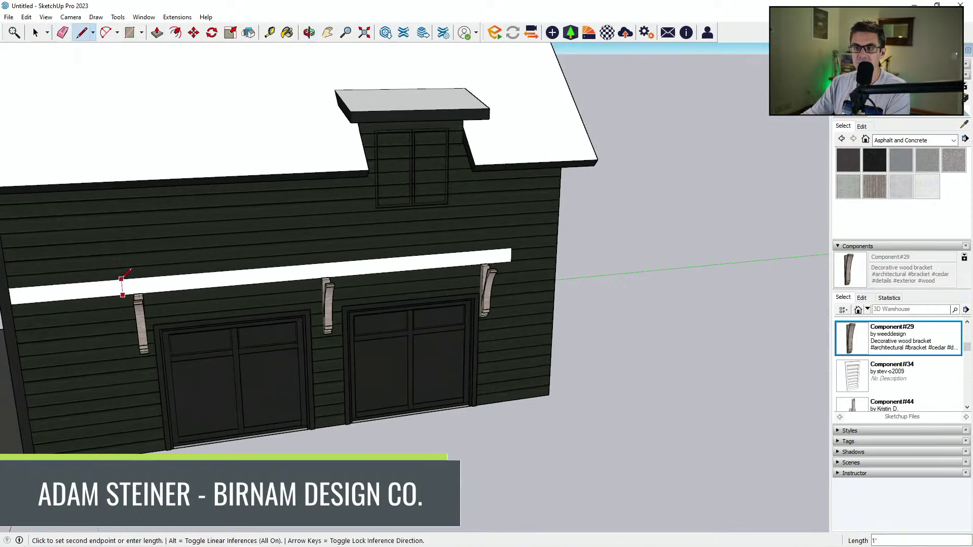
click(121, 279)
key(e)
click(112, 288)
Extrude the white band 12 inches out from the side wall over the brackets.
middle_drag(125, 272, 282, 319)
key(p)
click(284, 319)
key(Return)
middle_drag(301, 320, 322, 436)
text(12)
key(Return)
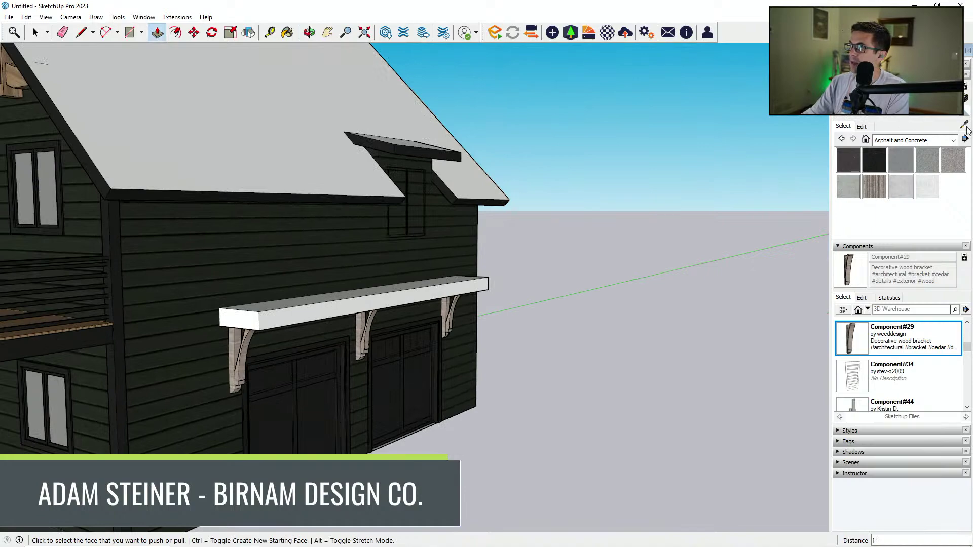
Paint the exposed faces of the white ledge above the garage doors with the light timber material of the deck posts.
scroll(304, 284, down, 5)
scroll(354, 318, up, 5)
key(b)
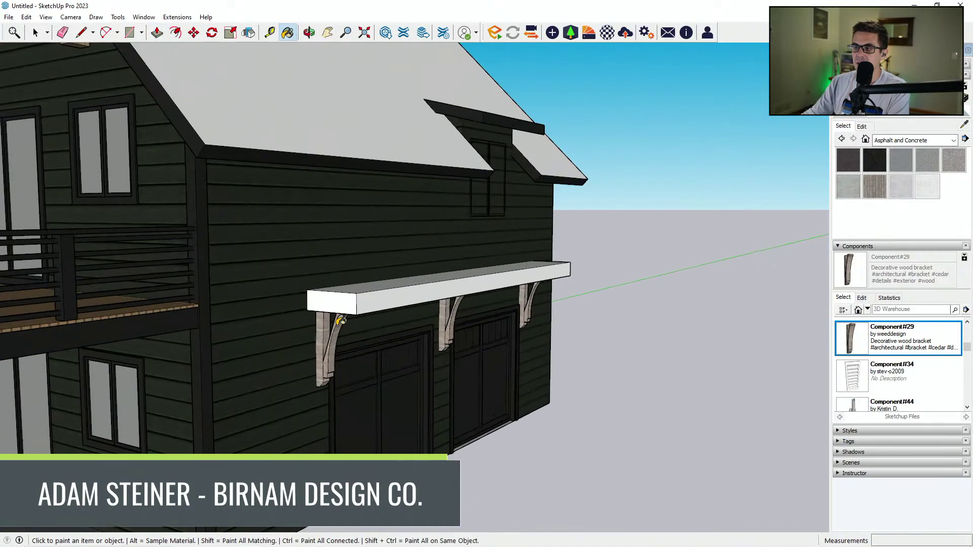
click(378, 303)
click(388, 284)
middle_drag(398, 276, 421, 230)
click(419, 293)
mouse_move(460, 302)
middle_down()
mouse_move(380, 327)
mouse_move(528, 345)
mouse_move(494, 376)
mouse_move(509, 395)
mouse_move(493, 328)
middle_up()
scroll(381, 328, down, 5)
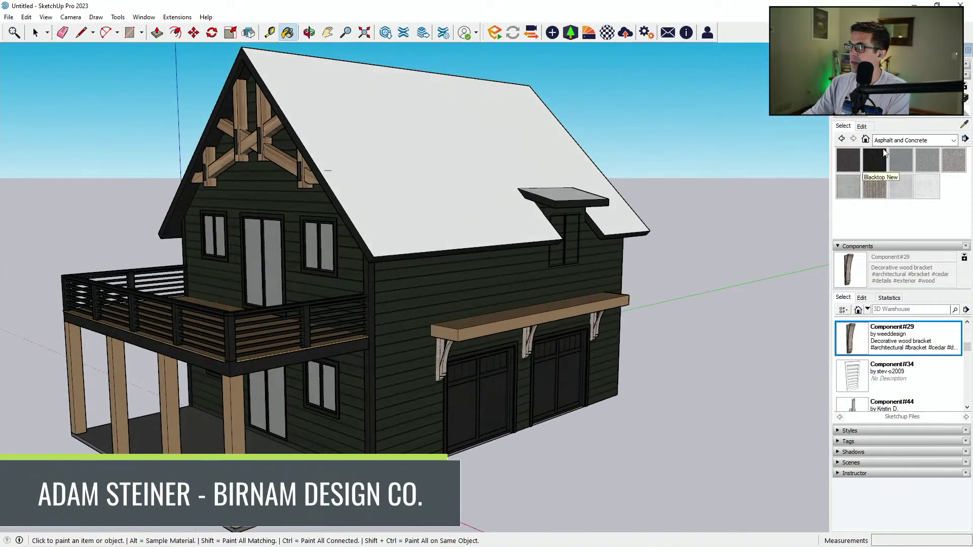
Recolor the brackets' wood material to match the ledge timber, giving H 31, S 24 and L 45.
scroll(424, 335, up, 5)
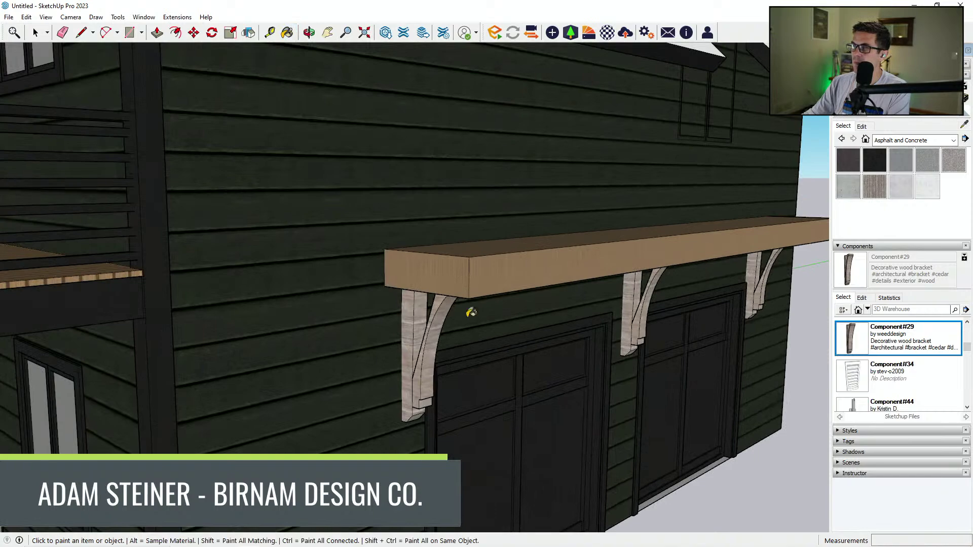
click(861, 126)
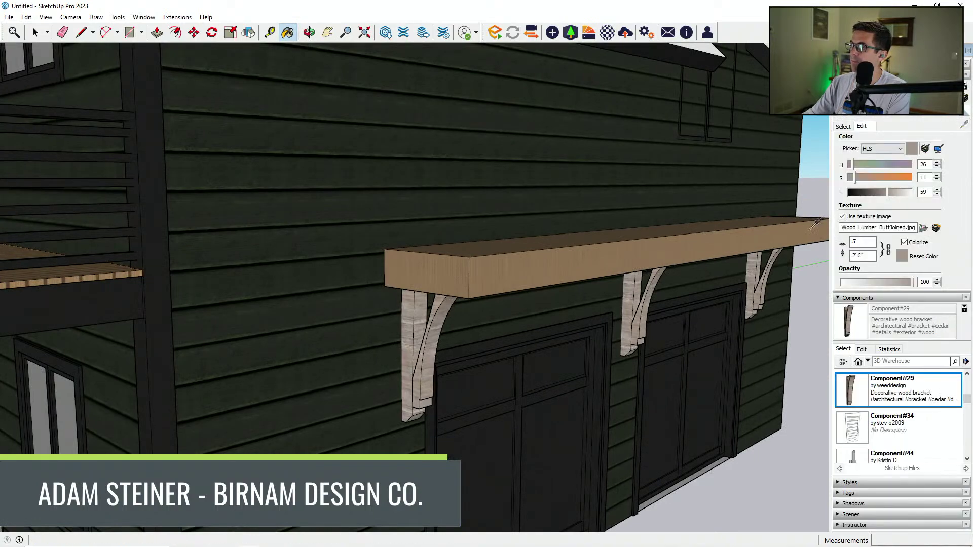
click(538, 274)
scroll(544, 344, down, 5)
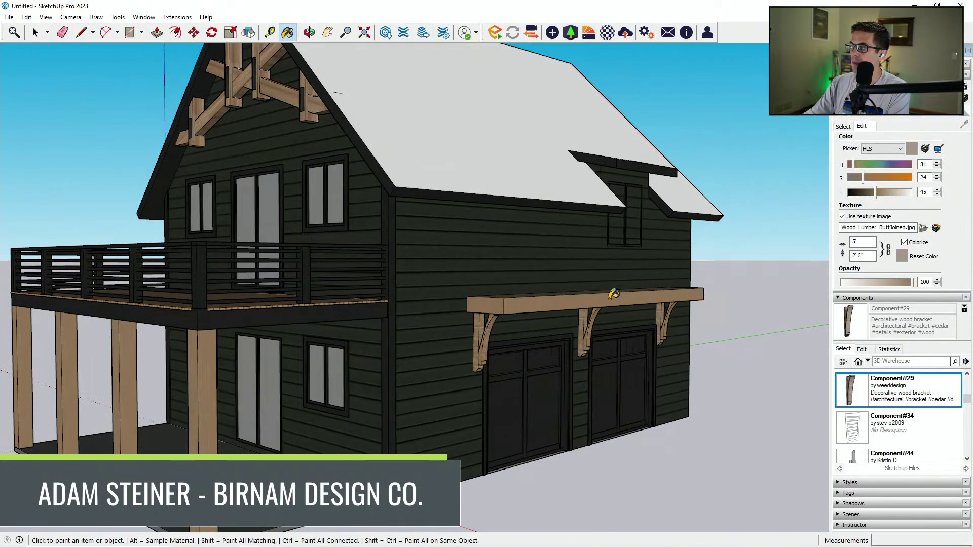
click(843, 127)
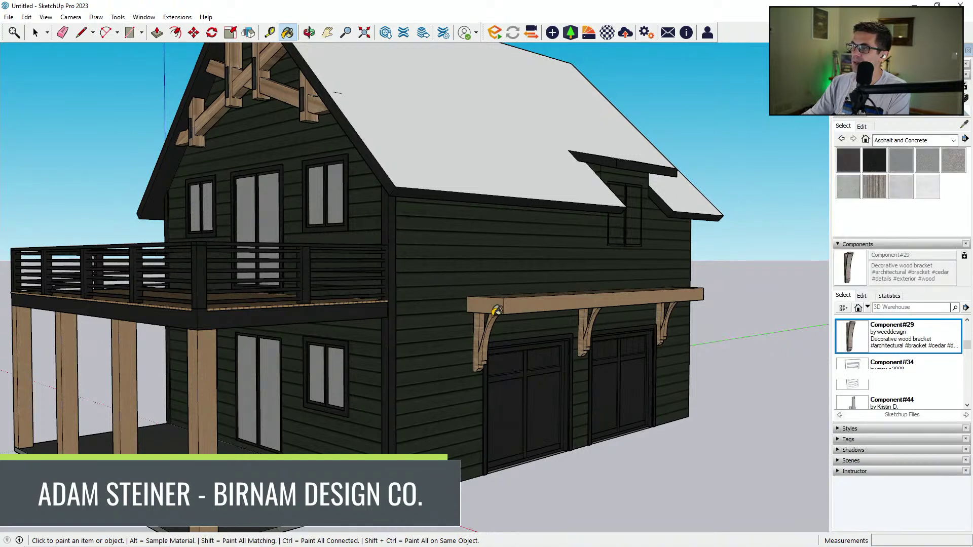
key(space)
double_click(478, 347)
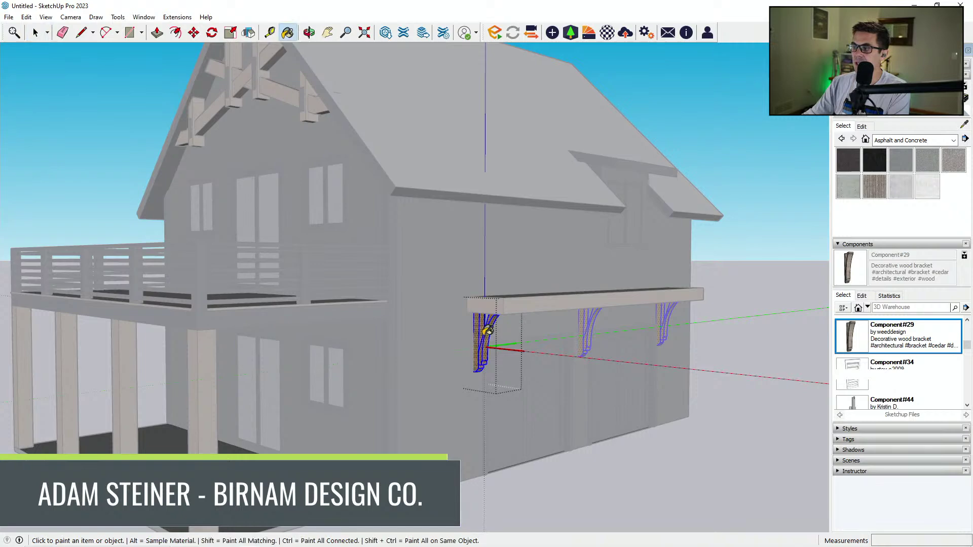
scroll(486, 330, up, 1)
key(space)
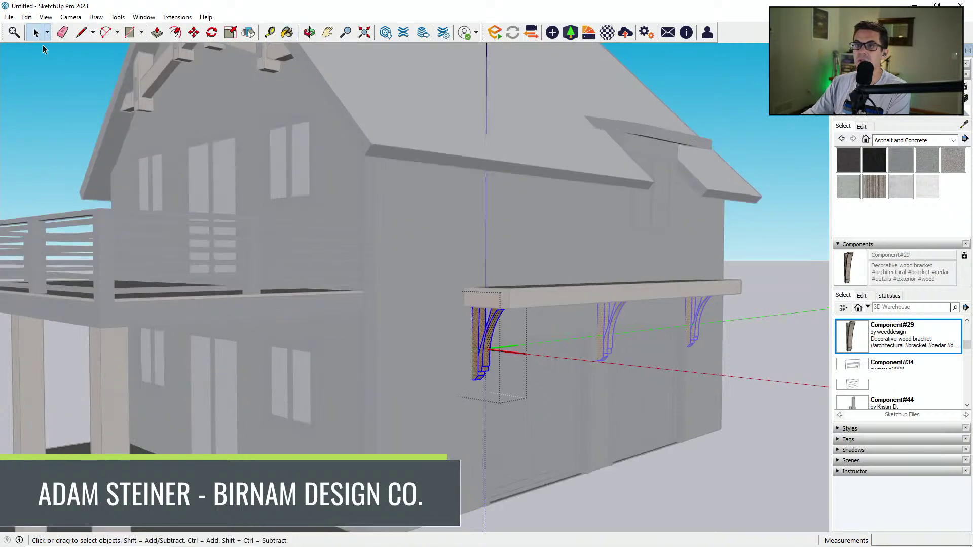
click(66, 126)
Extend the timber ledge's front face farther out so the ledge projects past the brackets.
scroll(532, 380, down, 4)
middle_drag(532, 380, 560, 304)
scroll(557, 306, up, 5)
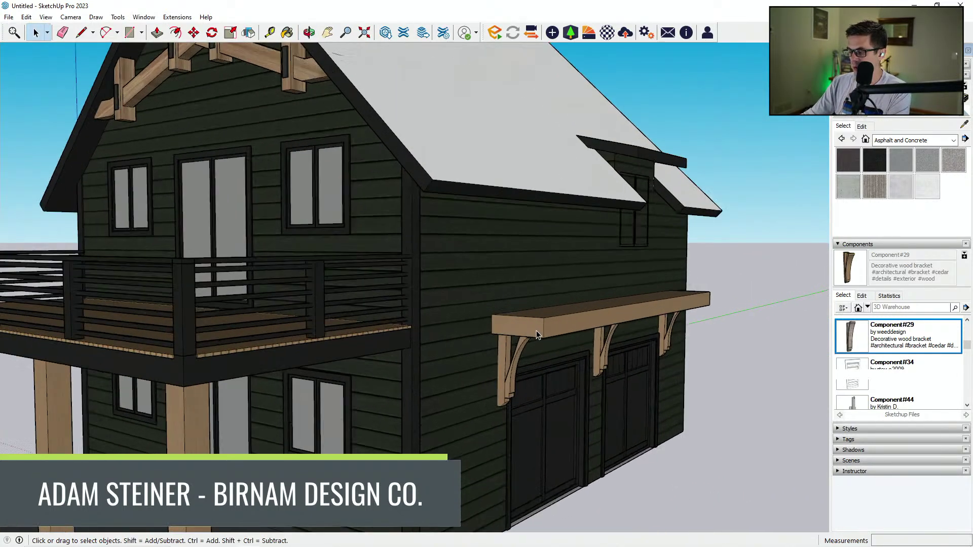
key(p)
scroll(550, 306, up, 2)
click(550, 324)
click(550, 325)
Paint the ledge's front, both ends and underside with the charcoal material sampled from the roof-edge trim.
key(l)
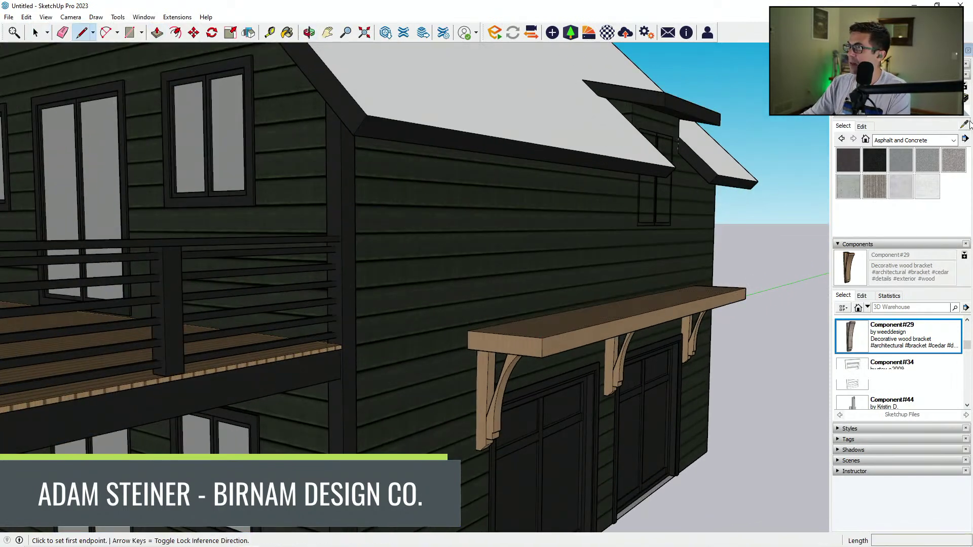
click(644, 96)
scroll(566, 340, up, 1)
click(520, 349)
click(590, 340)
middle_drag(591, 336, 571, 169)
click(581, 269)
scroll(582, 270, down, 2)
mouse_move(582, 269)
middle_down()
mouse_move(483, 309)
mouse_move(377, 291)
middle_up()
click(436, 290)
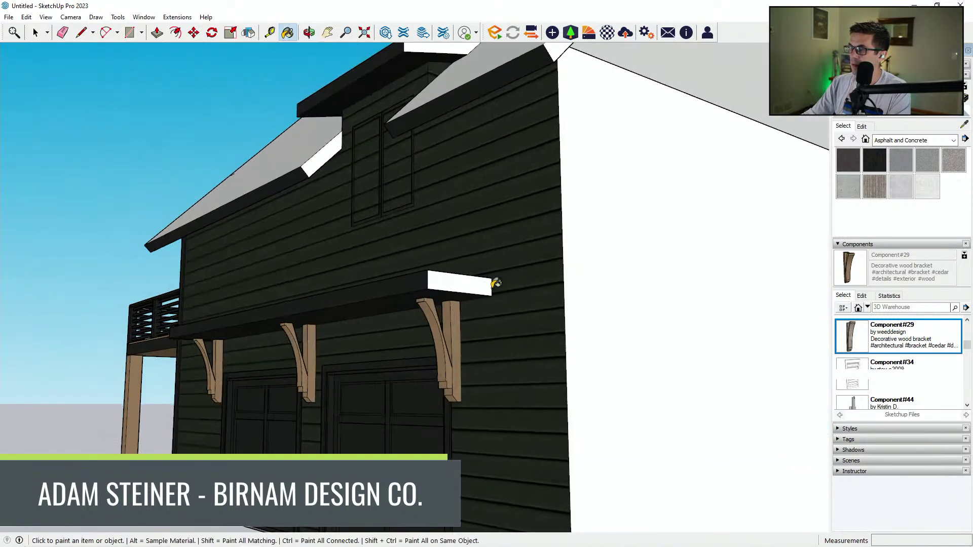
Copy the dormer's sloped roof face down onto the top front edge of the ledge above the garage doors.
scroll(525, 353, down, 2)
mouse_move(435, 290)
middle_down()
mouse_move(525, 353)
mouse_move(446, 211)
middle_up()
key(space)
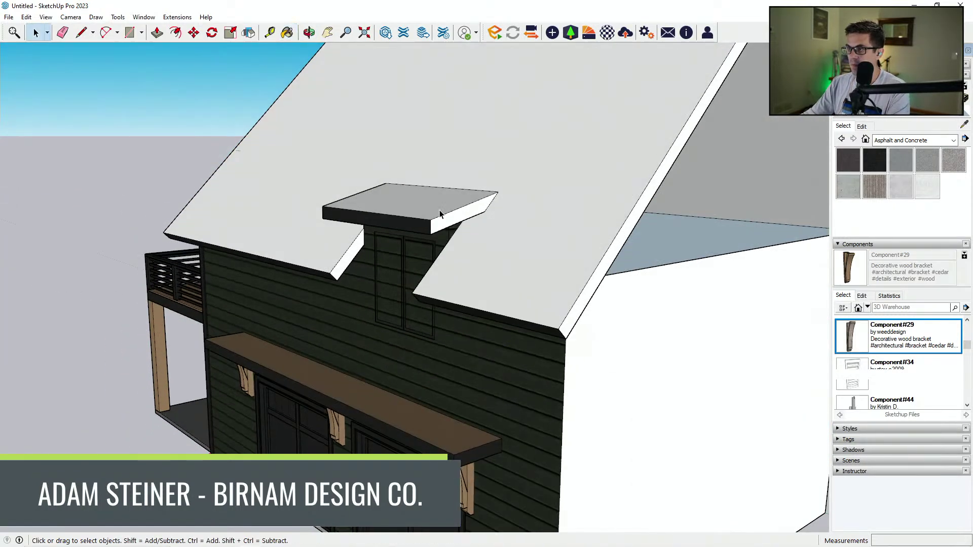
key(m)
click(431, 222)
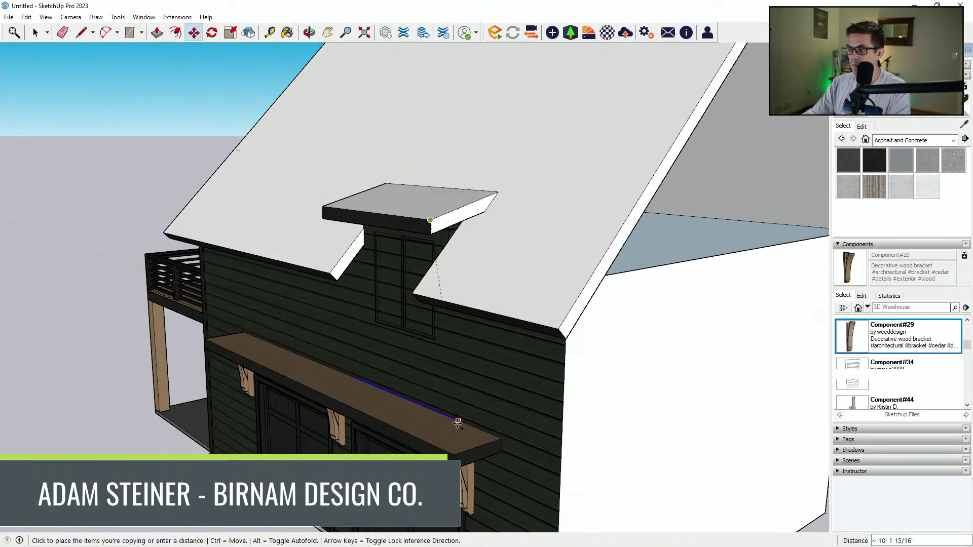
click(455, 454)
Draw closing lines that extend the copied slope along the full ledge with triangular ends, and erase the leftover edges.
middle_drag(565, 446, 552, 424)
key(l)
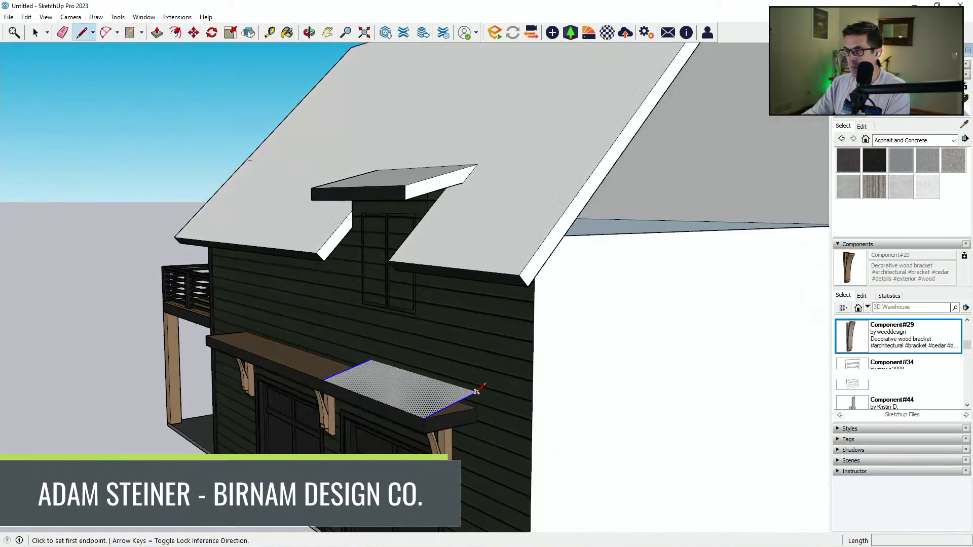
mouse_move(460, 389)
middle_down()
mouse_move(613, 355)
mouse_move(465, 390)
middle_up()
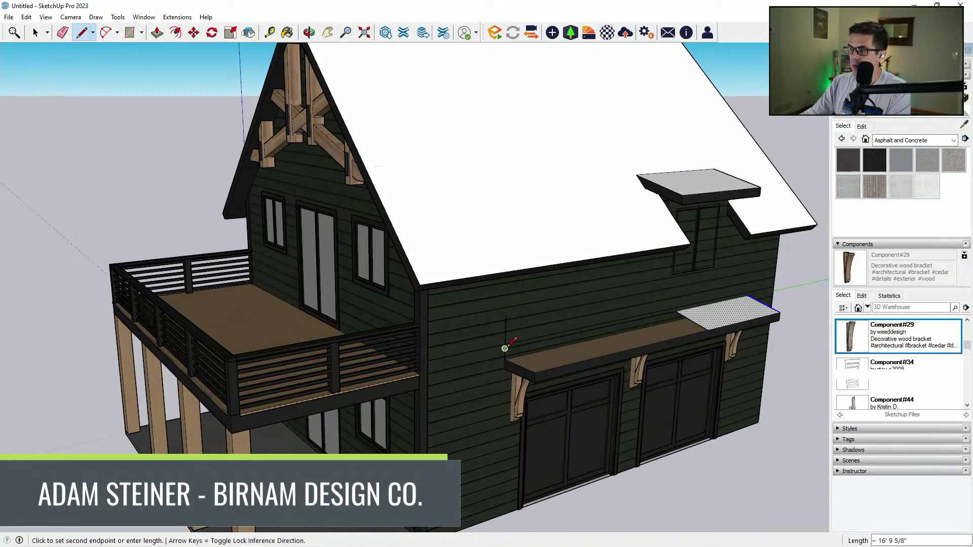
click(535, 371)
key(e)
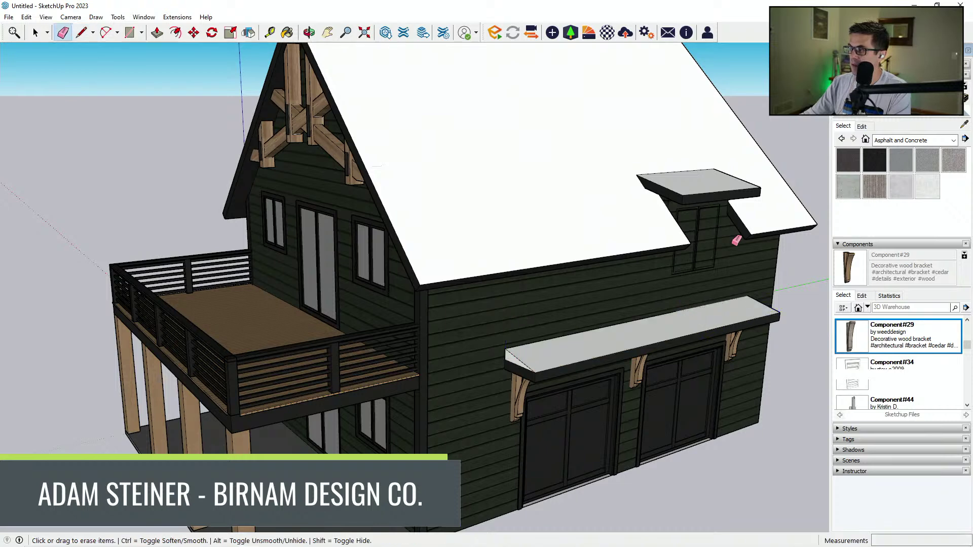
Paint both triangular ends of the garage canopy with the charcoal trim material.
key(b)
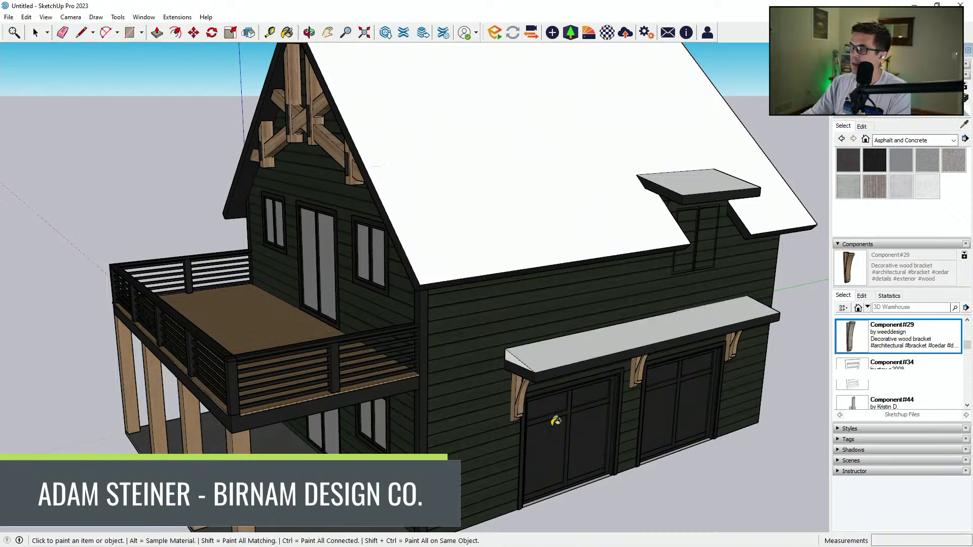
scroll(522, 344, up, 1)
scroll(446, 365, up, 3)
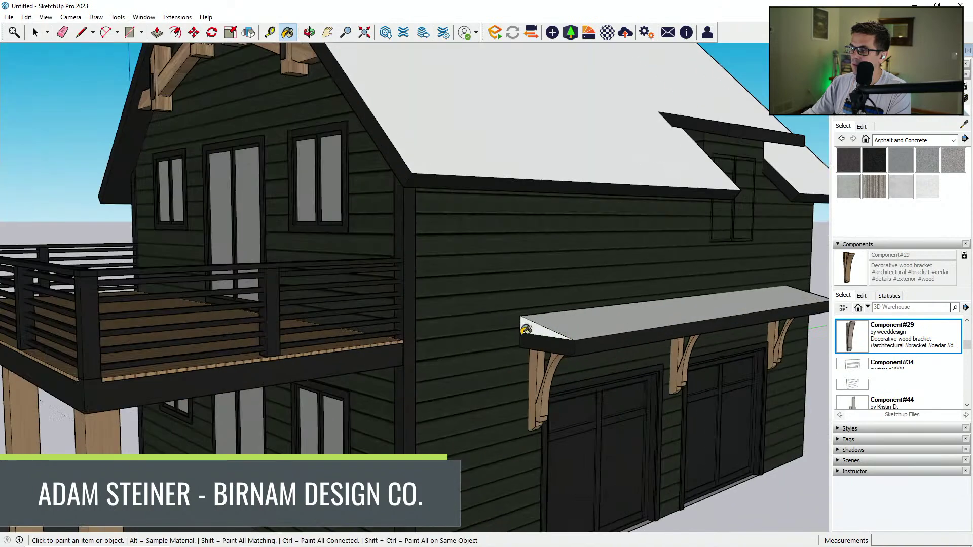
click(534, 332)
mouse_move(584, 336)
middle_down()
mouse_move(361, 378)
mouse_move(167, 367)
middle_up()
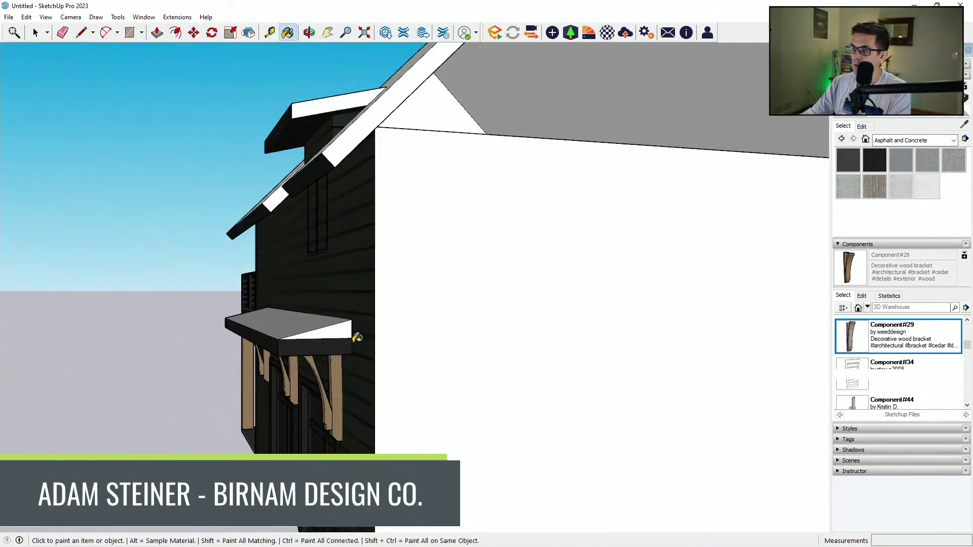
click(342, 333)
Paint the remaining white edge faces of the main roof and the dormer roof charcoal.
click(335, 159)
middle_drag(334, 159, 275, 109)
click(272, 110)
click(316, 88)
Paint both main roof slopes, the dormer roof and the garage canopy with Roofing Metal Standing Seam Red.
mouse_move(239, 135)
middle_down()
mouse_move(470, 161)
mouse_move(450, 108)
mouse_move(630, 234)
mouse_move(543, 252)
mouse_move(604, 324)
mouse_move(672, 259)
middle_up()
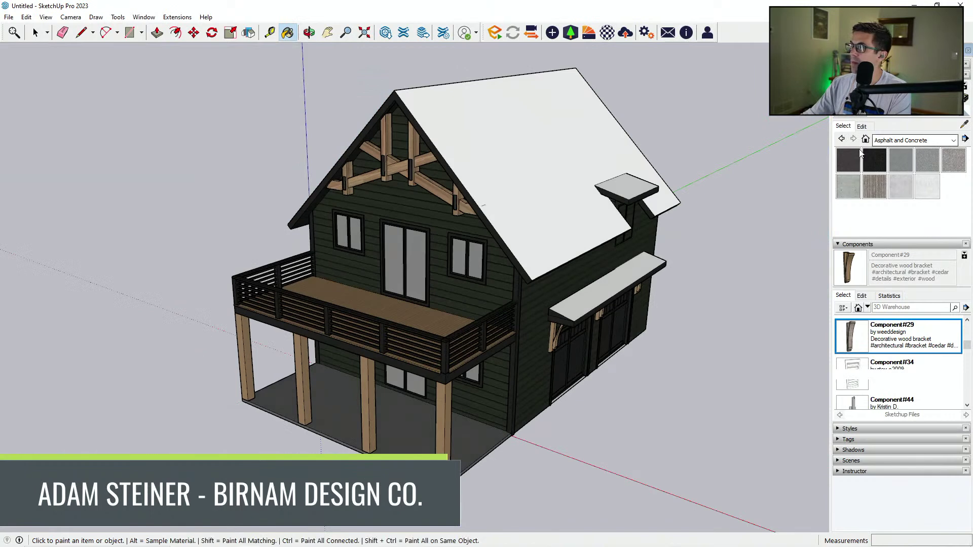
click(903, 143)
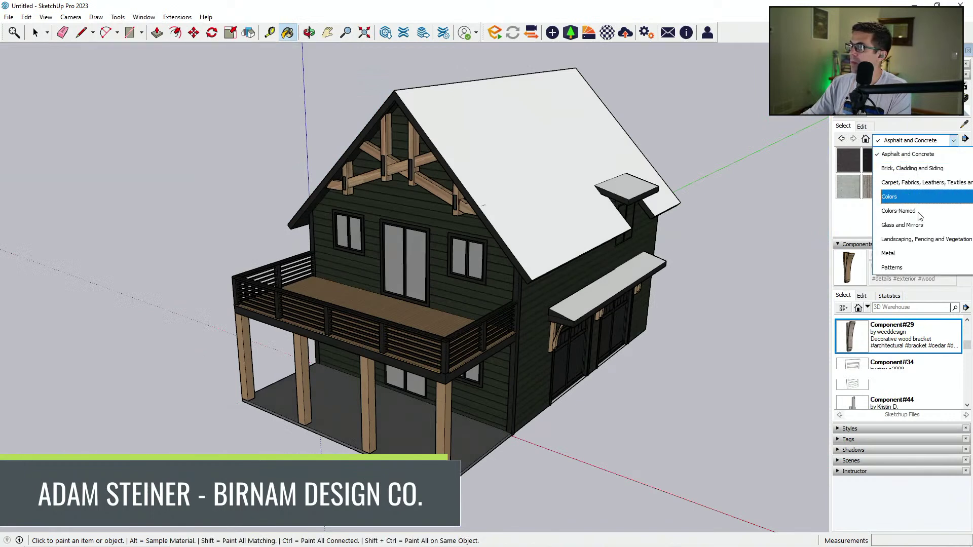
click(910, 256)
click(909, 142)
click(883, 179)
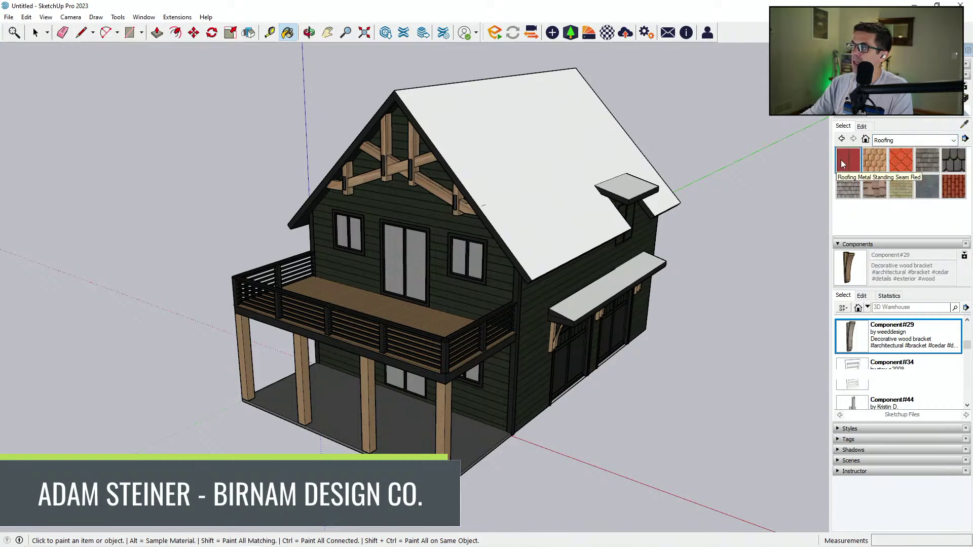
click(843, 164)
click(577, 160)
middle_drag(576, 160, 633, 176)
click(604, 305)
middle_drag(605, 305, 750, 354)
click(364, 221)
Set the standing seam roofing material's saturation to 0 to turn the roofs gray.
click(868, 127)
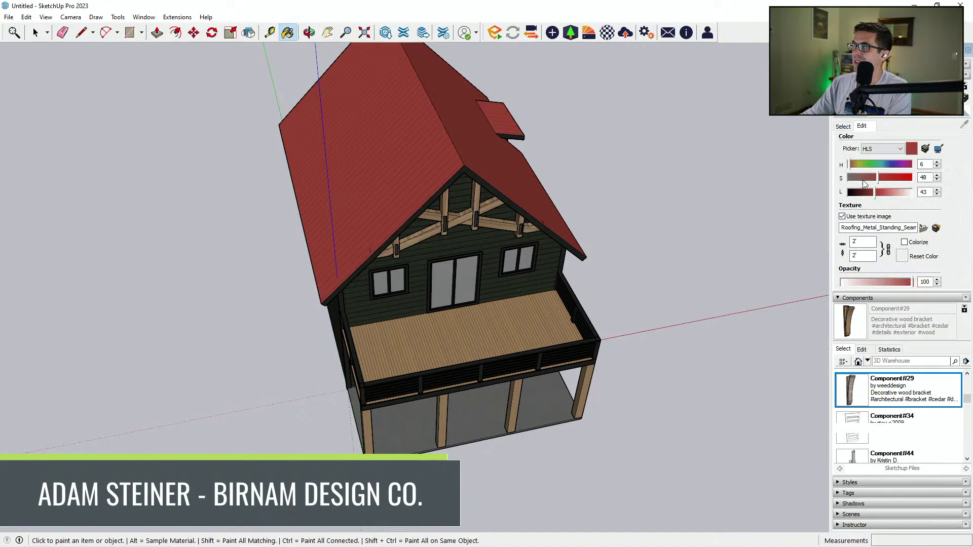
drag(862, 180, 817, 178)
middle_drag(682, 244, 566, 184)
middle_drag(644, 350, 585, 284)
key(space)
In the Enscape Material Editor, give the standing seam roofing a bump map of -8.57, 30% roughness and 85.8% metallic.
middle_drag(640, 425, 636, 363)
scroll(548, 392, down, 2)
middle_drag(547, 392, 583, 228)
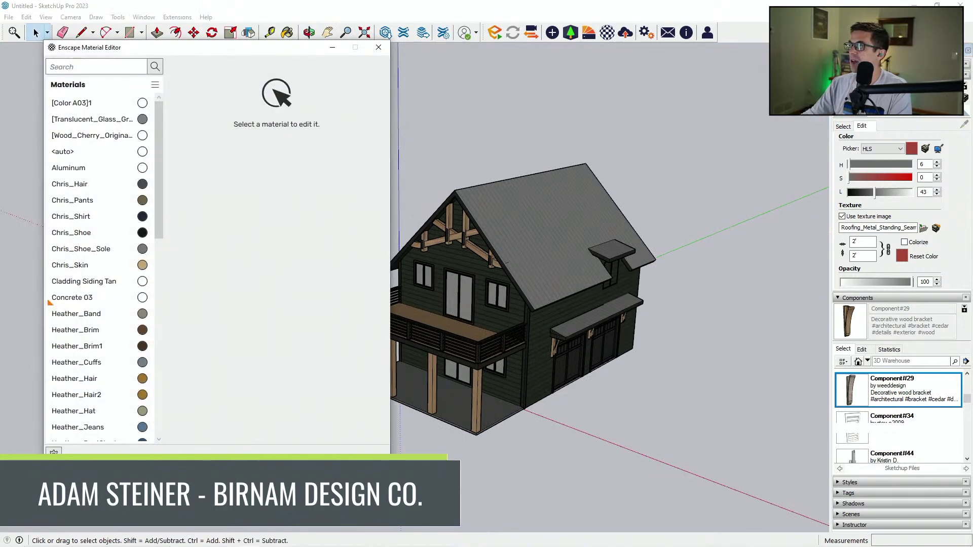
click(841, 128)
click(848, 161)
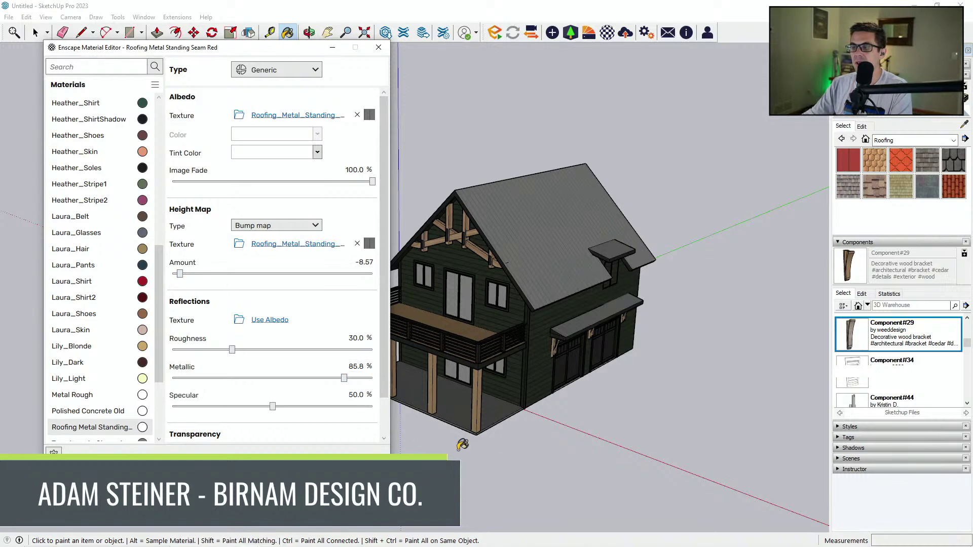
click(378, 47)
Draw the driveway's first long edge outward along the red axis from the wall base between the house corner and garage doors.
middle_drag(477, 430, 535, 405)
key(space)
middle_drag(550, 441, 526, 460)
key(l)
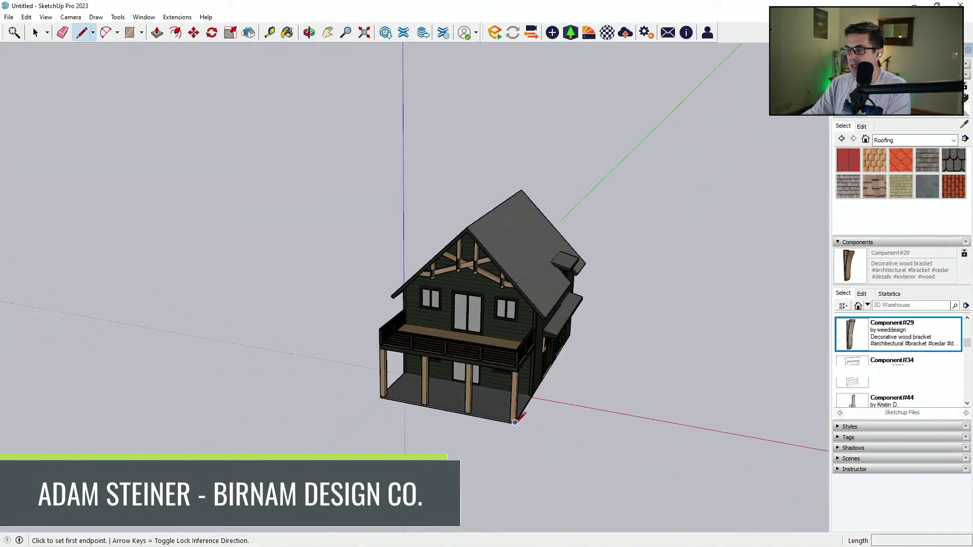
scroll(518, 421, up, 4)
mouse_move(519, 418)
middle_down()
mouse_move(502, 342)
mouse_move(526, 385)
middle_up()
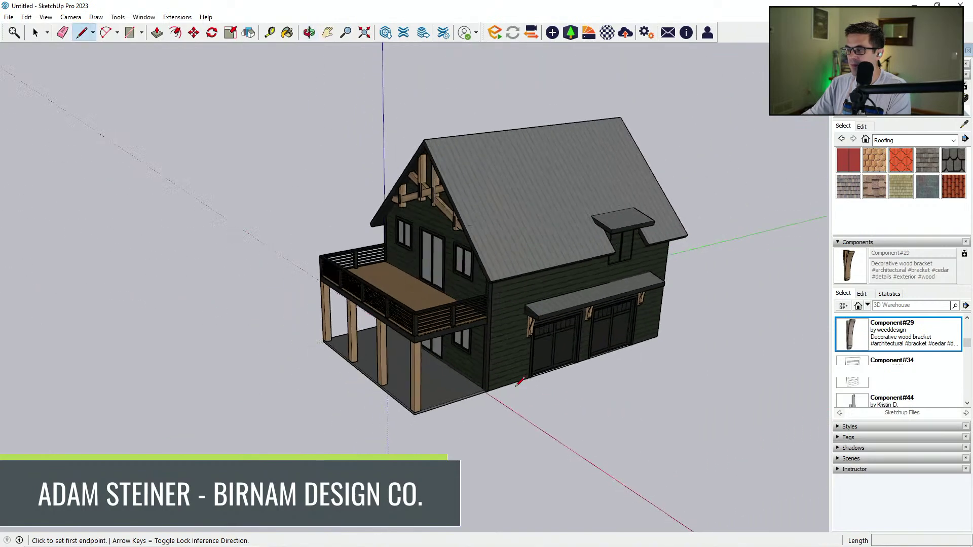
click(521, 380)
scroll(507, 368, down, 3)
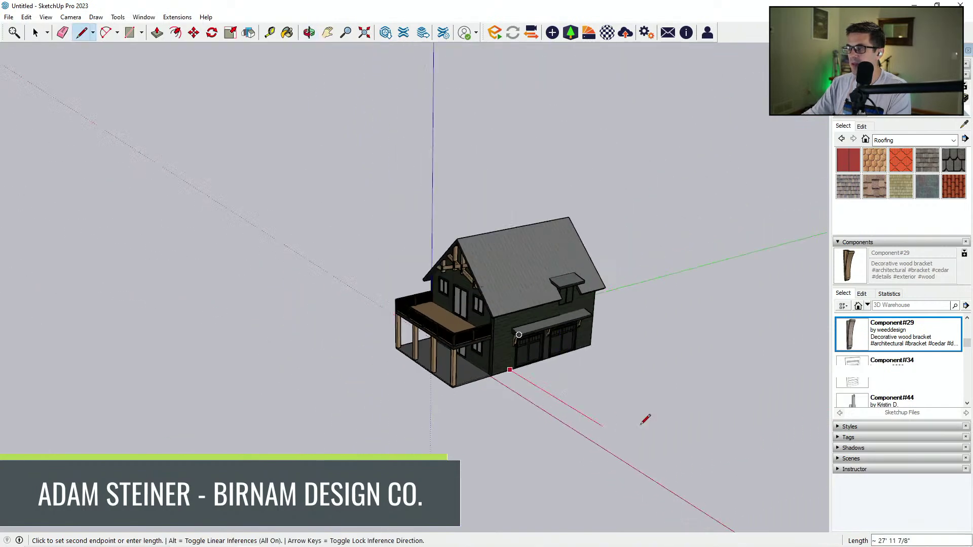
scroll(696, 488, down, 2)
click(705, 492)
Complete the driveway rectangle with a parallel edge from beyond the far garage door, and erase the stray line past its outer corner.
scroll(619, 406, up, 3)
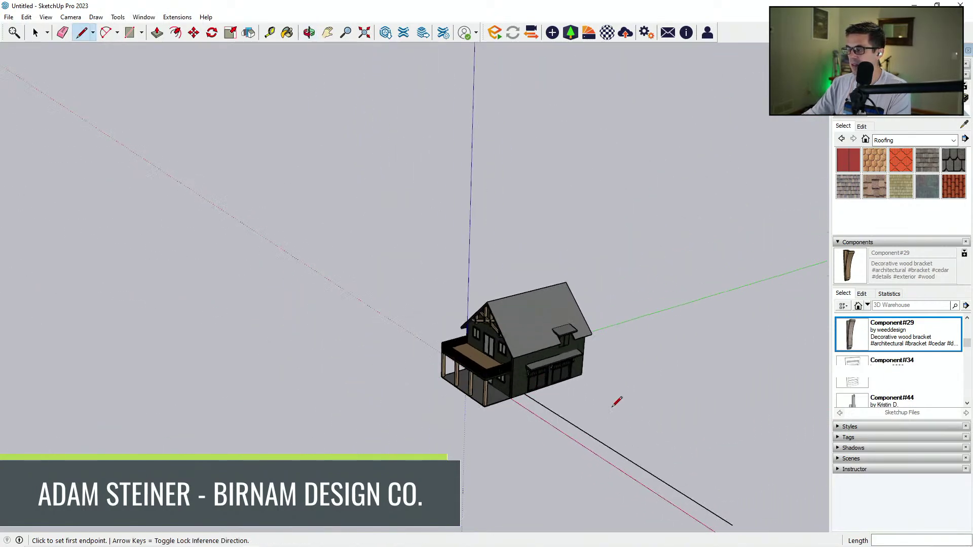
scroll(575, 370, up, 2)
click(574, 370)
scroll(482, 369, down, 4)
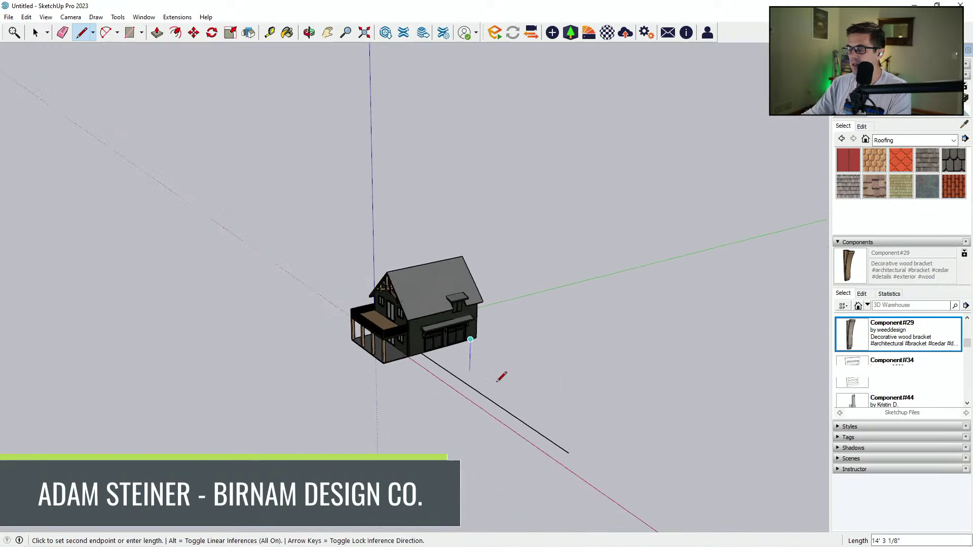
click(568, 453)
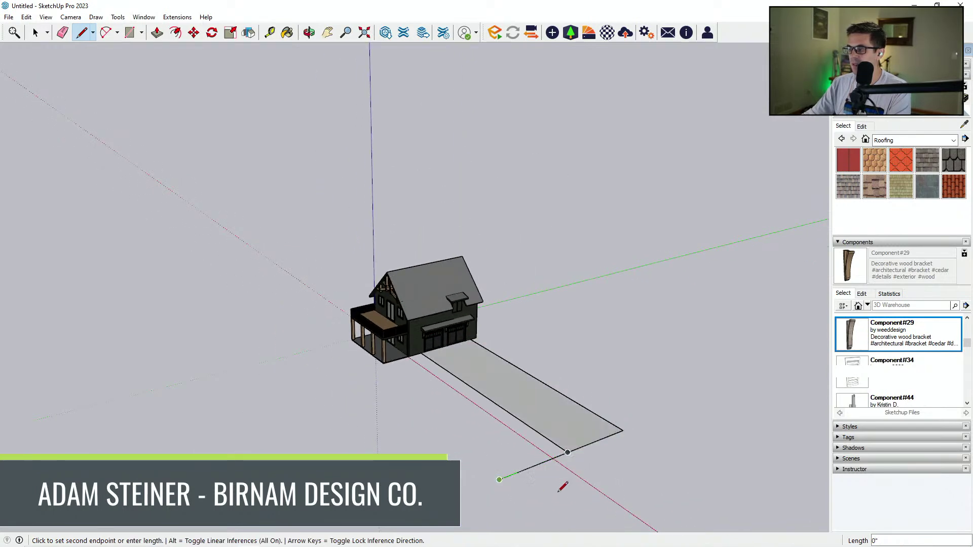
key(e)
scroll(568, 452, up, 3)
scroll(569, 453, up, 3)
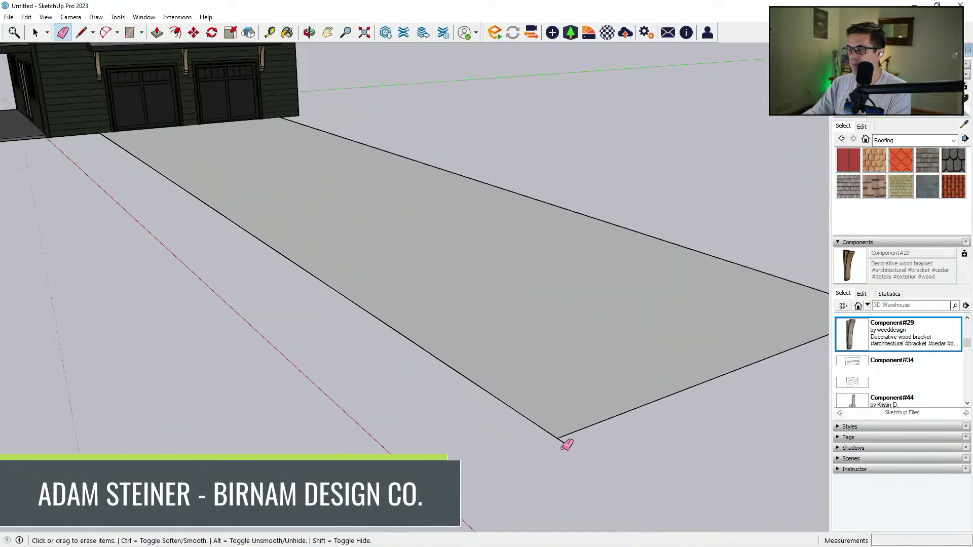
scroll(567, 443, down, 3)
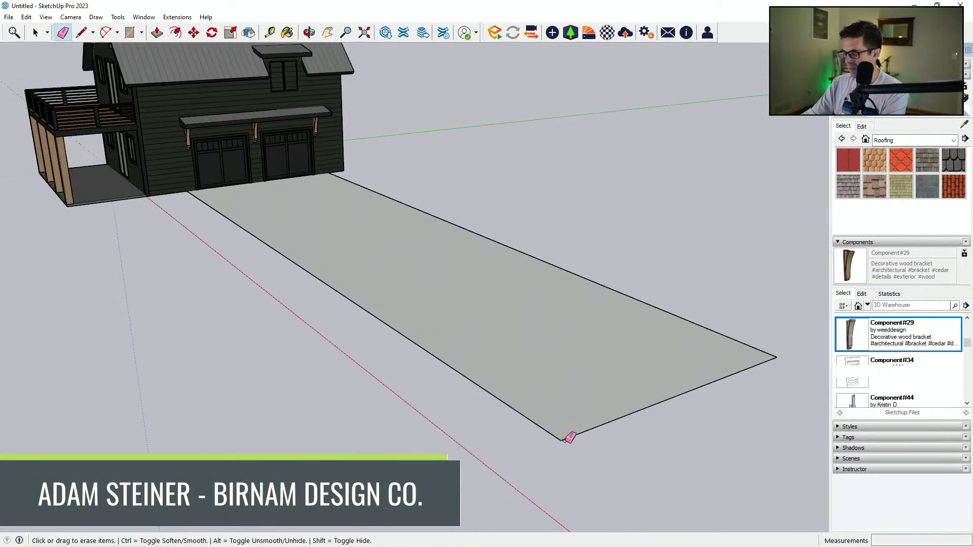
Draw a large rectangular ground lot around the house, with its front boundary running along the driveway's outer end.
key(l)
click(564, 440)
scroll(652, 375, down, 5)
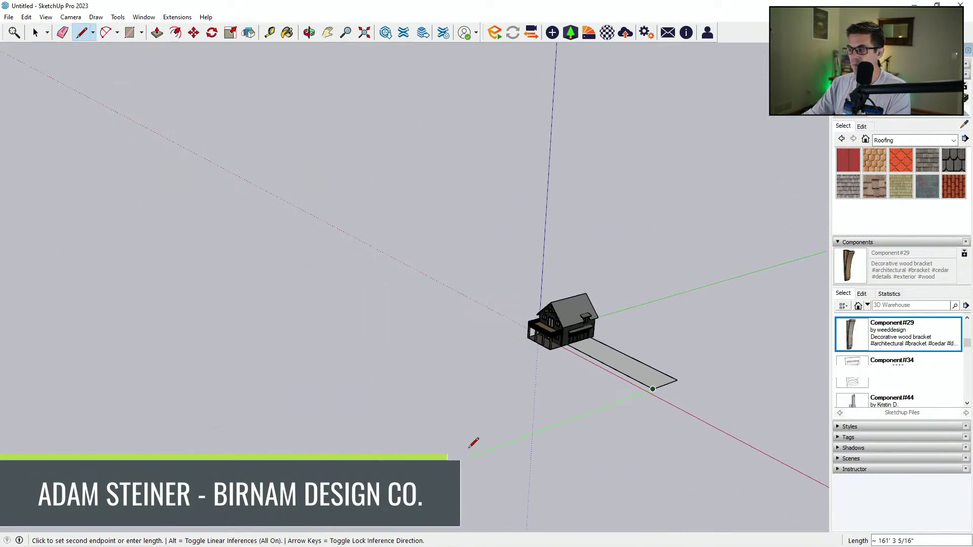
click(453, 419)
middle_drag(261, 298, 211, 256)
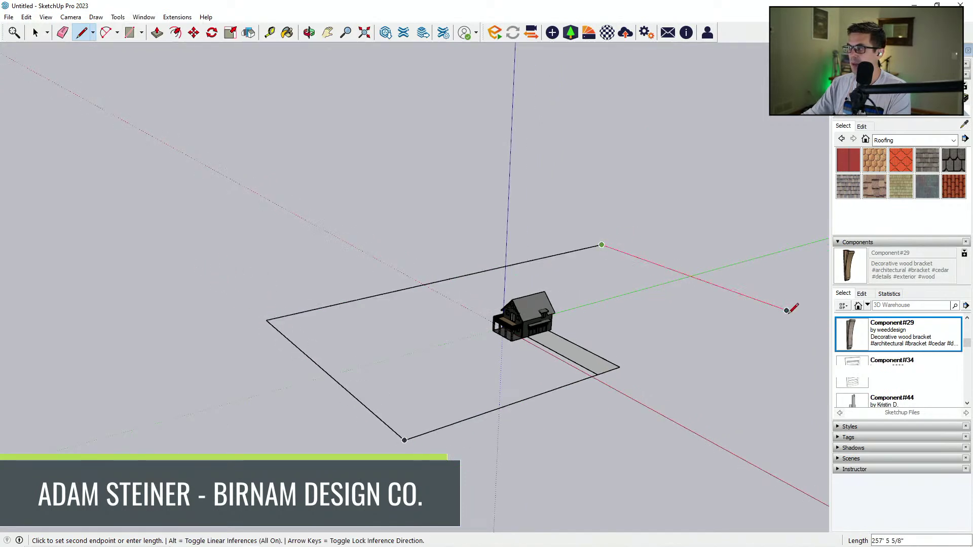
click(620, 367)
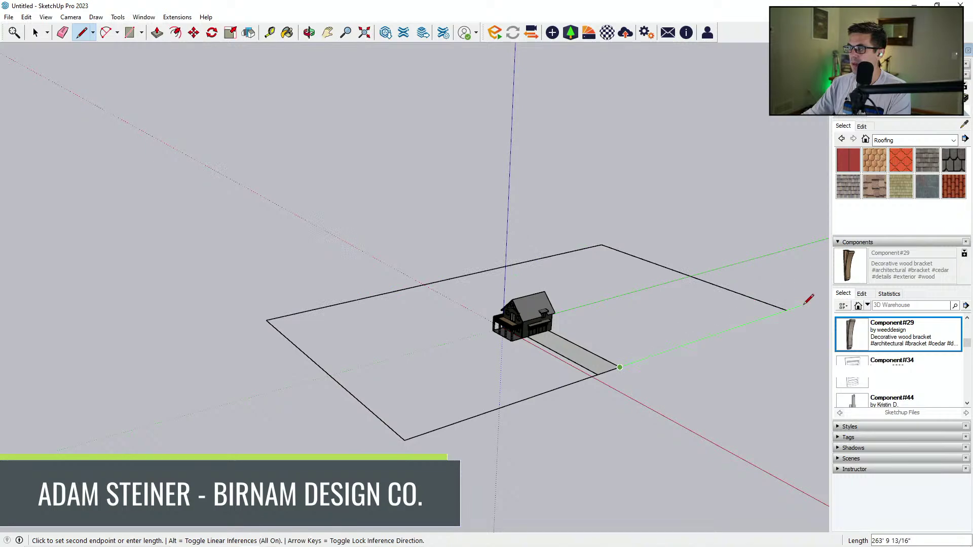
click(805, 304)
key(e)
Push/pull the driveway face up 4 inches above the ground.
scroll(576, 352, up, 5)
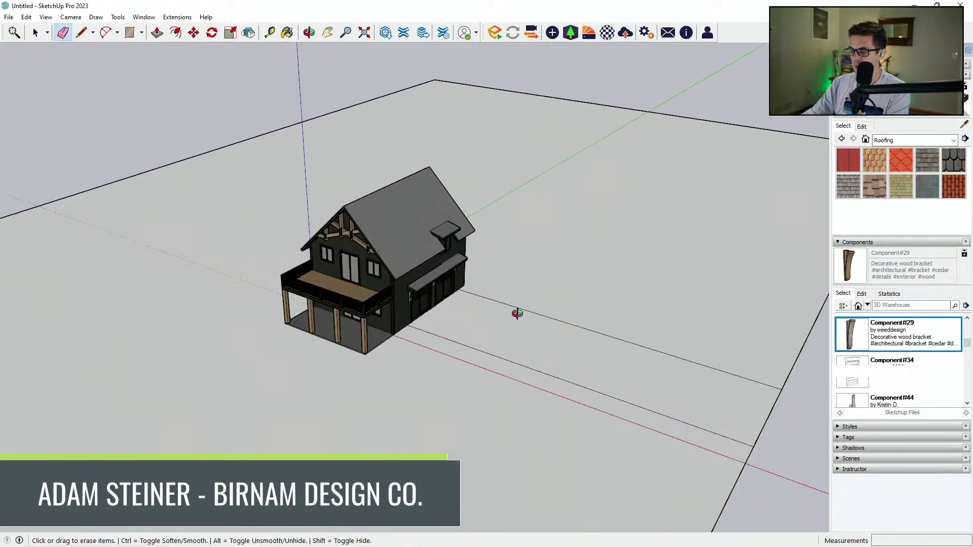
key(p)
click(481, 325)
text(4)
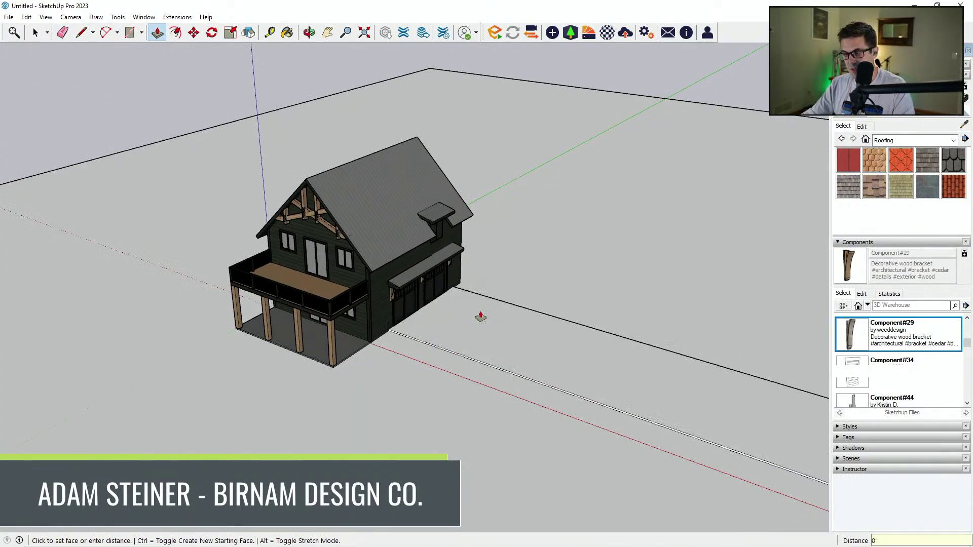
key(Return)
Sample the patio slab's dark material and paint it onto the driveway's side edge and top face.
scroll(390, 324, up, 5)
middle_drag(388, 315, 416, 304)
scroll(416, 304, down, 1)
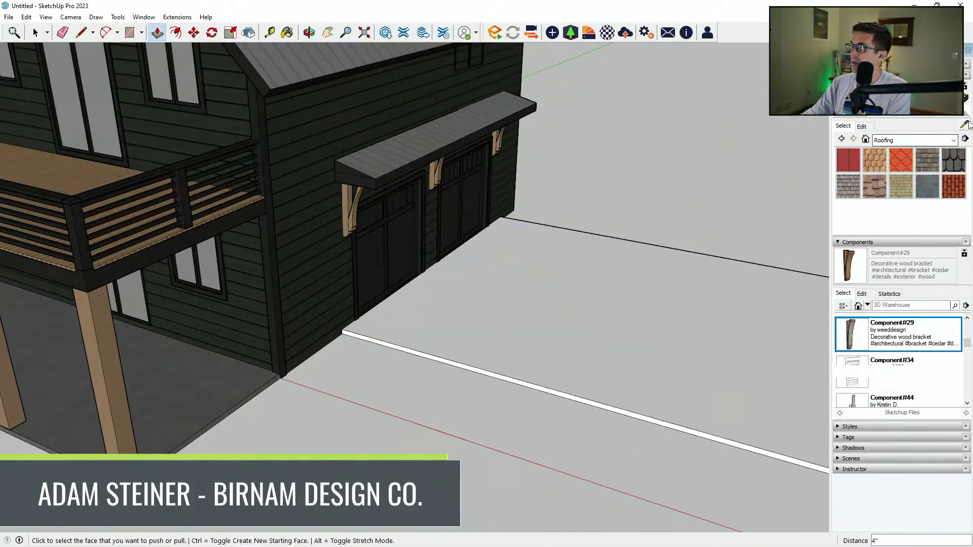
click(964, 125)
click(221, 381)
scroll(389, 349, up, 3)
click(402, 332)
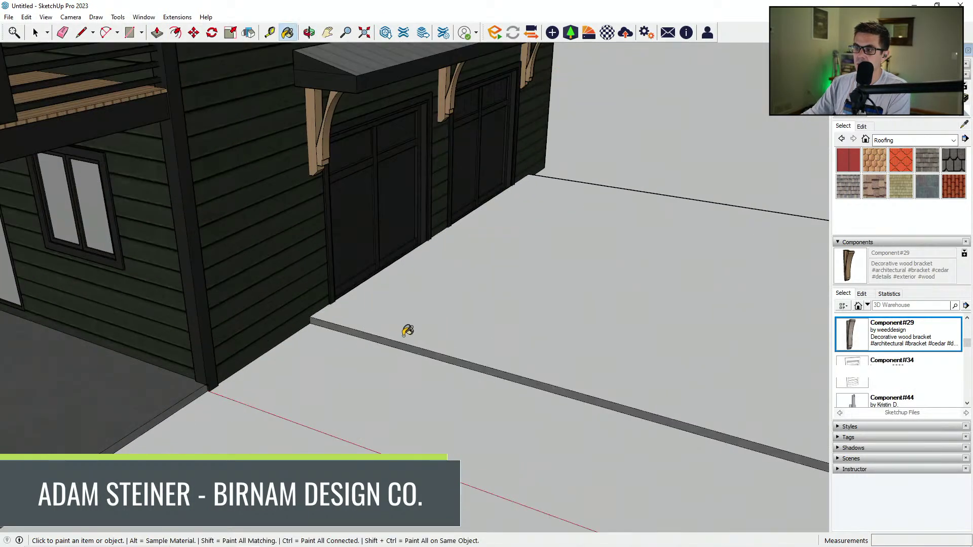
click(447, 335)
scroll(447, 334, down, 3)
mouse_move(475, 254)
middle_down()
mouse_move(469, 218)
mouse_move(373, 192)
middle_up()
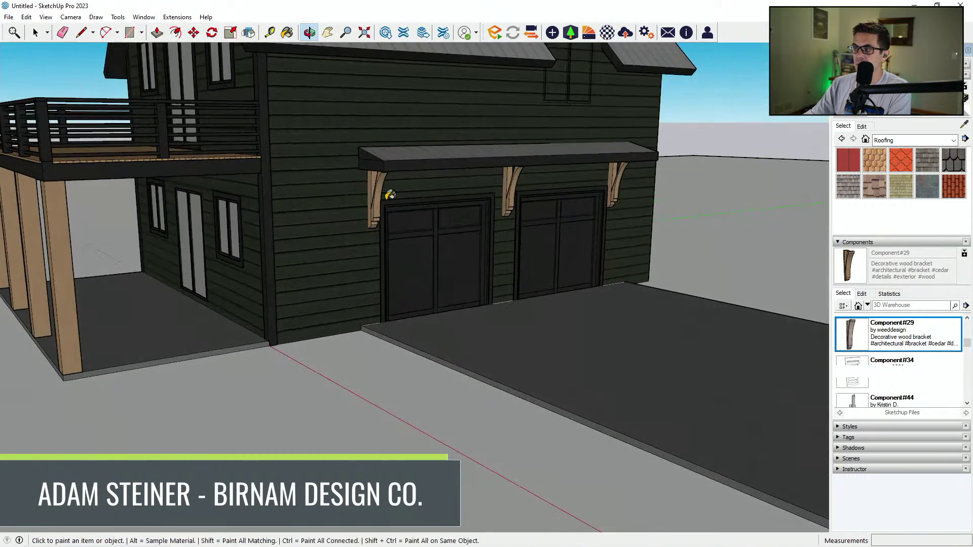
Select both garage doors and move them up to clear the raised driveway surface.
scroll(451, 194, up, 4)
key(space)
ctrl+click(454, 317)
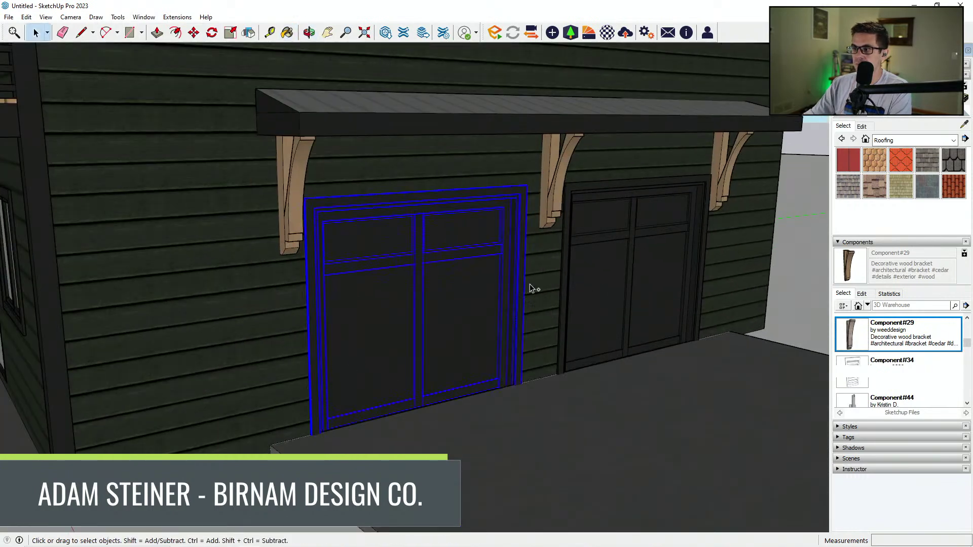
ctrl+click(569, 247)
key(m)
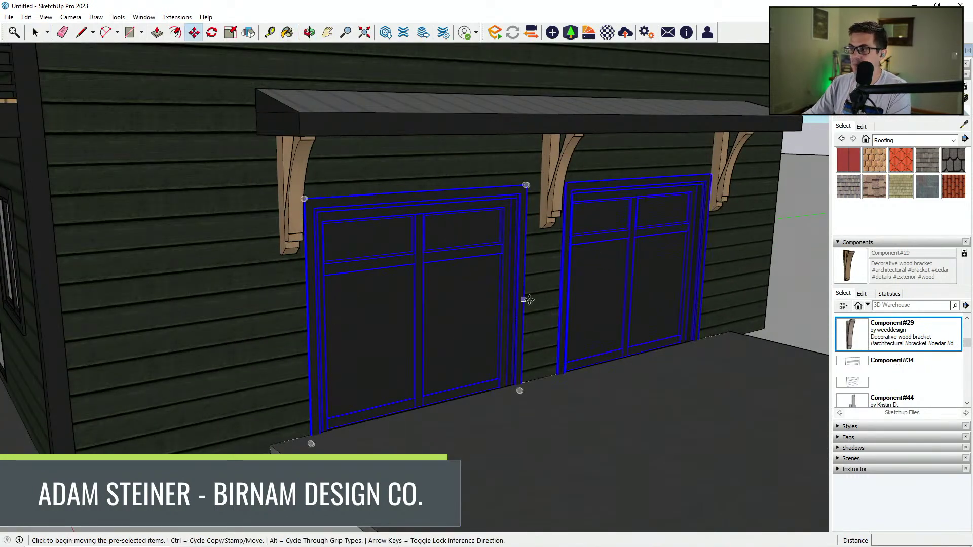
click(537, 293)
key(Return)
scroll(533, 280, up, 2)
middle_drag(536, 385, 546, 346)
scroll(509, 443, up, 3)
middle_drag(490, 439, 511, 456)
scroll(512, 435, up, 1)
scroll(481, 437, up, 2)
key(p)
click(479, 431)
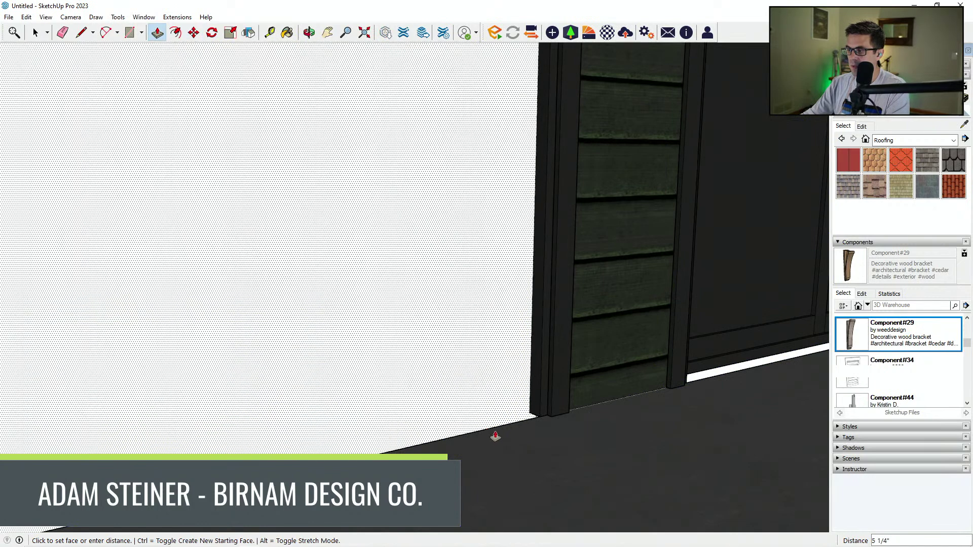
key(Escape)
Push/pull the exposed strip beneath the first garage door to close the gap at the driveway.
middle_drag(537, 420, 586, 420)
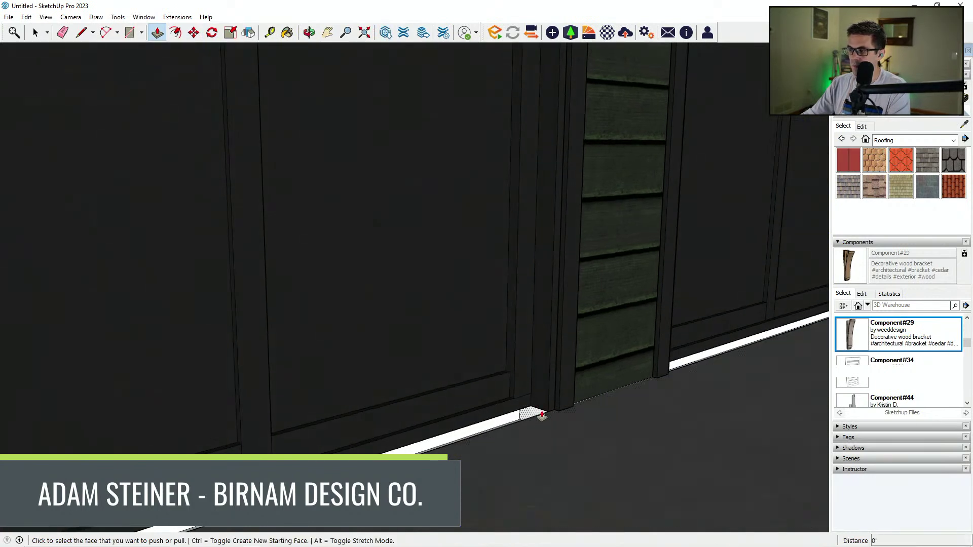
scroll(510, 434, down, 7)
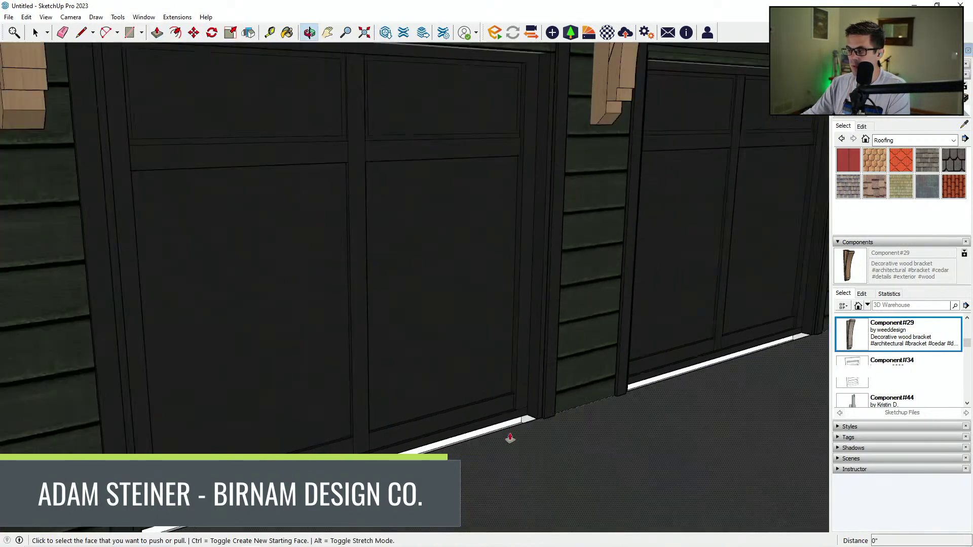
middle_drag(569, 446, 576, 393)
scroll(548, 412, up, 3)
scroll(526, 426, up, 8)
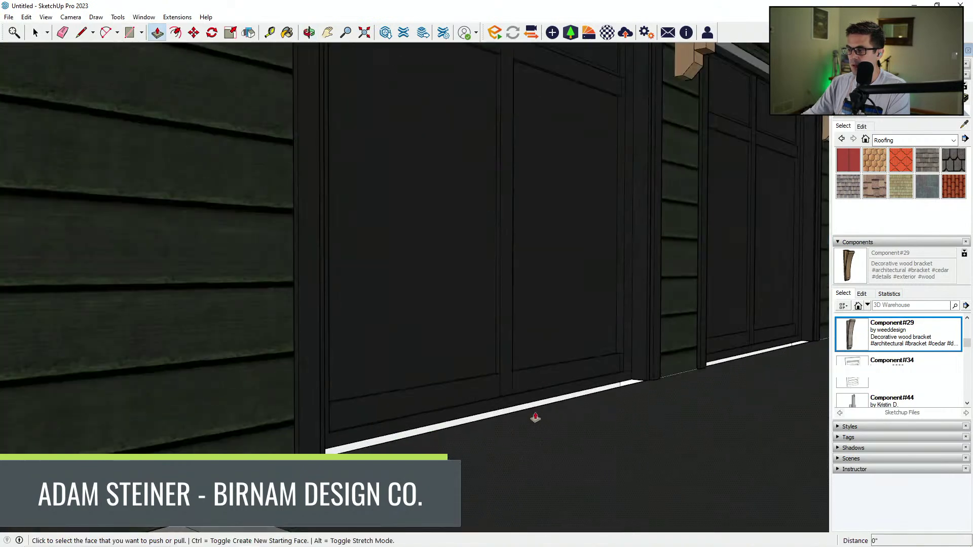
middle_drag(537, 403, 757, 403)
click(741, 409)
click(590, 428)
middle_drag(582, 429, 516, 474)
scroll(334, 444, down, 10)
scroll(516, 474, up, 6)
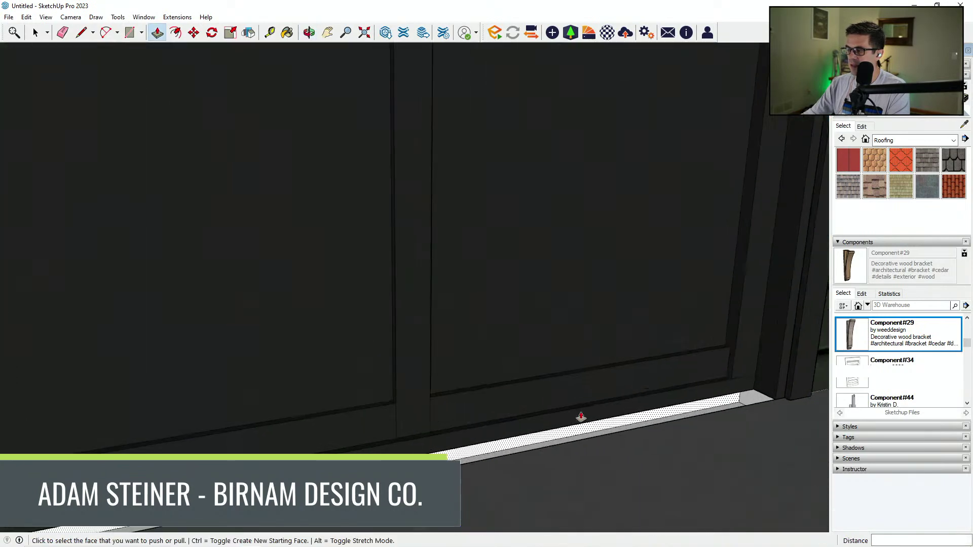
Push/pull the remaining exposed faces under the garage doors by 8 inches to finish filling the gaps at the driveway.
middle_drag(579, 417, 703, 428)
middle_drag(603, 395, 441, 330)
double_click(697, 367)
middle_drag(697, 367, 311, 371)
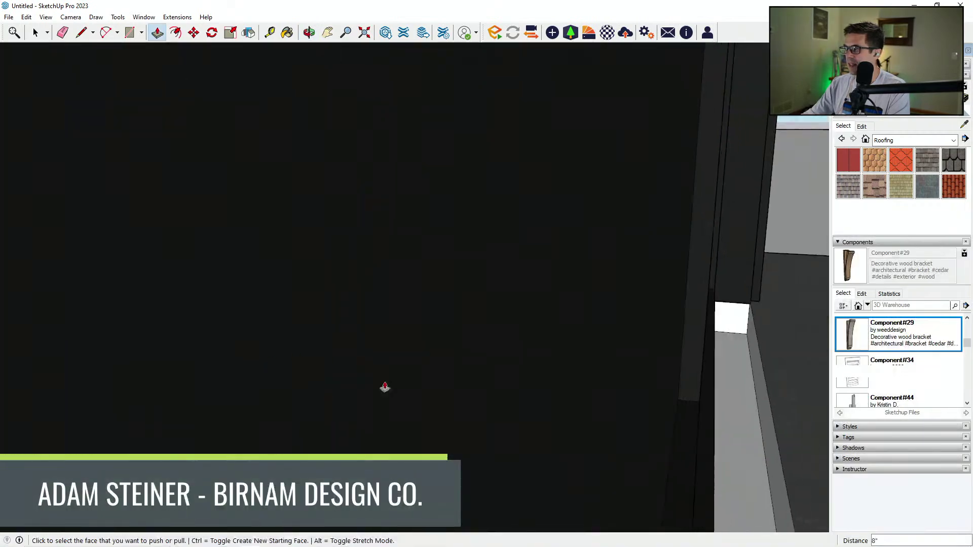
click(760, 374)
click(417, 385)
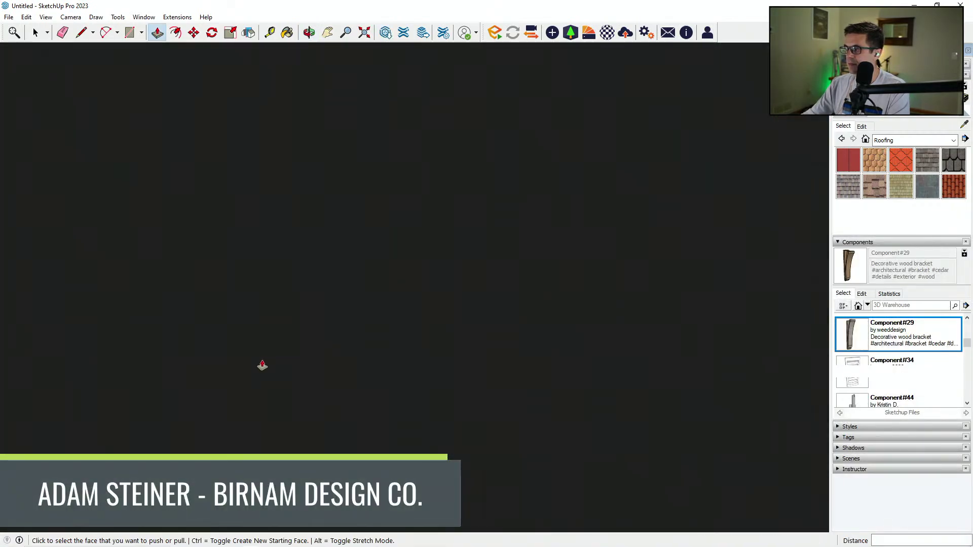
scroll(274, 365, down, 10)
scroll(213, 351, up, 12)
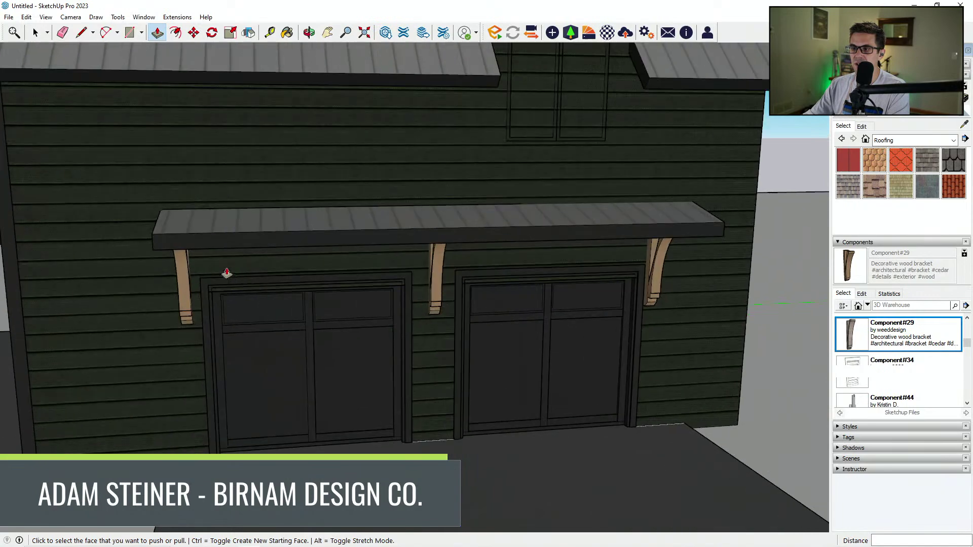
Push/pull the head of the first garage door's wall opening up 4 inches to fit the raised door.
scroll(315, 432, down, 5)
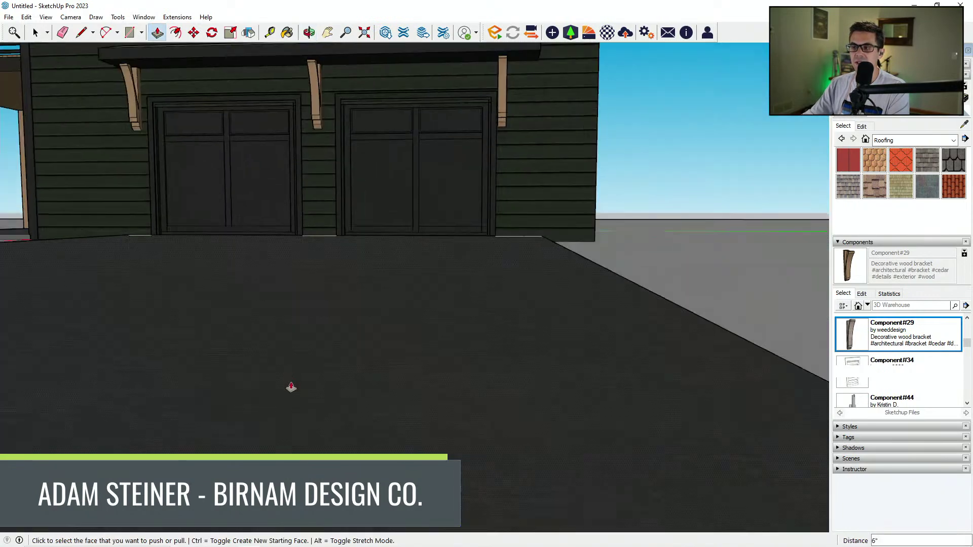
scroll(263, 129, up, 6)
middle_drag(313, 170, 256, 103)
scroll(301, 242, up, 3)
click(308, 188)
key(Return)
scroll(303, 171, down, 4)
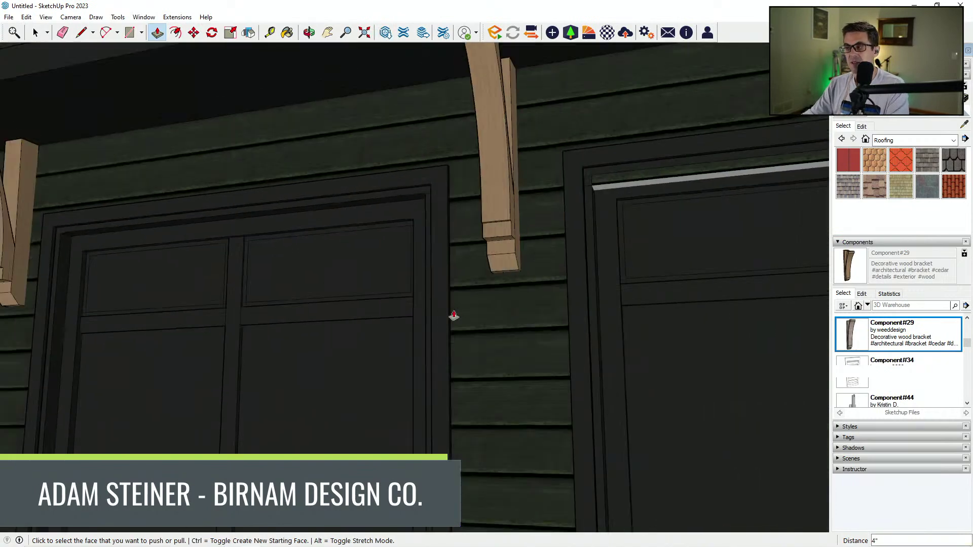
Push/pull the head of the second garage door's wall opening up 4 inches.
middle_drag(456, 315, 473, 252)
click(533, 176)
text(4)
key(Return)
scroll(326, 243, down, 6)
middle_drag(329, 246, 667, 339)
scroll(584, 357, down, 1)
scroll(583, 356, down, 3)
middle_drag(555, 354, 631, 344)
Paint the ground lot with the light green grass material from the Landscaping, Fencing and Vegetation collection.
click(895, 143)
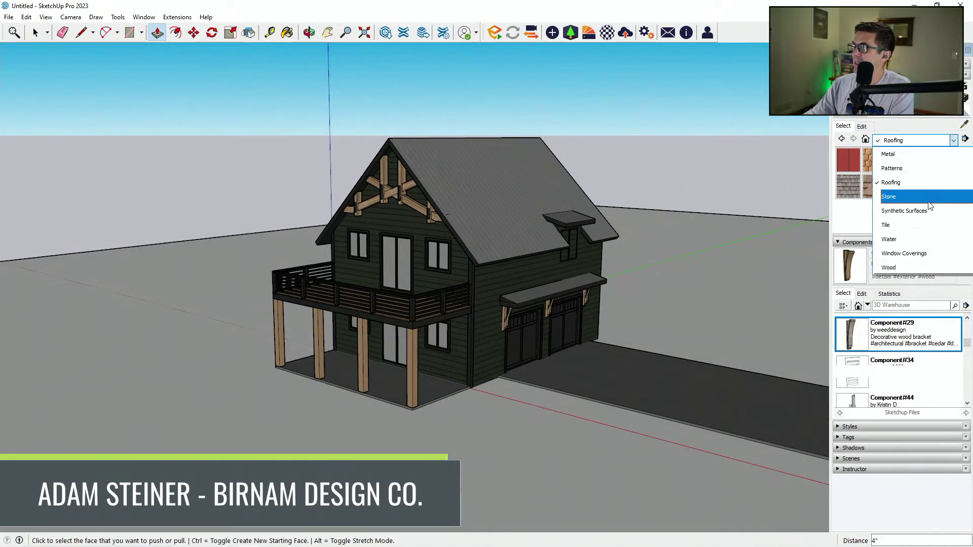
scroll(928, 192, up, 3)
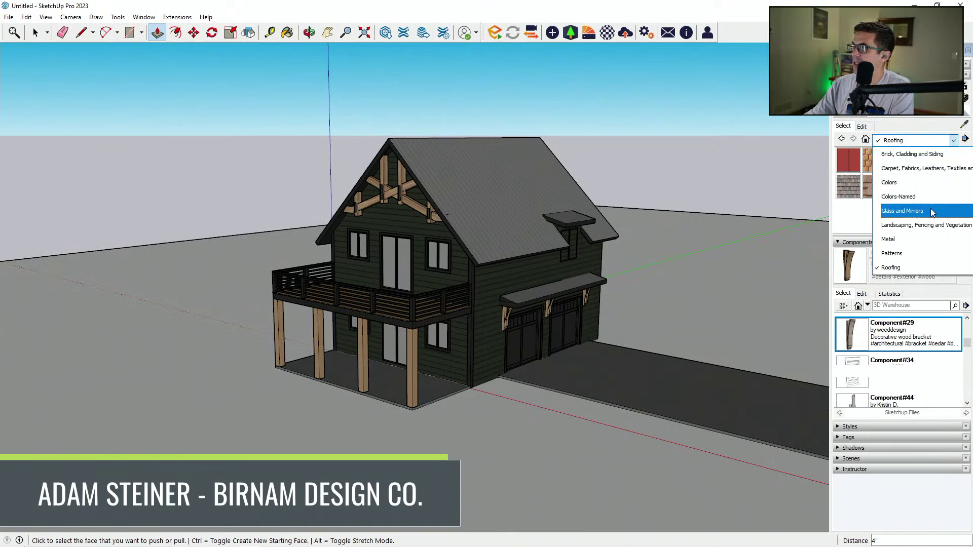
click(933, 224)
click(928, 213)
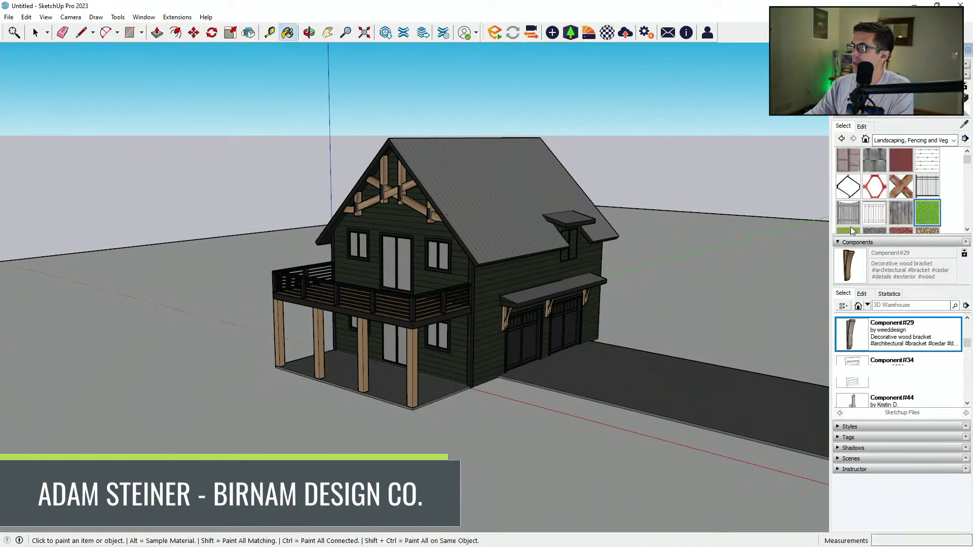
click(846, 234)
click(654, 300)
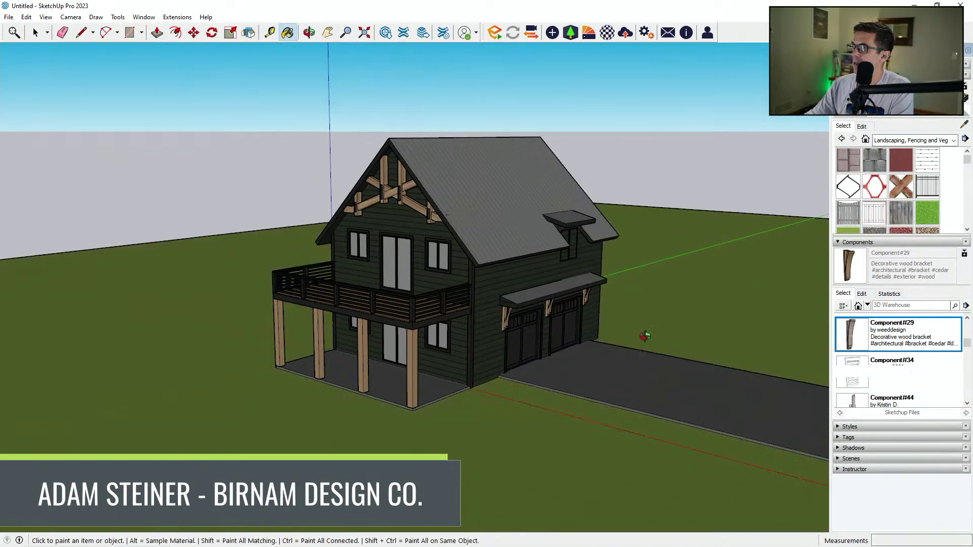
Darken the ground's grass material to hue 73, saturation 13 and lightness 23 in the HLS color picker.
scroll(652, 300, down, 5)
middle_drag(608, 223, 602, 251)
click(861, 126)
drag(862, 177, 865, 196)
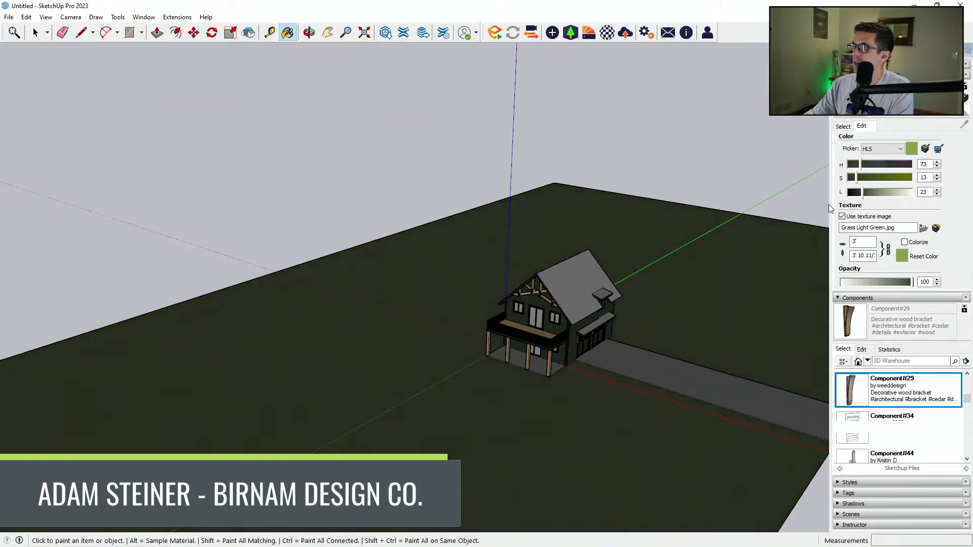
Pick Bush 018: Feather Reed Grass from the Vegetation category of the Enscape Asset Library for placement near the house.
scroll(670, 341, up, 3)
click(178, 18)
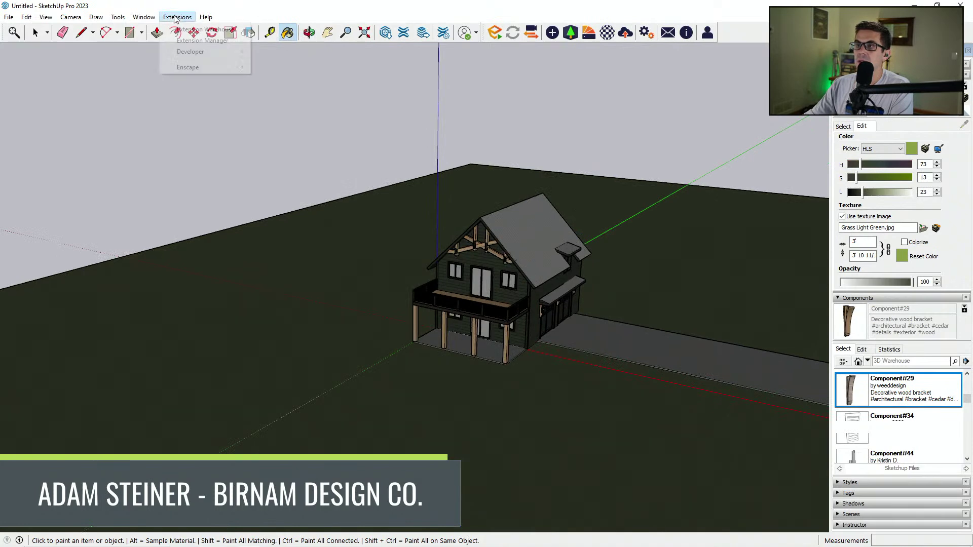
click(554, 4)
click(566, 31)
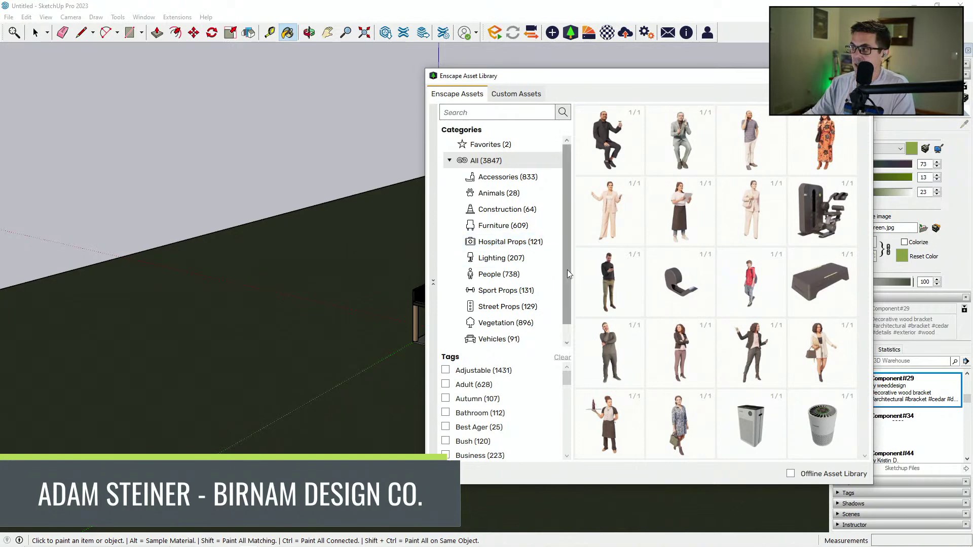
click(509, 320)
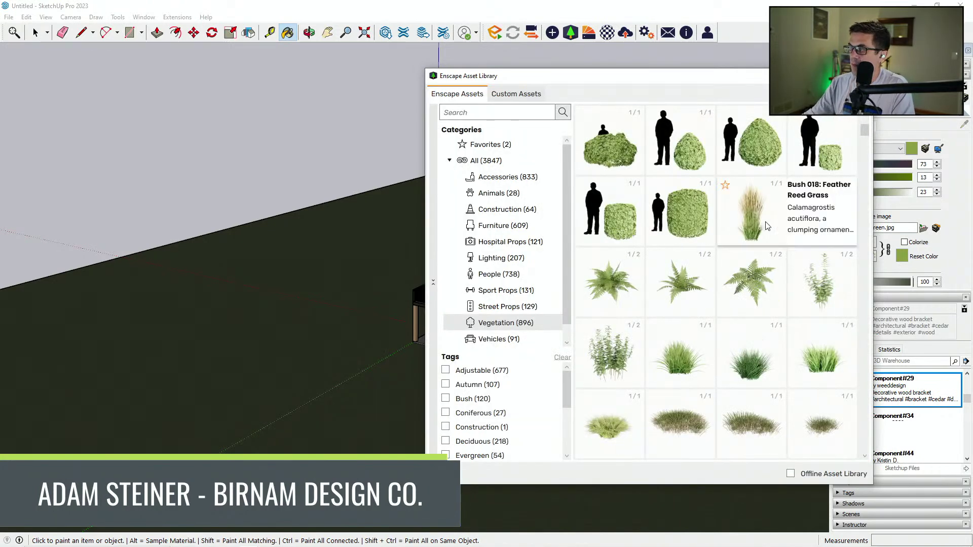
click(733, 237)
scroll(521, 363, up, 3)
scroll(510, 396, up, 3)
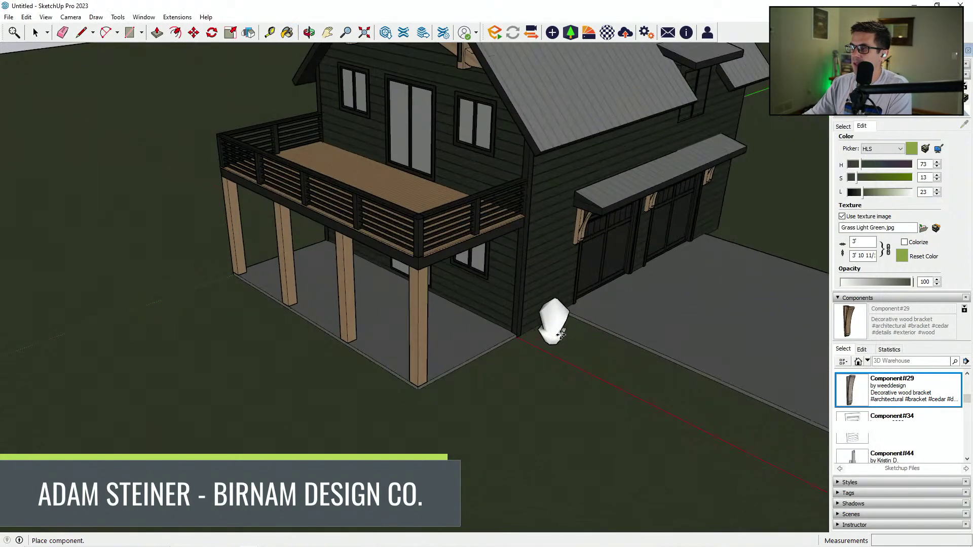
Place clusters of feather reed grass at the house corner beside the driveway and at both outer patio corners.
click(549, 348)
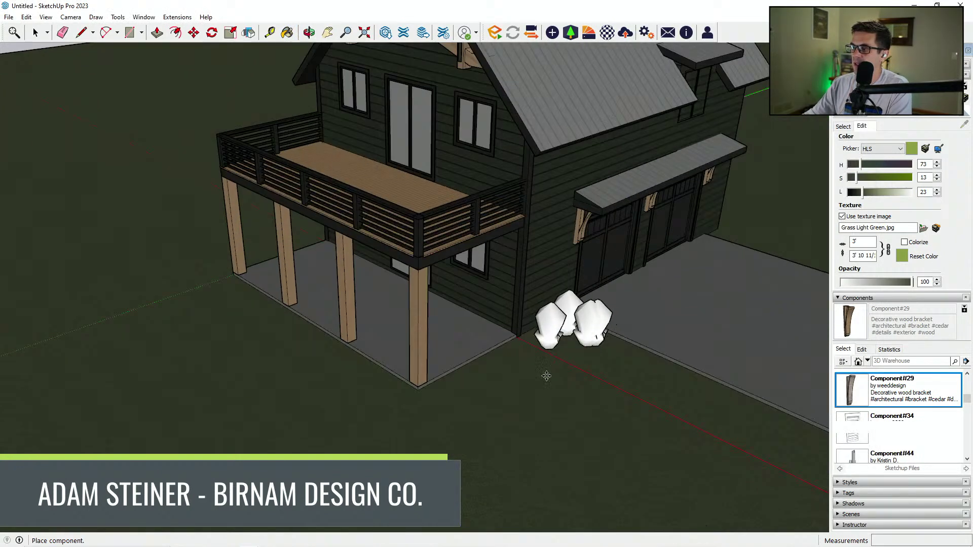
click(454, 391)
click(386, 389)
middle_drag(389, 430, 506, 386)
scroll(393, 429, up, 1)
click(340, 420)
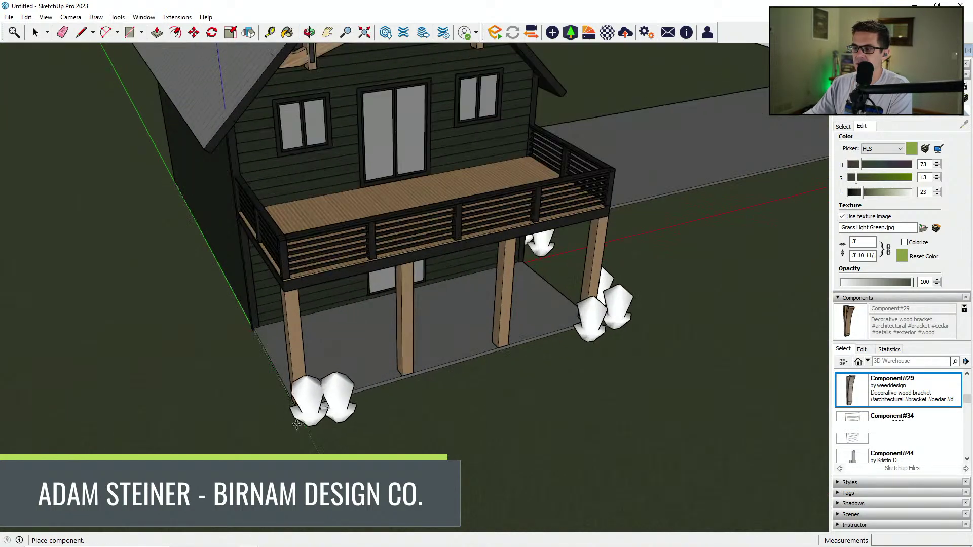
Place more feather reed grass against the house wall just past the far garage door.
middle_drag(278, 420, 207, 408)
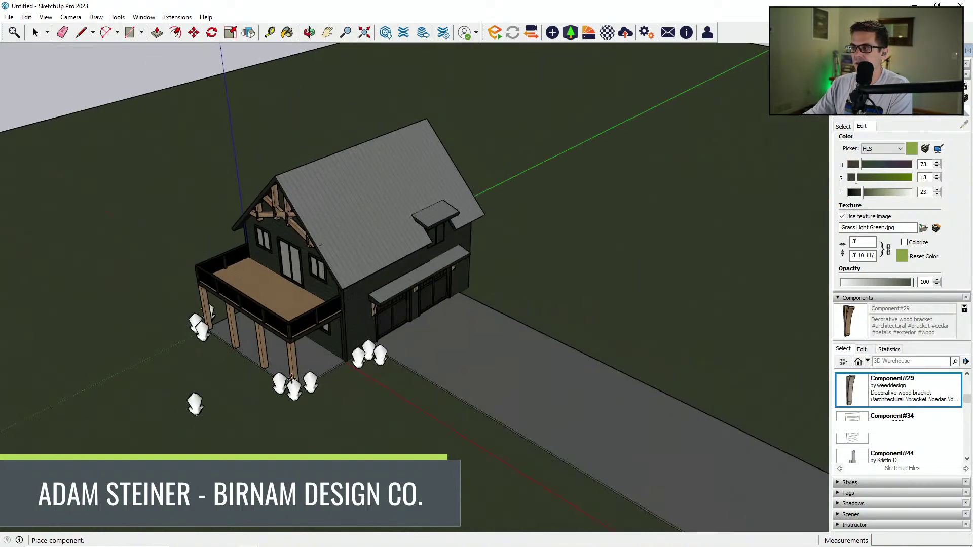
scroll(461, 292, up, 6)
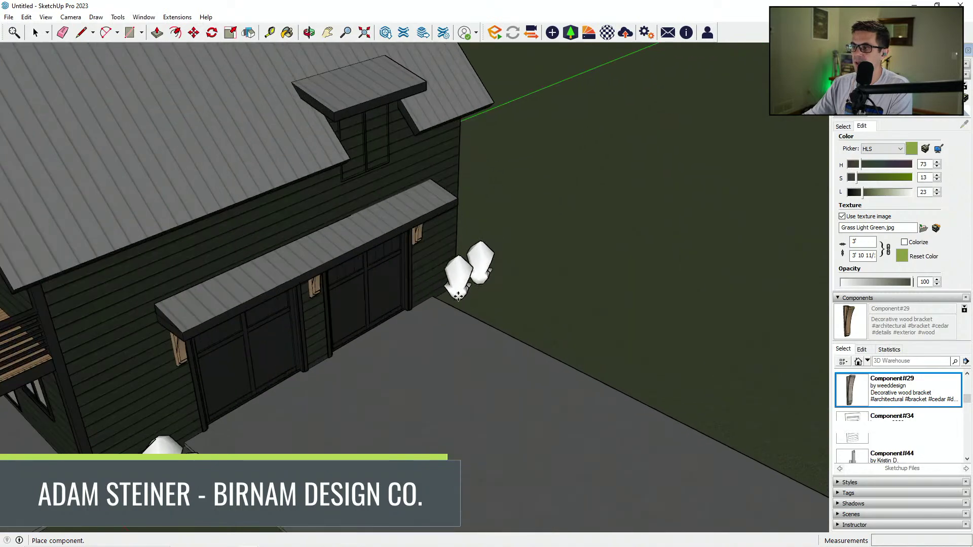
scroll(538, 296, down, 8)
middle_drag(514, 348, 495, 418)
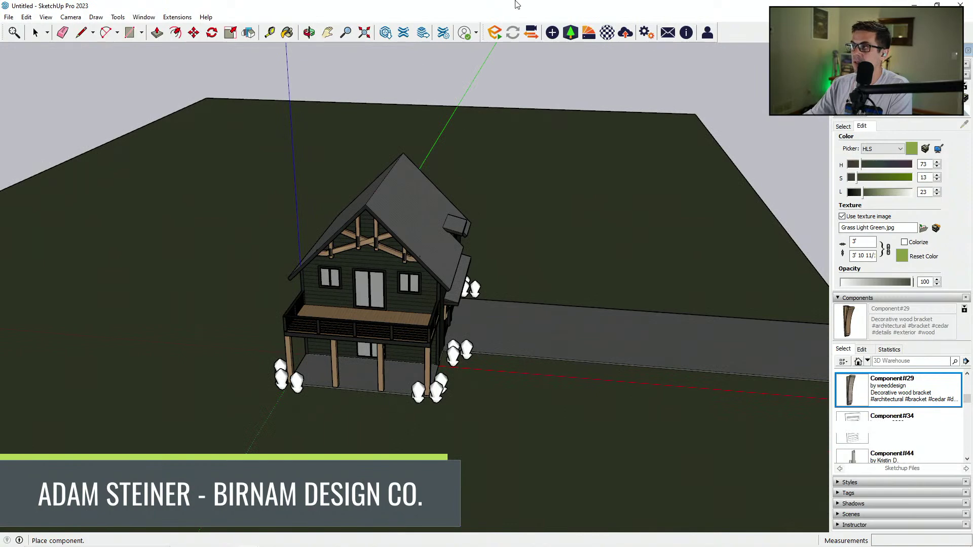
Pick a tall tree from the Vegetation category of the Enscape Asset Library.
click(571, 32)
scroll(649, 337, down, 15)
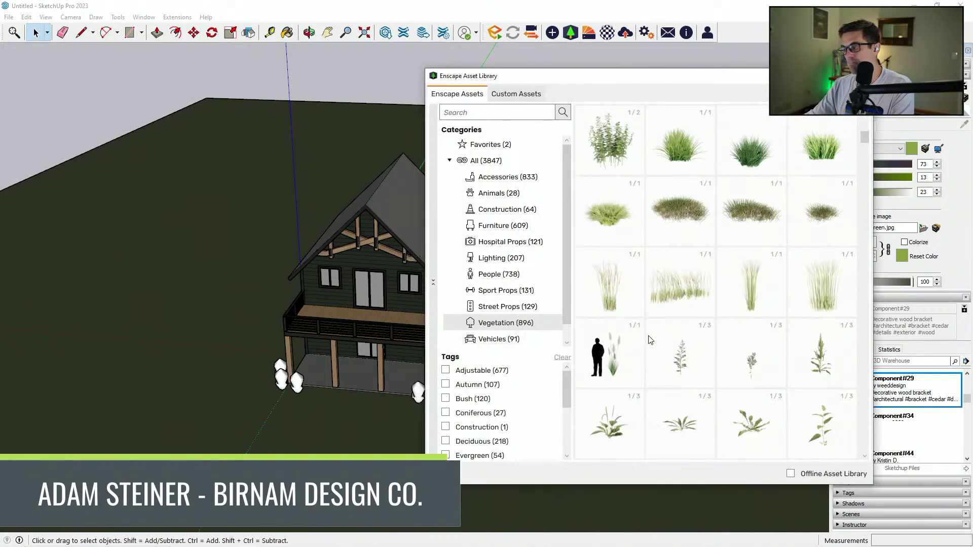
scroll(666, 330, down, 5)
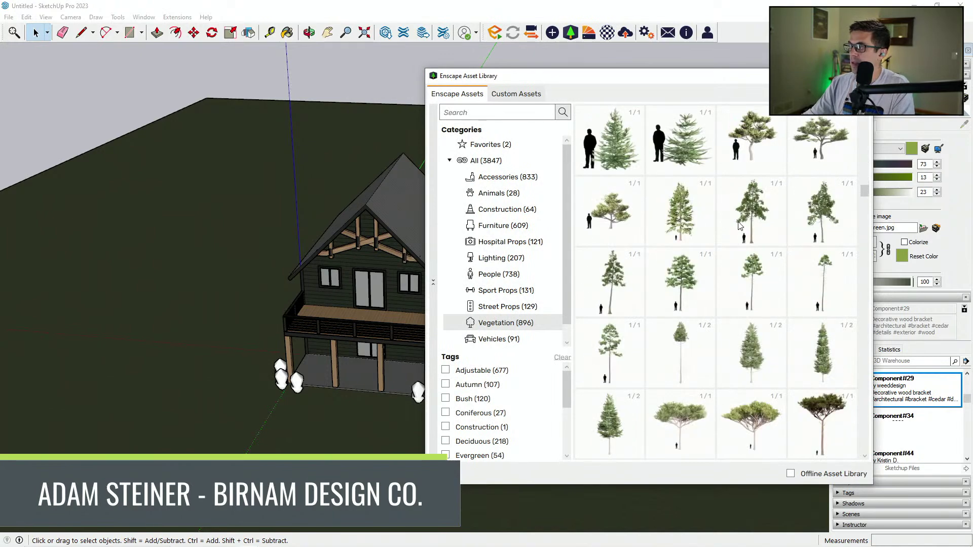
click(747, 225)
Place copies of the tree around the rear of the lot behind the house.
click(184, 206)
middle_drag(185, 205, 208, 254)
click(347, 114)
click(531, 57)
click(595, 114)
click(603, 132)
click(419, 51)
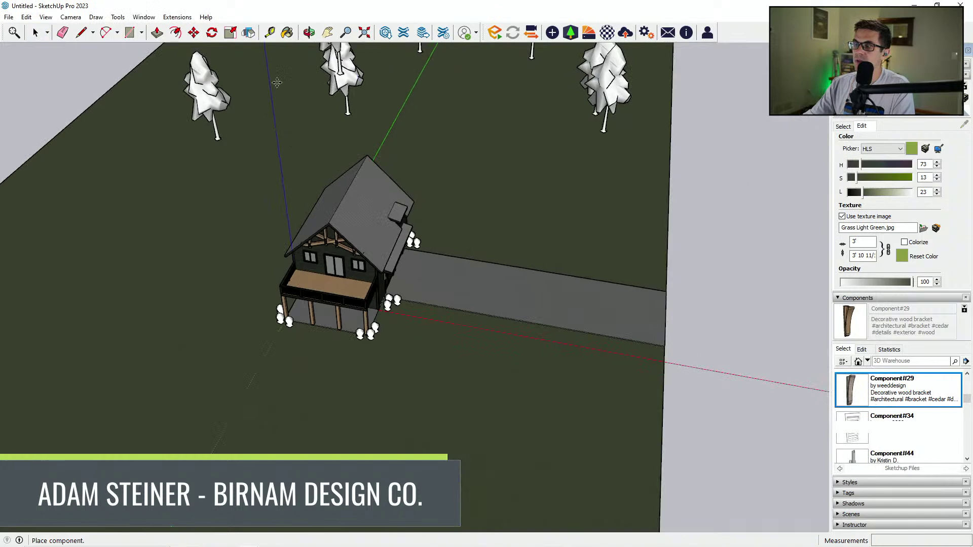
Continue planting trees along the side of the lot opposite the driveway.
click(248, 83)
click(165, 140)
click(79, 221)
scroll(203, 189, down, 3)
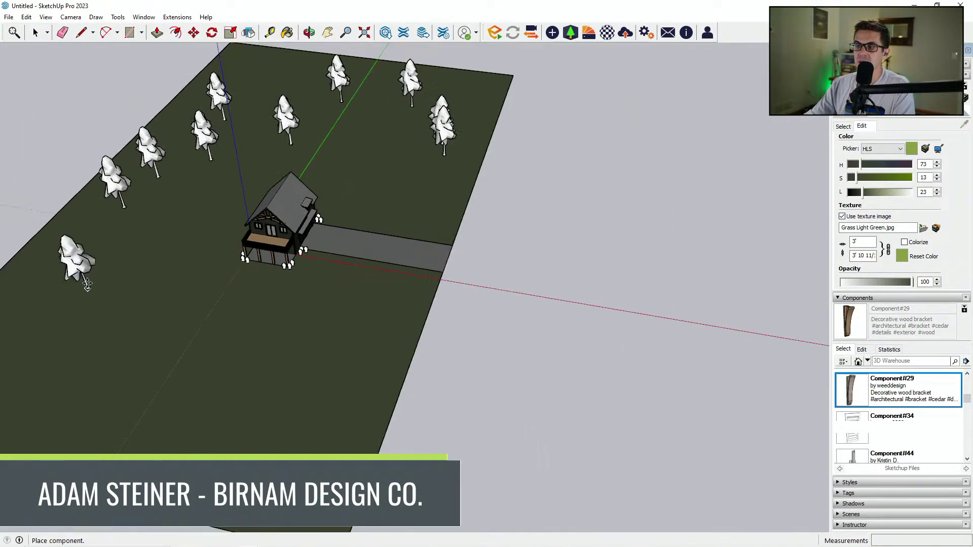
click(54, 305)
Place trees across the lot on the balcony side of the house and along both sides of the driveway.
click(143, 407)
click(207, 400)
click(281, 352)
click(355, 326)
click(386, 298)
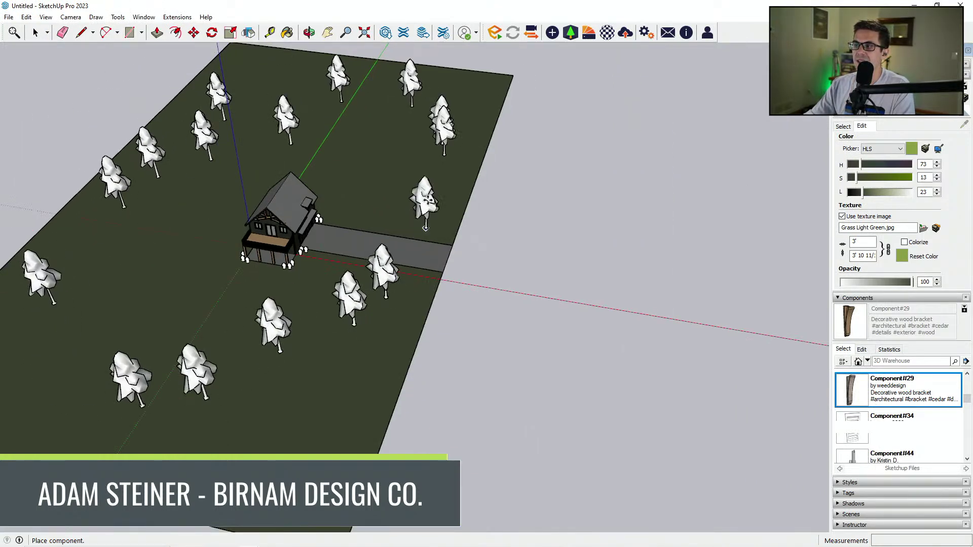
click(430, 167)
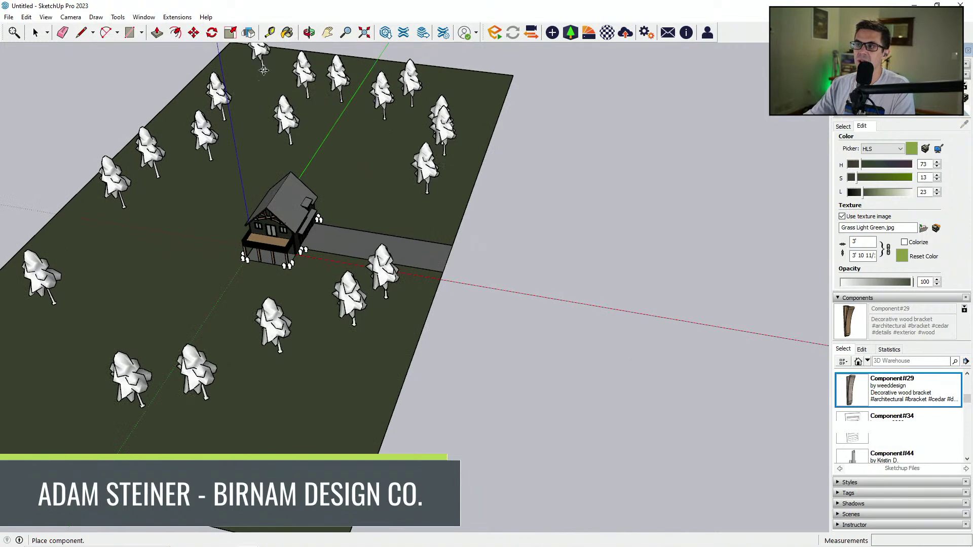
Place more copies of the tree along the lot's side edge opposite the driveway and at the balcony-side corners.
click(159, 205)
click(87, 247)
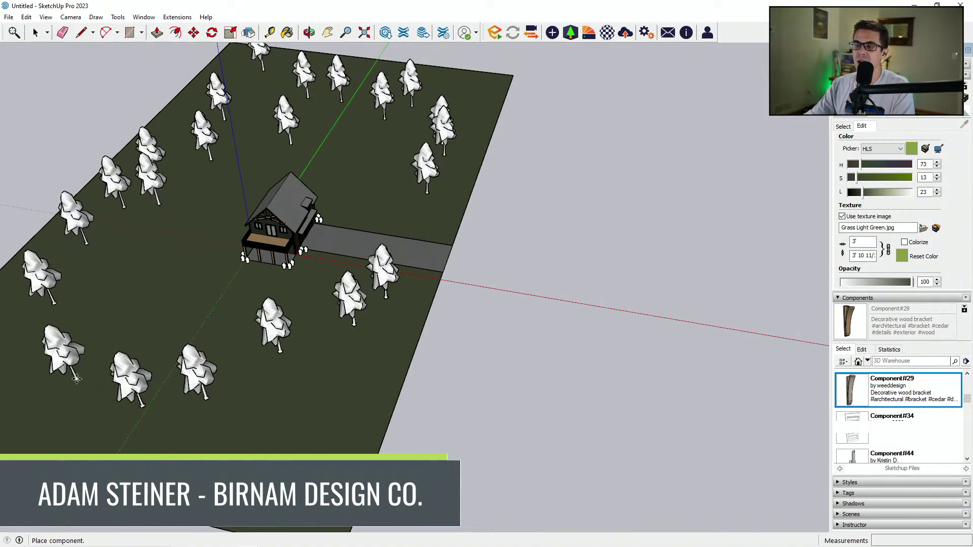
click(77, 378)
click(277, 451)
key(space)
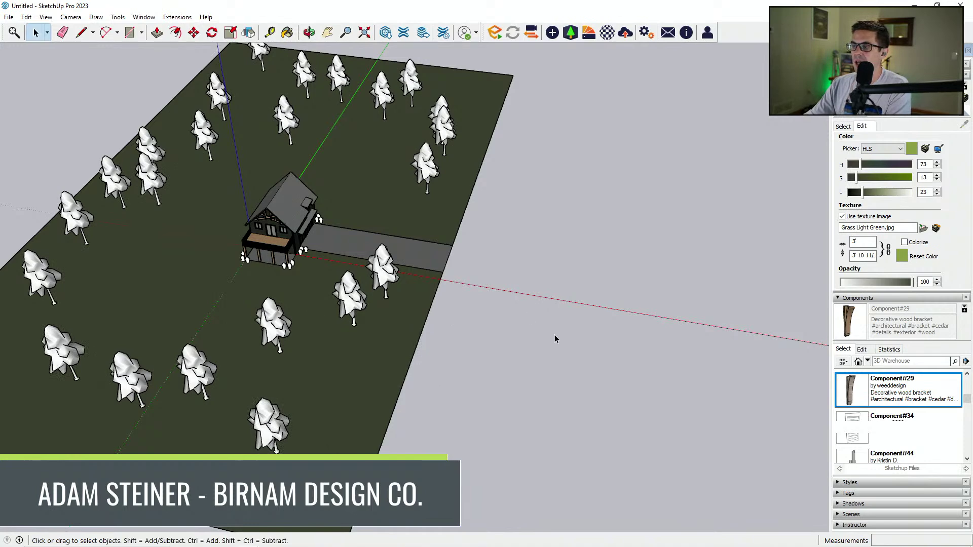
Pick a second tree from the Vegetation category and plant copies among the existing trees at the rear and side of the lot.
click(570, 32)
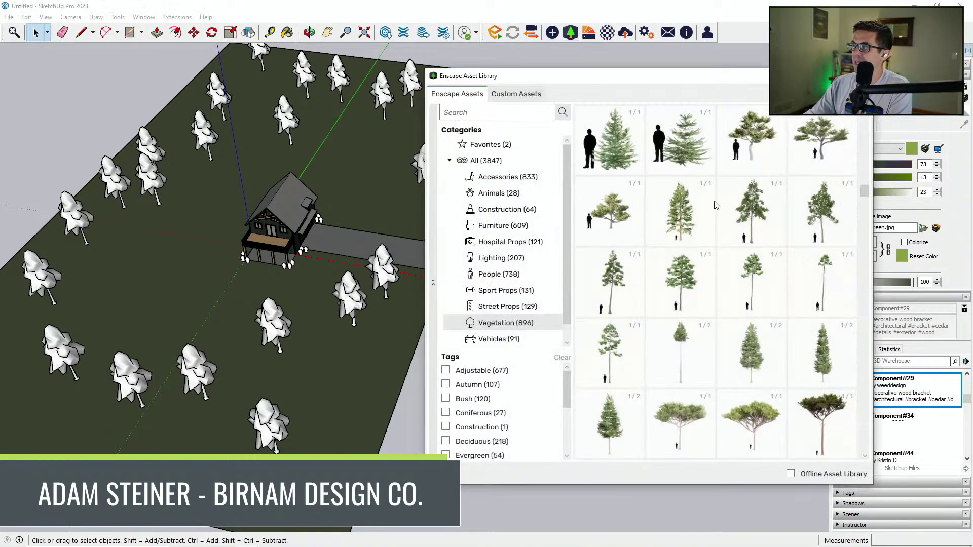
click(814, 193)
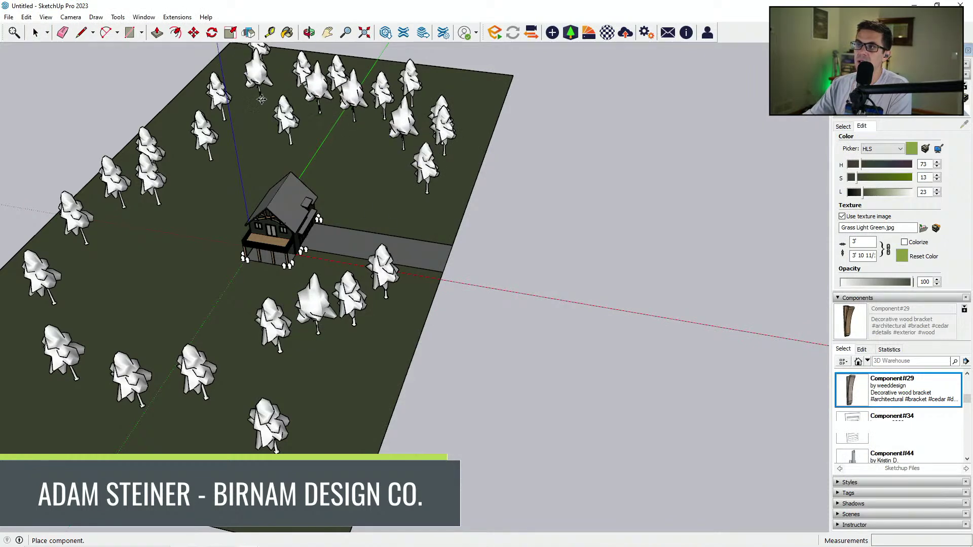
click(240, 130)
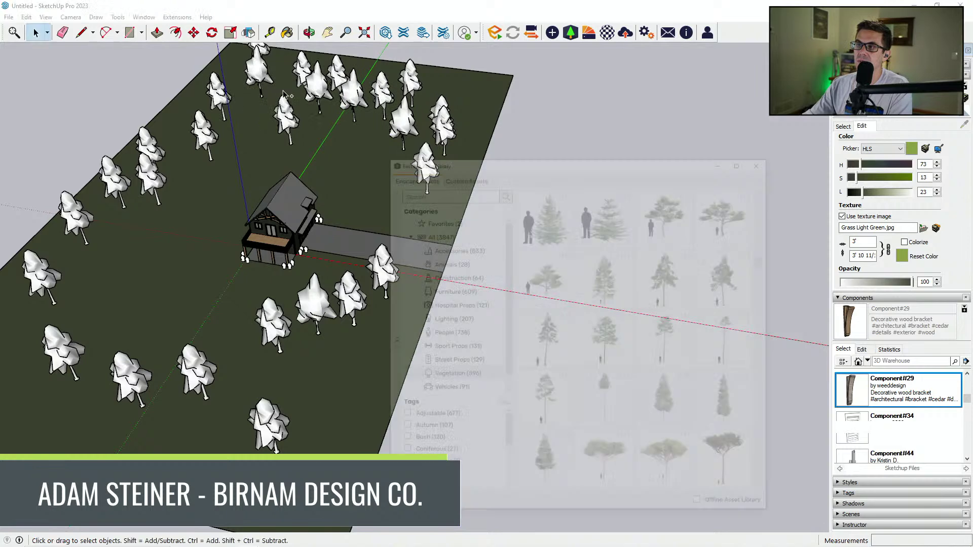
click(794, 186)
scroll(304, 152, down, 3)
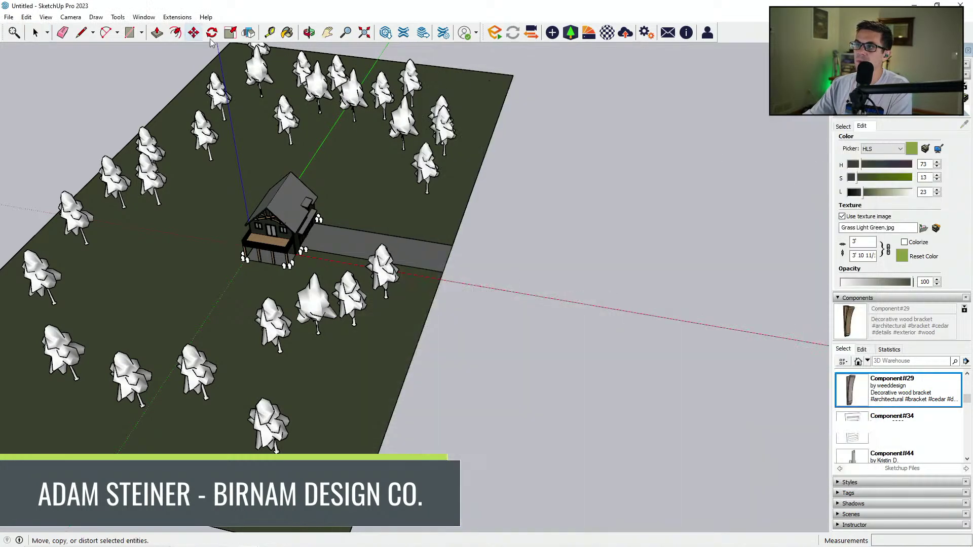
scroll(304, 91, up, 4)
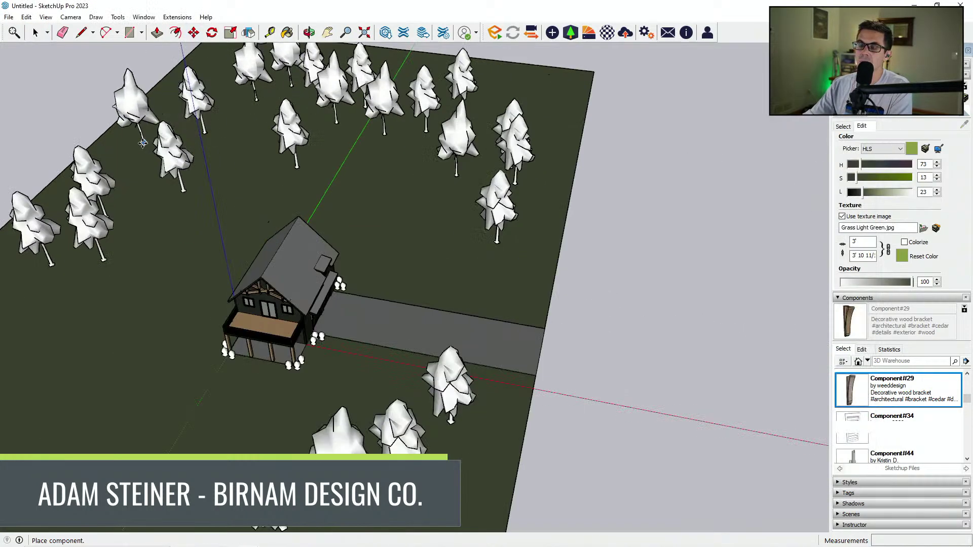
scroll(21, 302, down, 3)
scroll(76, 284, down, 3)
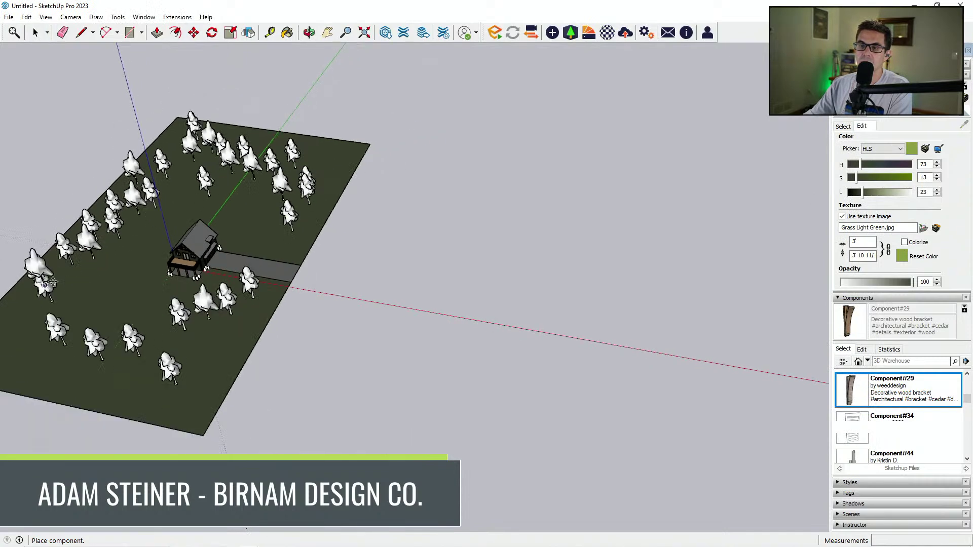
Place more copies of the second tree on the balcony side of the lot and close to the house.
mouse_move(106, 165)
middle_down()
mouse_move(243, 165)
mouse_move(314, 127)
middle_up()
scroll(258, 436, up, 1)
click(267, 396)
click(416, 439)
middle_drag(416, 439, 150, 398)
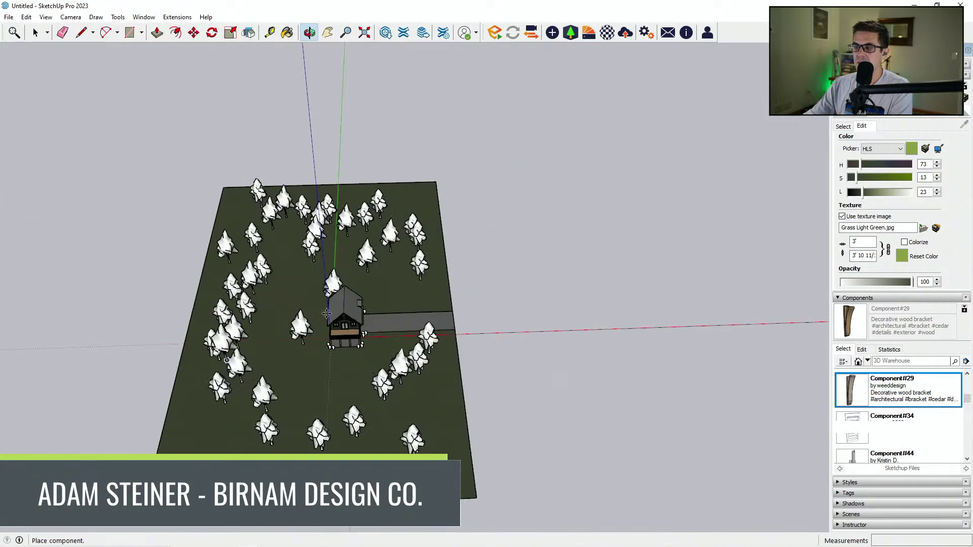
scroll(406, 307, up, 3)
click(367, 313)
middle_drag(367, 313, 291, 259)
key(space)
Pick a broad-crowned deciduous tree from the Vegetation assets and place copies spaced along the lot's rear edge.
click(571, 32)
scroll(750, 257, down, 10)
scroll(749, 257, up, 1)
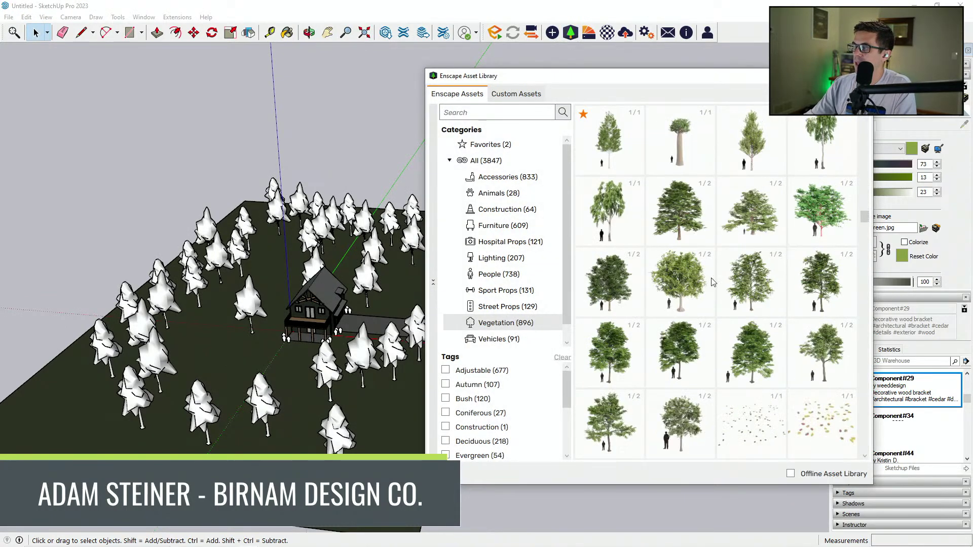
click(667, 209)
scroll(204, 161, up, 3)
click(193, 147)
click(313, 115)
click(414, 123)
click(541, 132)
Place copies of the broad tree down the side edge opposite the driveway, behind the house and across the balcony side.
click(190, 188)
scroll(152, 238, down, 1)
click(136, 262)
click(109, 312)
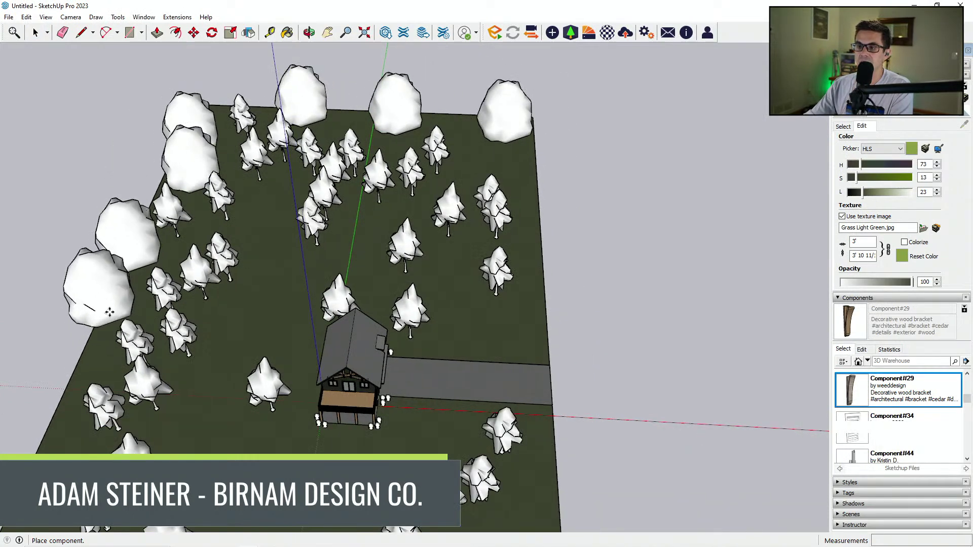
click(59, 398)
click(262, 232)
scroll(479, 145, down, 3)
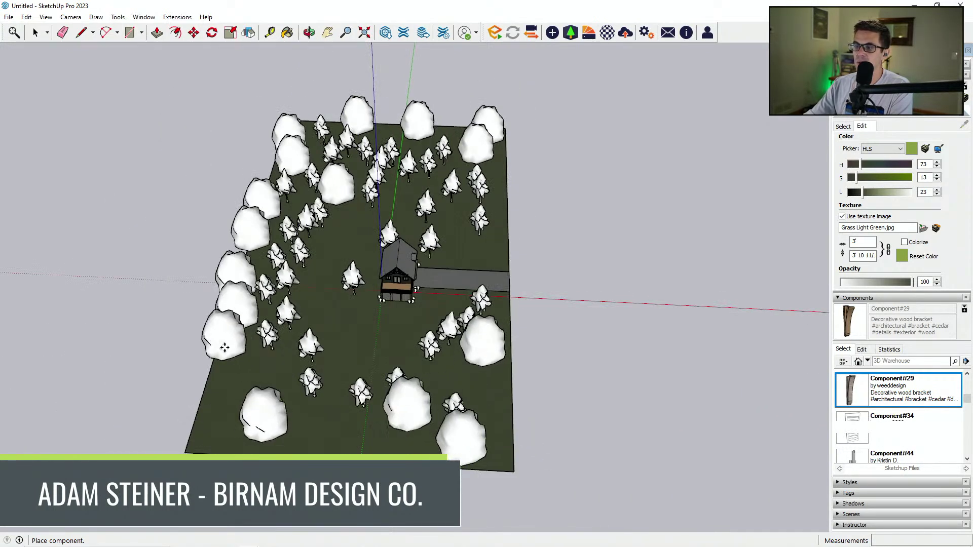
Fill the gaps along the rear edge of the lot with additional broad trees and finish placing.
scroll(433, 118, up, 2)
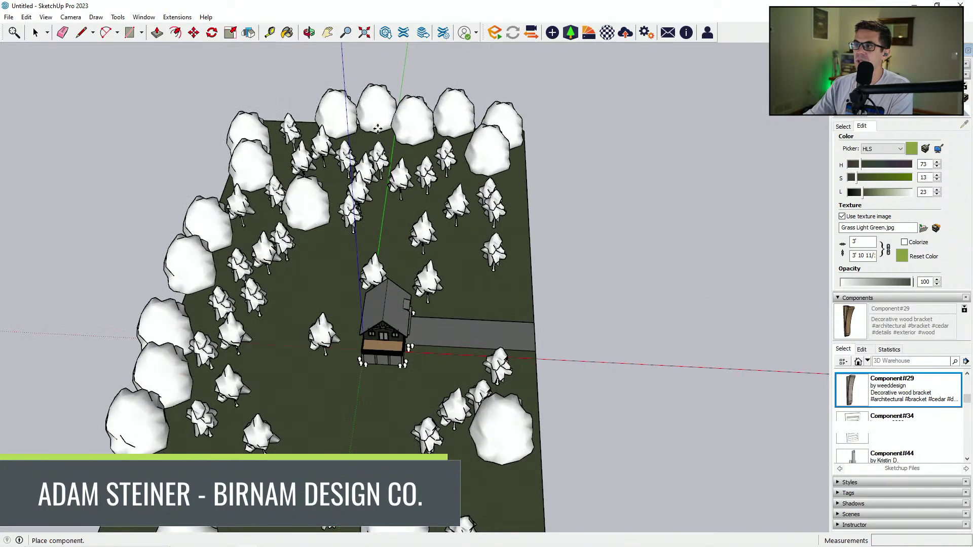
scroll(276, 123, up, 2)
click(274, 124)
scroll(284, 218, down, 3)
middle_drag(582, 399, 494, 365)
key(space)
Switch to the Enscape render, bring the view down to the balcony corner at ground level and set the time of day to 09:32.
scroll(441, 390, up, 5)
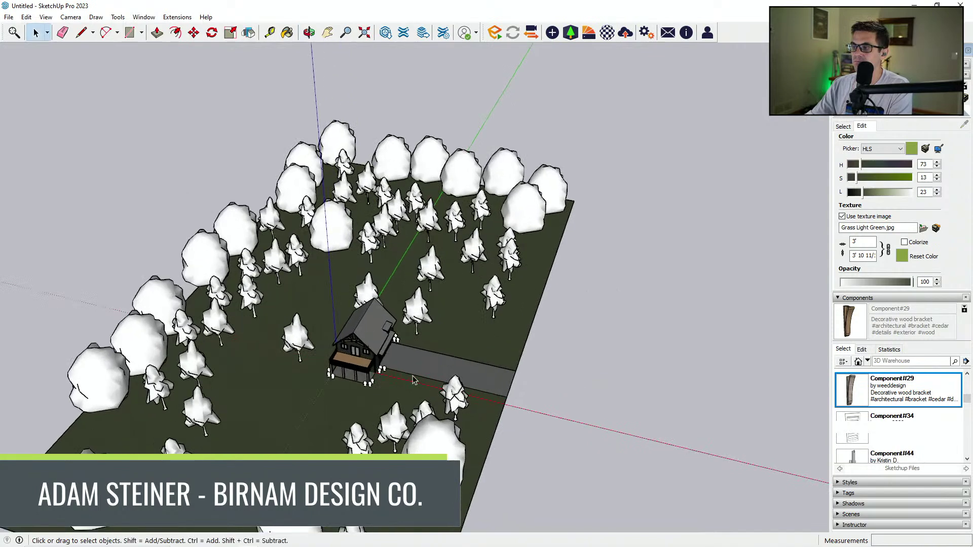
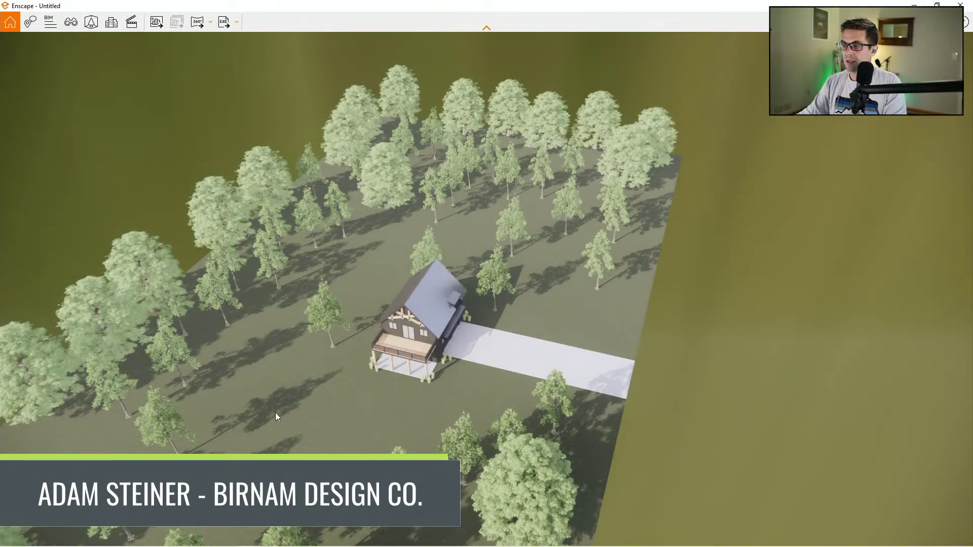
right_click(457, 398)
right_click(457, 399)
drag(421, 393, 421, 238)
key(s)
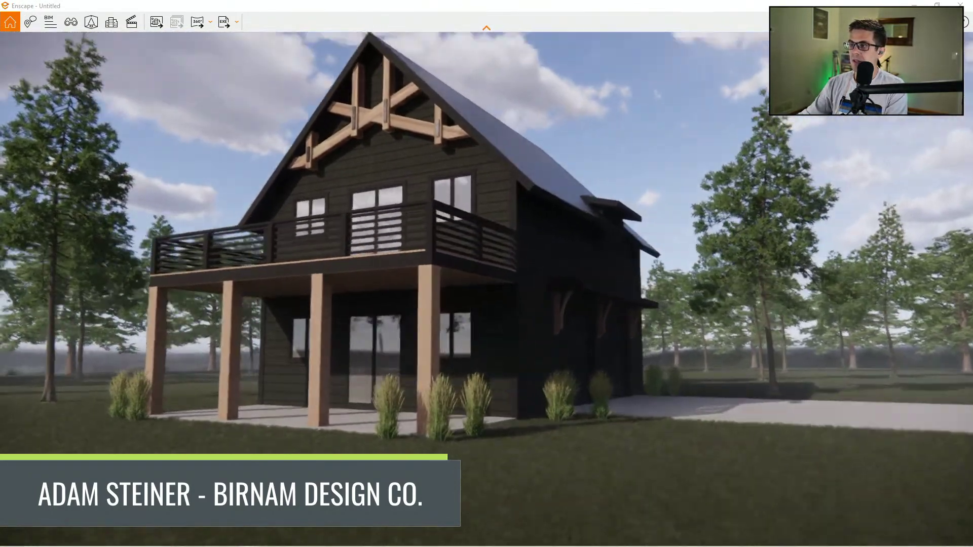
drag(535, 362, 555, 431)
shift+right_drag(555, 430, 507, 430)
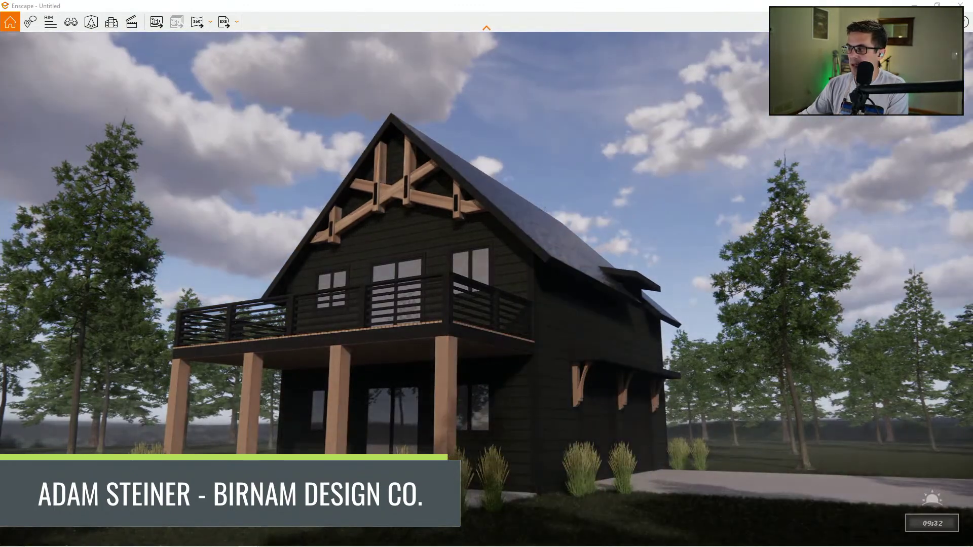
Set the time of day to 09:35 and move the Enscape camera back to frame the whole house with its surrounding trees.
right_drag(567, 442, 558, 437)
key(d)
key(i)
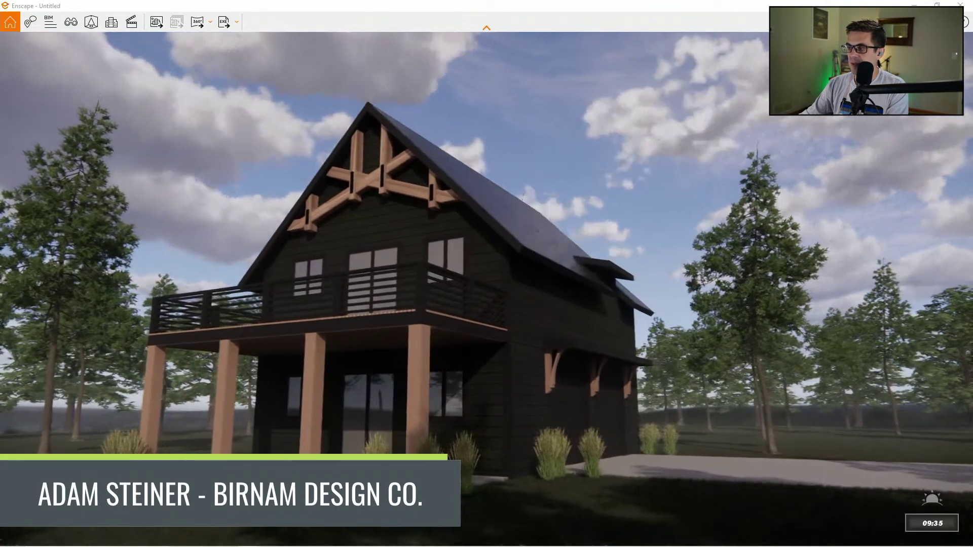
key(s)
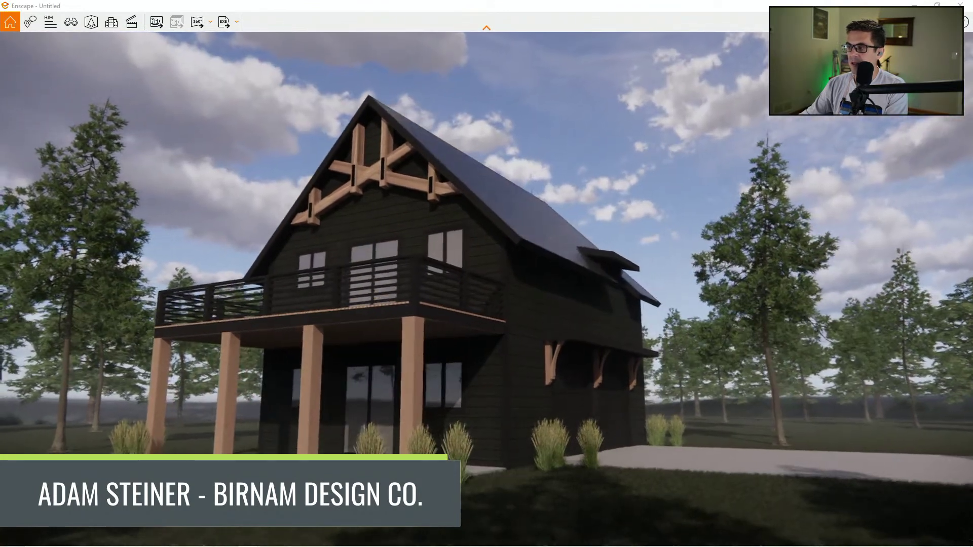
key(e)
key(s)
key(q)
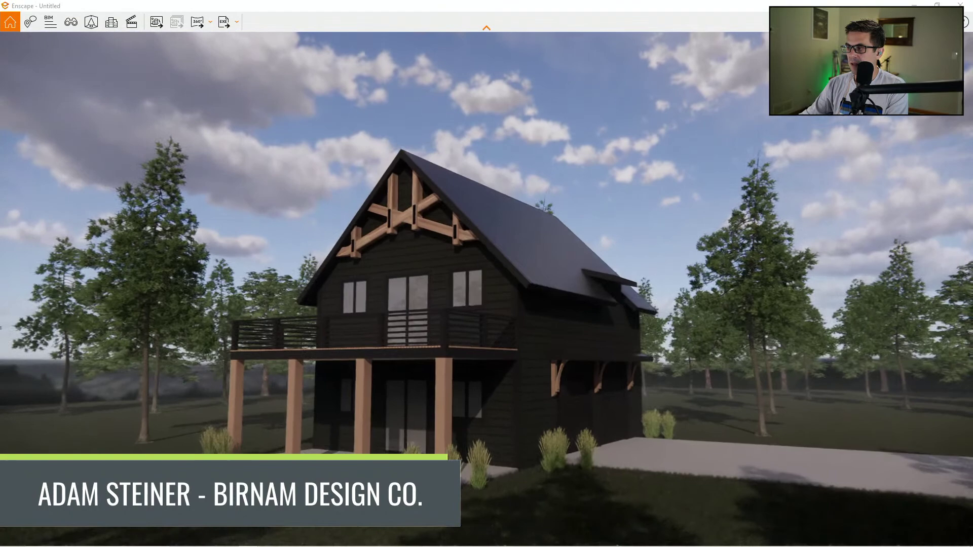
key(a)
key(w)
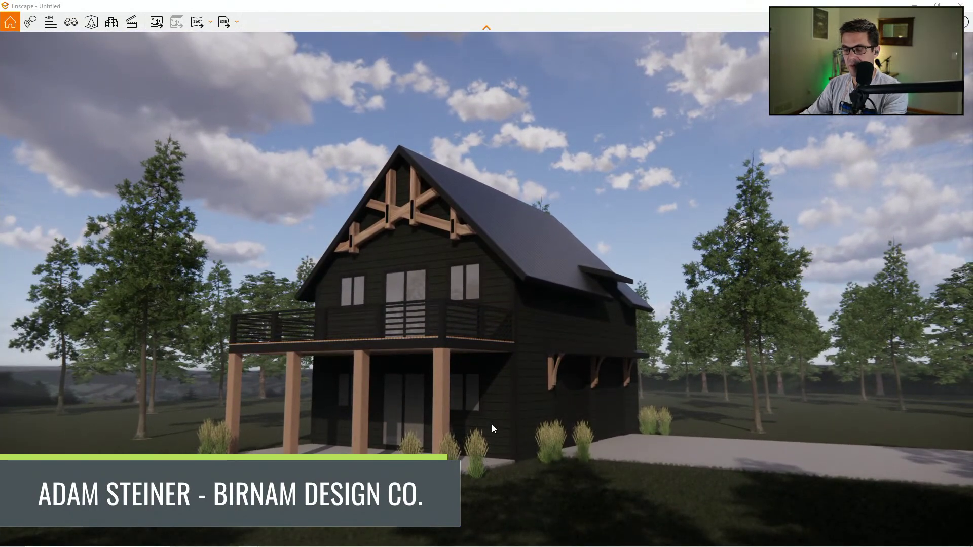
Switch to SketchUp, sample the house's siding material and lighten it to a neutral grey with saturation 0 and luminosity 37.
click(446, 539)
scroll(335, 324, up, 3)
mouse_move(309, 291)
middle_down()
mouse_move(277, 263)
mouse_move(261, 223)
middle_up()
scroll(444, 307, up, 5)
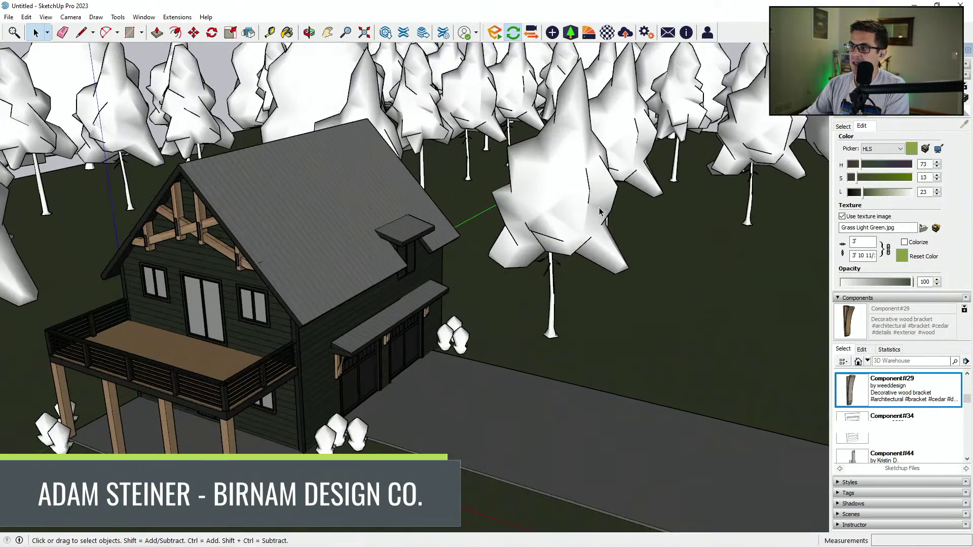
click(843, 127)
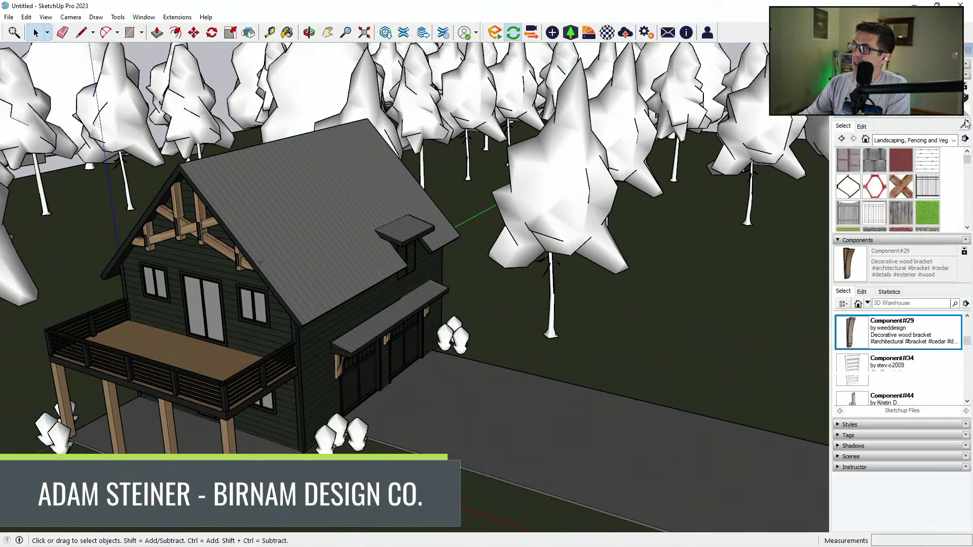
click(862, 126)
text(2)
middle_drag(677, 307, 611, 283)
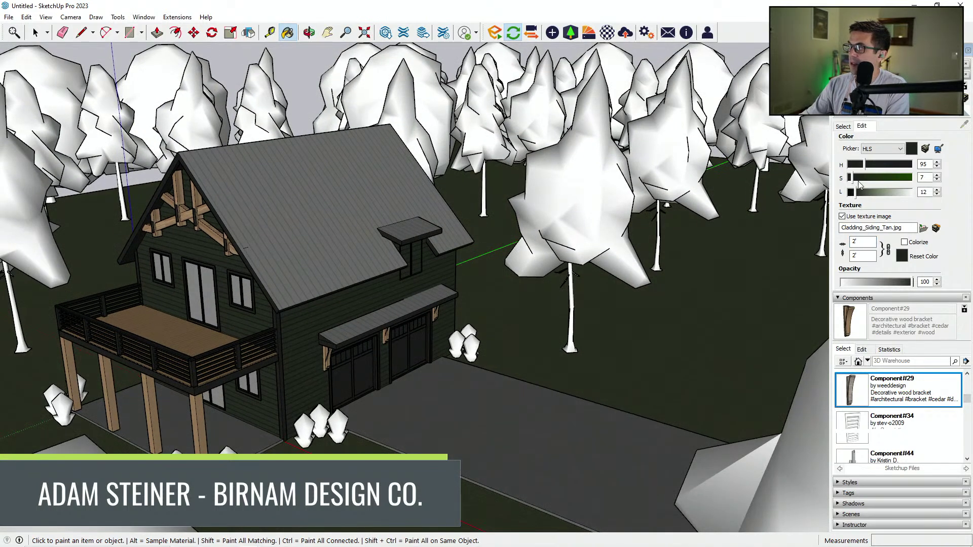
drag(882, 195, 870, 192)
Switch to Enscape and move the camera closer to the balcony corner to check the lighter siding.
mouse_move(550, 365)
middle_down()
mouse_move(541, 375)
mouse_move(465, 159)
middle_up()
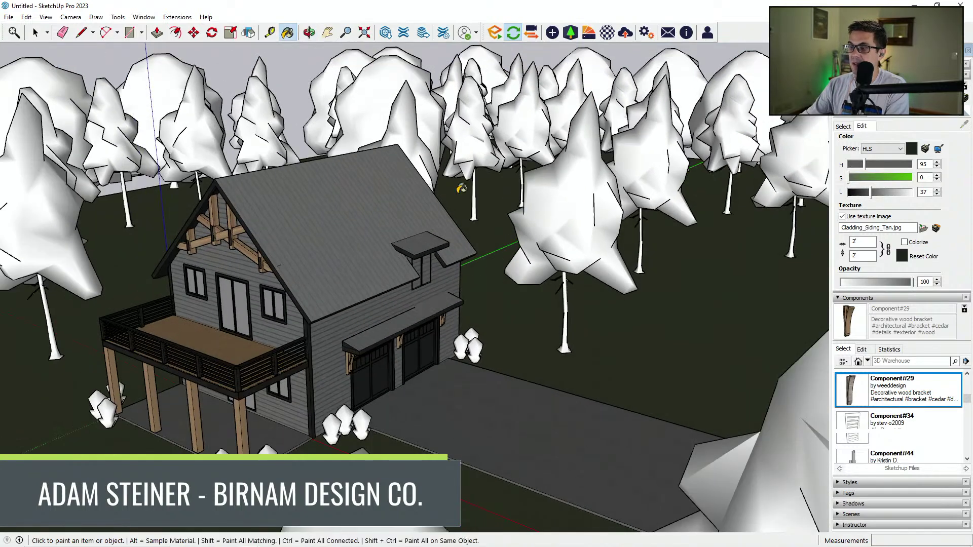
click(249, 537)
click(340, 492)
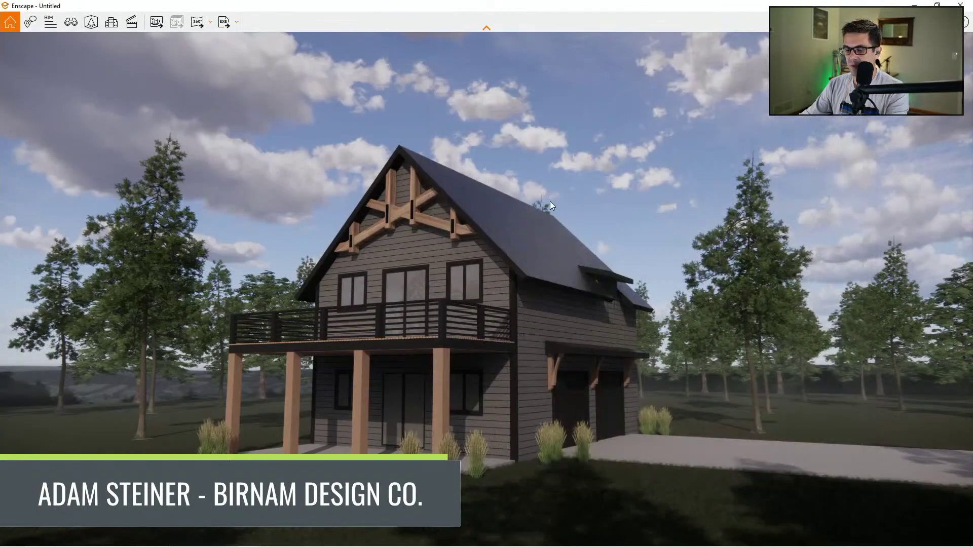
key(super+3)
drag(473, 349, 455, 363)
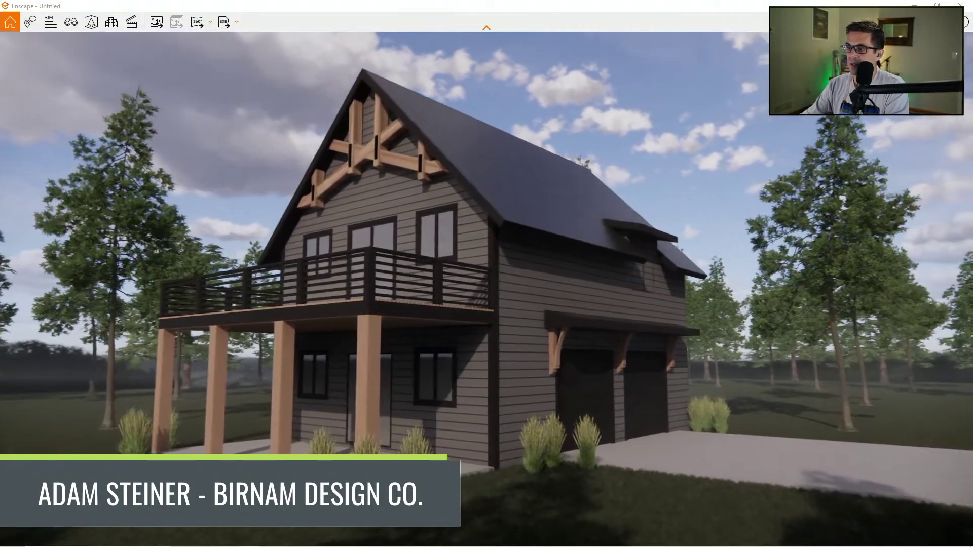
Set the horizon source to Mountains in Enscape's visual settings.
click(923, 22)
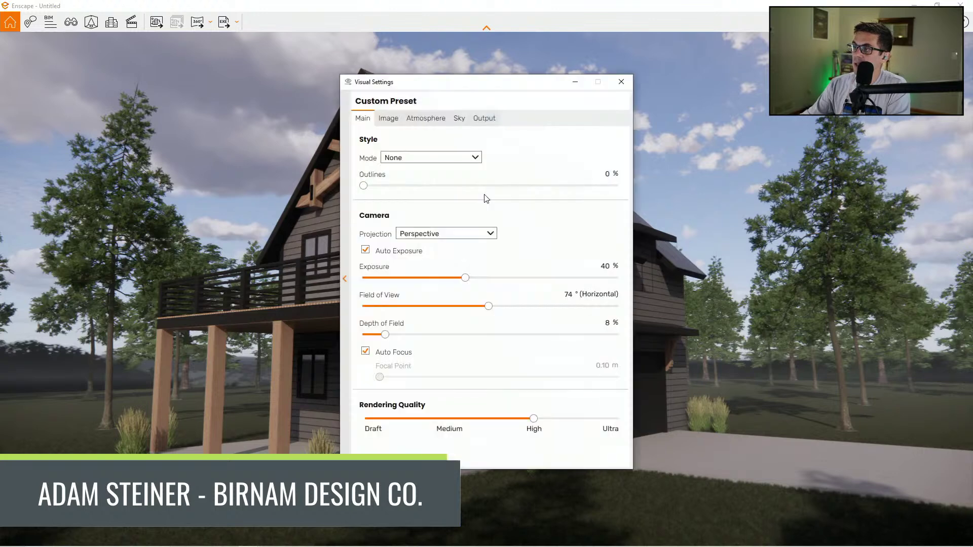
click(427, 119)
click(460, 122)
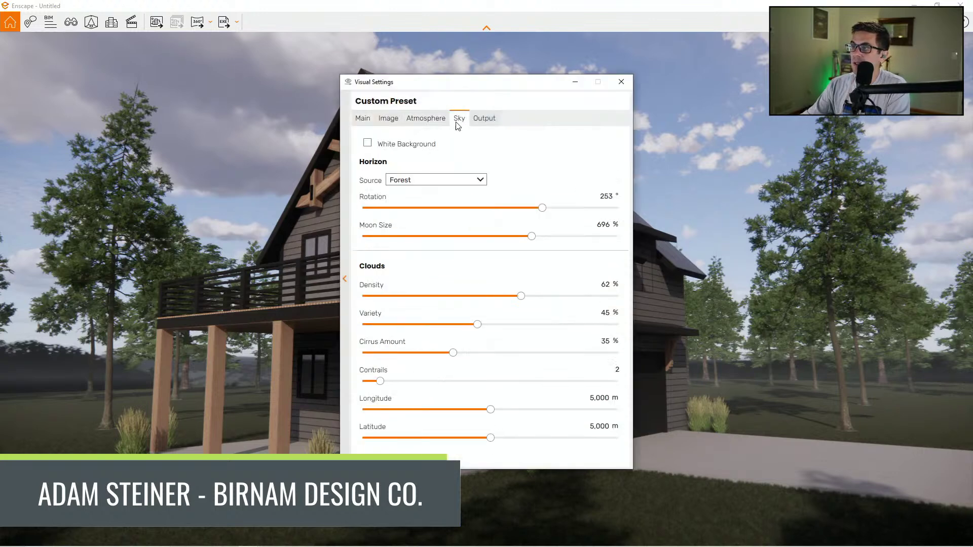
click(419, 247)
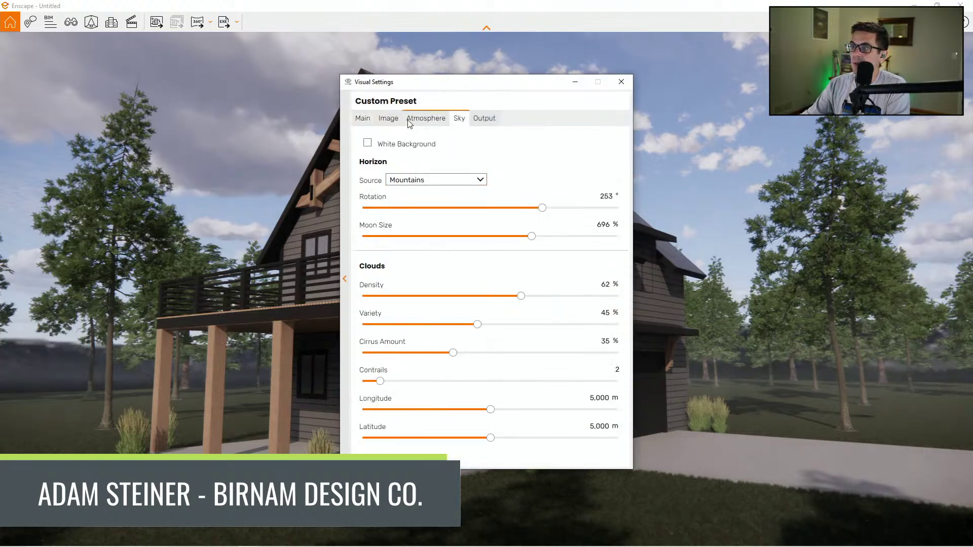
Raise the camera's depth of field to about 37% and close the visual settings.
click(389, 120)
click(419, 116)
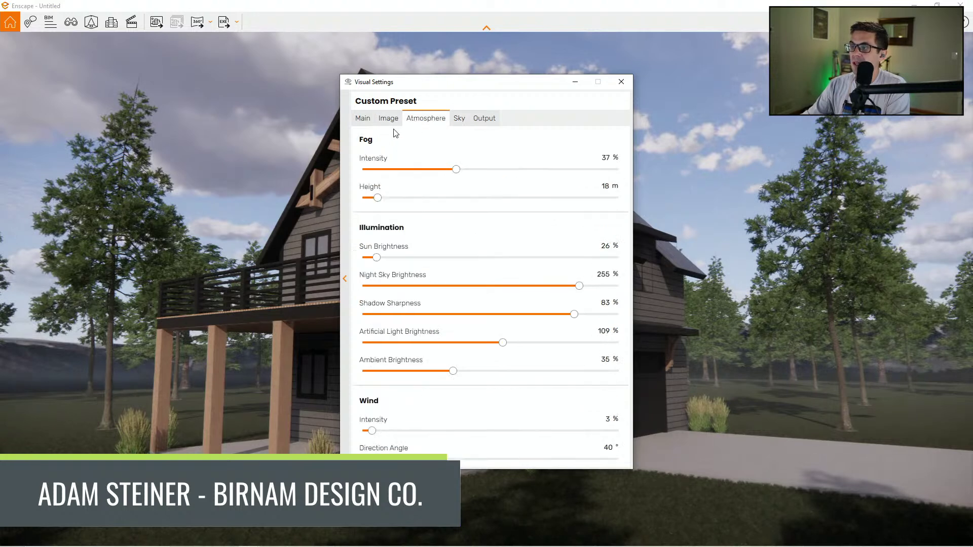
click(366, 120)
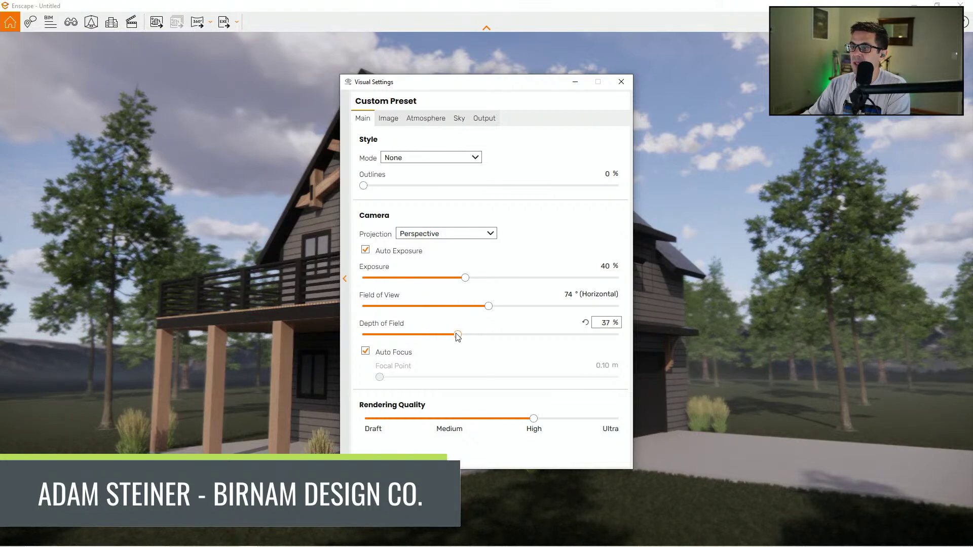
click(622, 83)
Reframe the Enscape view on the balcony corner and garage side, and return to the SketchUp model.
right_drag(598, 243, 653, 245)
right_drag(611, 198, 631, 196)
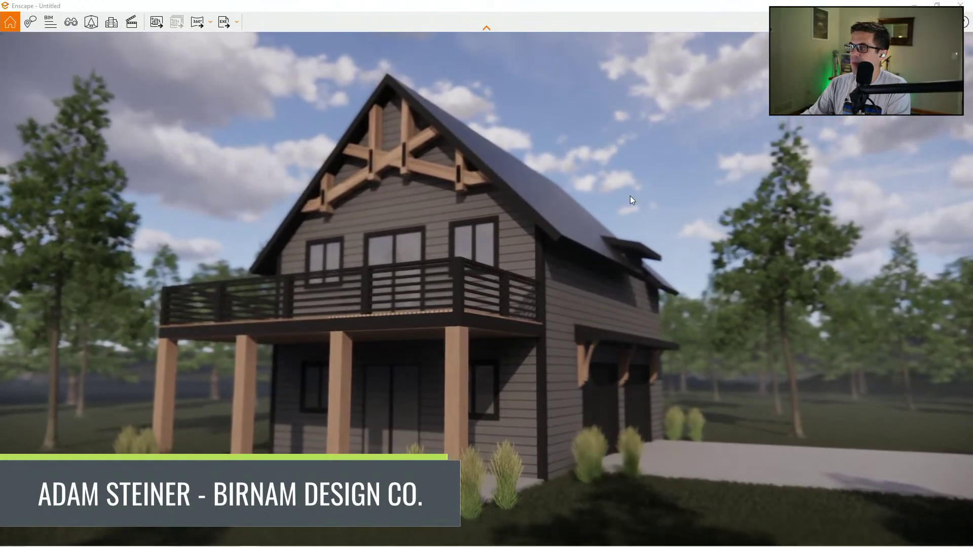
drag(614, 224, 613, 220)
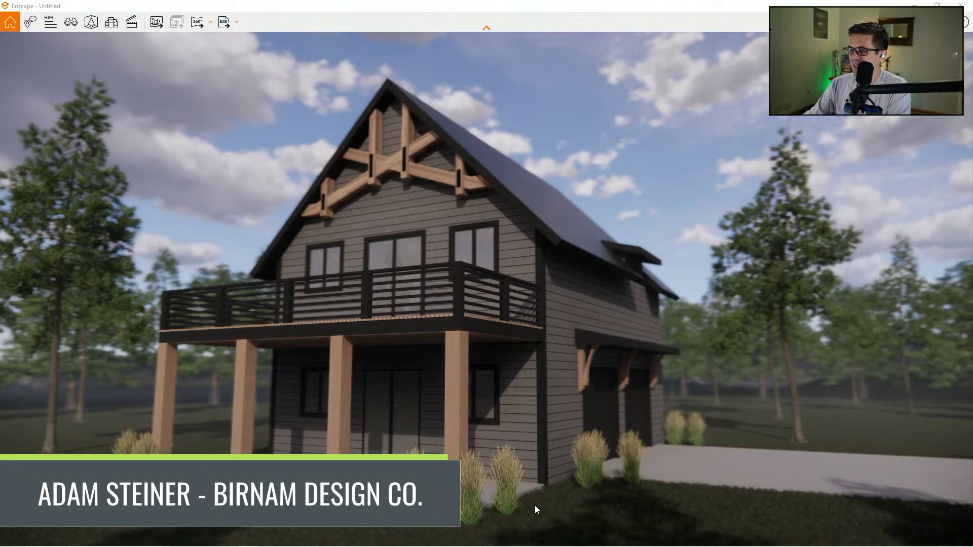
click(249, 537)
click(198, 494)
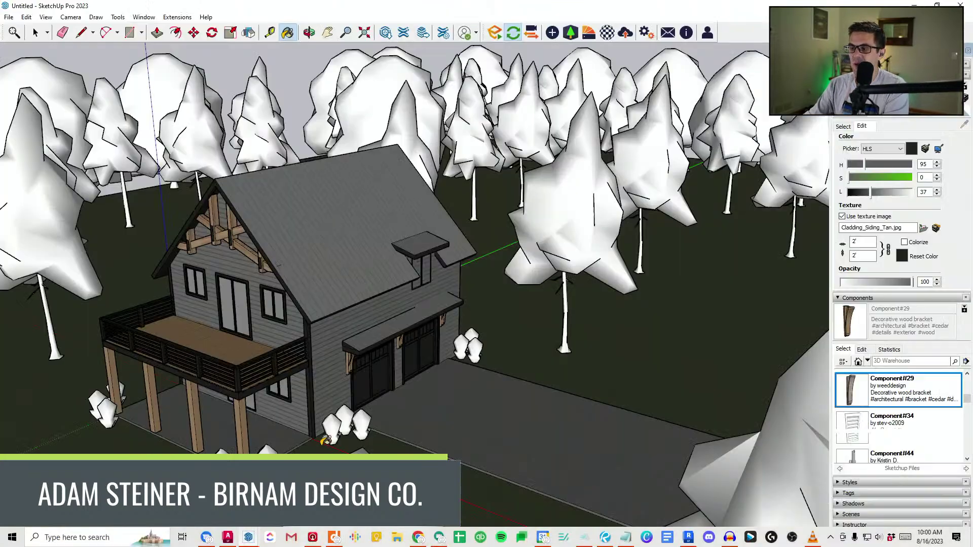
Draw a rectangle on the siding over the dormer window and push it in 6" to open up the wall.
middle_drag(456, 289, 376, 294)
scroll(436, 285, up, 5)
key(r)
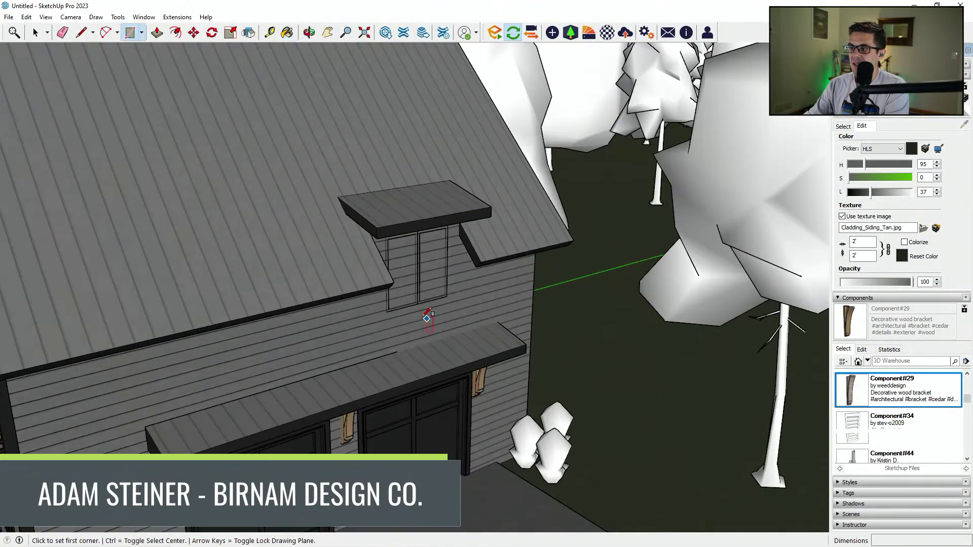
scroll(370, 302, up, 4)
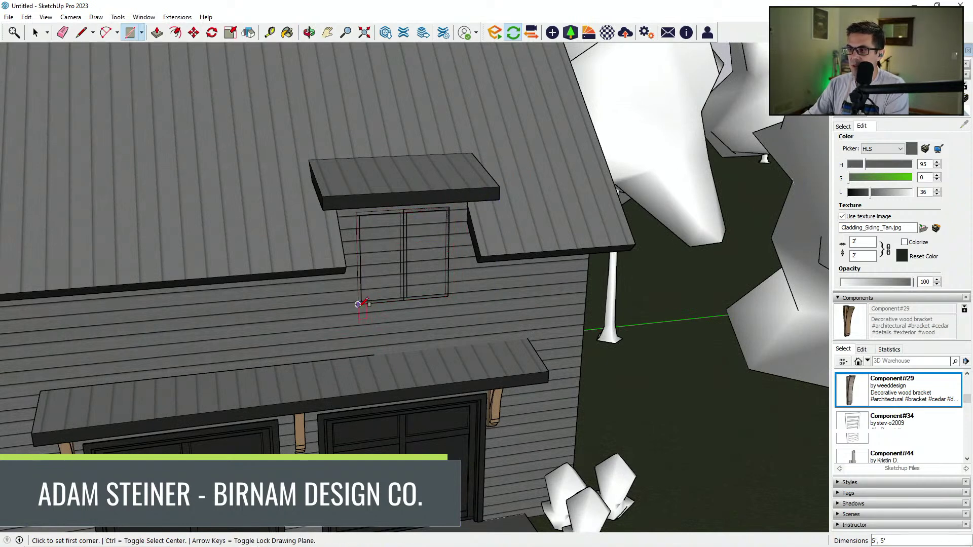
click(449, 206)
middle_drag(449, 207, 493, 288)
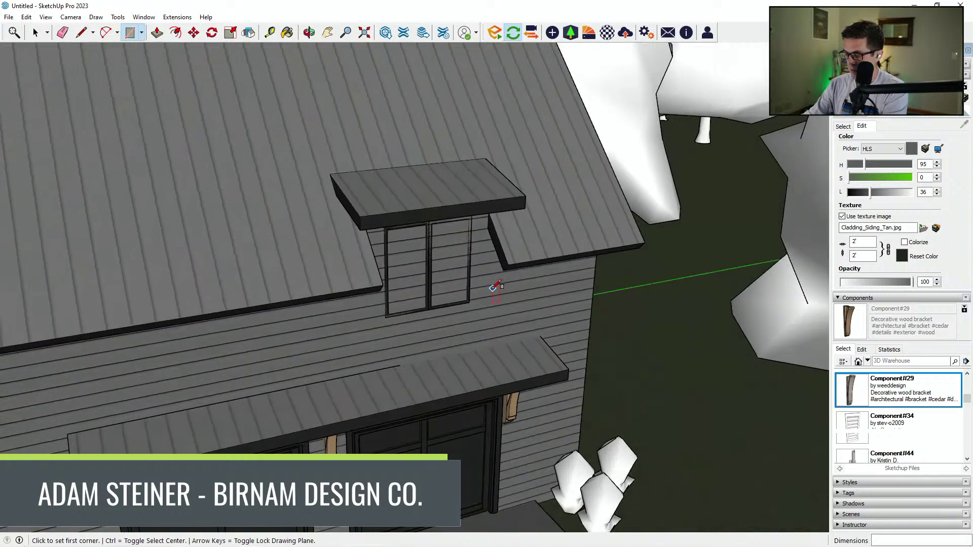
click(453, 277)
text(6)
key(Return)
scroll(590, 319, down, 8)
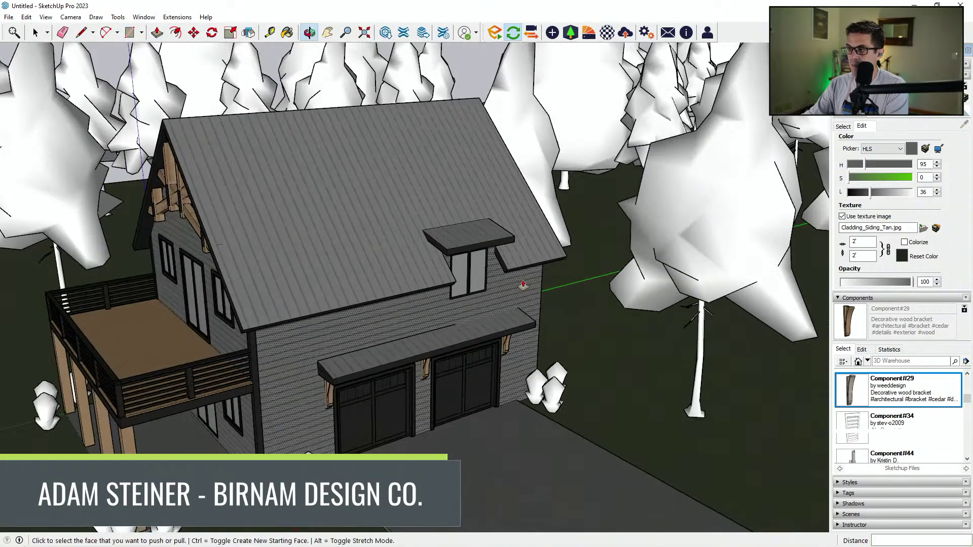
click(848, 126)
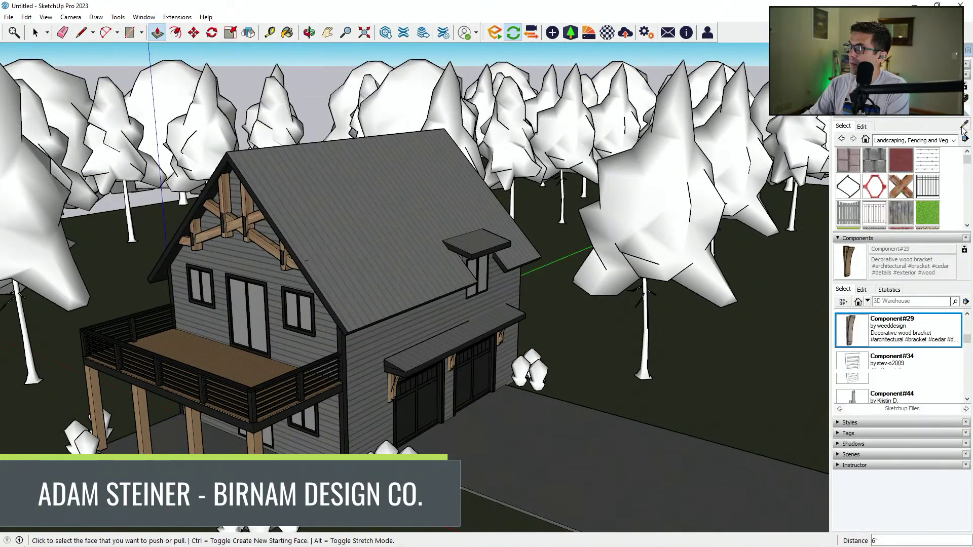
Copy the trim frame of the balcony window nearest the garage about 21' along the red axis, out over the driveway.
scroll(306, 355, up, 3)
middle_drag(325, 338, 318, 367)
key(m)
scroll(552, 464, down, 4)
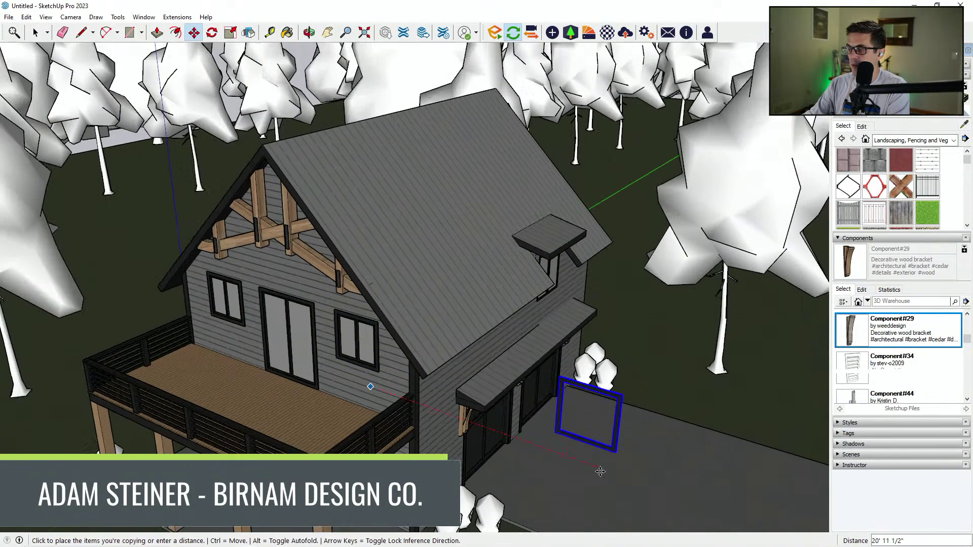
click(602, 472)
scroll(612, 396, up, 8)
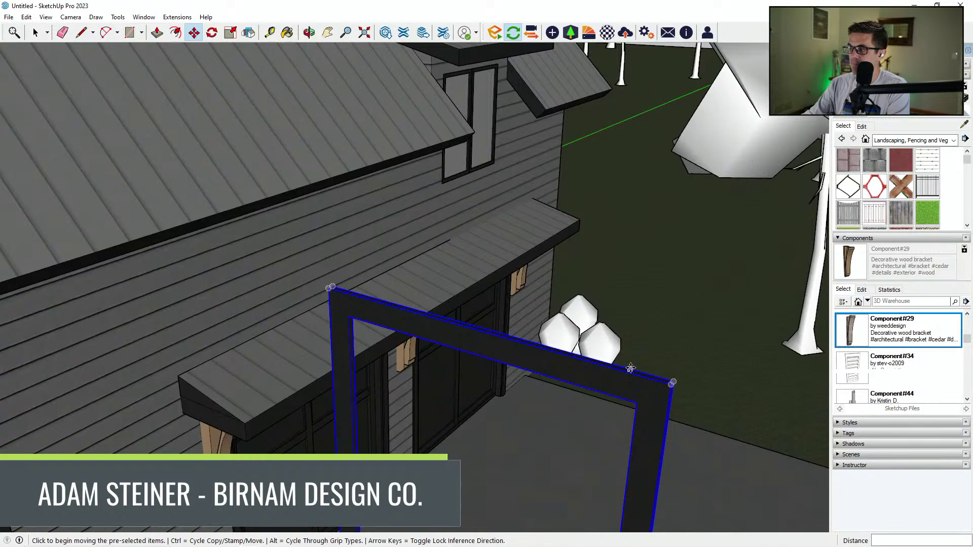
click(629, 370)
scroll(630, 228, down, 5)
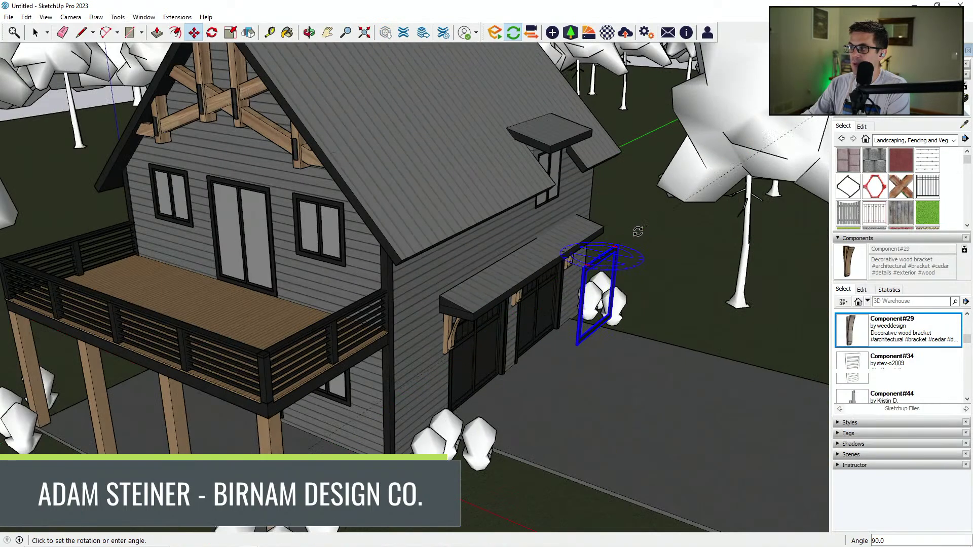
key(Escape)
scroll(629, 259, up, 4)
middle_drag(628, 258, 636, 353)
scroll(553, 354, down, 4)
scroll(552, 513, up, 3)
click(568, 504)
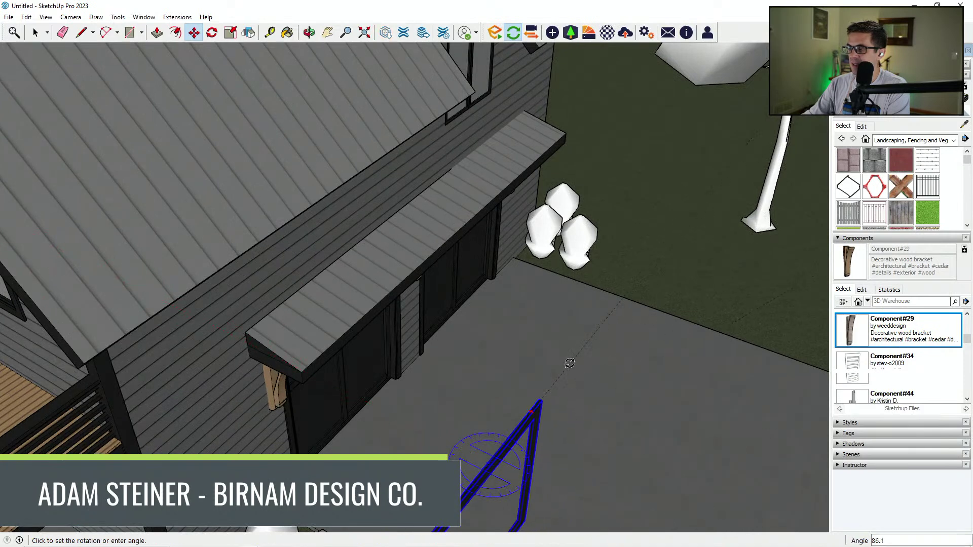
key(ctrl+z)
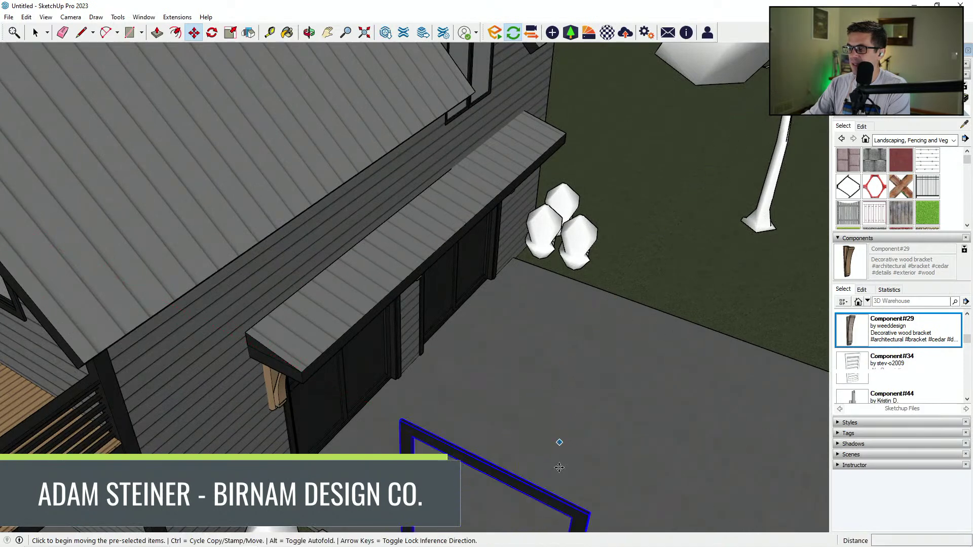
Rotate the copied trim frame 90° to face the garage side and move it by its corner onto the dormer window.
click(568, 502)
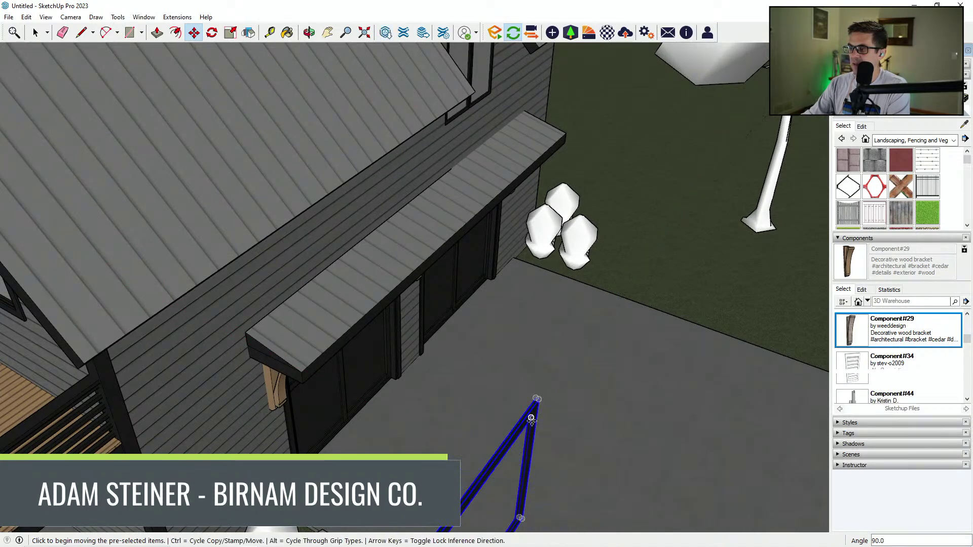
click(531, 419)
scroll(406, 332, down, 2)
scroll(451, 119, up, 2)
middle_drag(461, 123, 334, 84)
scroll(485, 80, up, 2)
Open the dormer trim frame for editing and stretch its left side outward by 1' to clear the window.
key(space)
double_click(362, 237)
drag(304, 48, 373, 290)
middle_drag(391, 166, 355, 124)
key(m)
scroll(355, 96, up, 2)
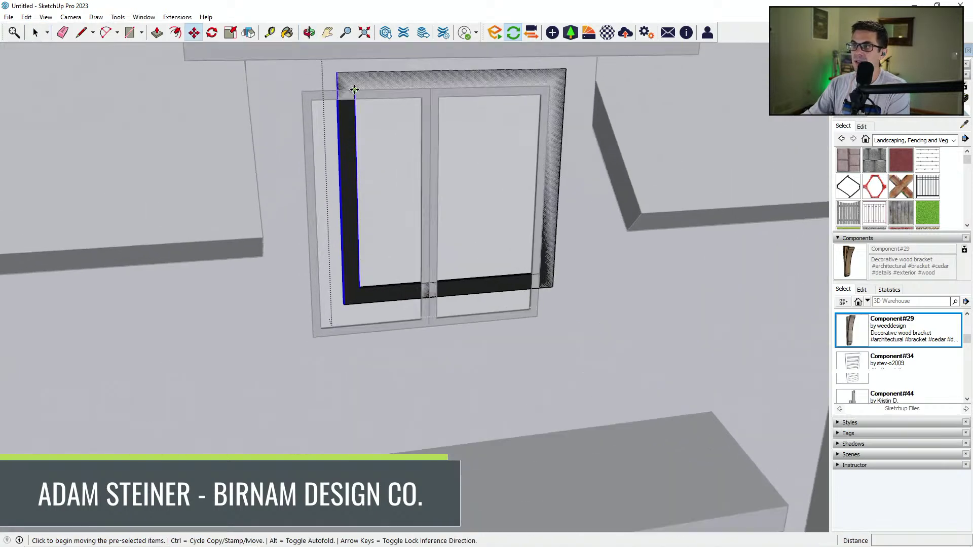
click(353, 91)
text(1')
key(Return)
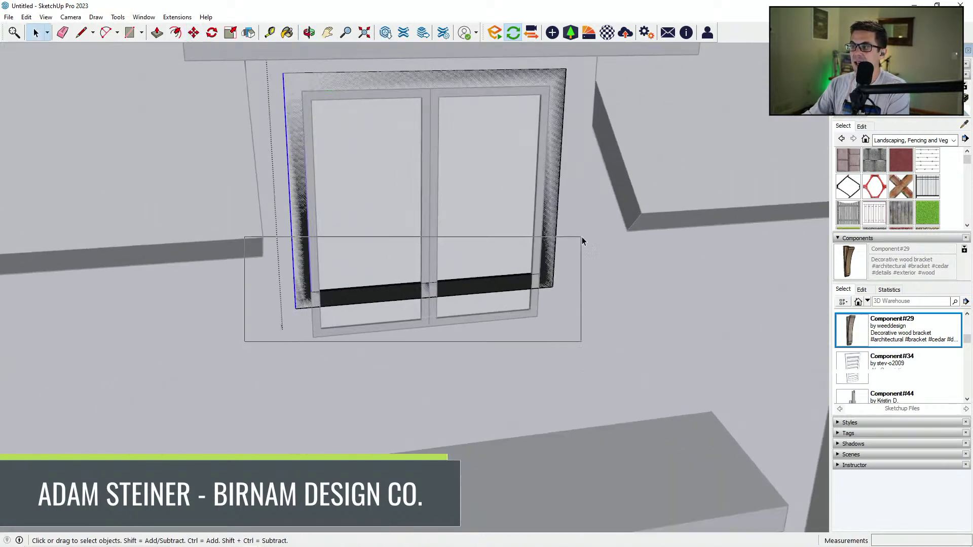
Stretch the trim frame's bottom rail down to the lower corner of the dormer window and finish editing the frame.
middle_drag(535, 293, 579, 277)
key(m)
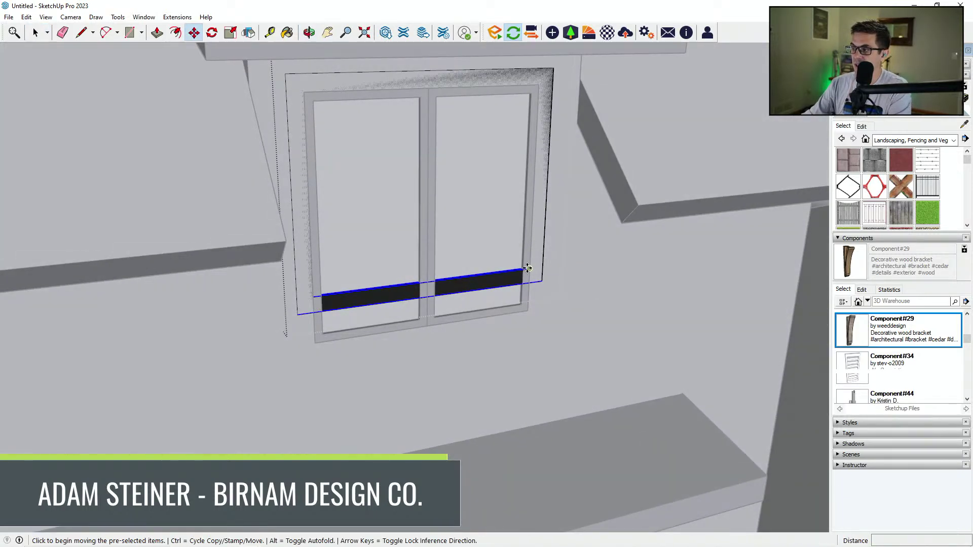
click(527, 268)
click(526, 311)
key(space)
scroll(532, 358, down, 1)
click(533, 358)
scroll(561, 338, down, 1)
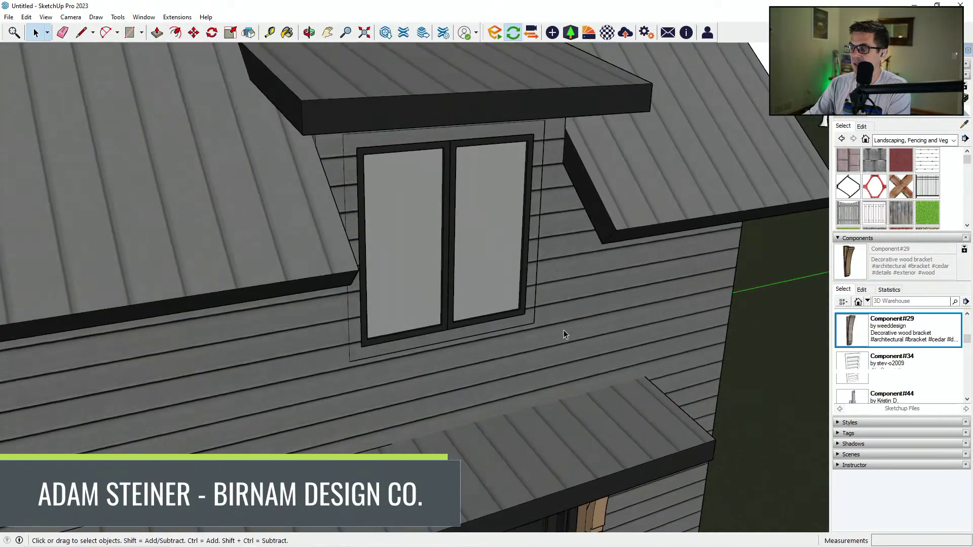
Bring the dormer window's trim frame out from the siding surface.
click(539, 299)
middle_drag(539, 299, 599, 213)
key(Return)
scroll(570, 337, down, 3)
scroll(576, 303, down, 2)
middle_drag(576, 303, 672, 280)
key(space)
middle_drag(542, 276, 585, 319)
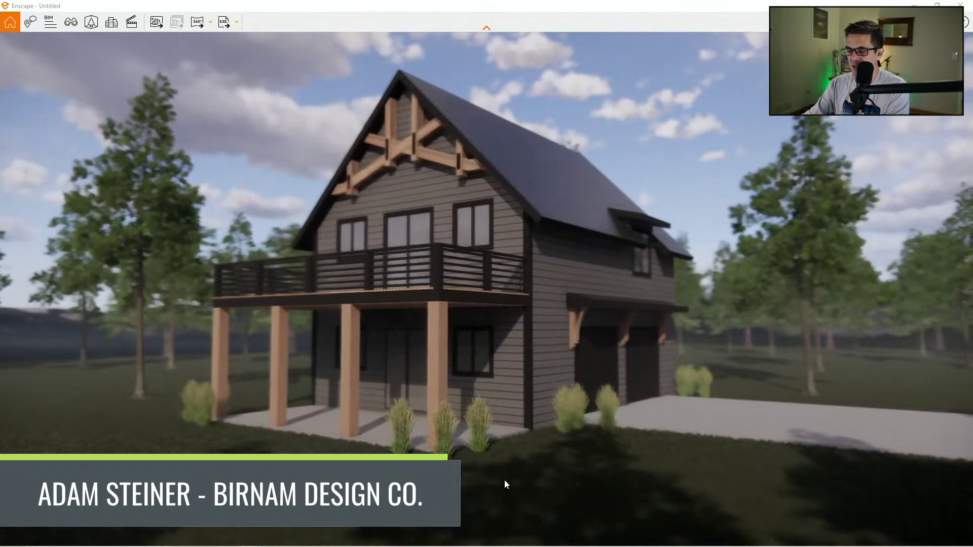
Return to the SketchUp model and copy the balcony door's trim frame 11' 5" straight down onto the patio door below.
key(alt+Tab)
mouse_move(466, 426)
middle_down()
mouse_move(489, 421)
mouse_move(469, 418)
middle_up()
scroll(469, 418, down, 3)
scroll(445, 390, down, 10)
scroll(245, 223, up, 3)
scroll(318, 272, up, 6)
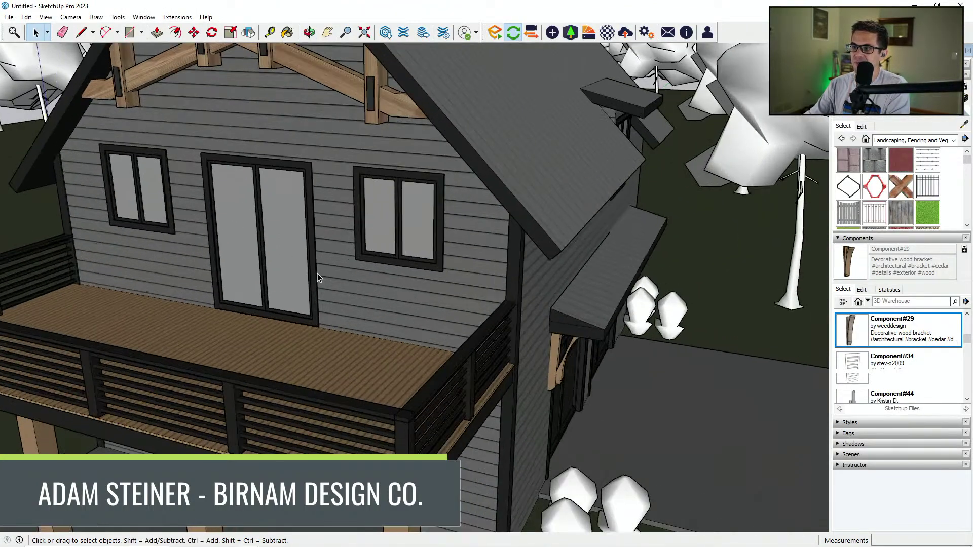
click(313, 277)
key(m)
scroll(261, 315, up, 8)
key(ctrl)
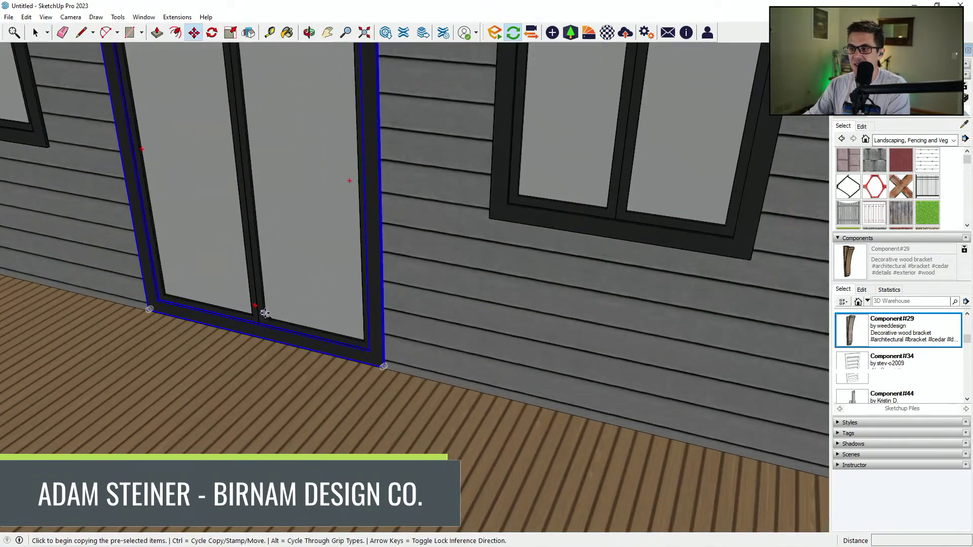
click(263, 318)
scroll(263, 317, down, 10)
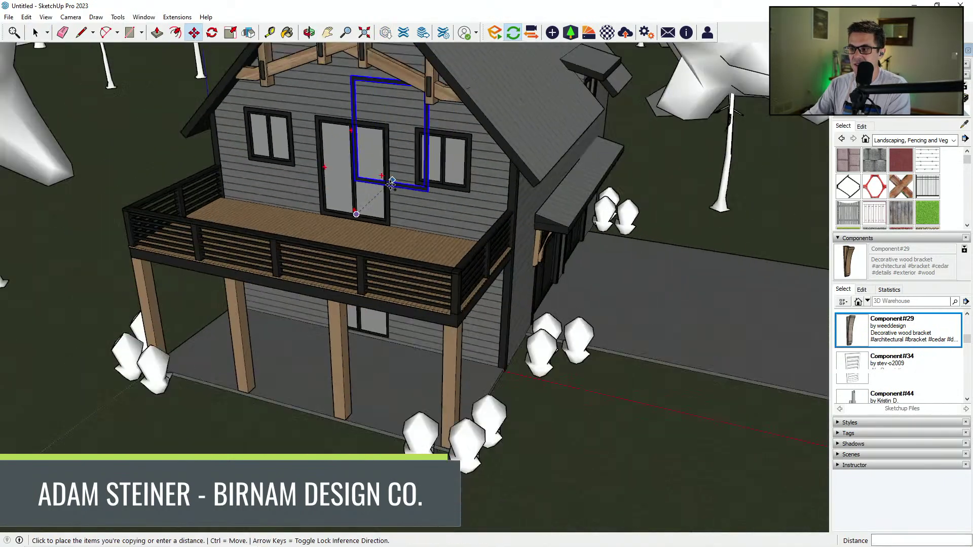
scroll(373, 311, up, 6)
scroll(372, 312, up, 3)
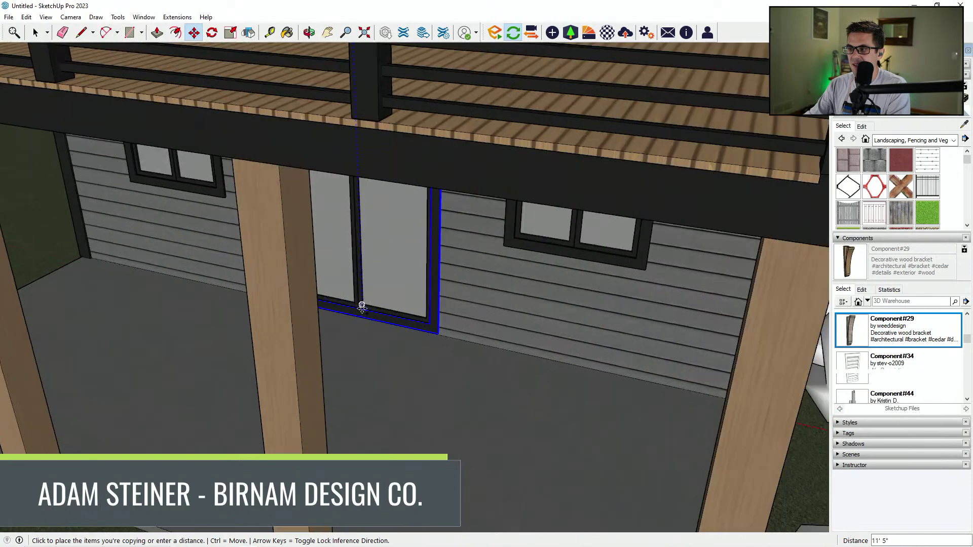